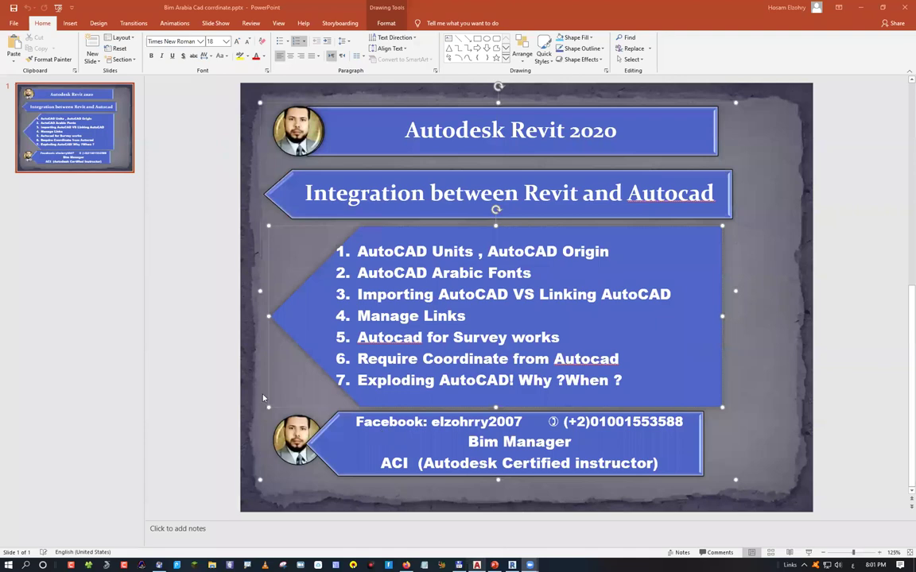
# Switch from the PowerPoint slide to AutoCAD 2021 showing the blank Drawing1
pyautogui.hotkey('alt', 'Tab')
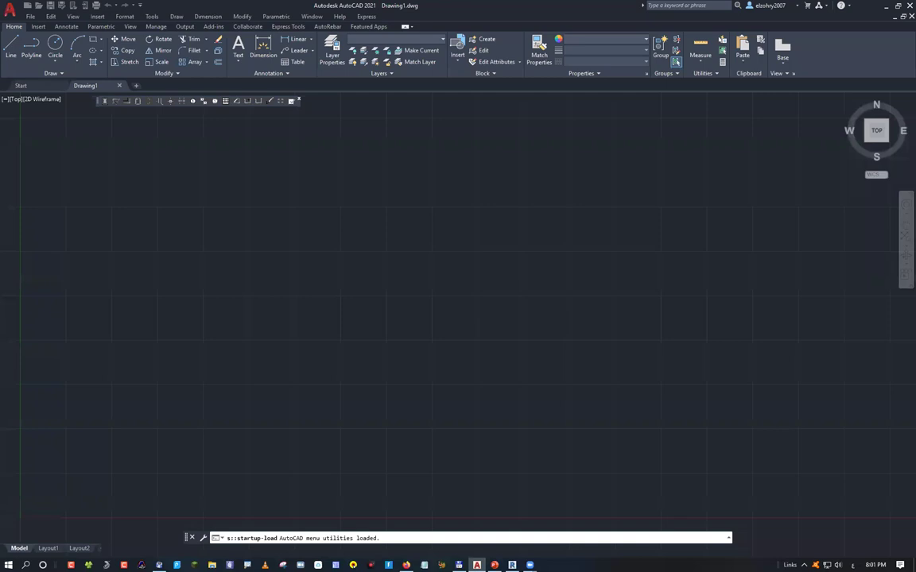
# Clear a stray ',' command and close the Help window that opened
pyautogui.write(',')
pyautogui.press('Return')
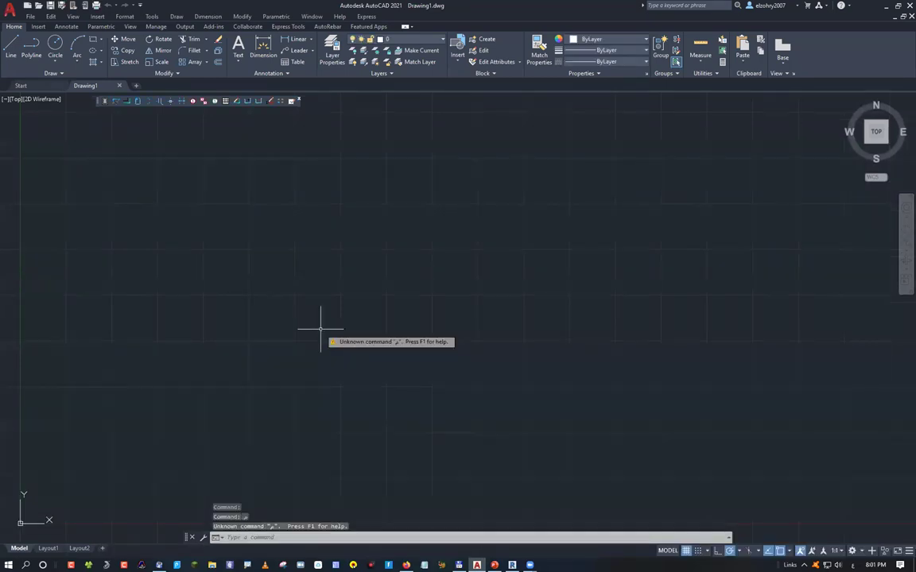
pyautogui.press('F1')
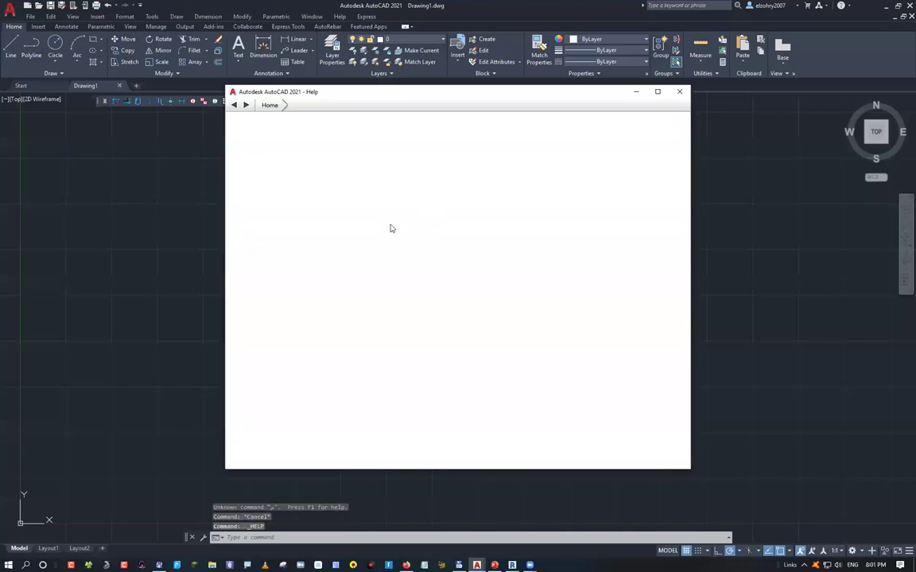
pyautogui.hotkey('alt', 'F4')
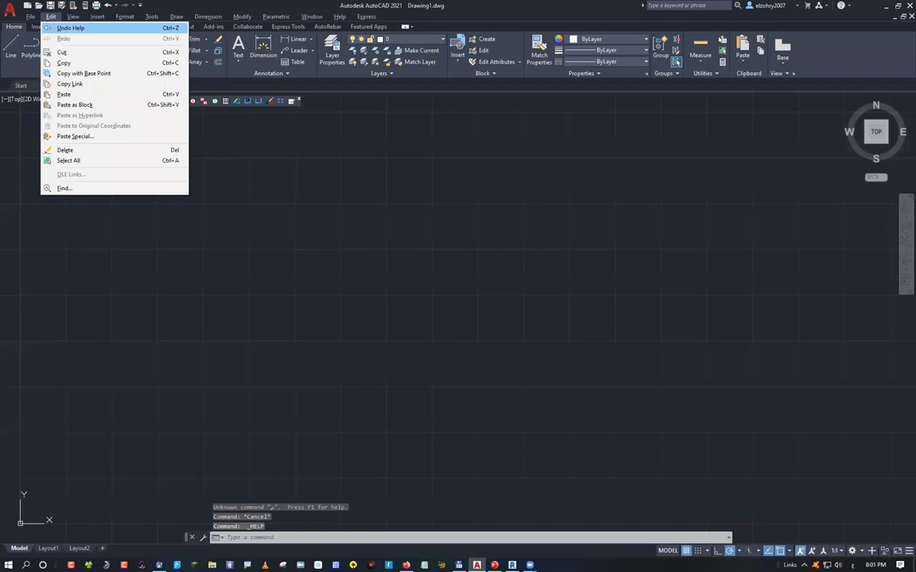
pyautogui.press('Escape')
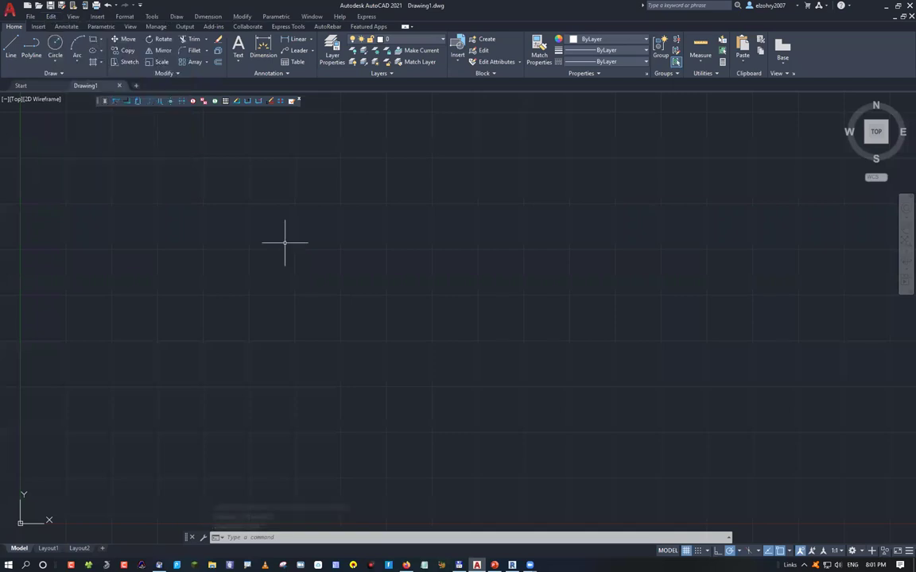
# Draw a test line sloping up and to the right with the L command
pyautogui.click(291, 537)
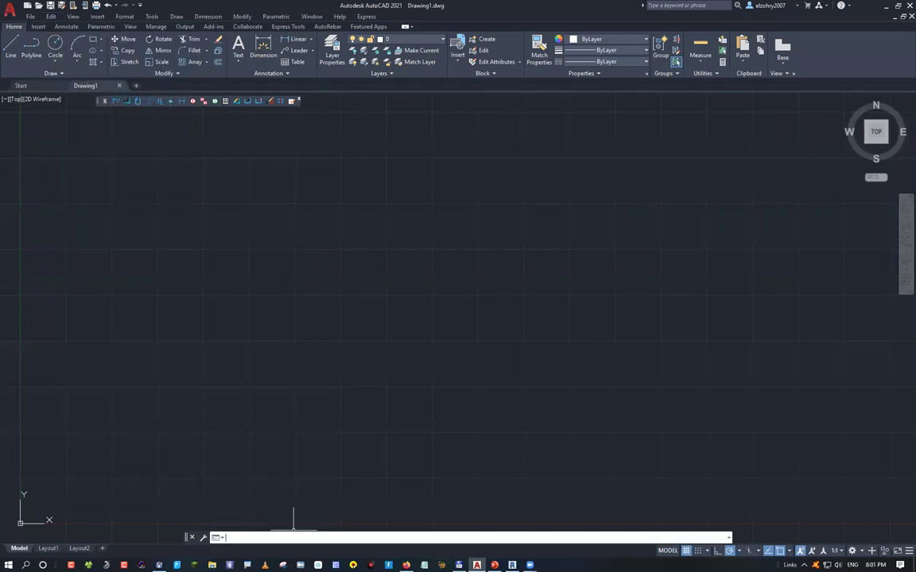
pyautogui.write('l')
pyautogui.press('Return')
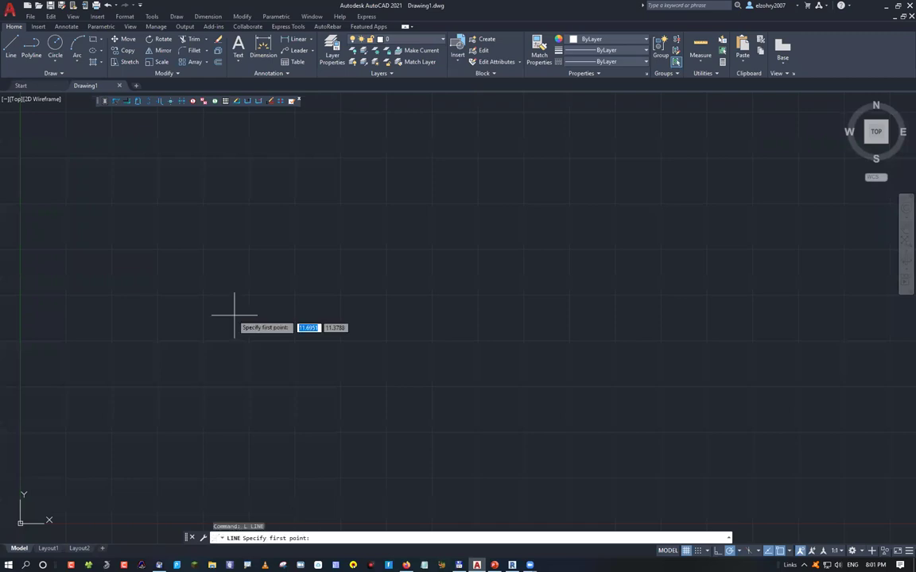
pyautogui.click(199, 330)
pyautogui.click(373, 254)
pyautogui.press('Escape')
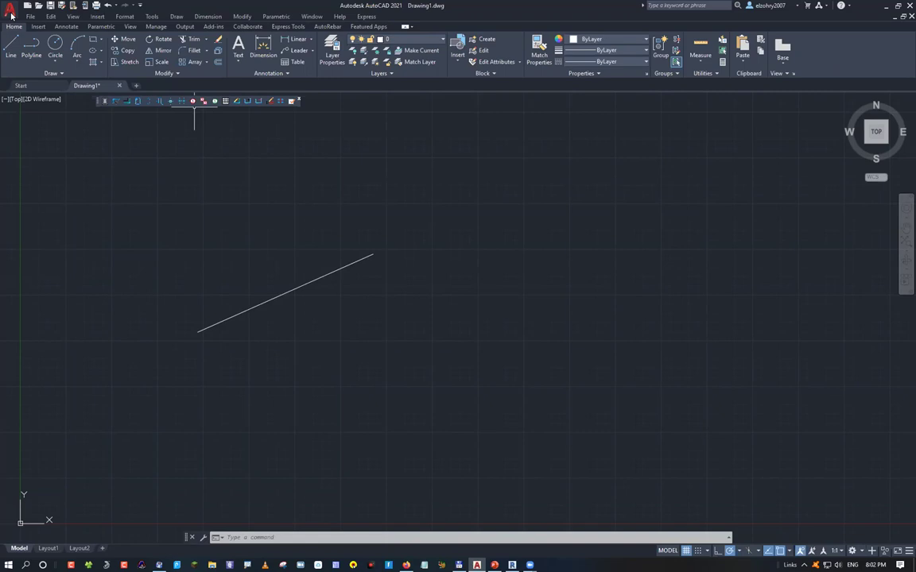
# Select the diagonal test line with a crossing window and delete it
pyautogui.click(357, 316)
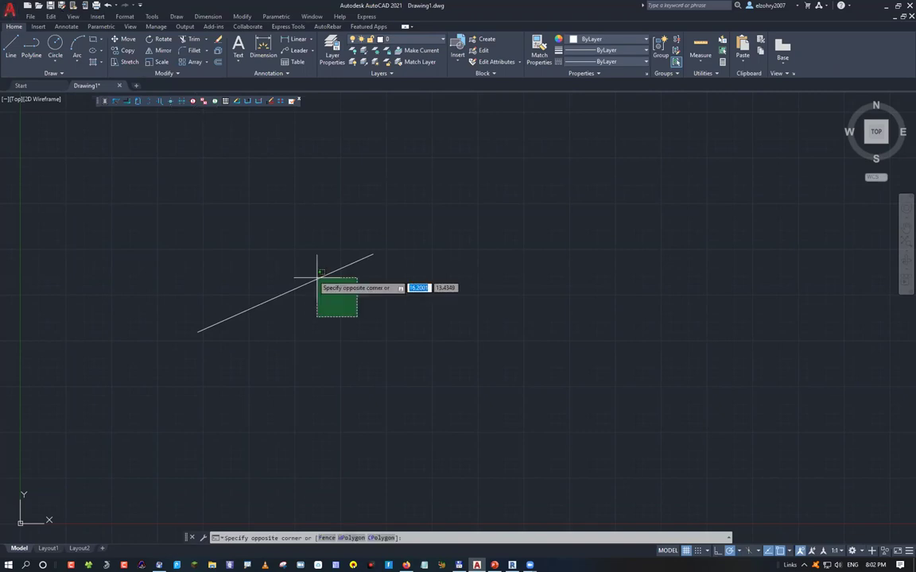
pyautogui.click(317, 278)
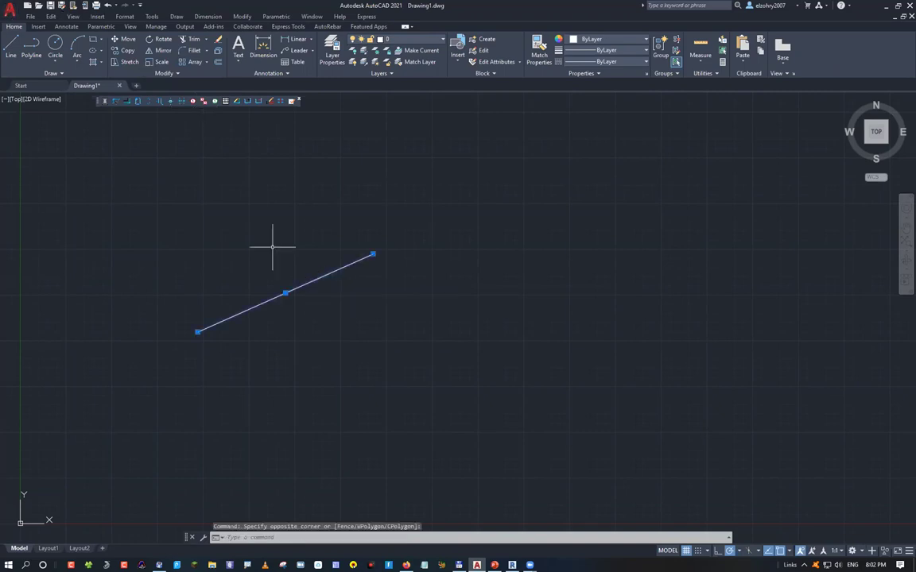
pyautogui.press('Delete')
# In Select File, browse to Works (Z:) and list all files with '*'
pyautogui.hotkey('ctrl', 'o')
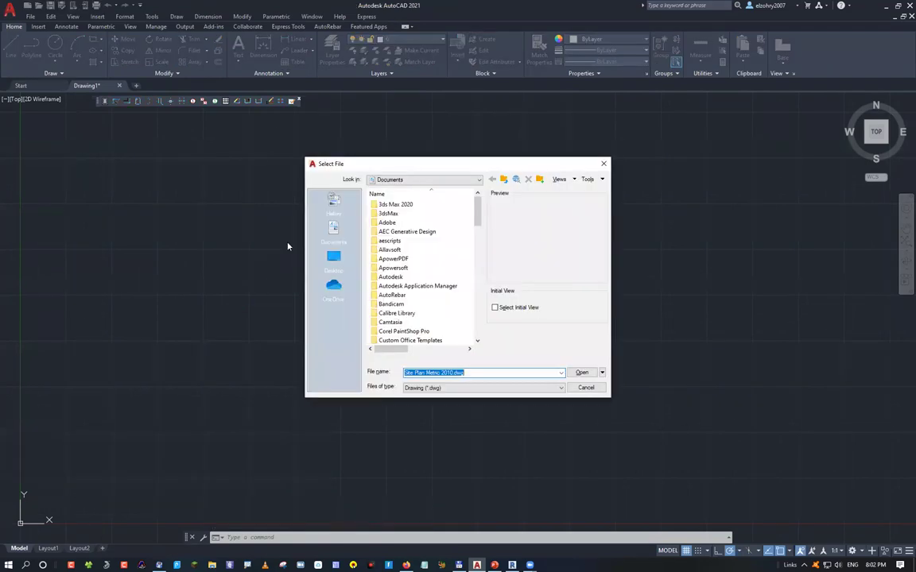
pyautogui.click(437, 181)
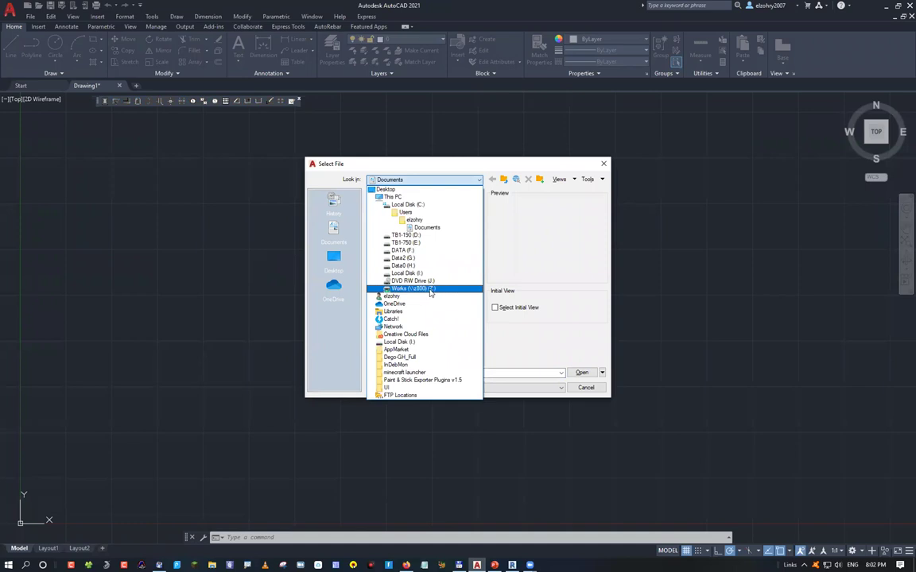
pyautogui.click(413, 287)
pyautogui.click(498, 372)
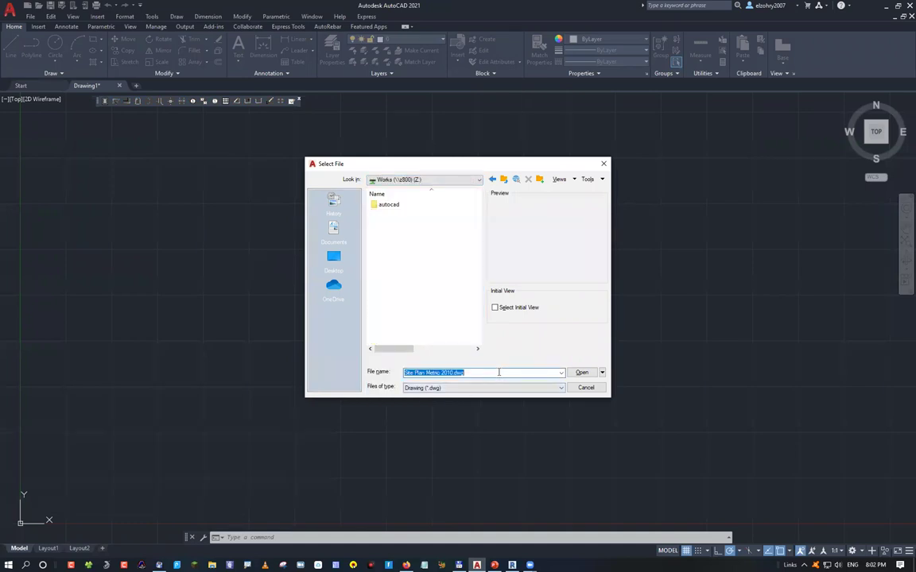
pyautogui.write('*')
pyautogui.press('Return')
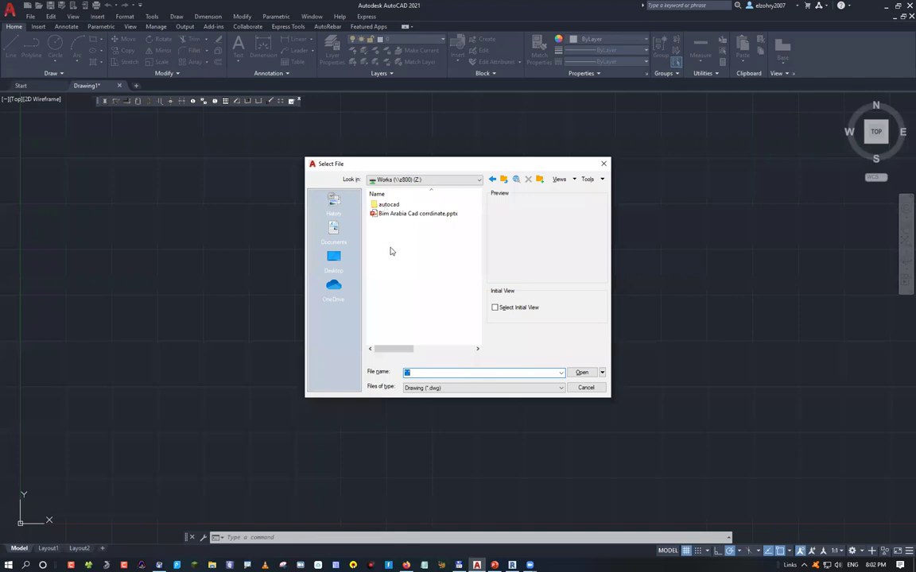
# Open 01-Axis & Columns.dwg from the autocad folder
pyautogui.press('Down')
pyautogui.press('Return')
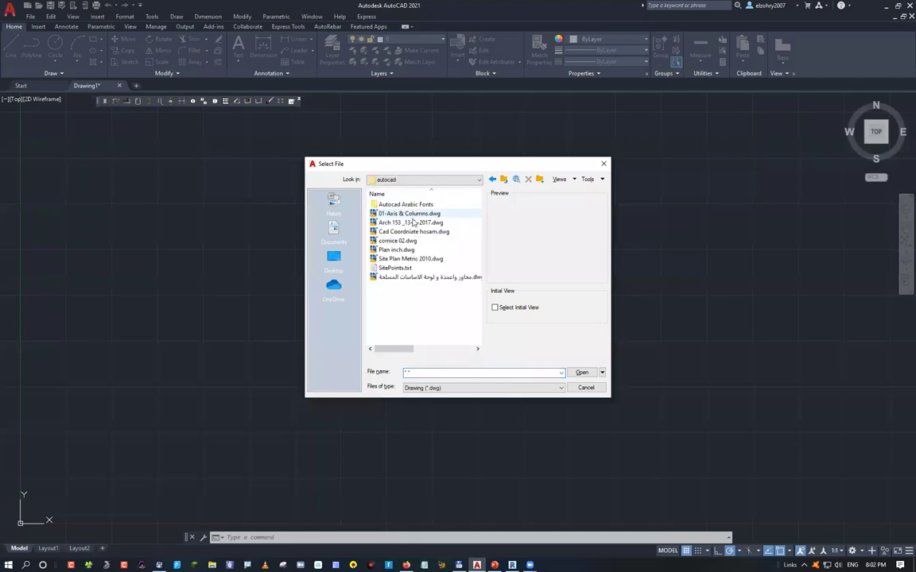
pyautogui.press('Down')
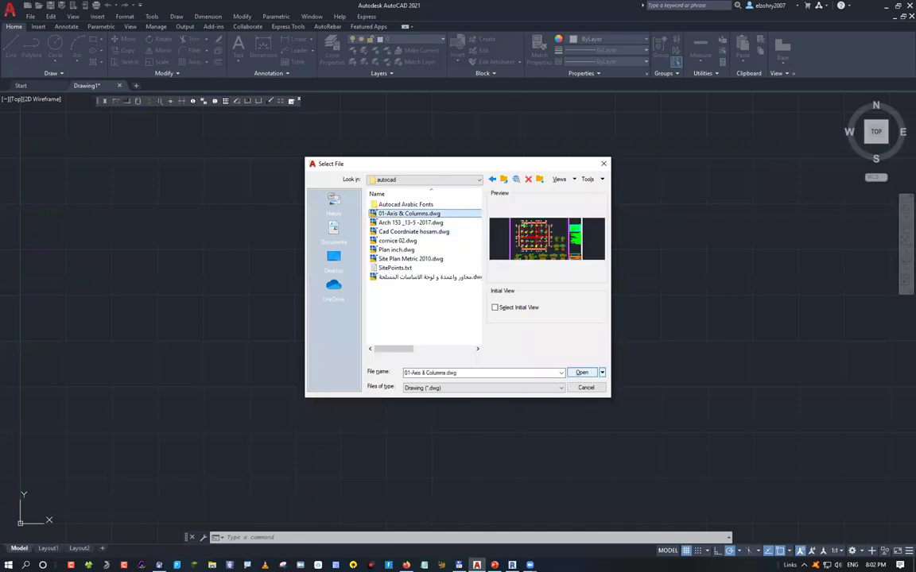
pyautogui.press('Return')
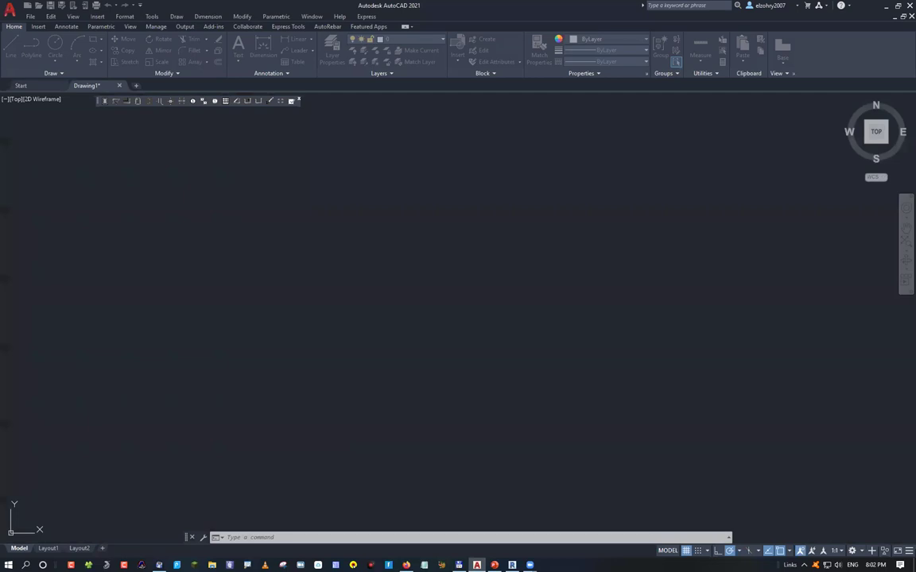
pyautogui.hotkey('ctrl', 'v')
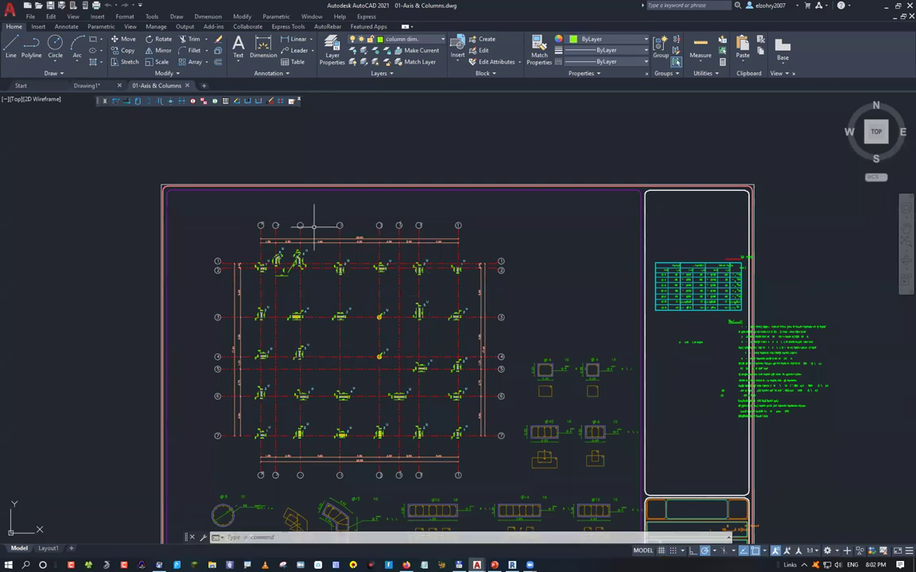
# Zoom and pan to the top grid bubbles with garbled labels, then start LINE
pyautogui.scroll(8, 357, 224)
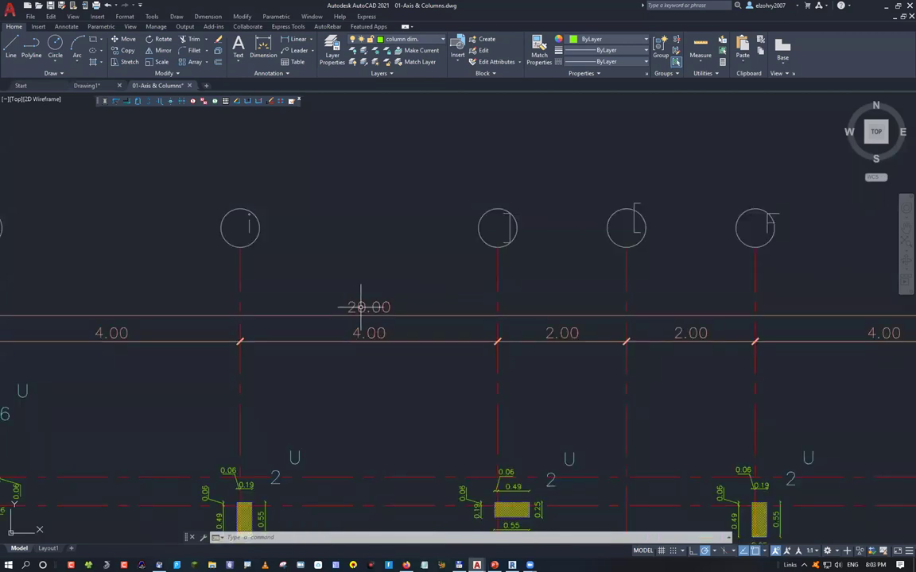
pyautogui.scroll(-2, 360, 307)
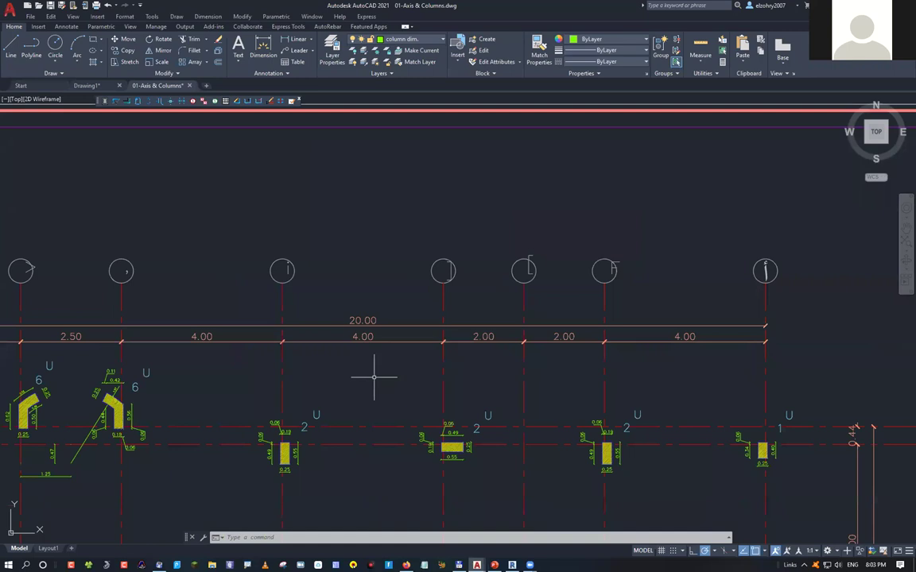
pyautogui.moveTo(379, 379)
pyautogui.mouseDown(button='middle')
pyautogui.moveTo(413, 336)
pyautogui.moveTo(406, 314)
pyautogui.mouseUp(button='middle')
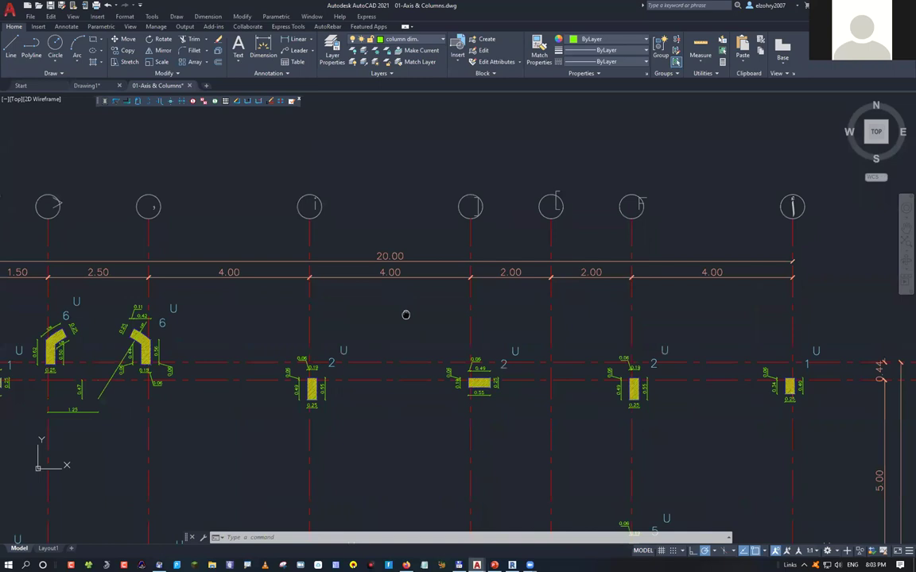
pyautogui.moveTo(405, 315); pyautogui.dragTo(382, 292, button='middle')
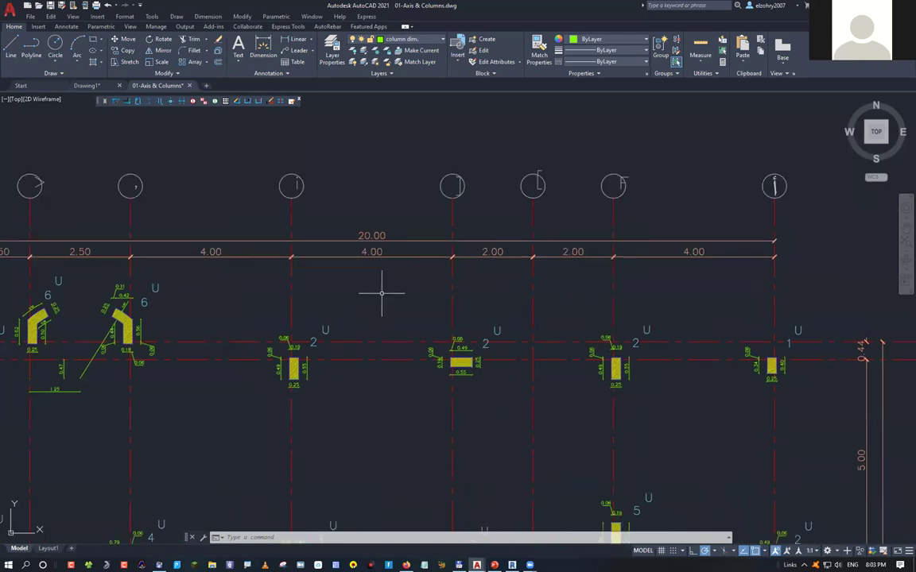
pyautogui.write('l')
pyautogui.press('Return')
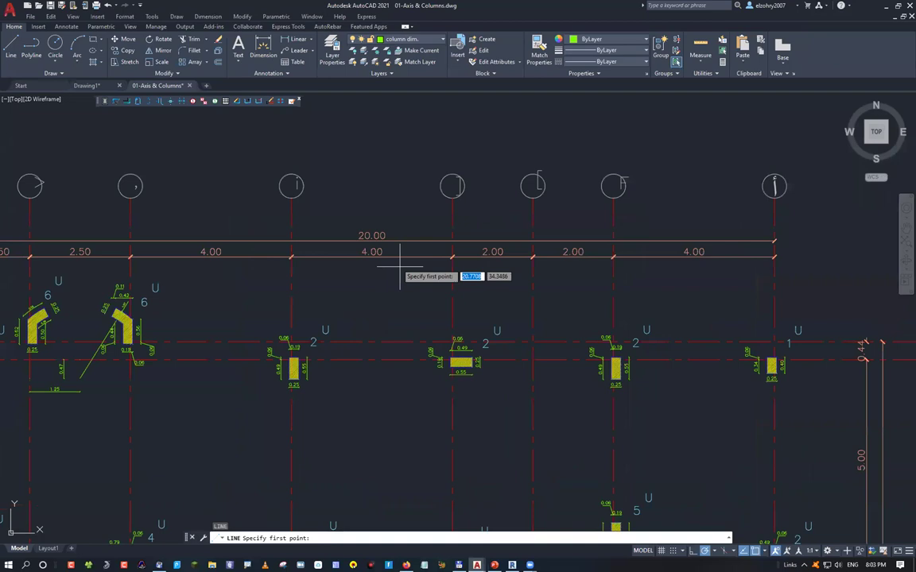
# Cancel trial lines at the grid axis and the 4.00 dimension, then open Drawing Units
pyautogui.click(301, 206)
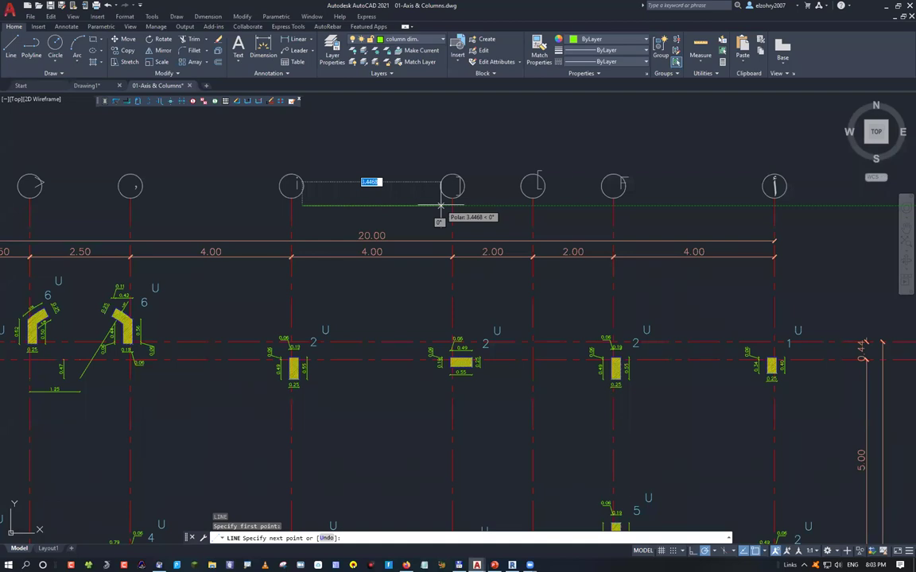
pyautogui.press('Escape')
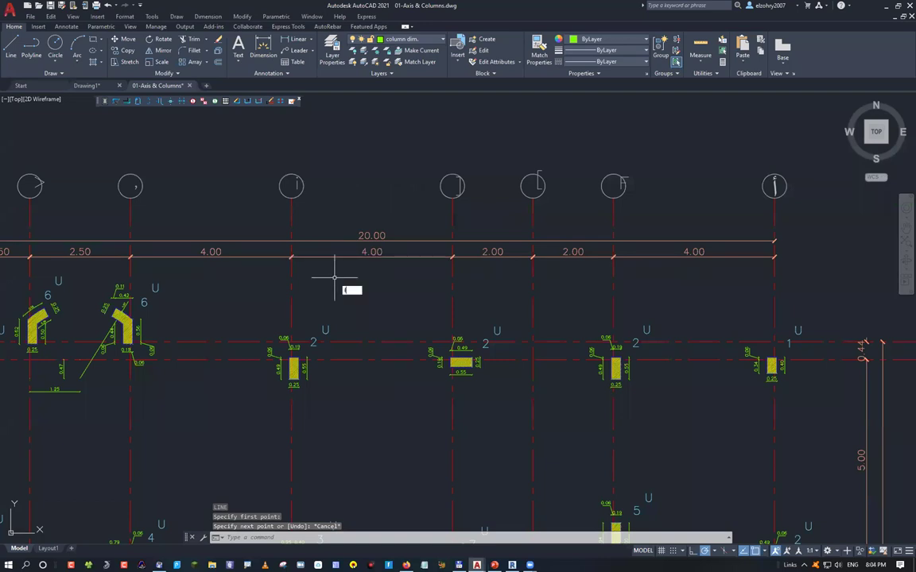
pyautogui.press('Return')
pyautogui.click(291, 256)
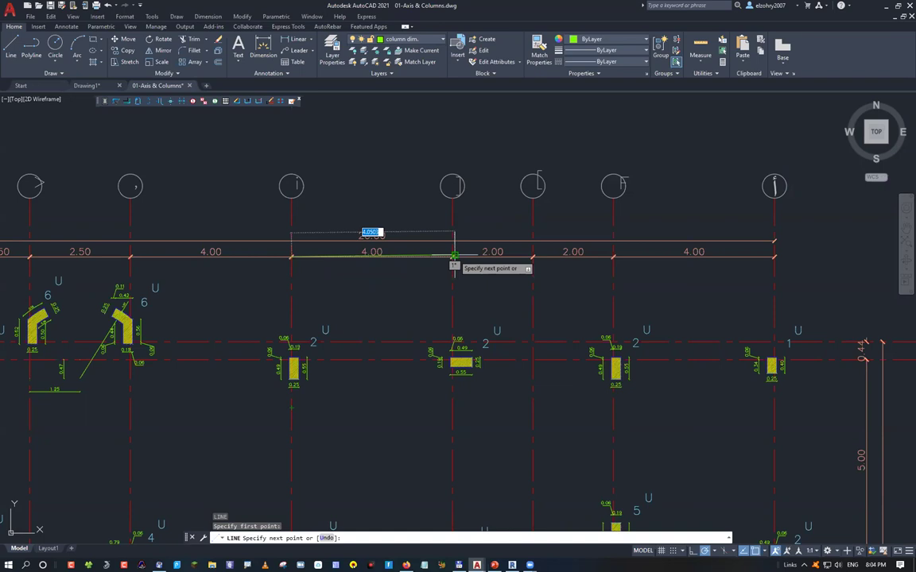
pyautogui.press('Escape')
pyautogui.press('Escape')
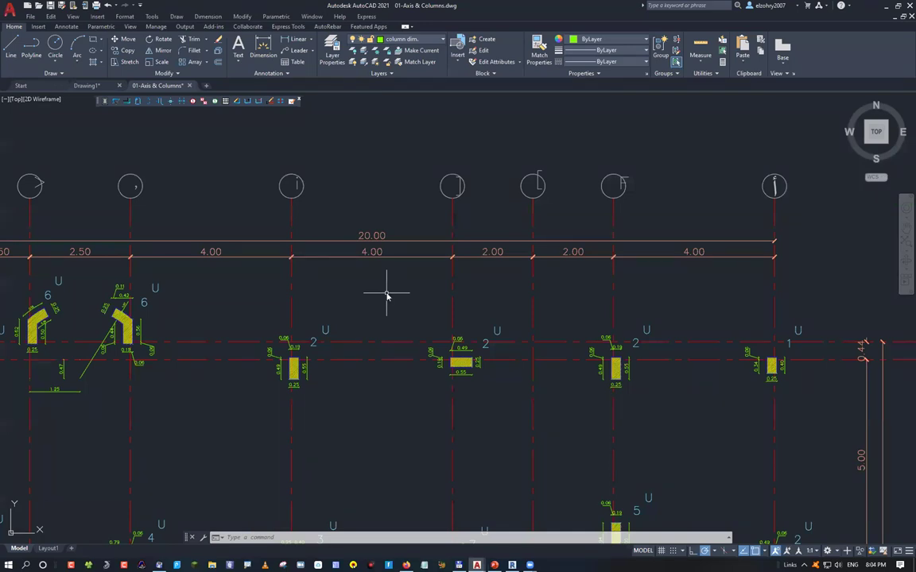
pyautogui.write('un')
pyautogui.press('Return')
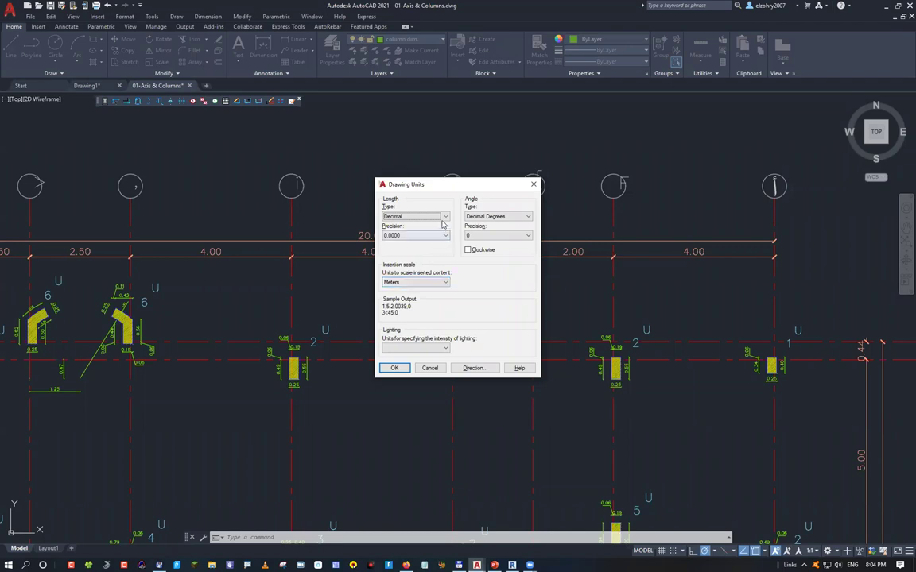
# Try another length unit type, then start and cancel a trial line at an axis circle
pyautogui.click(421, 217)
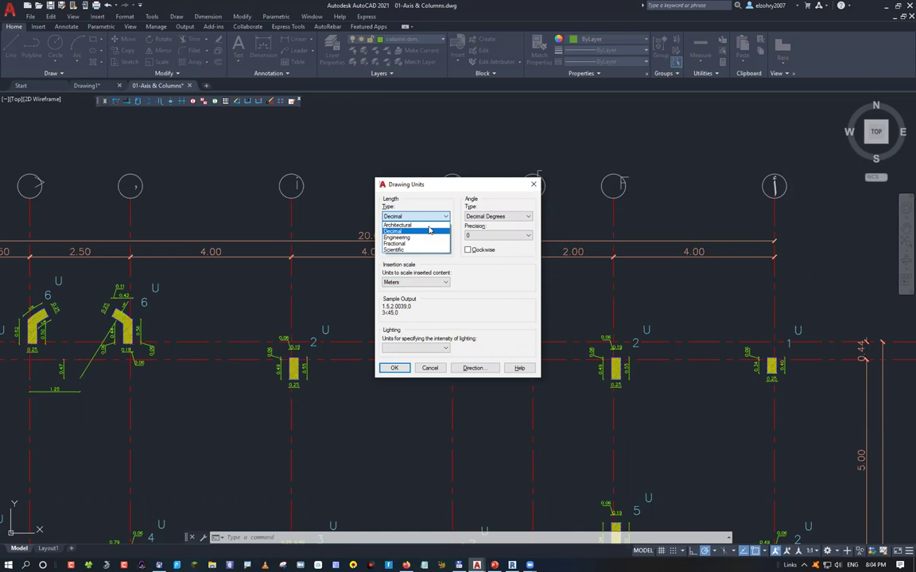
pyautogui.click(429, 231)
pyautogui.press('Return')
pyautogui.click(327, 276)
pyautogui.press('Escape')
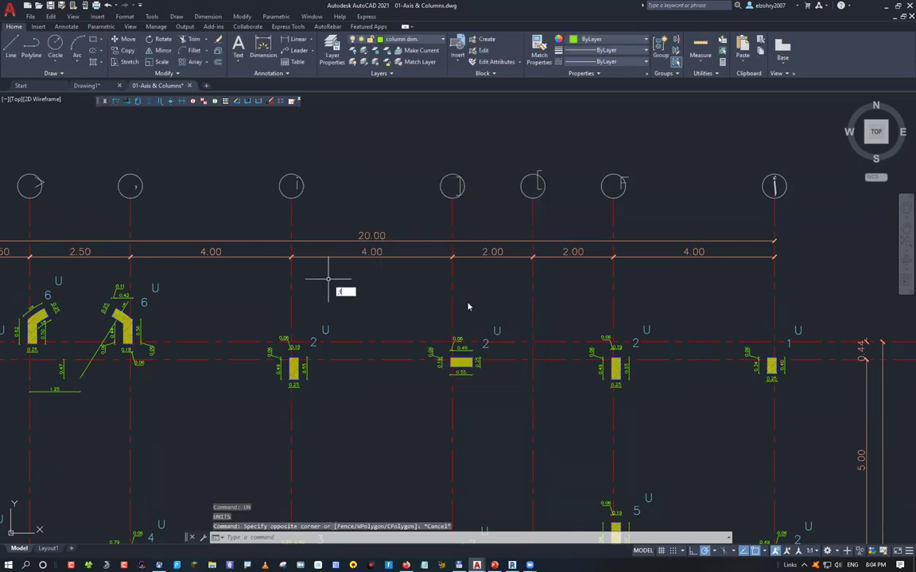
pyautogui.press('Return')
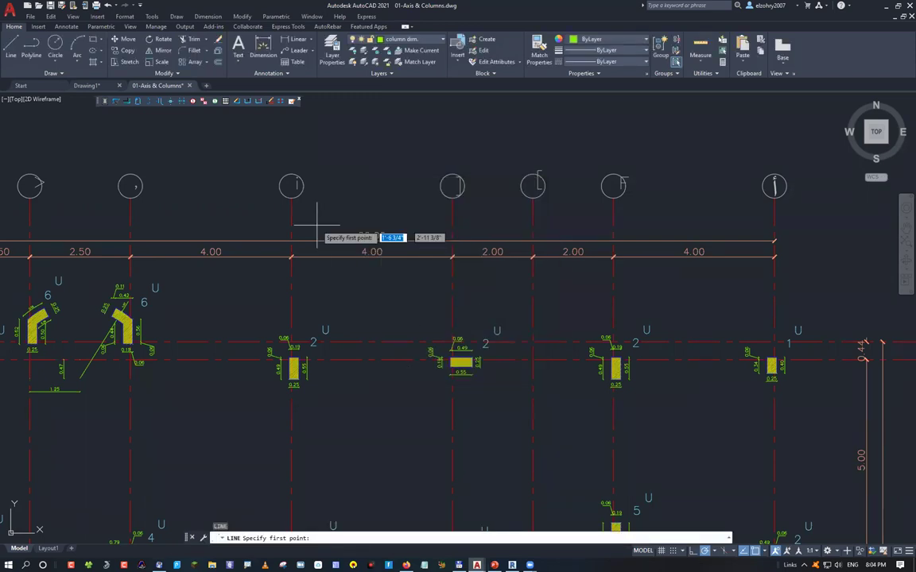
pyautogui.click(291, 197)
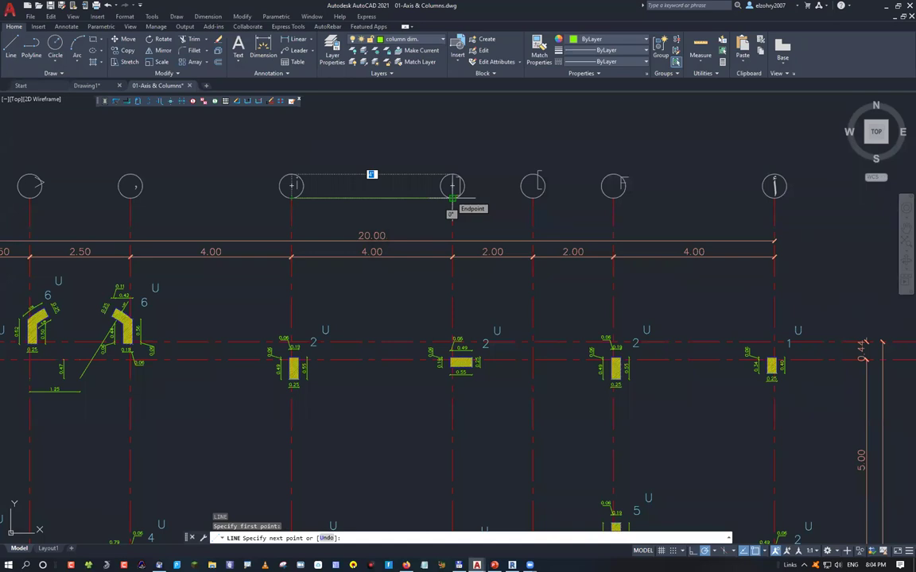
pyautogui.press('Escape')
pyautogui.press('Escape')
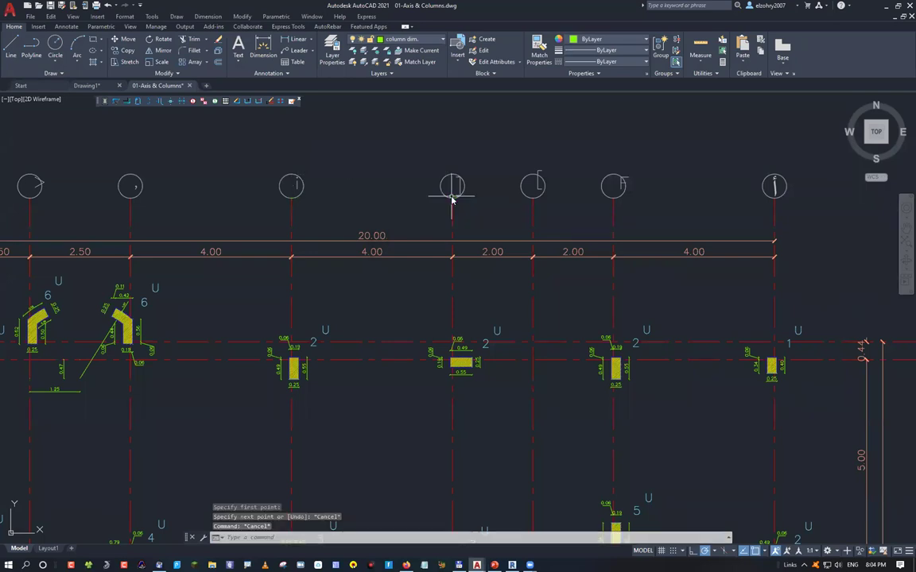
# Review the length unit types in Drawing Units, then start and cancel another trial line
pyautogui.write('Un')
pyautogui.press('Return')
pyautogui.click(411, 219)
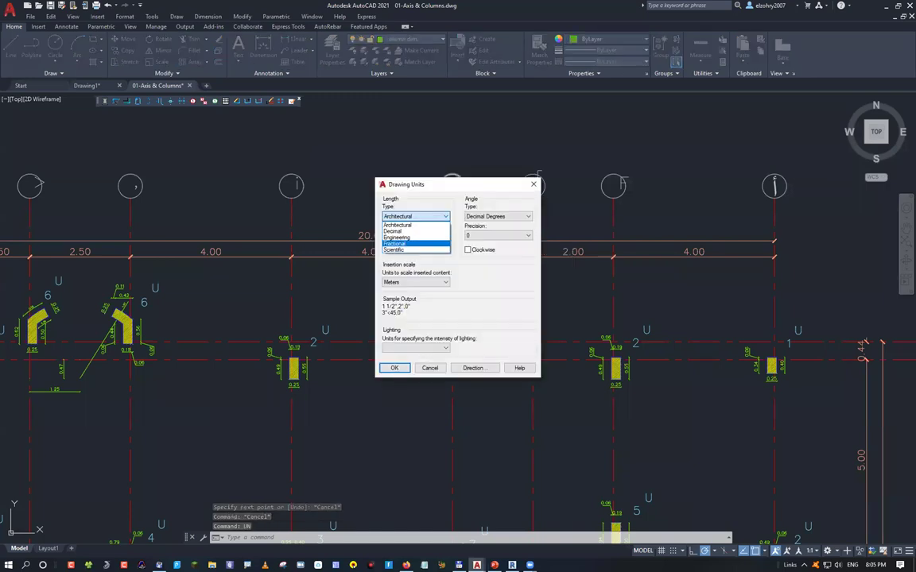
pyautogui.click(395, 369)
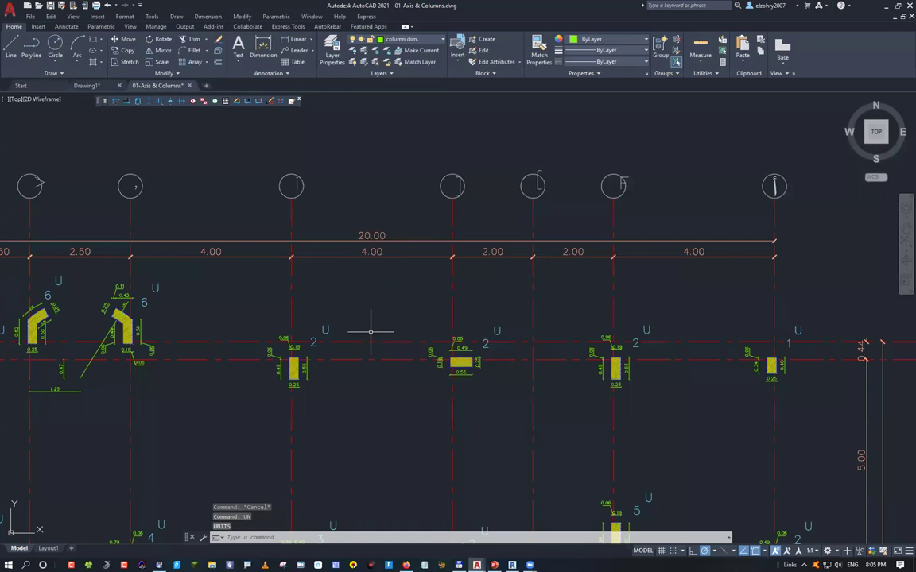
pyautogui.write('l')
pyautogui.press('Return')
pyautogui.click(291, 187)
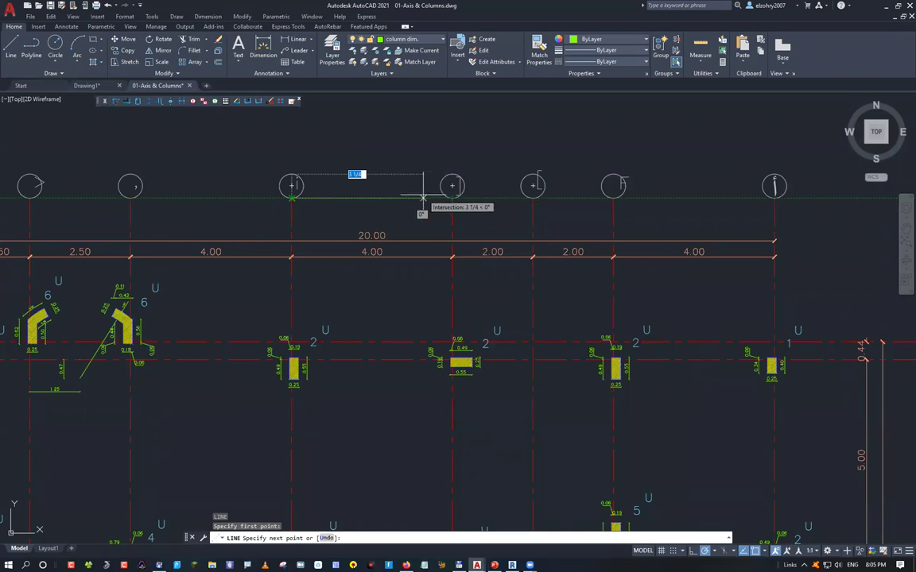
pyautogui.press('Escape')
pyautogui.press('Escape')
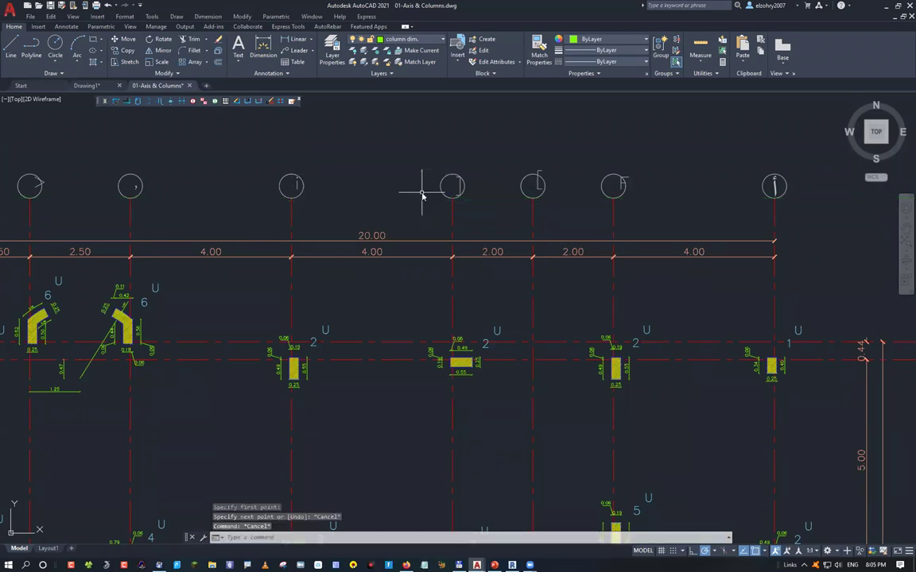
# Set the length type to Decimal with 0.0000 precision and confirm it
pyautogui.write('UN')
pyautogui.press('Return')
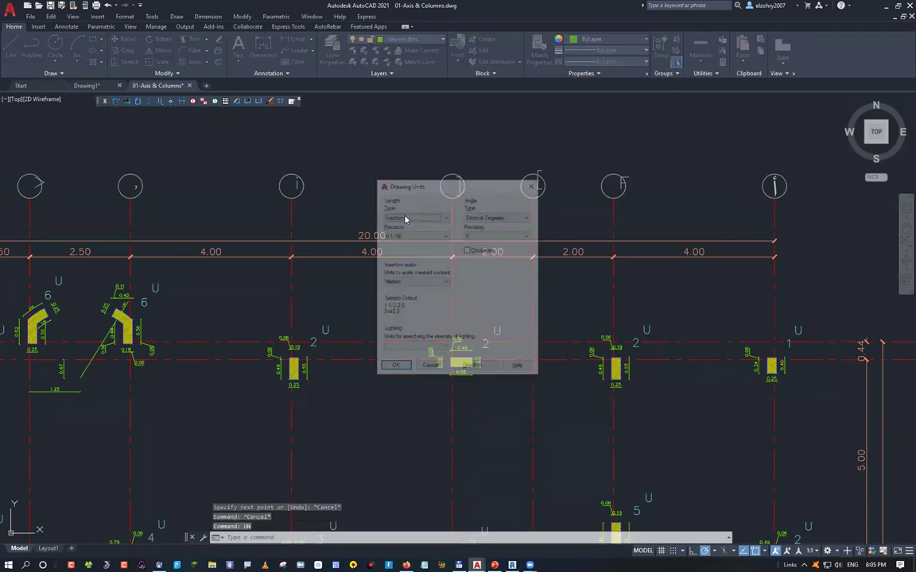
pyautogui.click(406, 218)
pyautogui.click(401, 235)
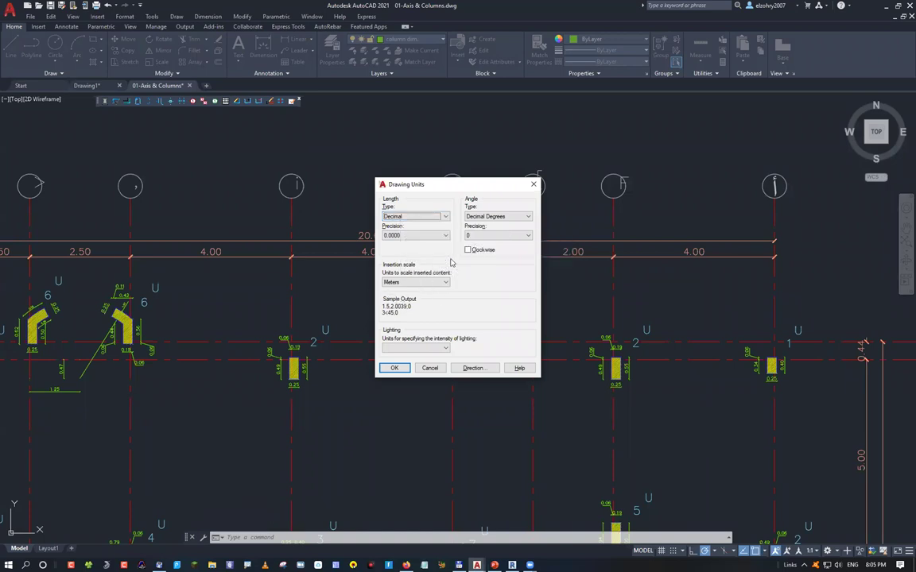
pyautogui.click(389, 368)
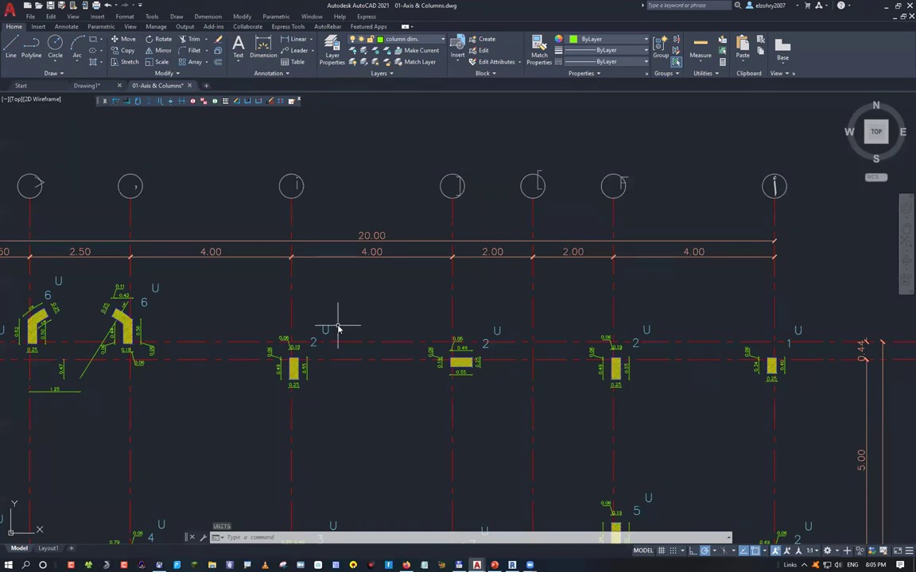
# Zoom in and start a DIST measurement at a column's lower corner, then cancel it
pyautogui.write('di')
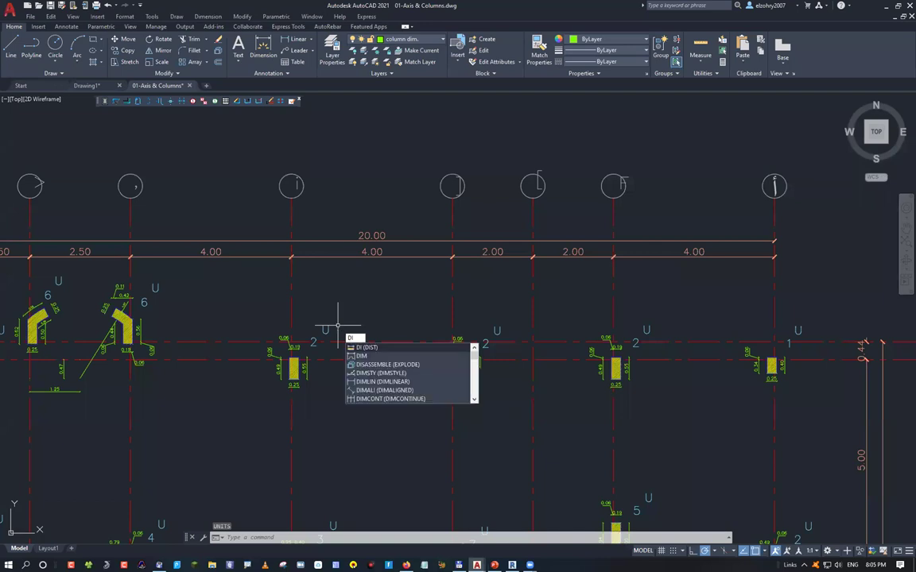
pyautogui.press('Return')
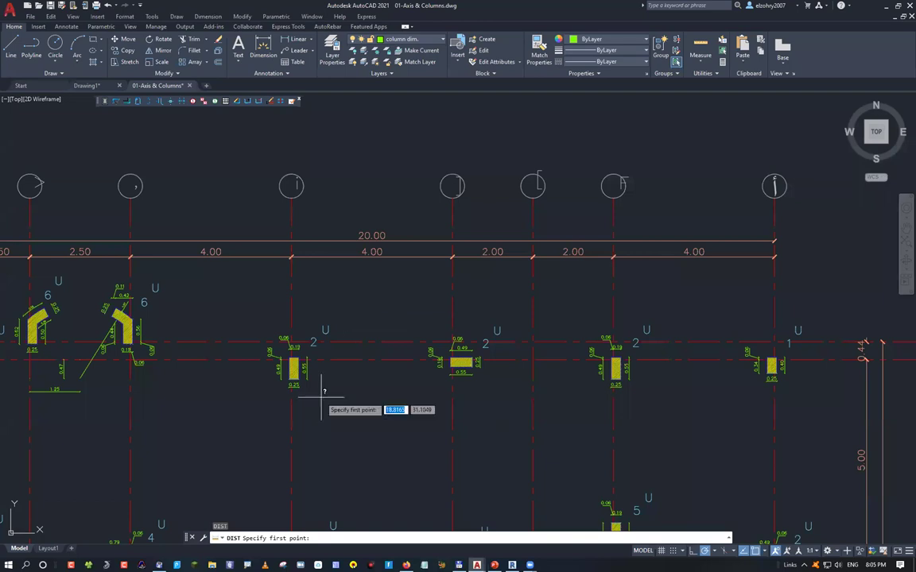
pyautogui.scroll(5, 322, 395)
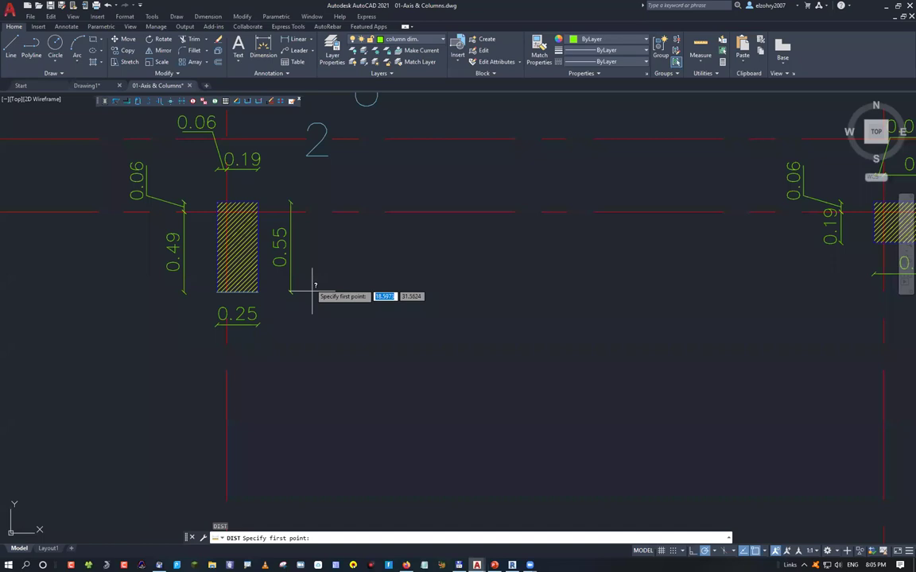
pyautogui.click(257, 291)
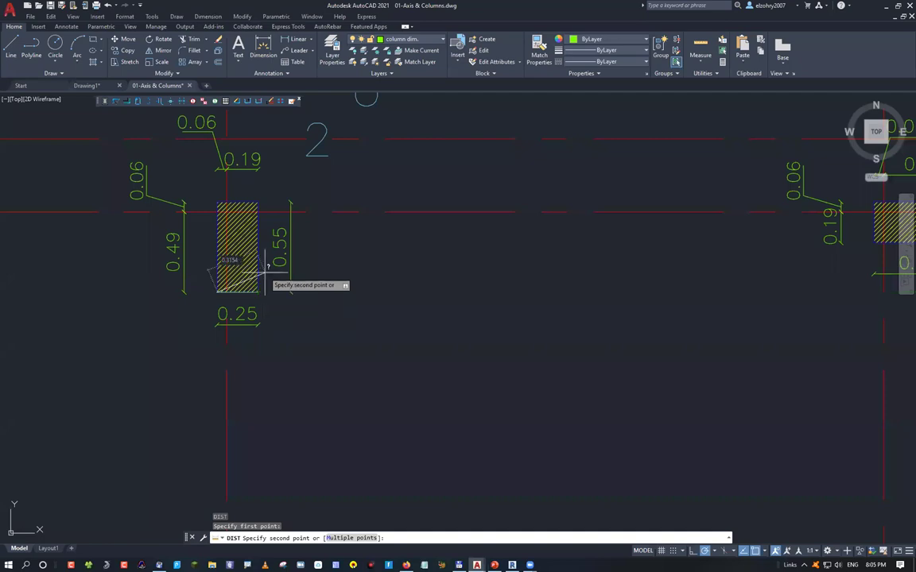
pyautogui.press('Escape')
pyautogui.press('Escape')
pyautogui.press('Escape')
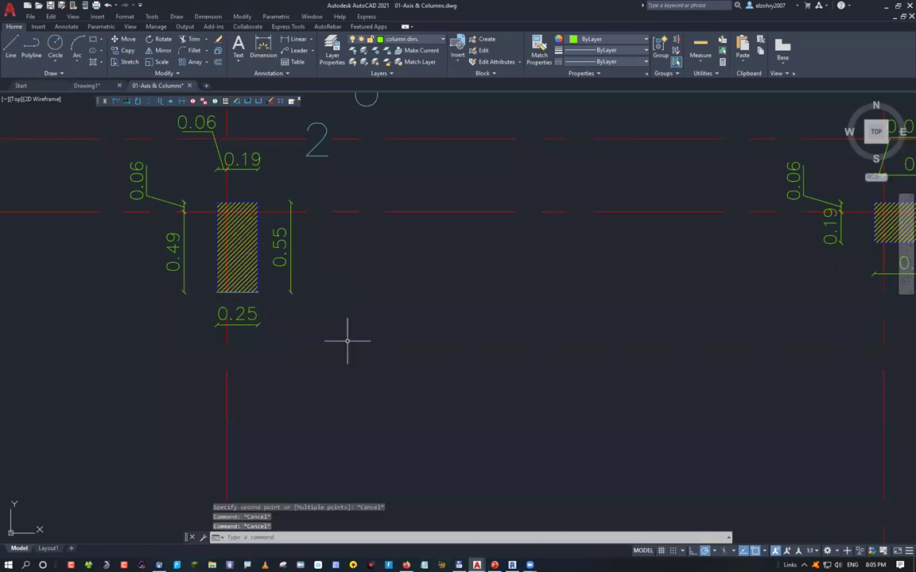
# Zoom out and bring up the Select File dialog
pyautogui.scroll(-5, 346, 341)
pyautogui.scroll(-8, 353, 316)
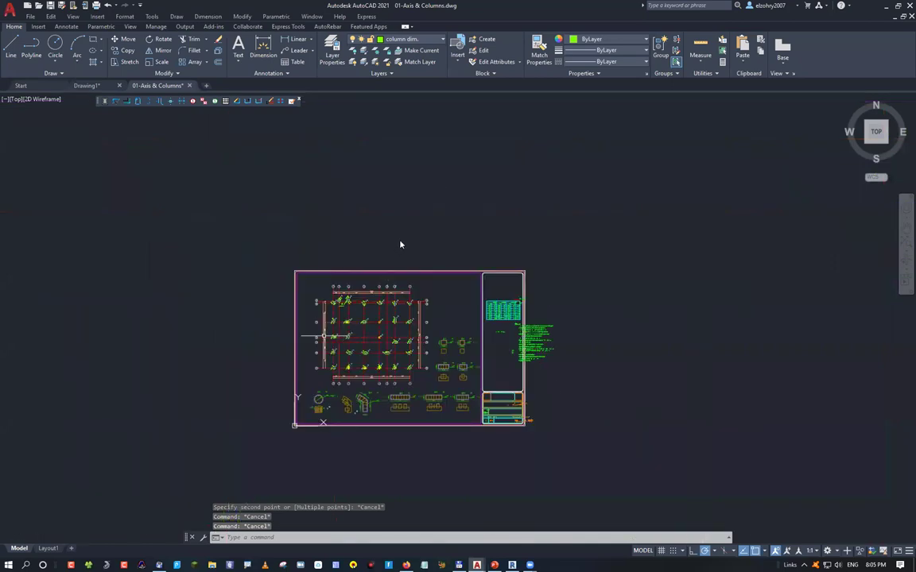
pyautogui.hotkey('ctrl', 'o')
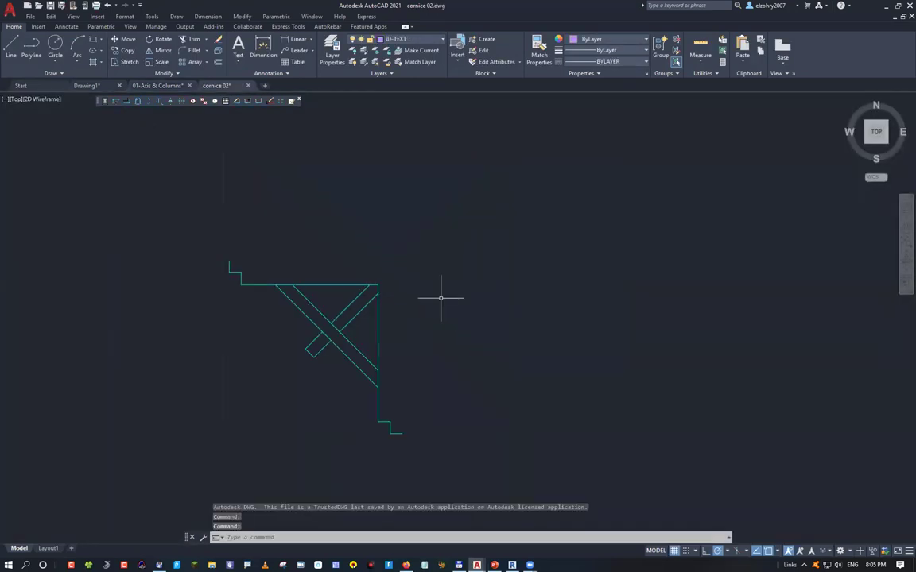
# Start a DIST measurement at the cornice 02 profile's corner, then cancel it
pyautogui.write('DI')
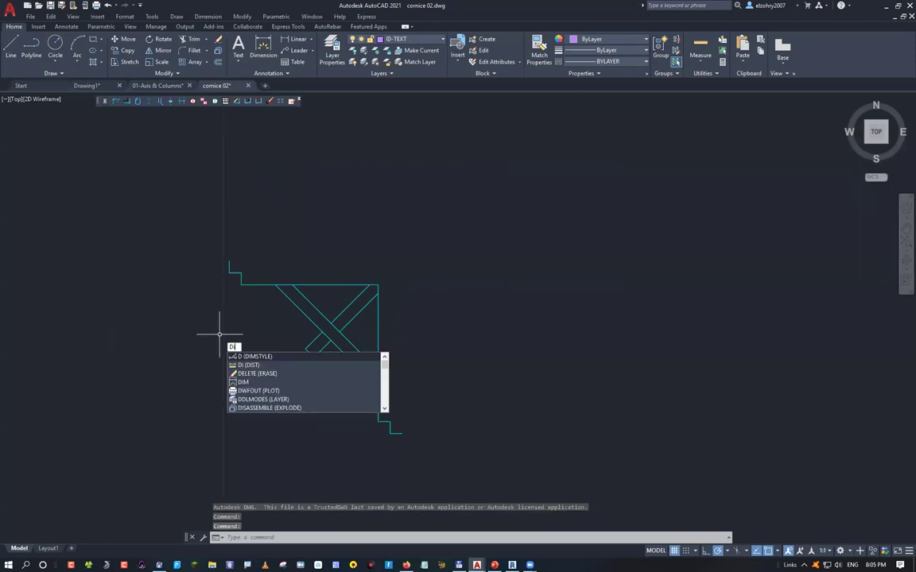
pyautogui.press('Return')
pyautogui.click(228, 261)
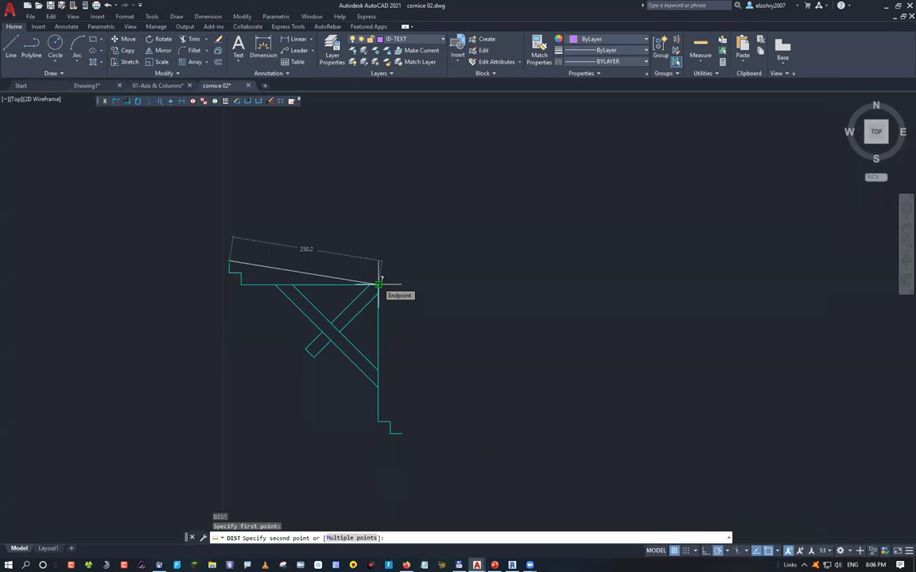
pyautogui.press('Escape')
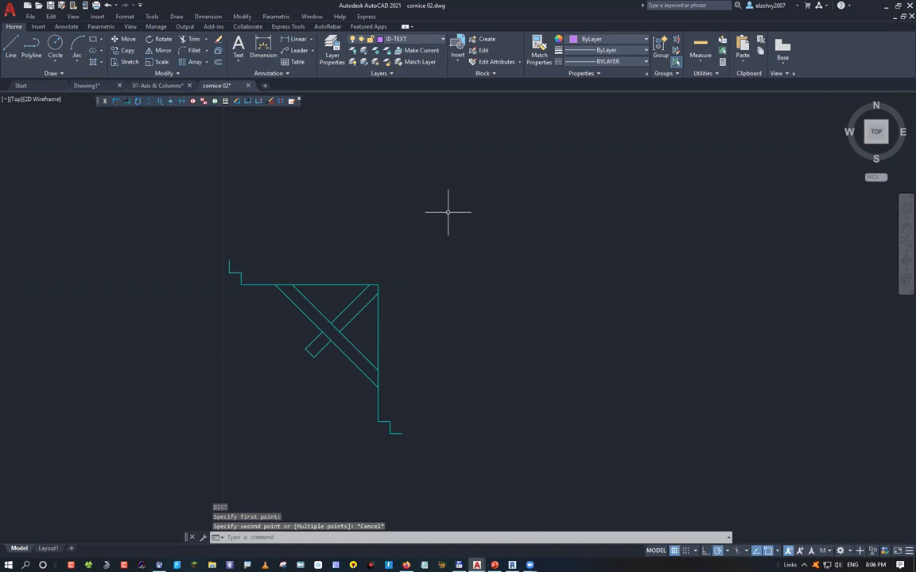
# Check cornice 02's Decimal units and insertion scale, dismiss the lighting notice, reopen Select File
pyautogui.write('un')
pyautogui.press('Return')
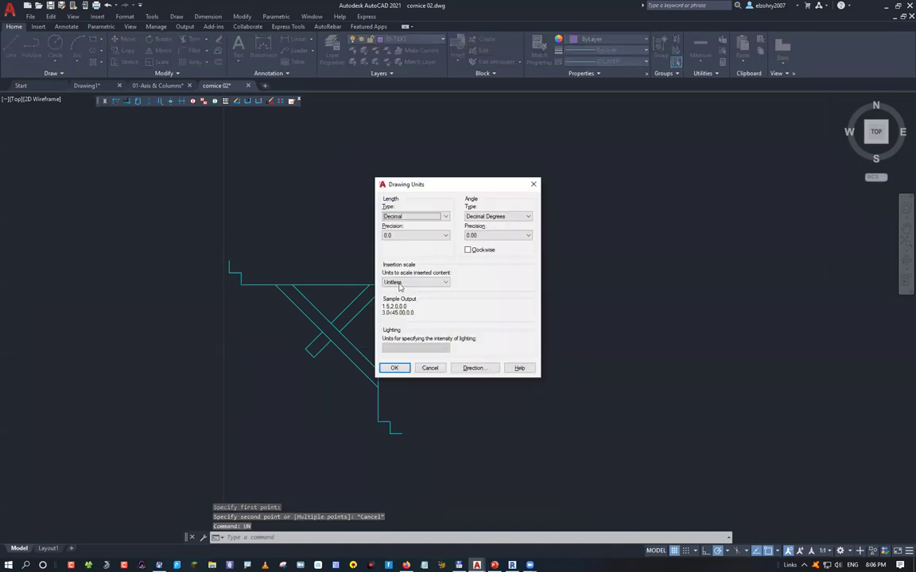
pyautogui.click(397, 283)
pyautogui.click(409, 330)
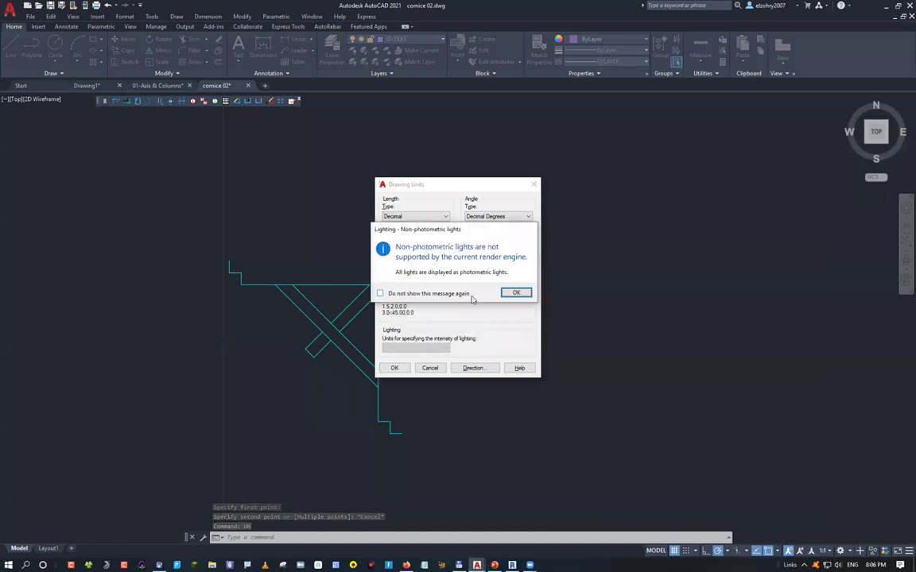
pyautogui.click(516, 293)
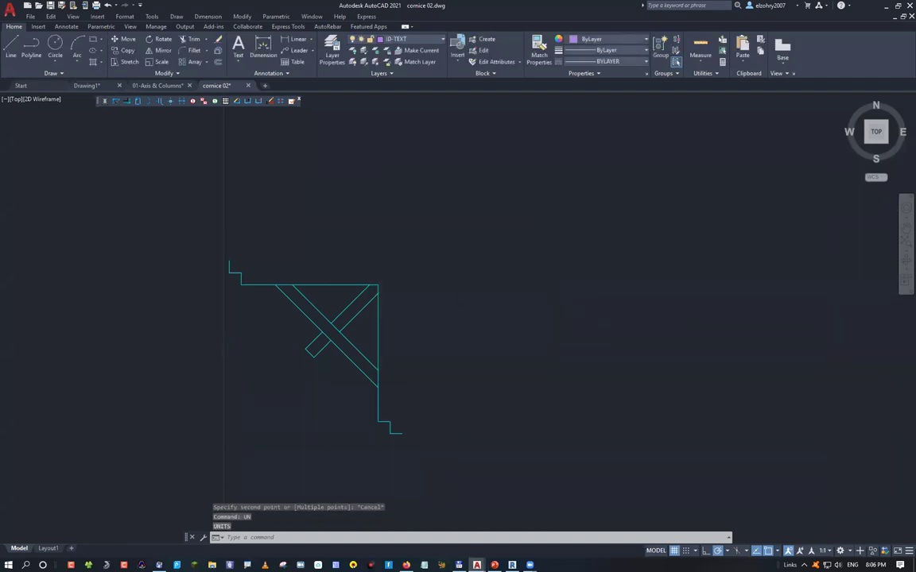
pyautogui.hotkey('ctrl', 'o')
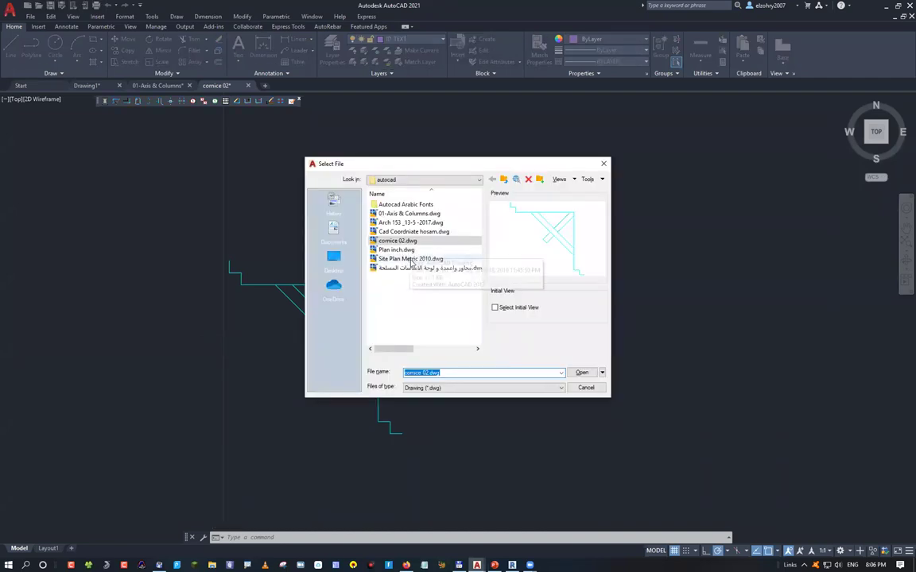
# Open Site Plan Metric 2010.dwg, measure the magenta boundary gap as 7510, then reopen Select File
pyautogui.doubleClick(405, 258)
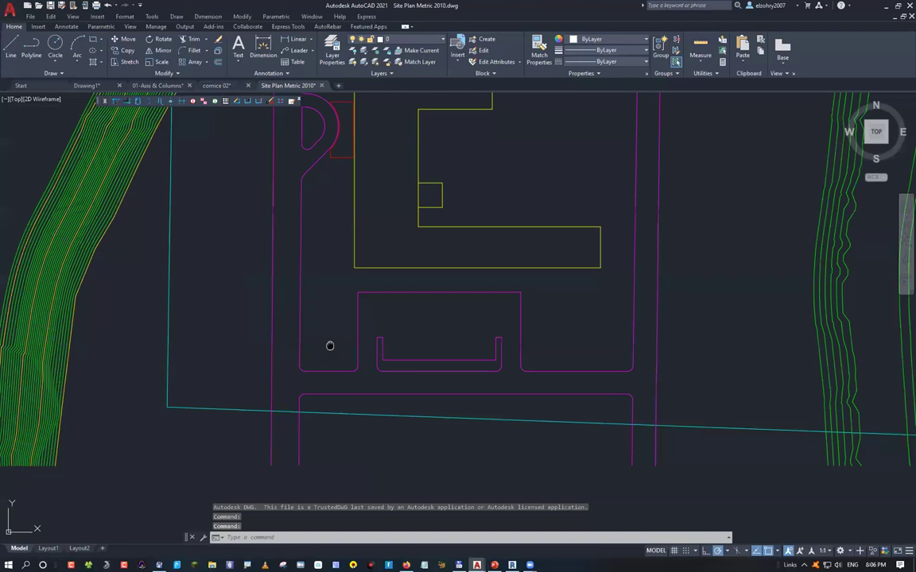
pyautogui.moveTo(330, 346); pyautogui.dragTo(246, 268, button='middle')
pyautogui.write('dist')
pyautogui.press('Return')
pyautogui.click(188, 390)
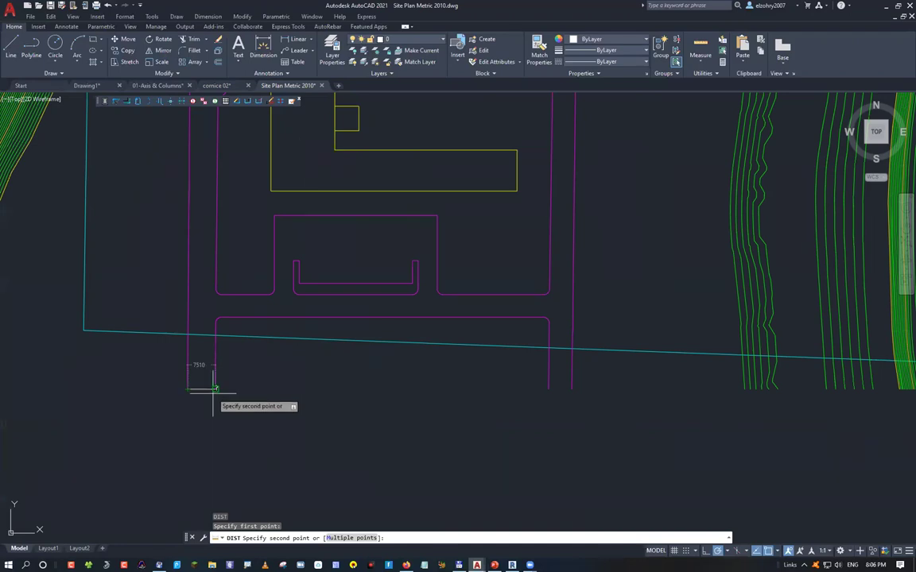
pyautogui.scroll(3, 214, 390)
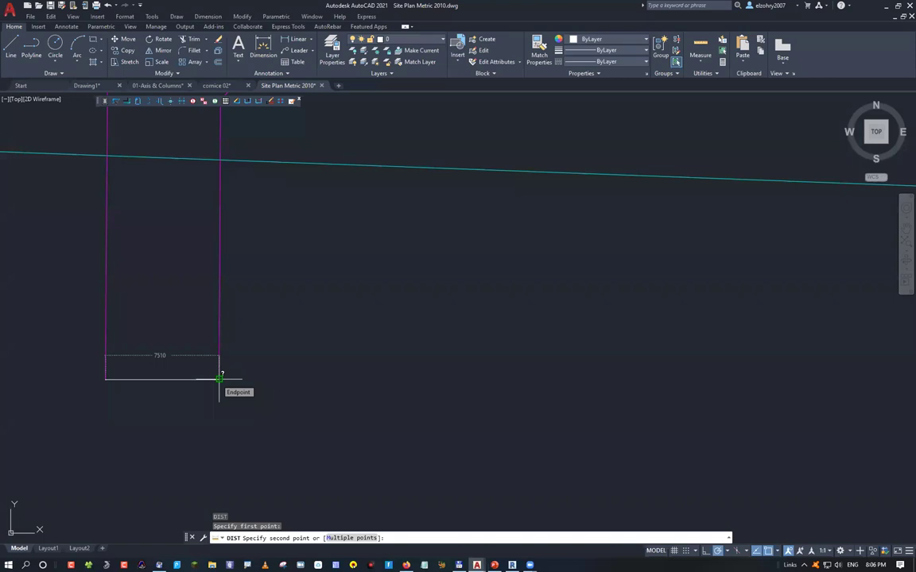
pyautogui.press('Escape')
pyautogui.hotkey('ctrl', 'o')
# Open the Arabic-named column drawing, ignoring unresolved references, and zoom in
pyautogui.click(413, 269)
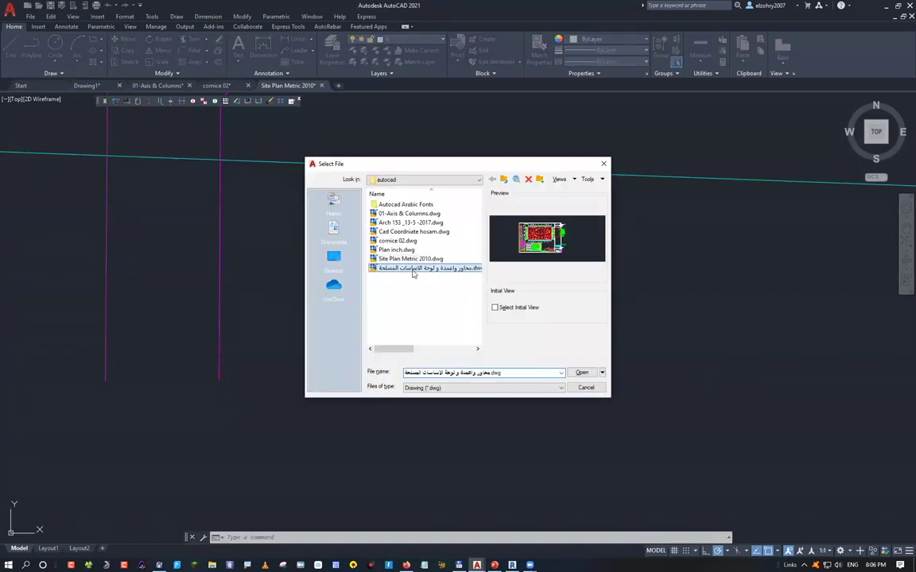
pyautogui.press('Return')
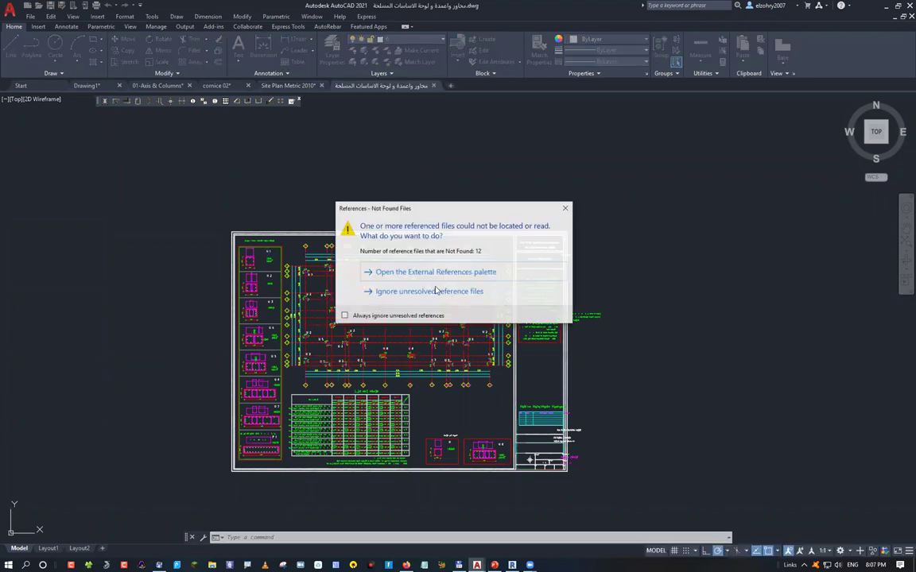
pyautogui.click(429, 292)
pyautogui.scroll(5, 355, 258)
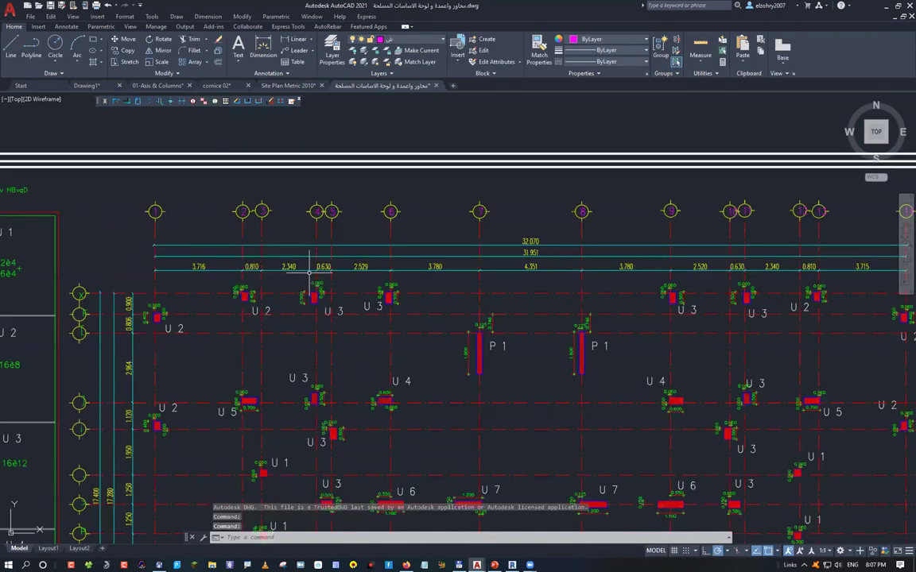
pyautogui.scroll(6, 241, 301)
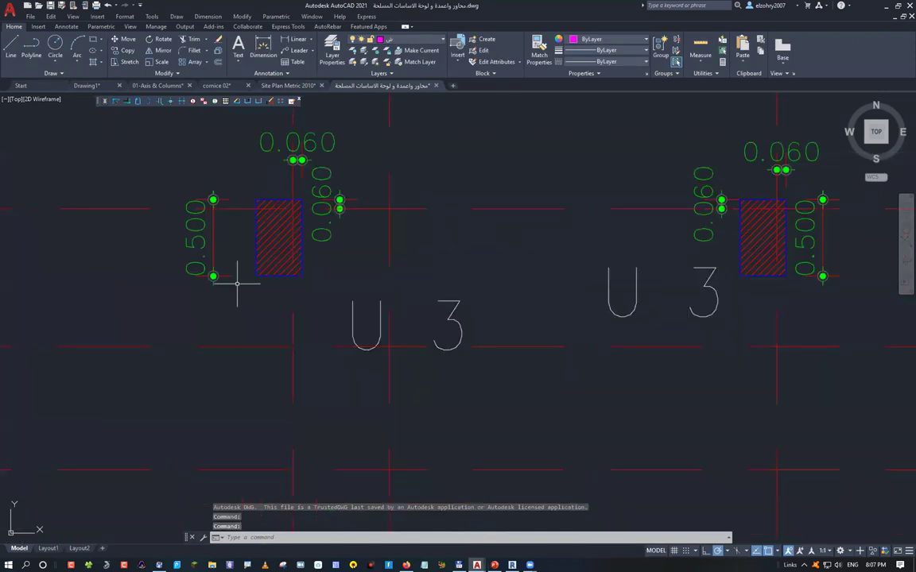
pyautogui.scroll(4, 237, 282)
# Measure a column with DIST, reading a width of 0.3
pyautogui.write('dist')
pyautogui.press('Return')
pyautogui.click(256, 274)
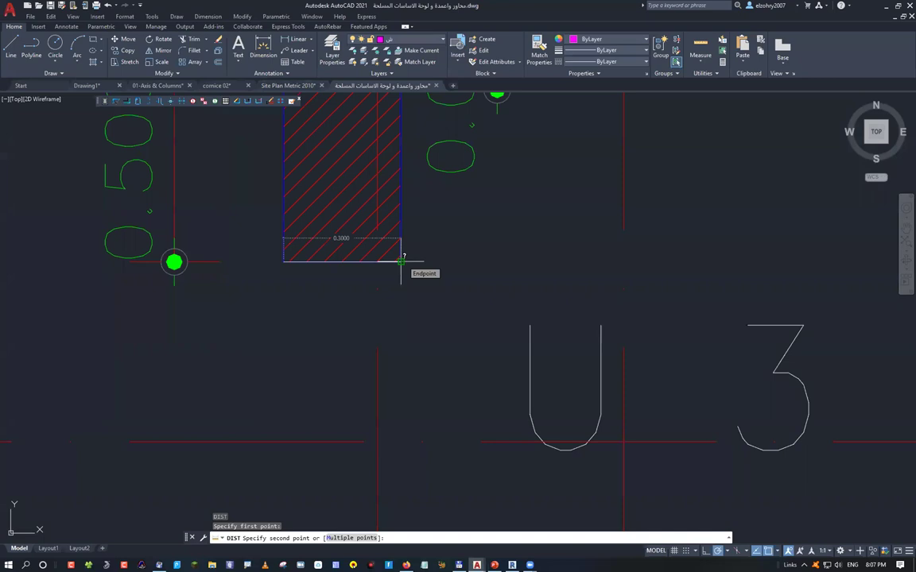
pyautogui.scroll(-4, 400, 260)
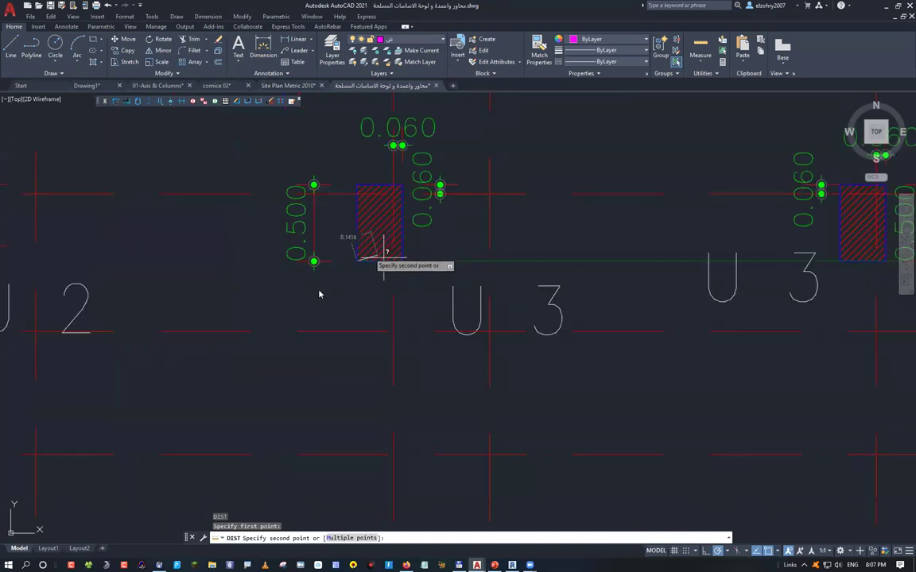
pyautogui.press('Escape')
# Confirm the drawing units are millimetres, then choose Plan inch.dwg in Select File
pyautogui.write('u')
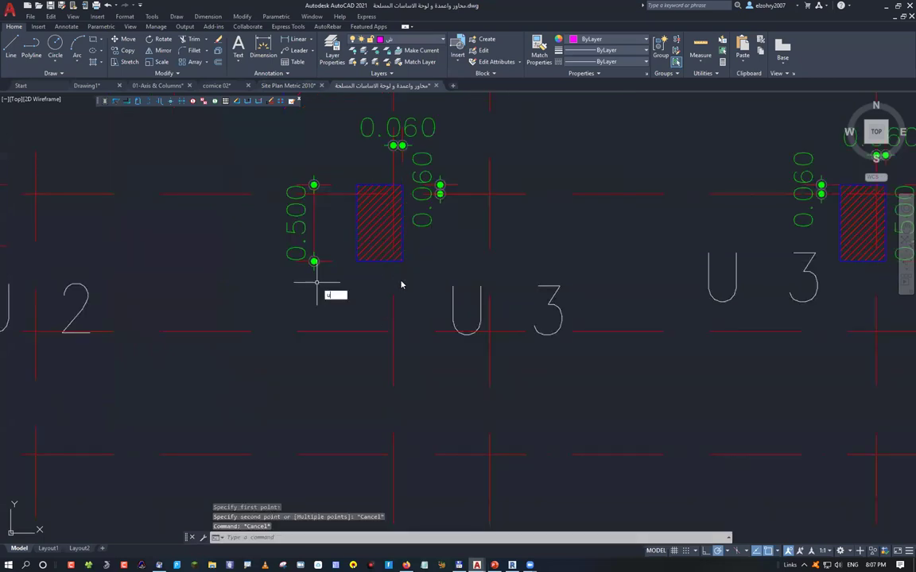
pyautogui.write('n')
pyautogui.press('Return')
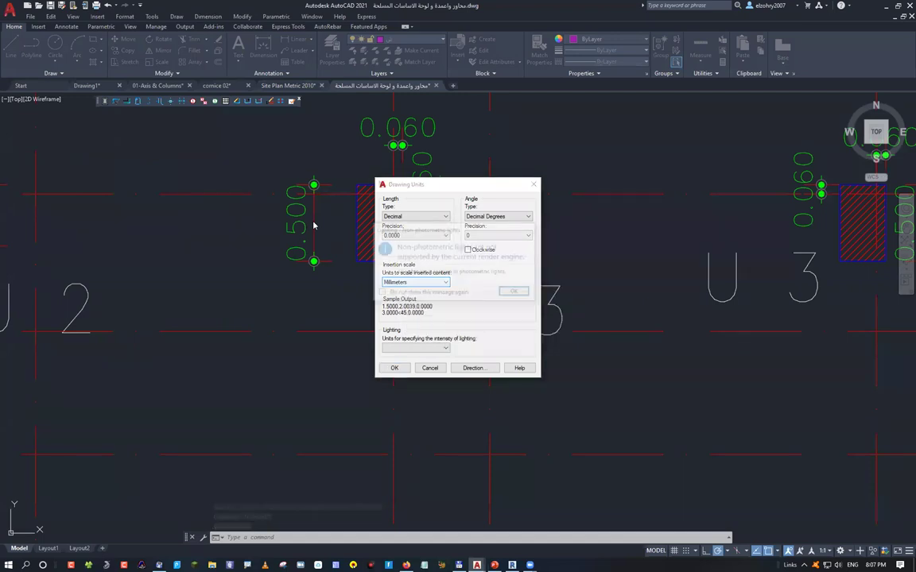
pyautogui.press('Return')
pyautogui.hotkey('ctrl', 'o')
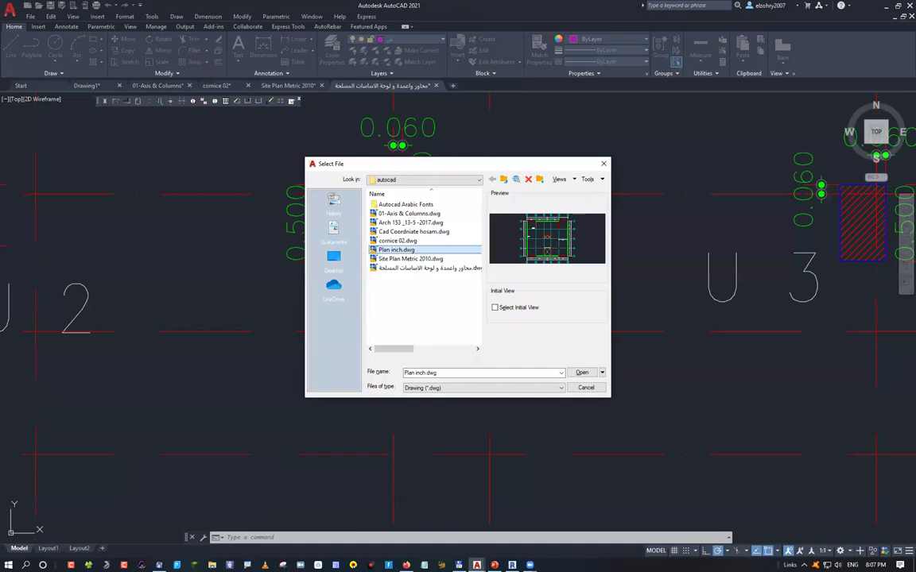
# Open Plan inch.dwg and measure the 500 spacing from grid 1 to grid 2 with DIST
pyautogui.press('Return')
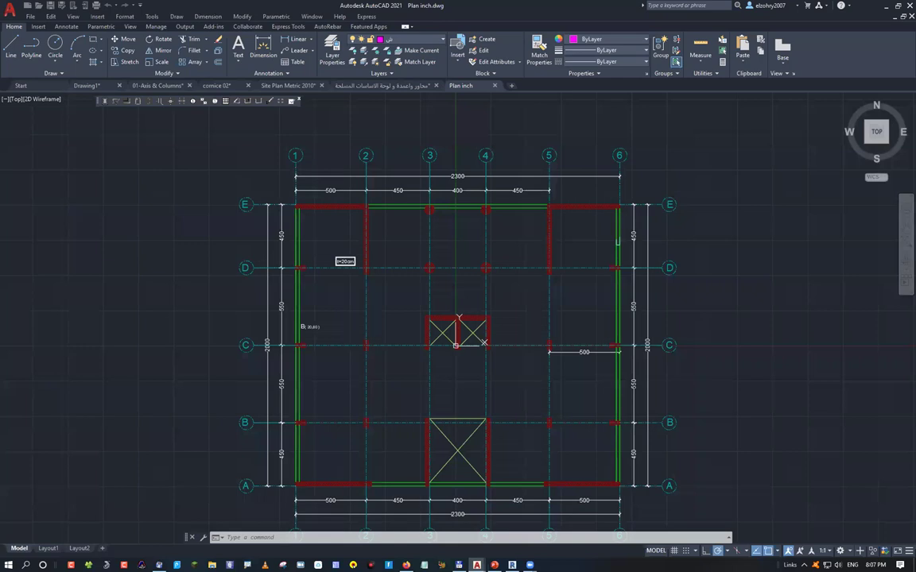
pyautogui.scroll(4, 386, 181)
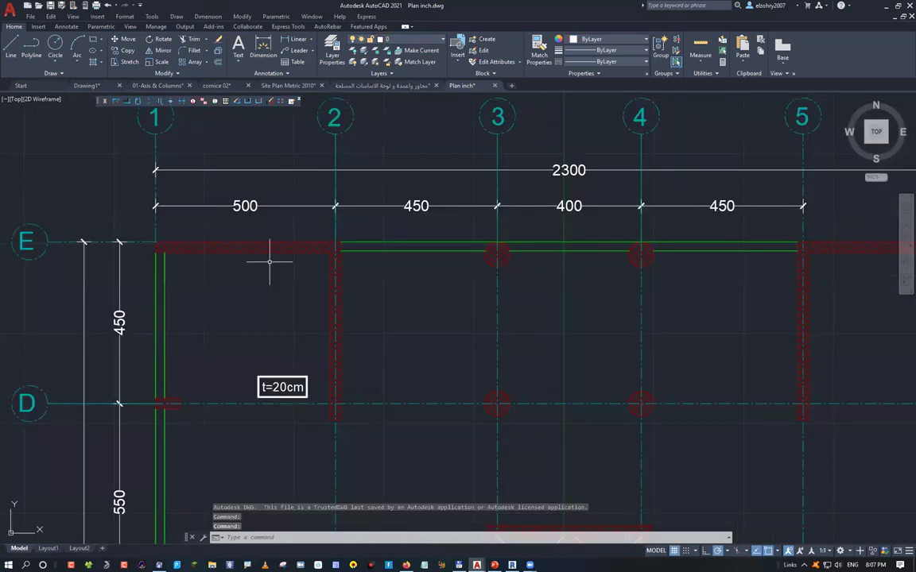
pyautogui.write('dist')
pyautogui.press('Return')
pyautogui.click(155, 133)
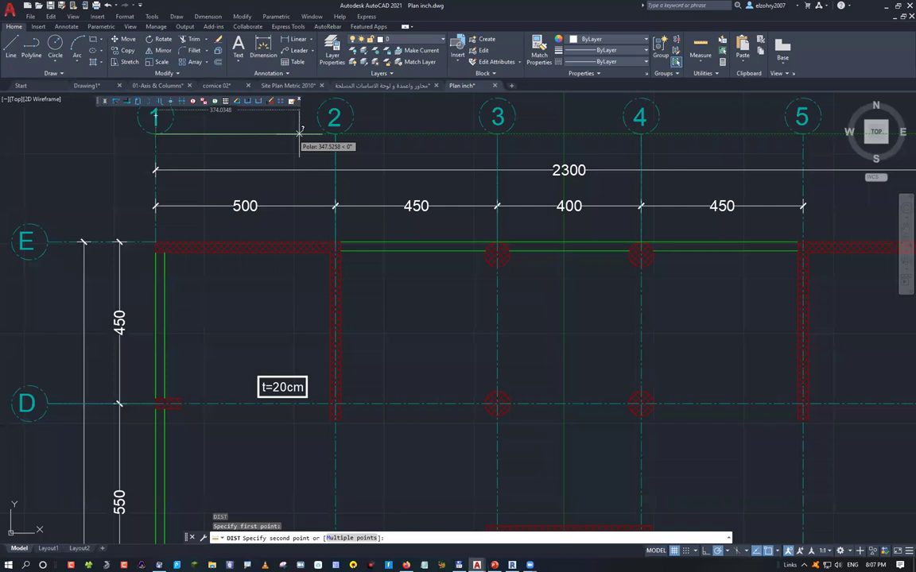
pyautogui.moveTo(300, 134); pyautogui.dragTo(322, 232, button='middle')
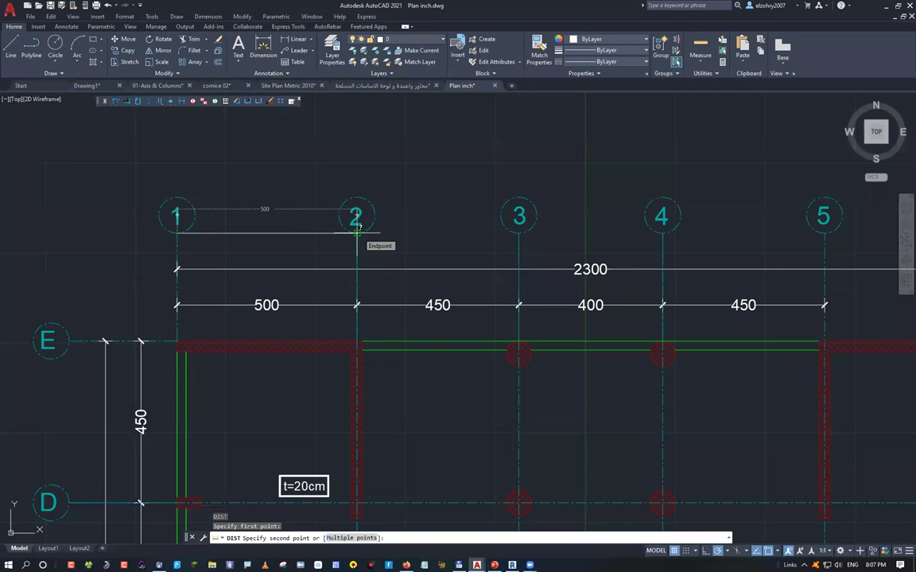
pyautogui.scroll(4, 278, 347)
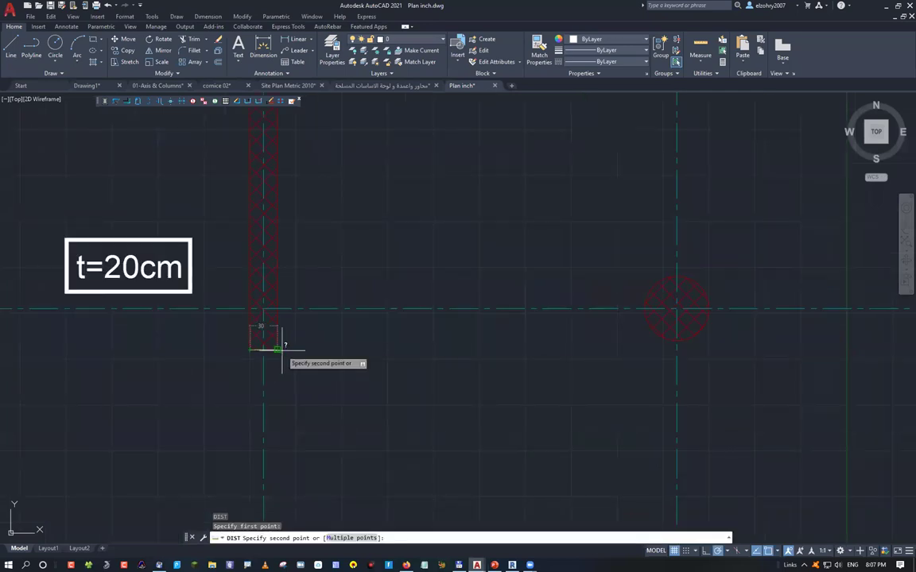
pyautogui.press('Escape')
# Start and cancel the UNITS command, then zoom back out to the full plan
pyautogui.write('un')
pyautogui.press('Escape')
pyautogui.write('un')
pyautogui.press('Return')
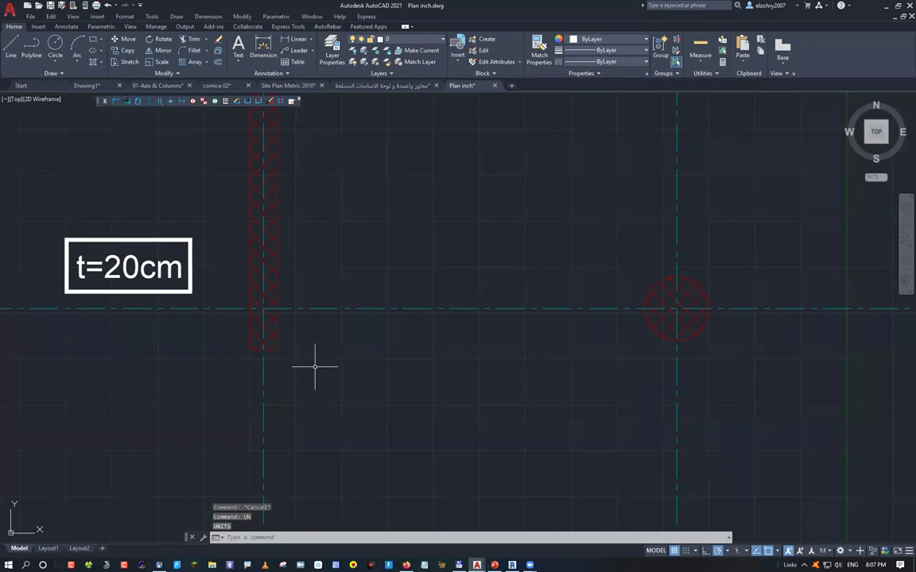
pyautogui.press('Escape')
pyautogui.moveTo(263, 275)
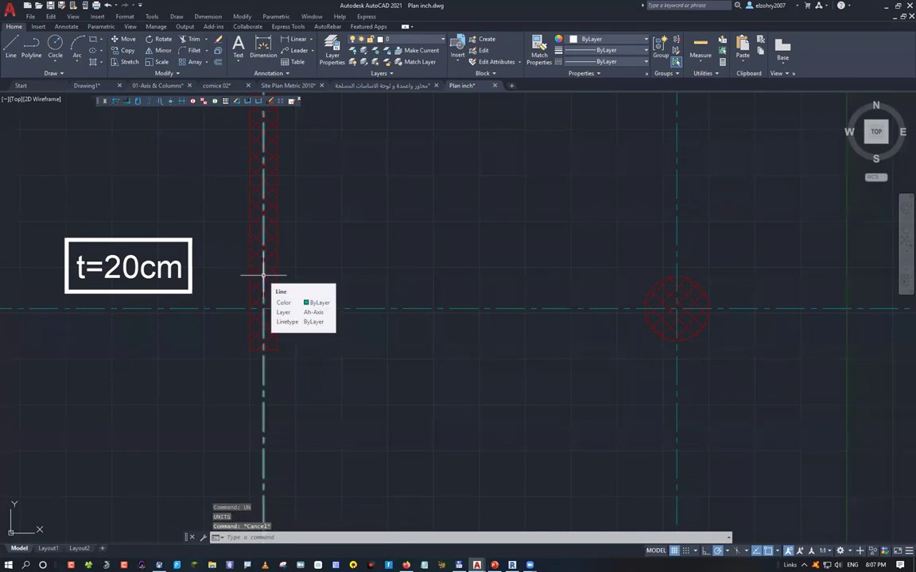
pyautogui.scroll(-6, 311, 340)
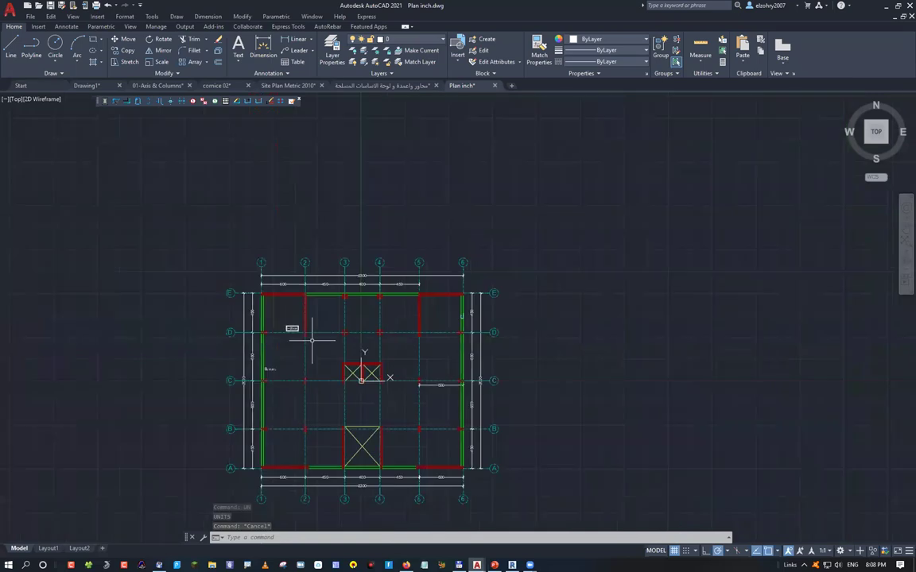
pyautogui.moveTo(311, 340); pyautogui.dragTo(289, 313, button='middle')
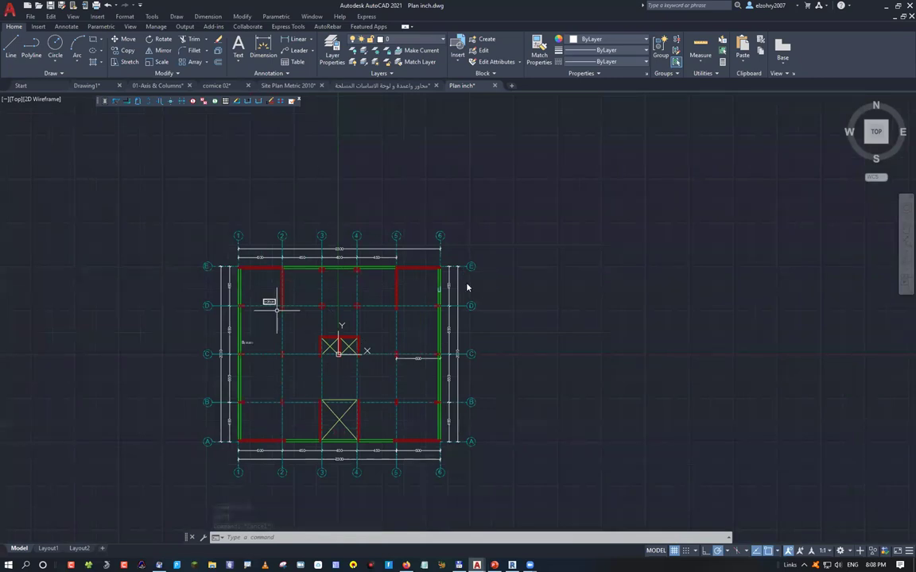
pyautogui.write('un')
pyautogui.press('Return')
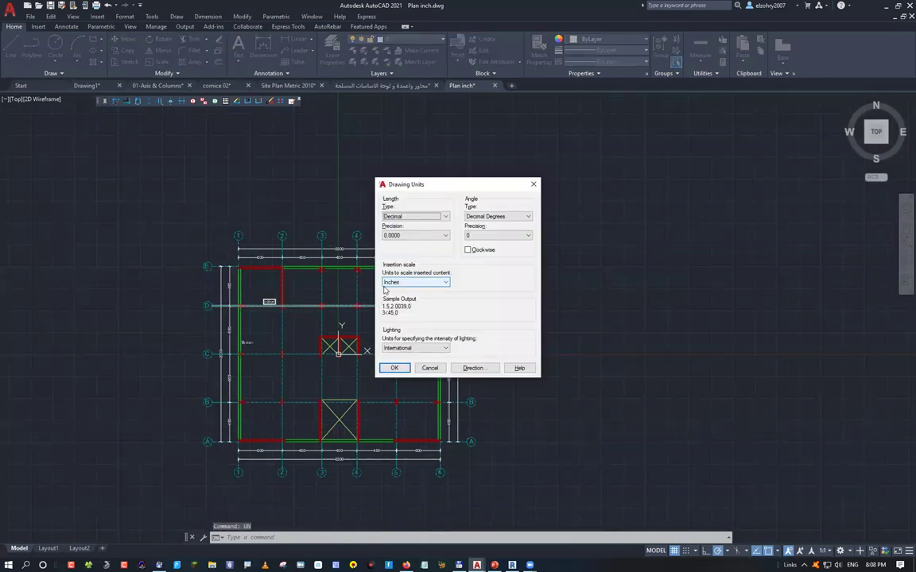
pyautogui.click(404, 283)
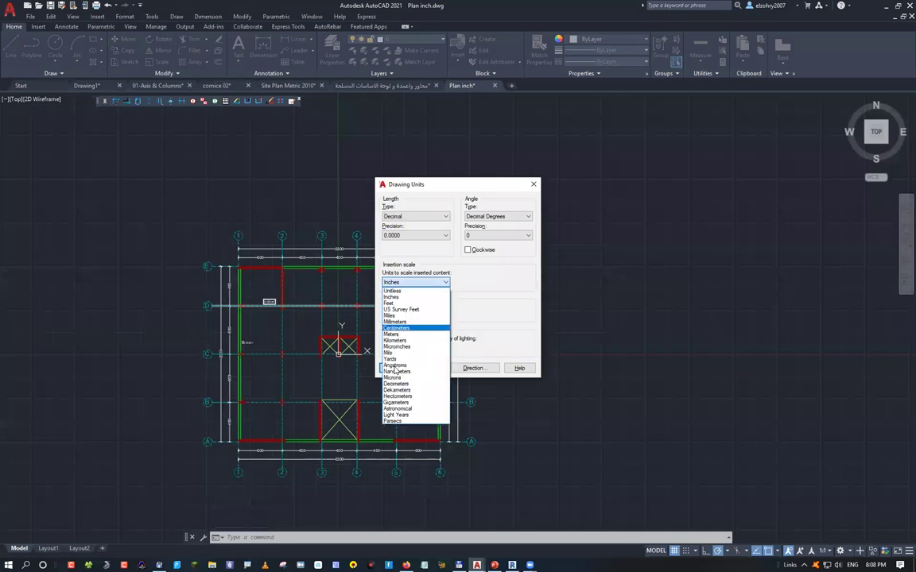
pyautogui.press('Escape')
pyautogui.press('Escape')
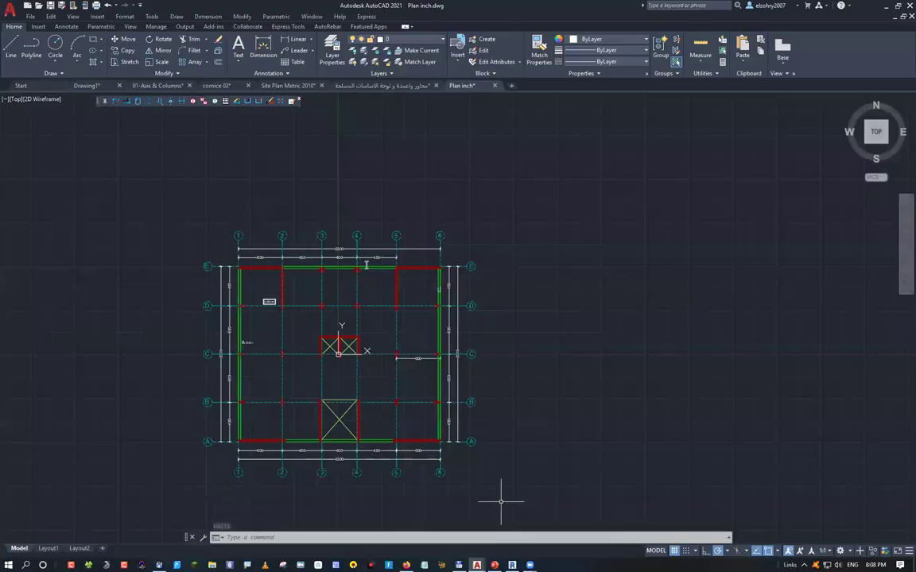
pyautogui.hotkey('alt', 'Tab')
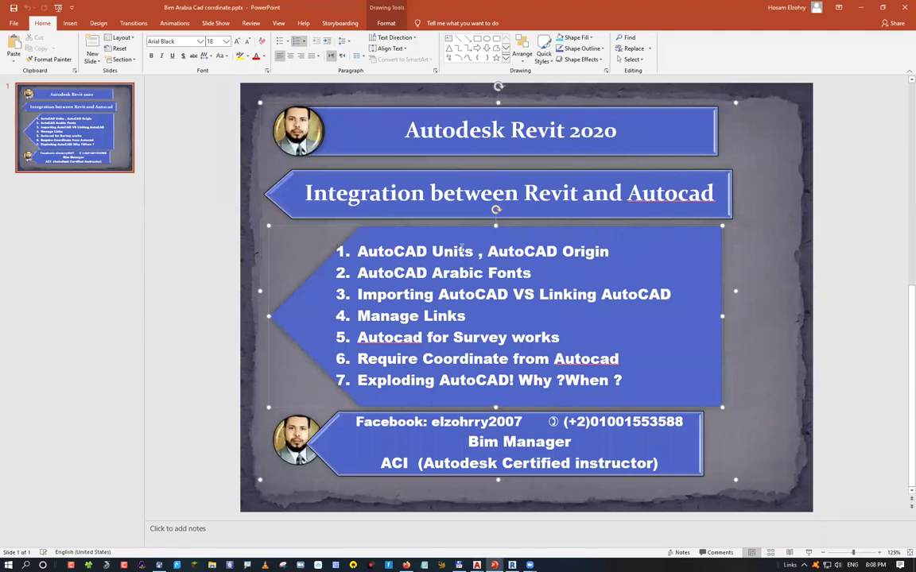
pyautogui.click(859, 7)
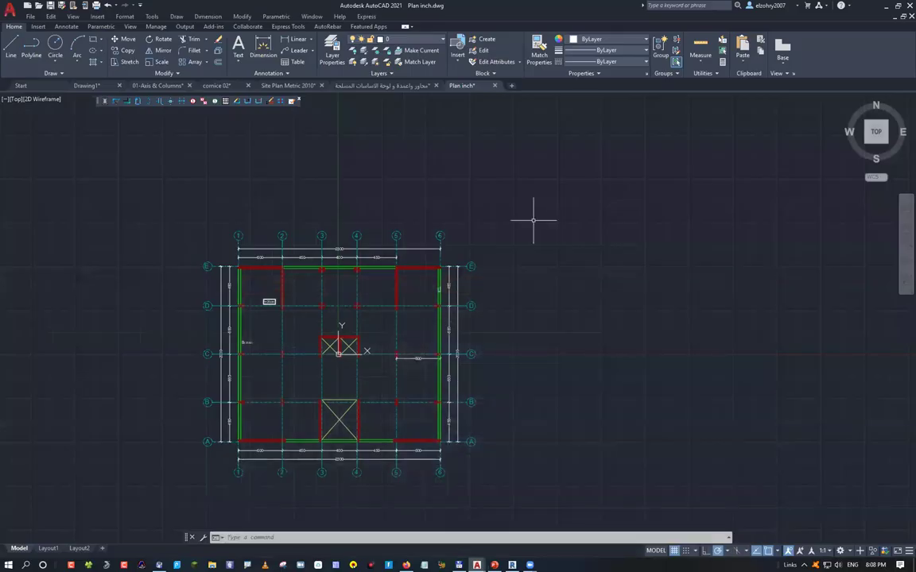
# List a window-block diagonal line's properties, then bring up DesignCenter on the Sample folder
pyautogui.scroll(6, 292, 327)
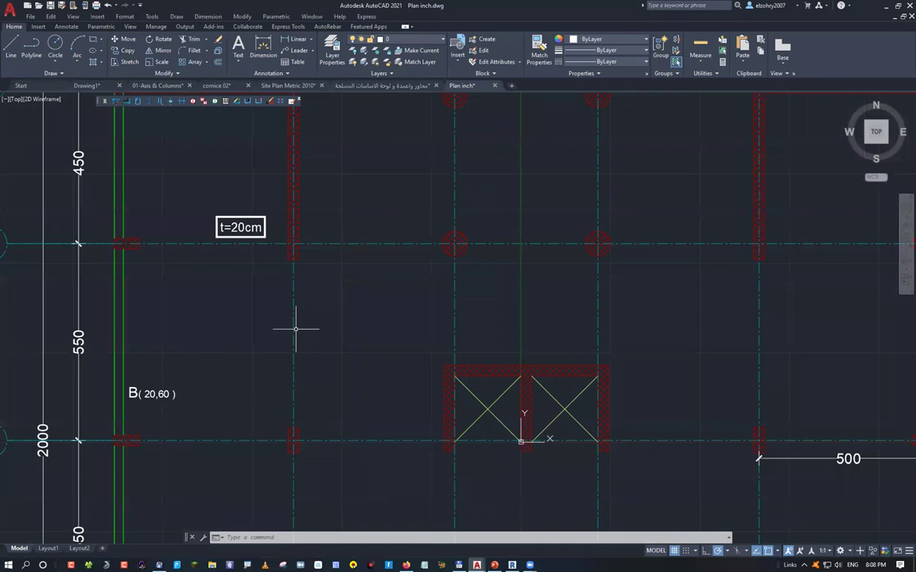
pyautogui.moveTo(295, 328)
pyautogui.mouseDown(button='middle')
pyautogui.moveTo(242, 227)
pyautogui.moveTo(203, 213)
pyautogui.mouseUp(button='middle')
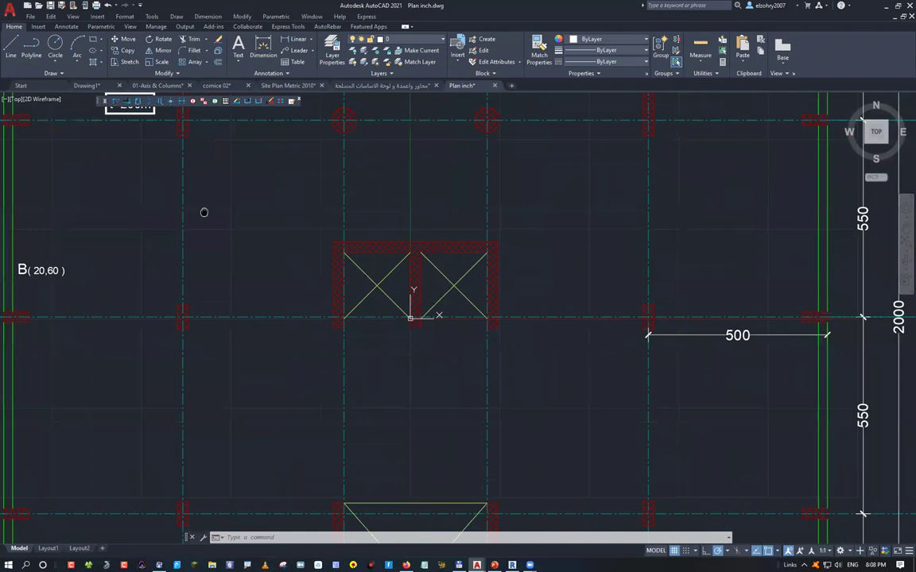
pyautogui.scroll(2, 437, 356)
pyautogui.click(350, 251)
pyautogui.hotkey('ctrl', '1')
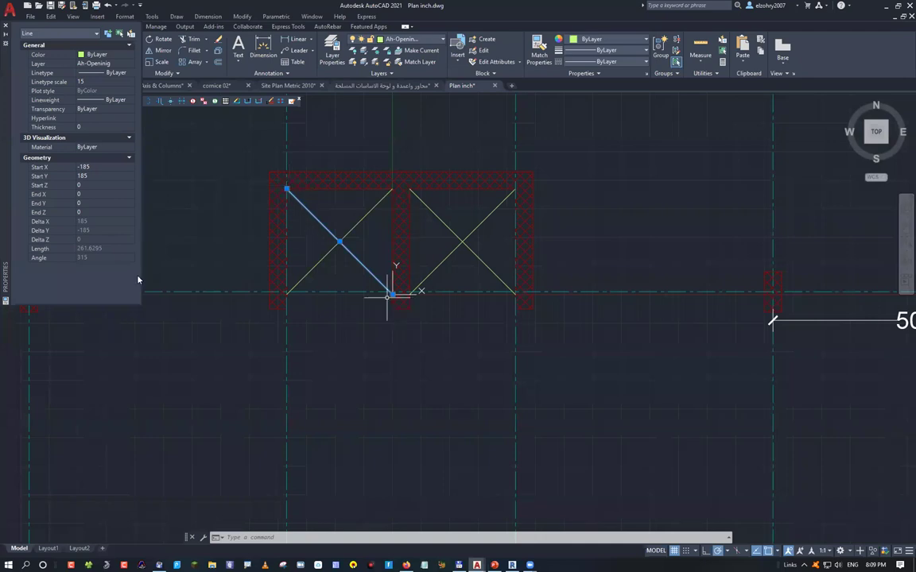
pyautogui.click(82, 241)
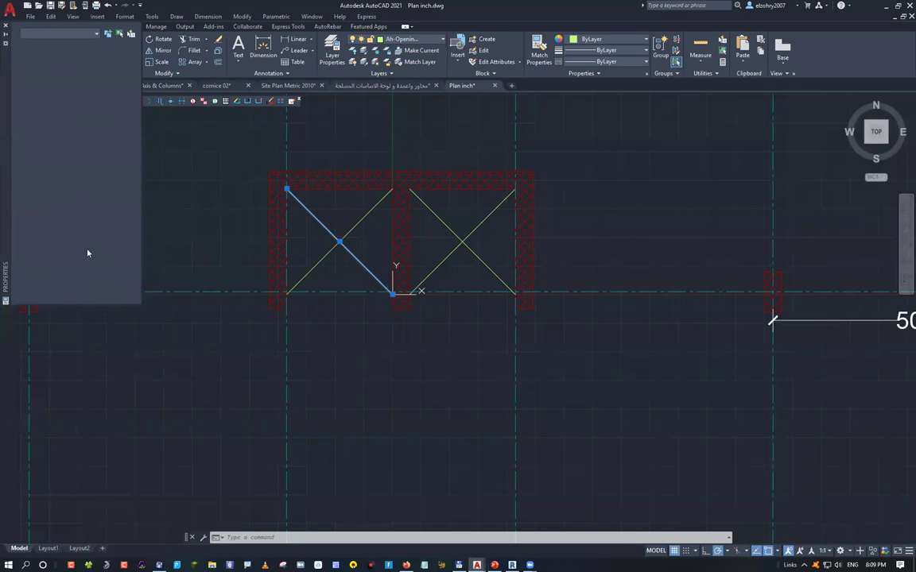
pyautogui.hotkey('ctrl', '2')
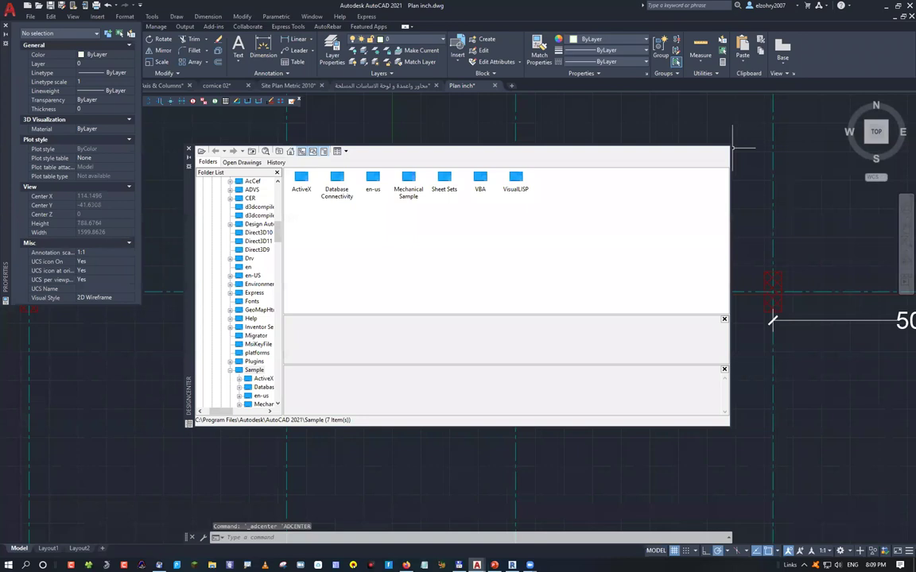
# Close DesignCenter, reselect the diagonal line, and highlight 'AutoCAD Origin' on the PowerPoint agenda slide
pyautogui.hotkey('ctrl', '2')
pyautogui.click(316, 219)
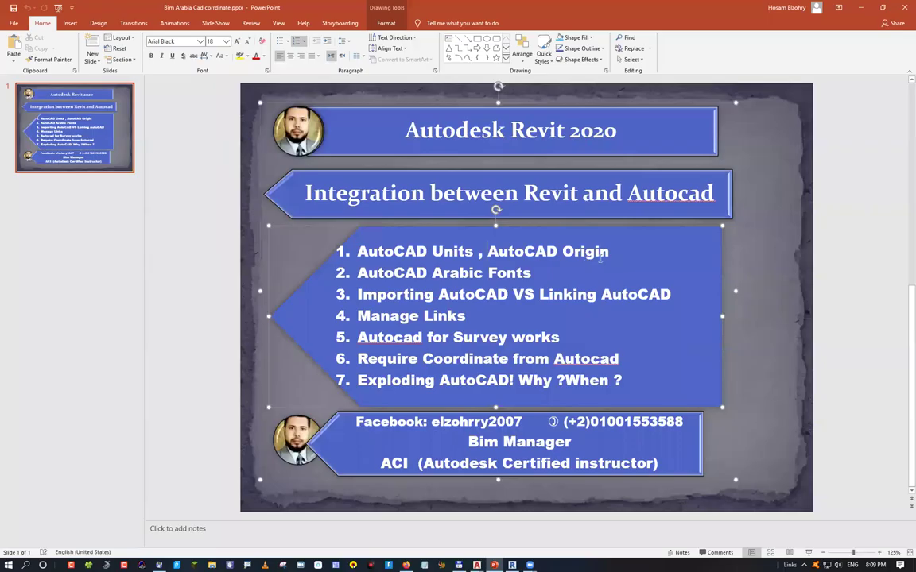
pyautogui.moveTo(487, 252); pyautogui.dragTo(609, 252)
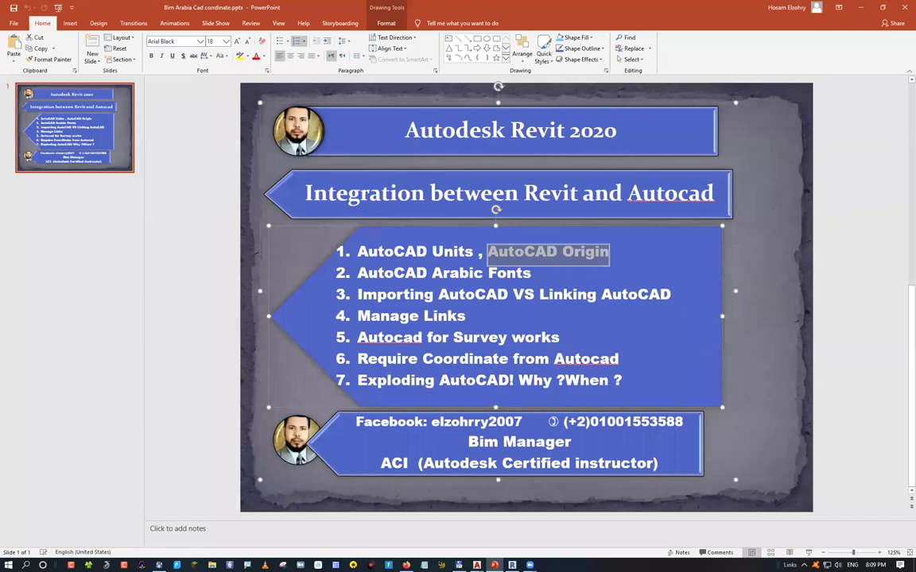
# Return to Plan inch.dwg showing the diagonal line at length 261.6295 and angle 315
pyautogui.hotkey('alt', 'Tab')
pyautogui.scroll(-8, 400, 296)
pyautogui.moveTo(400, 296)
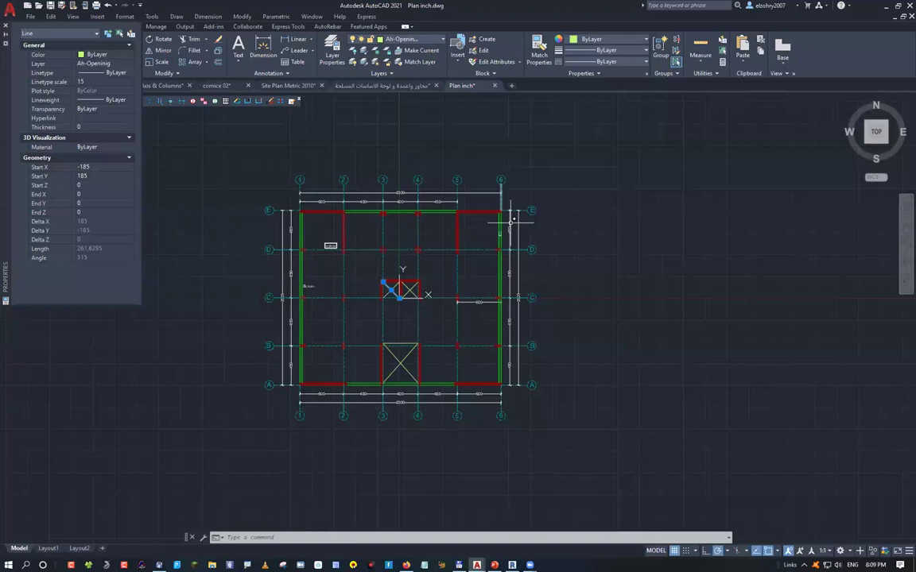
# Draw a large circle centred on the small floor plan, then briefly open and close DesignCenter
pyautogui.press('Escape')
pyautogui.scroll(-4, 670, 340)
pyautogui.moveTo(846, 338)
pyautogui.mouseDown(button='middle')
pyautogui.moveTo(486, 313)
pyautogui.moveTo(525, 328)
pyautogui.mouseUp(button='middle')
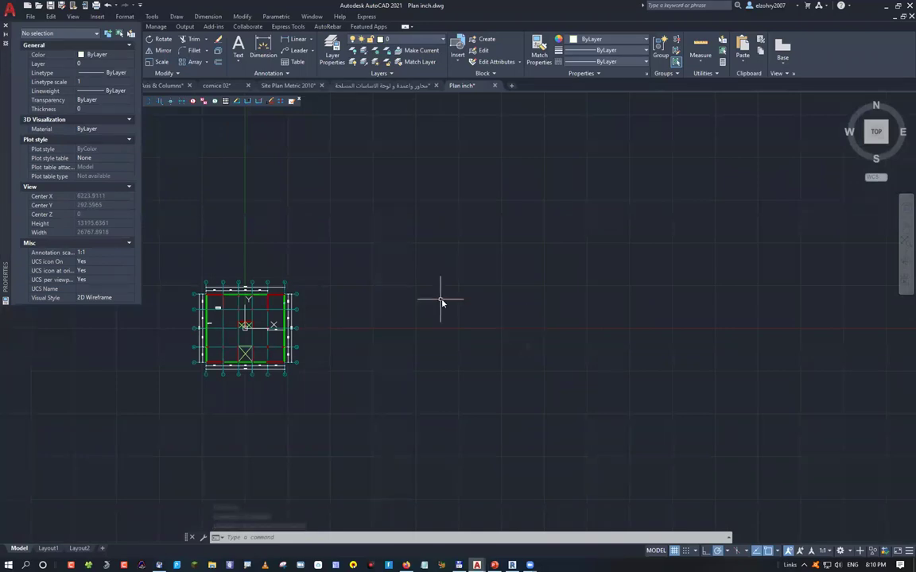
pyautogui.write('c')
pyautogui.press('Return')
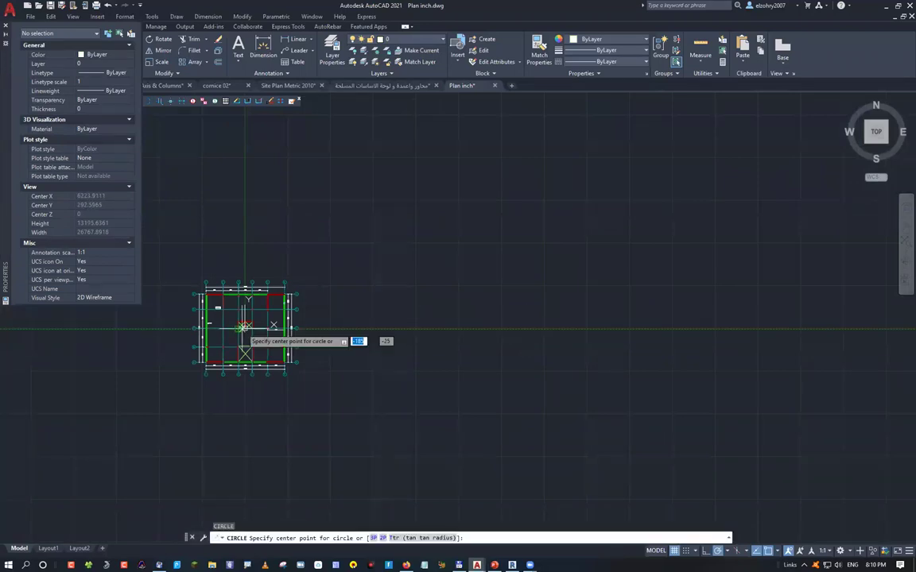
pyautogui.click(244, 327)
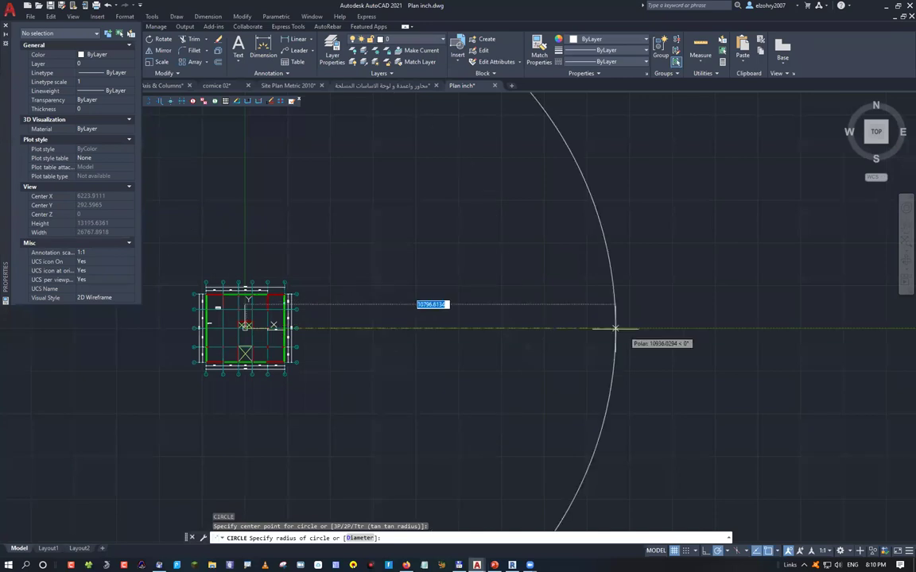
pyautogui.scroll(-3, 614, 327)
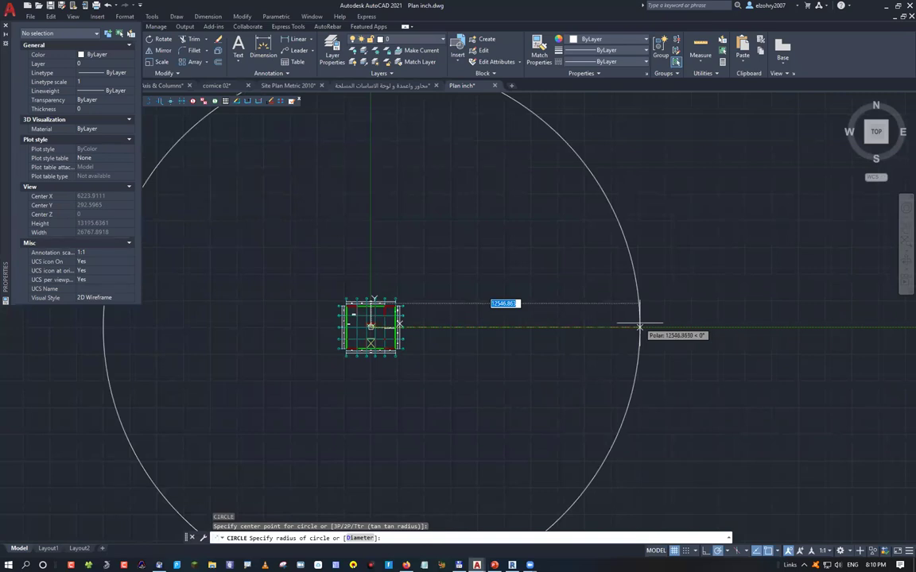
pyautogui.click(639, 326)
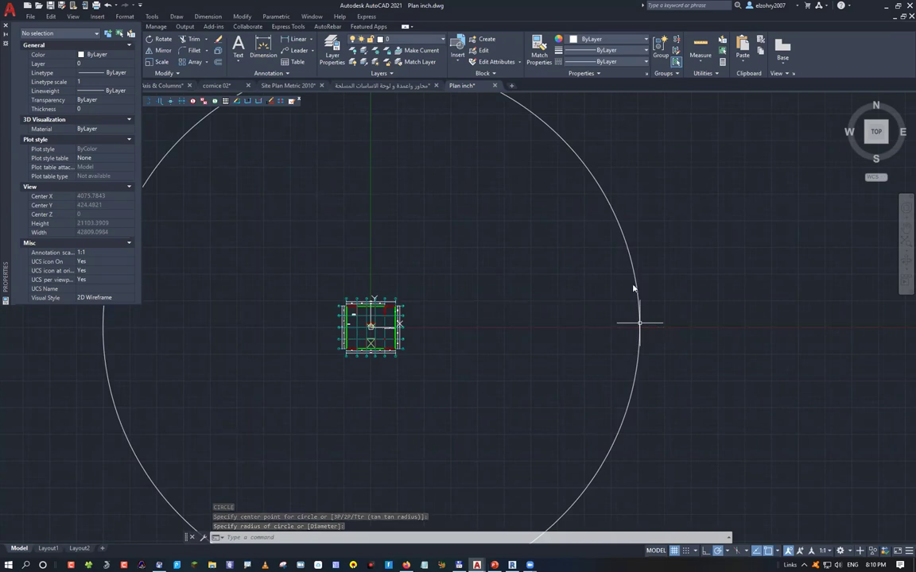
pyautogui.hotkey('ctrl', '2')
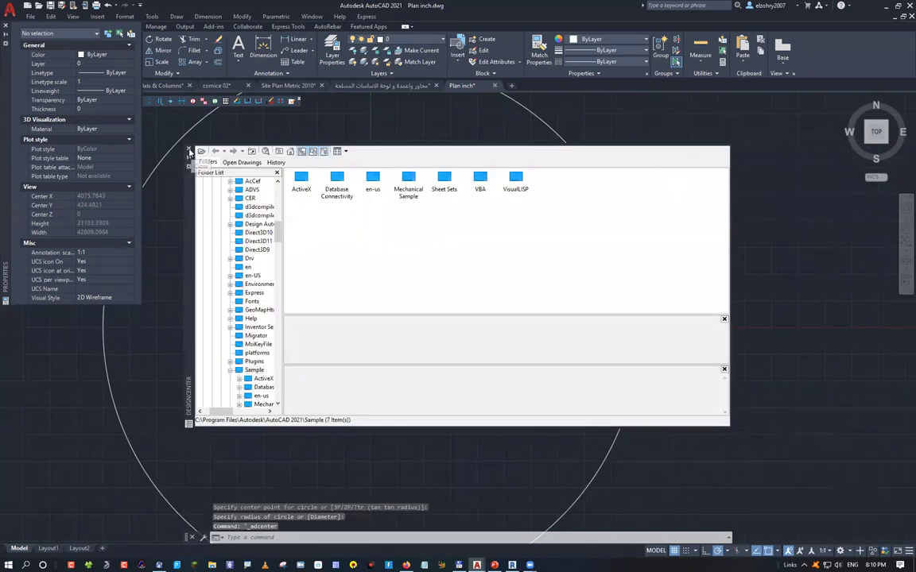
pyautogui.click(190, 149)
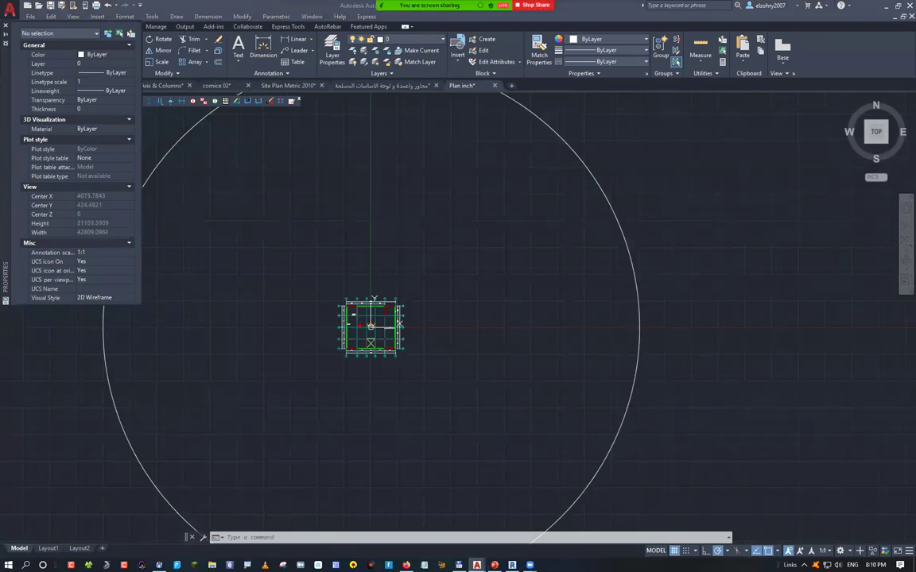
# Sketch a red line and 20 m note over the circle, clear them, and close Properties
pyautogui.moveTo(103, 327)
pyautogui.mouseDown()
pyautogui.moveTo(303, 340)
pyautogui.moveTo(656, 336)
pyautogui.mouseUp()
pyautogui.moveTo(395, 378)
pyautogui.mouseDown()
pyautogui.moveTo(436, 407)
pyautogui.moveTo(453, 384)
pyautogui.mouseUp()
pyautogui.moveTo(493, 399)
pyautogui.mouseDown()
pyautogui.moveTo(495, 379)
pyautogui.moveTo(530, 407)
pyautogui.moveTo(547, 404)
pyautogui.mouseUp()
pyautogui.click(547, 385)
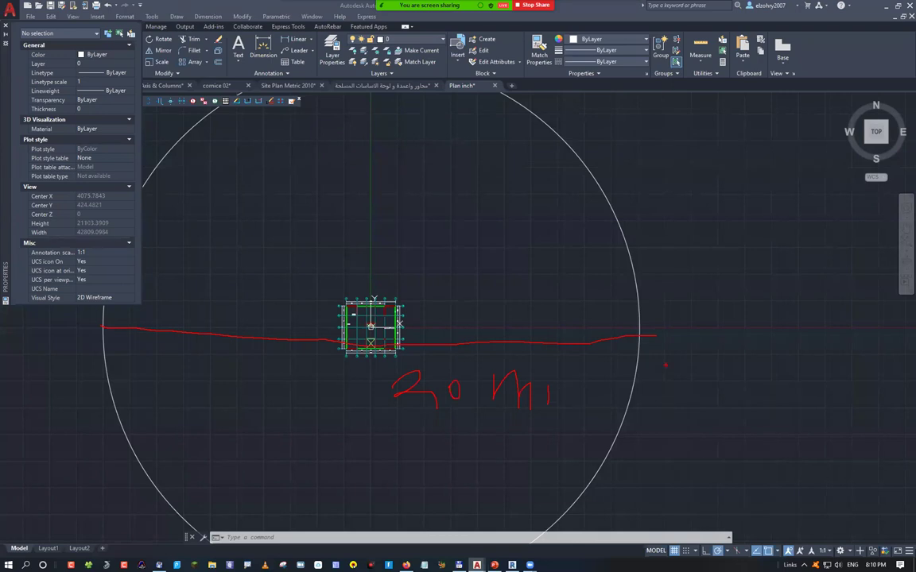
pyautogui.moveTo(652, 319); pyautogui.dragTo(657, 373)
pyautogui.moveTo(661, 319); pyautogui.dragTo(670, 382)
pyautogui.moveTo(673, 315); pyautogui.dragTo(679, 395)
pyautogui.moveTo(684, 318); pyautogui.dragTo(697, 412)
pyautogui.hotkey('alt', 's')
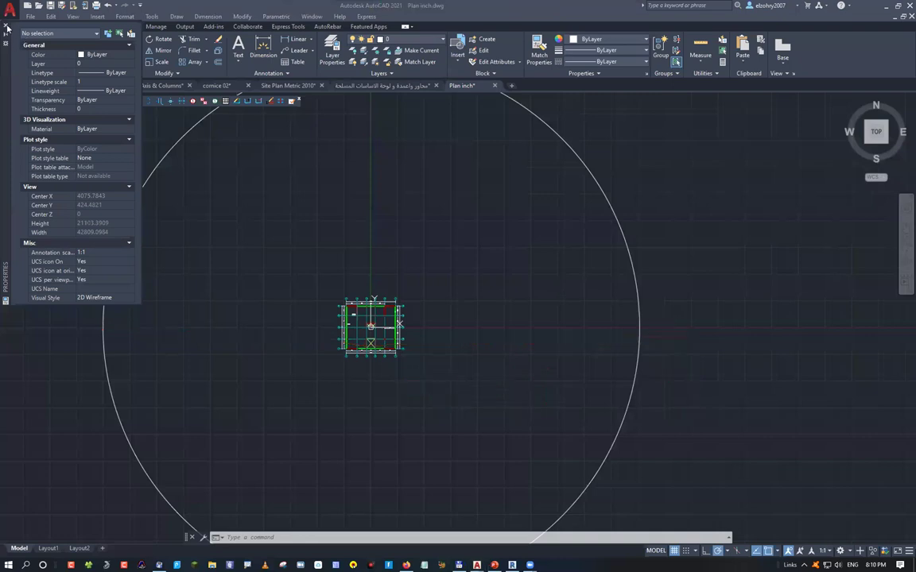
pyautogui.click(5, 26)
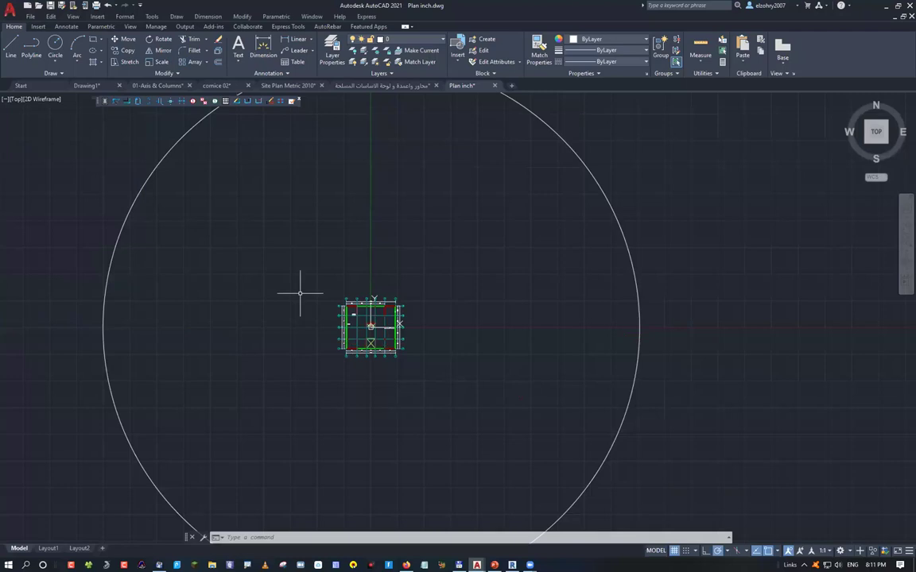
# Switch to the Arabic-named columns drawing and read a point's coordinates with ID
pyautogui.click(387, 85)
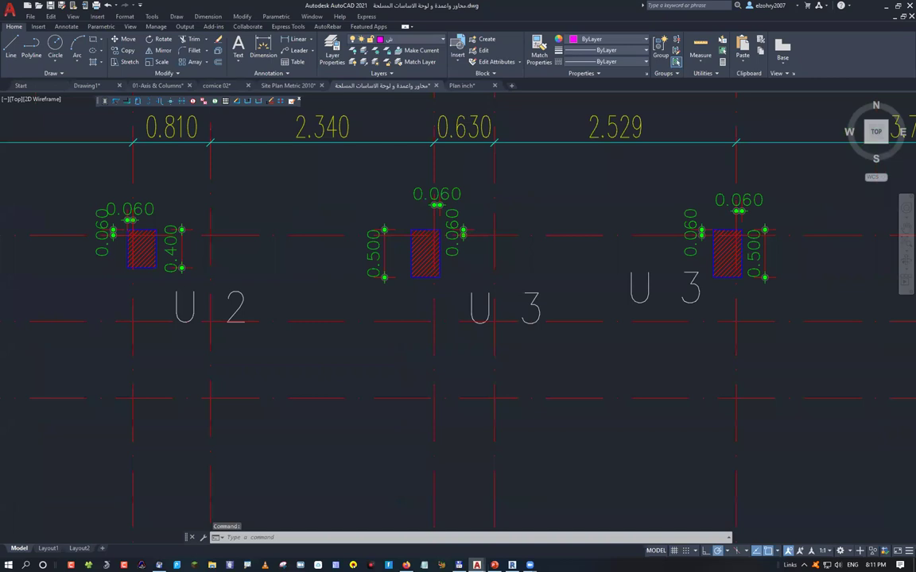
pyautogui.scroll(-10, 483, 326)
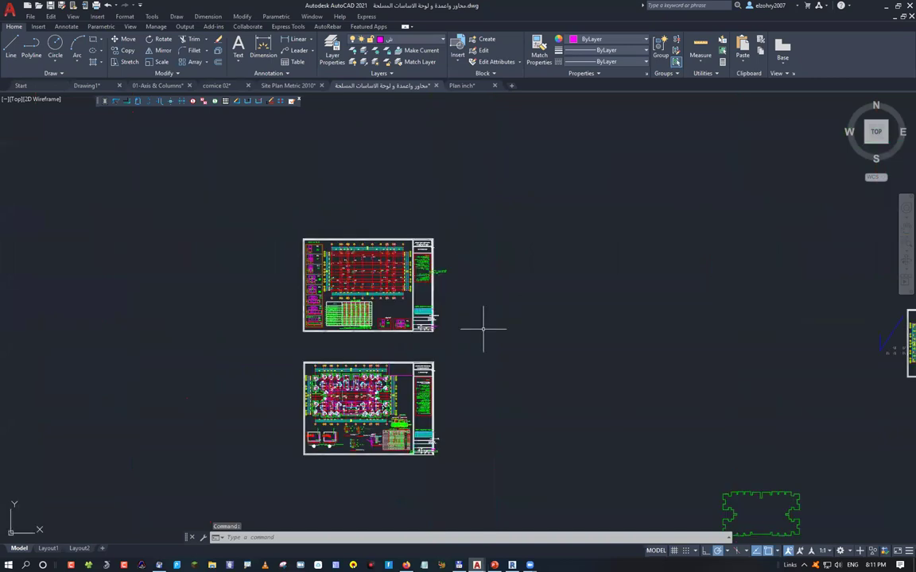
pyautogui.scroll(-5, 403, 326)
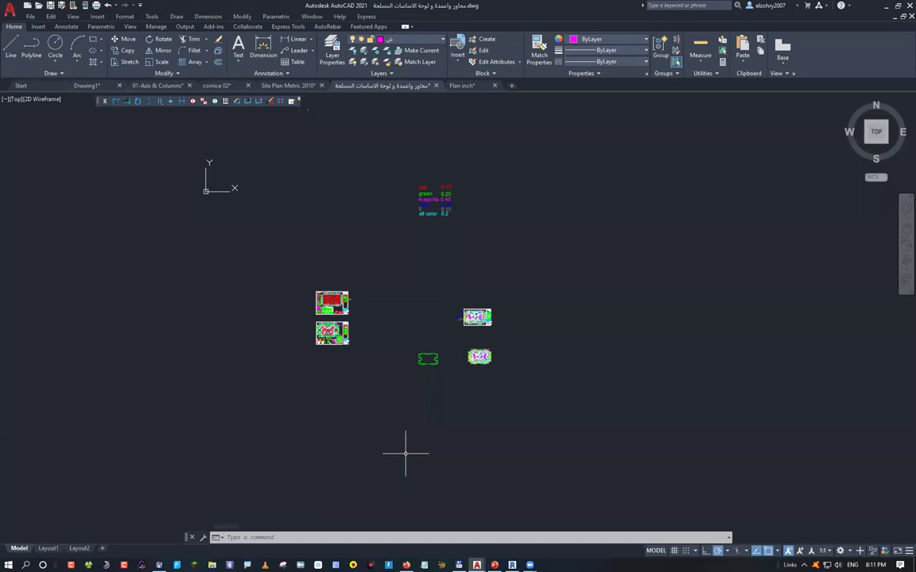
pyautogui.scroll(8, 342, 304)
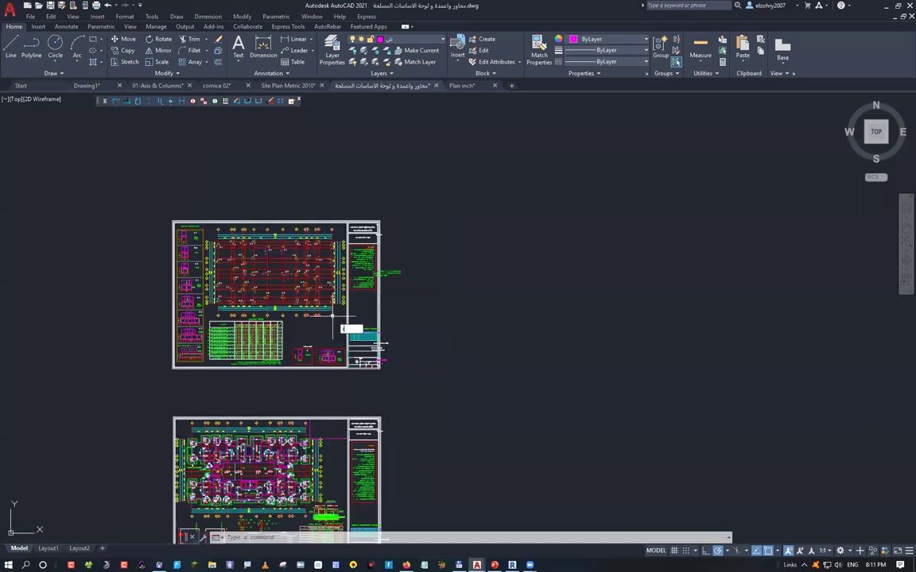
pyautogui.write('id')
pyautogui.press('Return')
pyautogui.click(280, 280)
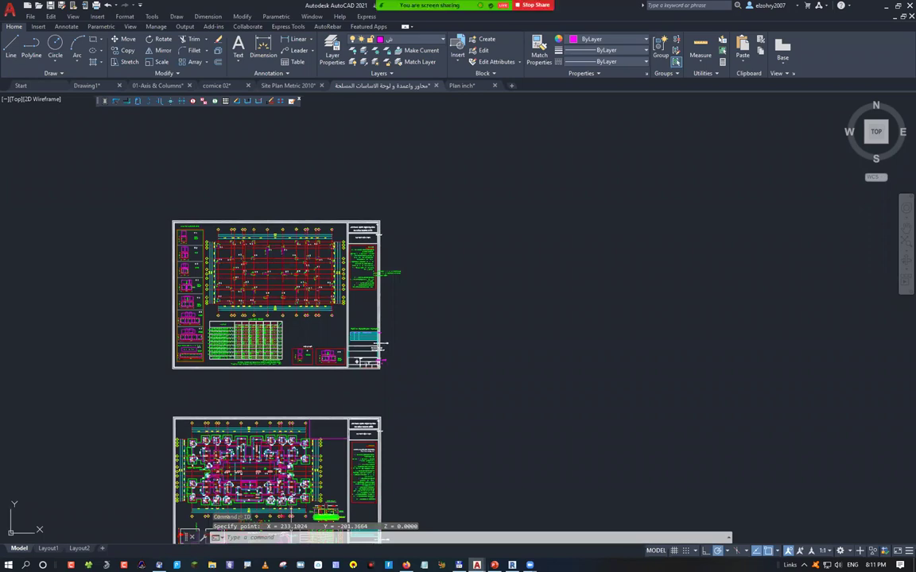
# Write the coordinates 233 and -201 in red on the screen
pyautogui.moveTo(459, 357); pyautogui.dragTo(506, 403)
pyautogui.moveTo(515, 360); pyautogui.dragTo(521, 408)
pyautogui.moveTo(565, 362); pyautogui.dragTo(569, 415)
pyautogui.moveTo(636, 407); pyautogui.dragTo(617, 442)
pyautogui.moveTo(675, 393); pyautogui.dragTo(702, 392)
pyautogui.moveTo(726, 374)
pyautogui.mouseDown()
pyautogui.moveTo(747, 417)
pyautogui.moveTo(764, 393)
pyautogui.mouseUp()
pyautogui.moveTo(805, 373); pyautogui.dragTo(805, 418)
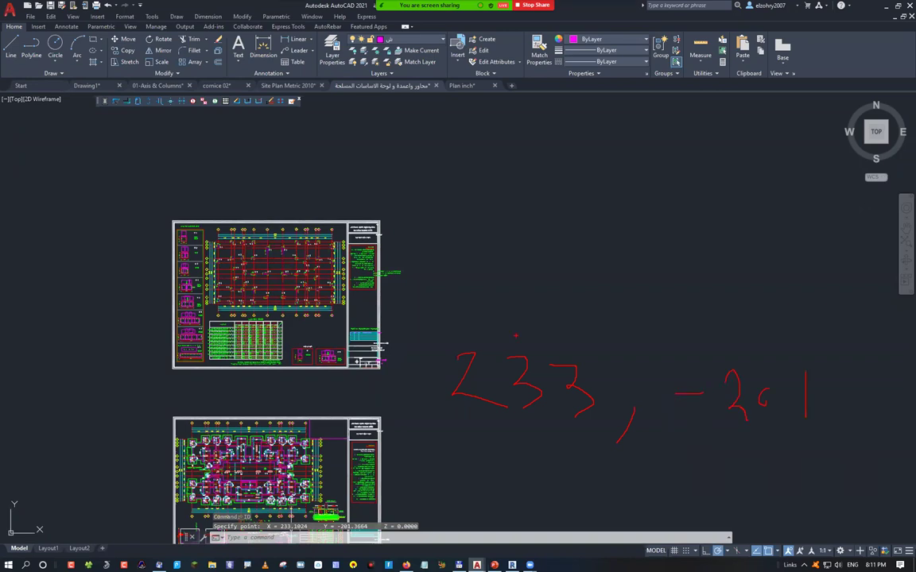
# Start a DI distance measurement from a first point on the sheet top
pyautogui.write('di')
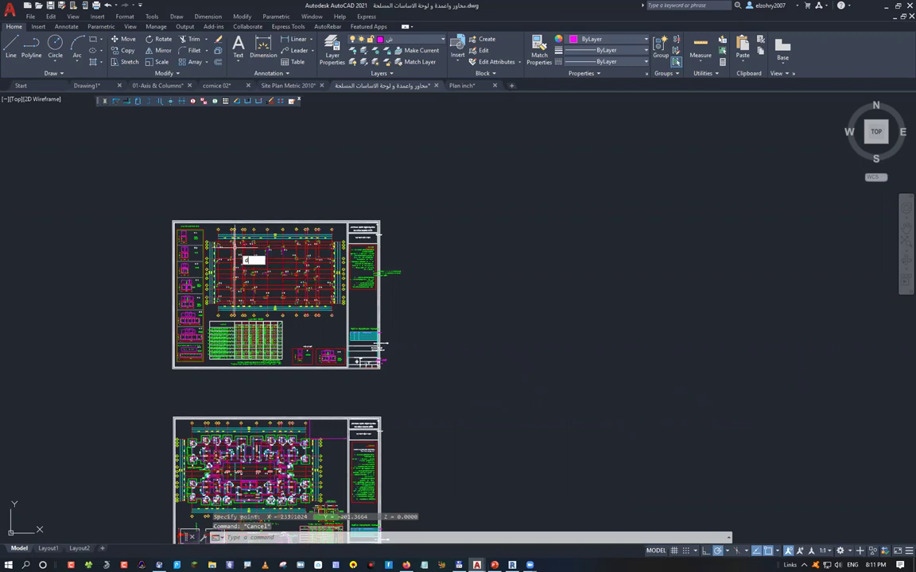
pyautogui.press('Return')
pyautogui.click(177, 205)
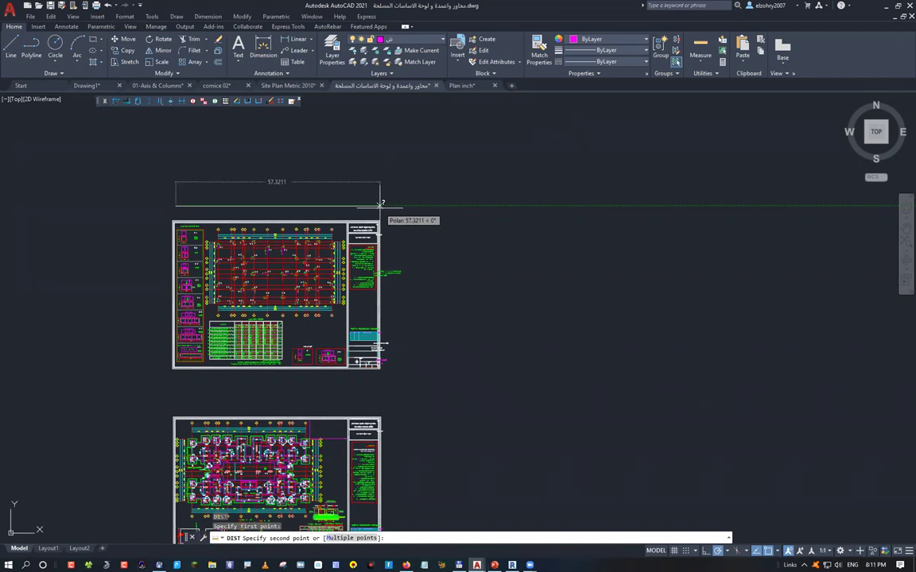
# Cancel DIST, select and deselect the column-plan sheets, then bring up Select File on the autocad folder
pyautogui.press('Escape')
pyautogui.scroll(-4, 458, 321)
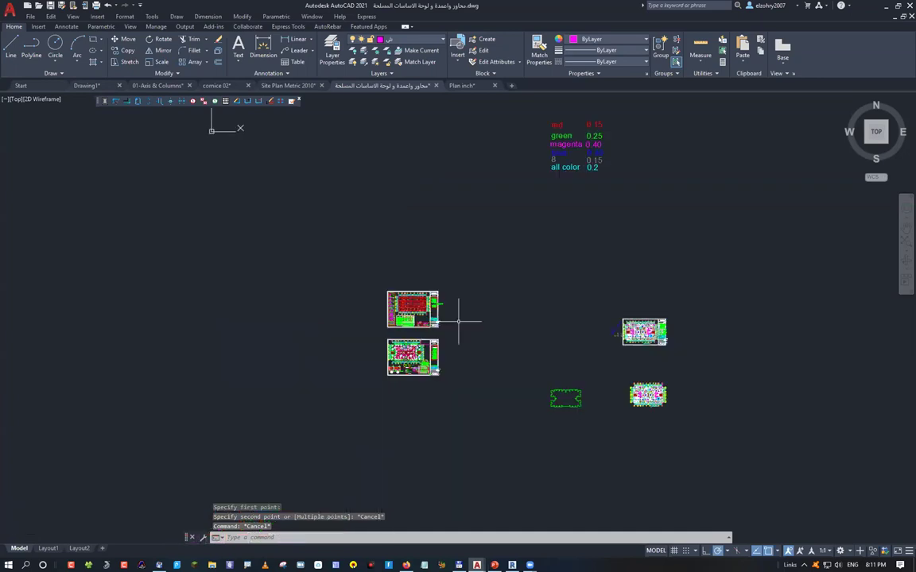
pyautogui.moveTo(458, 321); pyautogui.dragTo(361, 334, button='middle')
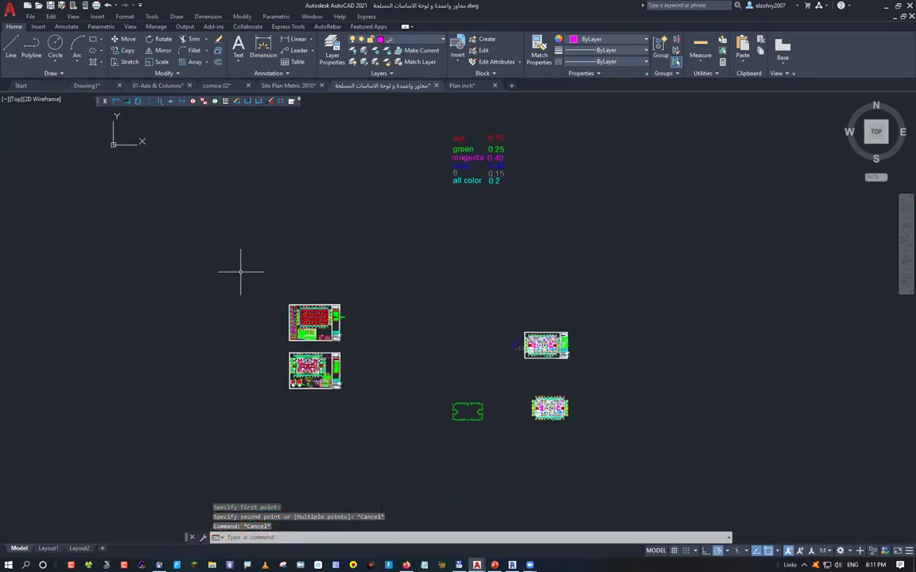
pyautogui.scroll(4, 322, 332)
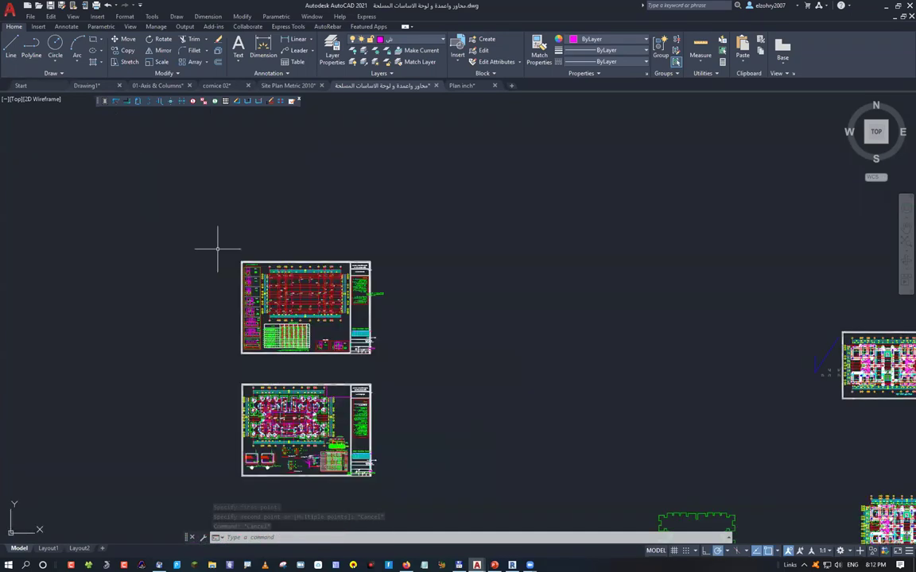
pyautogui.moveTo(217, 248)
pyautogui.mouseDown()
pyautogui.moveTo(418, 371)
pyautogui.moveTo(422, 365)
pyautogui.mouseUp()
pyautogui.click(230, 360)
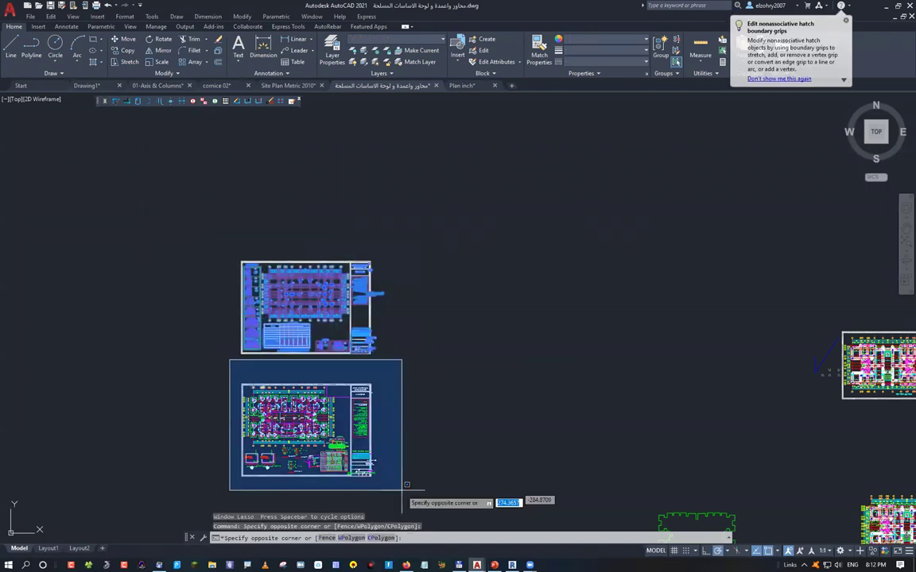
pyautogui.click(406, 484)
pyautogui.scroll(-4, 690, 431)
pyautogui.moveTo(690, 431); pyautogui.dragTo(496, 414, button='middle')
pyautogui.click(509, 354)
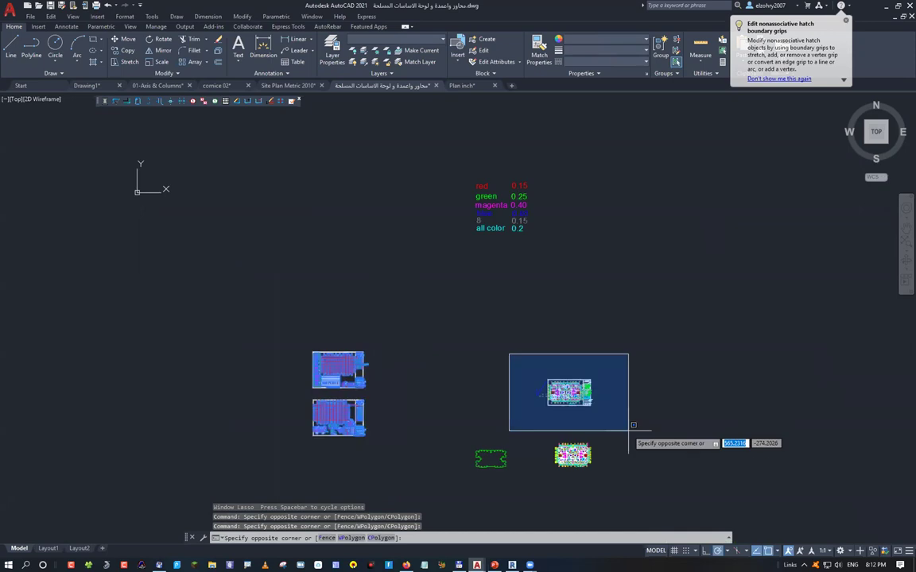
pyautogui.press('Escape')
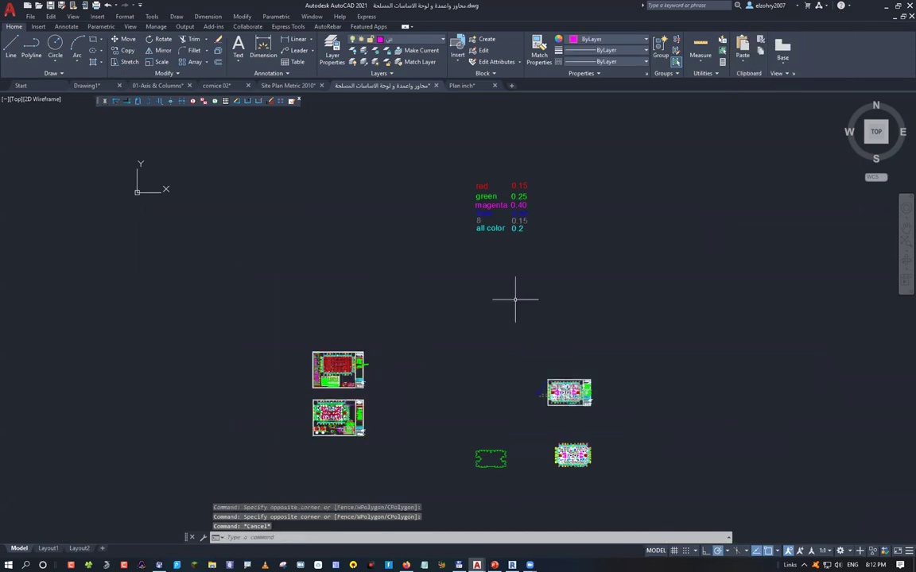
pyautogui.hotkey('ctrl', 'o')
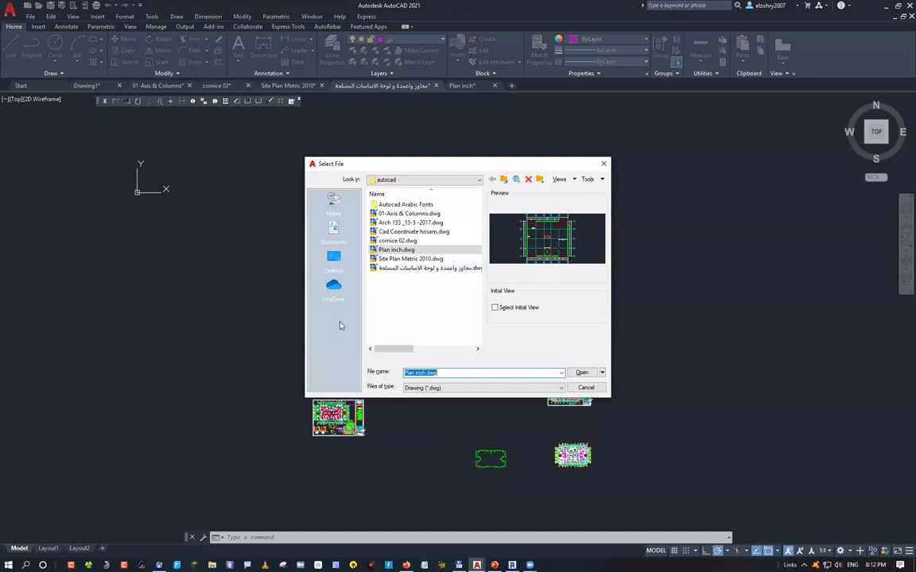
# Open Cad Coordniate hosam.dwg and zoom into its site contour lines
pyautogui.press('Up')
pyautogui.press('Up')
pyautogui.press('Return')
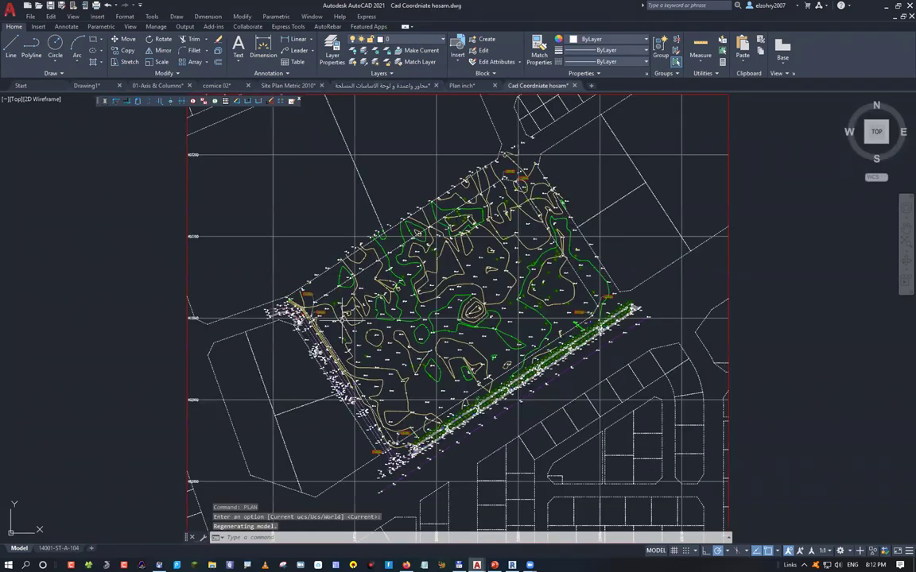
pyautogui.moveTo(555, 327)
pyautogui.mouseDown(button='middle')
pyautogui.moveTo(401, 328)
pyautogui.moveTo(457, 351)
pyautogui.mouseUp(button='middle')
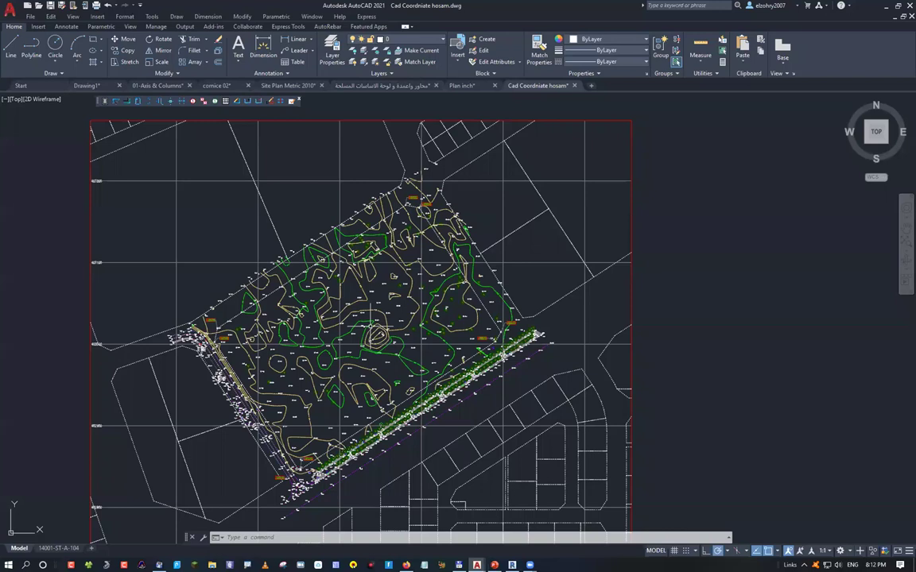
pyautogui.scroll(5, 370, 326)
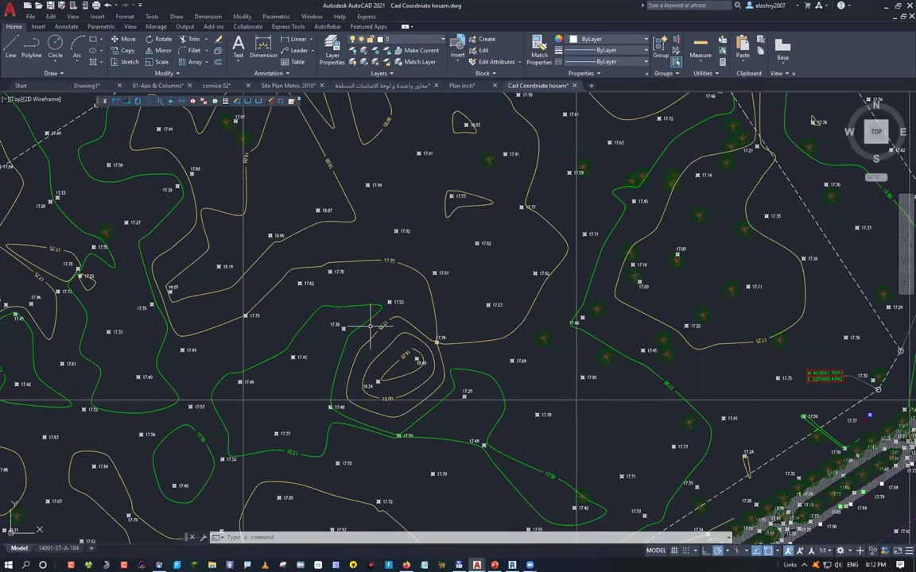
# Zoom in on the N/E coordinate label beside survey point 17.65
pyautogui.scroll(3, 354, 318)
pyautogui.scroll(3, 336, 311)
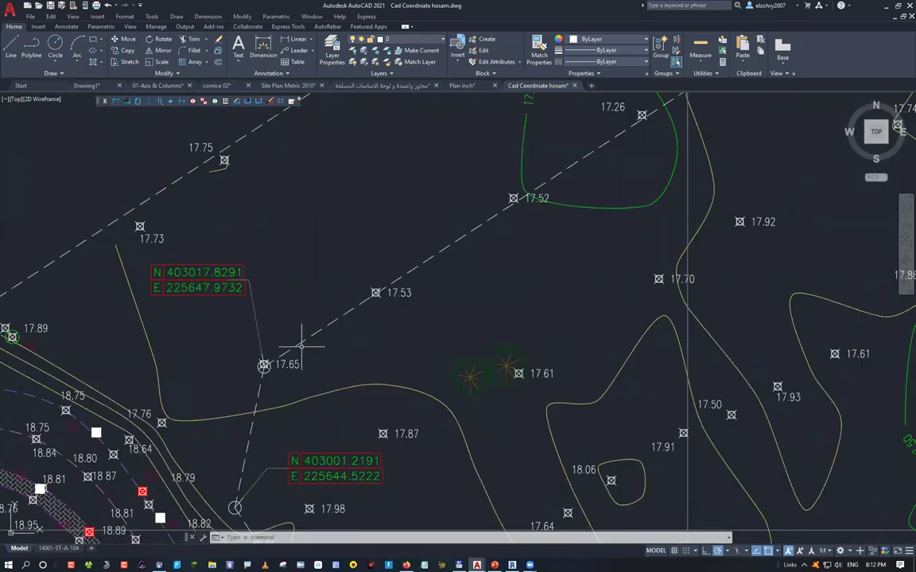
pyautogui.scroll(4, 270, 342)
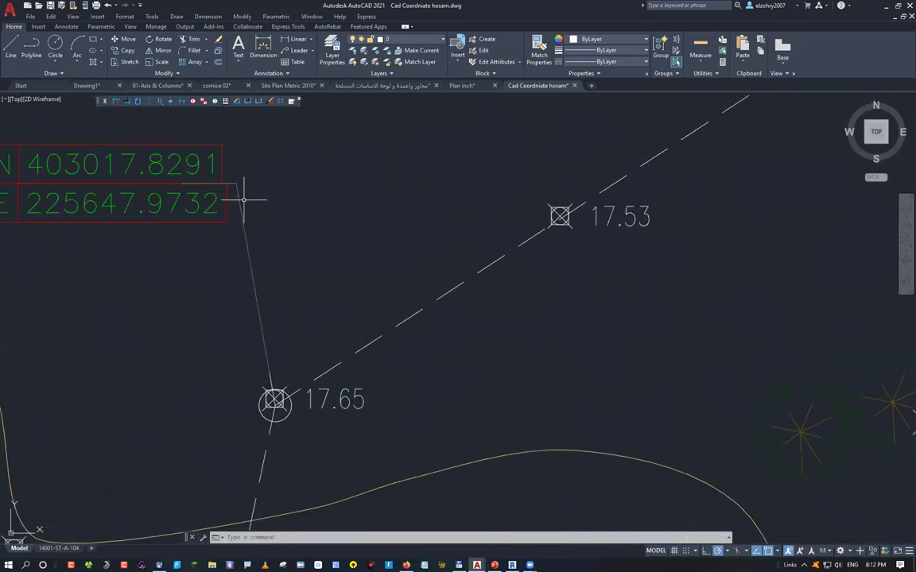
pyautogui.moveTo(134, 211); pyautogui.dragTo(258, 251, button='middle')
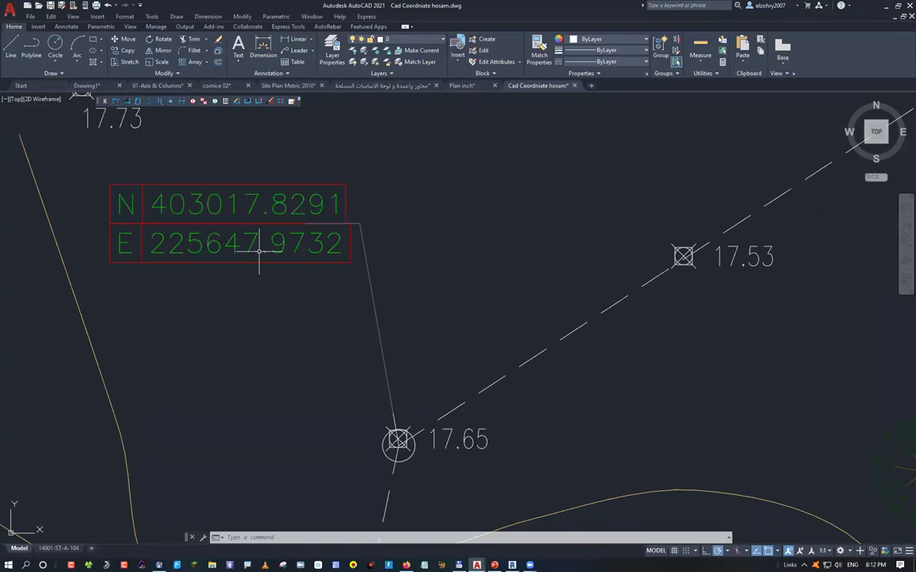
# Zoom out to the whole site plan and start the ID command
pyautogui.scroll(-5, 258, 252)
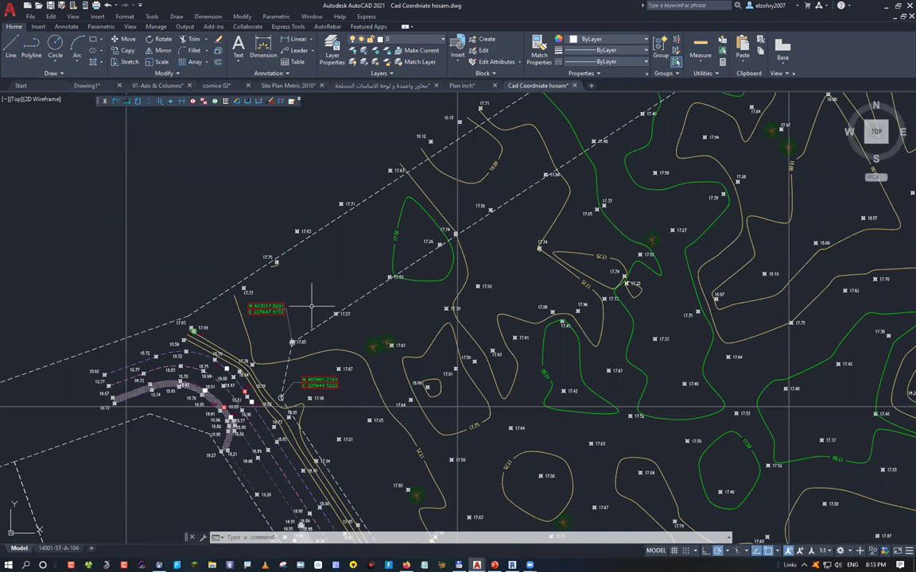
pyautogui.scroll(-5, 311, 305)
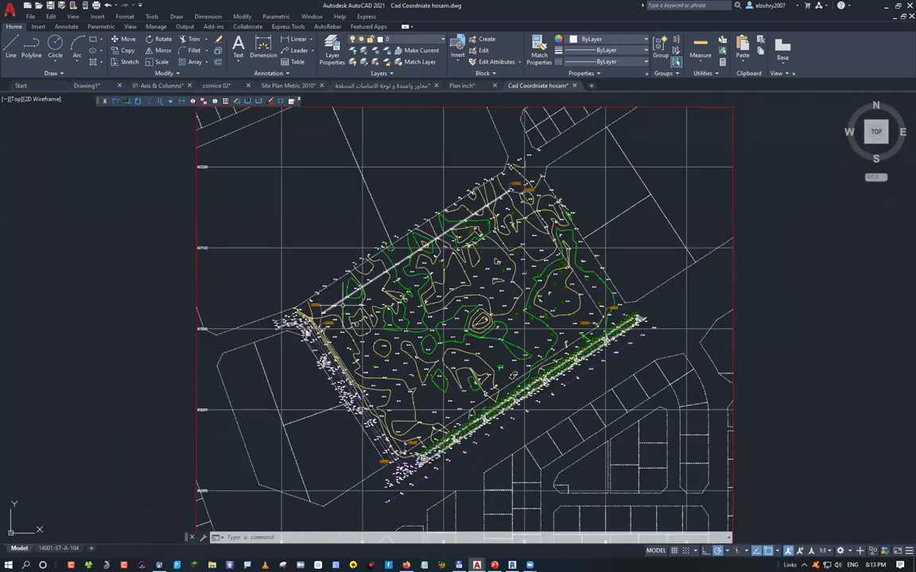
pyautogui.scroll(-3, 275, 318)
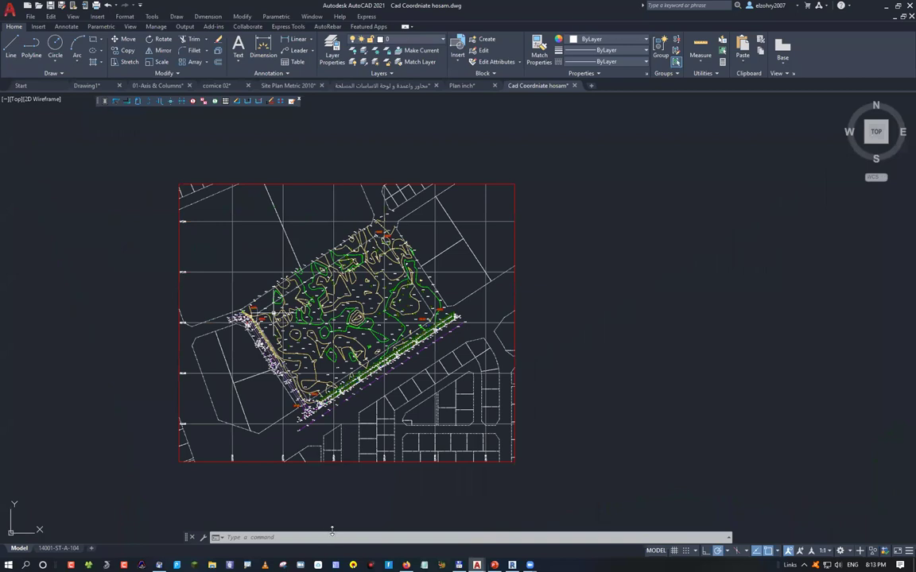
pyautogui.write('ID')
pyautogui.press('Return')
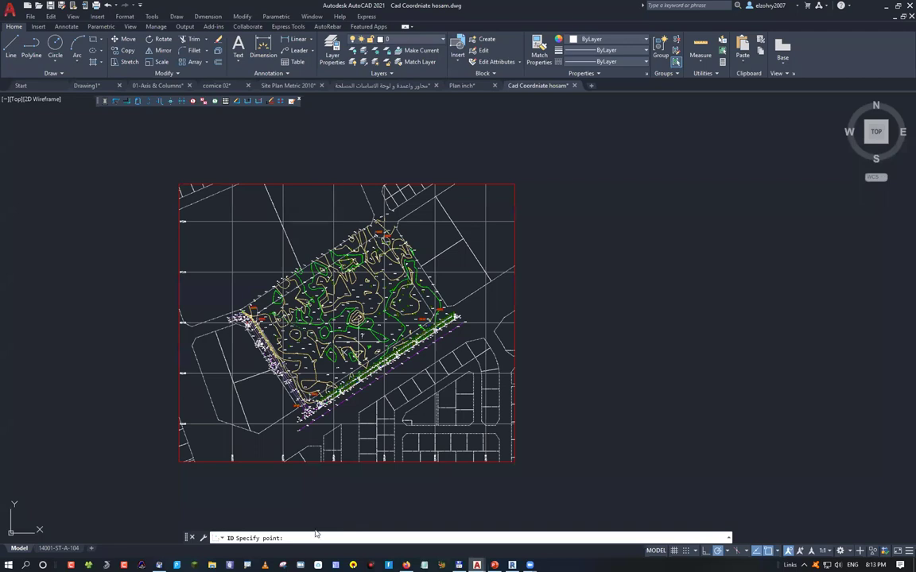
# Pick a point for ID, show the PowerPoint slide, then begin a window selection around the site
pyautogui.click(322, 308)
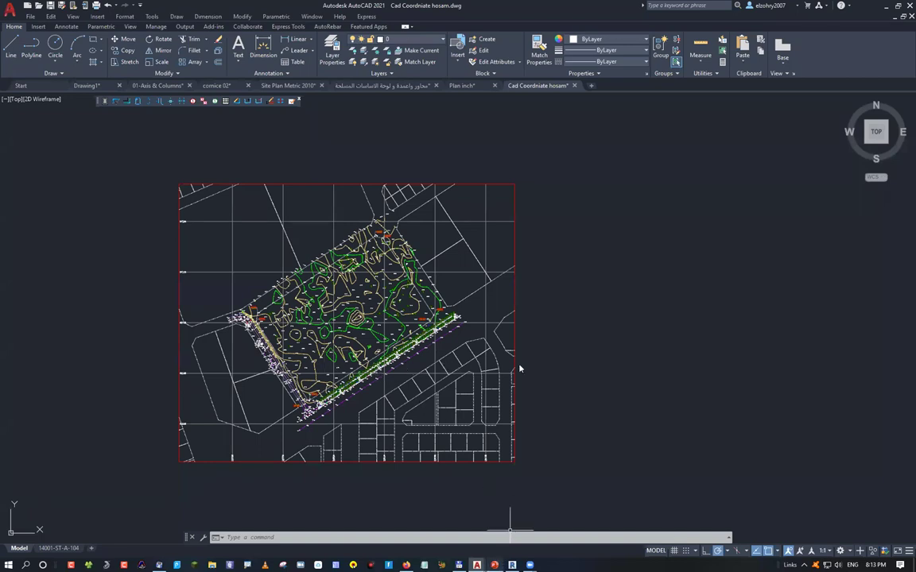
pyautogui.hotkey('alt', 'Tab')
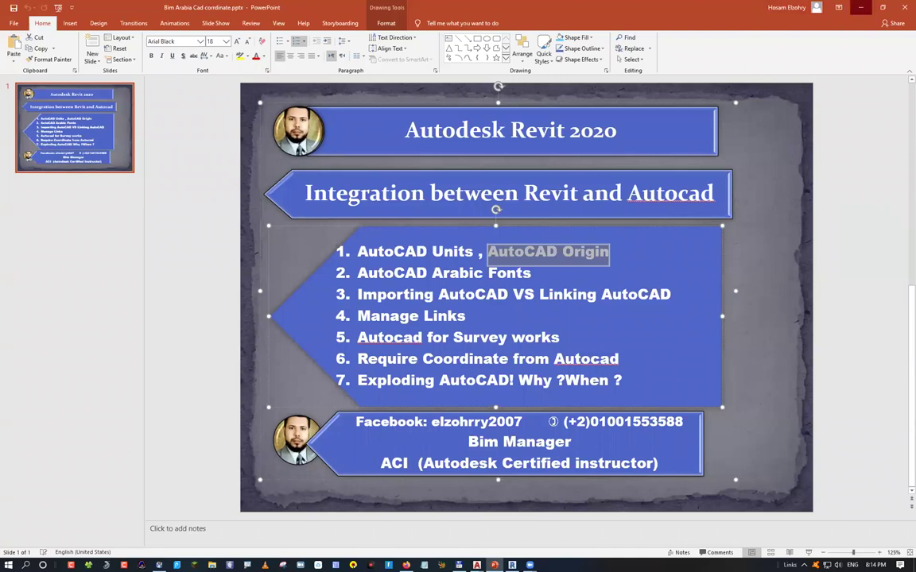
pyautogui.click(860, 7)
pyautogui.click(273, 233)
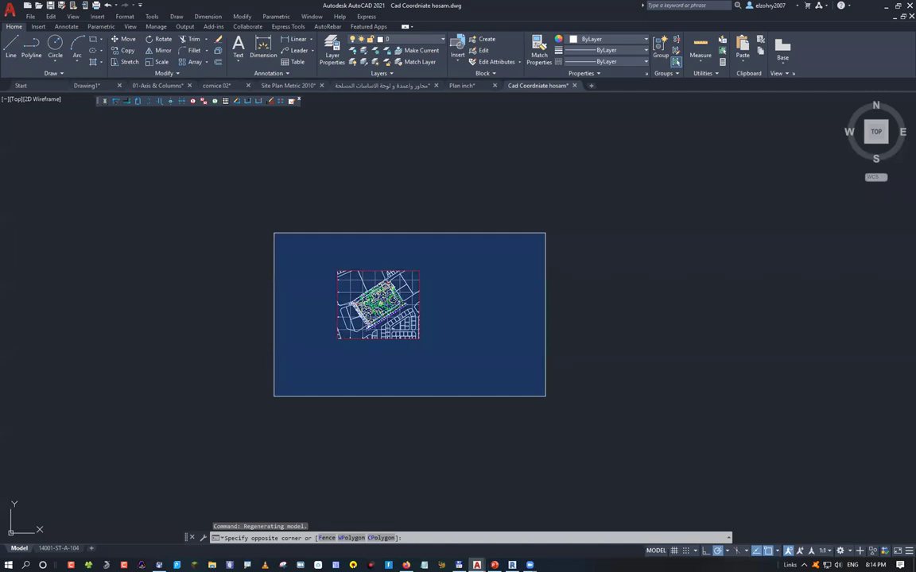
# Move the whole selected site drawing from a picked base point to #0,0
pyautogui.click(545, 396)
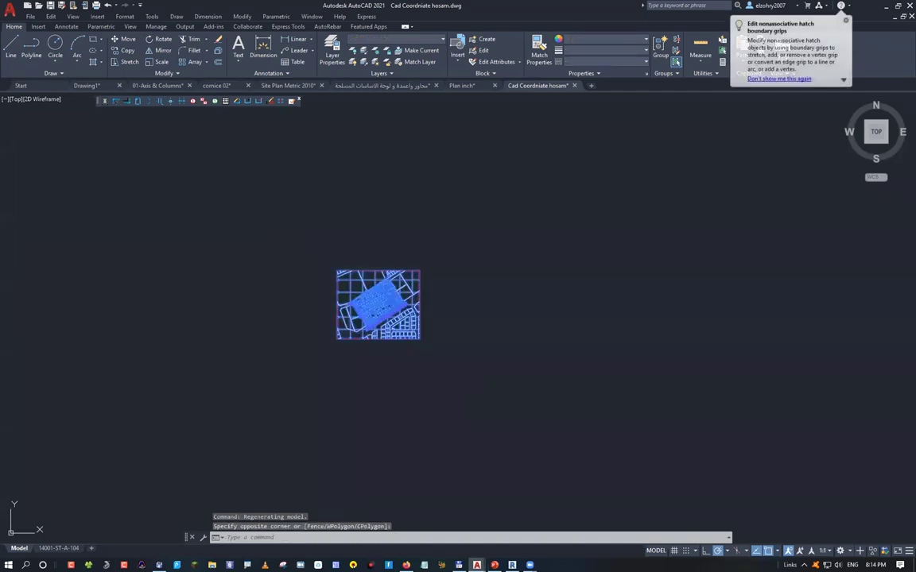
pyautogui.write('m')
pyautogui.press('Return')
pyautogui.click(354, 312)
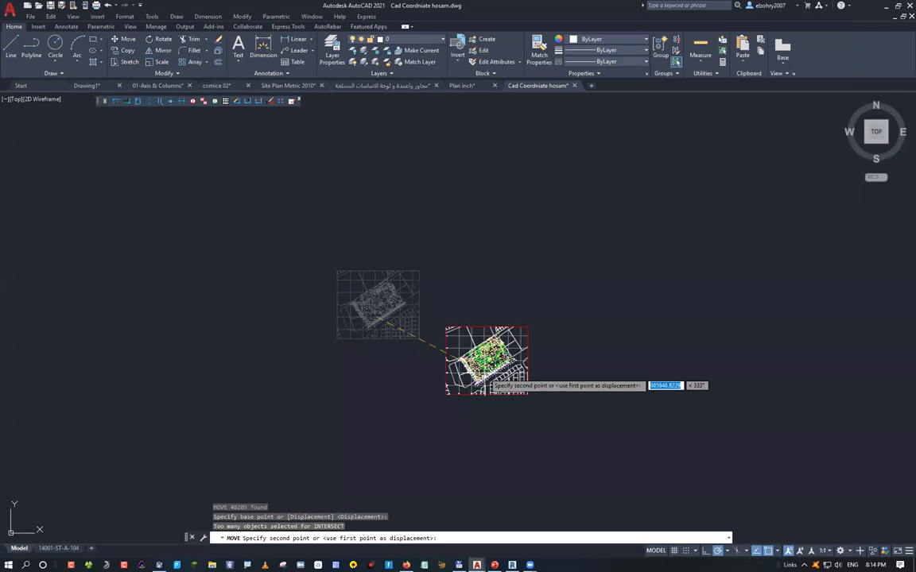
pyautogui.write('#0,0')
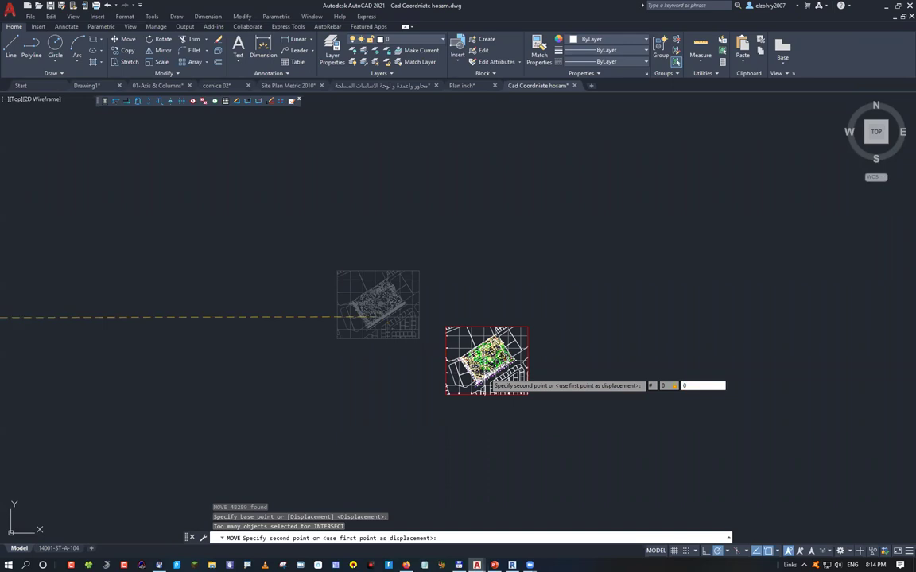
pyautogui.press('Return')
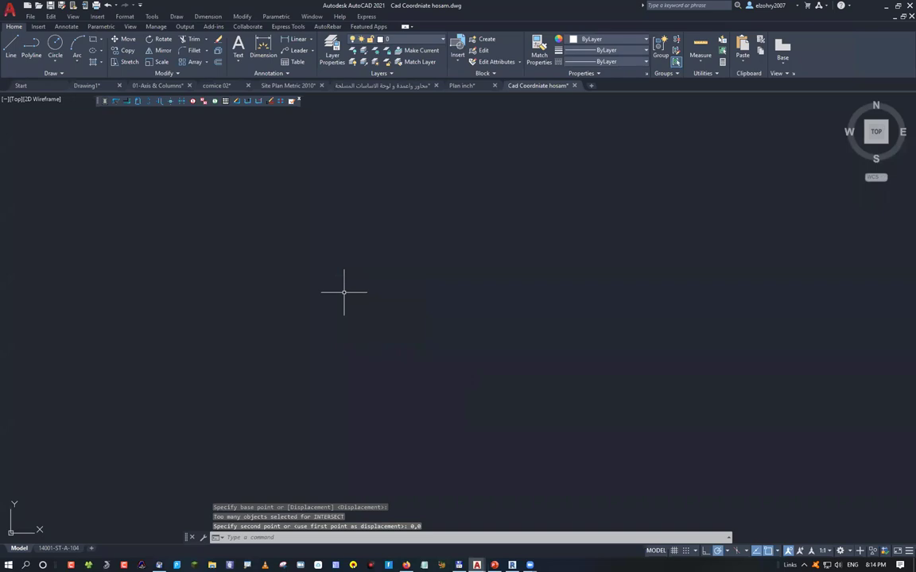
# Zoom to extents and use ID to read a point's coordinates after the move
pyautogui.middleClick(344, 292)
pyautogui.middleClick(343, 292)
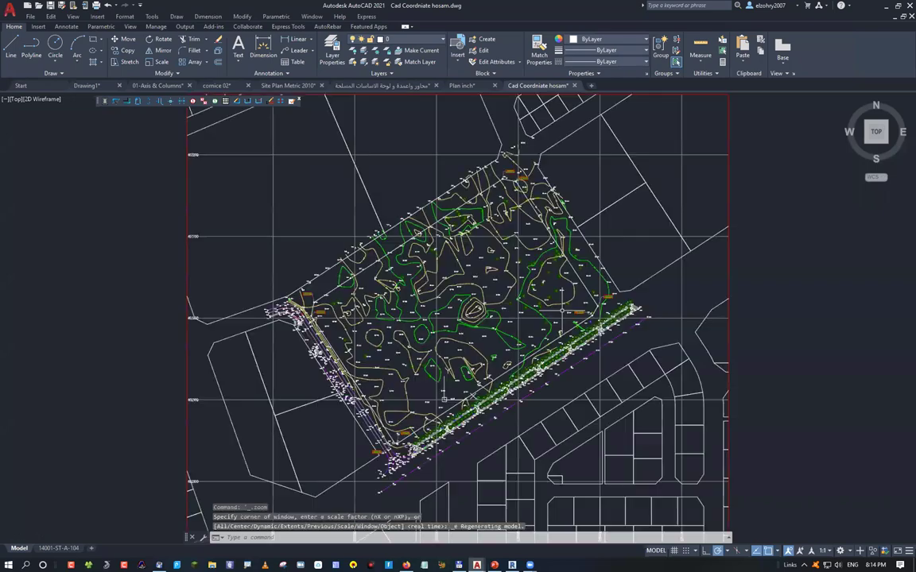
pyautogui.write('ID')
pyautogui.press('Return')
pyautogui.click(443, 395)
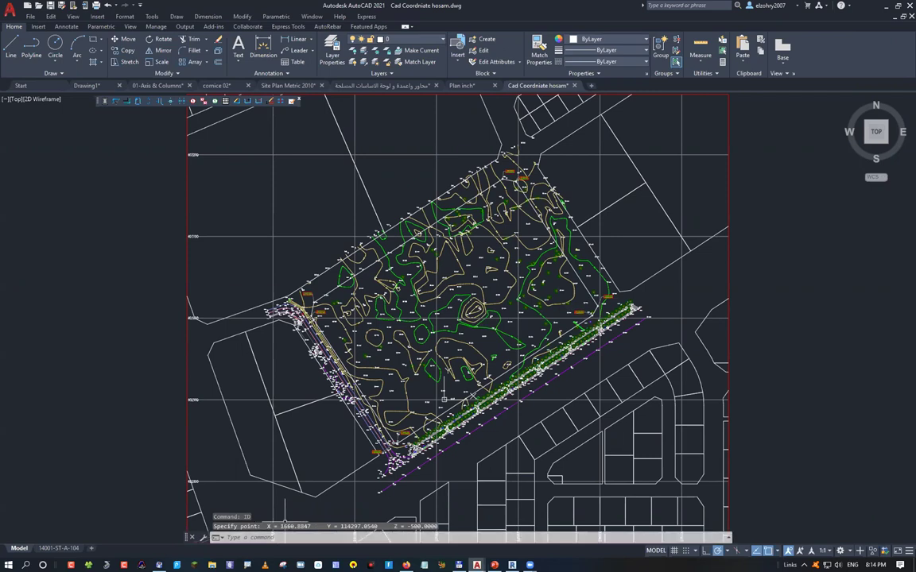
pyautogui.press('Escape')
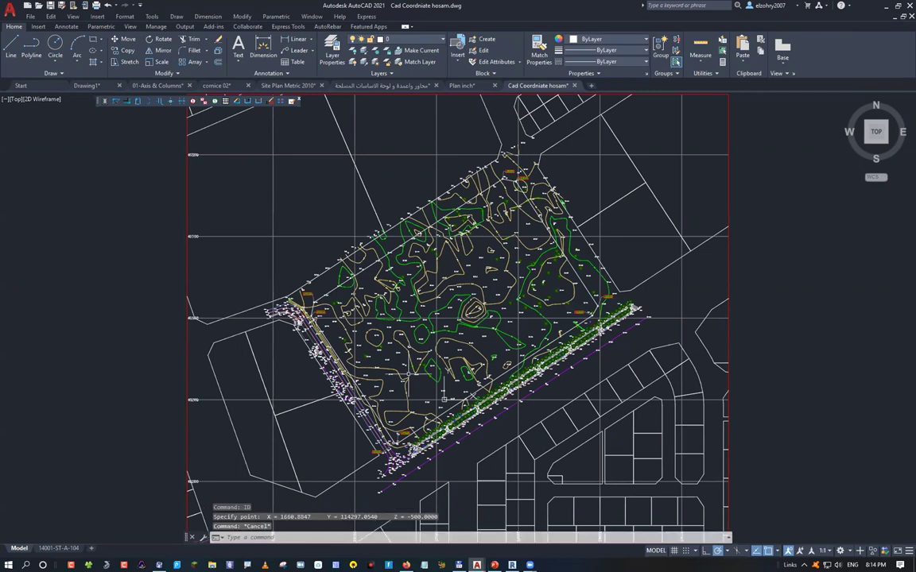
# Pan and zoom toward the road and neighbouring plots on the site's south-east edge
pyautogui.moveTo(443, 397); pyautogui.dragTo(398, 364, button='middle')
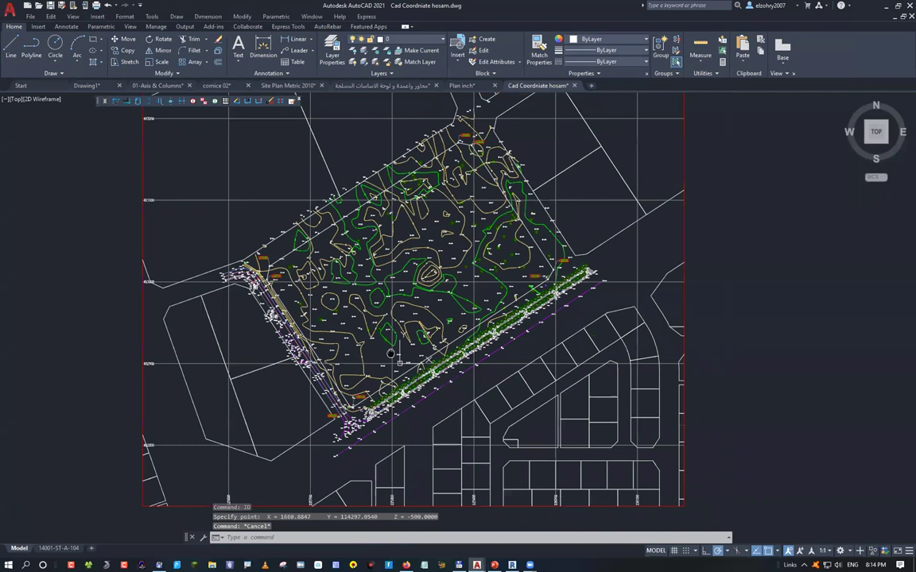
pyautogui.scroll(5, 390, 354)
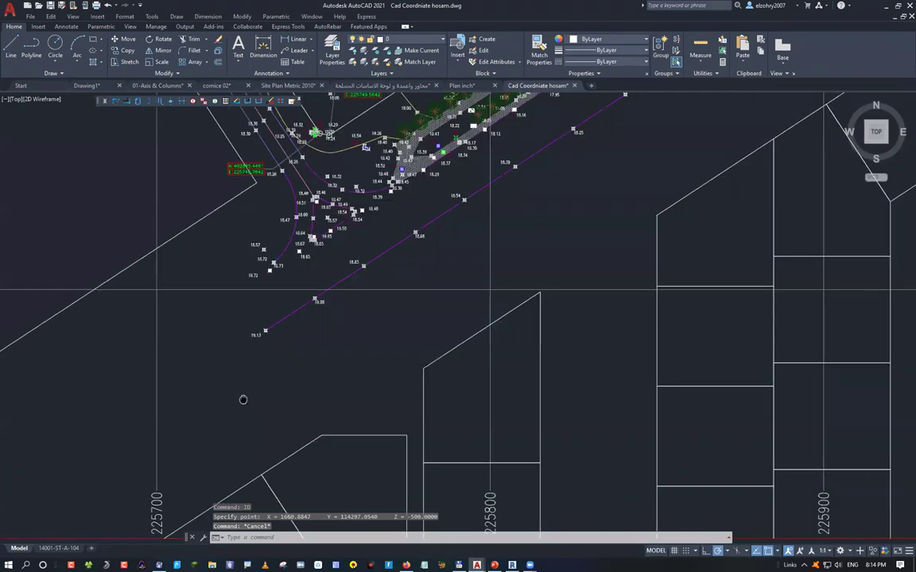
pyautogui.moveTo(243, 400); pyautogui.dragTo(185, 349, button='middle')
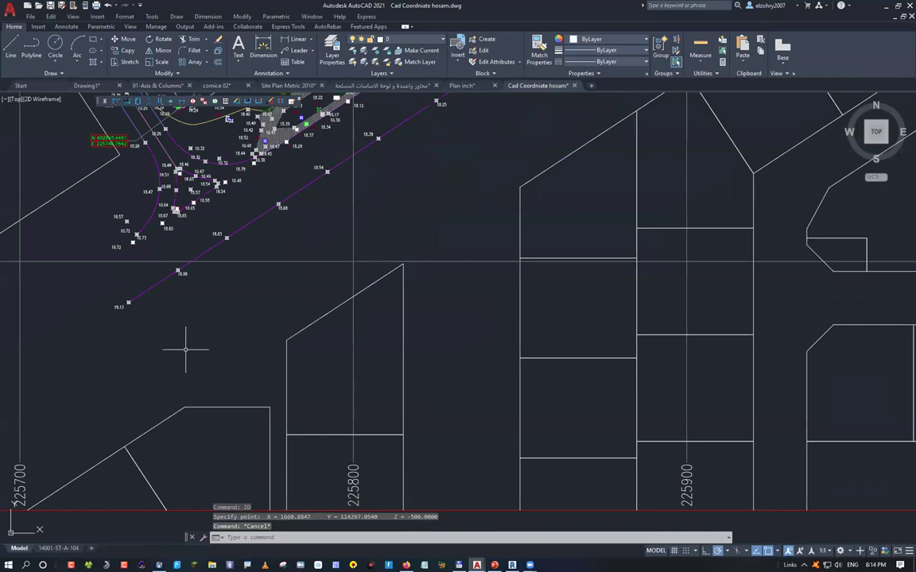
pyautogui.scroll(-4, 185, 349)
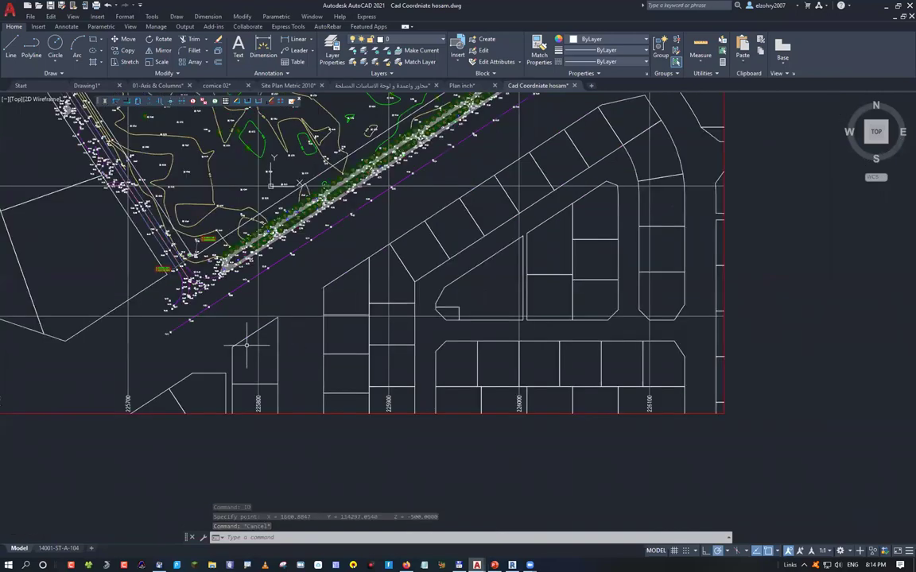
pyautogui.moveTo(392, 189); pyautogui.dragTo(268, 270, button='middle')
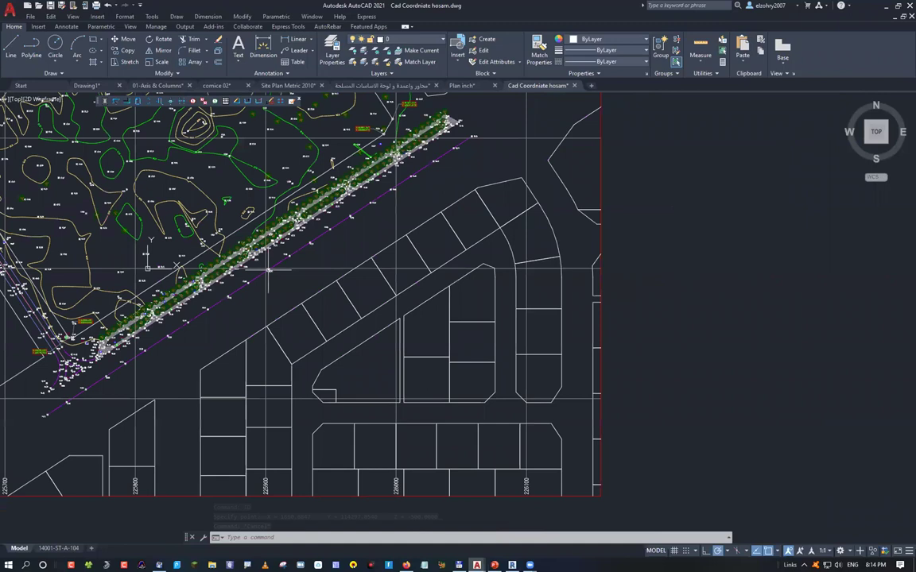
# Measure the distance between two plot boundary endpoints with DIST
pyautogui.scroll(4, 267, 270)
pyautogui.write('dist')
pyautogui.press('Return')
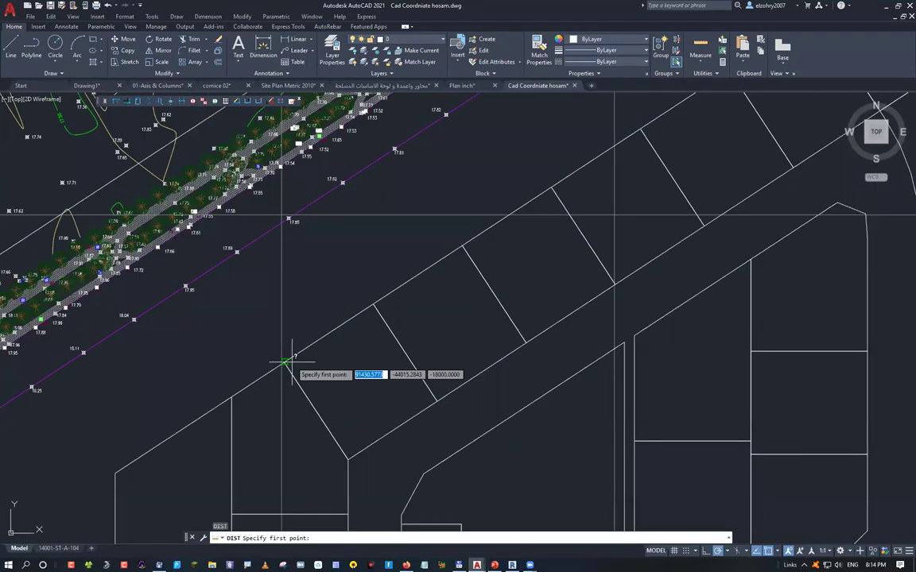
pyautogui.click(285, 363)
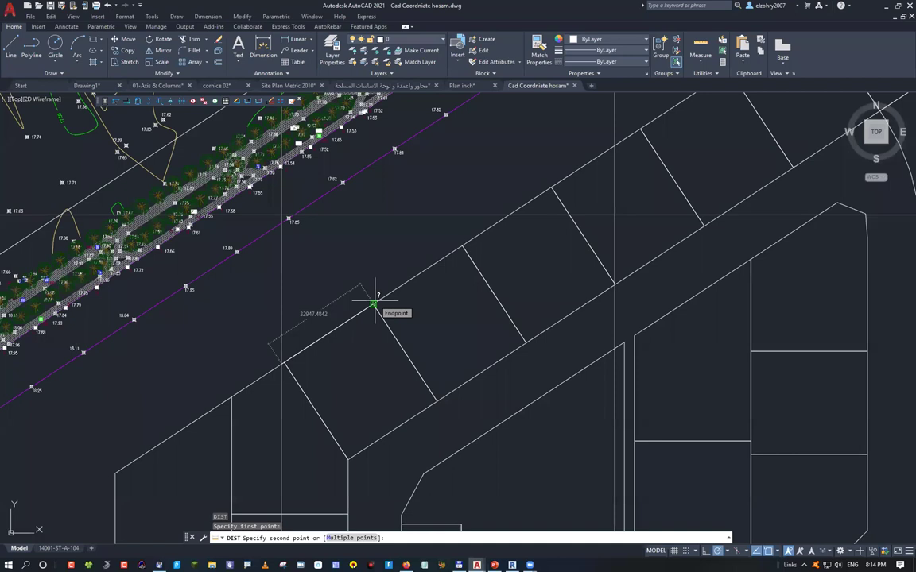
pyautogui.click(373, 304)
# Zoom out to centre the whole site, then switch to the PowerPoint lesson slide
pyautogui.scroll(-10, 335, 271)
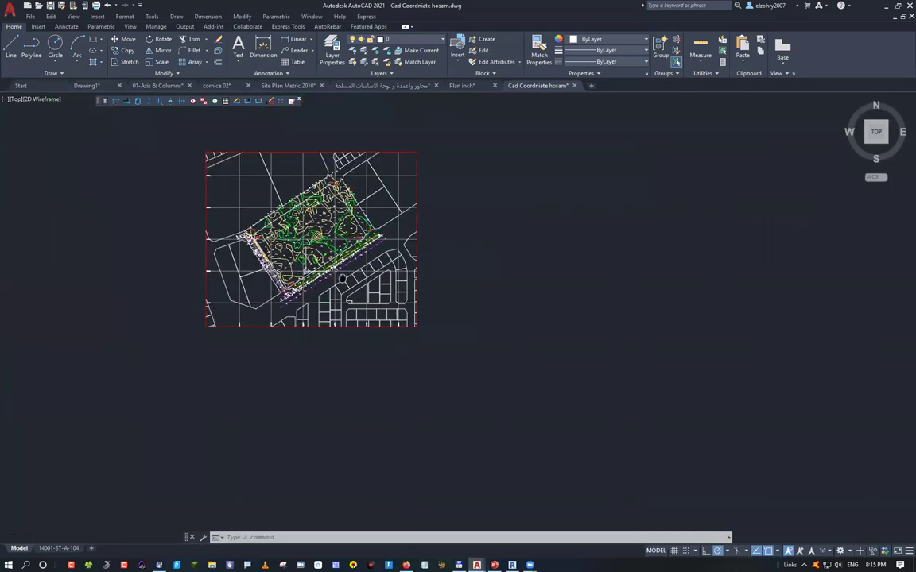
pyautogui.moveTo(342, 278); pyautogui.dragTo(353, 370, button='middle')
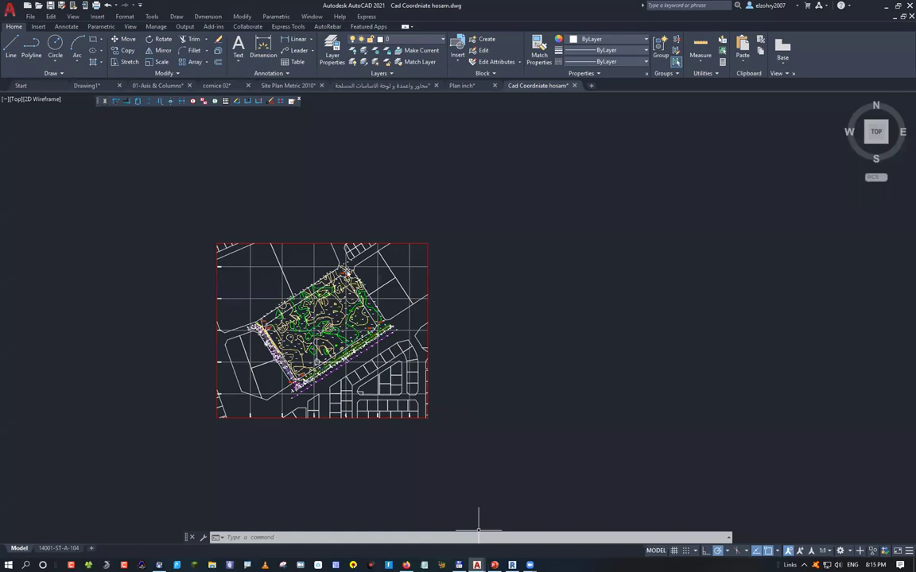
pyautogui.hotkey('alt', 'Tab')
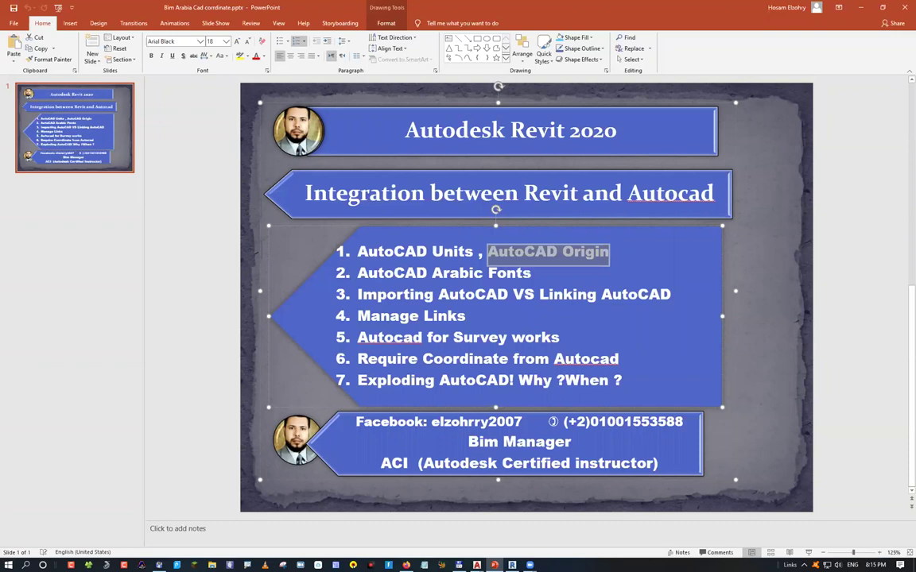
# Cycle windows with Alt+Tab back to Cad Coordniate hosam.dwg in AutoCAD
pyautogui.hotkey('alt', 'Tab')
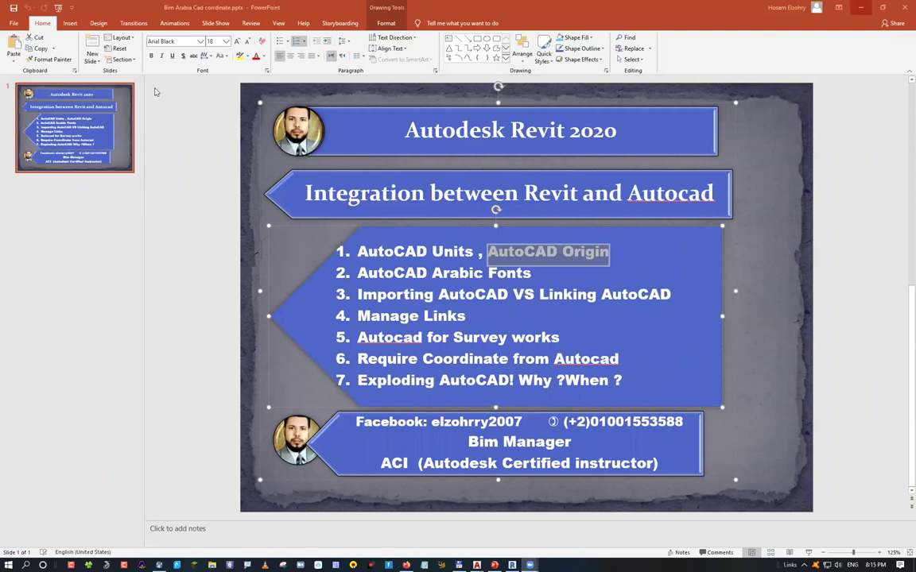
pyautogui.hotkey('alt', 'Tab')
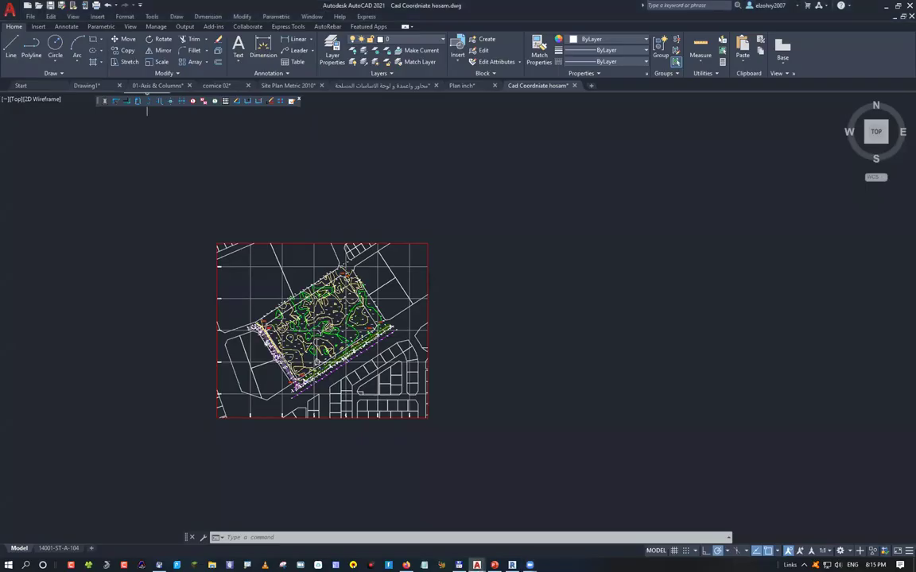
# Select the 01-Axis & Columns drawing tab
pyautogui.click(158, 85)
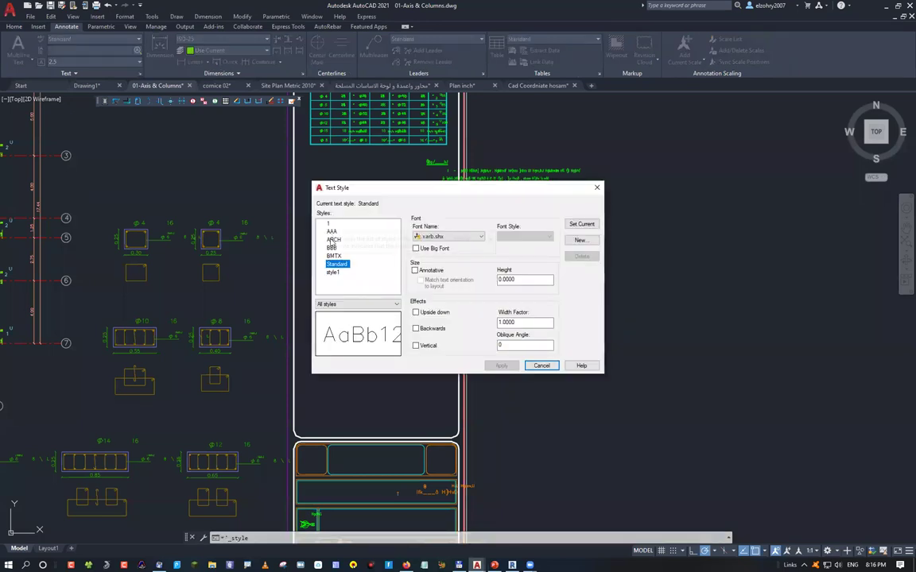
pyautogui.click(332, 272)
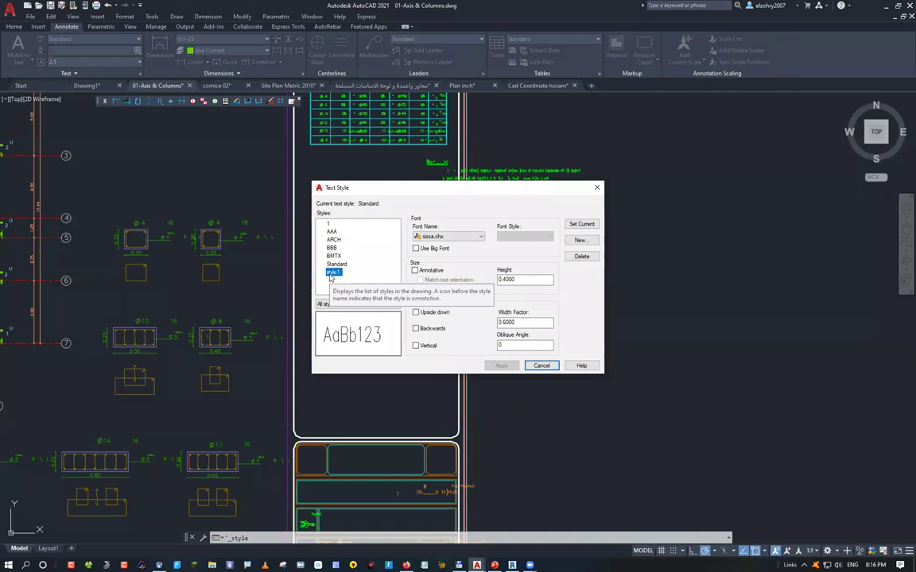
pyautogui.click(329, 224)
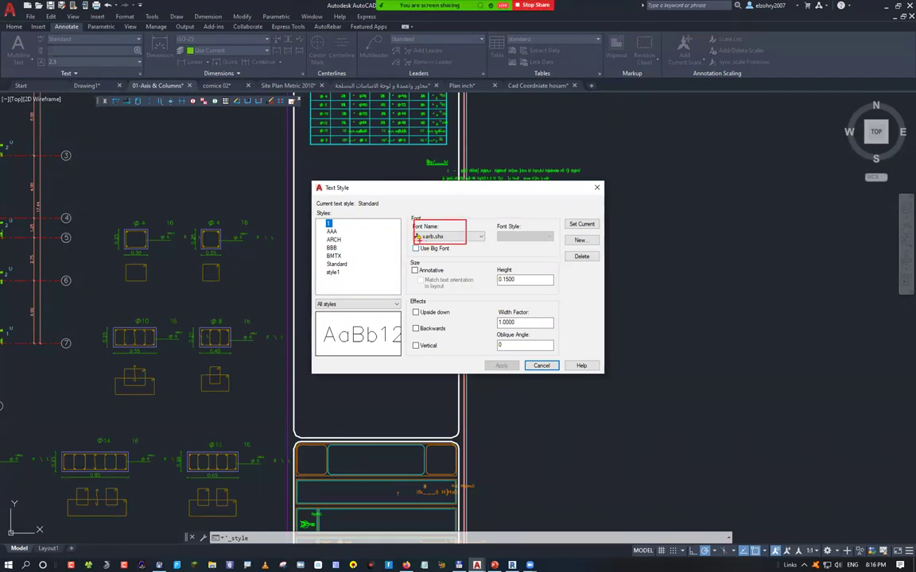
pyautogui.click(419, 235)
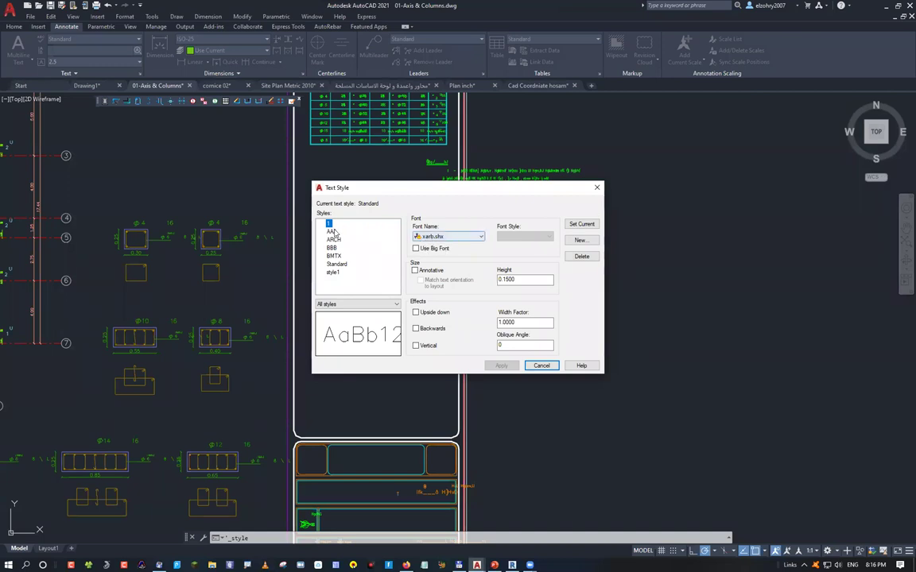
pyautogui.press('Down')
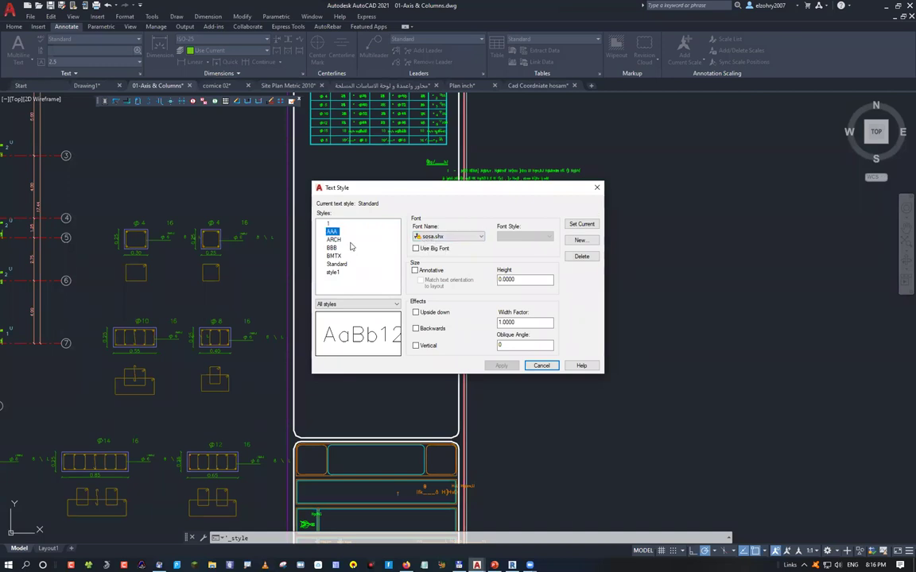
pyautogui.press('Down')
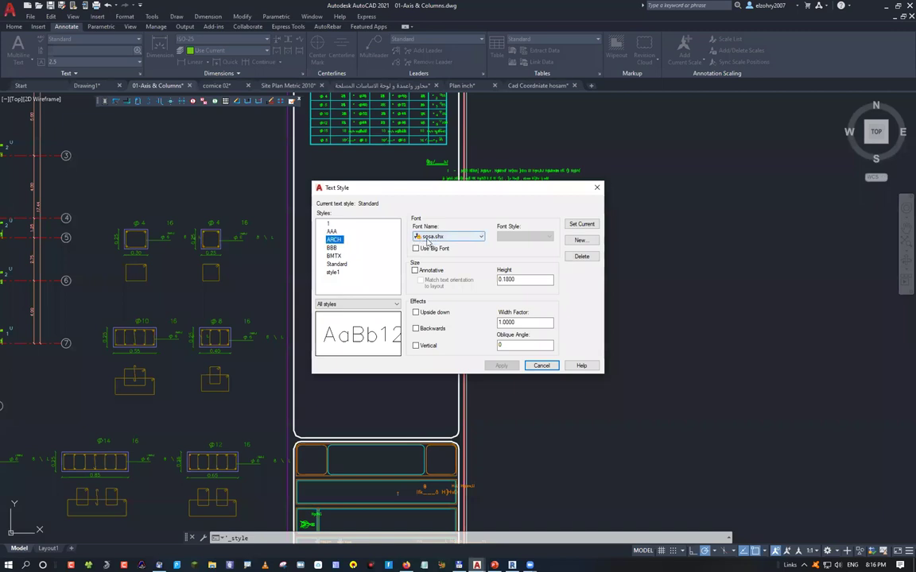
pyautogui.press('Down')
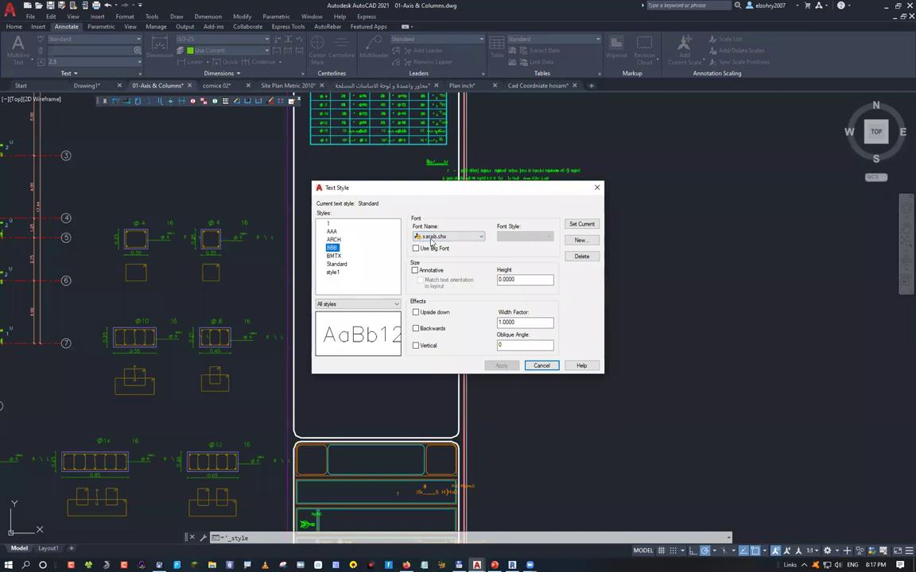
pyautogui.press('Up')
pyautogui.press('Up')
pyautogui.press('Up')
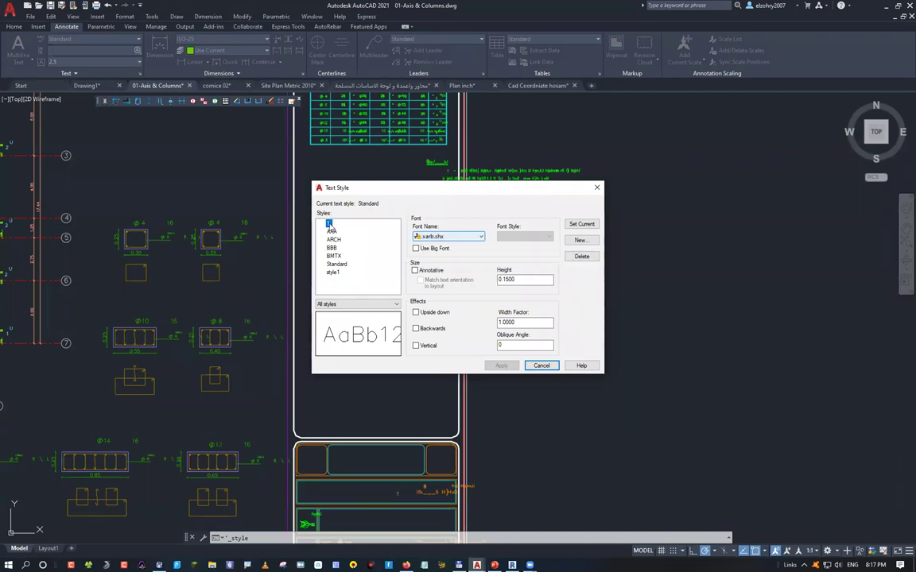
pyautogui.press('Down')
pyautogui.press('Down')
pyautogui.press('Down')
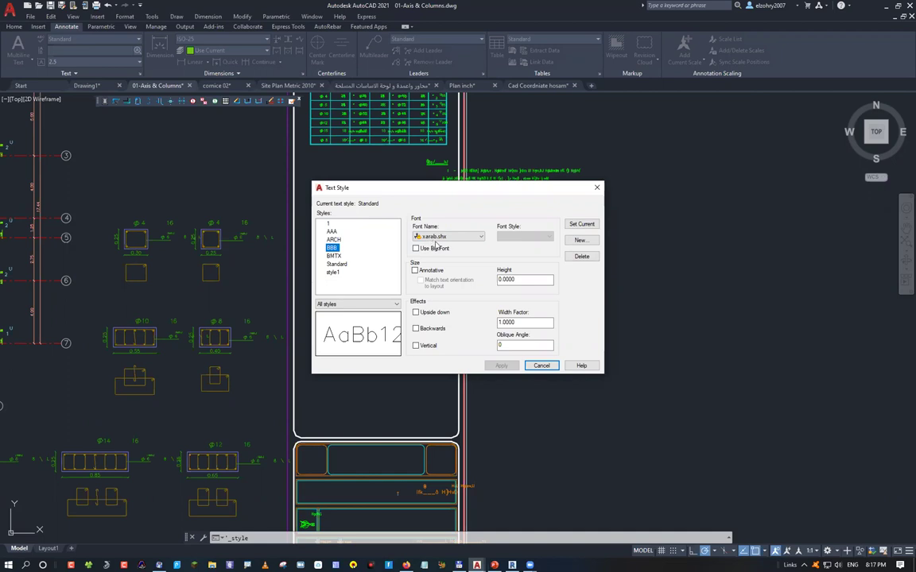
pyautogui.press('Tab')
pyautogui.press('Tab')
pyautogui.click(335, 256)
pyautogui.click(341, 265)
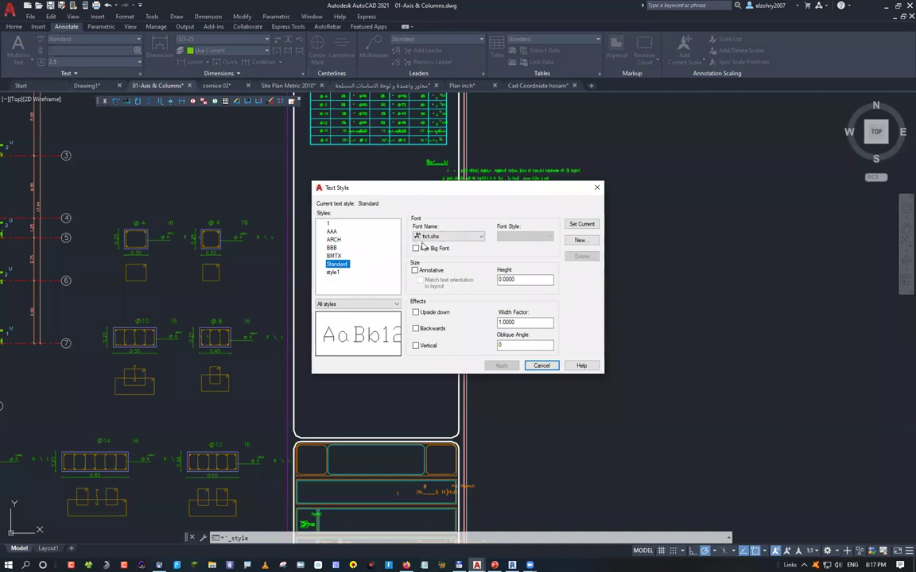
pyautogui.click(339, 273)
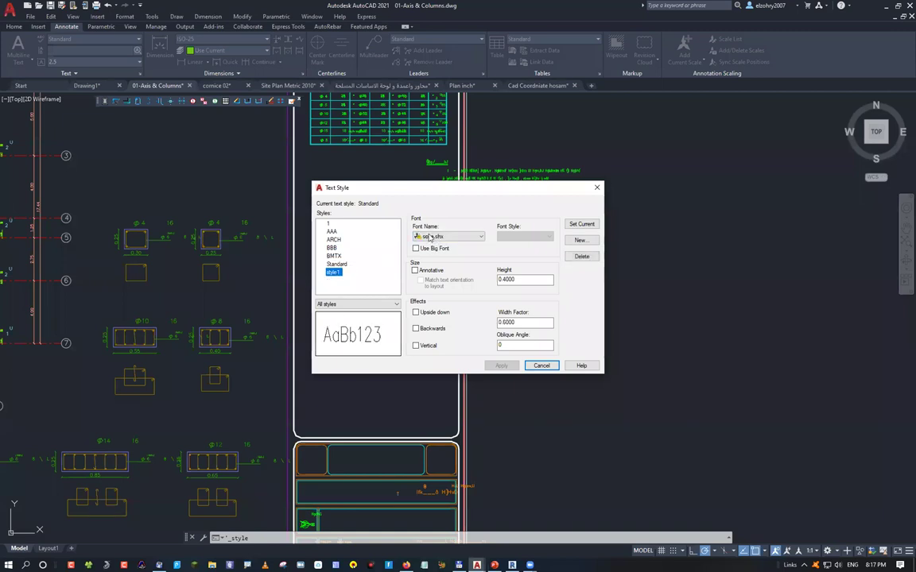
pyautogui.click(334, 239)
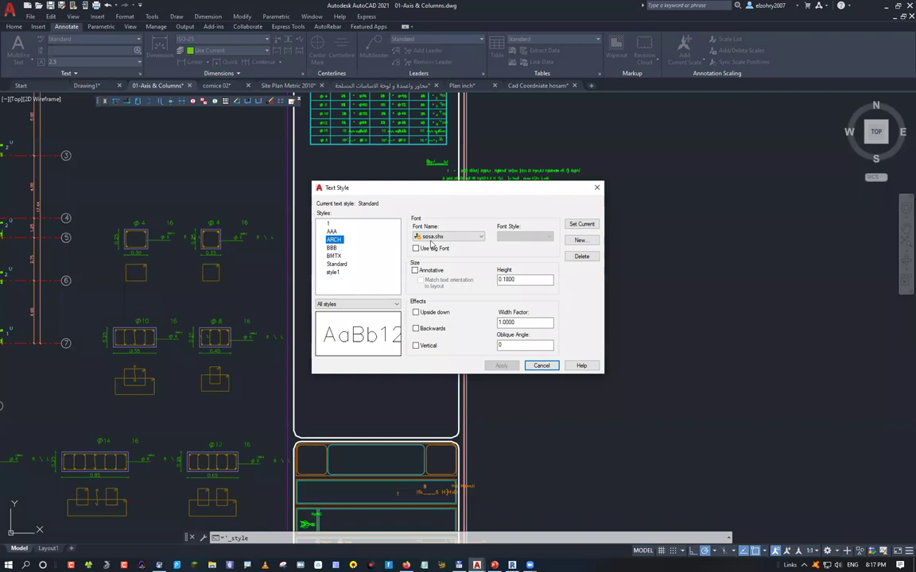
pyautogui.press('Down')
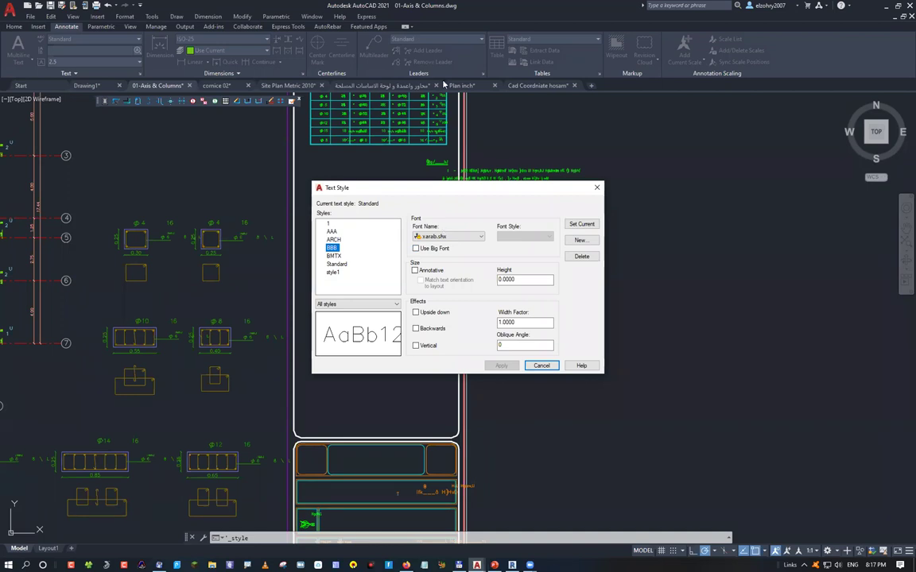
# Cancel Text Style, switch to the Arabic-named foundation plan, zoom into its notes, and run ST
pyautogui.press('Escape')
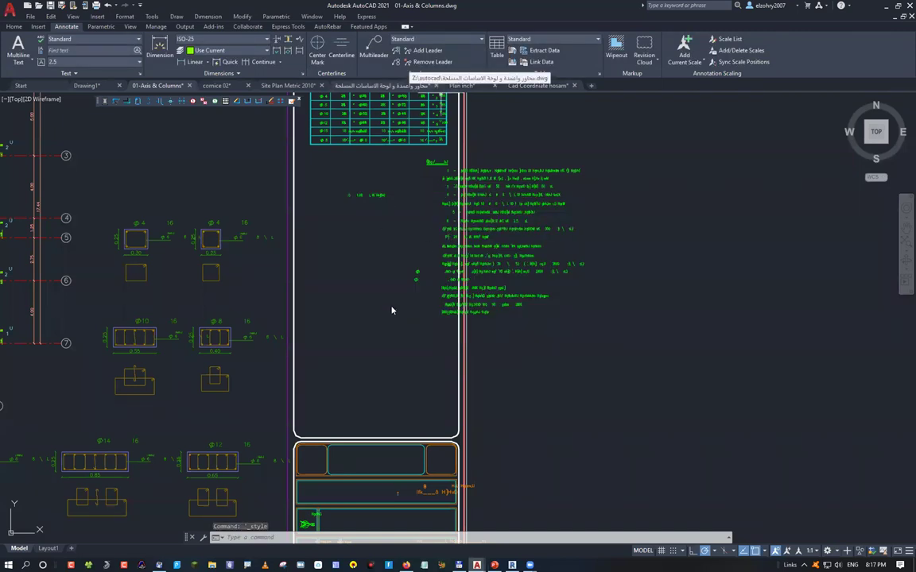
pyautogui.scroll(-10, 392, 311)
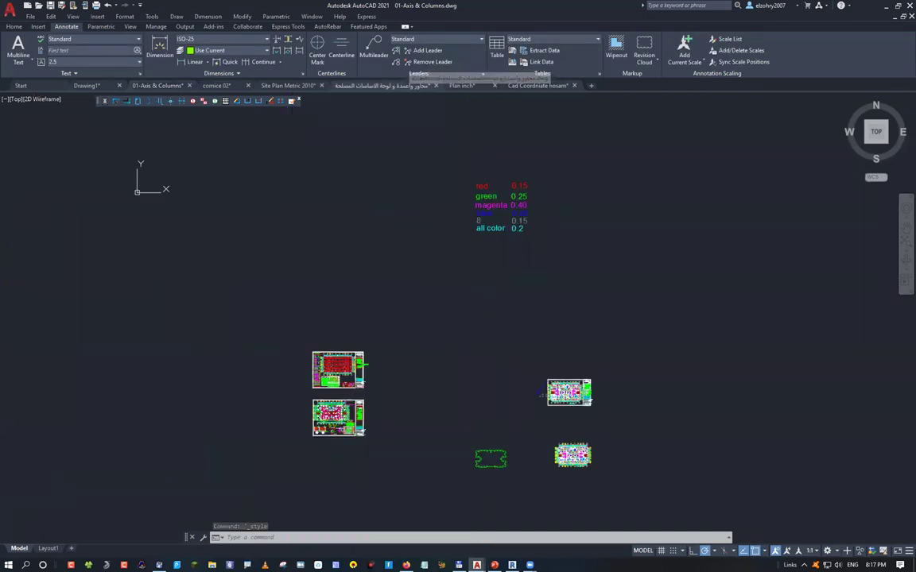
pyautogui.click(382, 85)
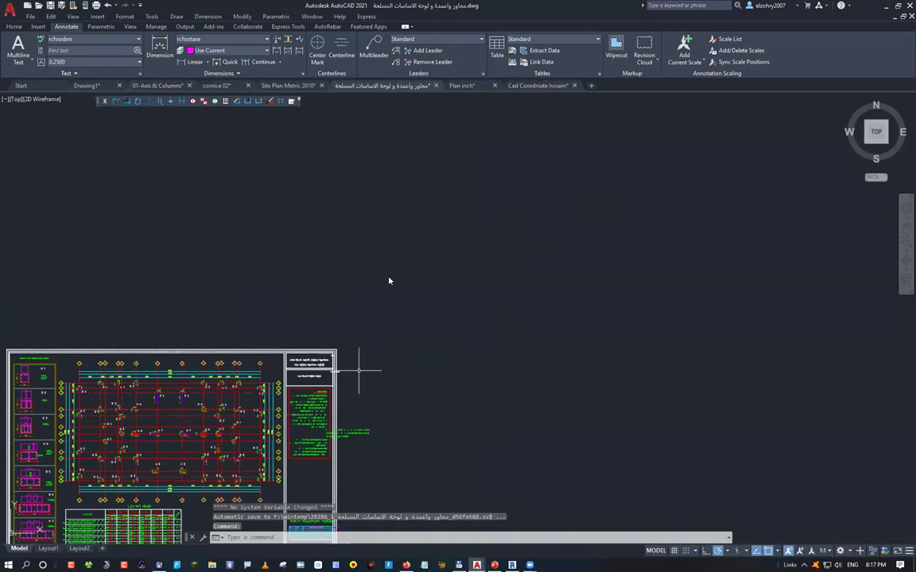
pyautogui.scroll(6, 368, 280)
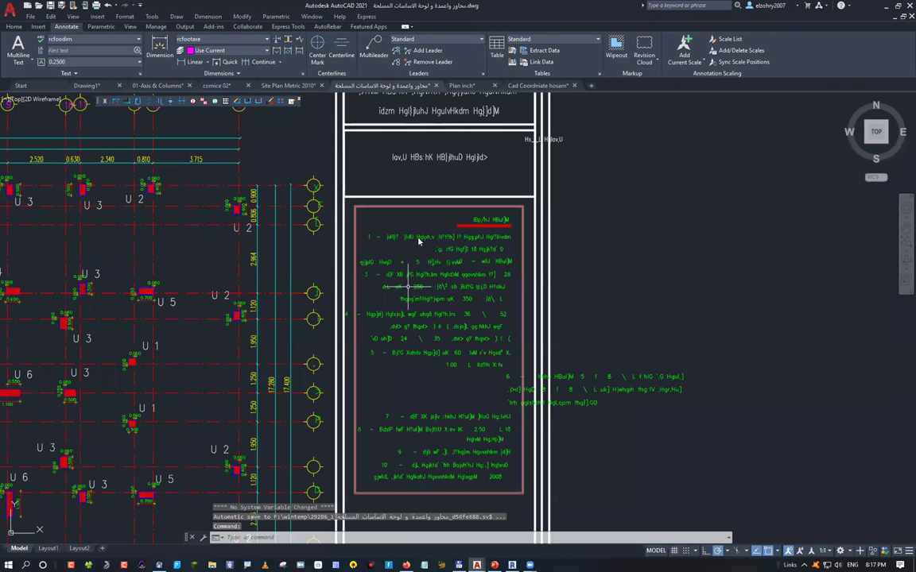
pyautogui.write('st')
pyautogui.press('Return')
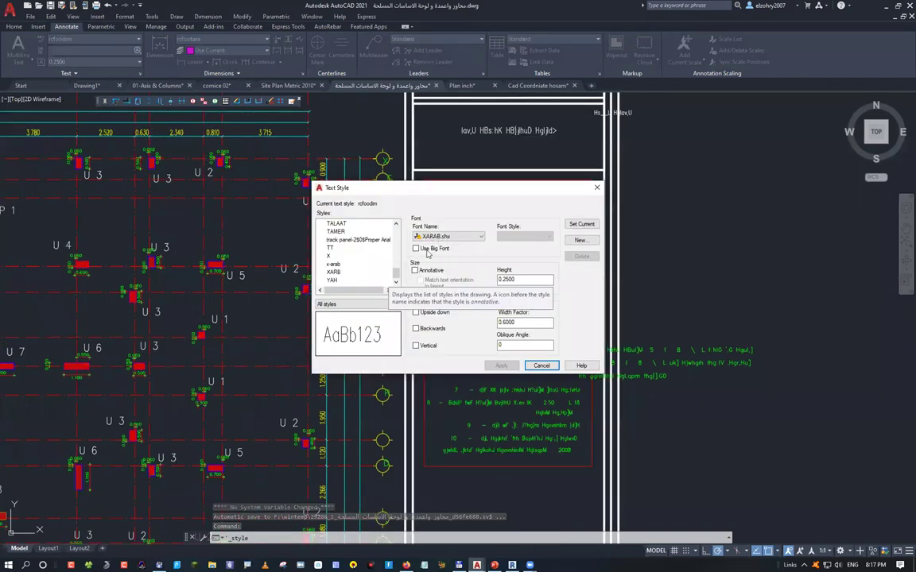
# Step through the styles from Standard up through SEC-DIM1, rcfoodim, MAM, D, AX, A-3-8 to 01
pyautogui.press('Home')
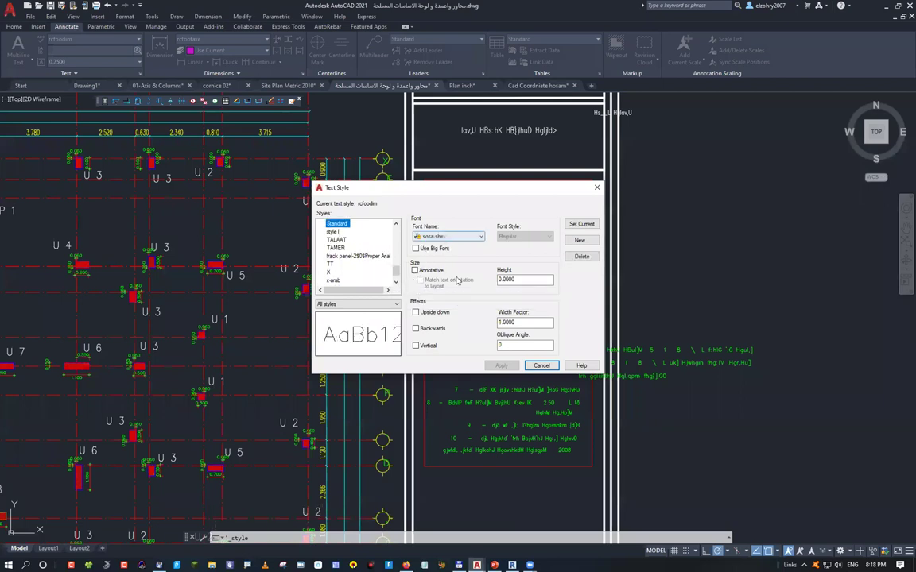
pyautogui.press('Home')
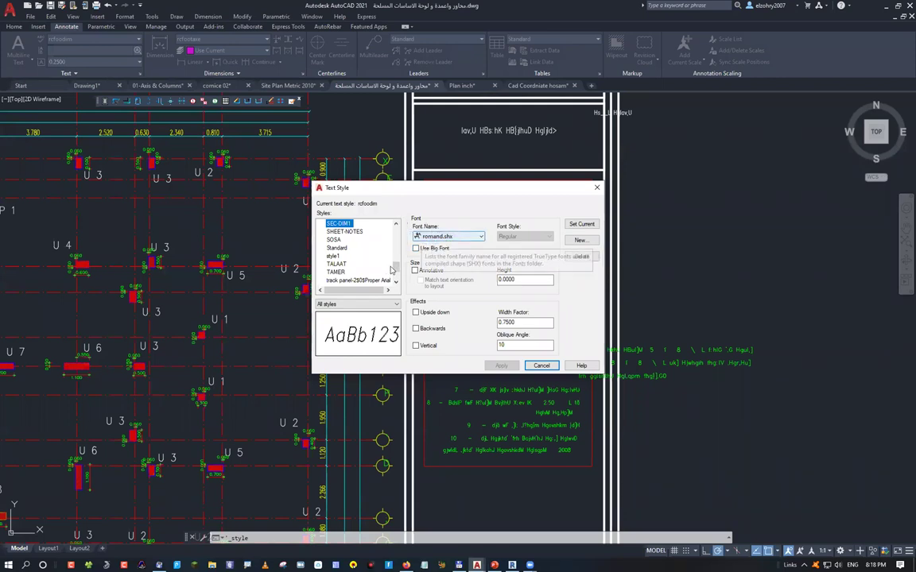
pyautogui.press('Up')
pyautogui.press('Up')
pyautogui.press('Up')
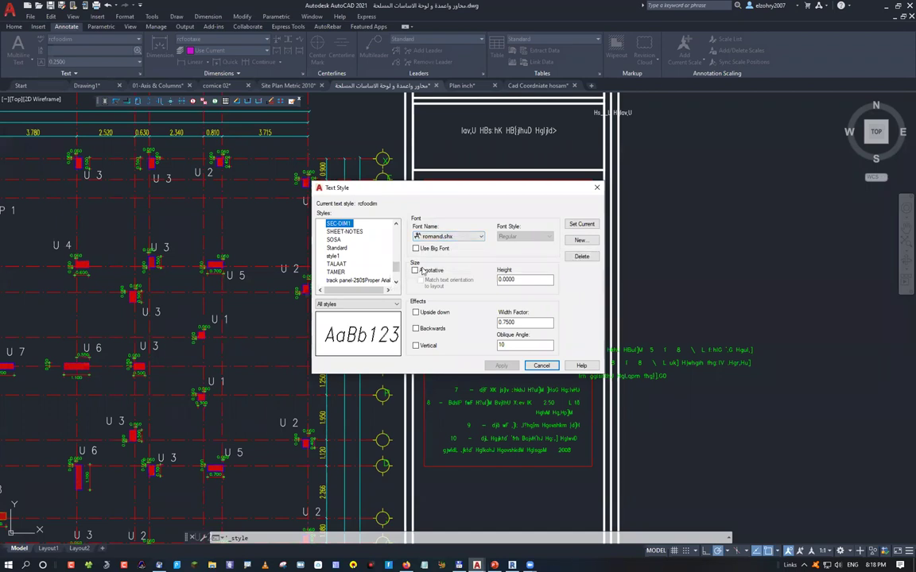
pyautogui.press('Up')
pyautogui.press('Up')
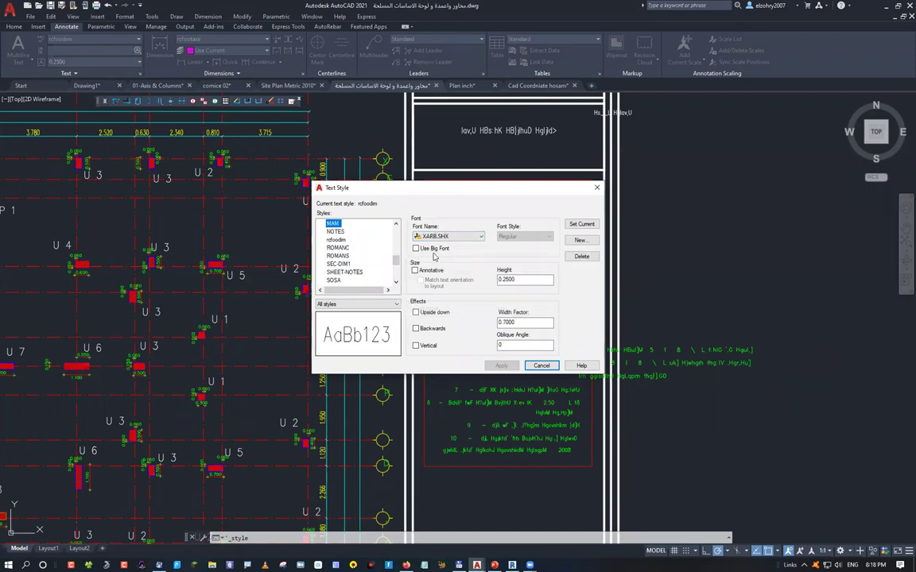
pyautogui.press('Up')
pyautogui.press('Up')
pyautogui.press('Up')
pyautogui.press('Up')
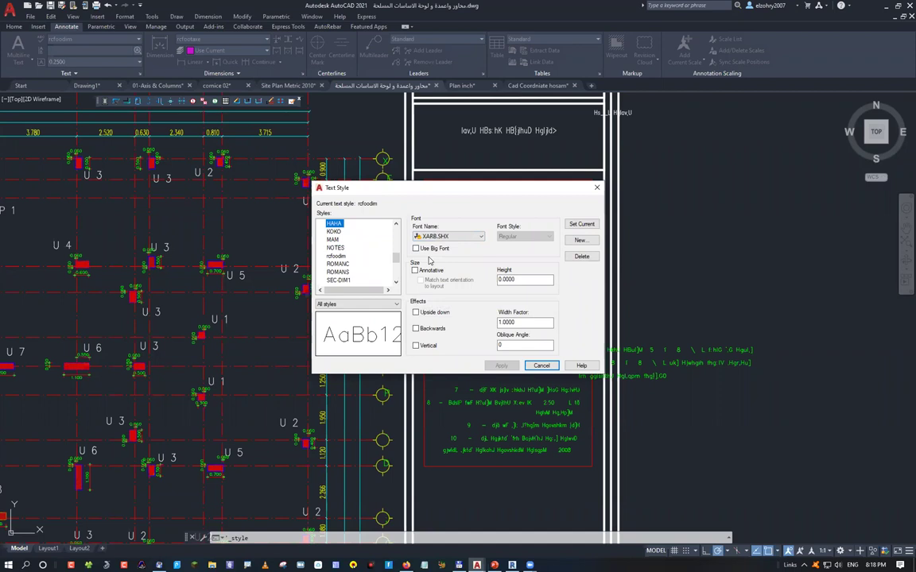
pyautogui.press('Up')
pyautogui.press('Up')
pyautogui.press('Up')
pyautogui.press('Up')
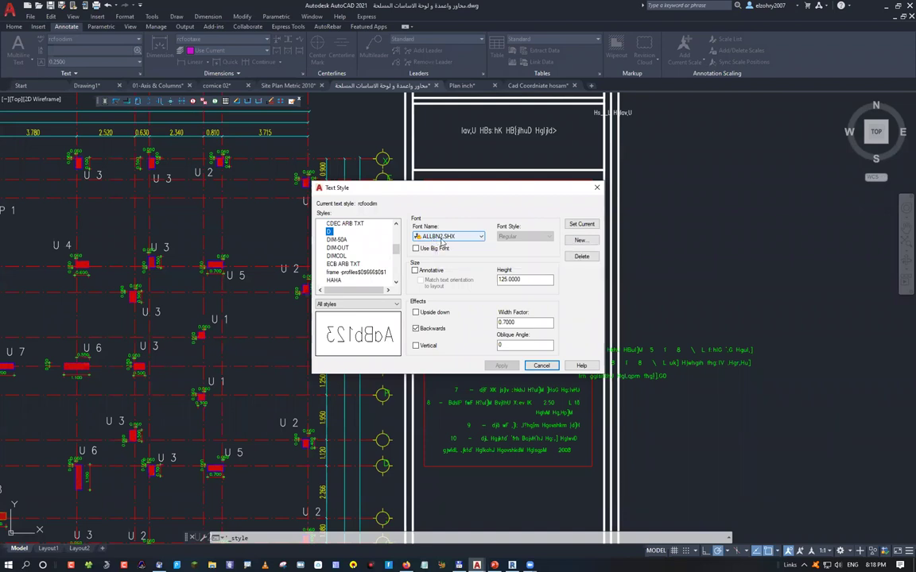
pyautogui.press('Up')
pyautogui.press('Up')
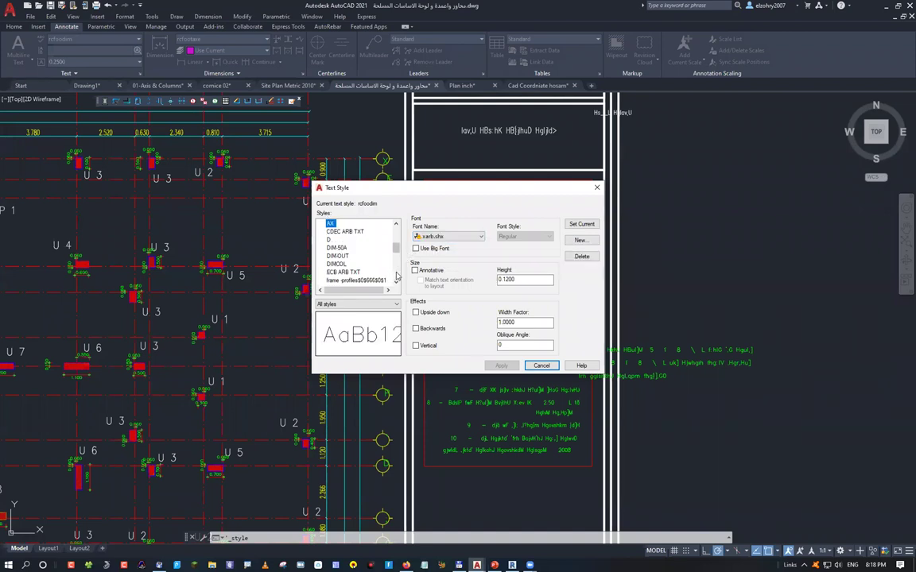
pyautogui.press('Up')
pyautogui.press('Up')
pyautogui.press('Up')
pyautogui.press('Up')
pyautogui.press('Up')
pyautogui.press('Up')
pyautogui.press('Up')
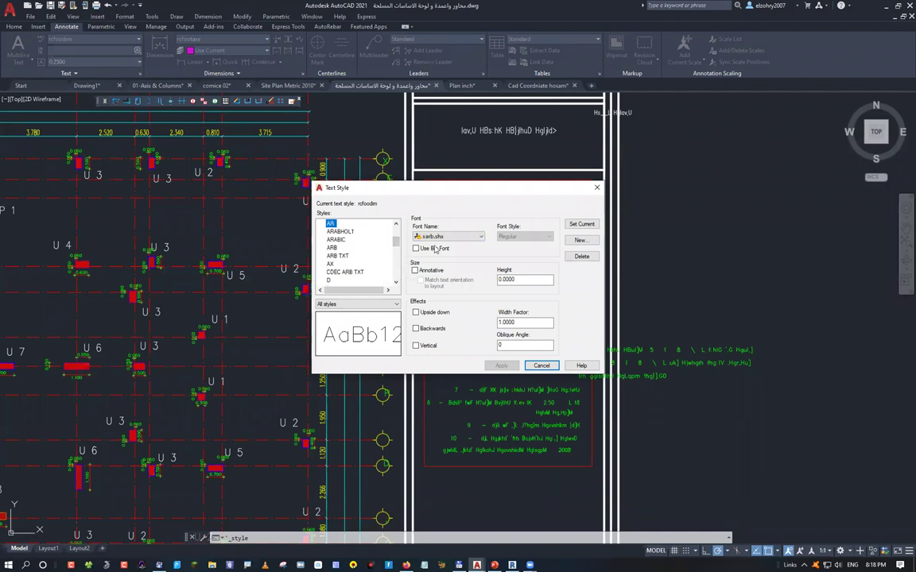
pyautogui.press('Up')
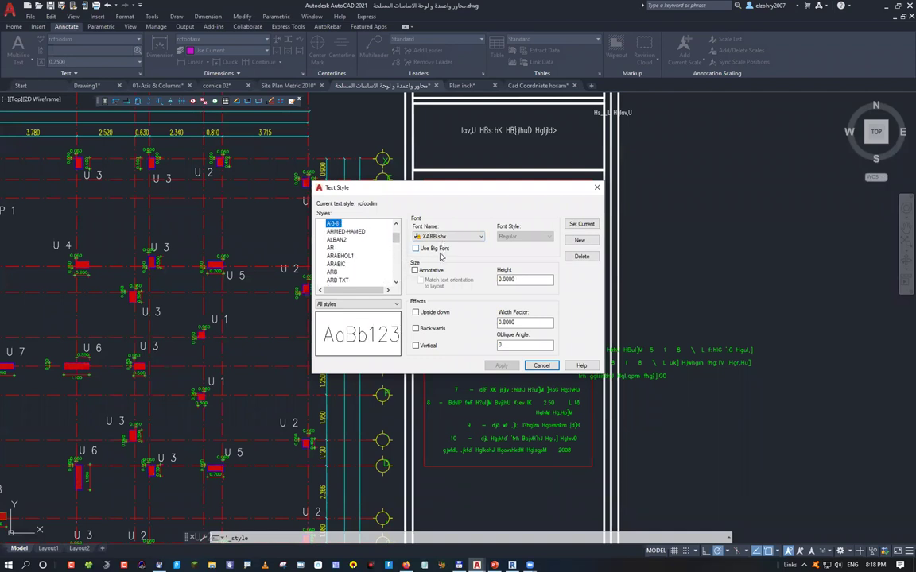
pyautogui.press('Up')
pyautogui.press('Up')
pyautogui.press('Up')
pyautogui.press('Up')
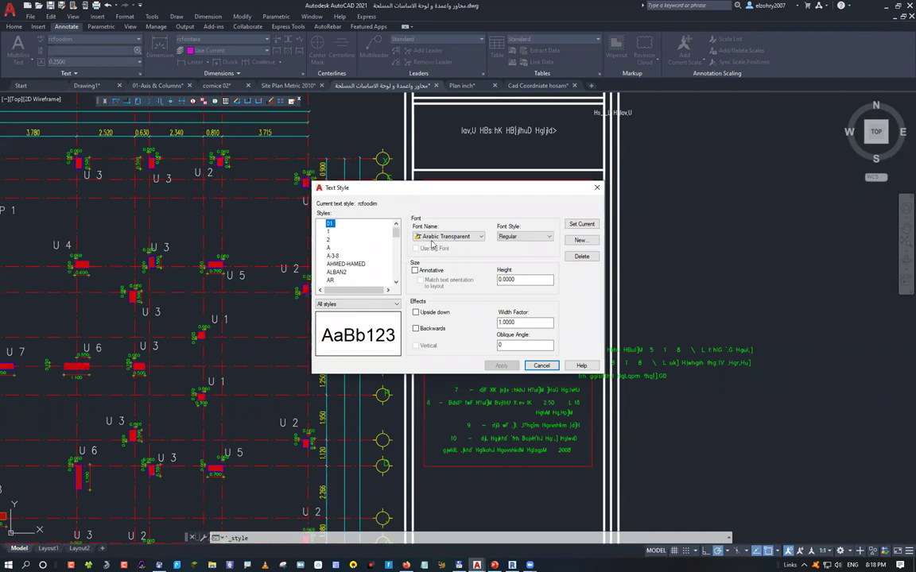
# Check style 01's font list, answer the save-changes prompt, and close the Text Style dialog
pyautogui.click(479, 237)
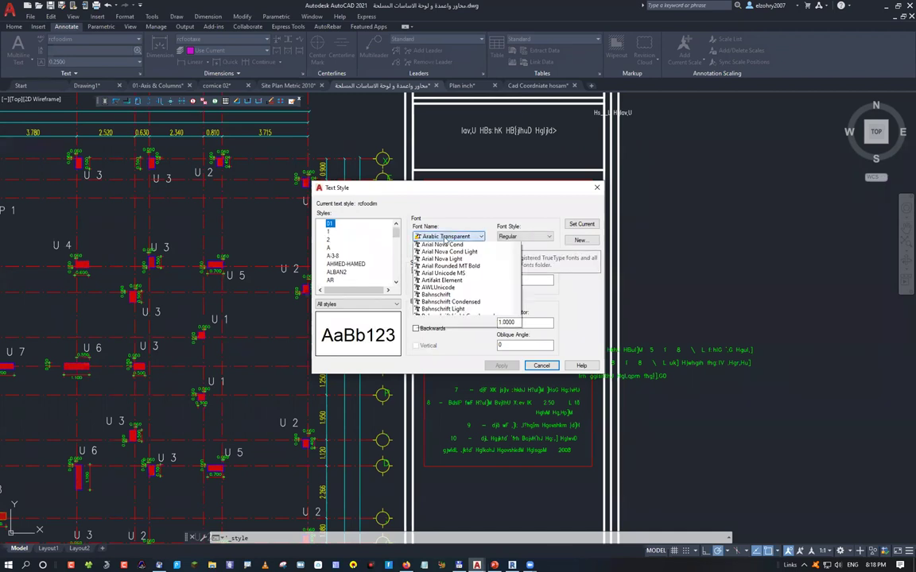
pyautogui.click(433, 245)
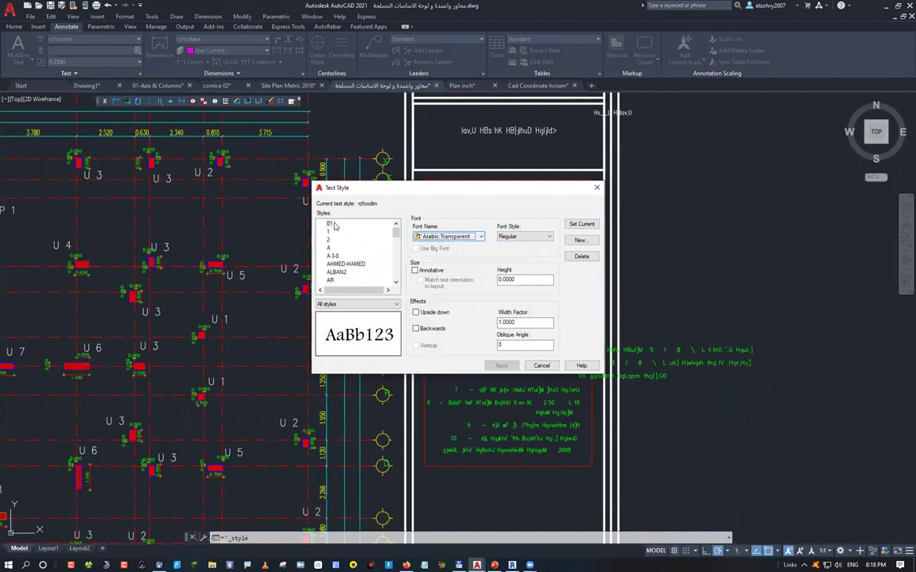
pyautogui.click(330, 223)
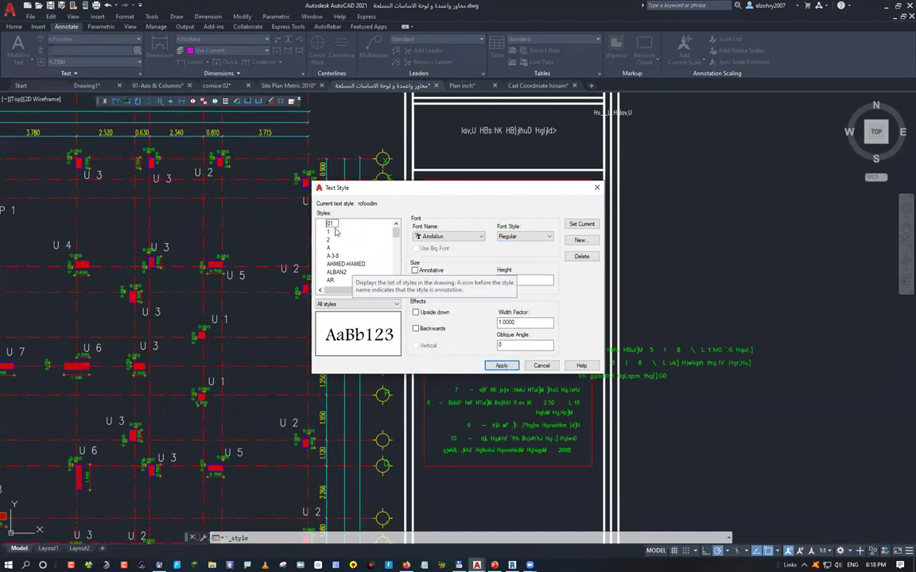
pyautogui.press('Down')
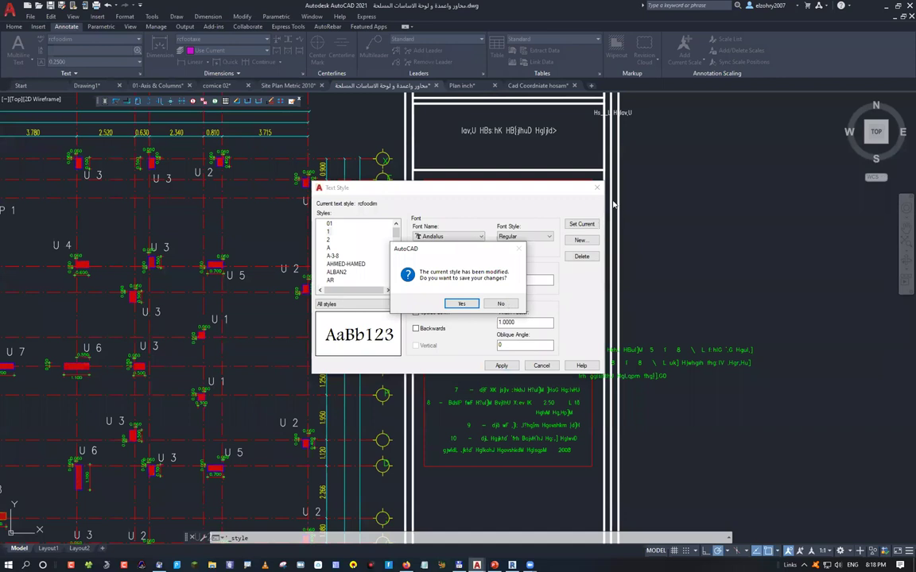
pyautogui.click(505, 303)
pyautogui.press('Escape')
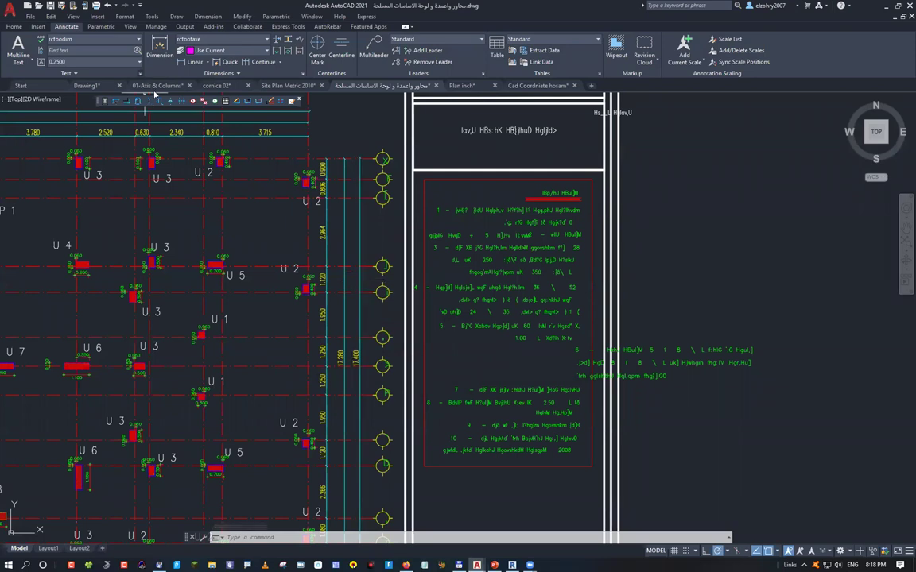
# Reopen the Text Style dialog to browse styles such as rcfoodim using XARAB.shx
pyautogui.press('Return')
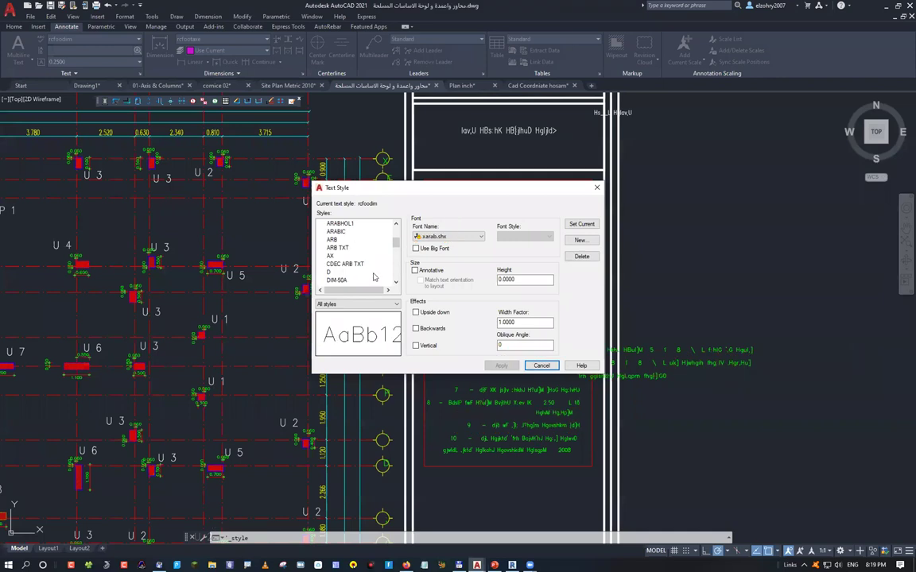
# Select style 01, mark its TrueType font Arabic Transparent, then switch to File Explorer
pyautogui.scroll(5, 373, 276)
pyautogui.click(329, 223)
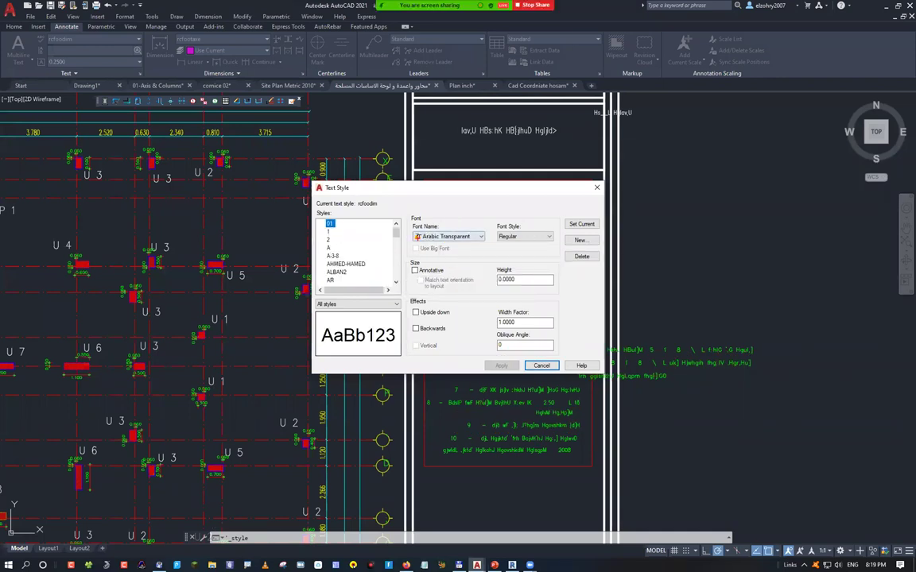
pyautogui.moveTo(424, 240); pyautogui.dragTo(426, 271)
pyautogui.write('t')
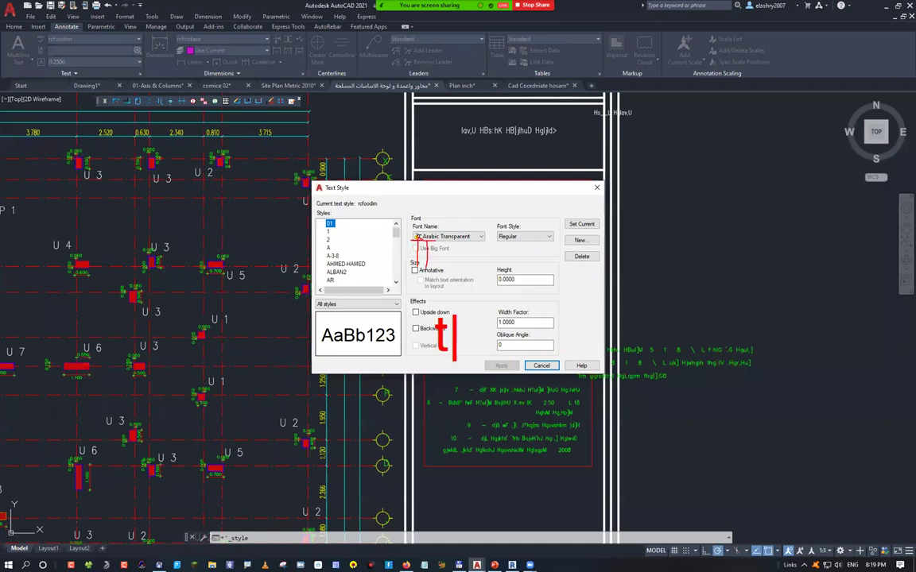
pyautogui.write('rue ty')
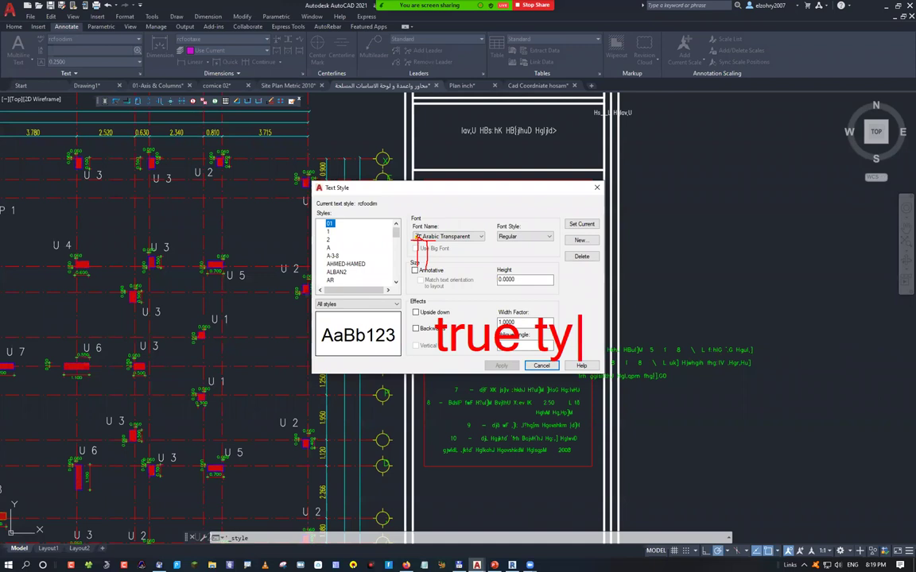
pyautogui.write('pe fonts')
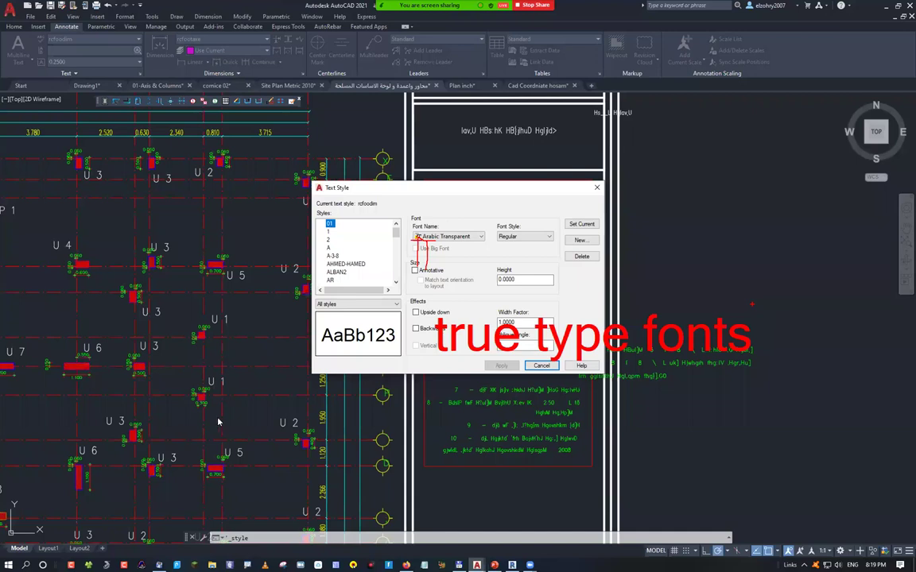
pyautogui.press('F1')
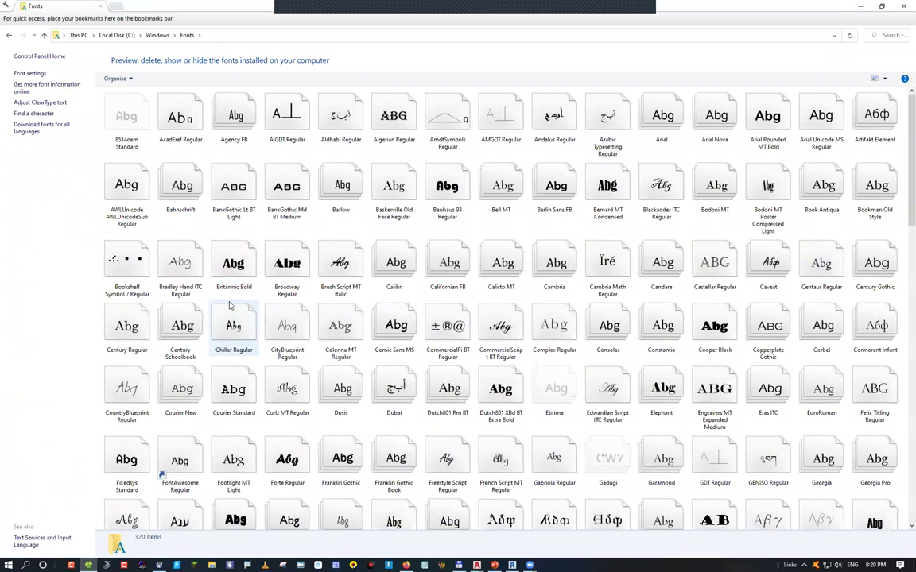
# Start entering the AutoCAD Fonts path 'c:\Program Files\au' in Explorer's address bar
pyautogui.click(273, 37)
pyautogui.write('c')
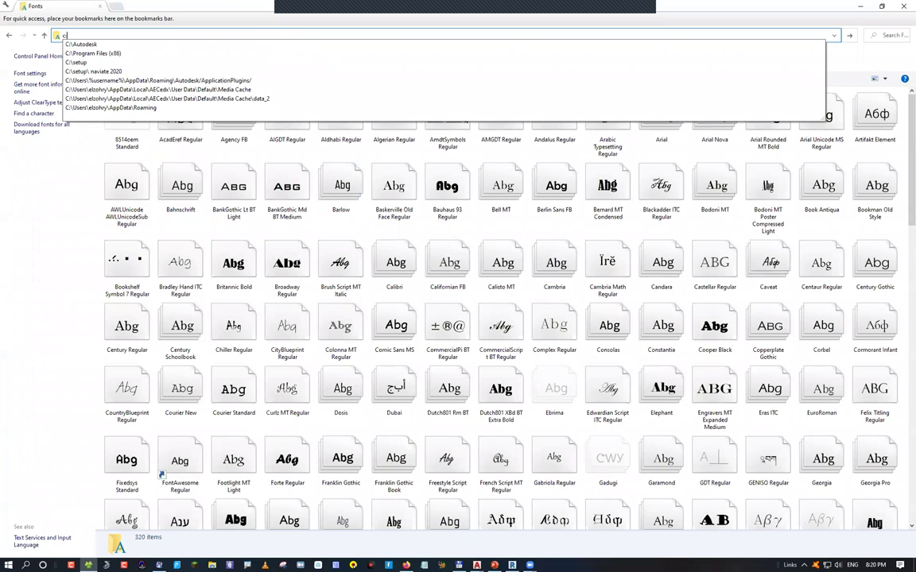
pyautogui.write(':\\Program Files\\')
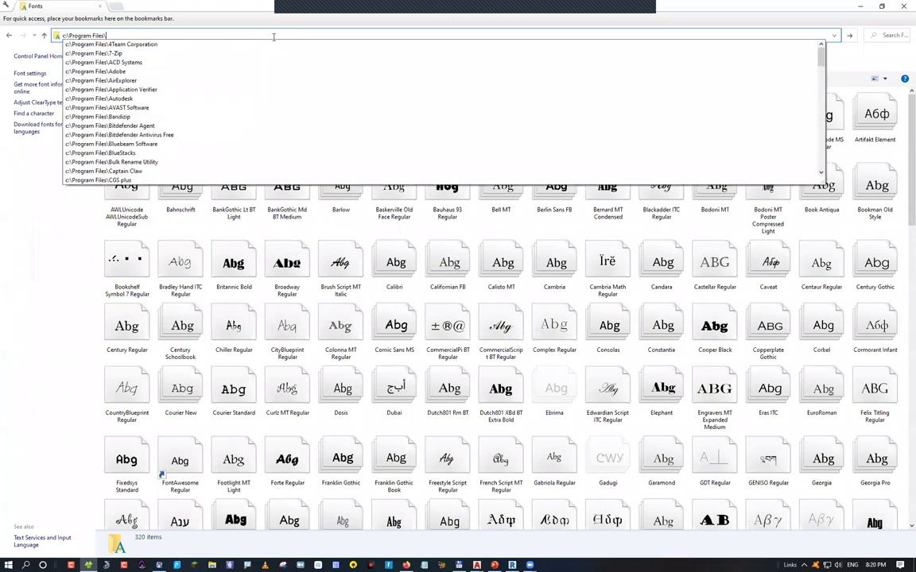
pyautogui.write('a')
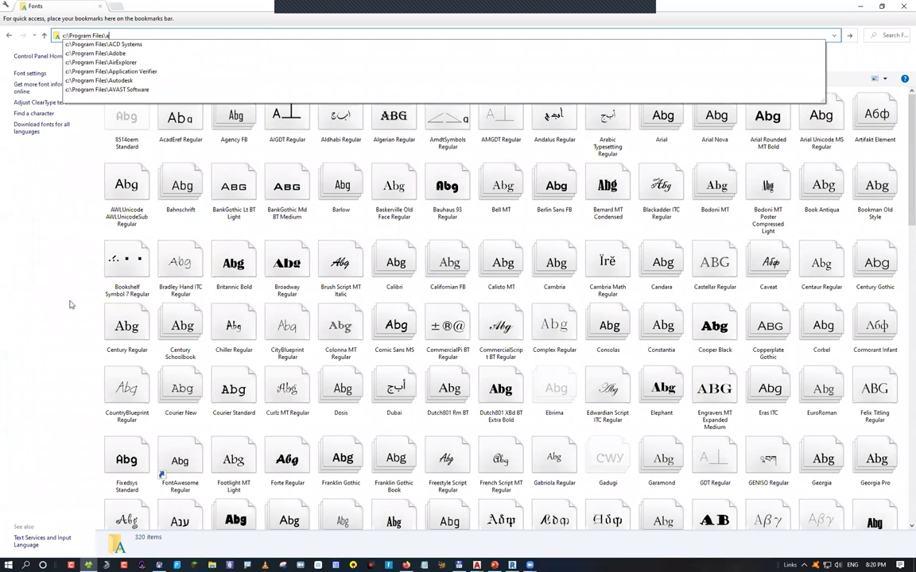
pyautogui.write('u')
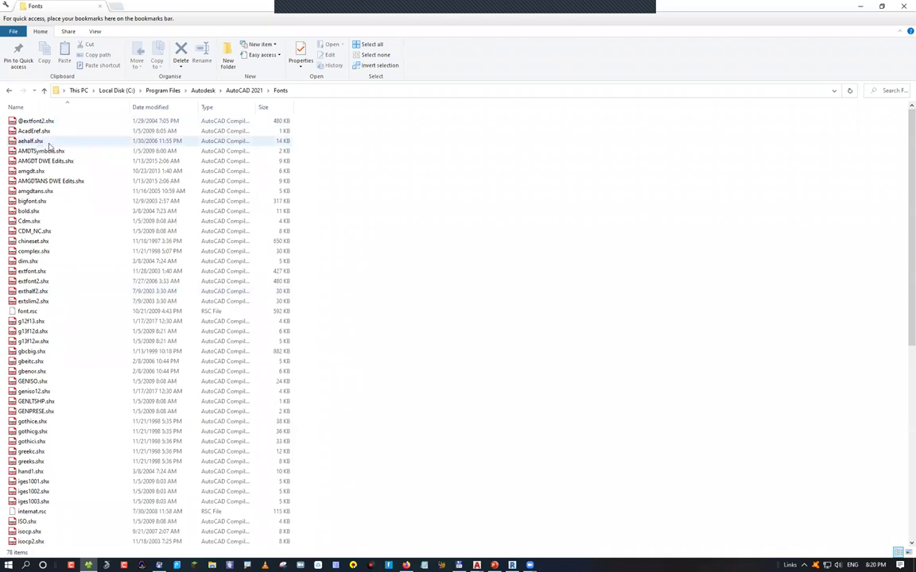
# Look over the AMDTSymbols.shx and AcadEref.shx files in AutoCAD 2021's Fonts folder
pyautogui.click(63, 151)
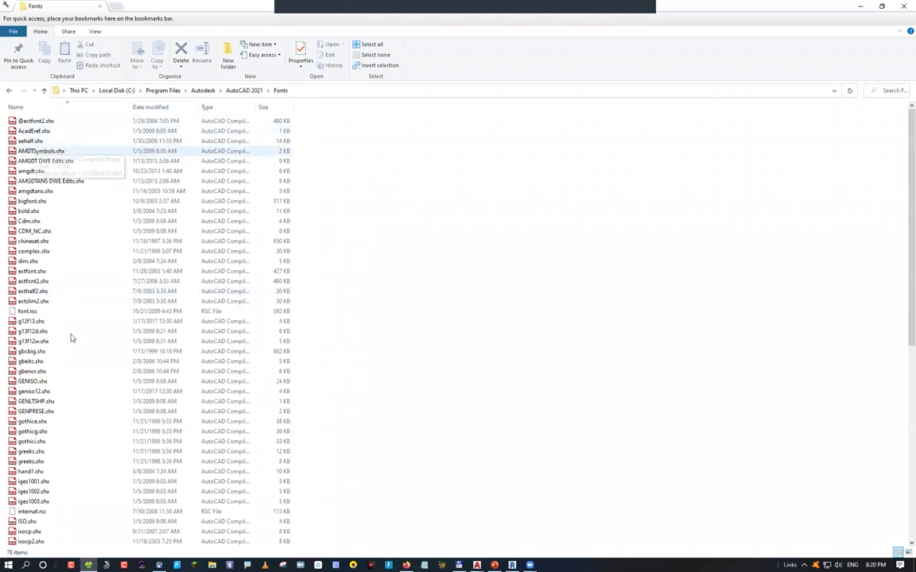
pyautogui.click(49, 130)
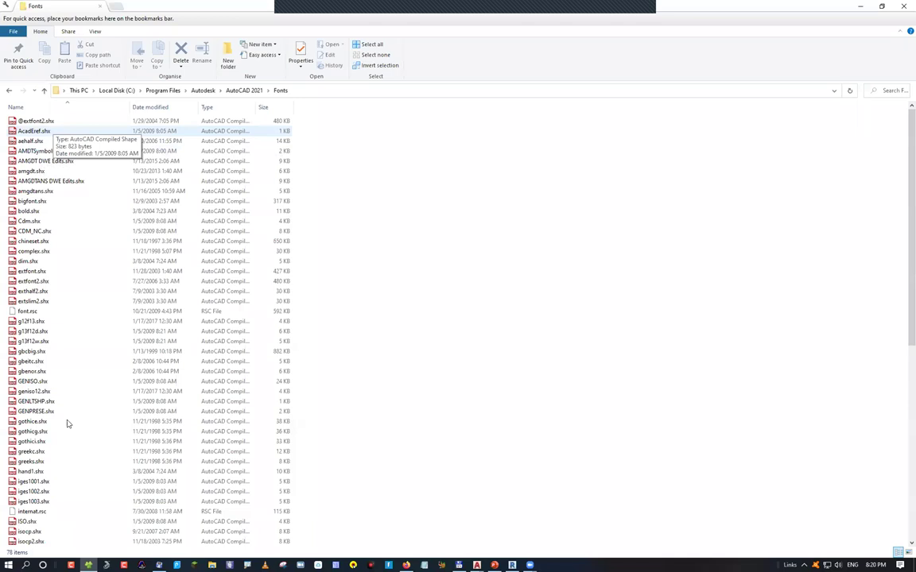
pyautogui.press('f')
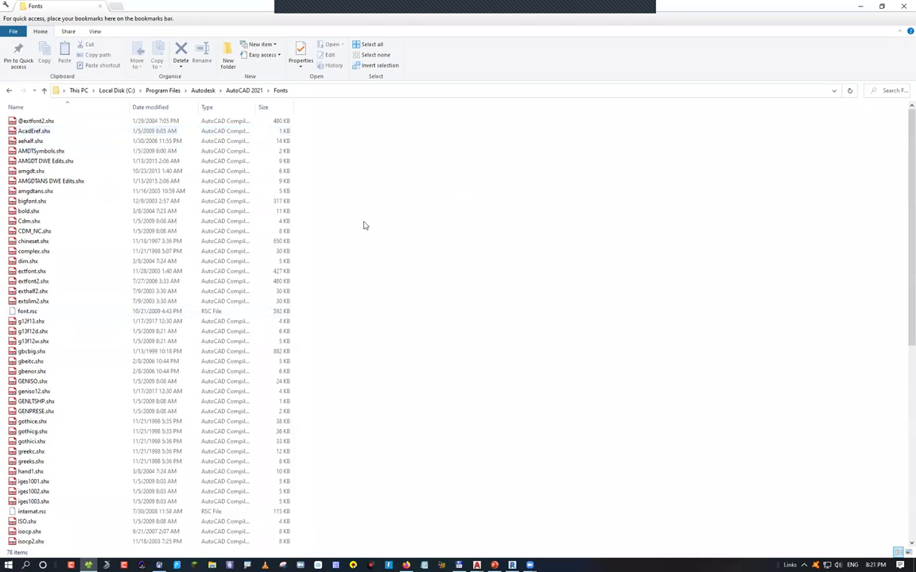
# Go to the Works (Z:) network drive by entering z:\ as the path
pyautogui.click(371, 90)
pyautogui.write('z:\\')
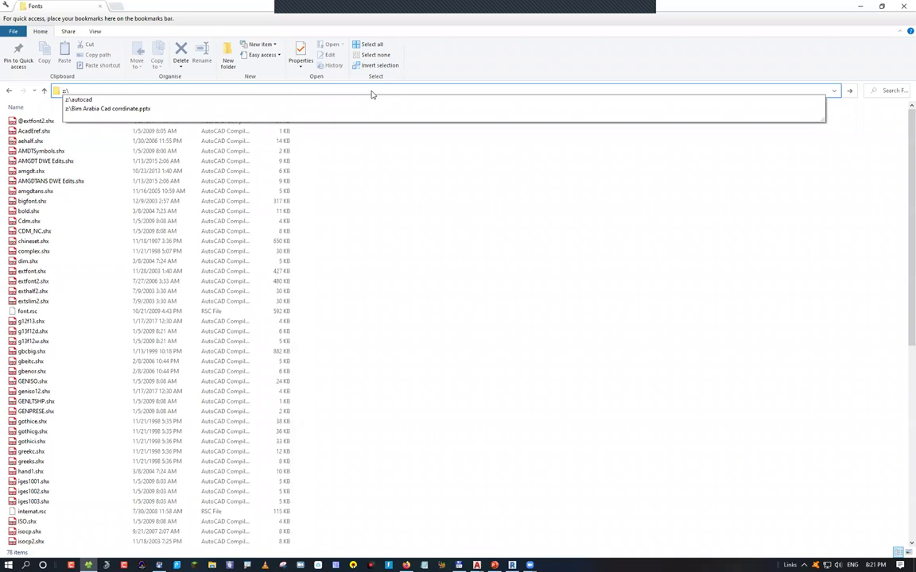
pyautogui.press('Return')
# Open autocad\Autocad Arabic Fonts on Z: and inspect the _QADIM01.SHX font
pyautogui.doubleClick(40, 121)
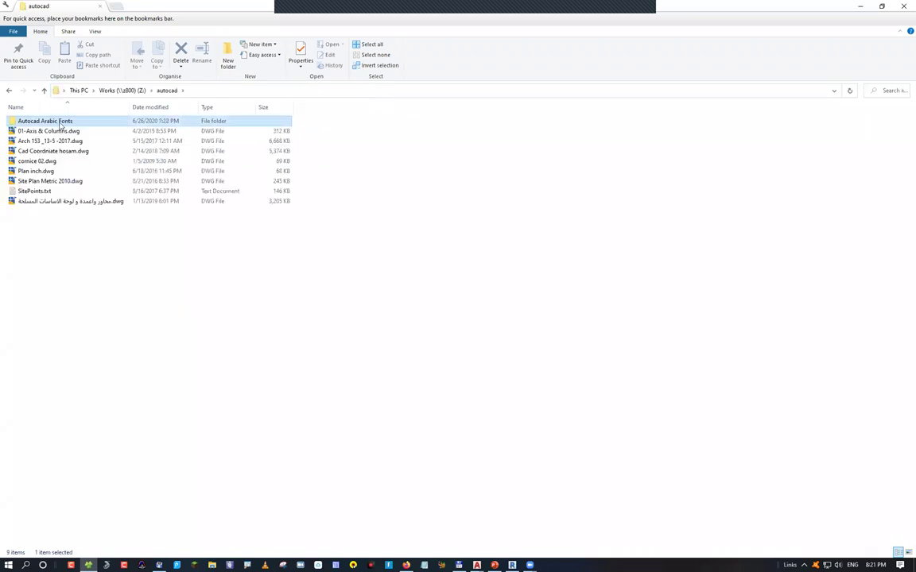
pyautogui.doubleClick(60, 123)
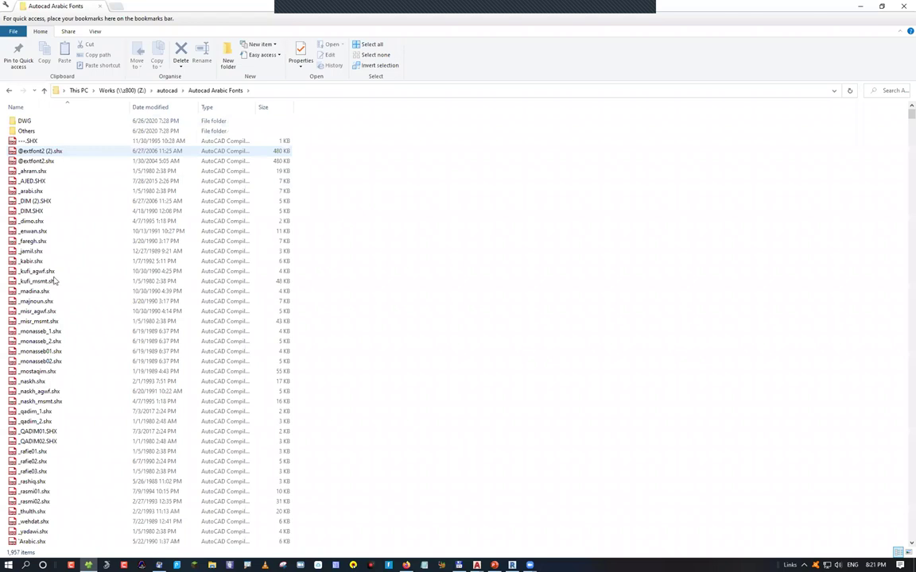
pyautogui.click(80, 431)
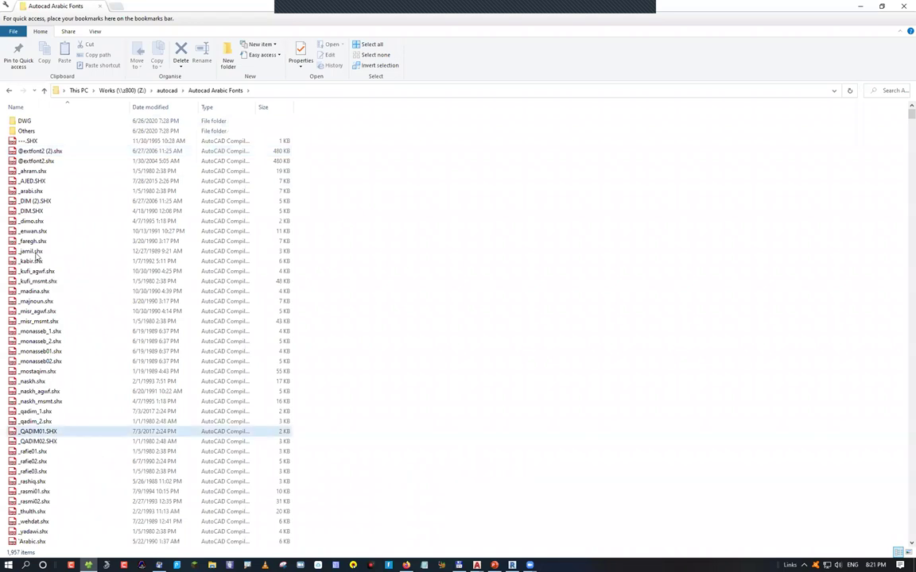
pyautogui.write('s1-')
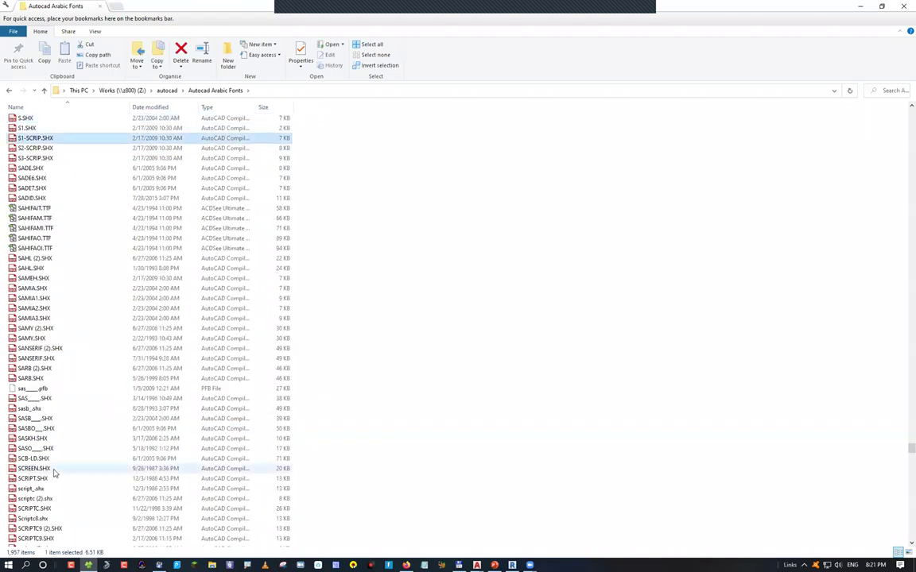
pyautogui.scroll(-20, 41, 357)
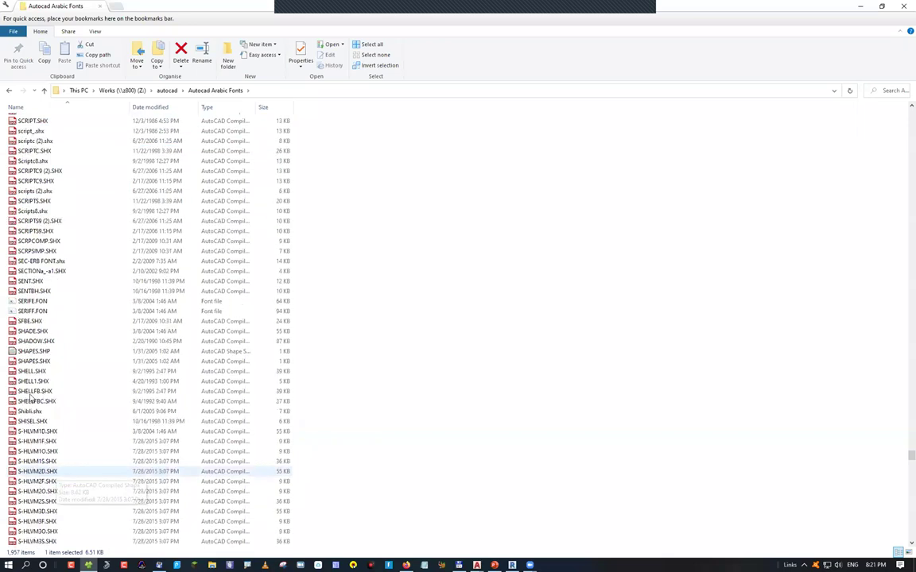
# Check the SOSA, X-ARAB1B (2), Xarab-2 and Xarabc fonts, then select XARB.SHX and scroll on
pyautogui.click(38, 391)
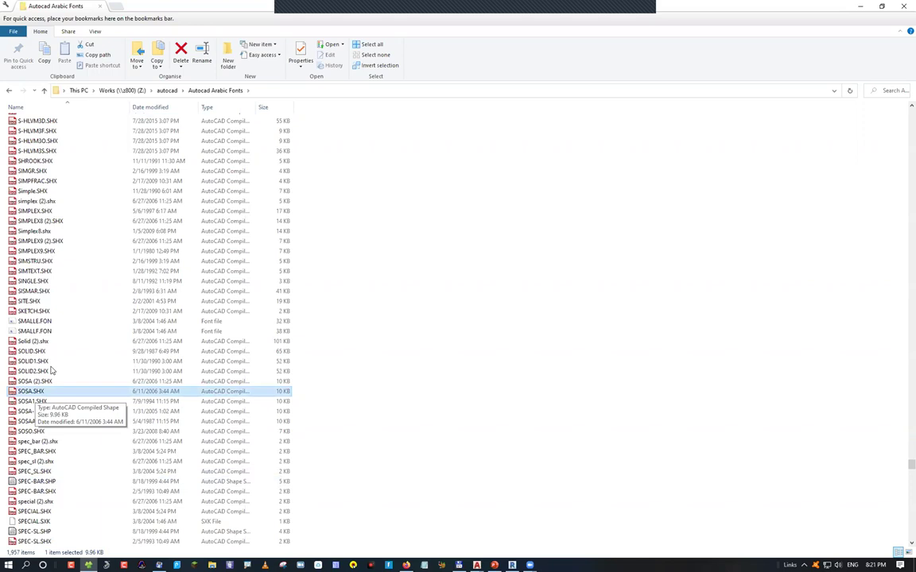
pyautogui.write('xarab1')
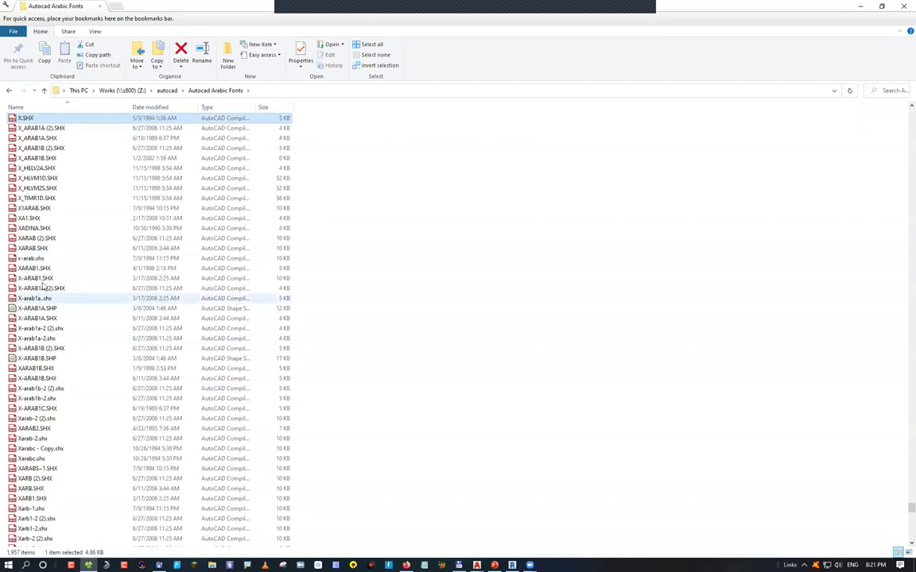
pyautogui.click(26, 349)
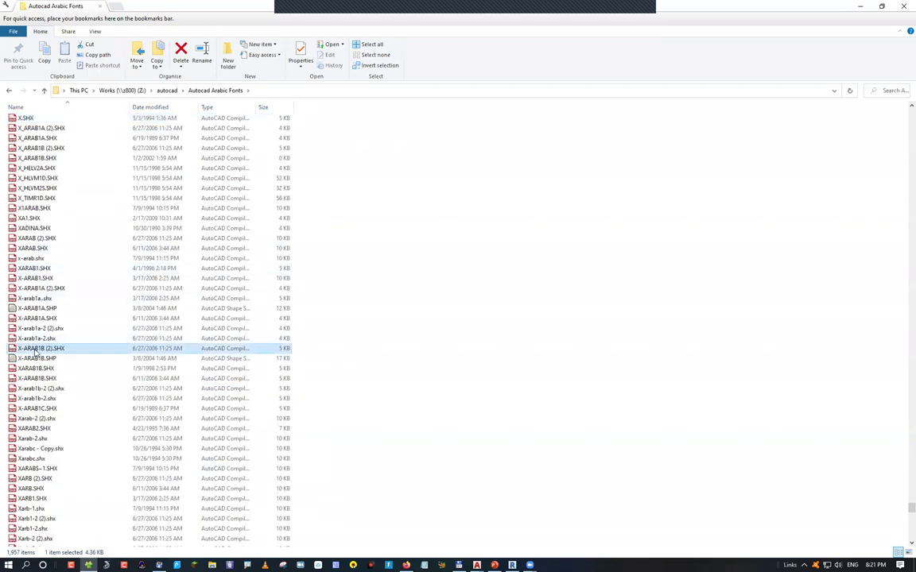
pyautogui.click(32, 439)
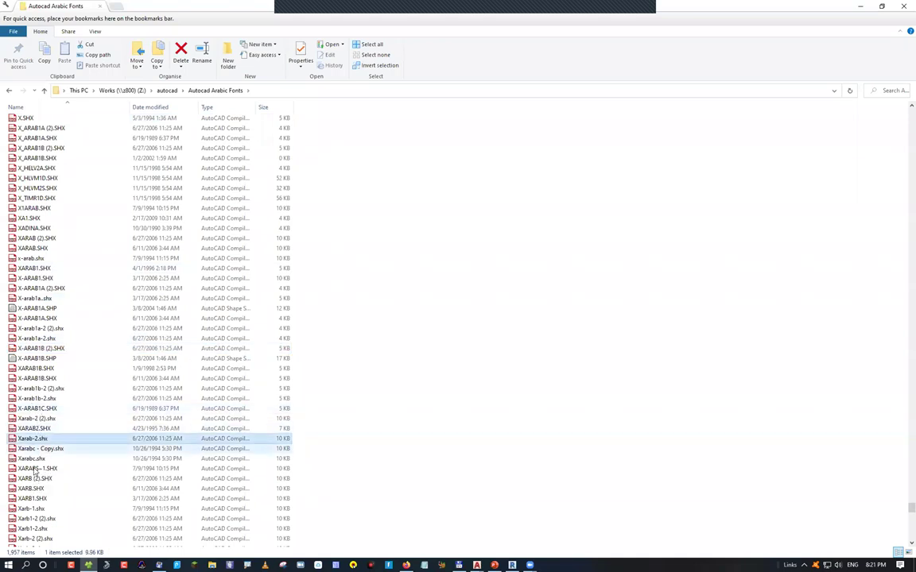
pyautogui.click(70, 459)
pyautogui.scroll(-1, 72, 477)
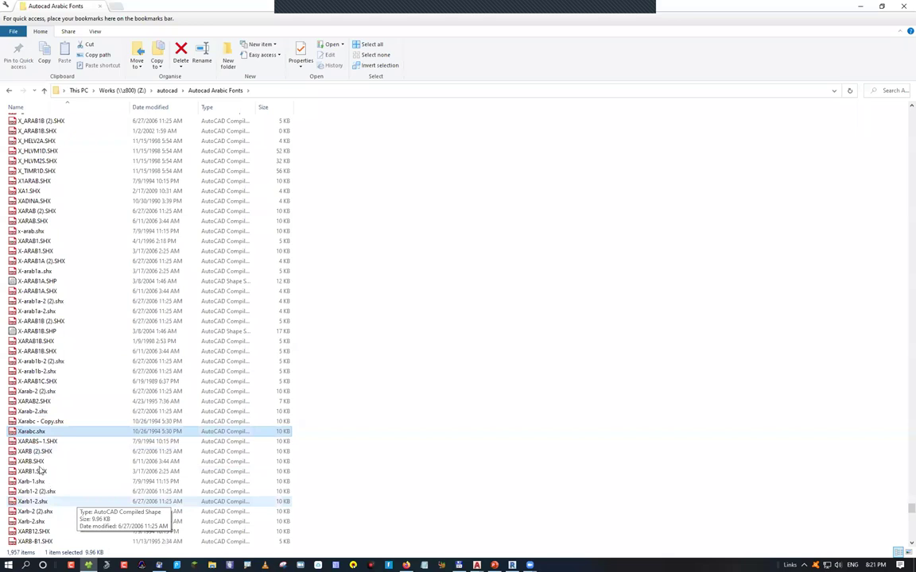
pyautogui.click(135, 464)
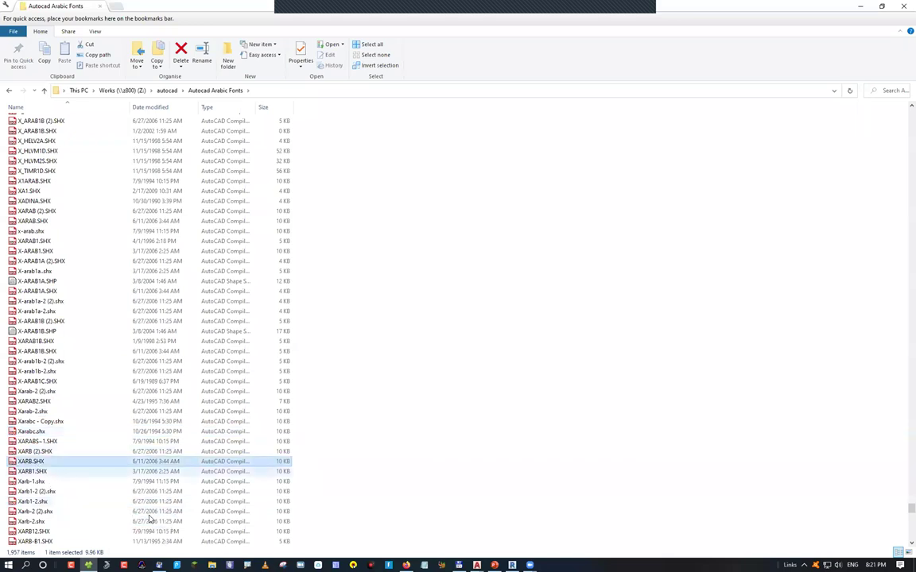
pyautogui.scroll(-1, 119, 492)
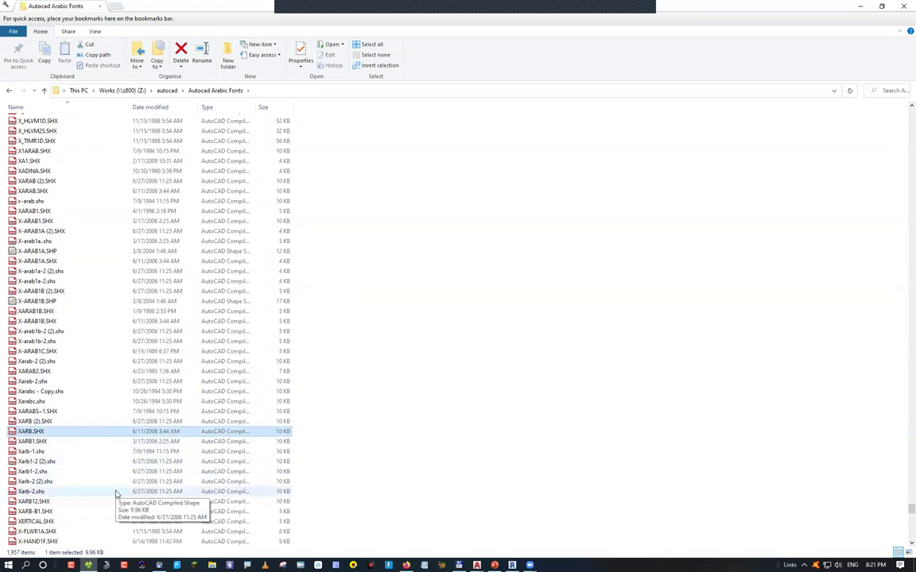
pyautogui.scroll(-2, 116, 498)
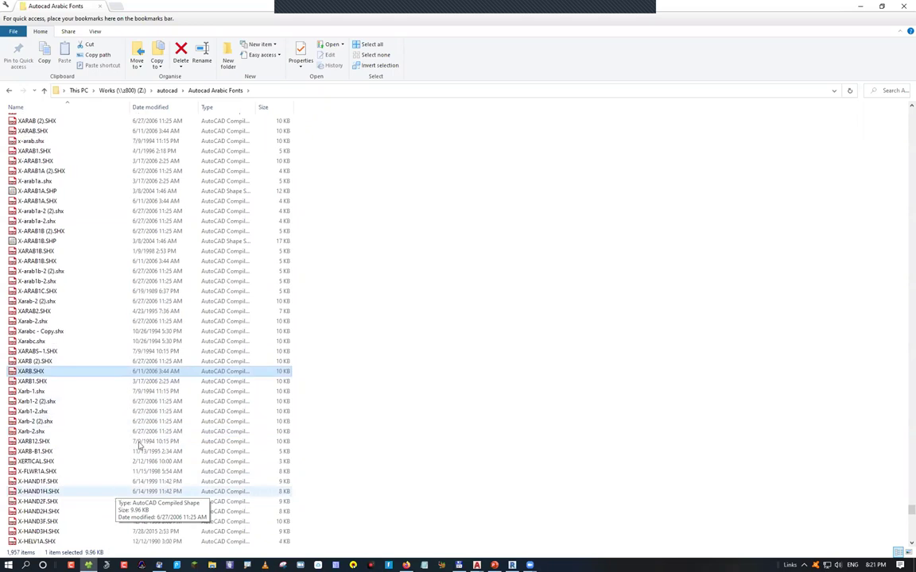
pyautogui.scroll(-1, 170, 382)
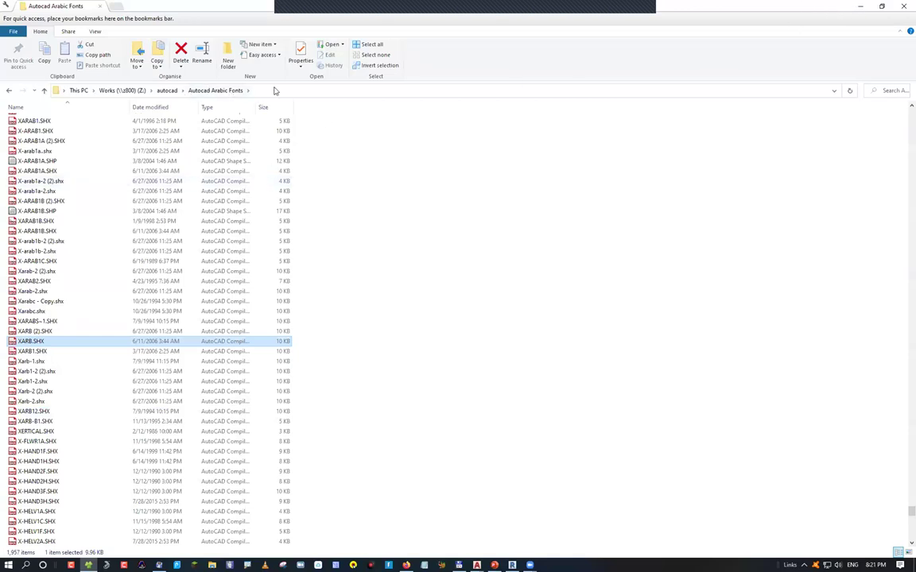
# Navigate File Explorer to C:\Program Files\Autodesk
pyautogui.click(275, 90)
pyautogui.write('c:\\a')
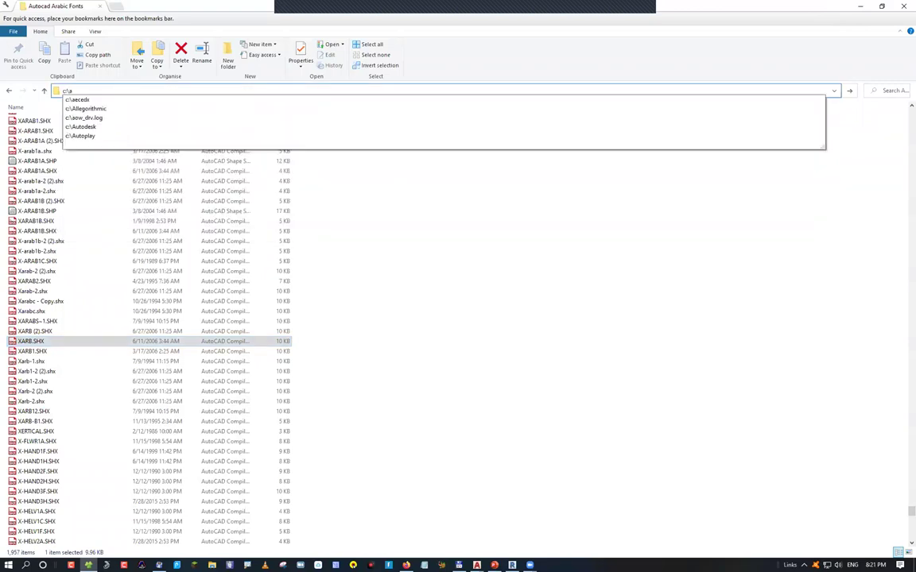
pyautogui.press('BackSpace')
pyautogui.write('prog')
pyautogui.hotkey('ctrl', 'a')
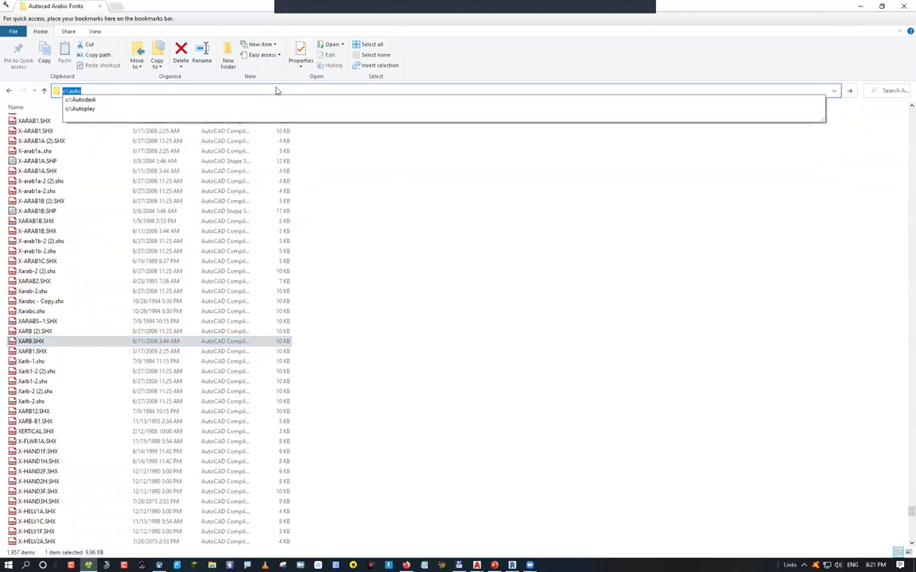
pyautogui.write('prog')
pyautogui.hotkey('ctrl', 'a')
pyautogui.write('c:\\')
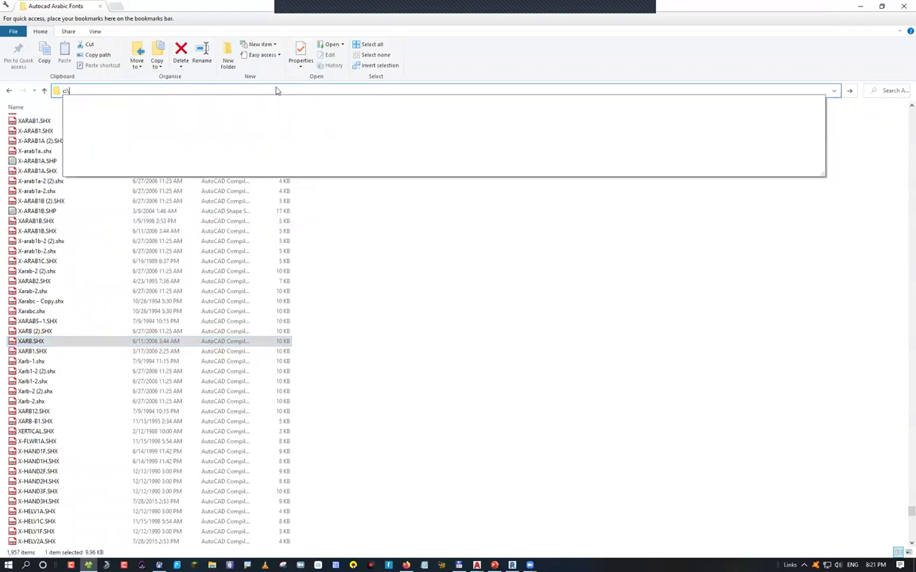
pyautogui.write('prog')
pyautogui.press('Down')
pyautogui.write('\\')
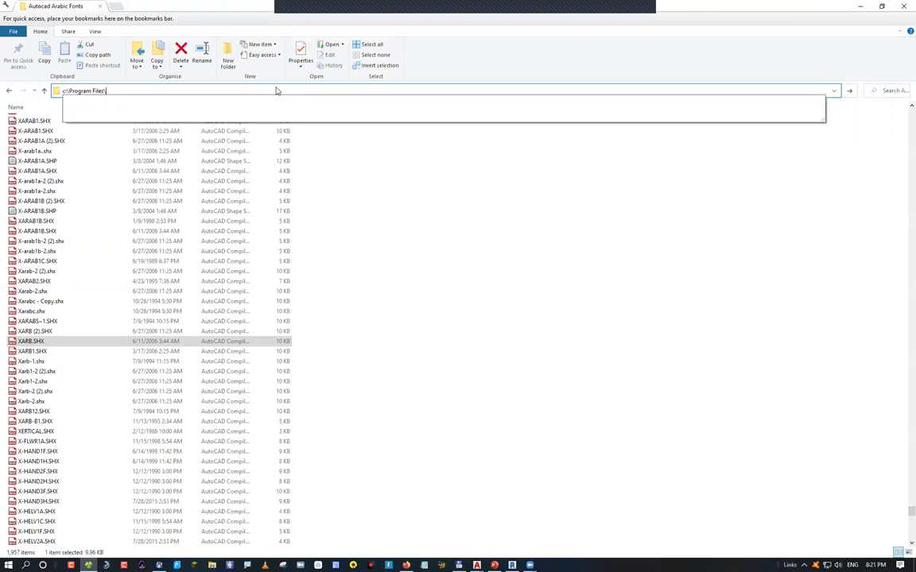
pyautogui.write('au')
pyautogui.press('Down')
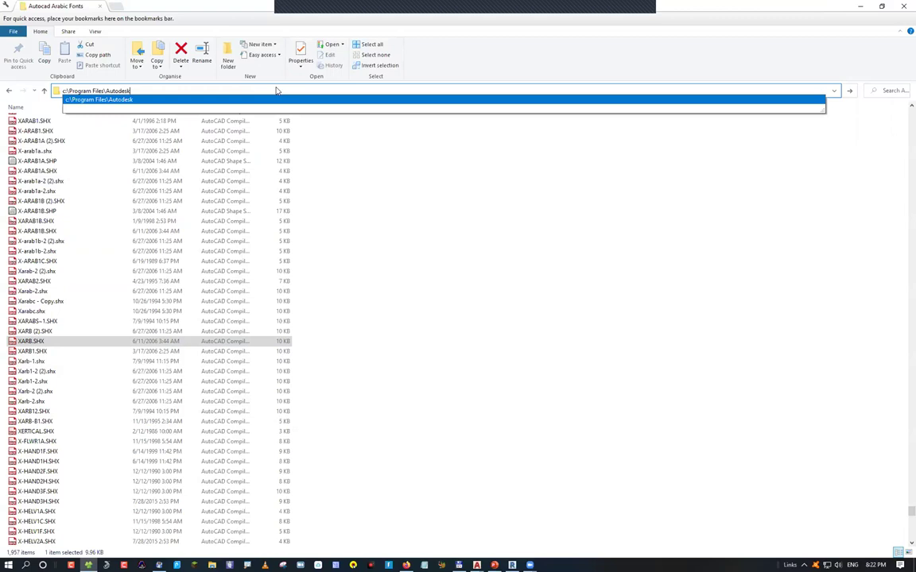
pyautogui.press('Return')
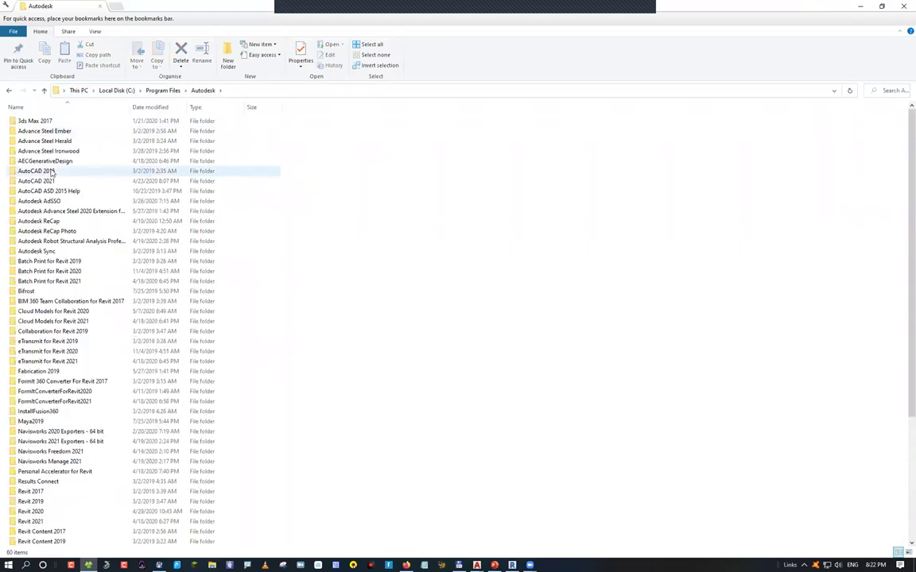
# Check the AutoCAD 2015 Fonts folder, then open the AutoCAD 2021 folder
pyautogui.click(62, 170)
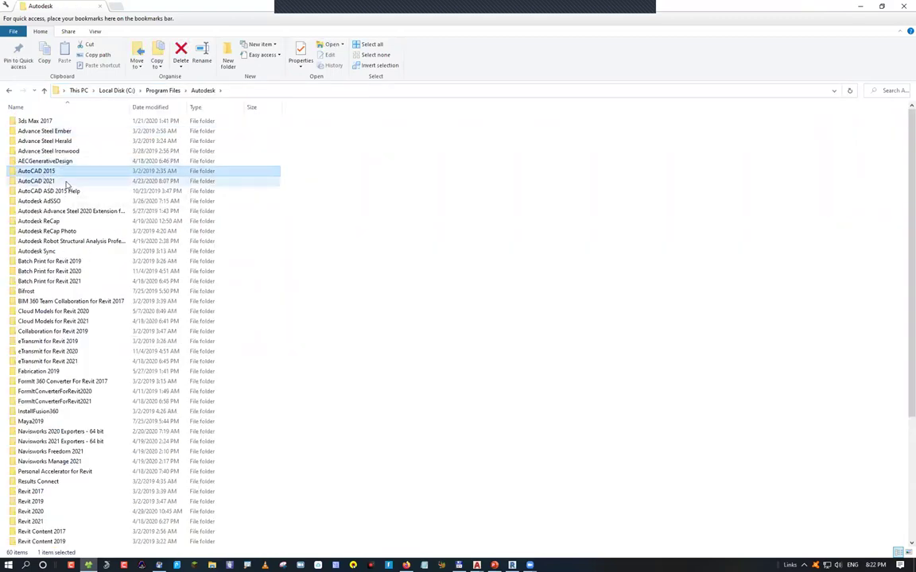
pyautogui.click(65, 182)
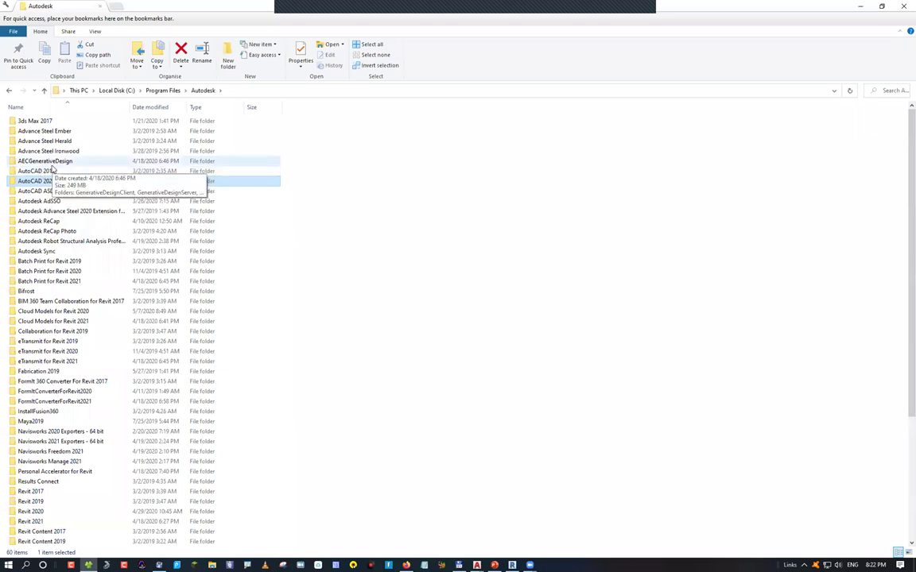
pyautogui.doubleClick(47, 170)
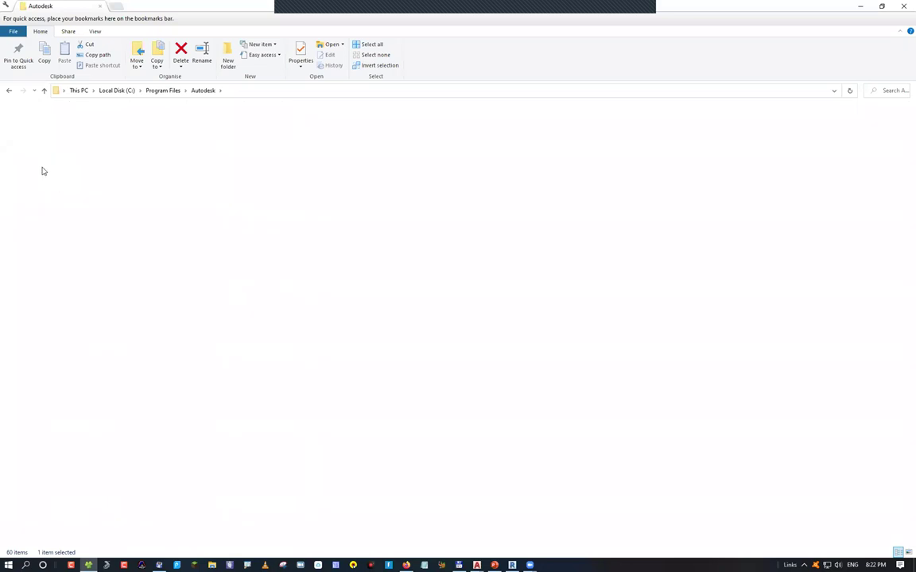
pyautogui.doubleClick(32, 240)
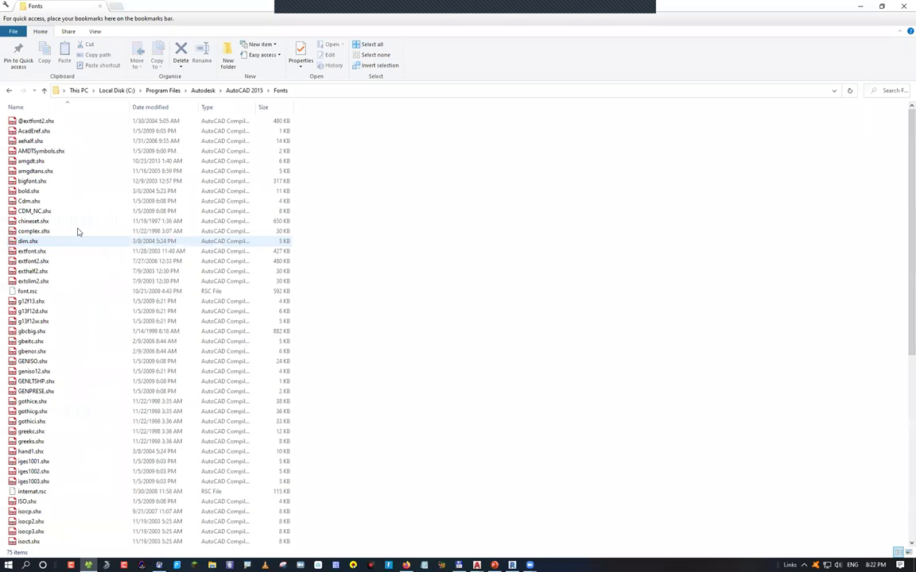
pyautogui.press('BackSpace')
pyautogui.press('BackSpace')
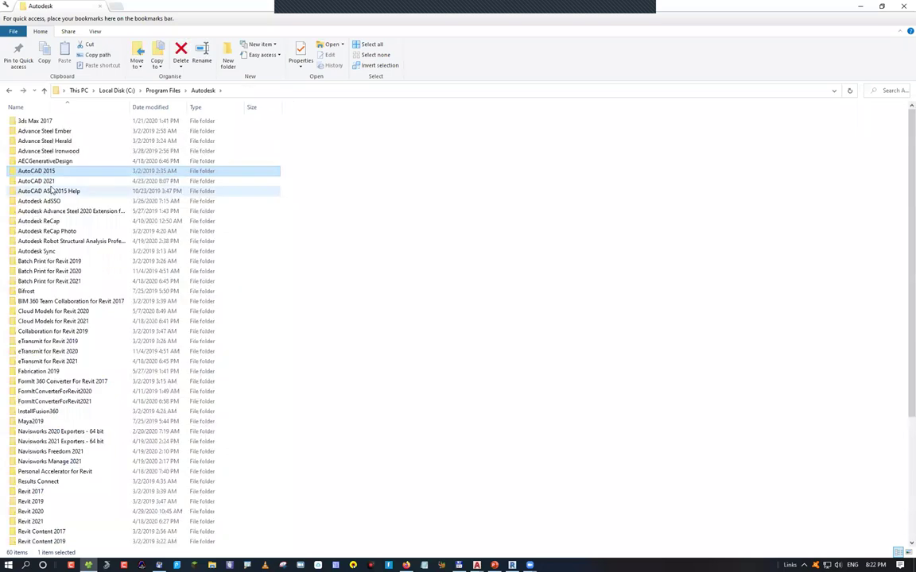
pyautogui.doubleClick(49, 182)
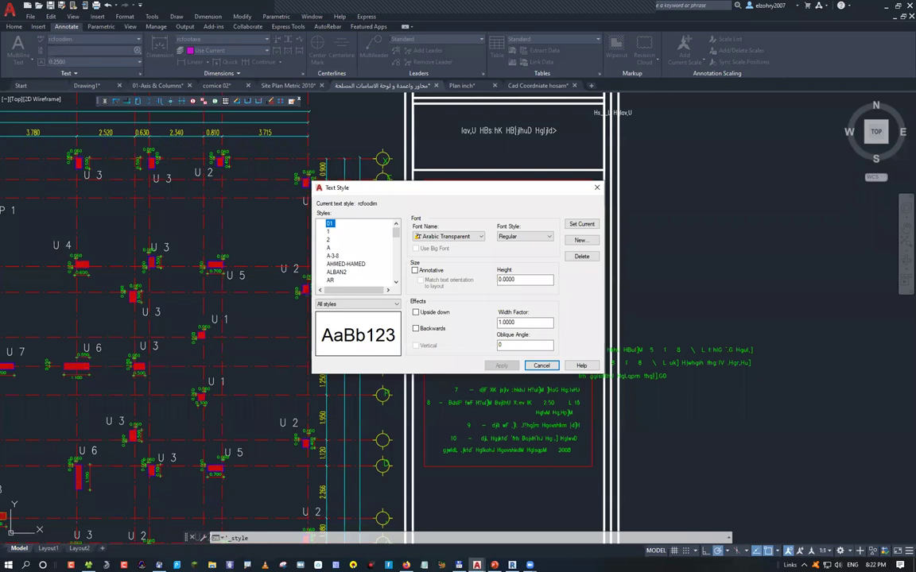
# Close the Text Style dialog and zoom out over the column-plan sheets in model space
pyautogui.press('Escape')
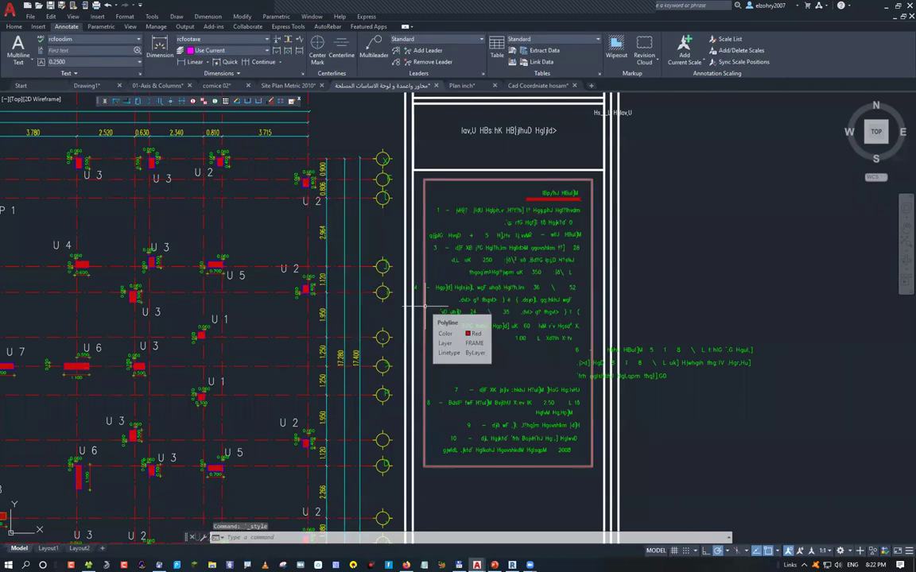
pyautogui.scroll(-6, 457, 330)
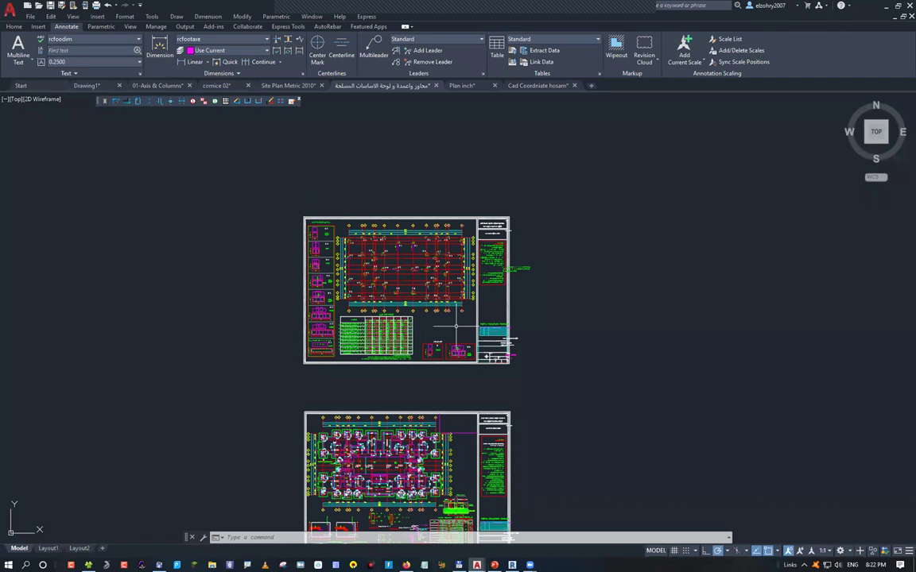
# In Options (OP), remove C:\Program Files\Autodesk\AutoCAD 2021\fonts from Support File Search Path
pyautogui.write('OP')
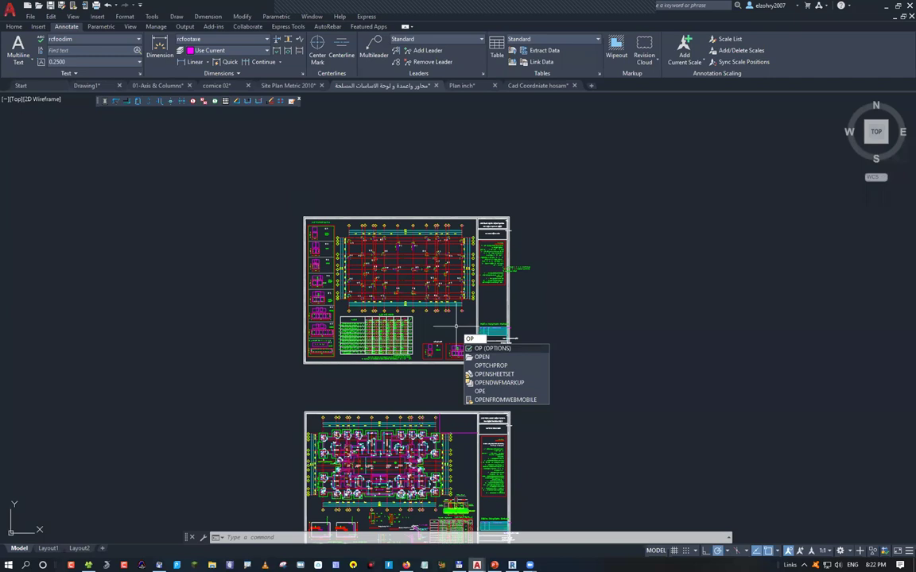
pyautogui.press('Return')
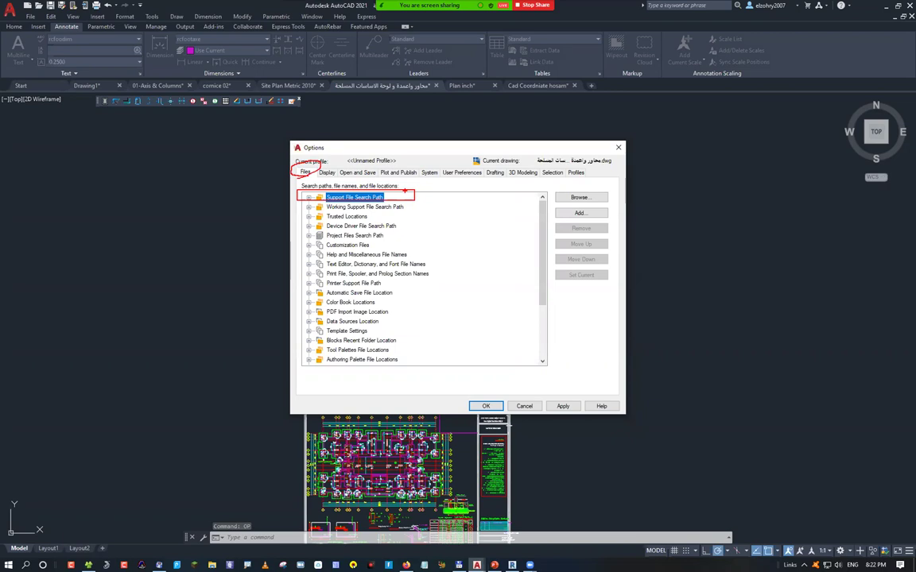
pyautogui.press('Escape')
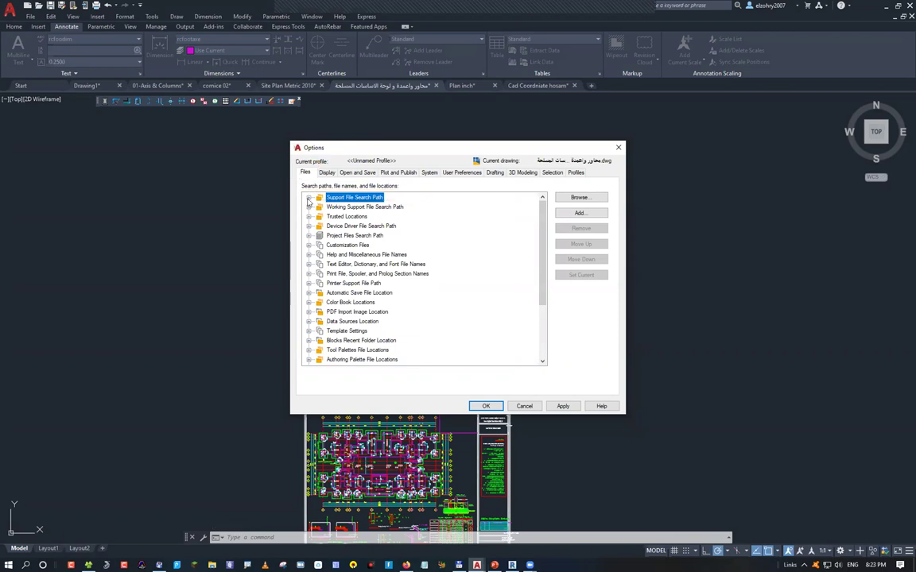
pyautogui.press('Right')
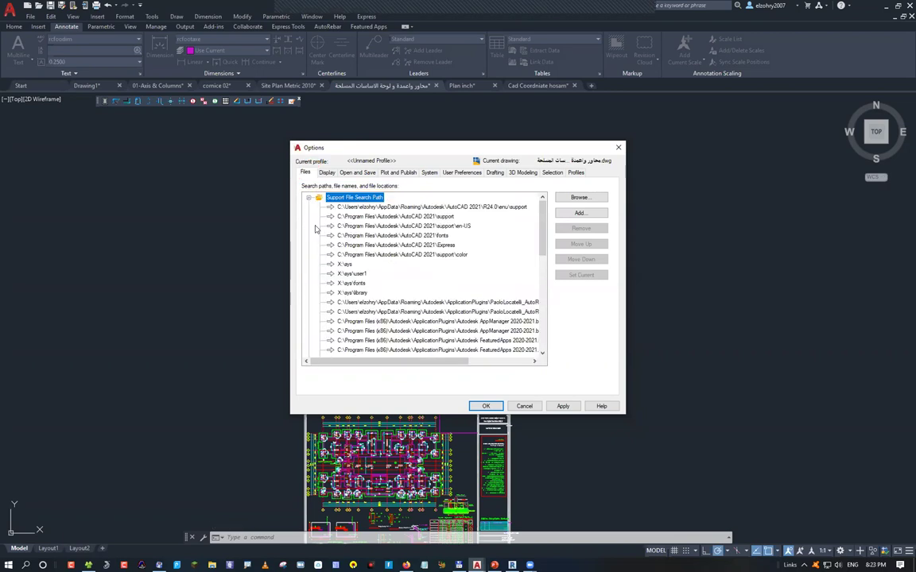
pyautogui.click(438, 237)
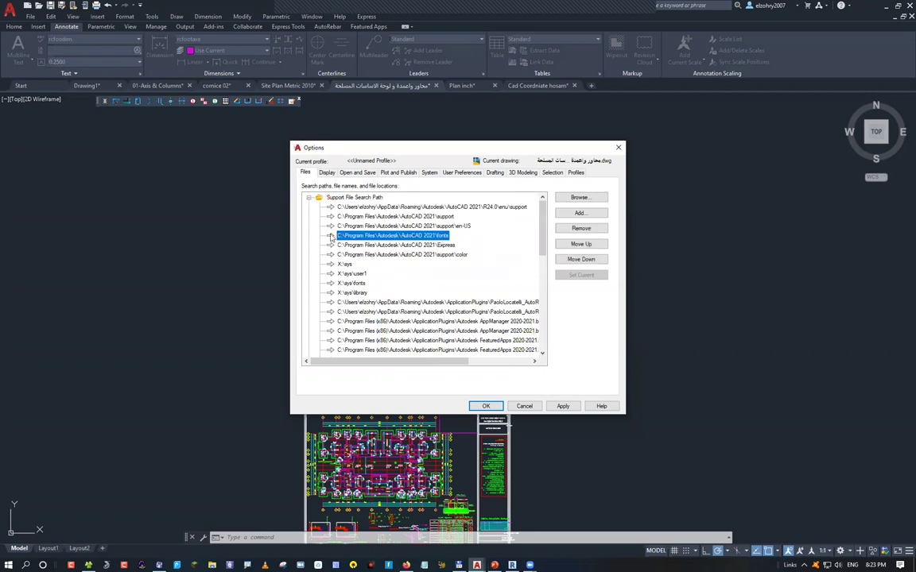
pyautogui.click(572, 230)
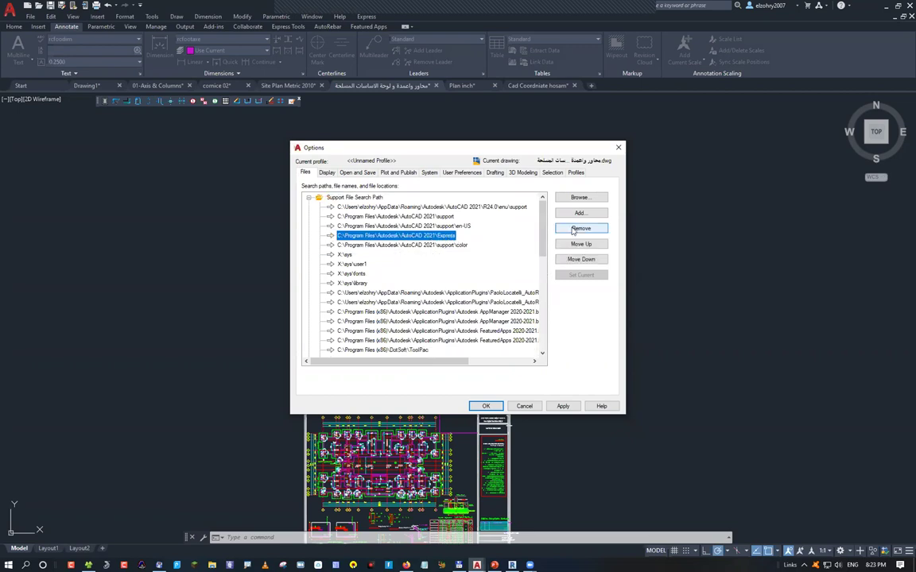
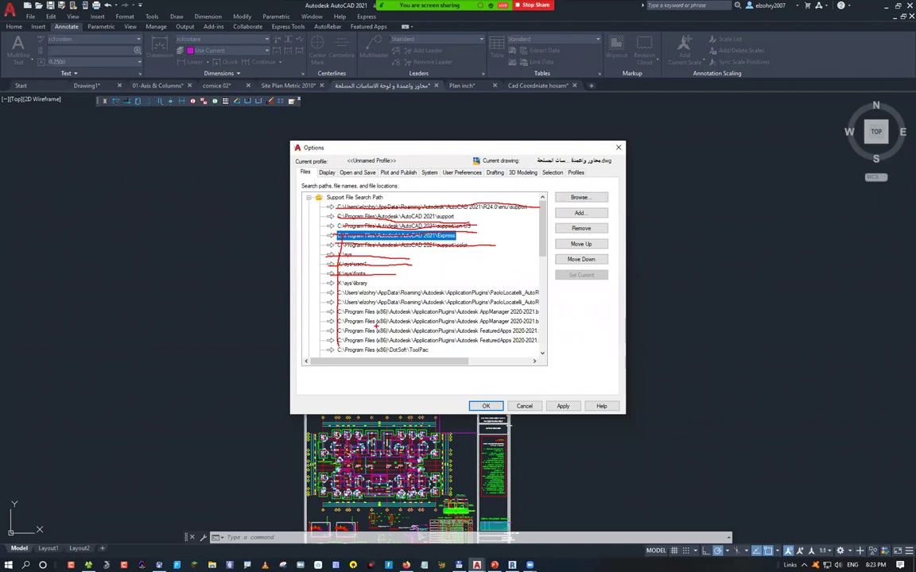
# Add a new support path entry pointing to the Z:\autocad\Autocad Arabic Fonts folder
pyautogui.click(580, 213)
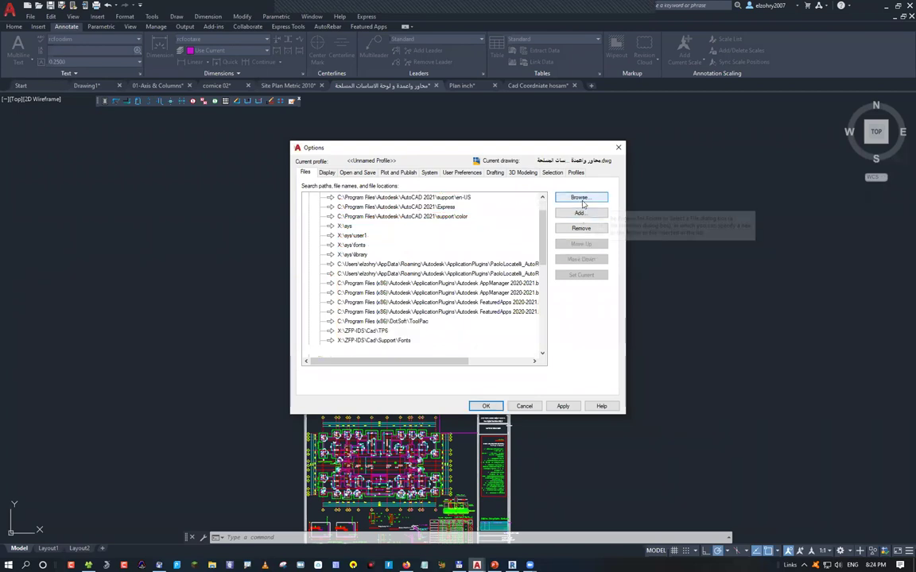
pyautogui.click(582, 199)
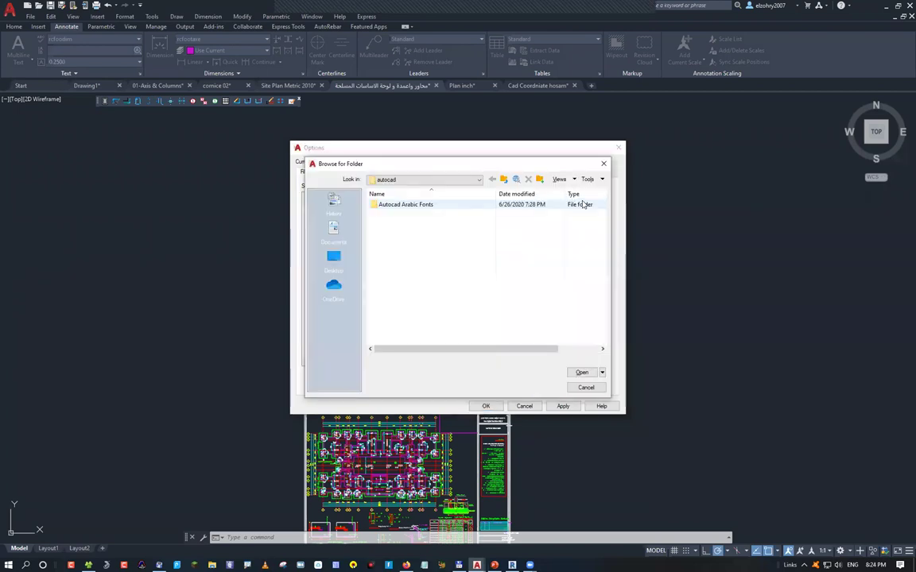
pyautogui.click(427, 181)
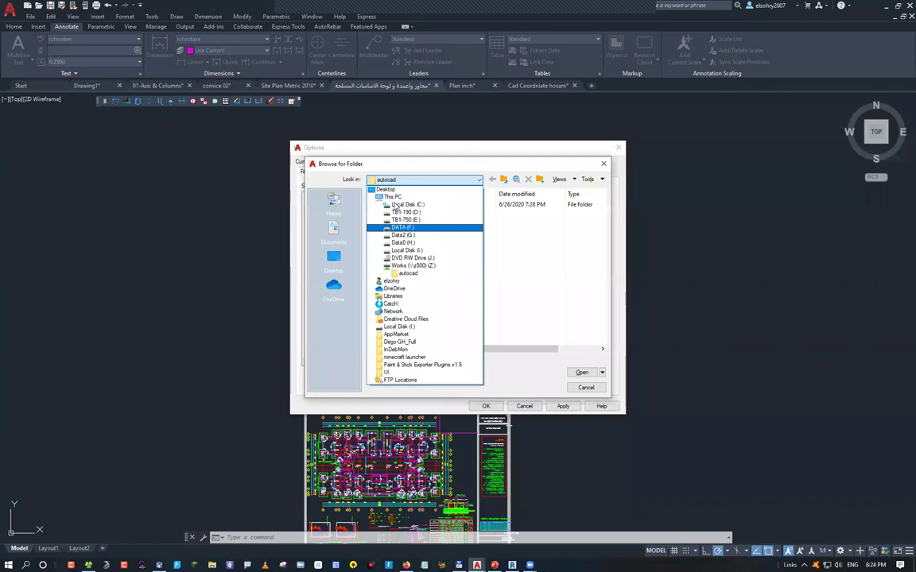
pyautogui.click(583, 373)
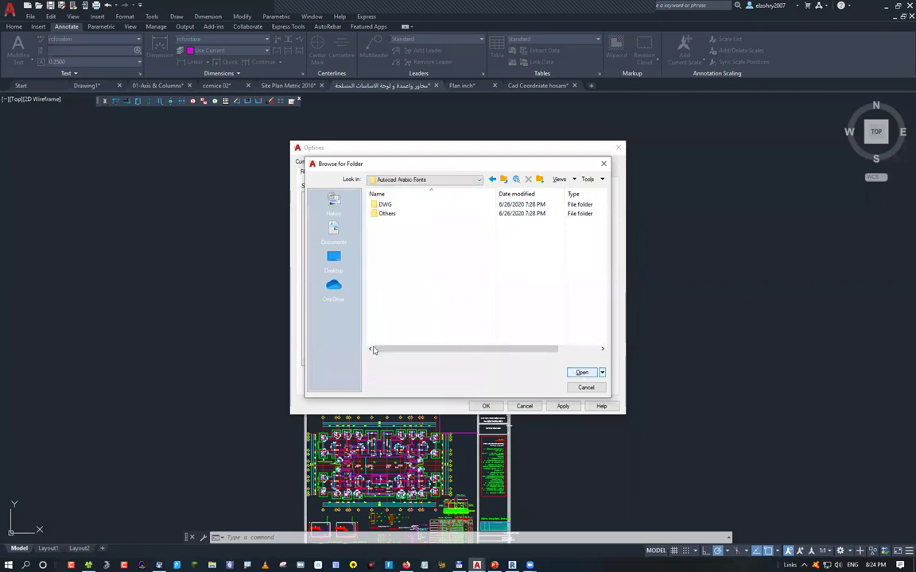
pyautogui.press('Return')
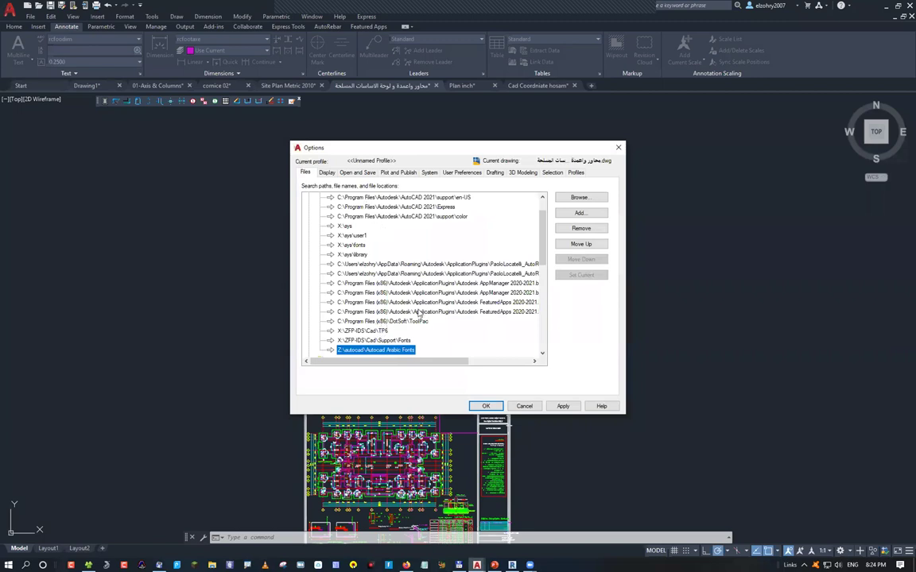
# Select the new Autocad Arabic Fonts entry in the support path list, leaving its text unchanged
pyautogui.scroll(-1, 419, 313)
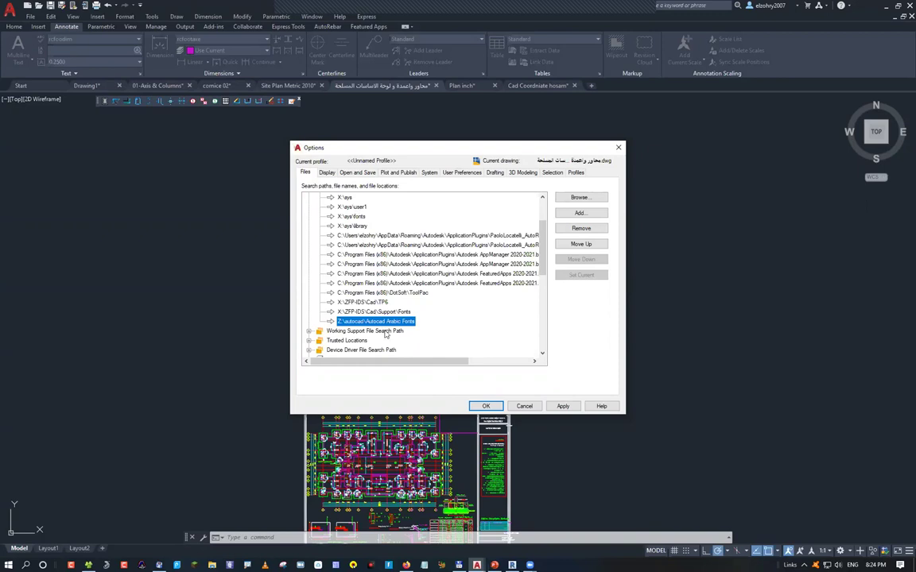
pyautogui.scroll(2, 389, 357)
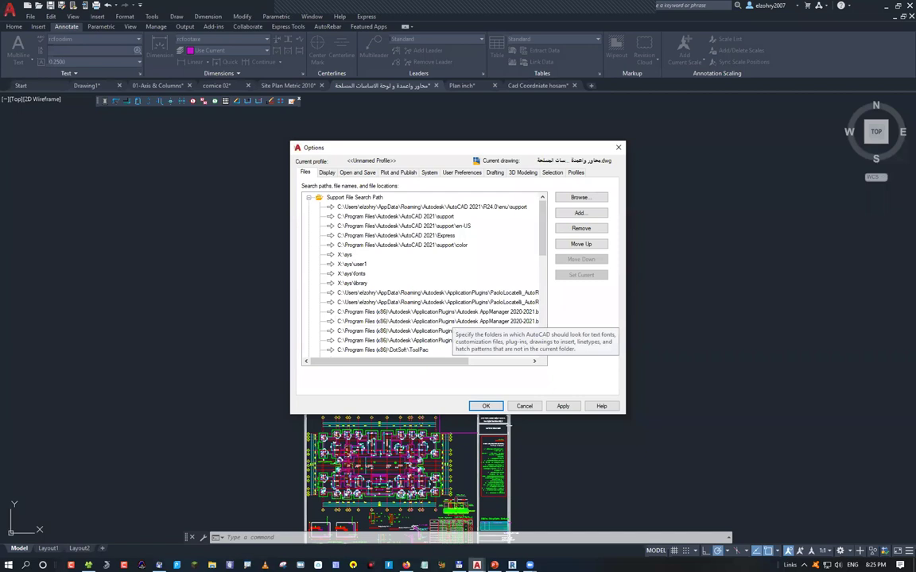
pyautogui.scroll(-2, 384, 318)
pyautogui.click(383, 321)
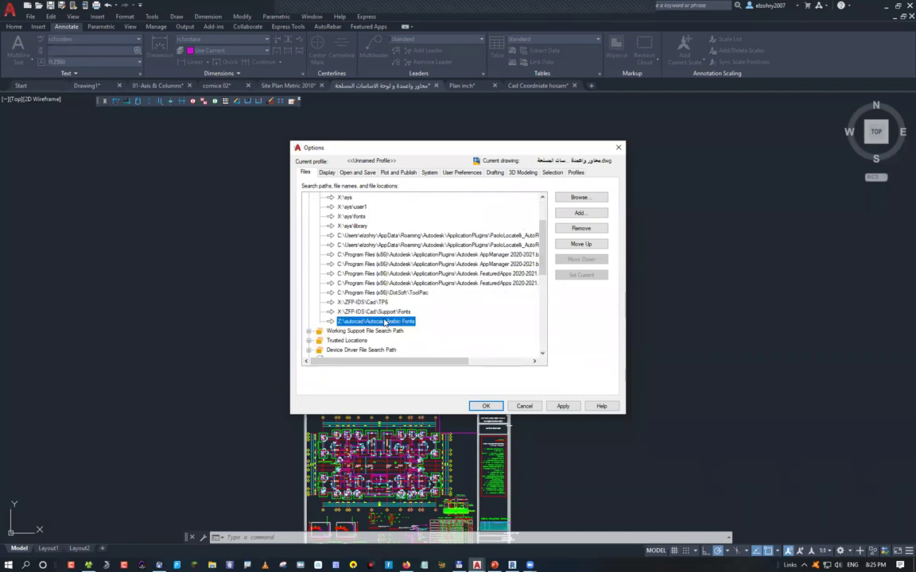
pyautogui.click(384, 322)
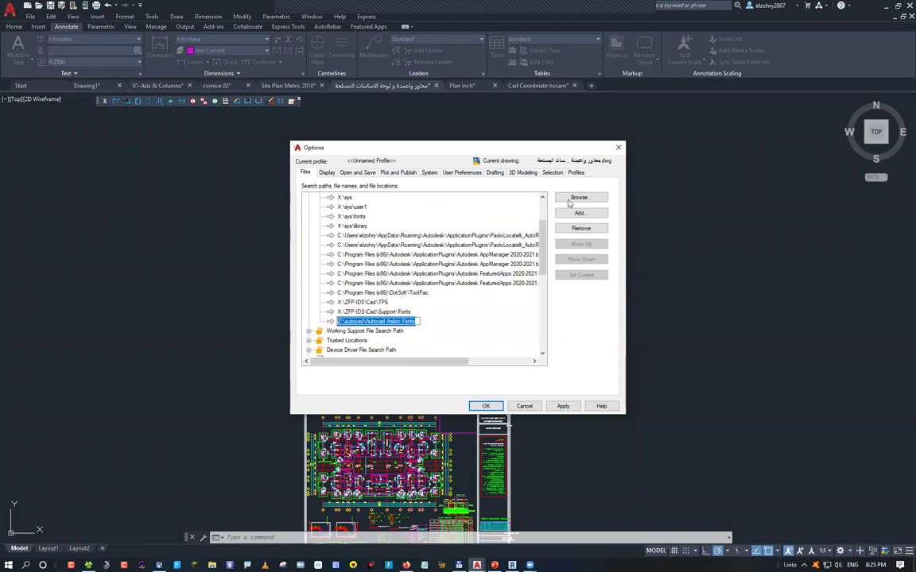
pyautogui.press('Escape')
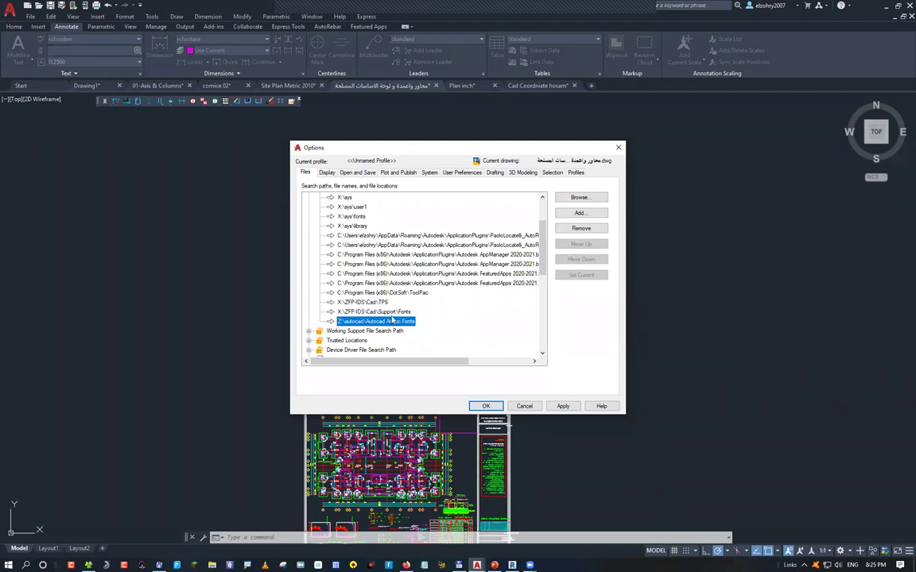
pyautogui.click(573, 246)
# Move the Arabic Fonts path up past X:\ays to the top of the list
pyautogui.click(573, 245)
pyautogui.click(573, 245)
pyautogui.click(573, 245)
pyautogui.click(573, 244)
pyautogui.click(573, 245)
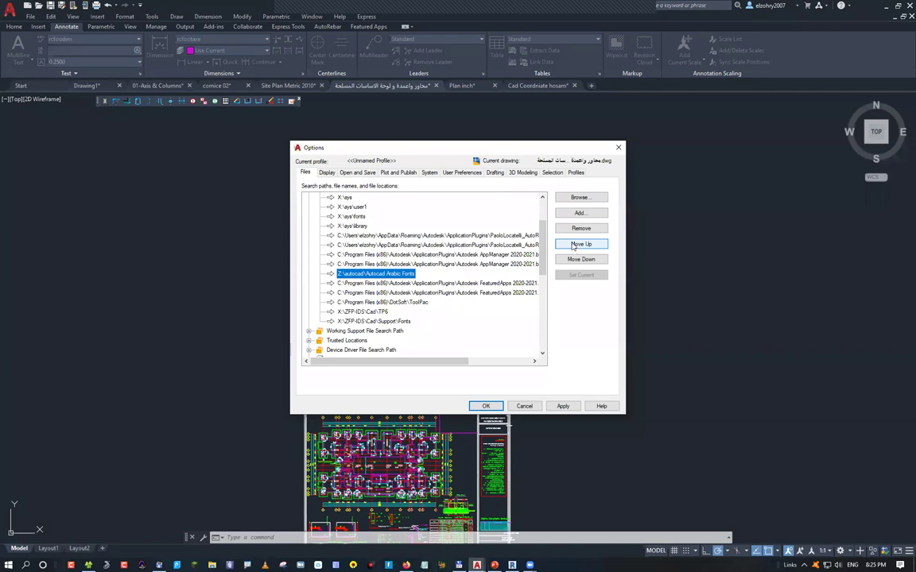
pyautogui.click(573, 245)
pyautogui.click(573, 245)
pyautogui.click(573, 245)
pyautogui.click(573, 245)
pyautogui.click(573, 245)
pyautogui.click(573, 245)
pyautogui.click(573, 244)
pyautogui.scroll(2, 544, 236)
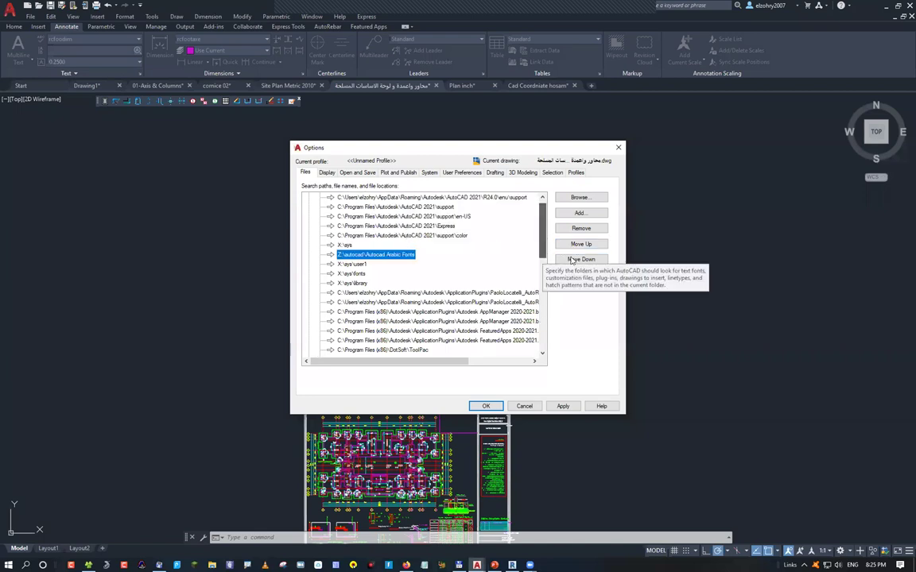
pyautogui.scroll(1, 544, 236)
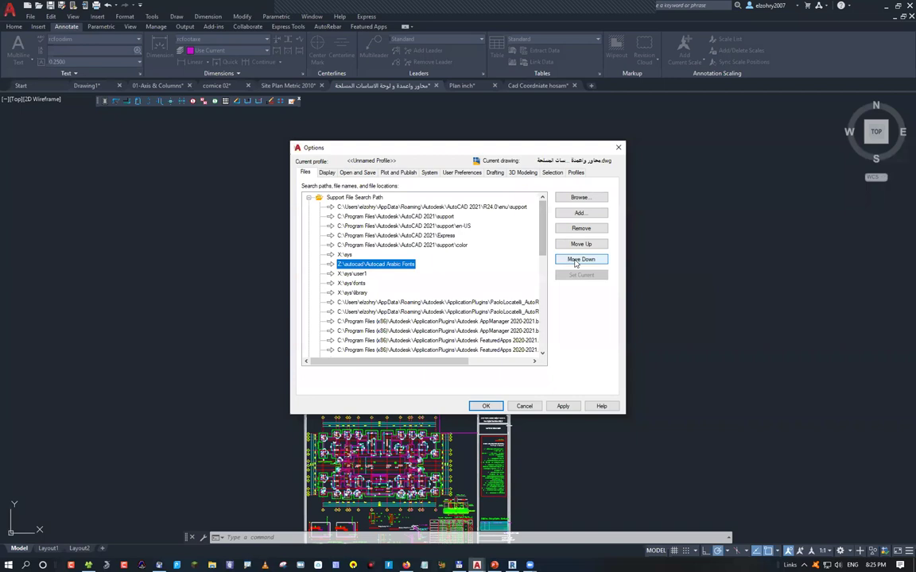
pyautogui.click(578, 245)
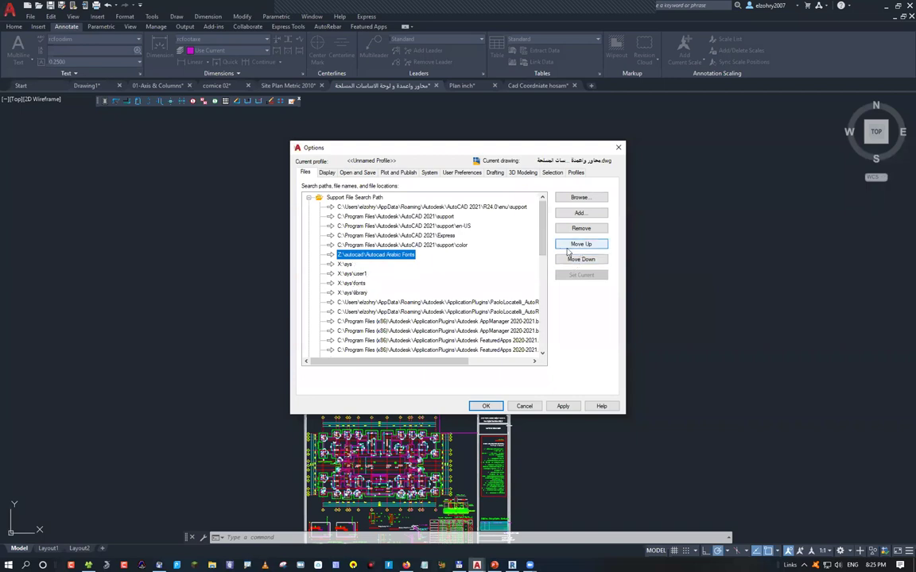
pyautogui.click(578, 245)
pyautogui.click(578, 245)
pyautogui.click(578, 245)
pyautogui.click(578, 245)
pyautogui.click(577, 245)
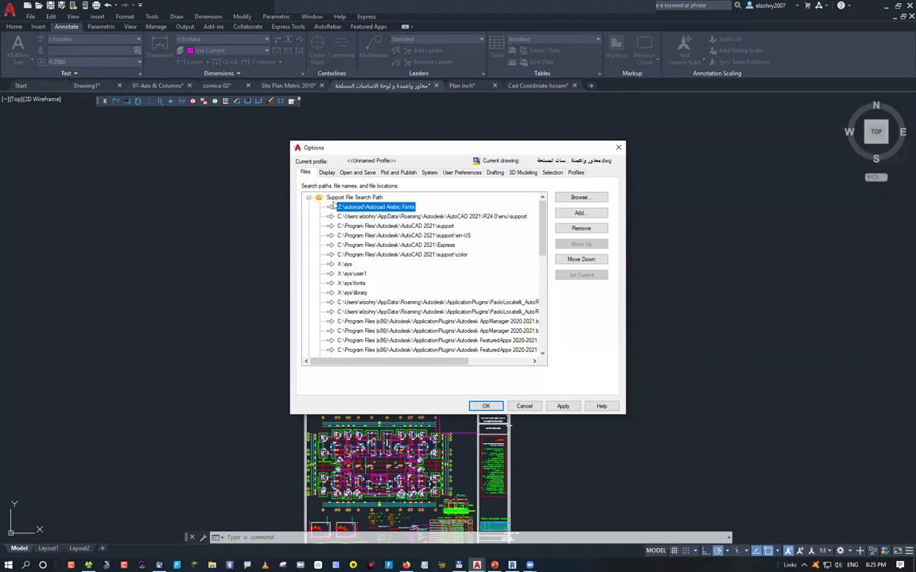
# Accept the Options changes and quit AutoCAD, discarding changes to every open drawing
pyautogui.click(485, 406)
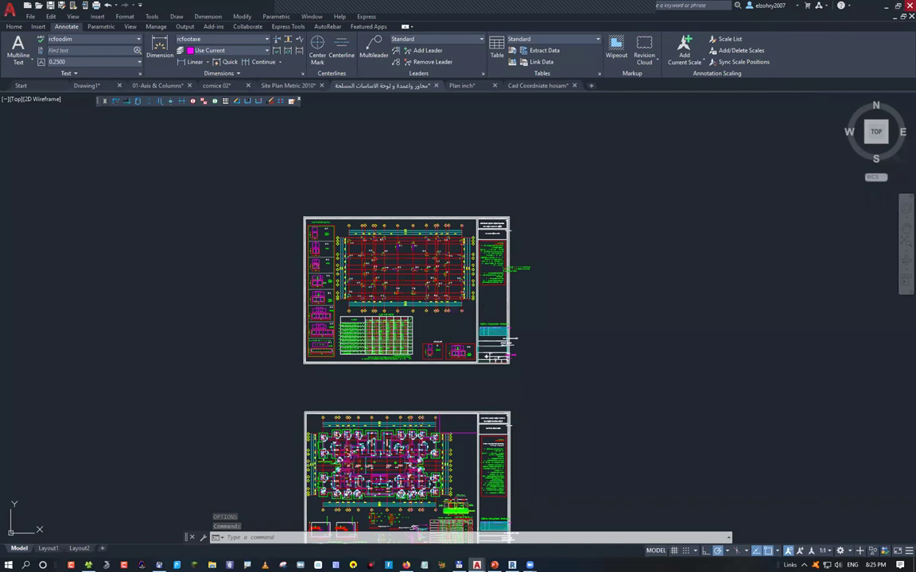
pyautogui.click(910, 6)
pyautogui.click(467, 304)
pyautogui.click(477, 306)
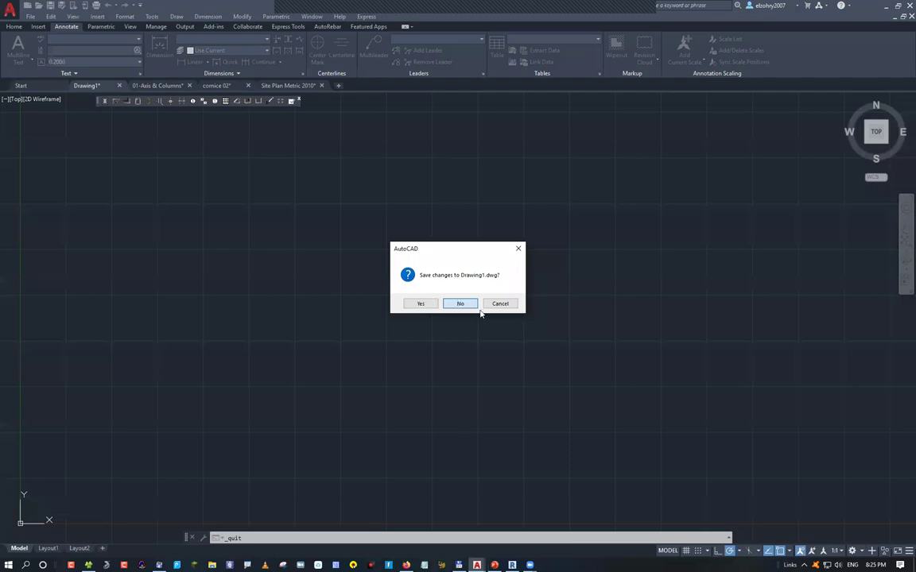
pyautogui.click(474, 307)
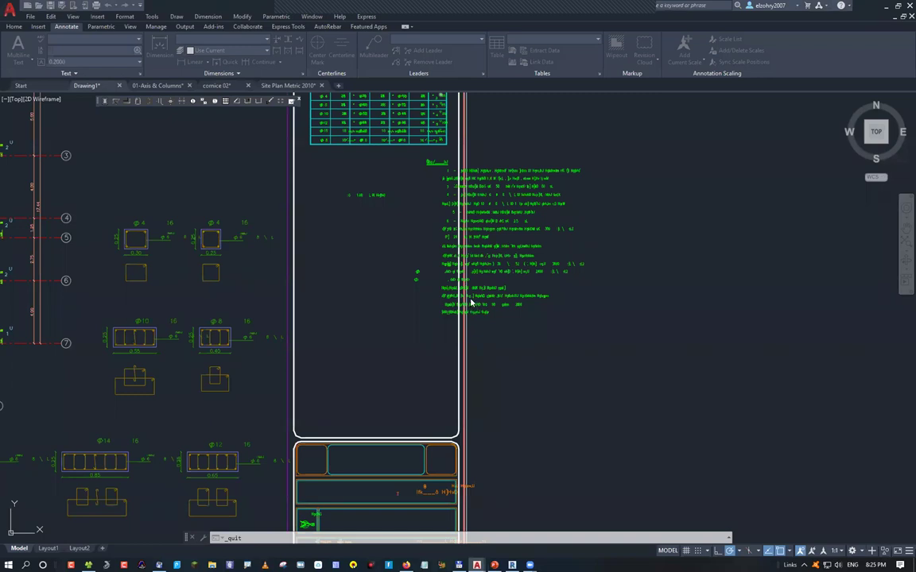
pyautogui.click(472, 303)
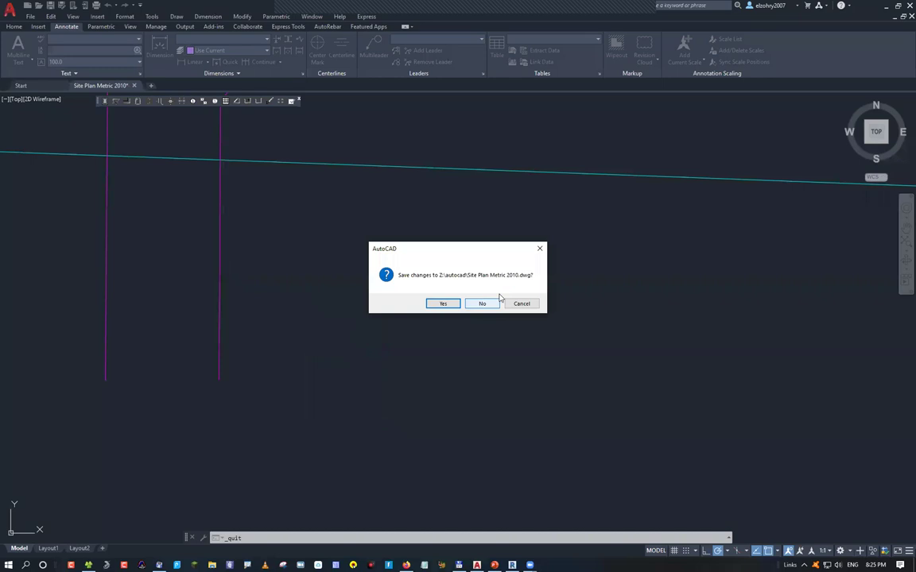
pyautogui.click(499, 299)
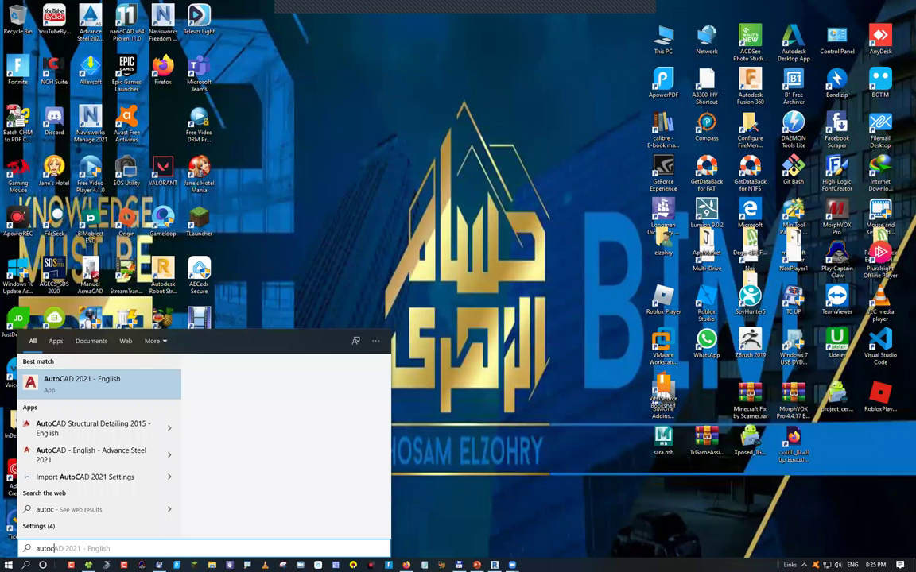
# Launch AutoCAD 2021 - English from the Start menu search results
pyautogui.press('Return')
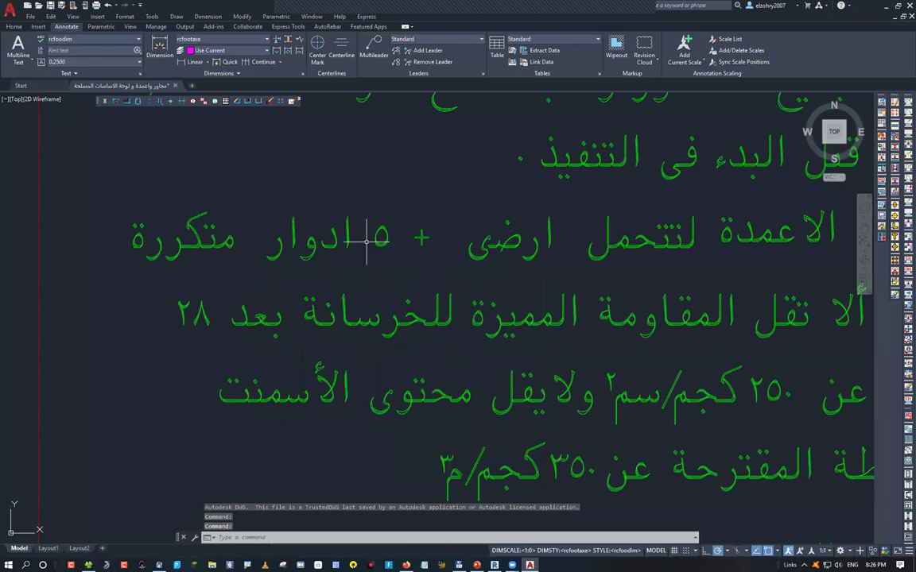
pyautogui.scroll(5, 366, 237)
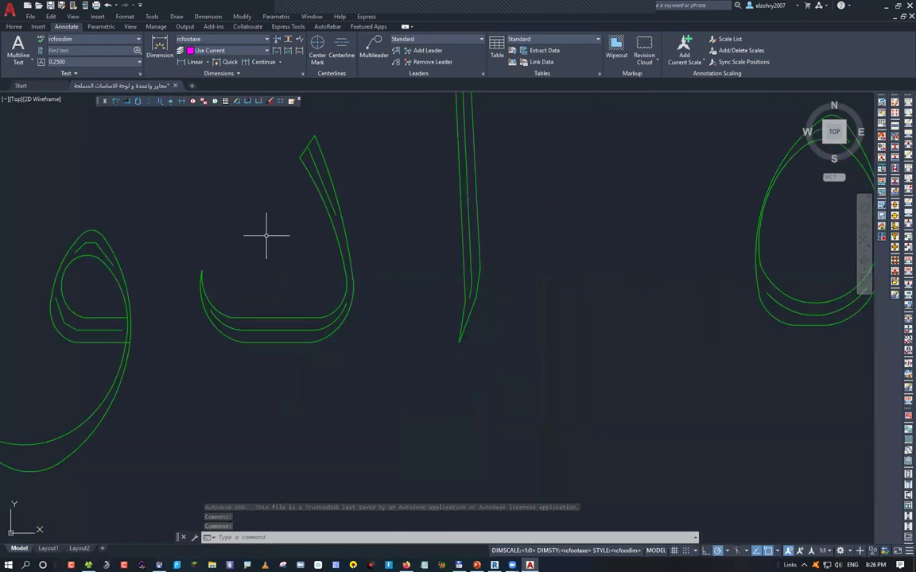
pyautogui.scroll(-5, 266, 235)
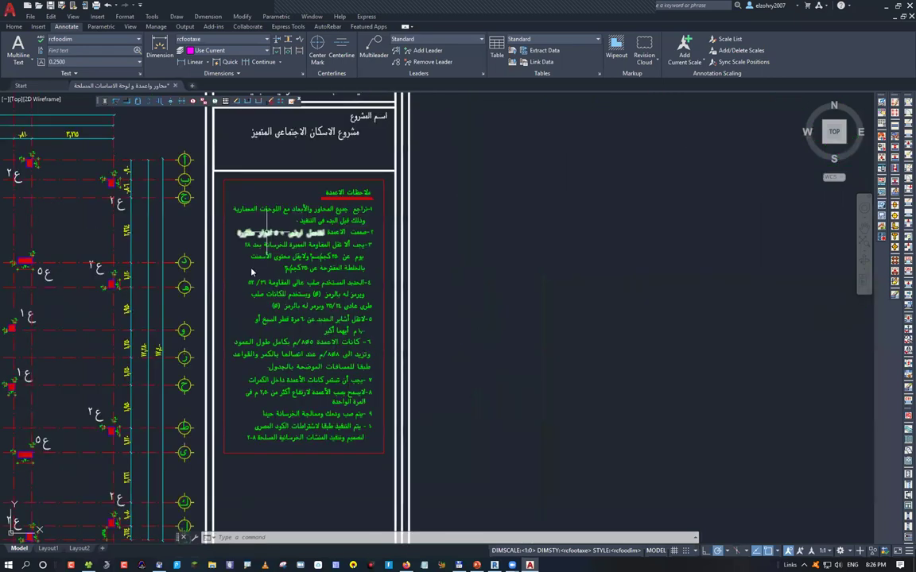
pyautogui.scroll(2, 251, 272)
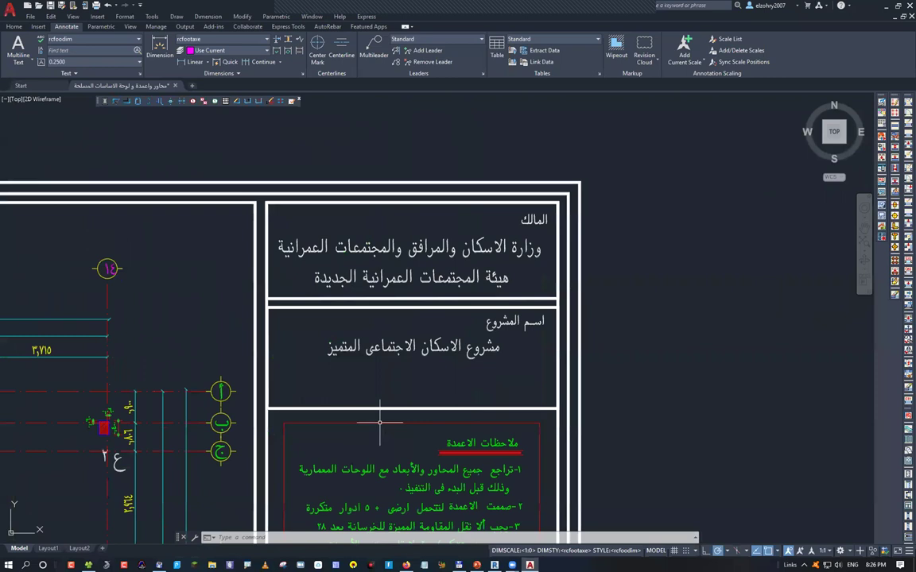
pyautogui.scroll(-5, 379, 421)
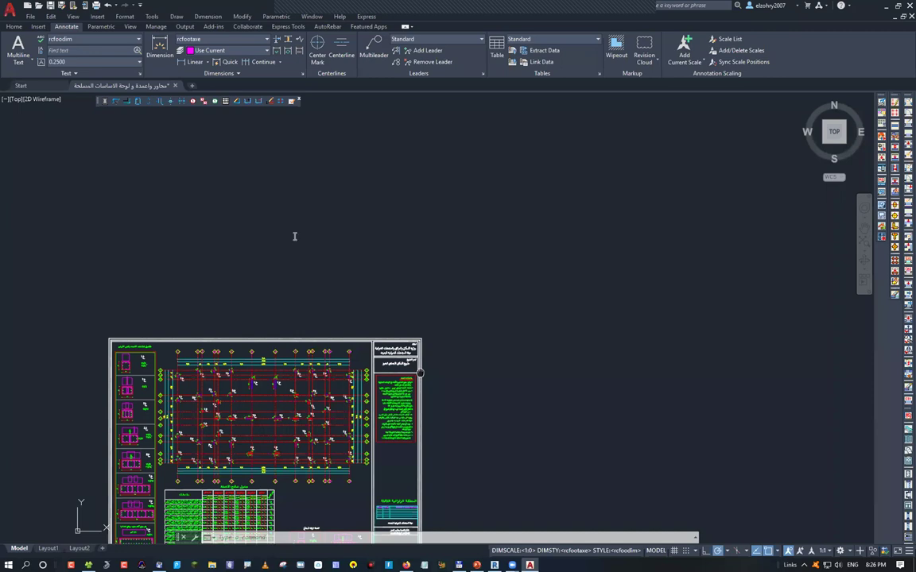
# Create an MText box above the foundation plan sheet and paste the Arabic line into it
pyautogui.write('mt')
pyautogui.press('Return')
pyautogui.click(294, 236)
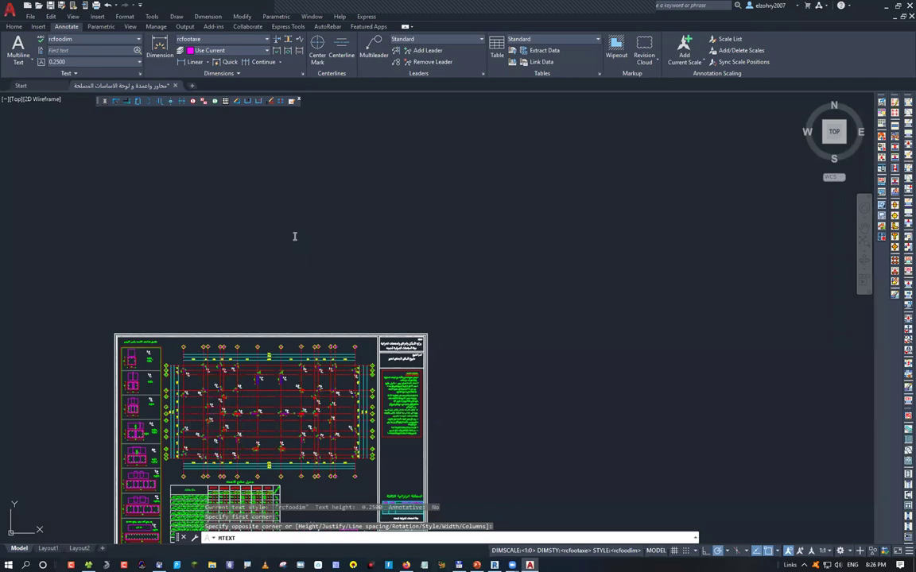
pyautogui.click(279, 261)
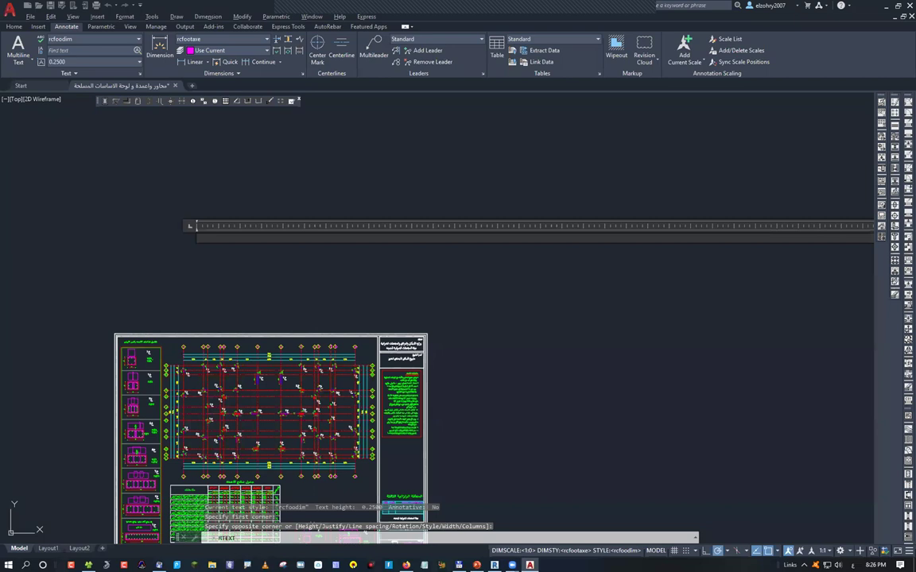
pyautogui.hotkey('ctrl', 'v')
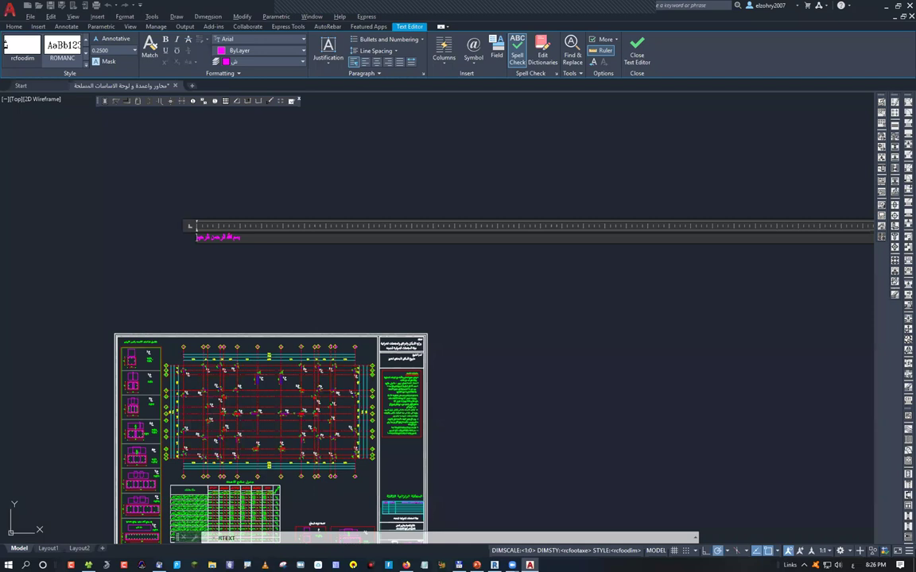
pyautogui.click(358, 290)
pyautogui.scroll(5, 358, 290)
pyautogui.scroll(-3, 307, 241)
pyautogui.click(307, 241)
# Move the Arabic text down to just above the sheet
pyautogui.write('m')
pyautogui.press('Return')
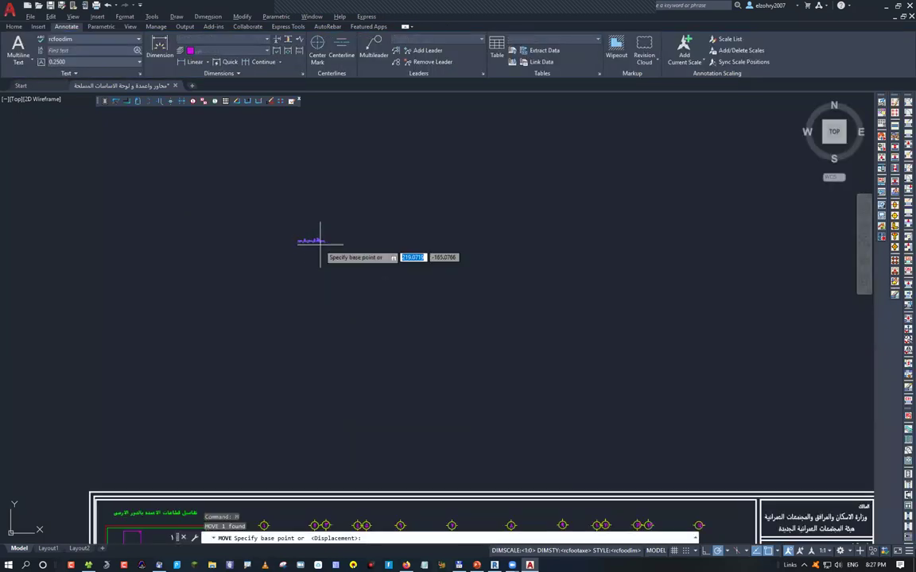
pyautogui.click(320, 241)
pyautogui.click(498, 472)
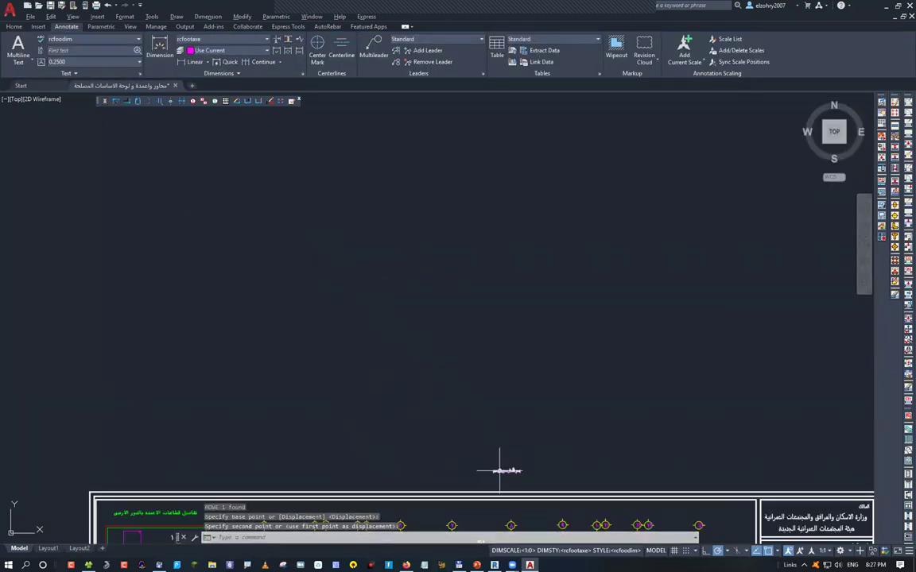
pyautogui.scroll(5, 500, 470)
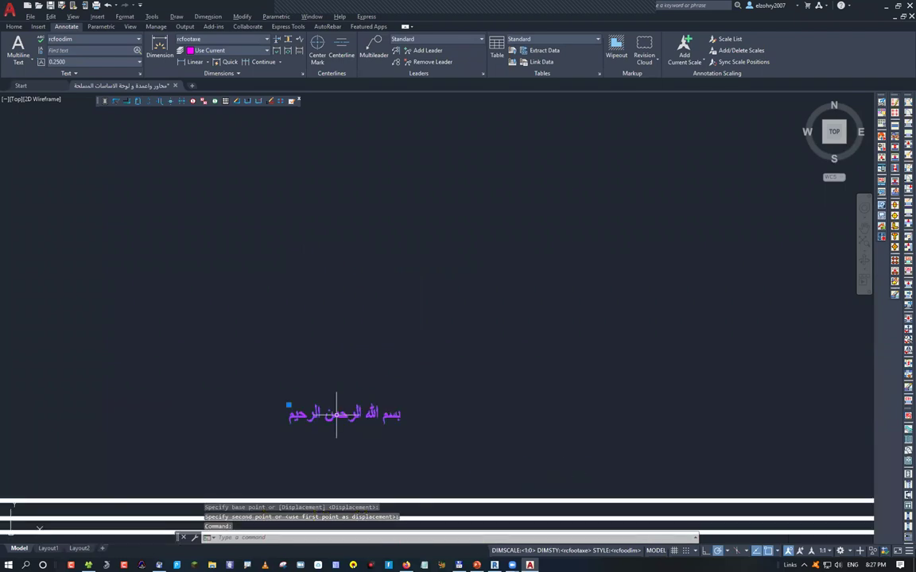
# Try scaling the Arabic heading with SC, undoing the unwanted results
pyautogui.write('sc')
pyautogui.press('Return')
pyautogui.click(341, 410)
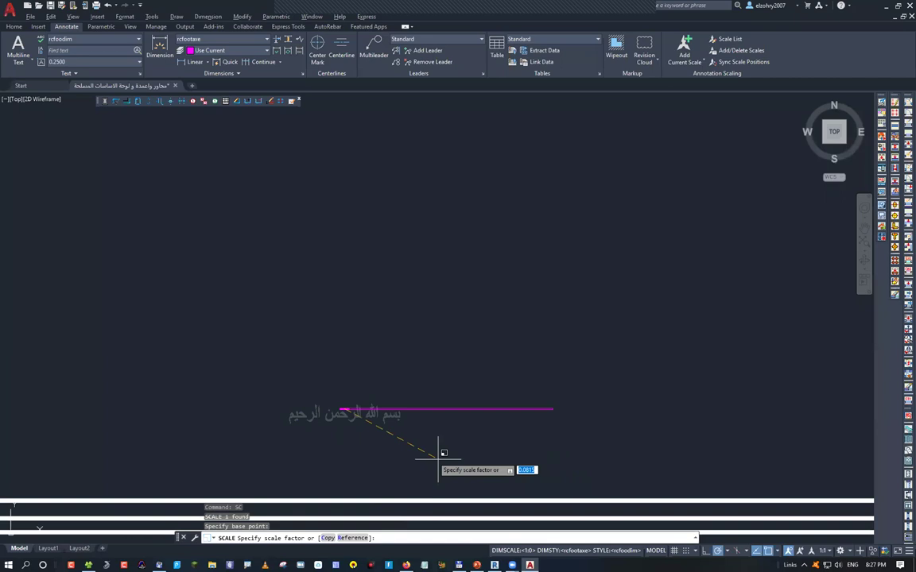
pyautogui.click(351, 445)
pyautogui.hotkey('ctrl', 'z')
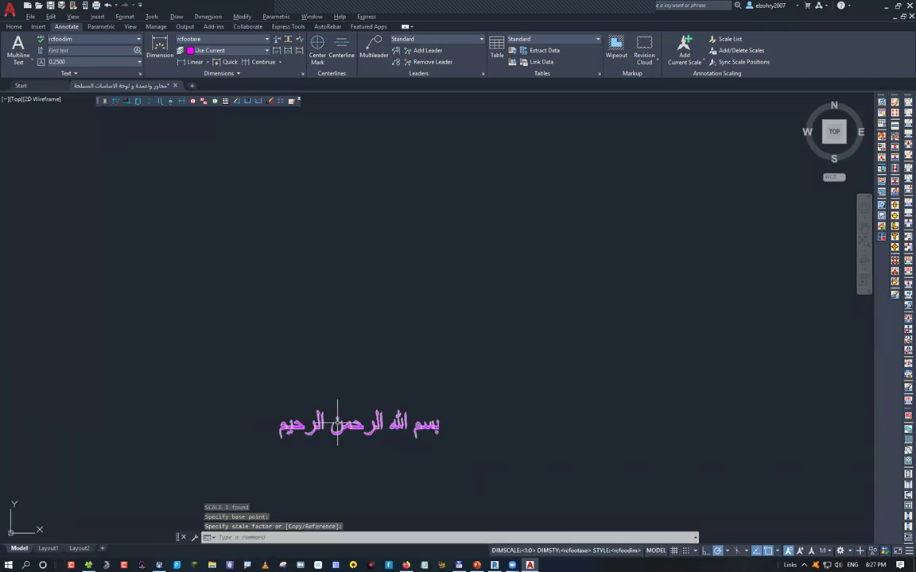
pyautogui.click(356, 392)
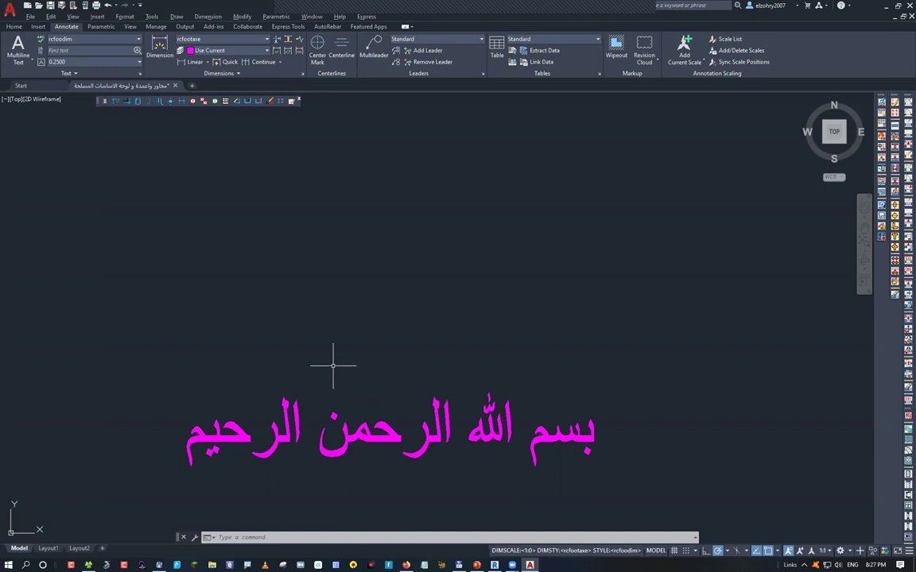
pyautogui.scroll(-5, 334, 370)
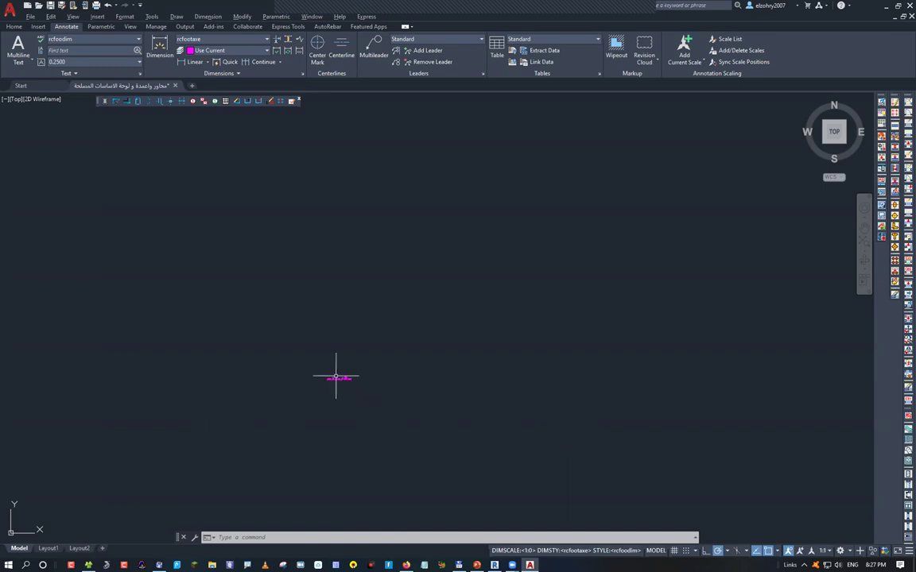
pyautogui.scroll(-3, 335, 377)
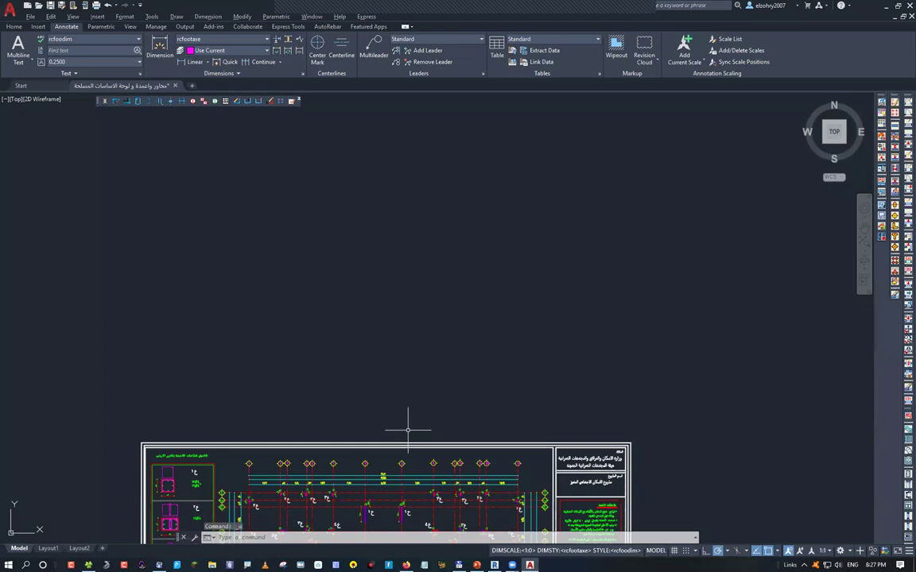
pyautogui.hotkey('ctrl', 'z')
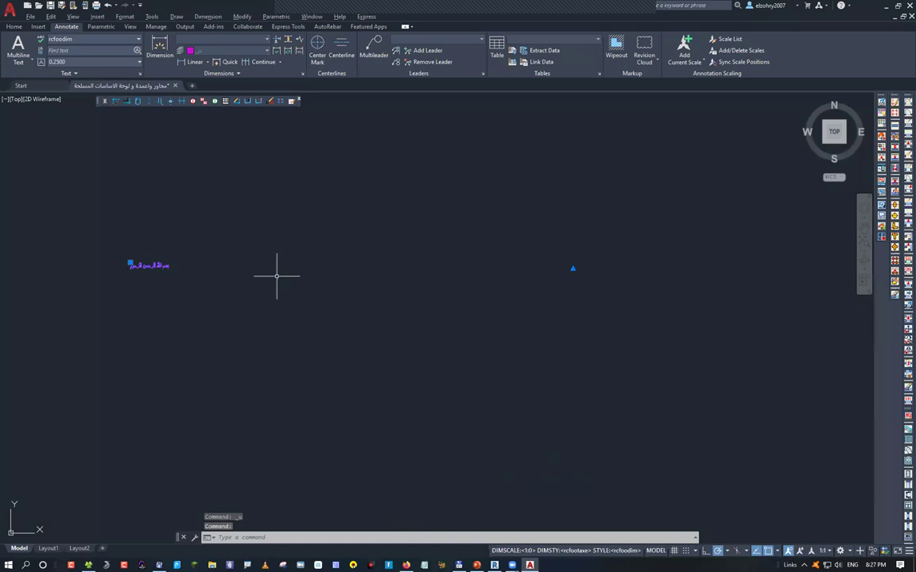
# Rescale the Arabic heading with SC to its new size
pyautogui.write('SC')
pyautogui.press('Return')
pyautogui.click(223, 285)
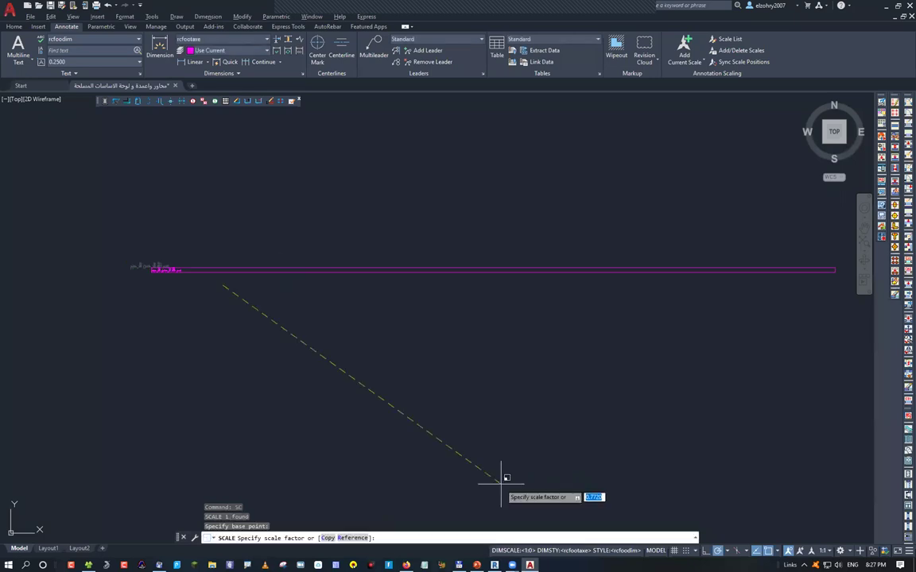
pyautogui.scroll(-3, 367, 317)
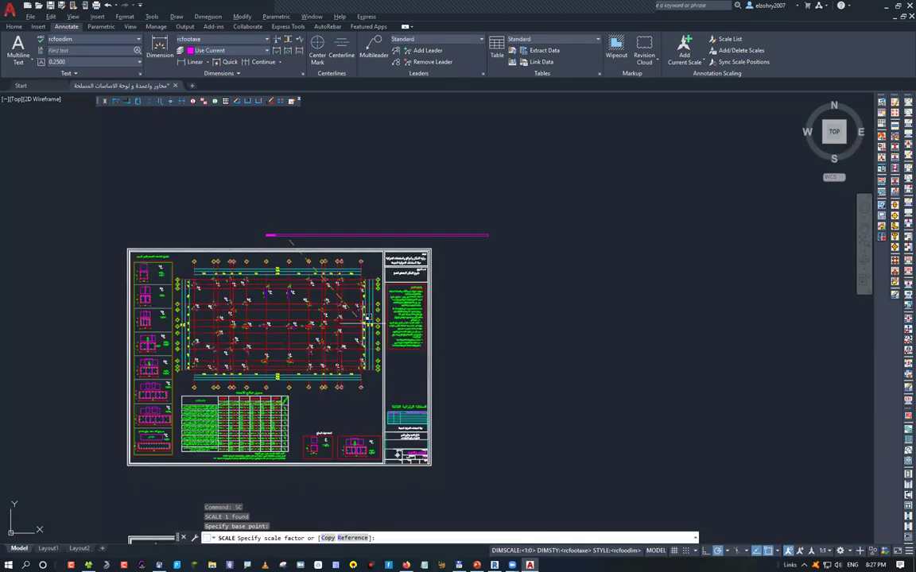
pyautogui.scroll(-6, 368, 317)
pyautogui.click(541, 453)
pyautogui.scroll(8, 244, 249)
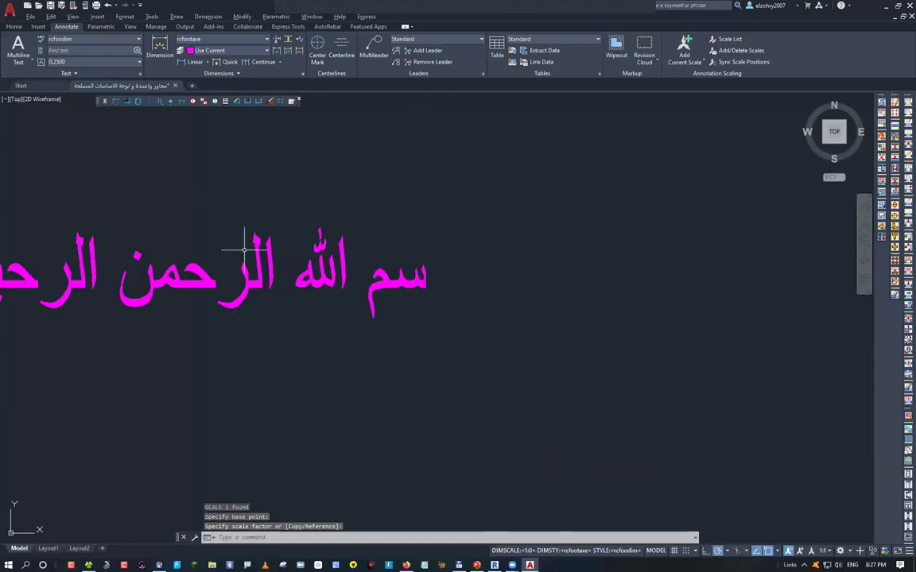
# Reselect the Arabic heading text after clearing other selections
pyautogui.click(244, 249)
pyautogui.press('Escape')
pyautogui.press('Escape')
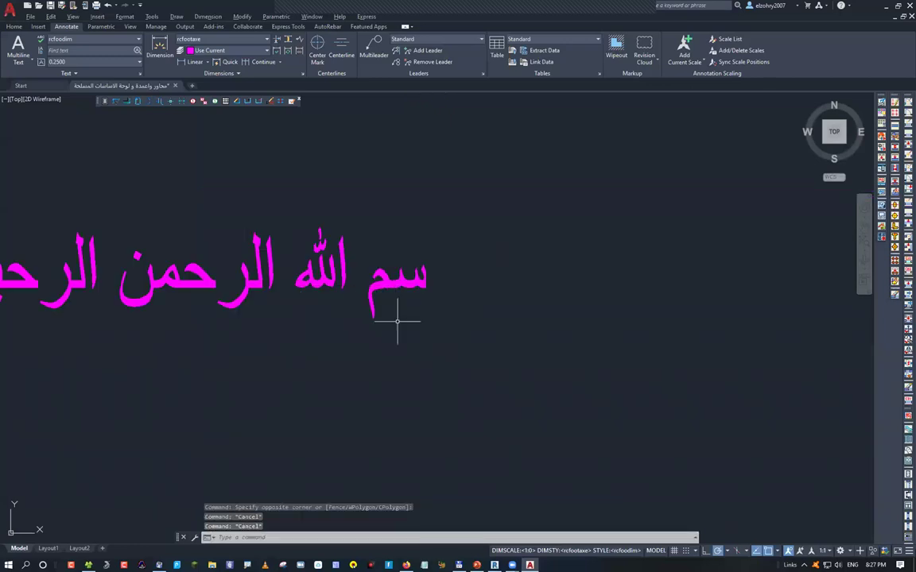
pyautogui.scroll(-6, 329, 291)
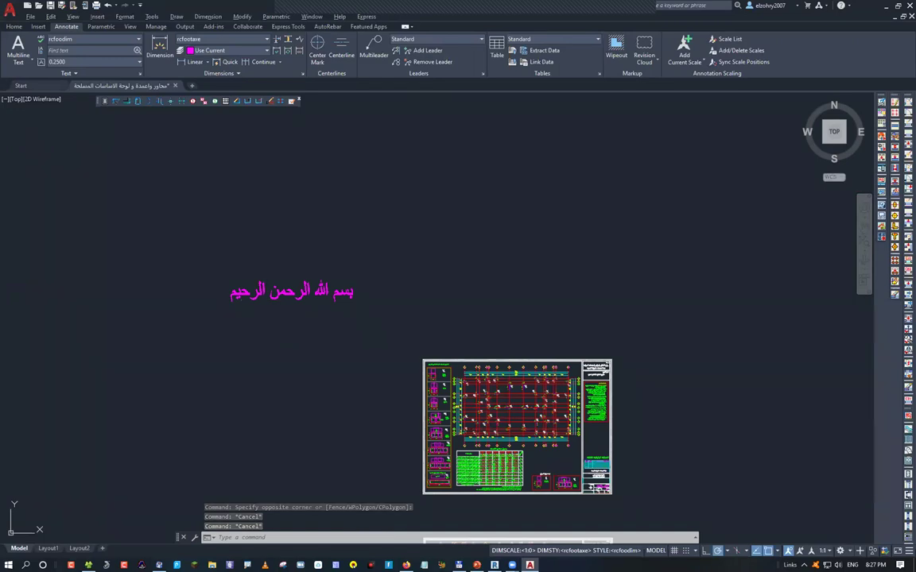
pyautogui.moveTo(338, 332); pyautogui.dragTo(319, 350)
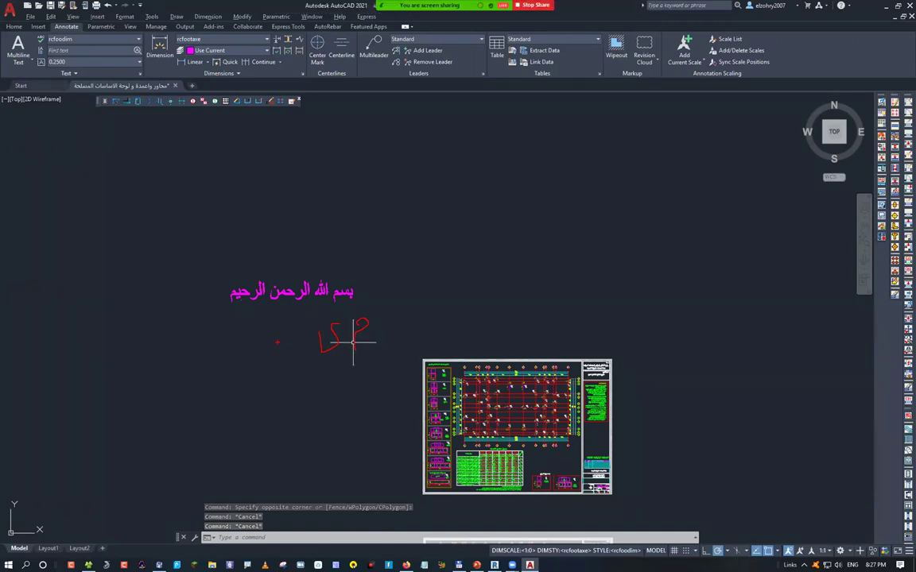
pyautogui.moveTo(278, 343)
pyautogui.mouseDown()
pyautogui.moveTo(310, 370)
pyautogui.moveTo(255, 365)
pyautogui.mouseUp()
pyautogui.moveTo(230, 322); pyautogui.dragTo(213, 360)
pyautogui.moveTo(183, 322); pyautogui.dragTo(185, 371)
pyautogui.click(343, 292)
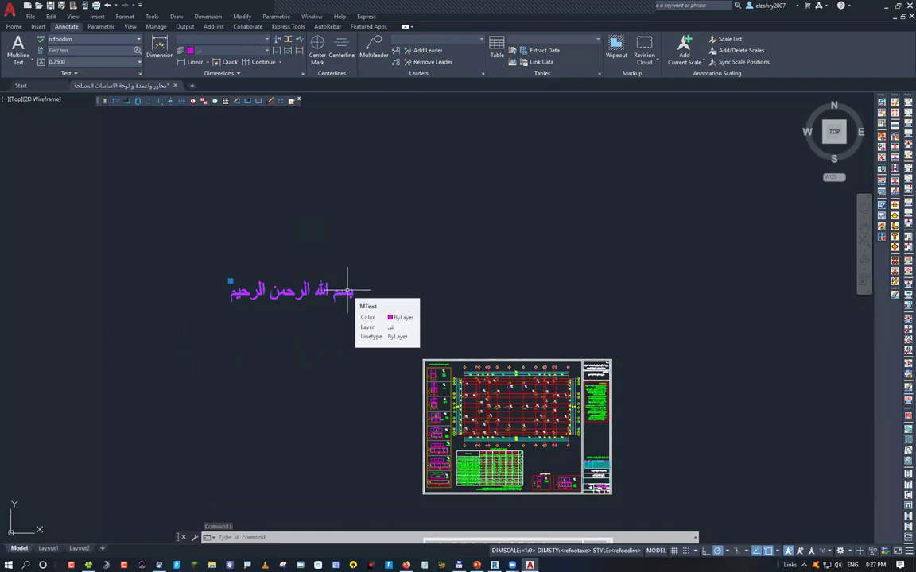
pyautogui.press('Escape')
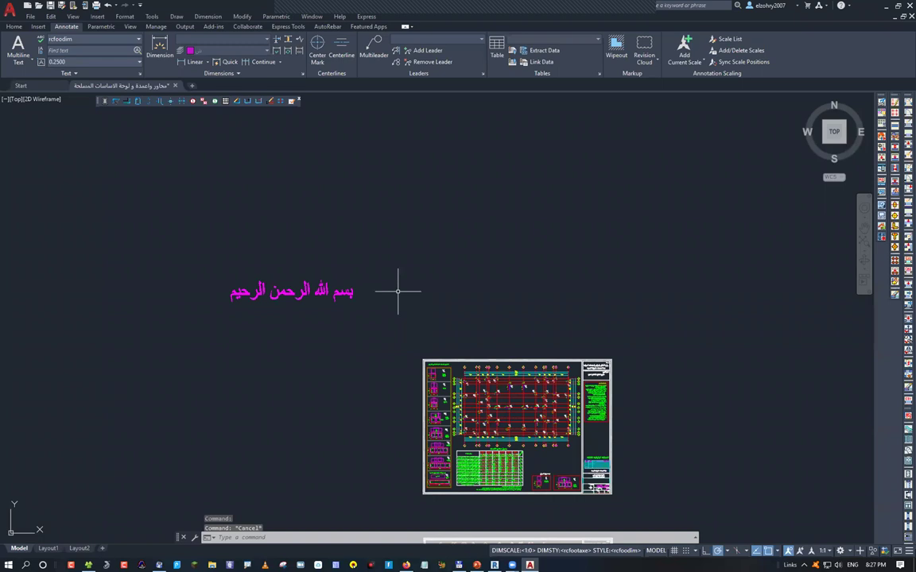
pyautogui.press('Escape')
pyautogui.click(350, 292)
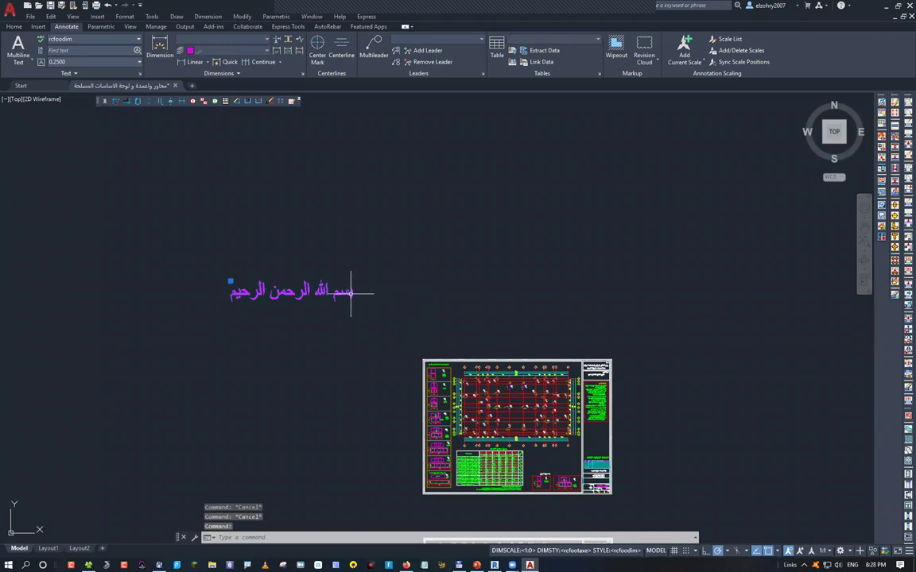
# Move the heading to sit centred just above the top drawing sheet
pyautogui.write('m')
pyautogui.press('Return')
pyautogui.click(351, 293)
pyautogui.click(575, 341)
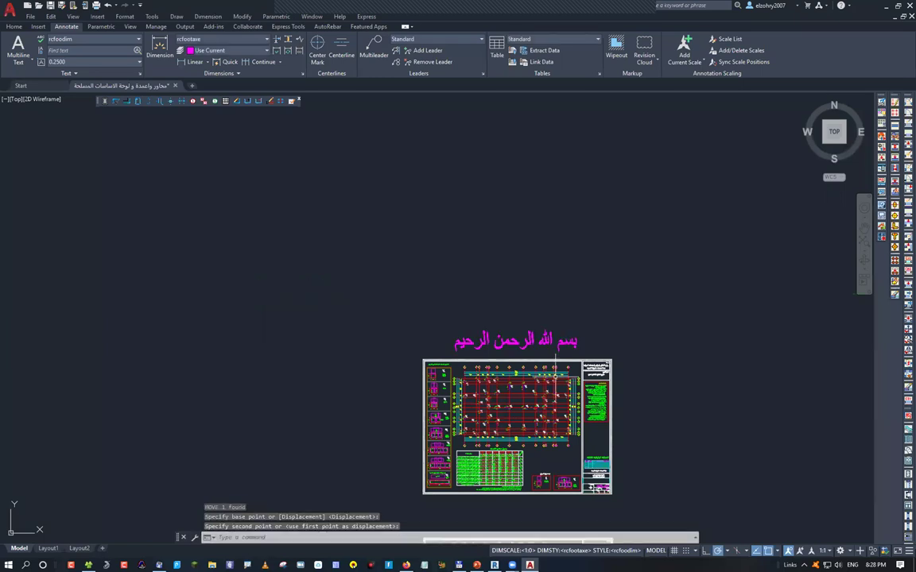
pyautogui.press('Escape')
pyautogui.press('Escape')
pyautogui.moveTo(554, 356); pyautogui.dragTo(371, 328, button='middle')
pyautogui.scroll(5, 329, 289)
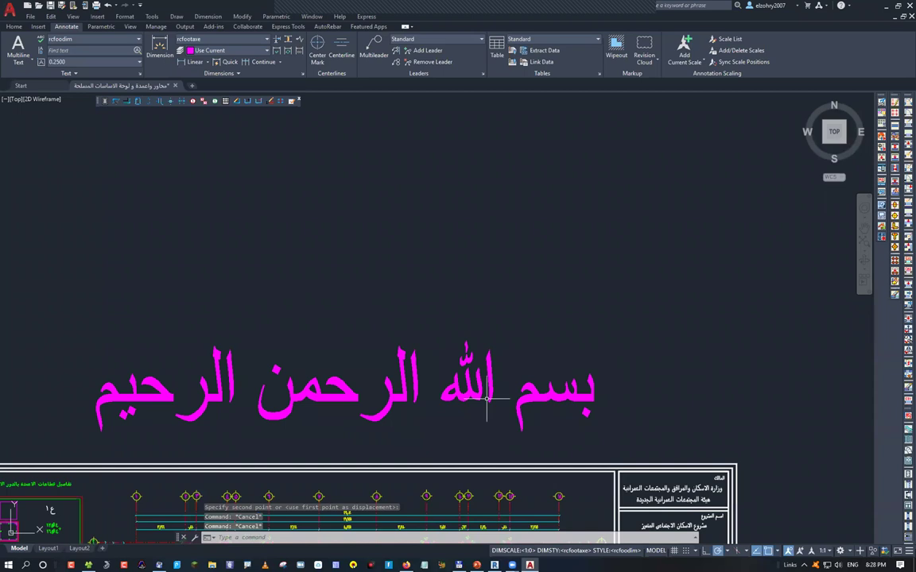
pyautogui.moveTo(486, 400); pyautogui.dragTo(291, 201, button='middle')
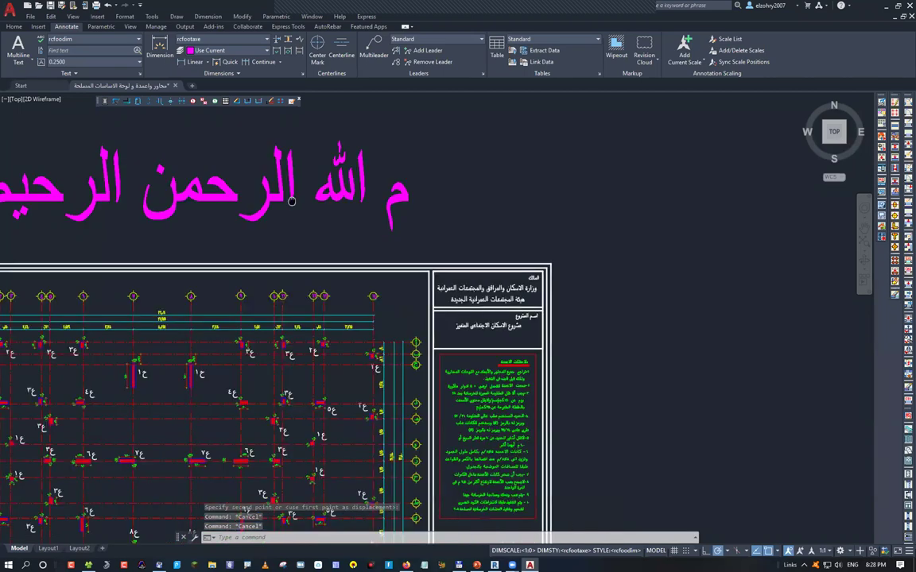
pyautogui.scroll(5, 516, 279)
pyautogui.scroll(-10, 516, 278)
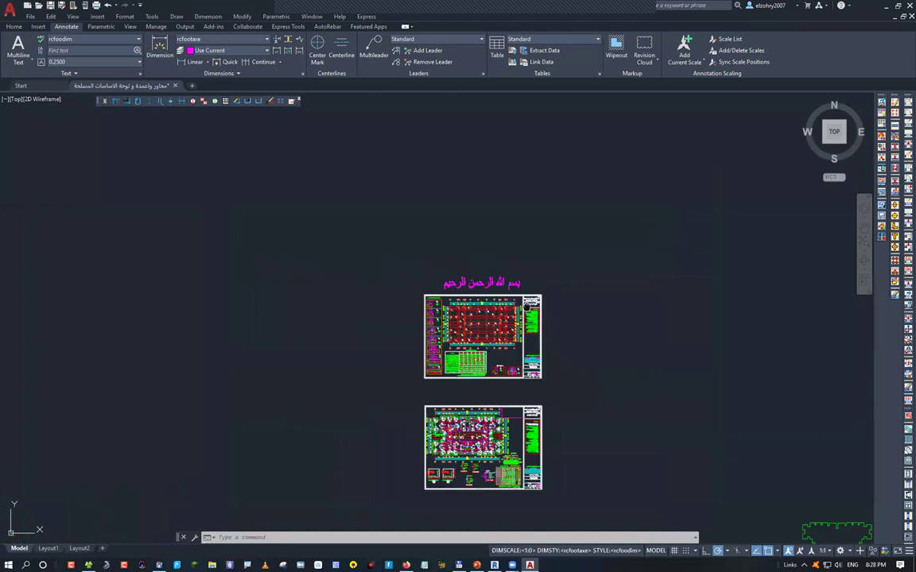
# Window-select the top sheet with its heading and WBLOCK the 2166 objects to Z:\revit.dwg
pyautogui.moveTo(440, 310); pyautogui.dragTo(355, 246, button='middle')
pyautogui.click(309, 188)
pyautogui.click(491, 321)
pyautogui.write('w')
pyautogui.press('Return')
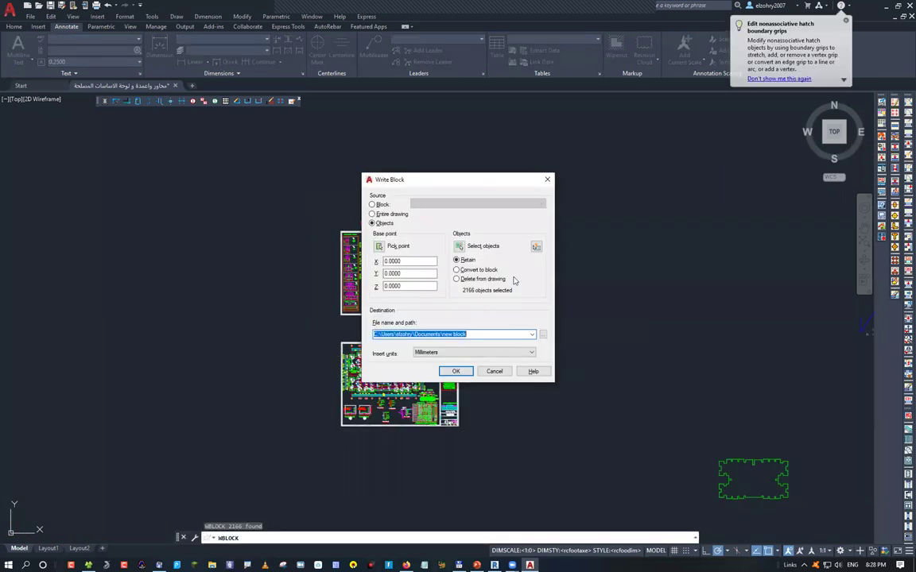
pyautogui.click(426, 179)
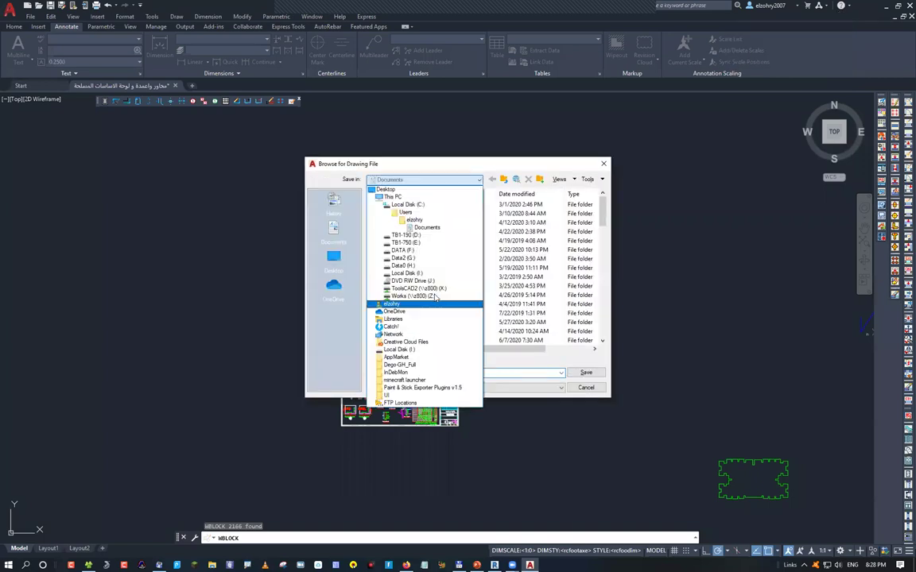
pyautogui.click(397, 301)
pyautogui.write('revit')
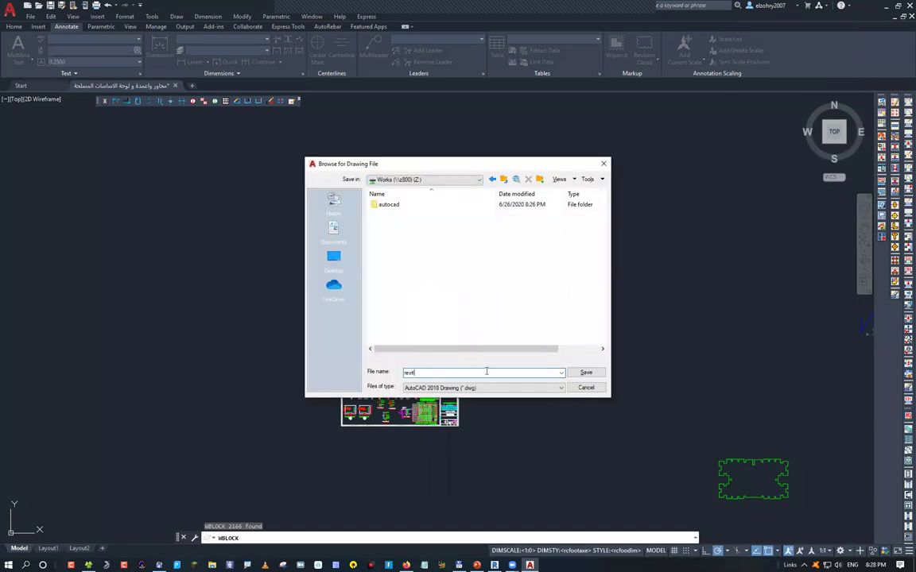
pyautogui.click(586, 372)
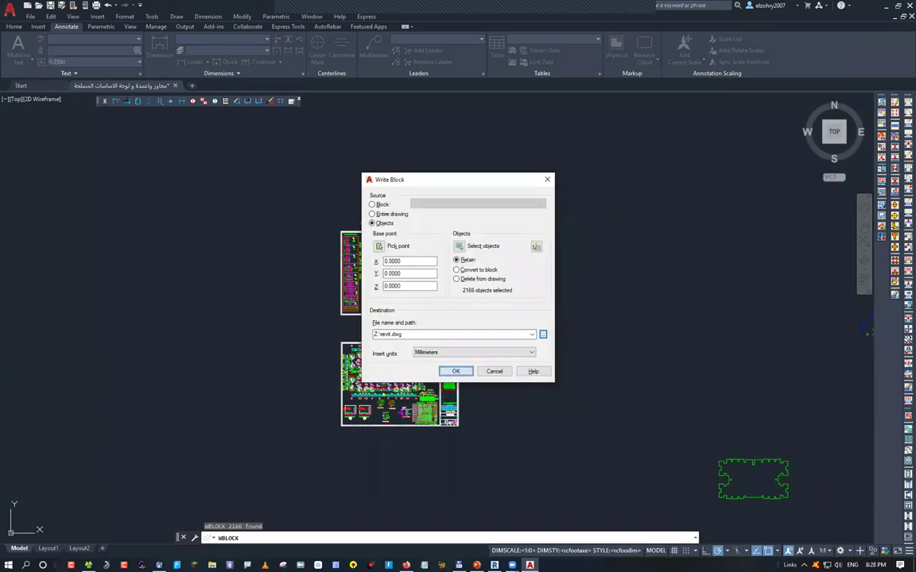
pyautogui.press('Return')
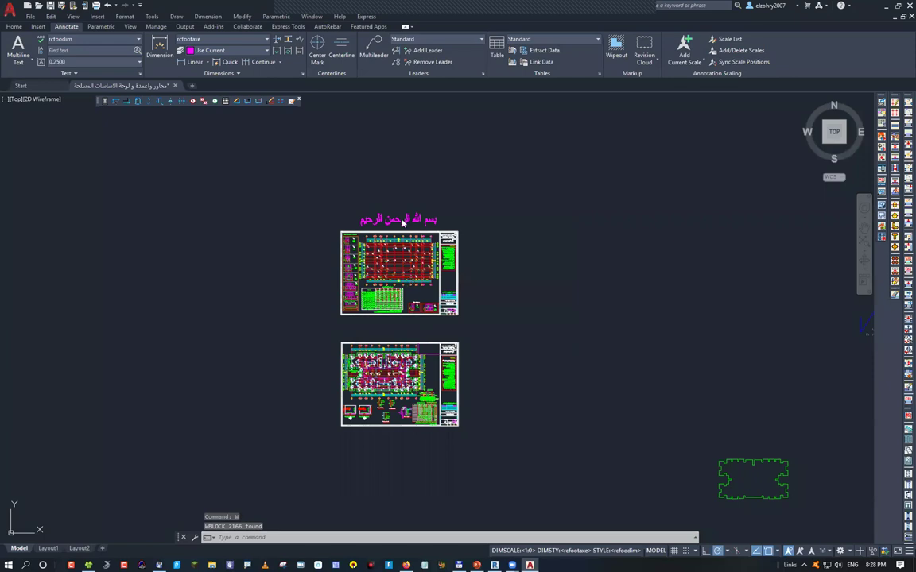
# Open revit.dwg and check the sheet corner's coordinates with DI and ID
pyautogui.hotkey('ctrl', 'o')
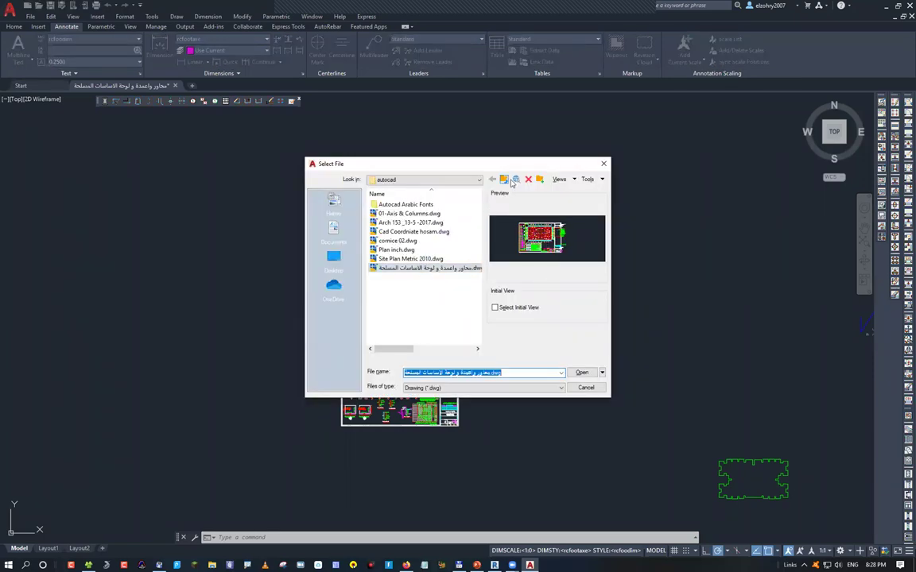
pyautogui.press('Return')
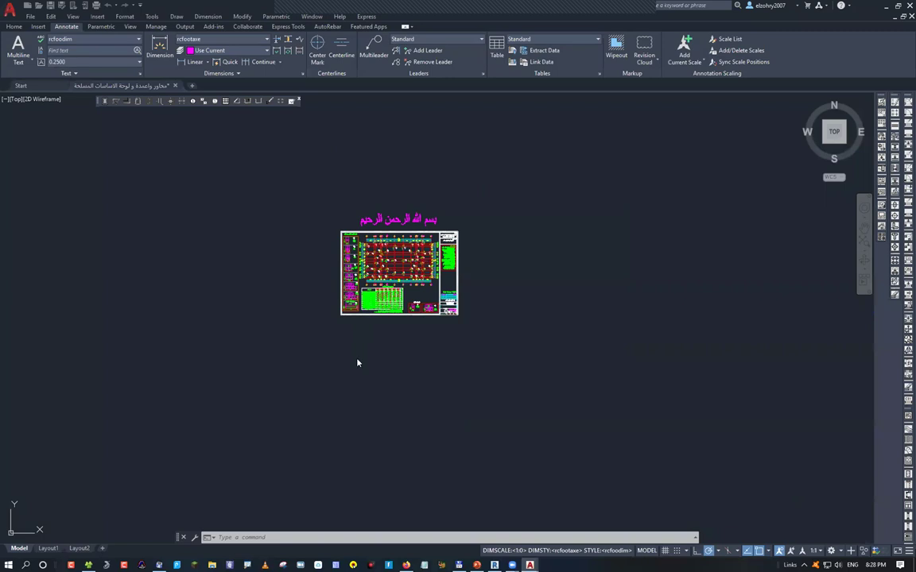
pyautogui.write('di')
pyautogui.press('space')
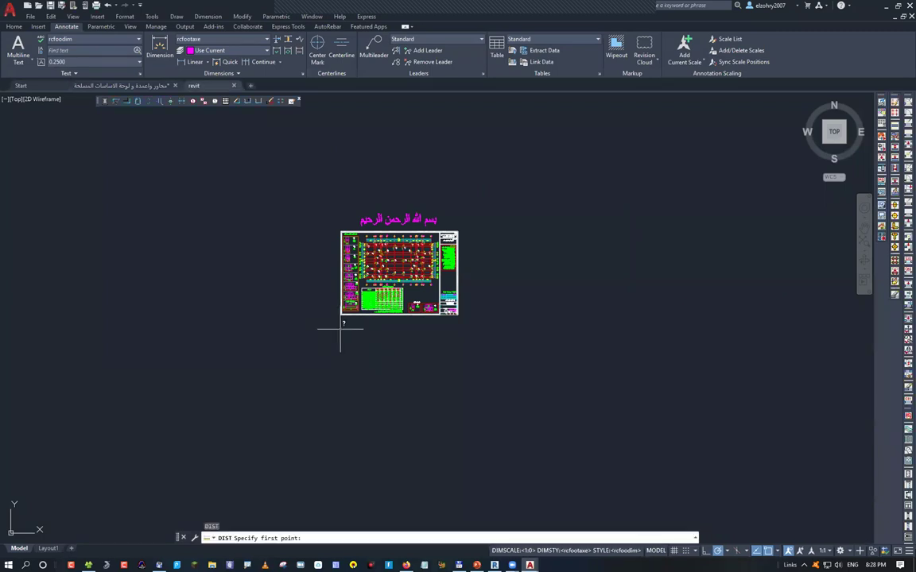
pyautogui.click(340, 328)
pyautogui.press('Escape')
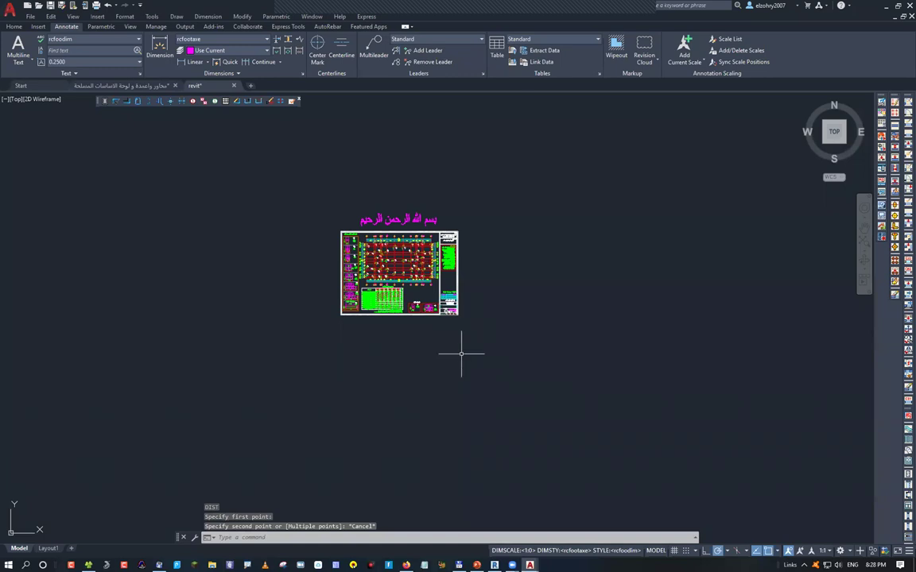
pyautogui.write('id')
pyautogui.press('space')
pyautogui.click(393, 263)
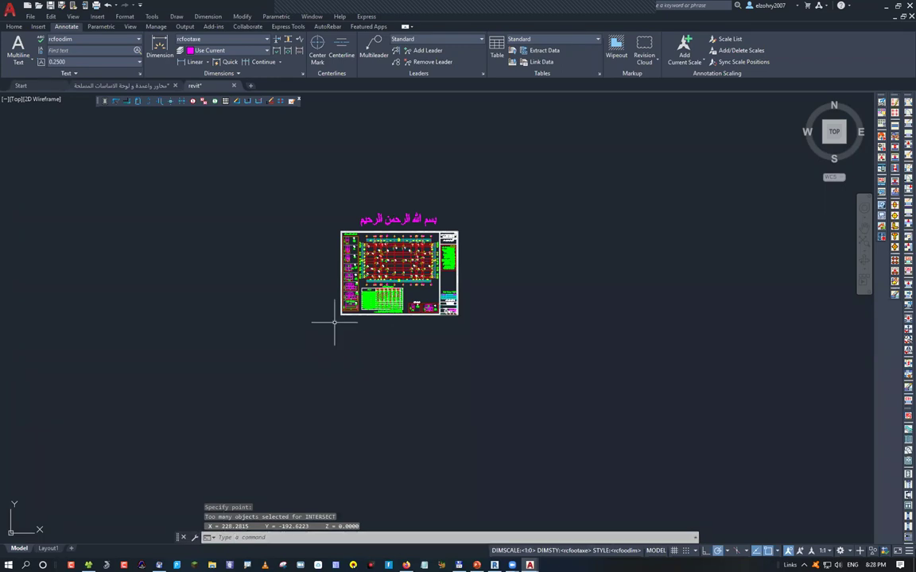
# Select everything and try moving it with an @0,0 offset
pyautogui.hotkey('ctrl', 'a')
pyautogui.click(480, 375)
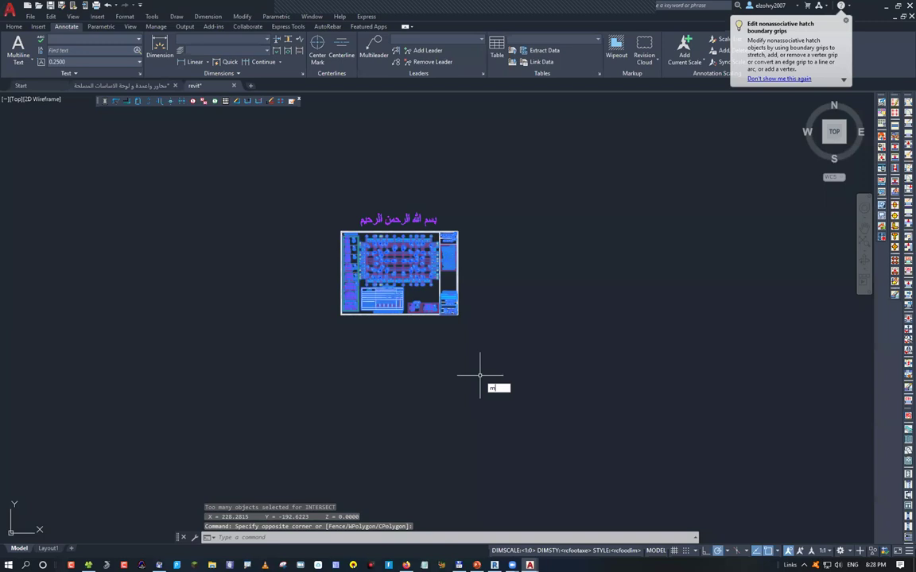
pyautogui.write('m')
pyautogui.press('Return')
pyautogui.click(482, 359)
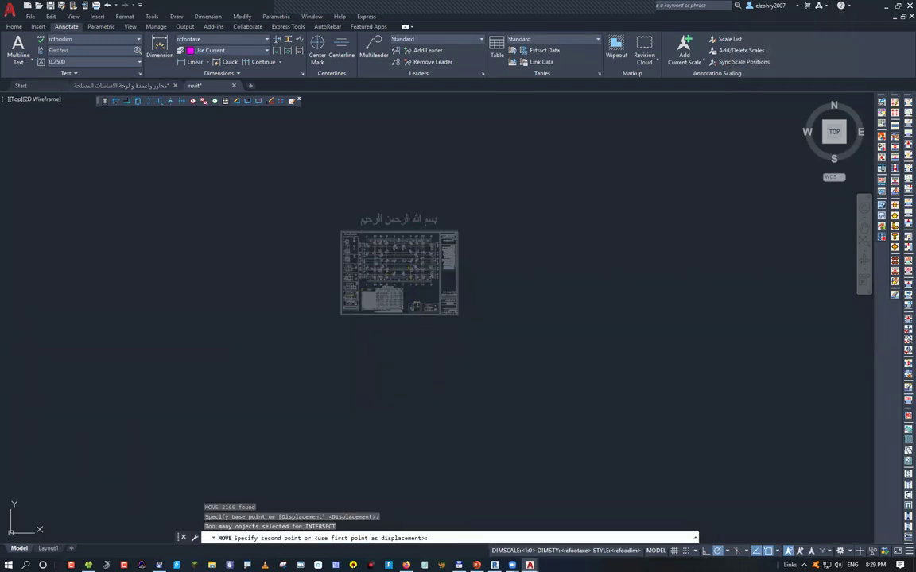
pyautogui.write('@0,0')
pyautogui.press('Return')
# Window-select the whole sheet and move its base point to the origin 0,0
pyautogui.click(311, 171)
pyautogui.click(459, 380)
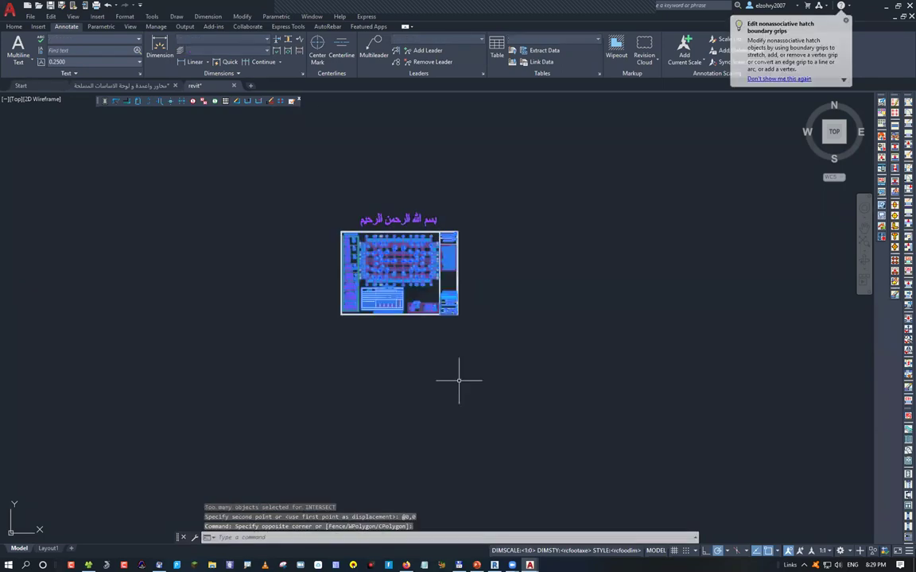
pyautogui.write('m')
pyautogui.press('Return')
pyautogui.click(389, 262)
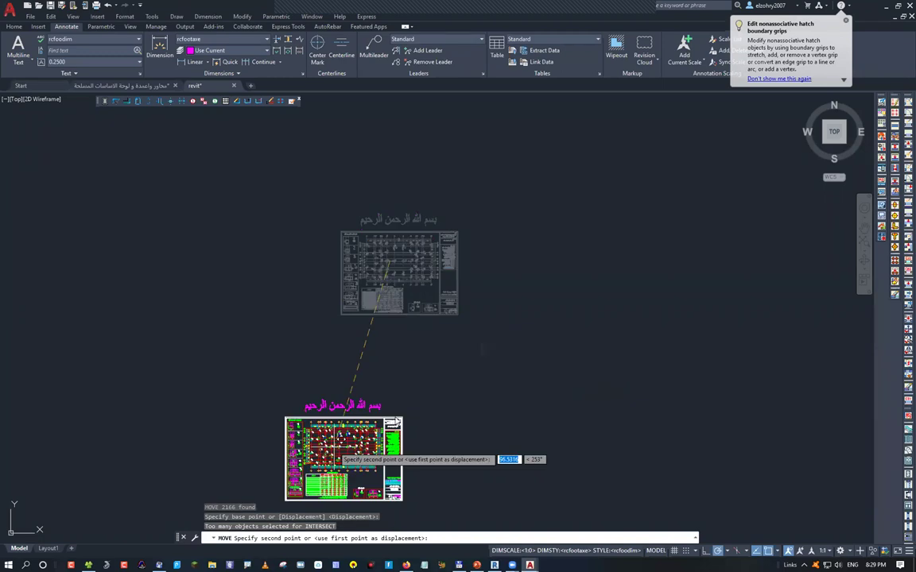
pyautogui.press('F8')
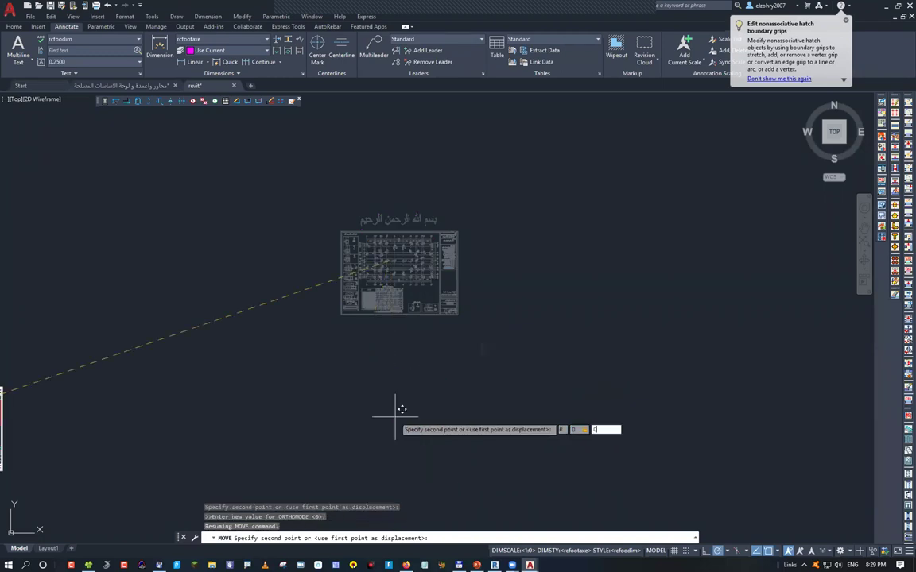
pyautogui.press('Return')
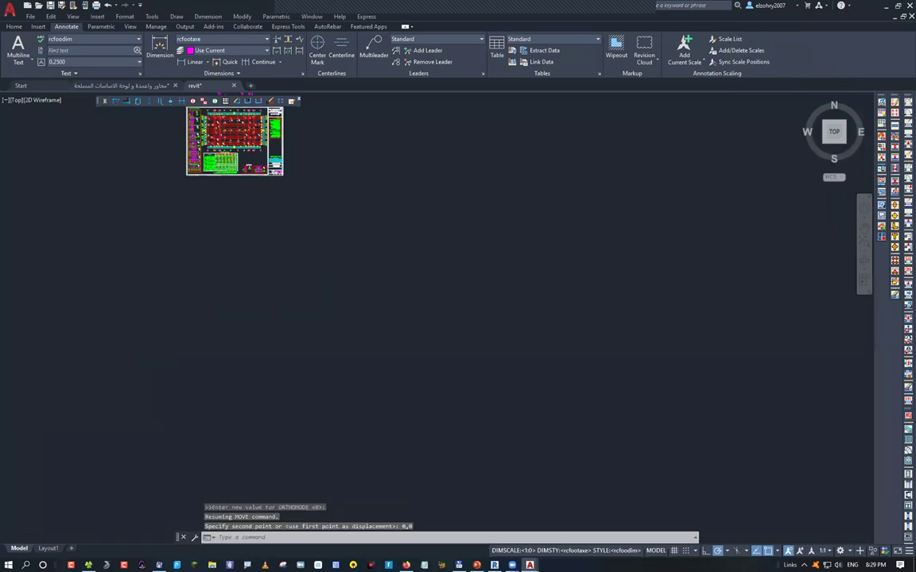
# Zoom to the drawing's extents and save revit.dwg
pyautogui.middleClick(458, 318)
pyautogui.middleClick(458, 318)
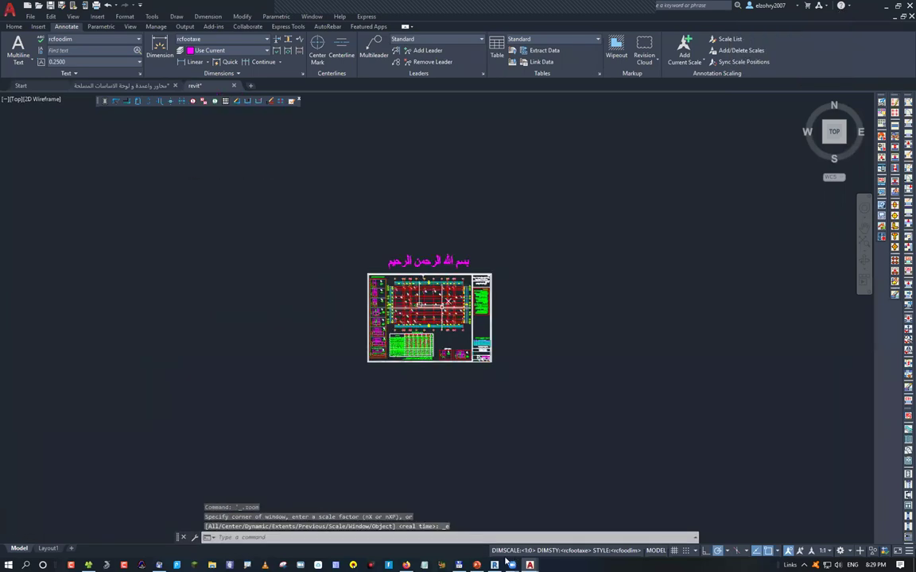
pyautogui.moveTo(414, 400); pyautogui.dragTo(154, 251, button='middle')
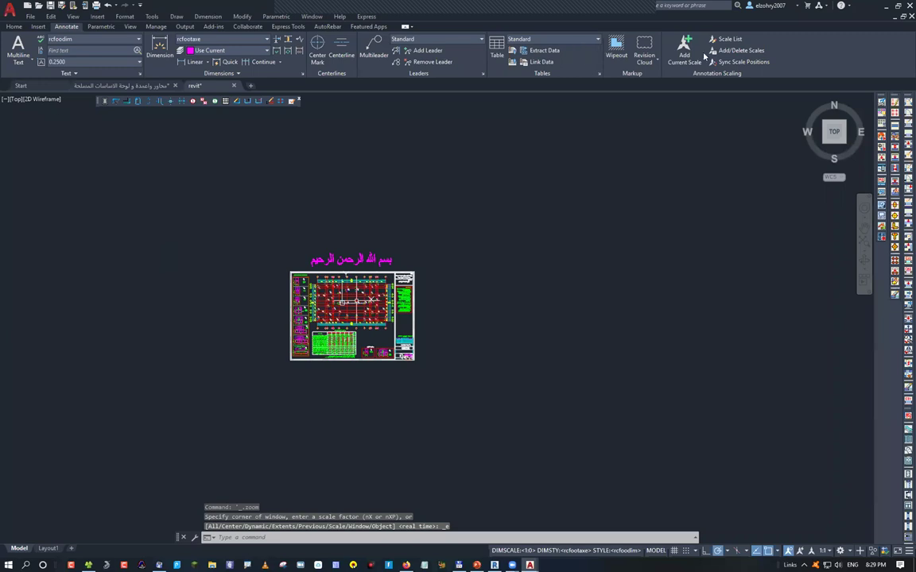
pyautogui.hotkey('ctrl', 's')
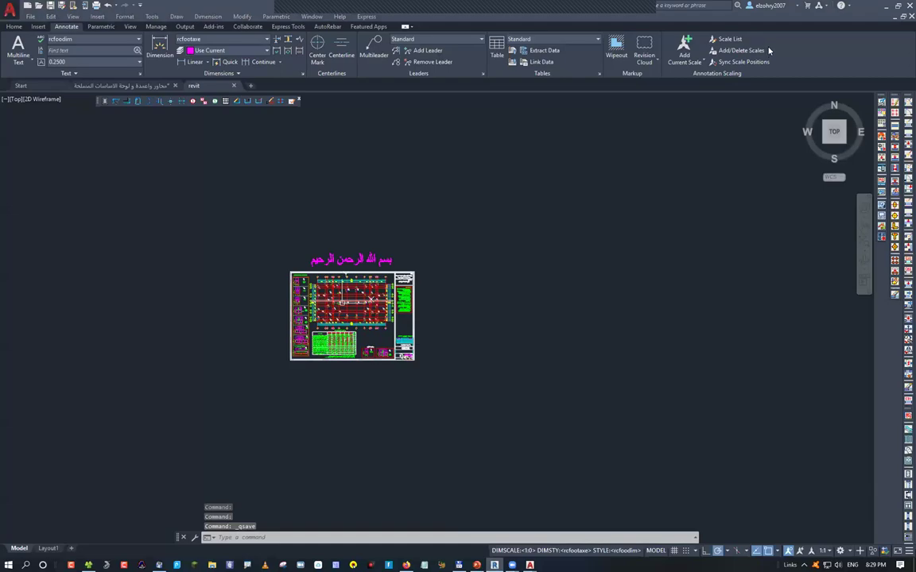
pyautogui.hotkey('alt', 'Tab')
# Create a new project from the Construction Template and show its views in the Project Browser
pyautogui.hotkey('ctrl', 'n')
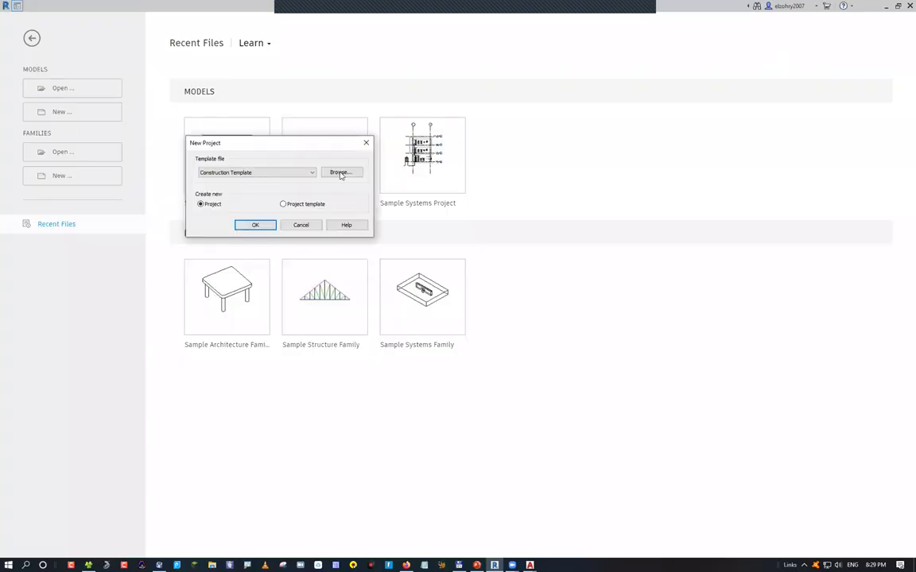
pyautogui.click(342, 174)
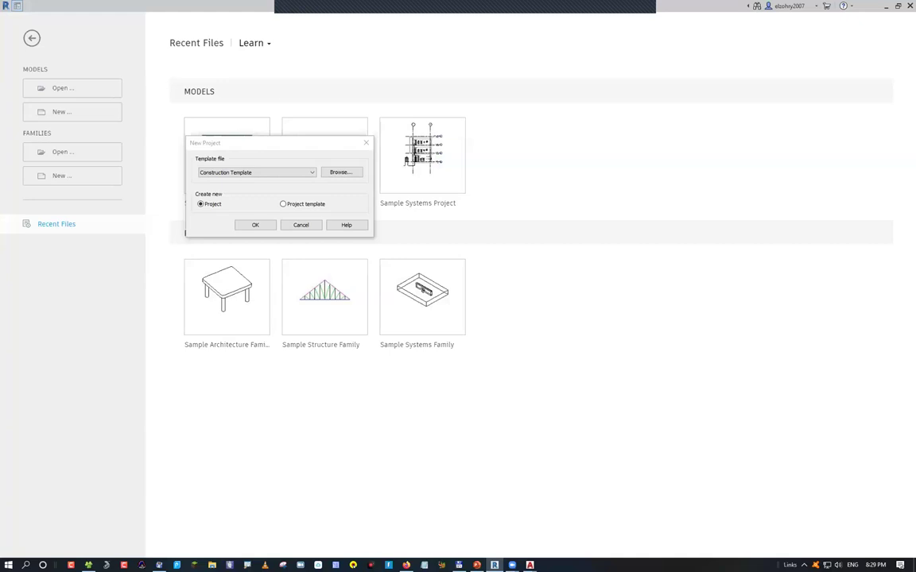
pyautogui.click(253, 226)
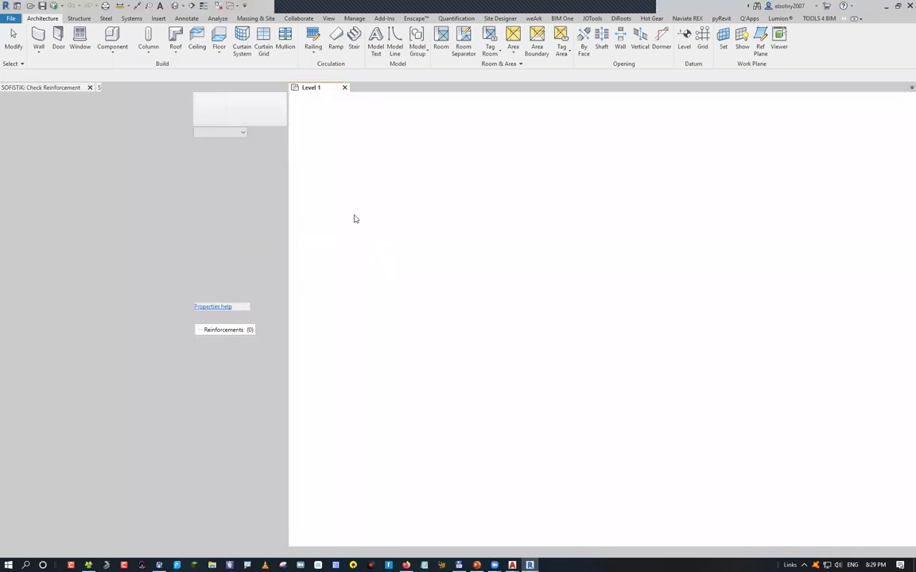
pyautogui.click(186, 88)
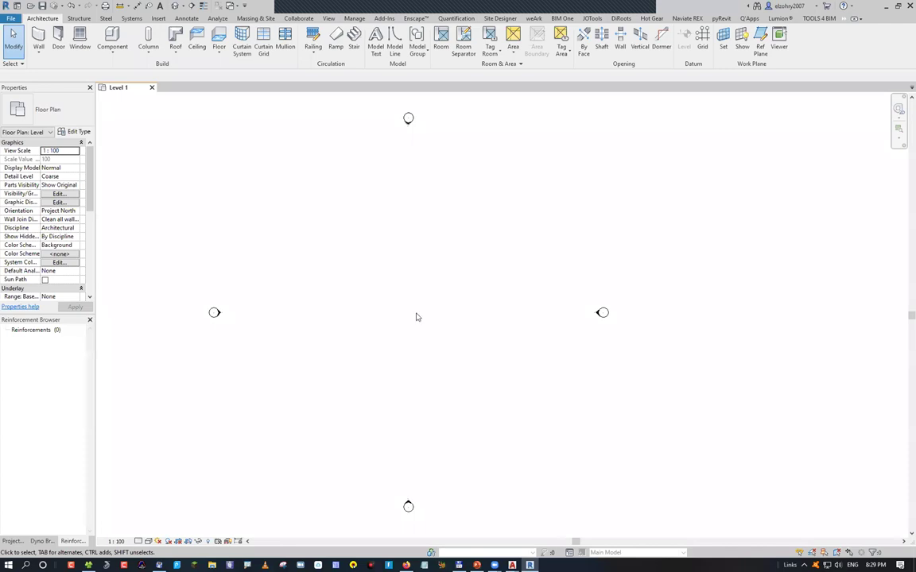
pyautogui.moveTo(415, 317); pyautogui.dragTo(393, 364, button='middle')
pyautogui.scroll(-1, 393, 364)
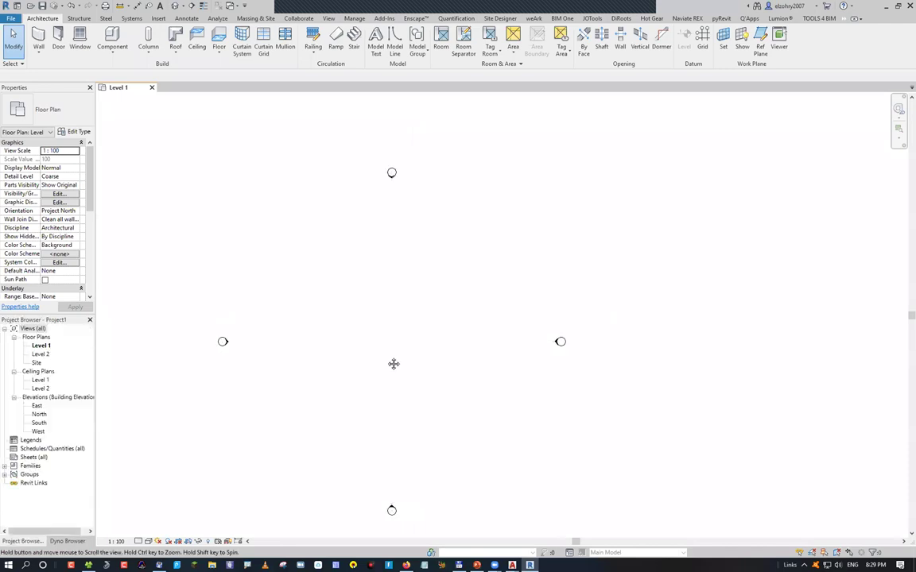
# Link Z:\revit.dwg into the Level 1 plan with Link CAD, import units set to meter
pyautogui.click(158, 18)
pyautogui.click(73, 43)
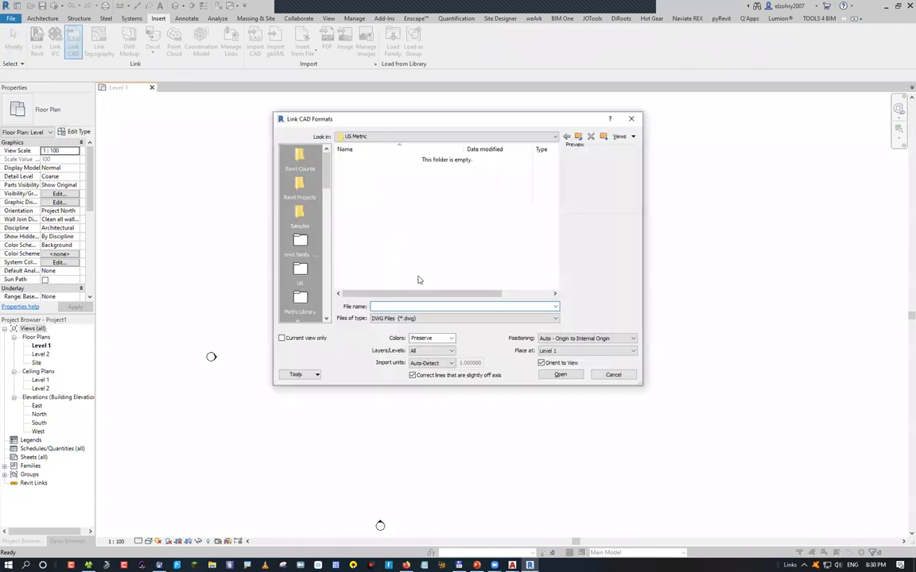
pyautogui.write('z')
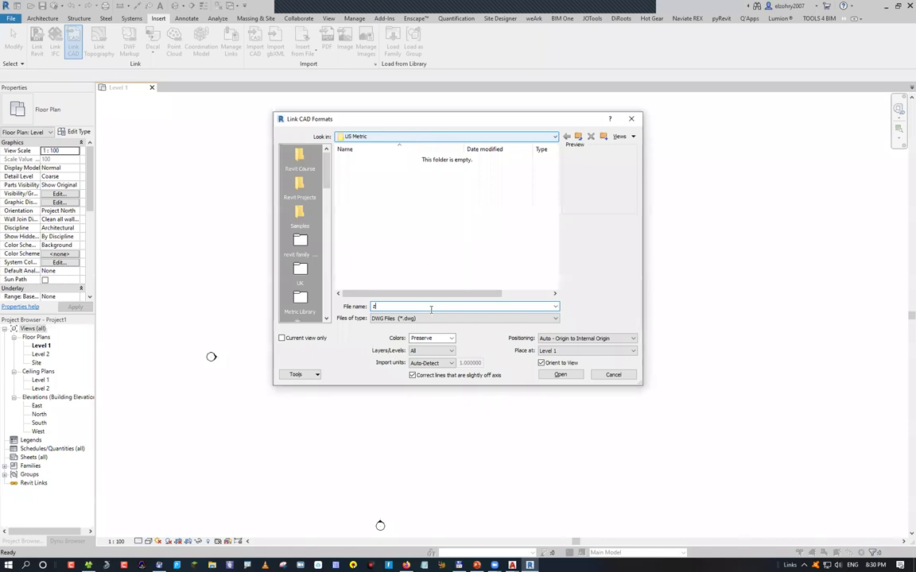
pyautogui.click(398, 317)
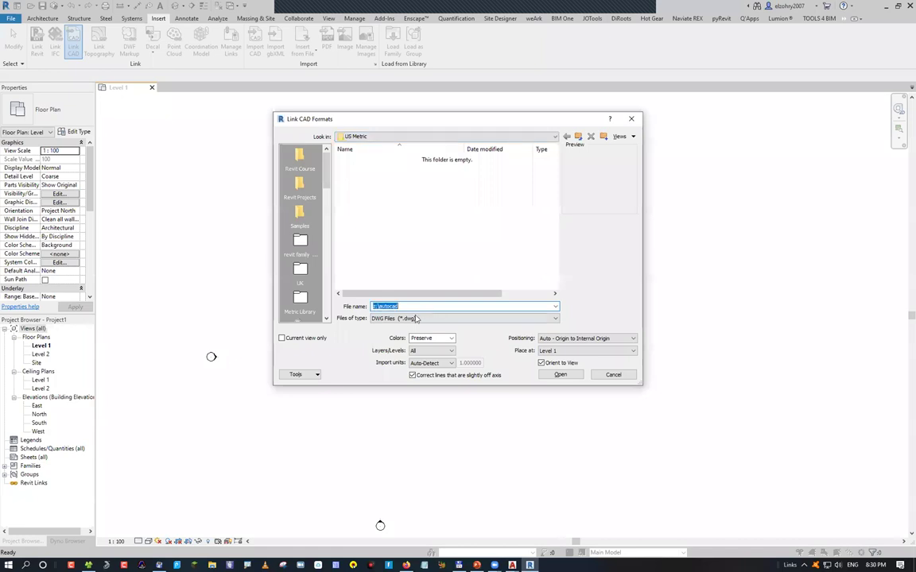
pyautogui.press('Return')
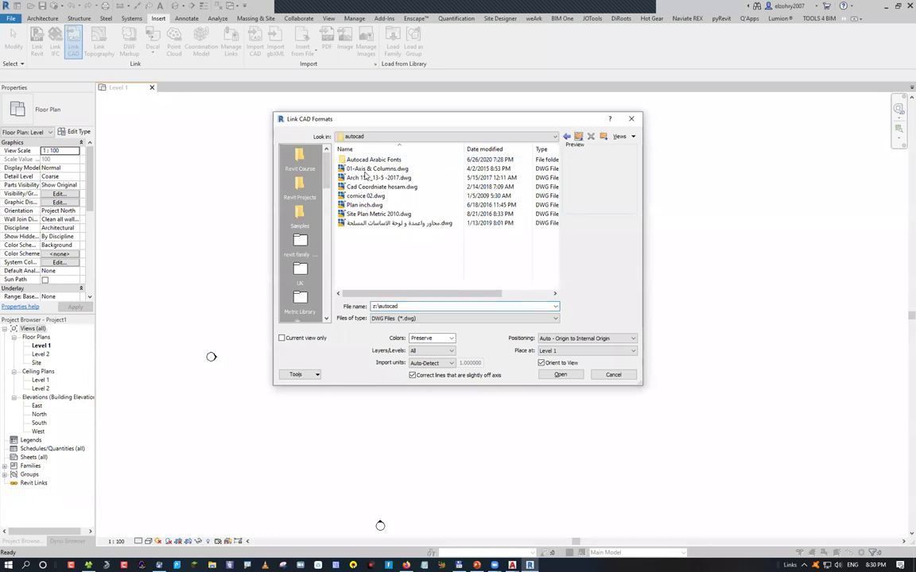
pyautogui.press('BackSpace')
pyautogui.click(365, 169)
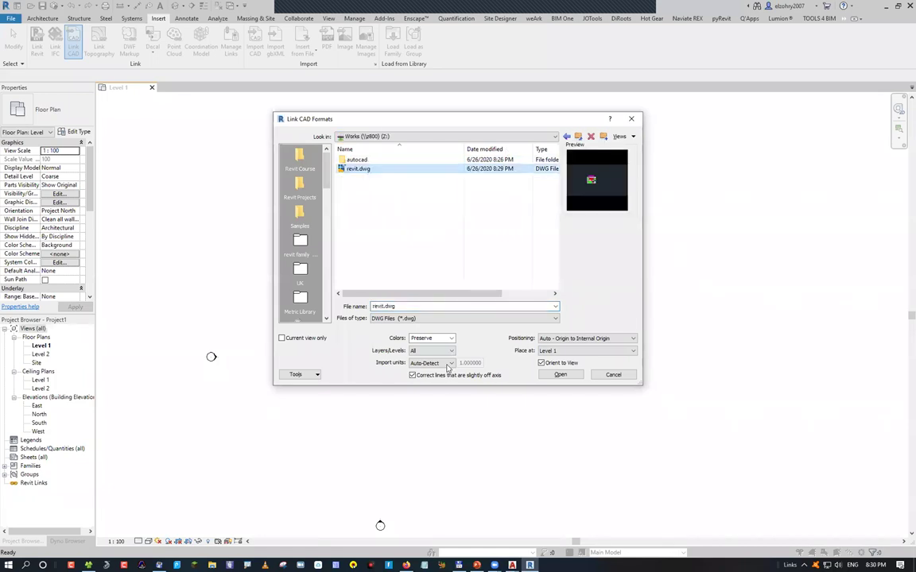
pyautogui.click(449, 364)
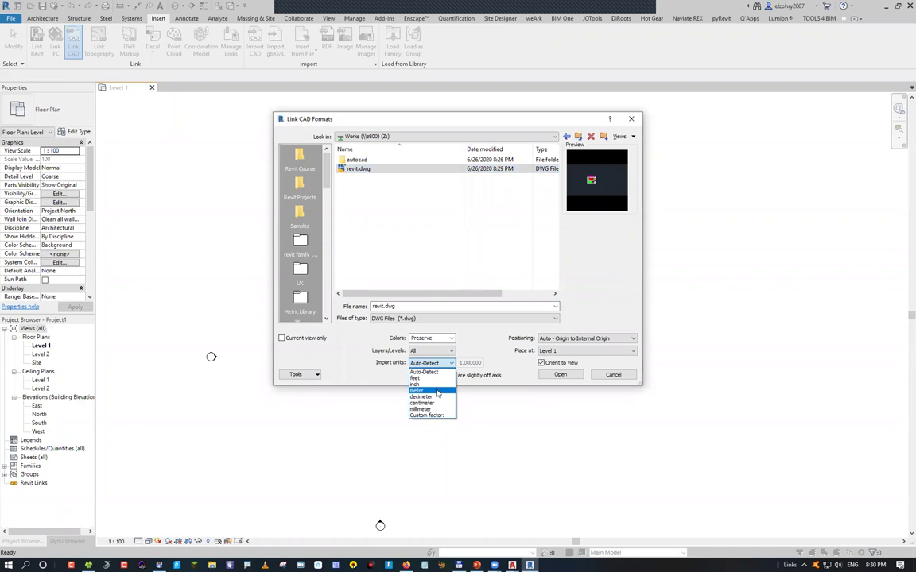
pyautogui.click(437, 391)
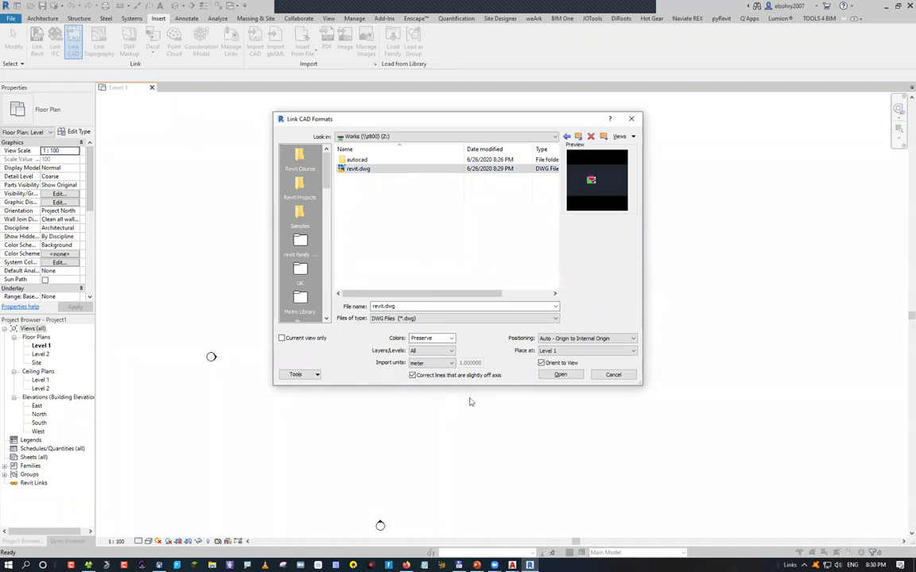
pyautogui.click(560, 374)
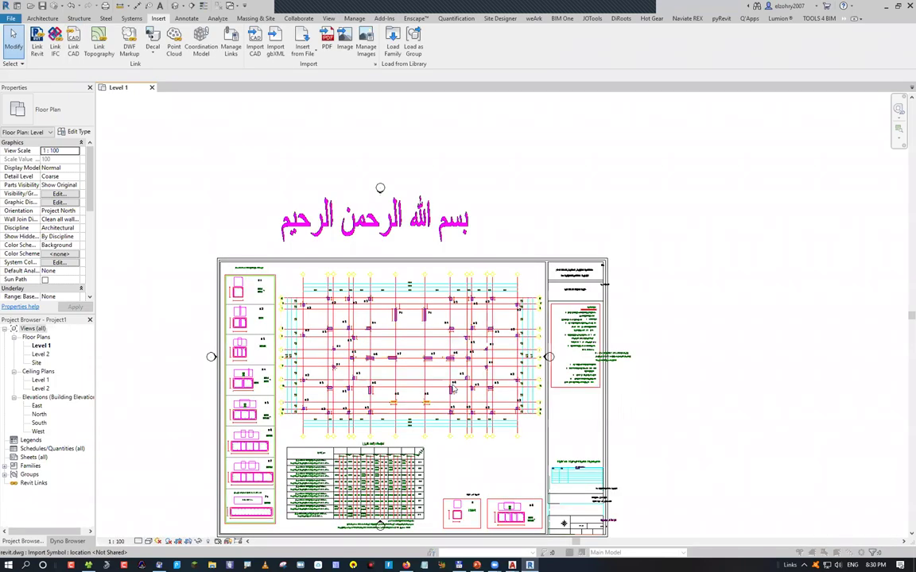
# Dismiss the post-link message and zoom into the linked revit.dwg title block to inspect its garbled Arabic text
pyautogui.click(511, 297)
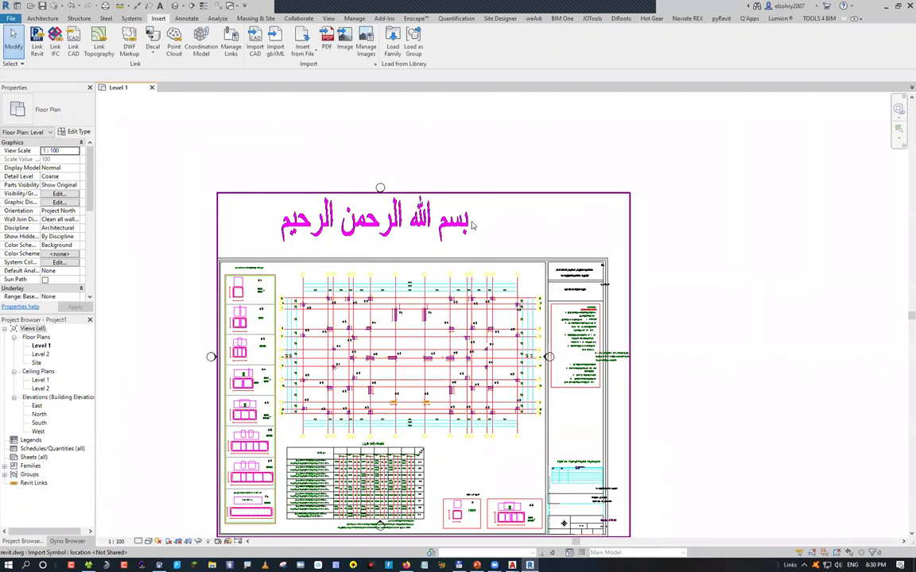
pyautogui.scroll(2, 441, 228)
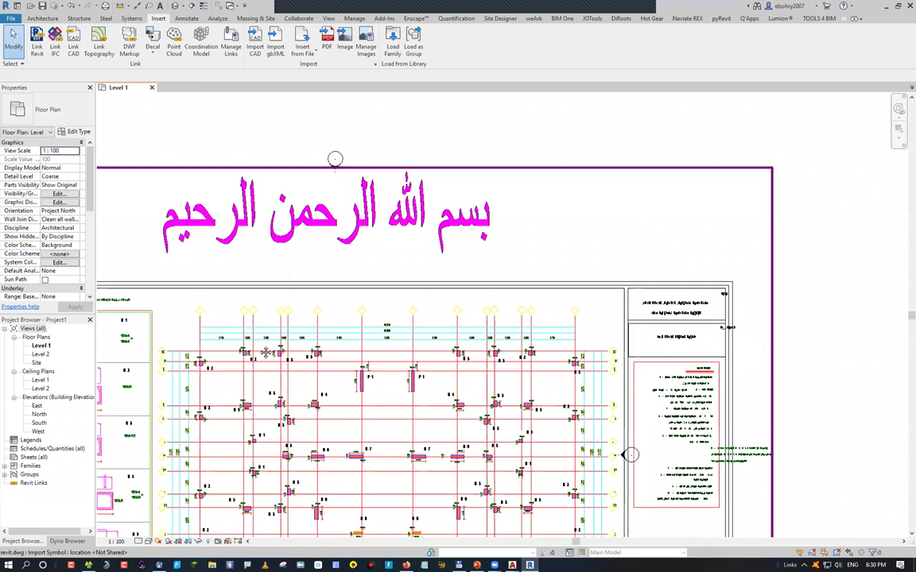
pyautogui.scroll(5, 661, 359)
pyautogui.keyDown('shift'); pyautogui.hscroll(5, 450, 219); pyautogui.keyUp('shift')
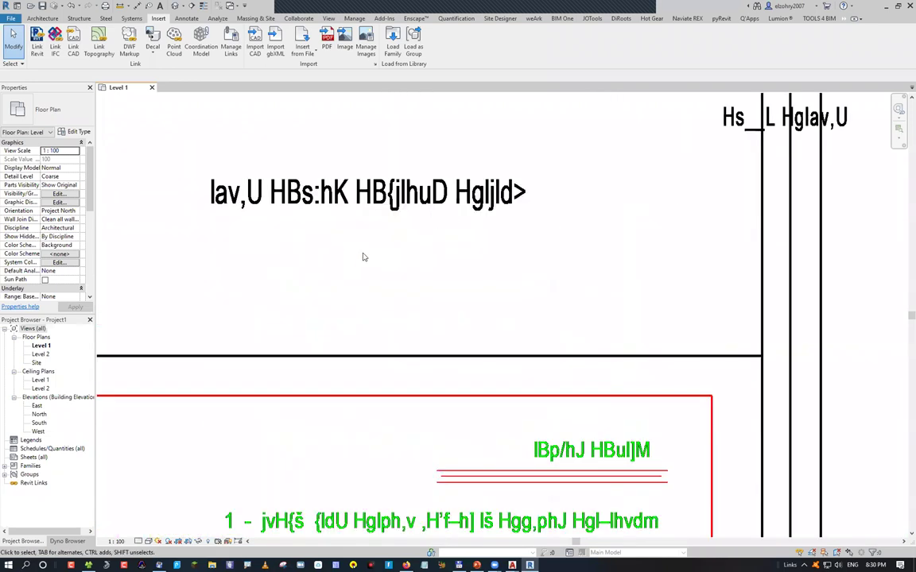
pyautogui.scroll(-5, 388, 291)
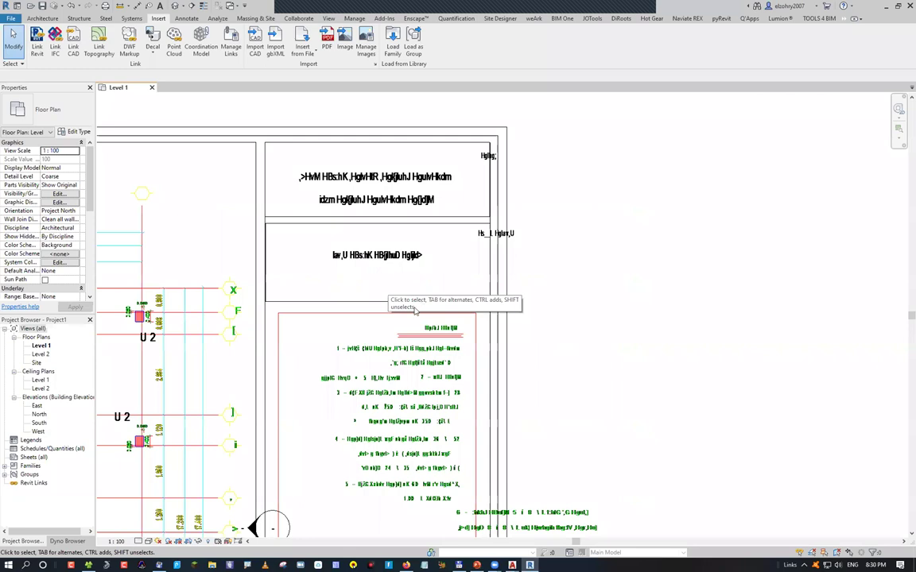
pyautogui.scroll(-3, 390, 287)
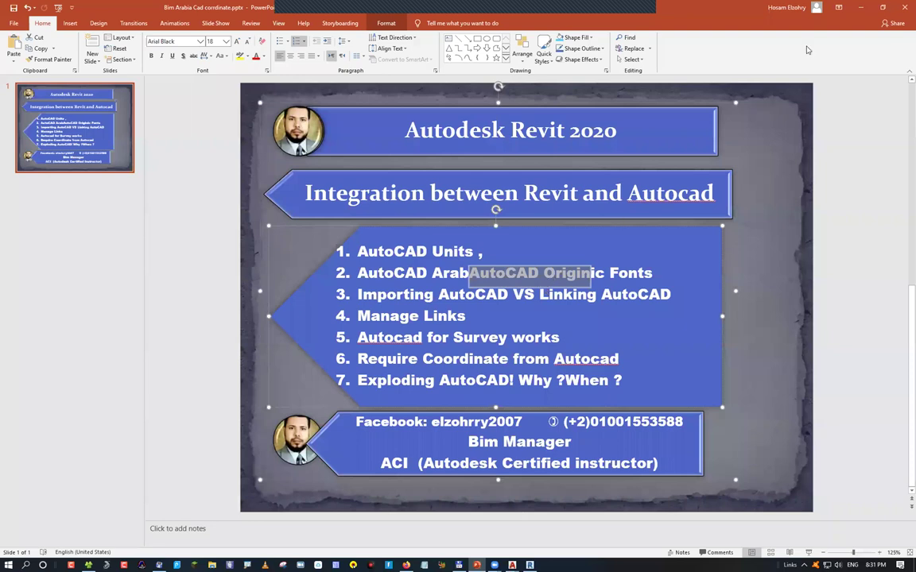
# Move 'AutoCAD Origin' to the end of agenda item 1 after 'AutoCAD Units', then return to Revit
pyautogui.click(544, 288)
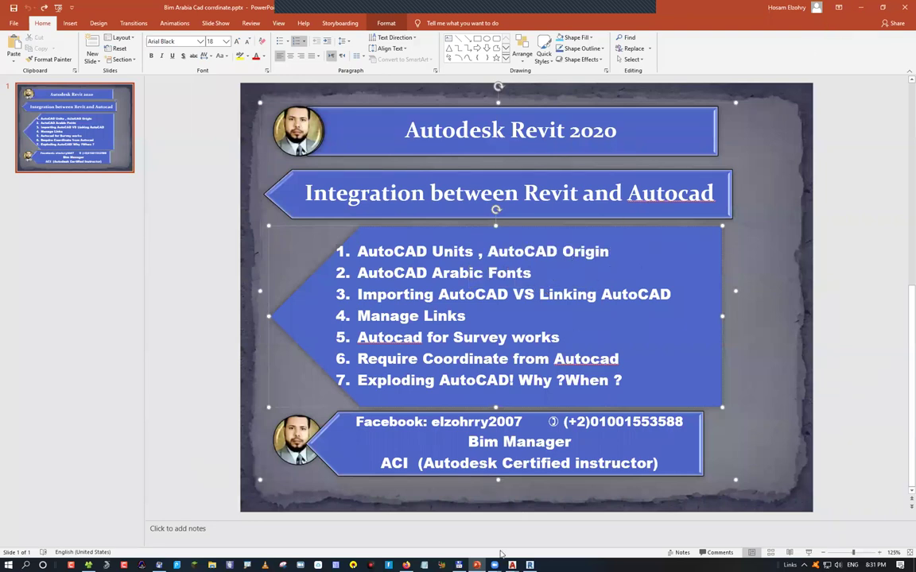
pyautogui.click(494, 565)
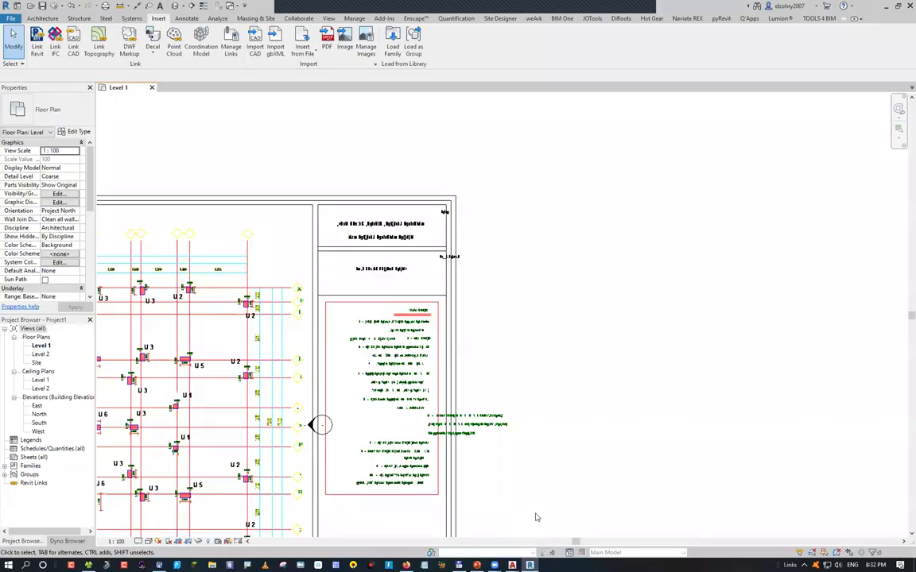
pyautogui.moveTo(511, 563)
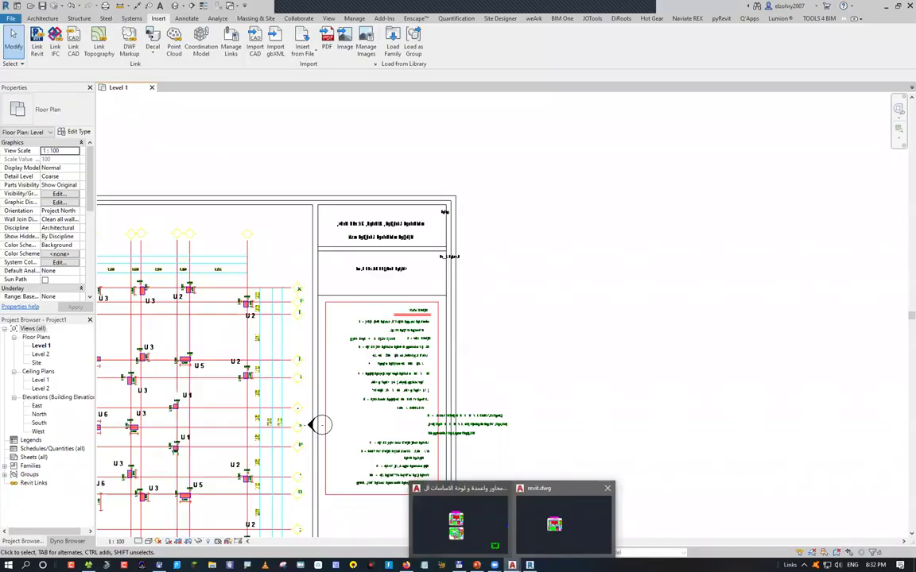
# Bring up the revit drawing in AutoCAD 2021 and zoom in on its green column notes
pyautogui.click(554, 520)
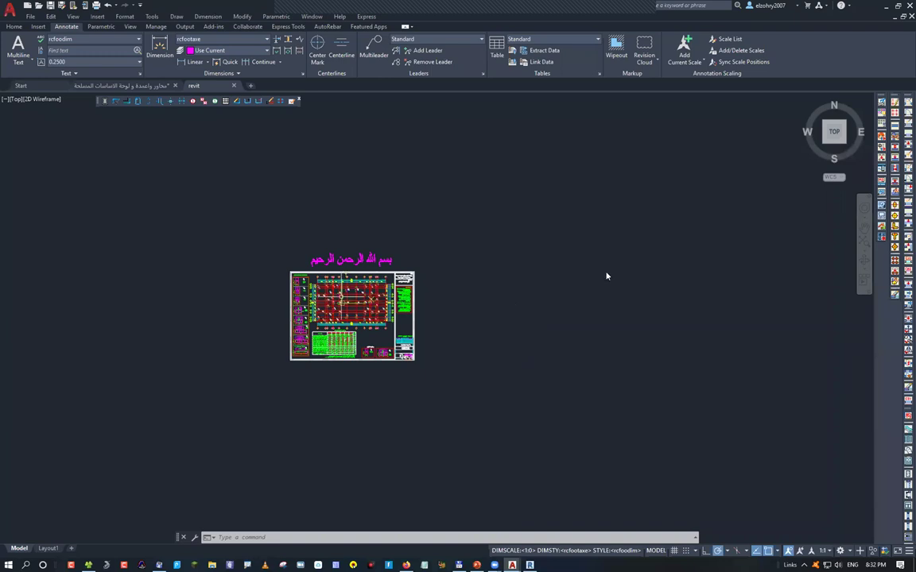
pyautogui.scroll(10, 584, 300)
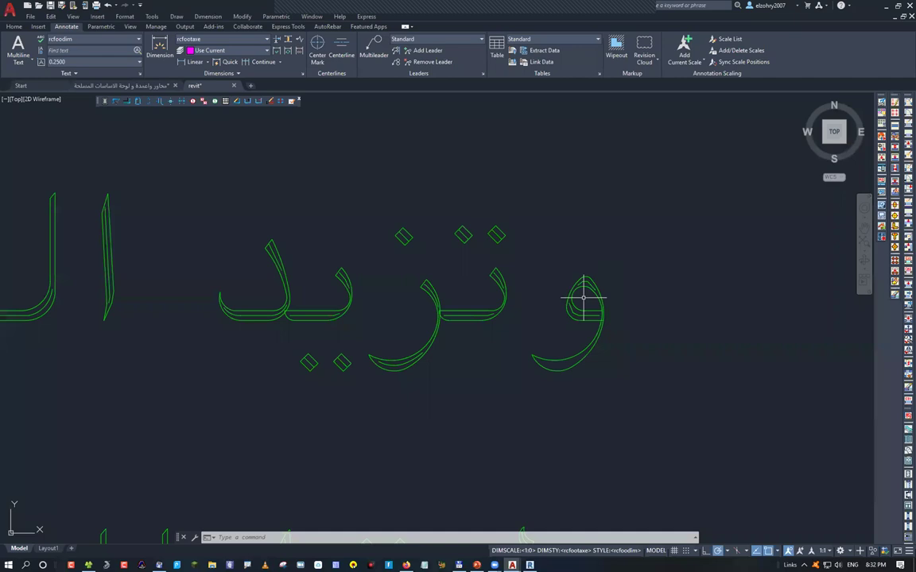
pyautogui.scroll(2, 585, 299)
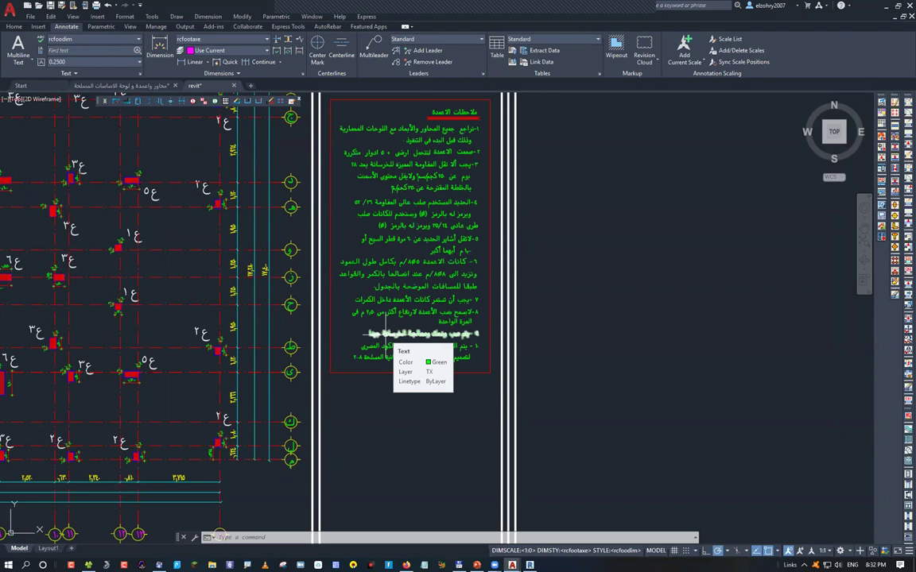
pyautogui.write('txt')
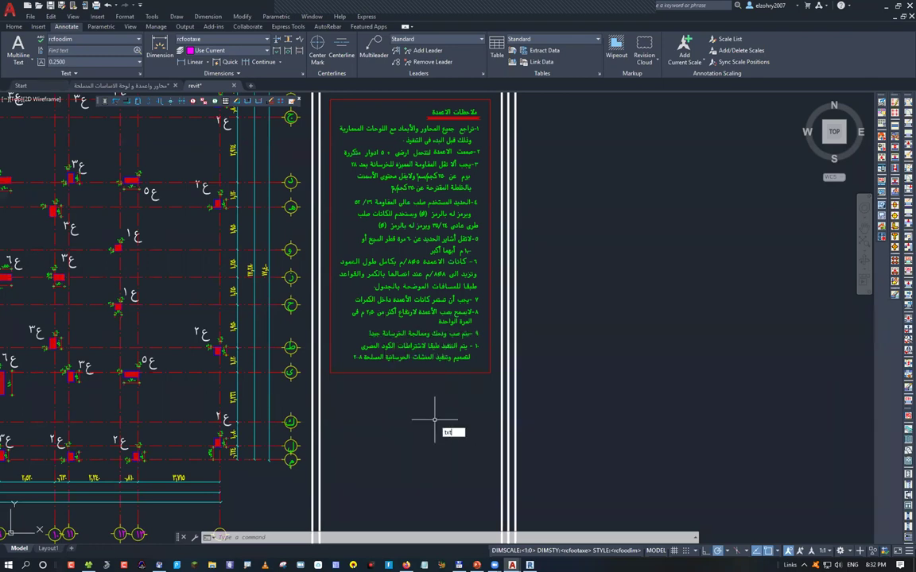
pyautogui.write('exp')
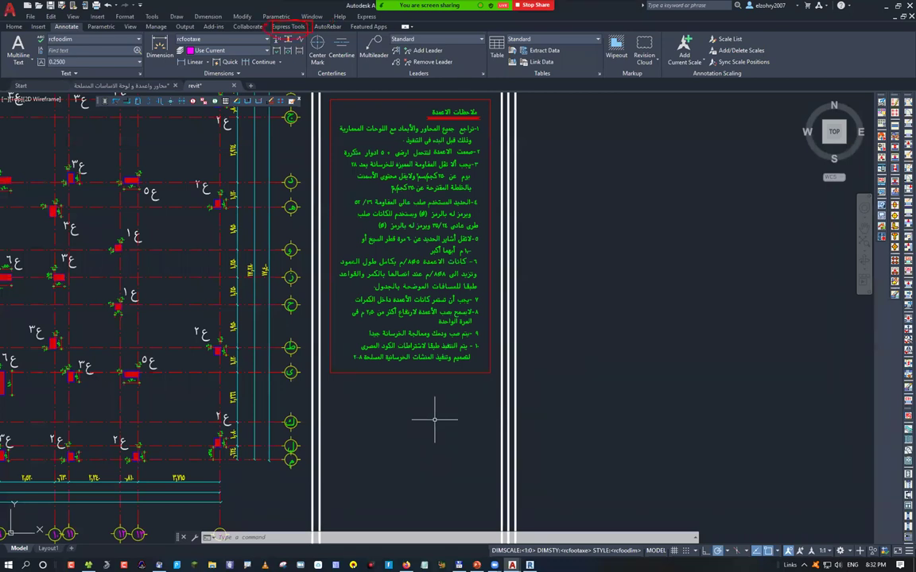
# Explode the last line of the column notes into plain lines with TXTEXP
pyautogui.click(291, 27)
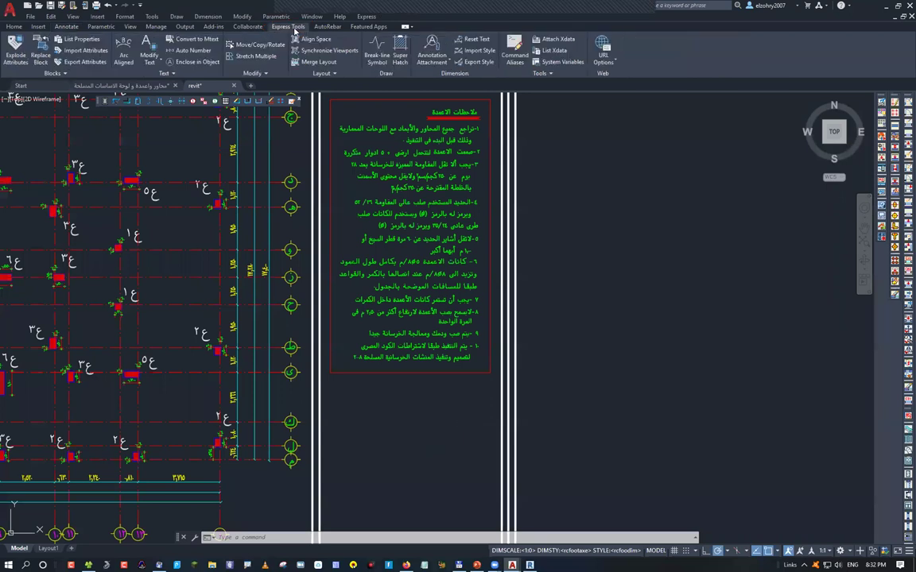
pyautogui.click(162, 63)
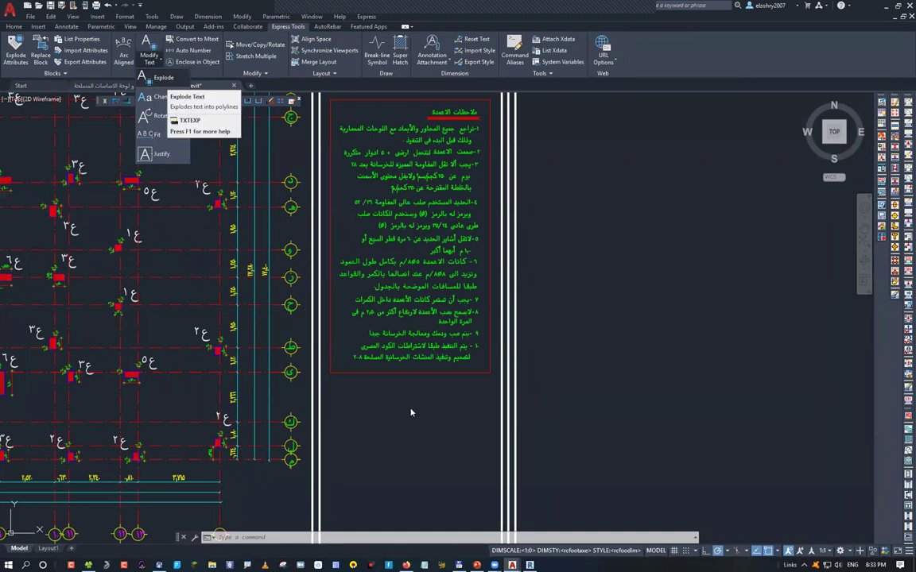
pyautogui.press('Escape')
pyautogui.press('Escape')
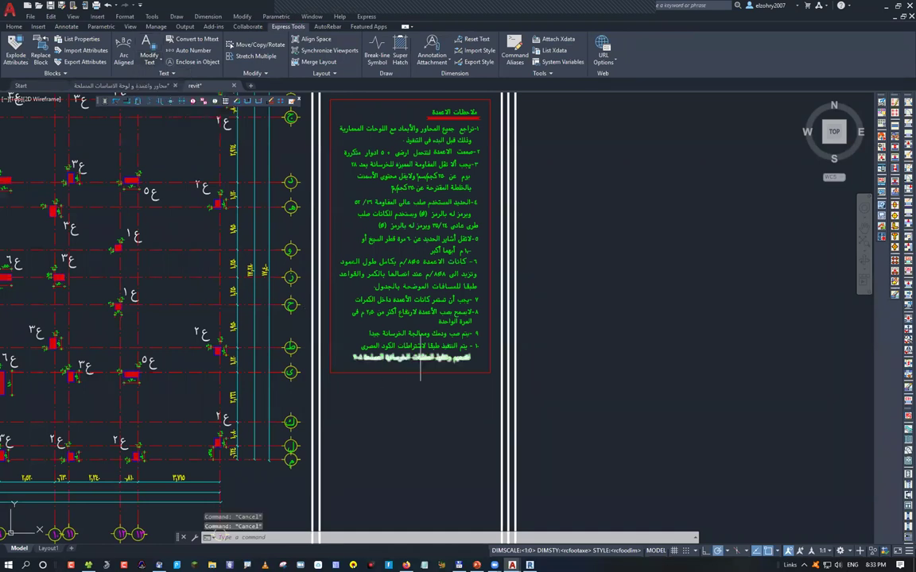
pyautogui.click(421, 358)
pyautogui.write('txt')
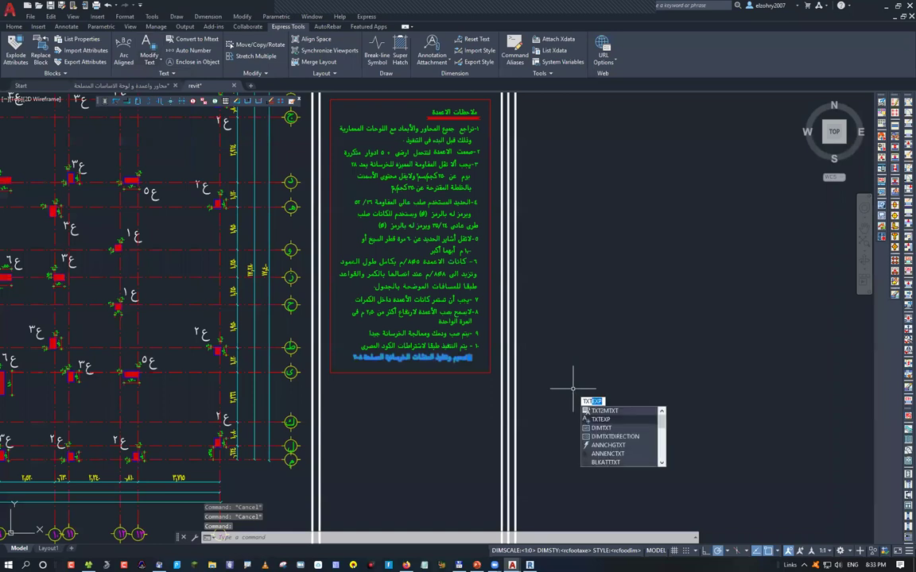
pyautogui.press('Return')
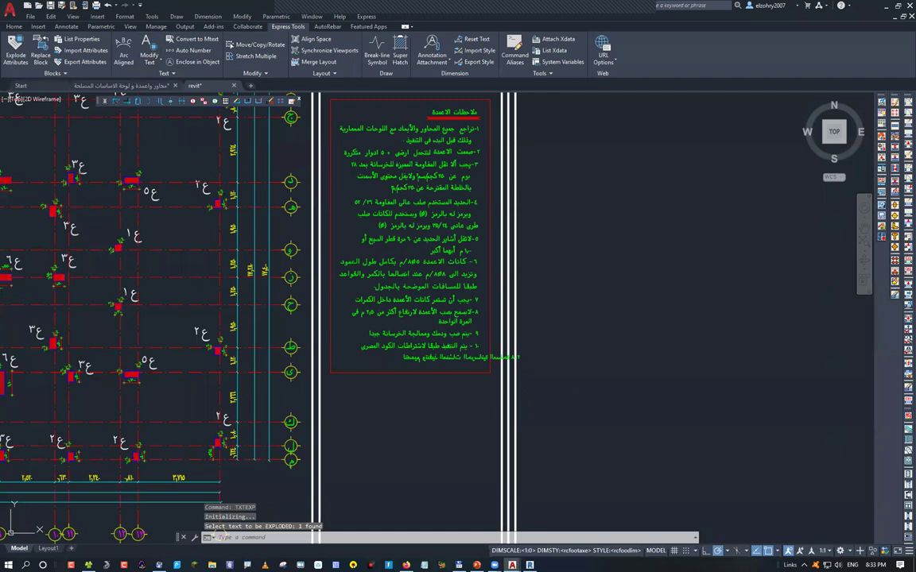
pyautogui.press('Return')
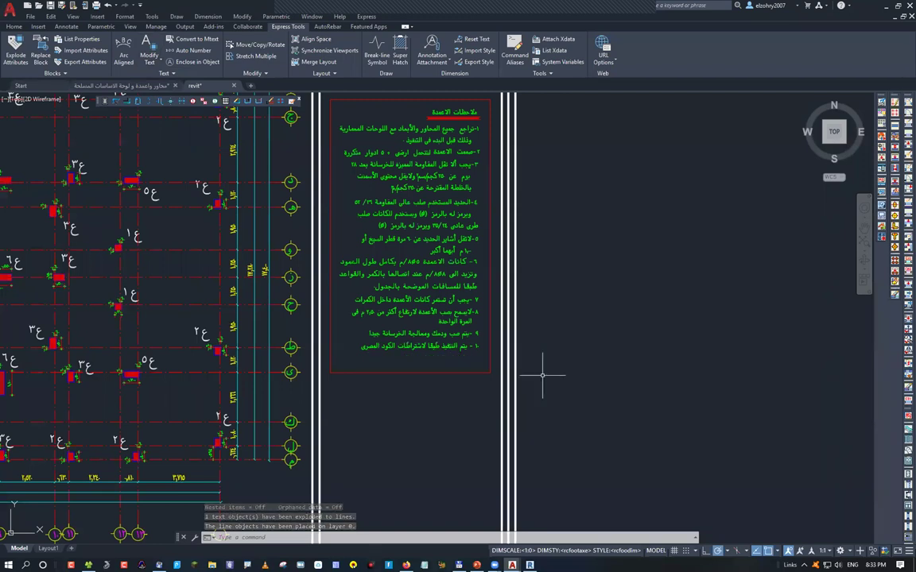
# Zoom and pan around model space to inspect the exploded note line
pyautogui.scroll(-5, 557, 372)
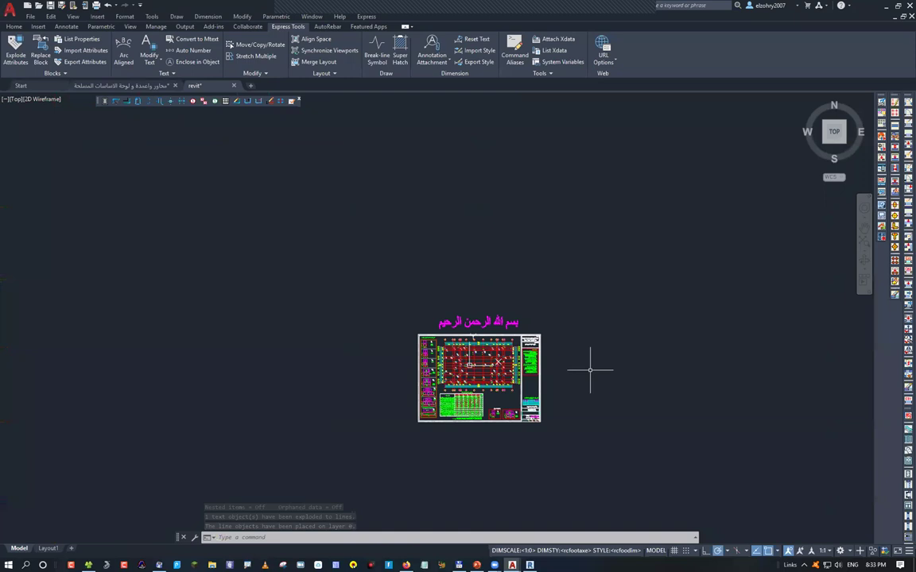
pyautogui.moveTo(590, 370); pyautogui.dragTo(345, 348, button='middle')
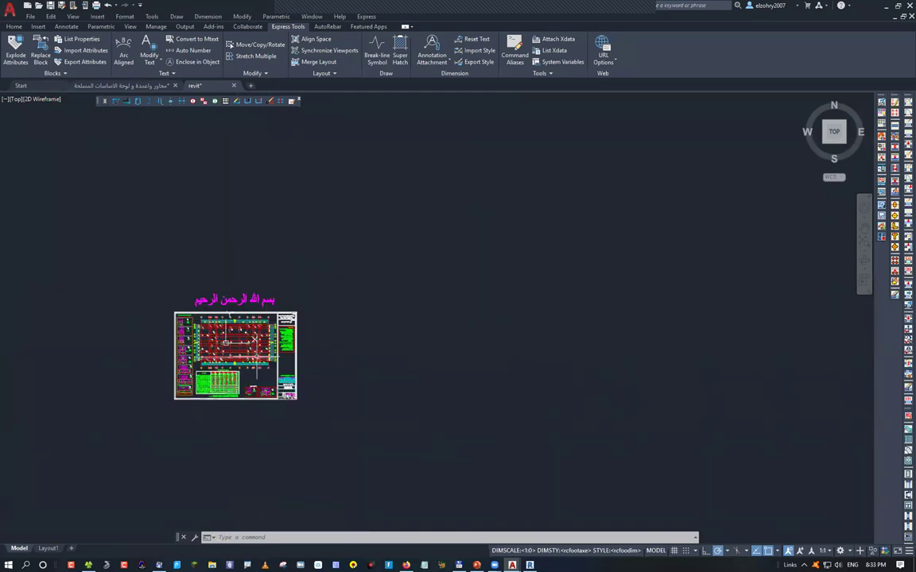
pyautogui.scroll(-5, 302, 340)
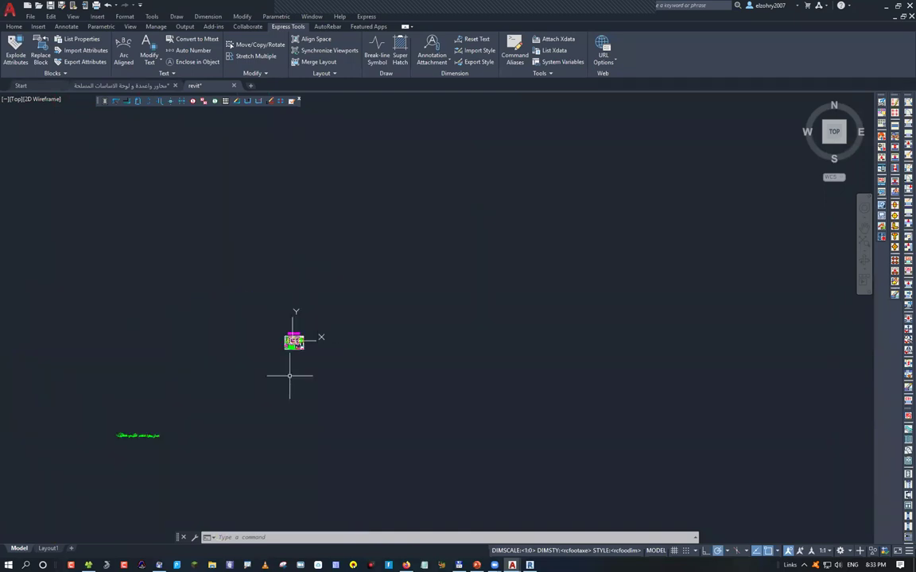
pyautogui.scroll(10, 131, 436)
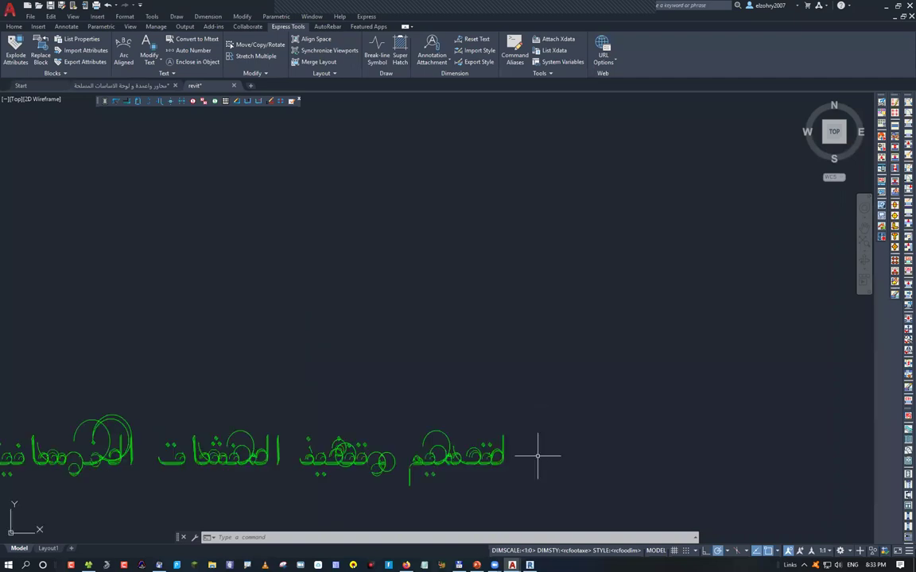
pyautogui.scroll(-5, 477, 453)
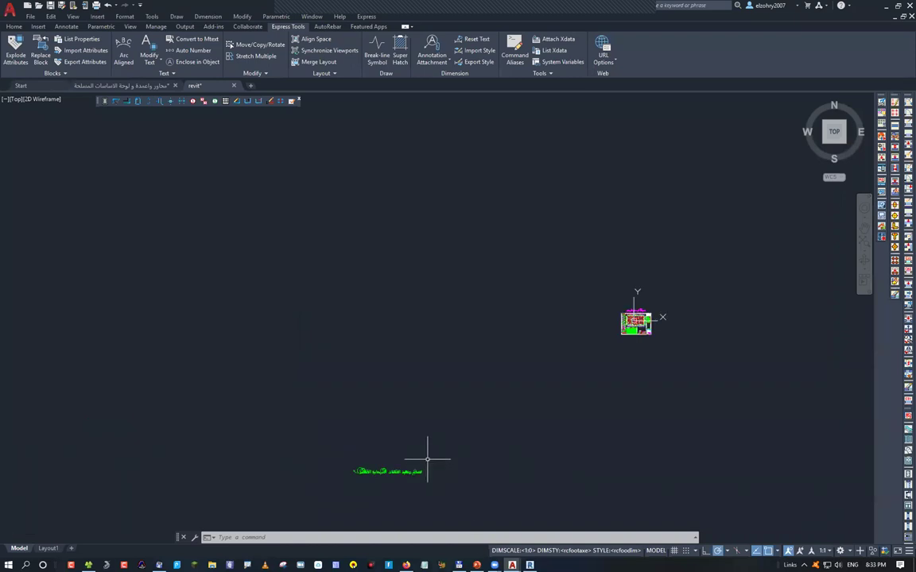
pyautogui.scroll(10, 425, 450)
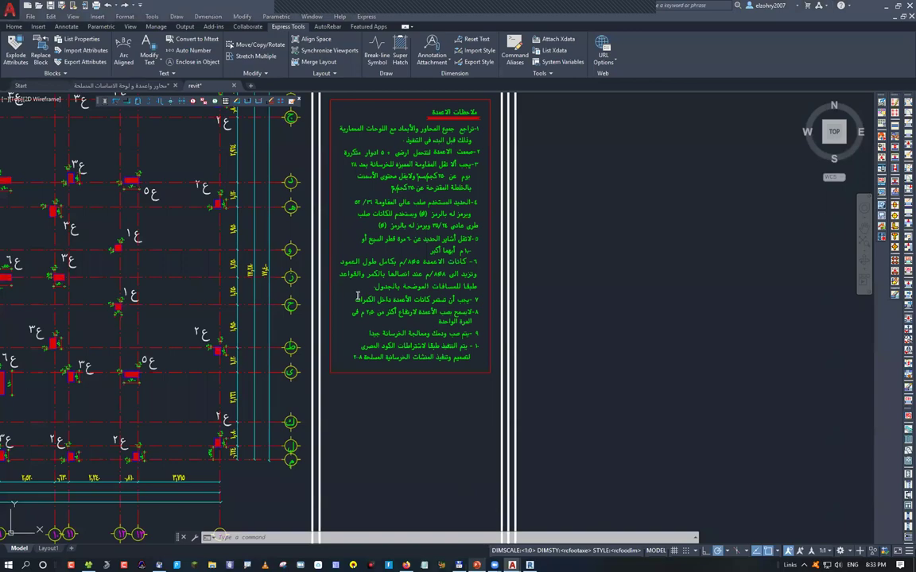
# Switch from AutoCAD to the PowerPoint slides on the way back to Revit
pyautogui.hotkey('alt', 'Tab')
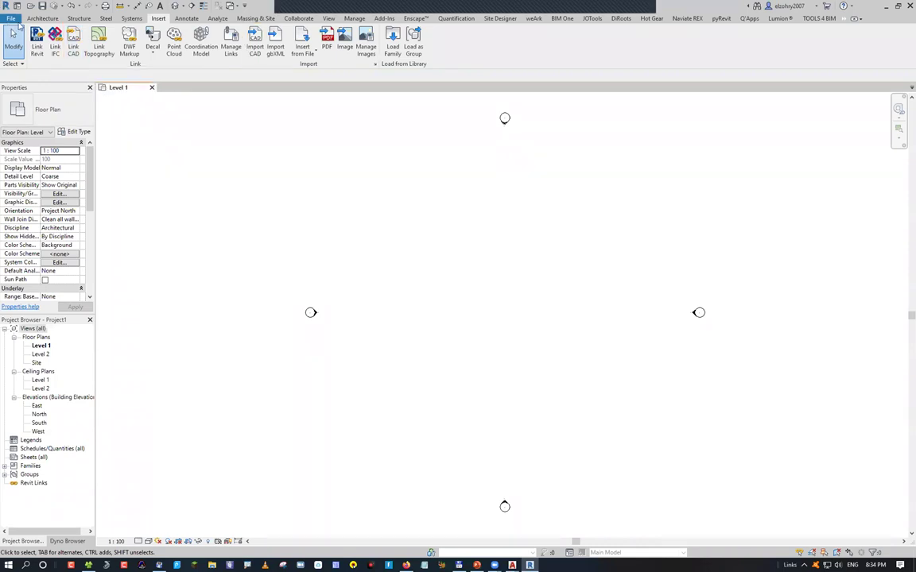
# Create a new family from the Metric Structural Column template, then return to Project1's Level 1 plan
pyautogui.click(11, 18)
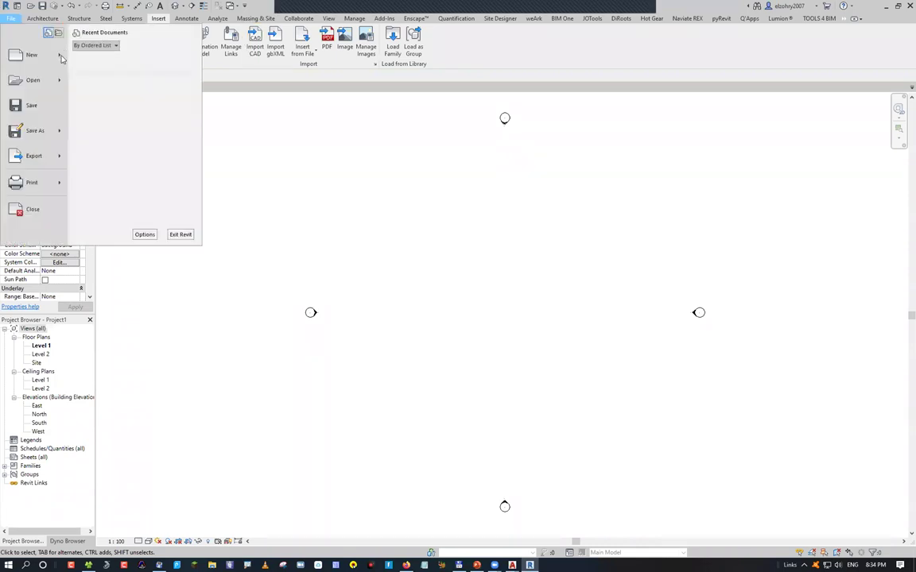
pyautogui.moveTo(62, 55)
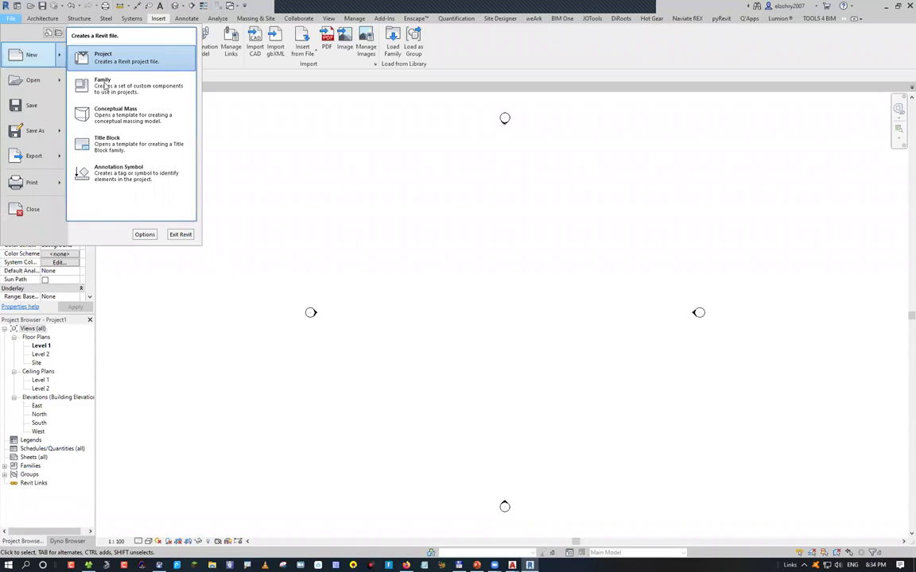
pyautogui.click(104, 85)
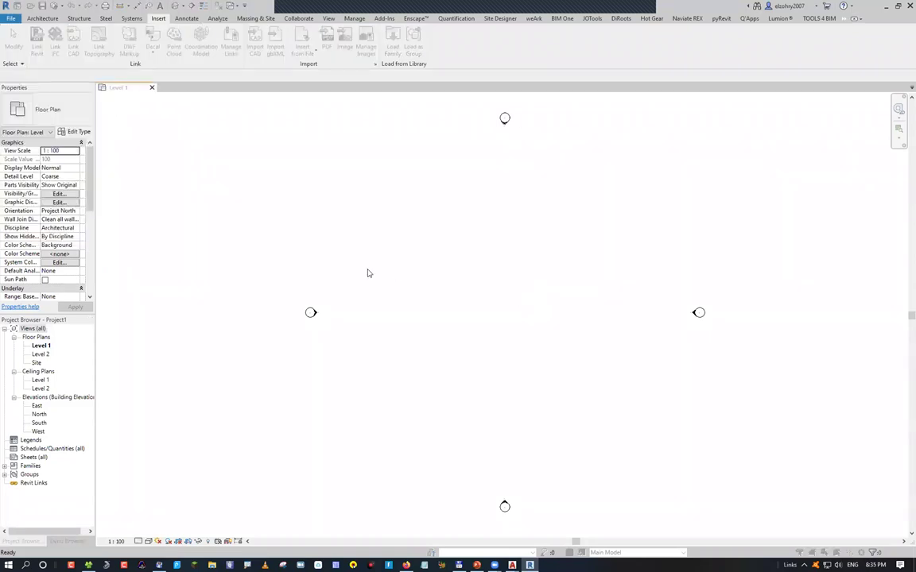
pyautogui.scroll(-15, 380, 263)
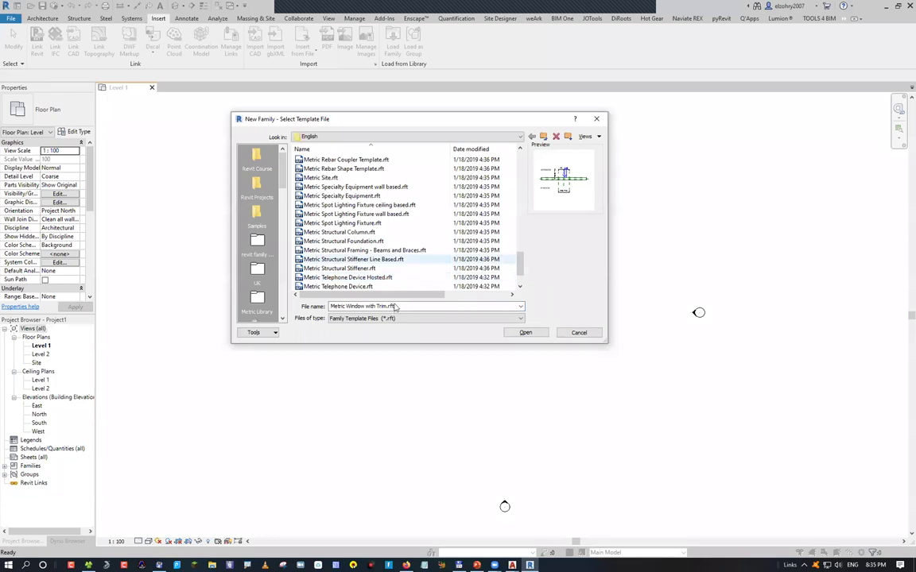
pyautogui.doubleClick(368, 230)
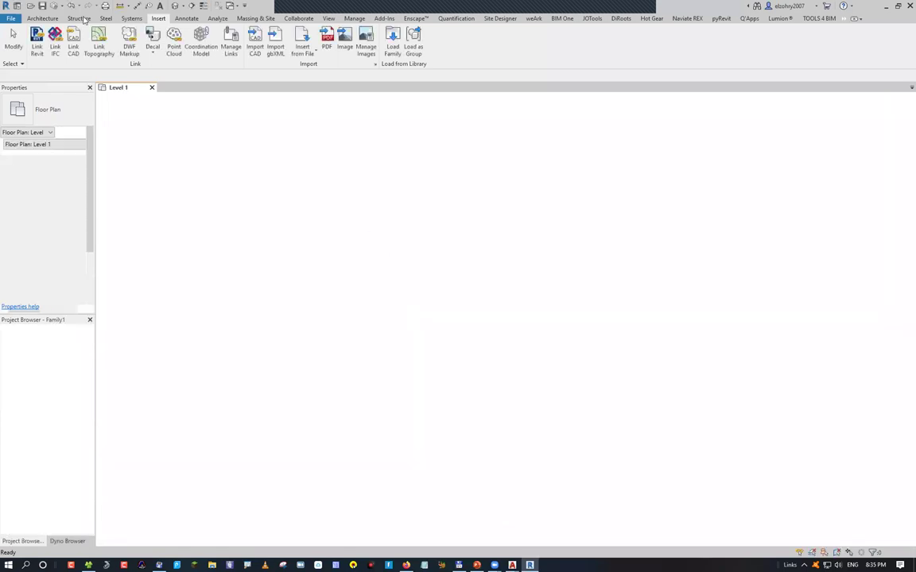
pyautogui.scroll(-1, 71, 45)
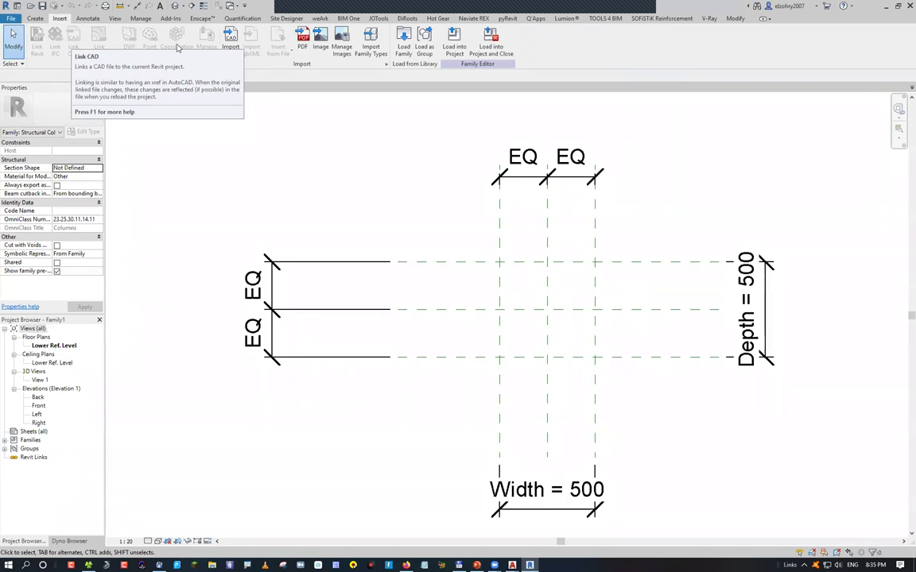
pyautogui.click(121, 85)
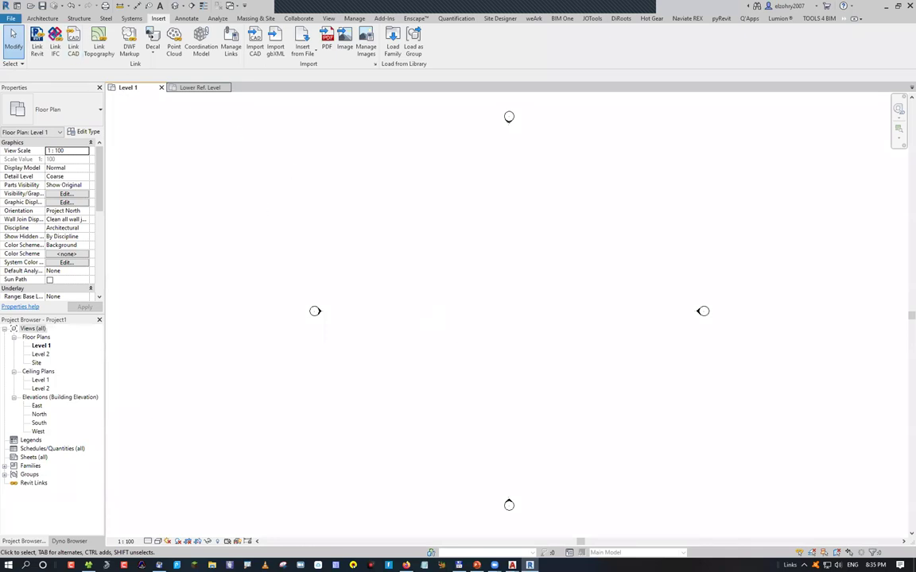
pyautogui.press('x')
pyautogui.press('r')
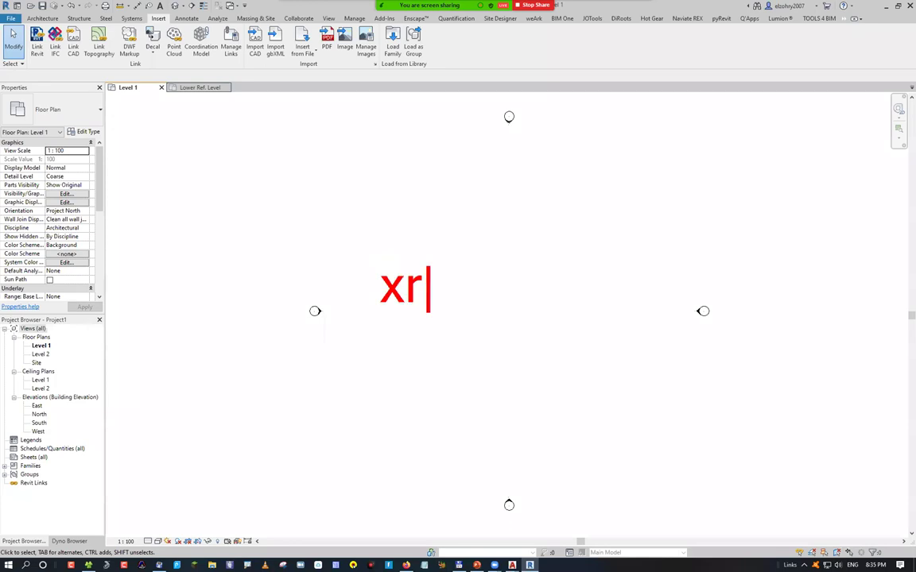
pyautogui.press('e')
pyautogui.press('f')
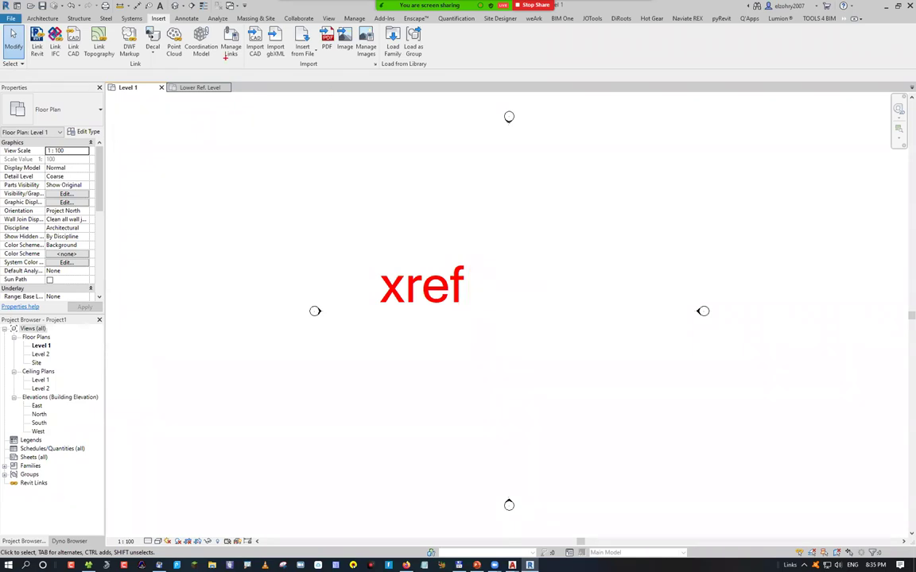
pyautogui.moveTo(77, 60); pyautogui.dragTo(149, 182)
pyautogui.moveTo(153, 167); pyautogui.dragTo(163, 197)
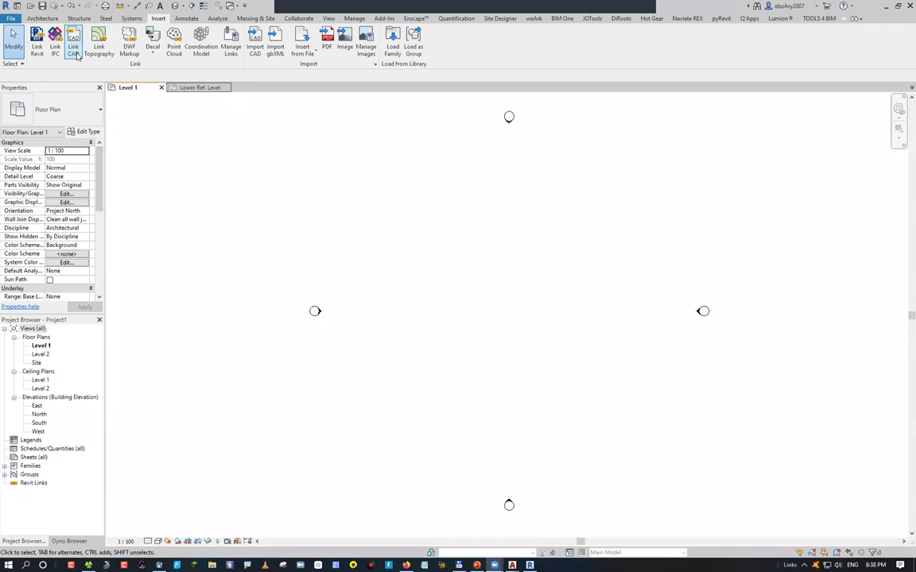
# Begin linking 01-Axis & Columns.dwg in Black and White, then cancel before choosing layers
pyautogui.click(75, 51)
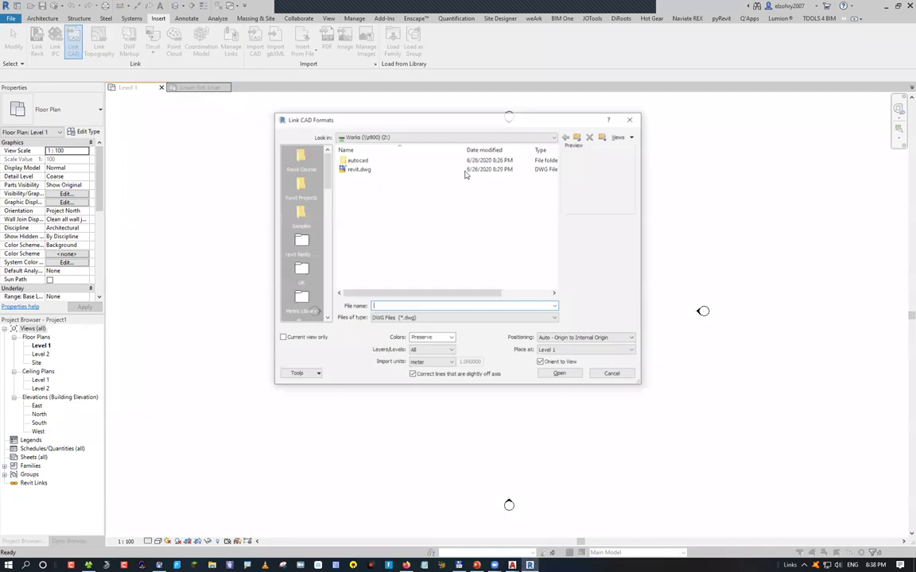
pyautogui.doubleClick(356, 160)
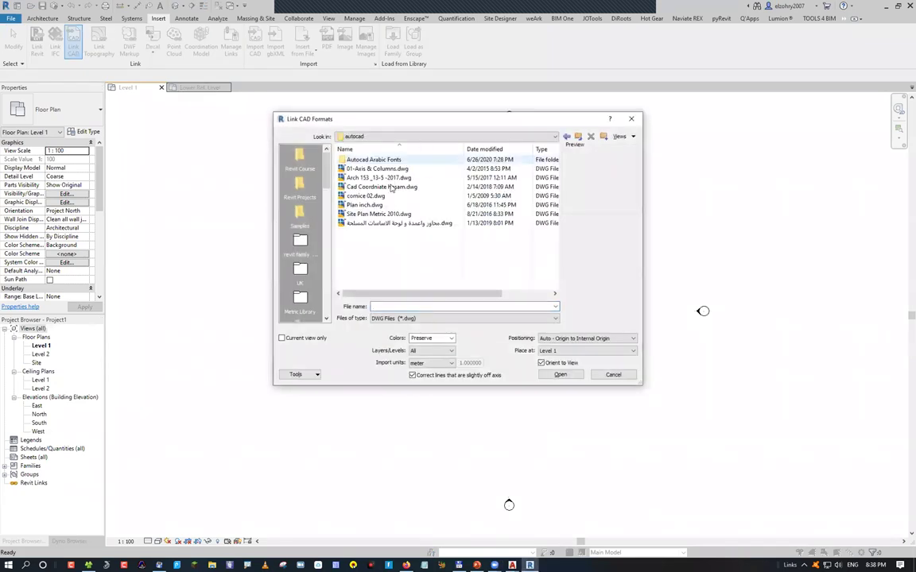
pyautogui.click(390, 168)
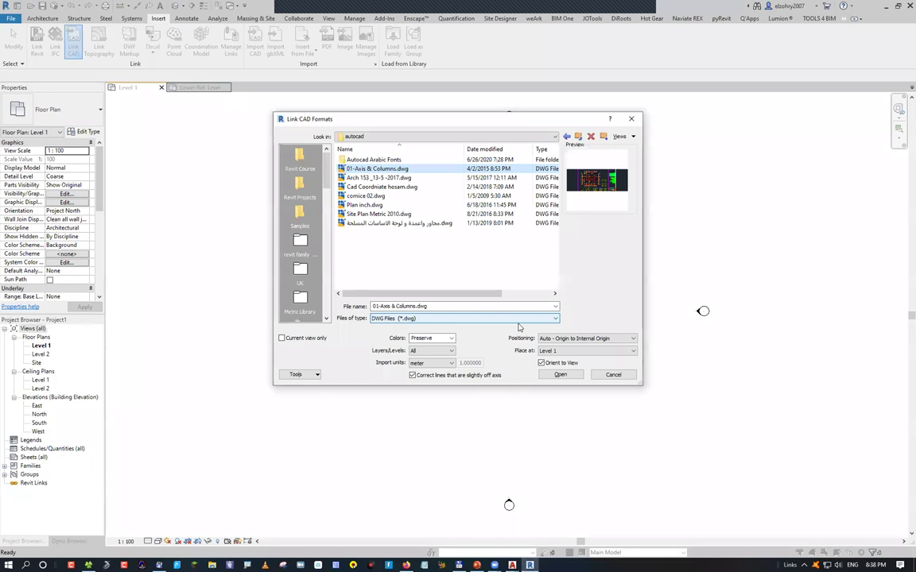
pyautogui.click(436, 342)
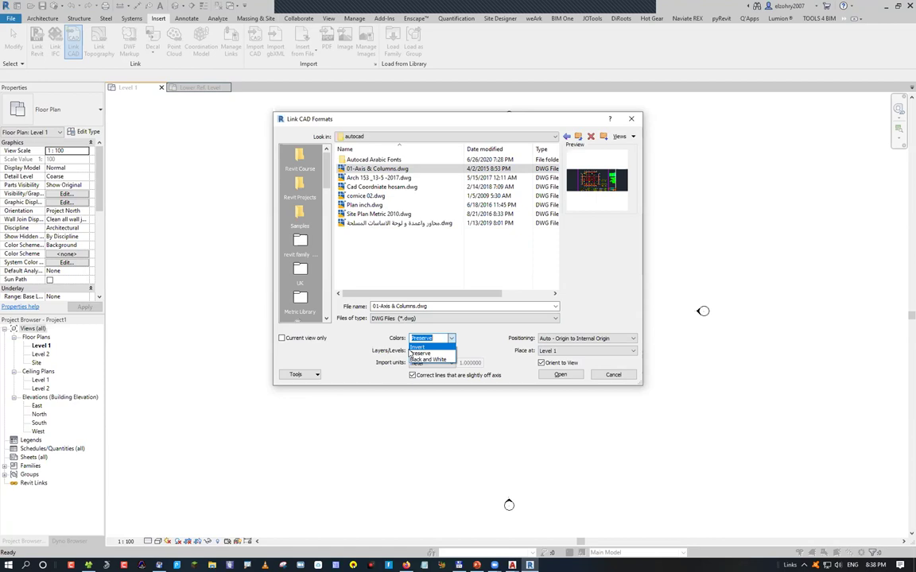
pyautogui.click(434, 362)
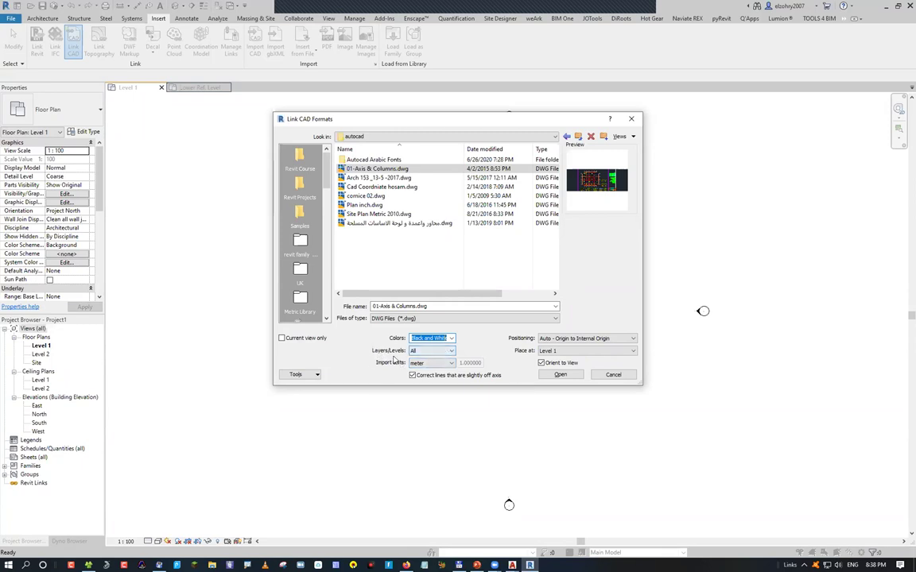
pyautogui.click(433, 352)
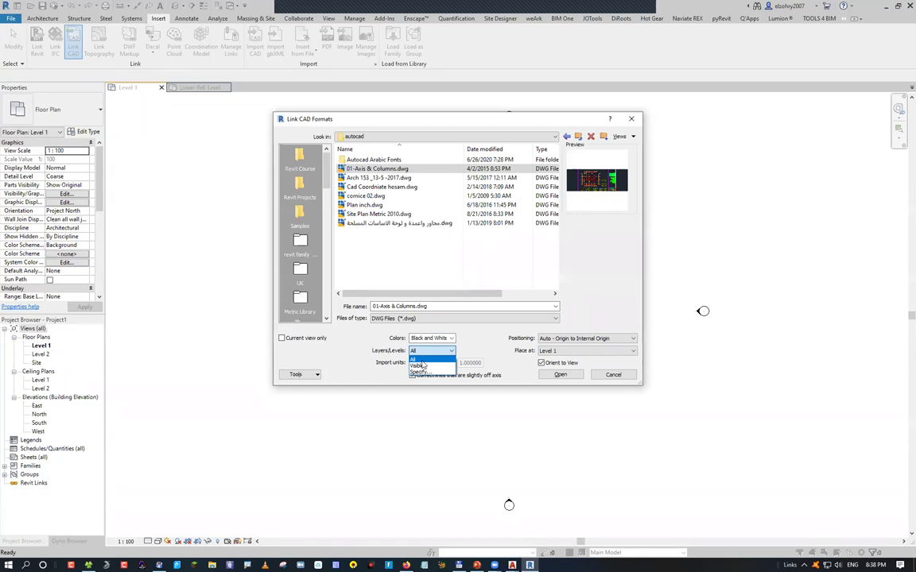
pyautogui.press('Escape')
pyautogui.press('Escape')
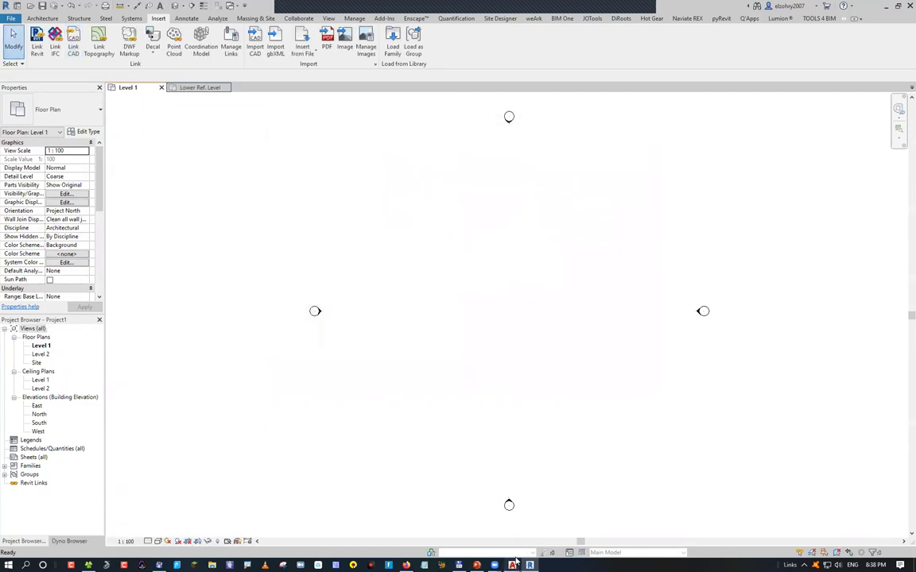
# In AutoCAD, turn off the beam tables, column dim. and DEFPOINTS layers, save, and return to Revit
pyautogui.click(513, 564)
pyautogui.hotkey('alt', 'Tab')
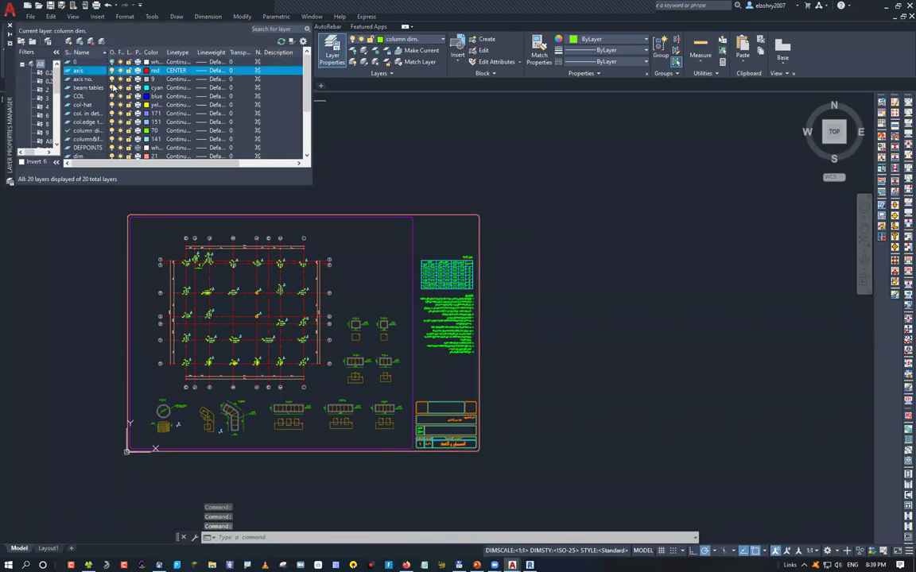
pyautogui.click(111, 87)
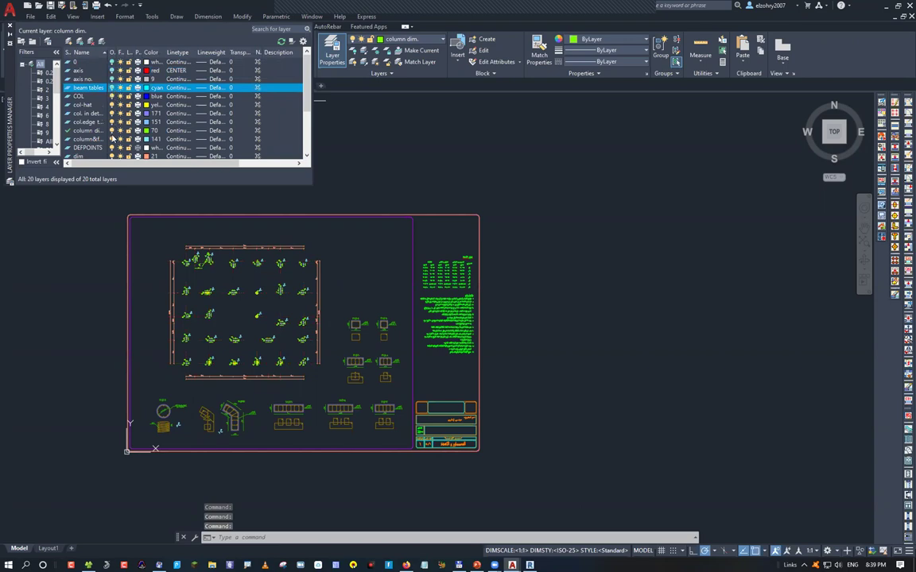
pyautogui.click(112, 130)
pyautogui.click(111, 130)
pyautogui.click(382, 265)
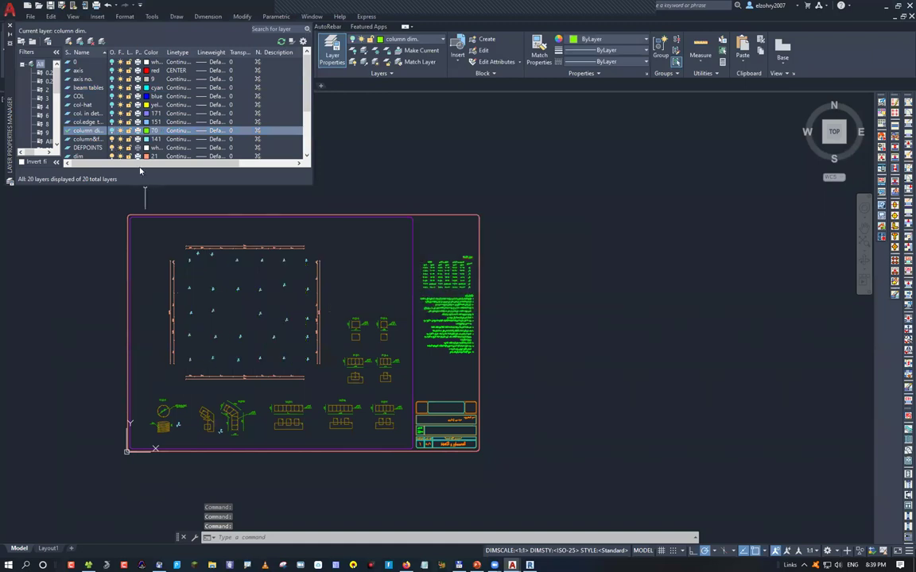
pyautogui.click(174, 148)
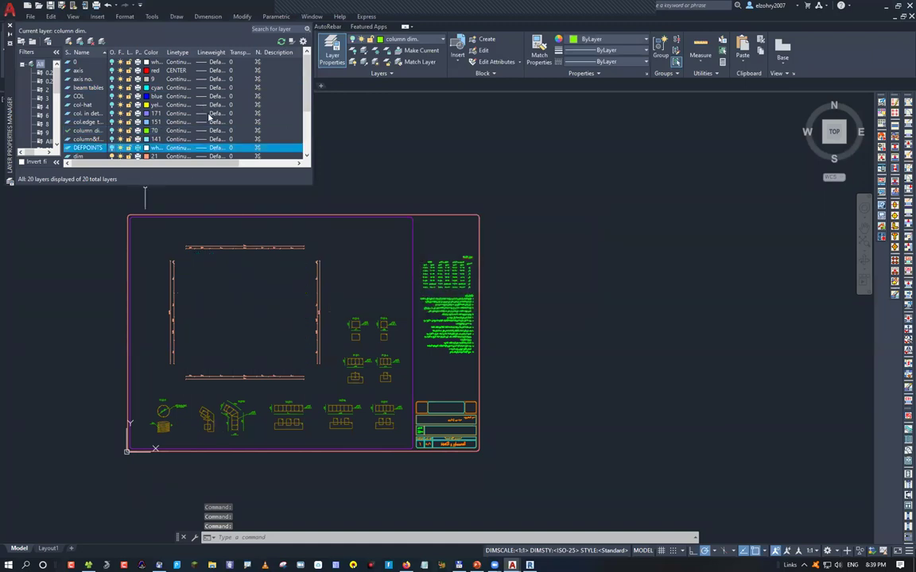
pyautogui.click(10, 25)
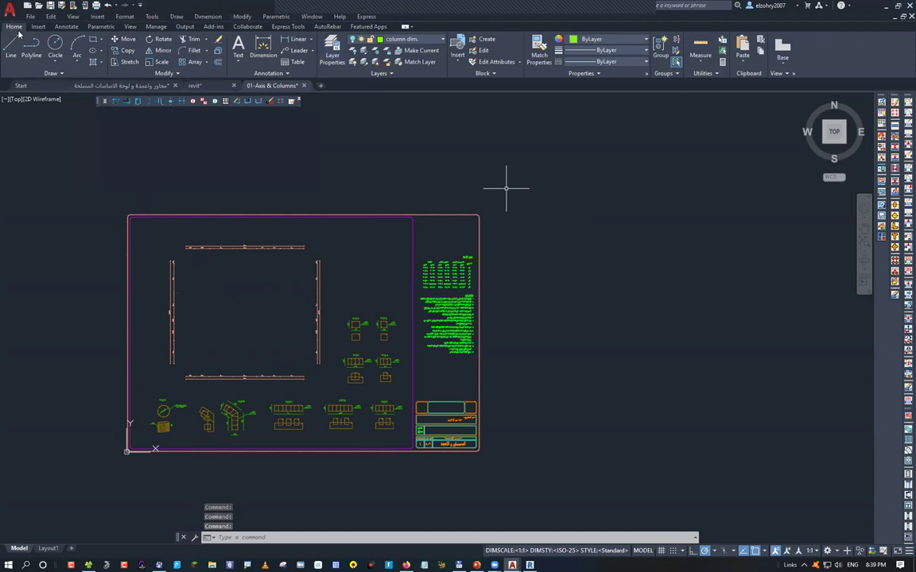
pyautogui.hotkey('ctrl', 's')
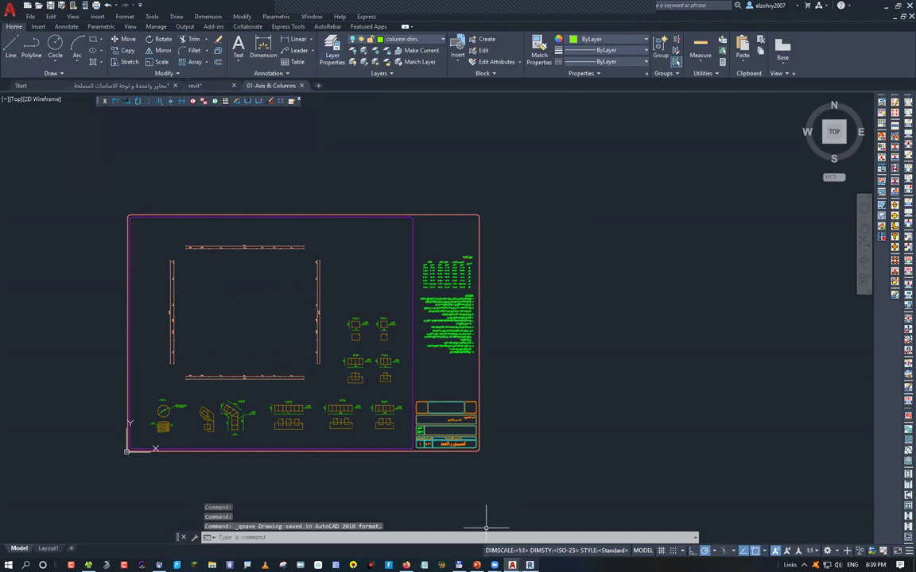
pyautogui.hotkey('alt', 'Tab')
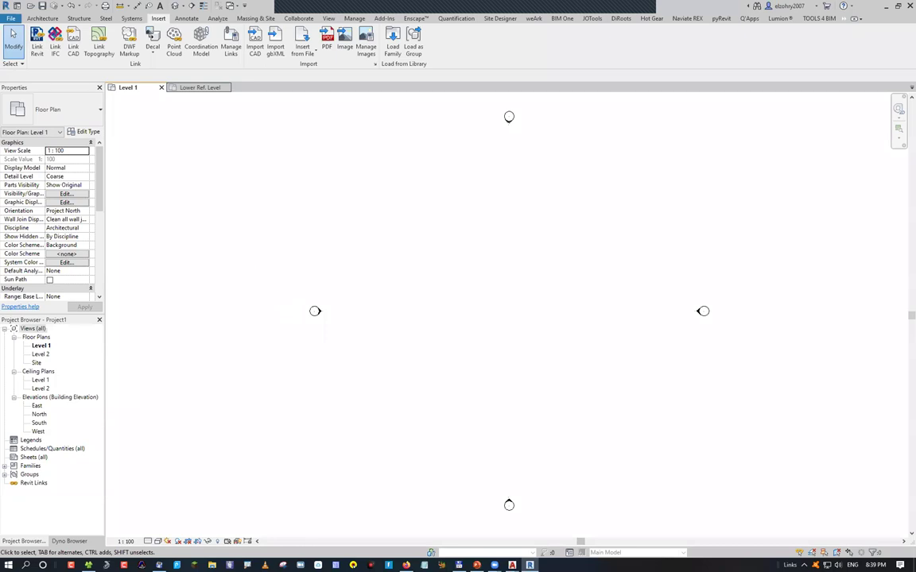
# Cancel the pending distance measurement in AutoCAD and go back to Revit
pyautogui.hotkey('alt', 'Tab')
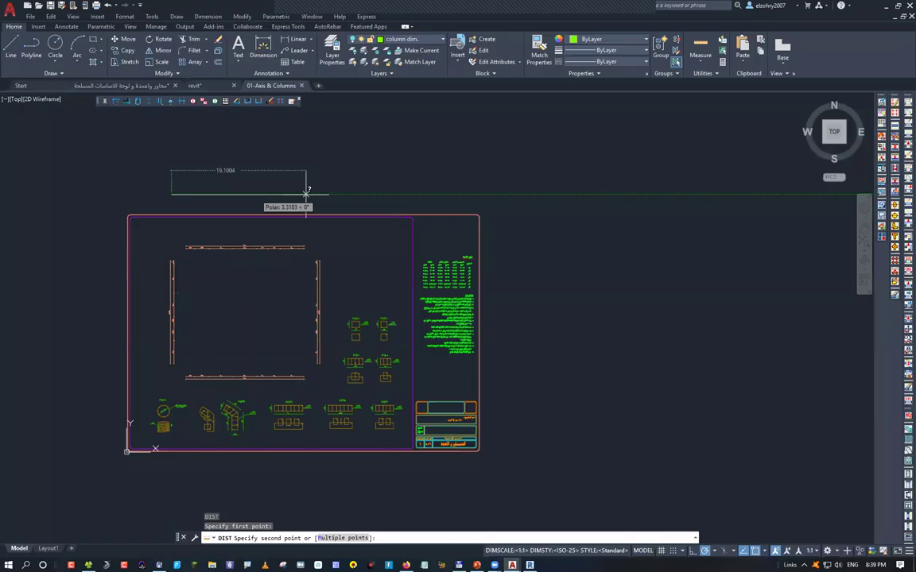
pyautogui.press('Escape')
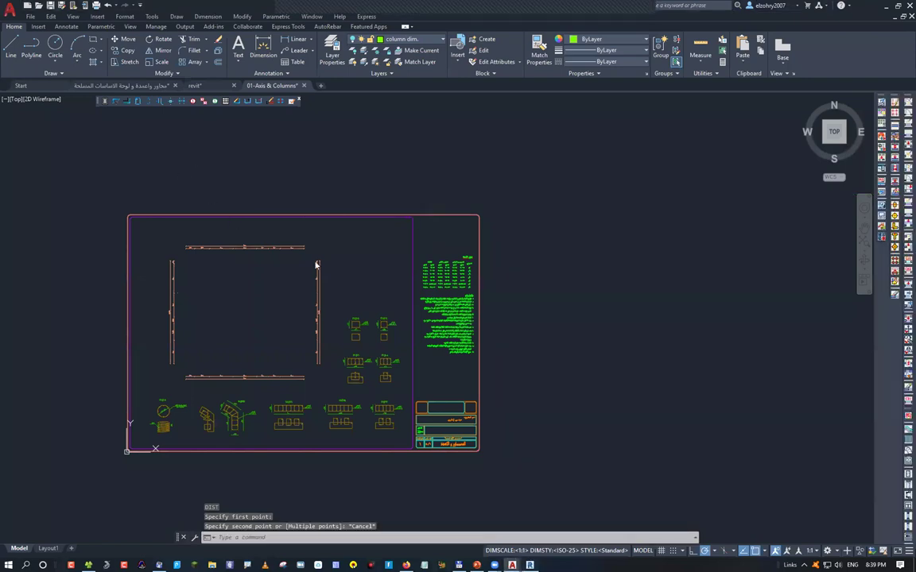
pyautogui.hotkey('alt', 'Tab')
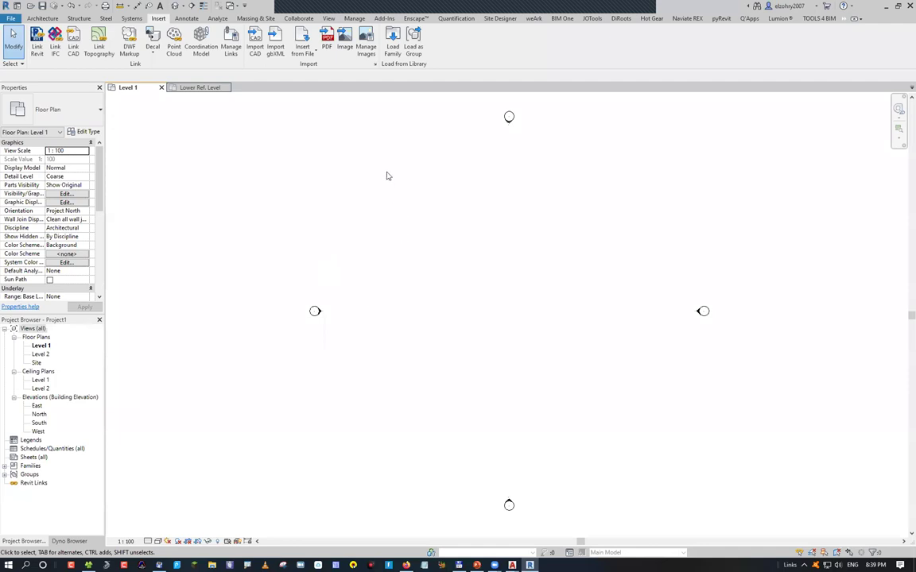
# Link 01-Axis & Columns.dwg with Layers/Levels set to Visible using LC, and zoom to view it
pyautogui.press('l')
pyautogui.press('c')
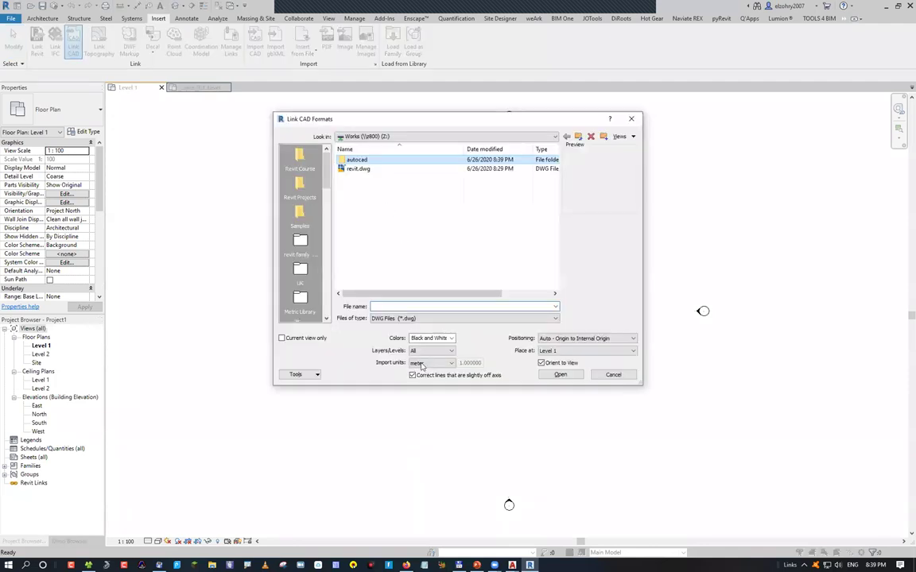
pyautogui.doubleClick(356, 160)
pyautogui.click(377, 169)
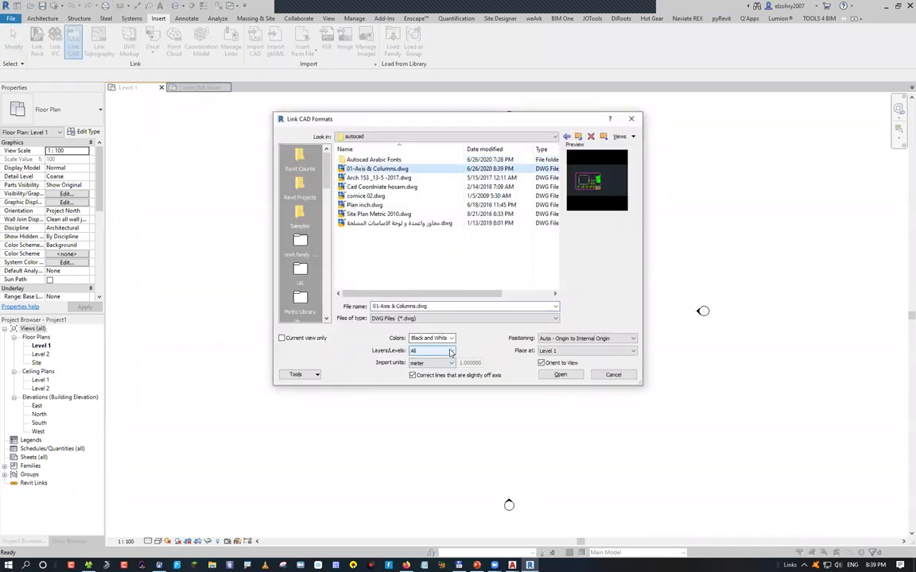
pyautogui.click(451, 352)
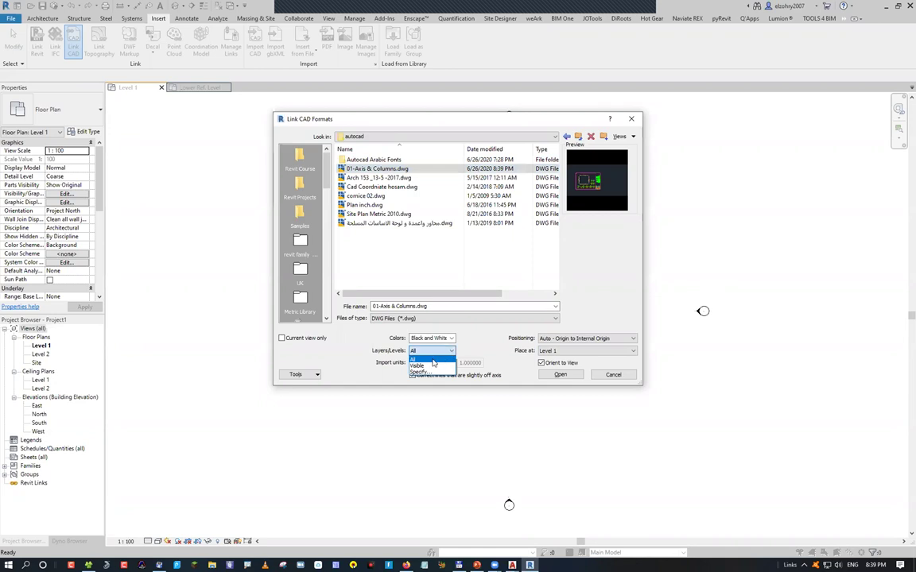
pyautogui.click(433, 363)
pyautogui.press('Return')
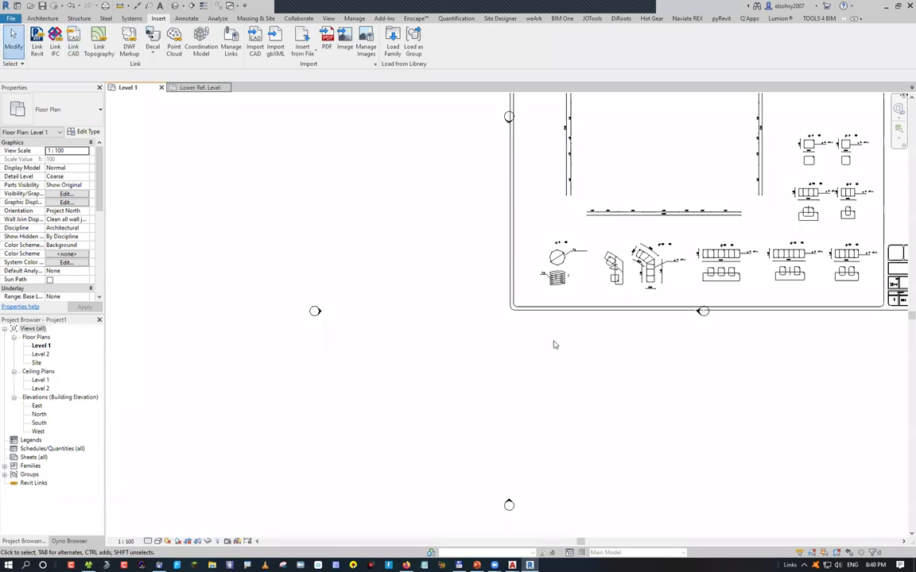
pyautogui.scroll(-5, 400, 433)
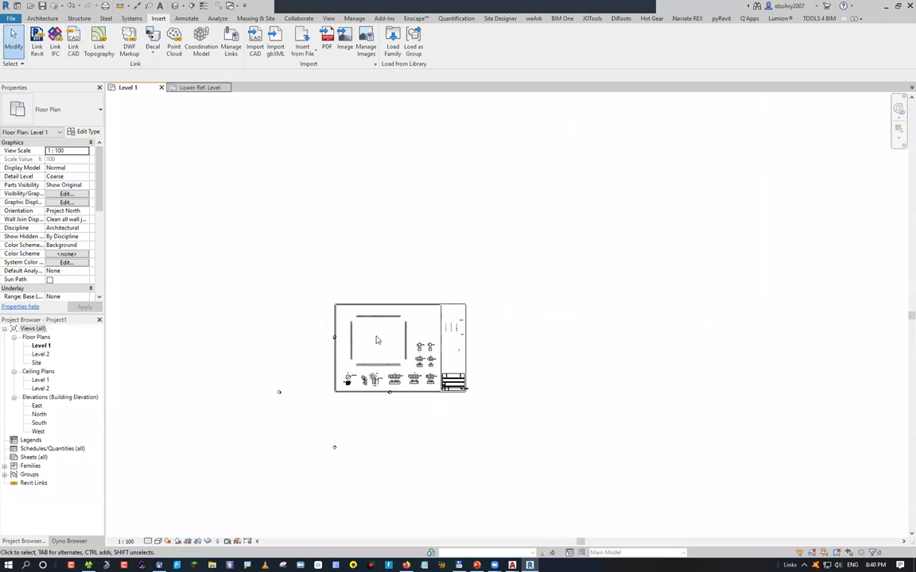
pyautogui.scroll(2, 376, 337)
pyautogui.scroll(2, 402, 331)
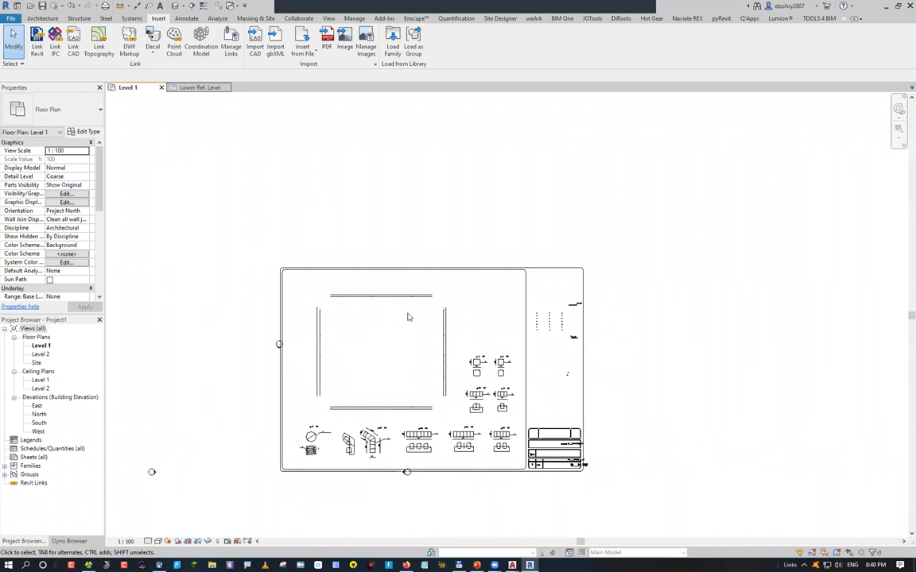
# Delete the linked 01-Axis & Columns.dwg and relink it with only visible layers
pyautogui.click(374, 271)
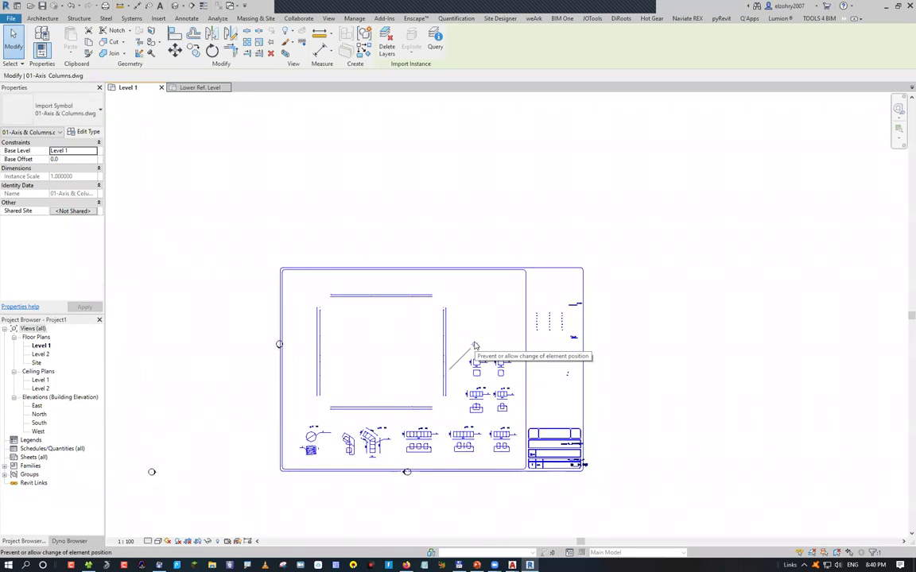
pyautogui.press('Delete')
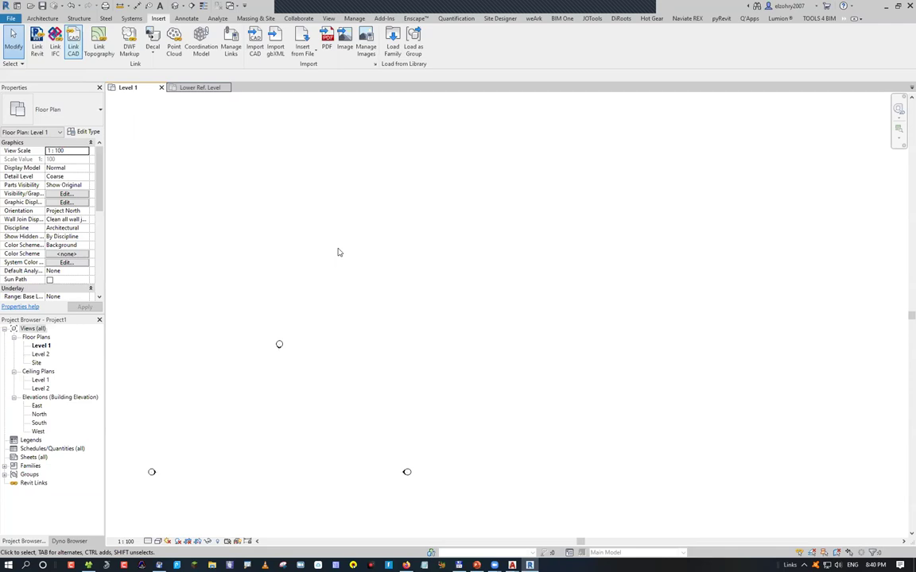
pyautogui.press('Return')
pyautogui.click(374, 169)
pyautogui.click(431, 351)
pyautogui.click(421, 364)
pyautogui.click(558, 375)
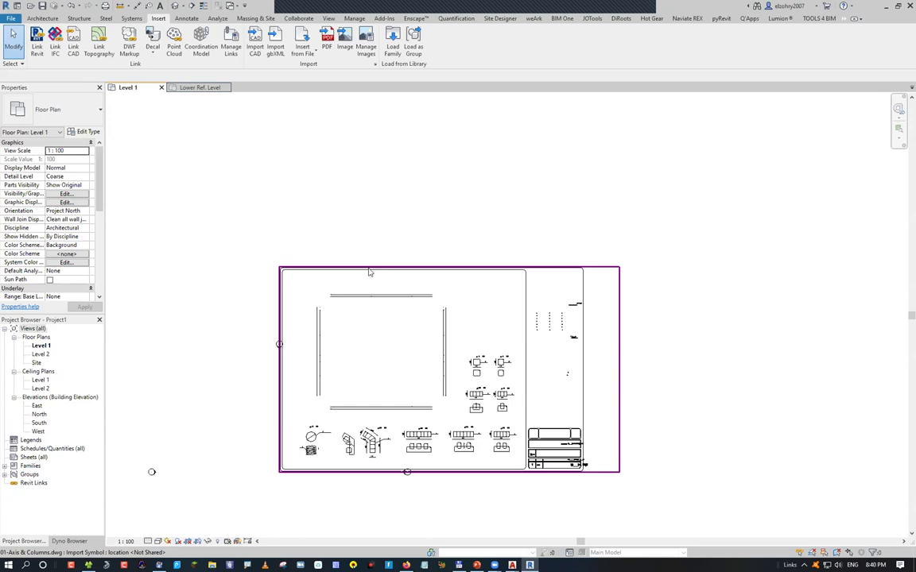
# Review the link's imported layers in Visibility/Graphics Imported Categories, then close without changes
pyautogui.click(368, 272)
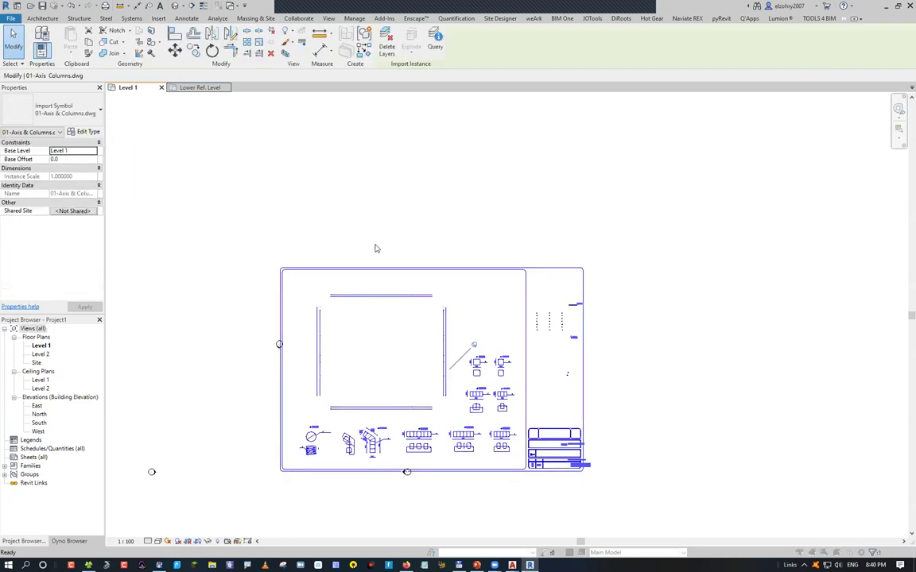
pyautogui.press('v')
pyautogui.press('v')
pyautogui.click(296, 115)
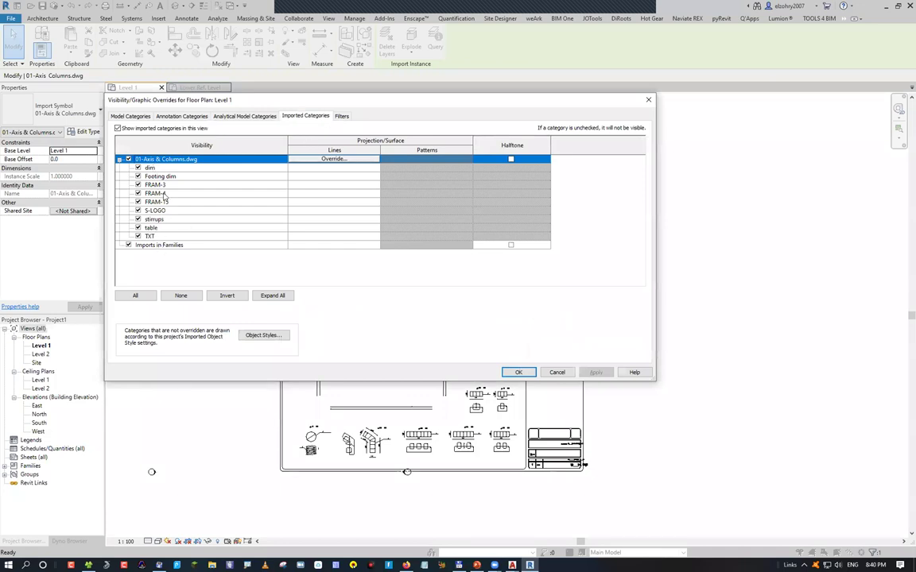
pyautogui.click(554, 373)
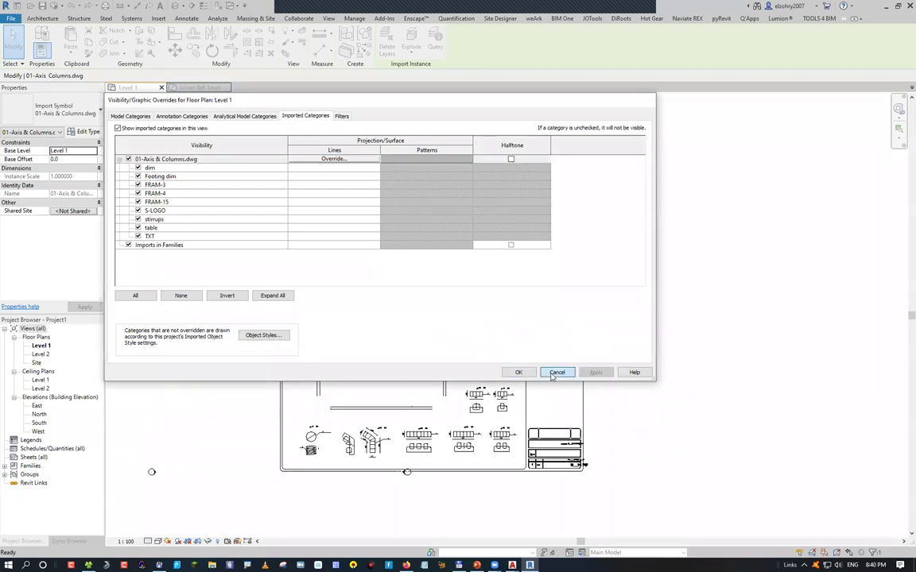
pyautogui.press('Escape')
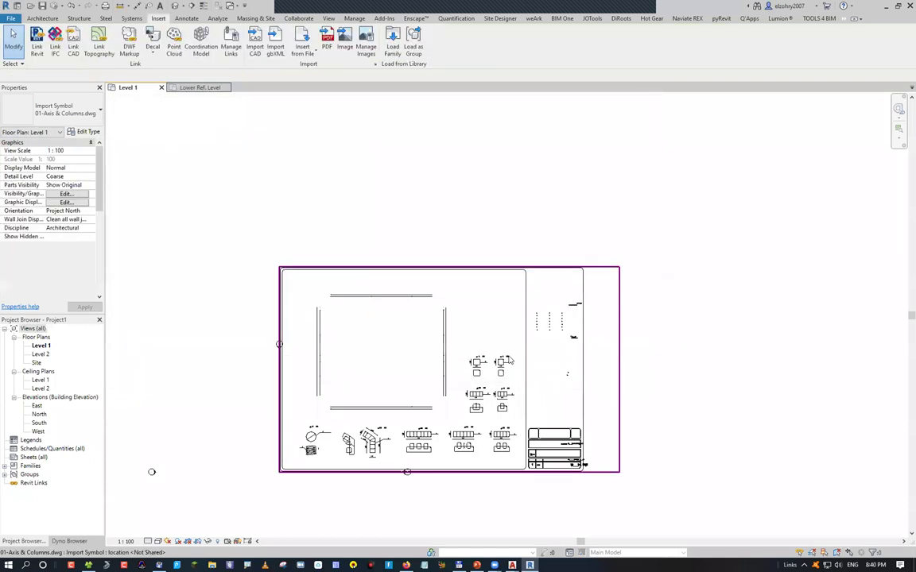
pyautogui.press('Escape')
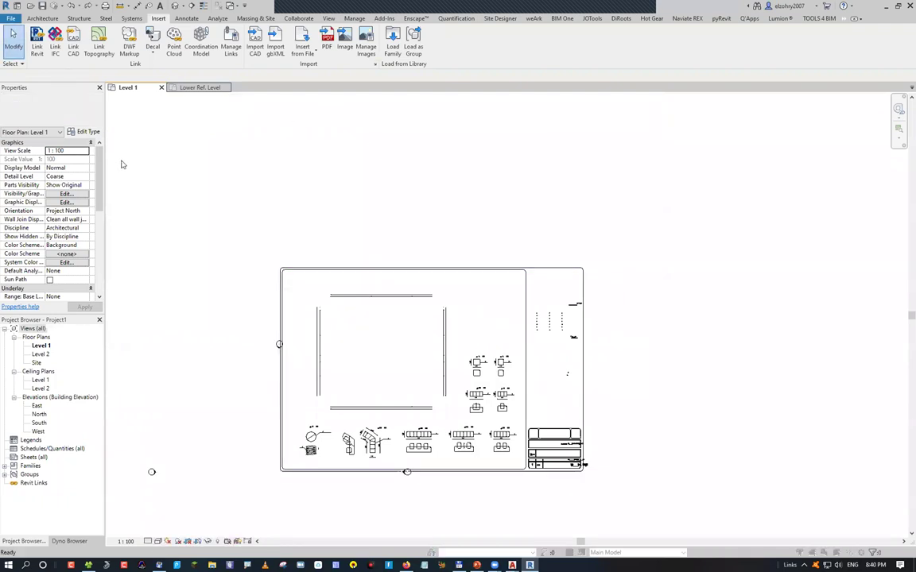
# Turn on every hidden layer of 01-Axis & Columns.dwg, down to DEFPOINTS, in Level 1's Imported Categories
pyautogui.press('v')
pyautogui.press('g')
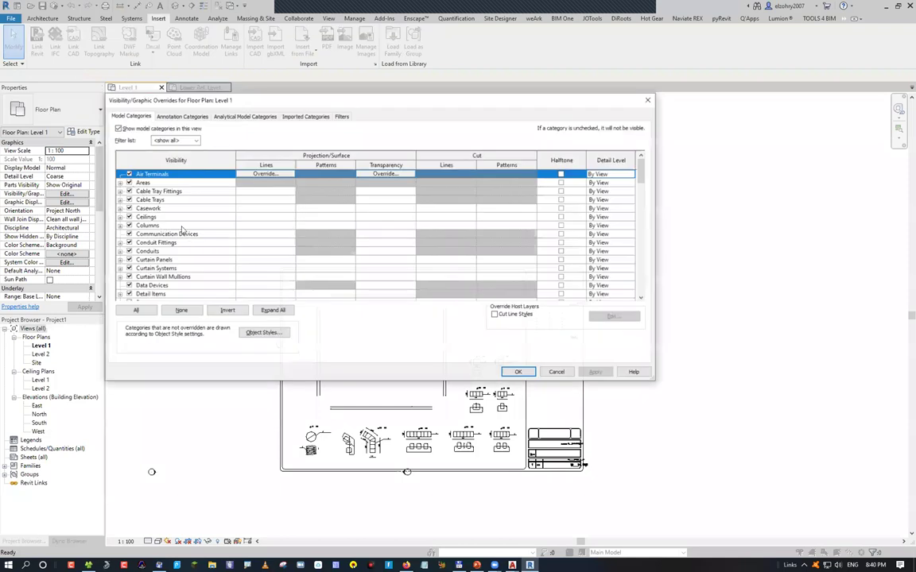
pyautogui.hotkey('ctrl', 'Tab')
pyautogui.hotkey('ctrl', 'Tab')
pyautogui.hotkey('ctrl', 'Tab')
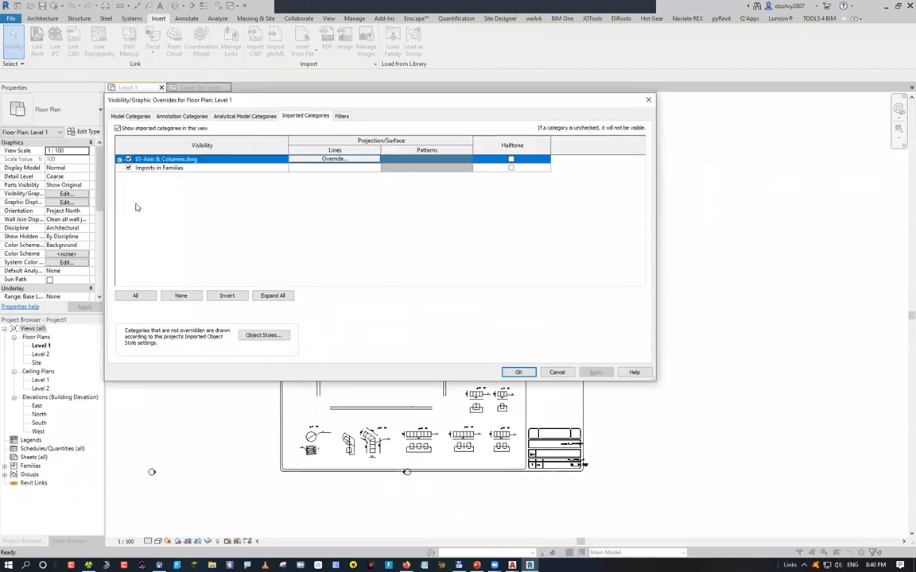
pyautogui.press('Right')
pyautogui.press('Down')
pyautogui.press('Down')
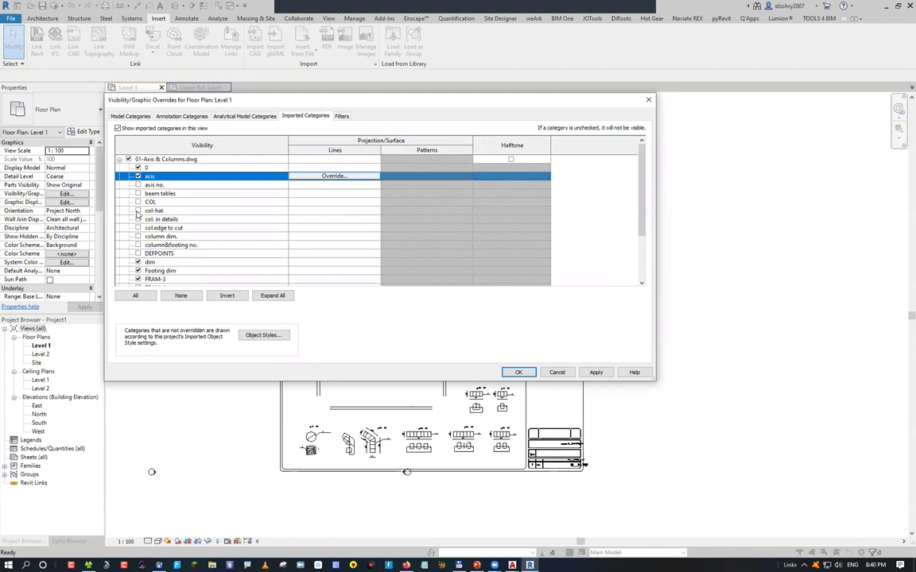
pyautogui.press('Down')
pyautogui.press('space')
pyautogui.press('Down')
pyautogui.press('space')
pyautogui.press('Down')
pyautogui.press('space')
pyautogui.press('Down')
pyautogui.press('space')
pyautogui.press('Down')
pyautogui.press('space')
pyautogui.press('Down')
pyautogui.press('space')
pyautogui.press('Up')
pyautogui.press('Up')
pyautogui.press('Up')
pyautogui.press('Up')
pyautogui.press('Up')
pyautogui.press('Up')
pyautogui.press('Up')
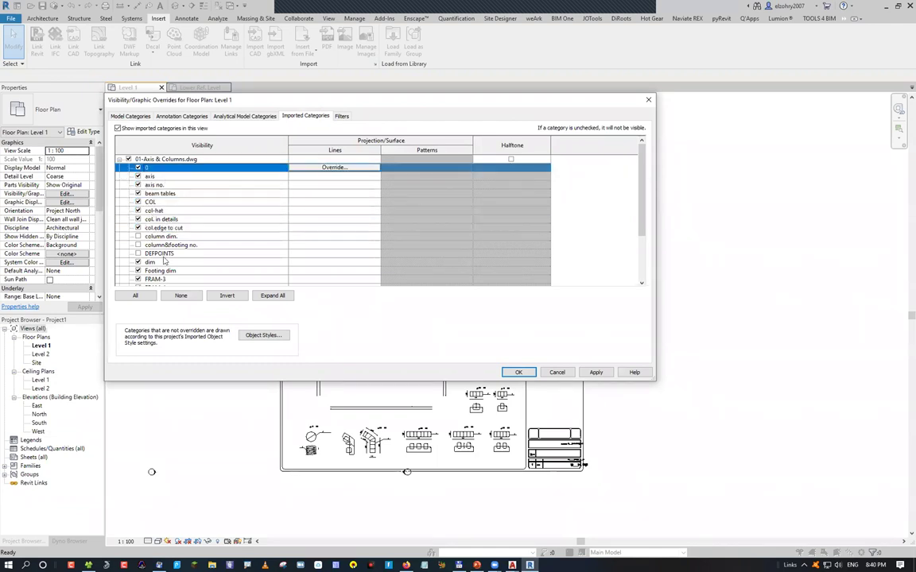
pyautogui.keyDown('shift'); pyautogui.click(138, 256); pyautogui.keyUp('shift')
pyautogui.press('space')
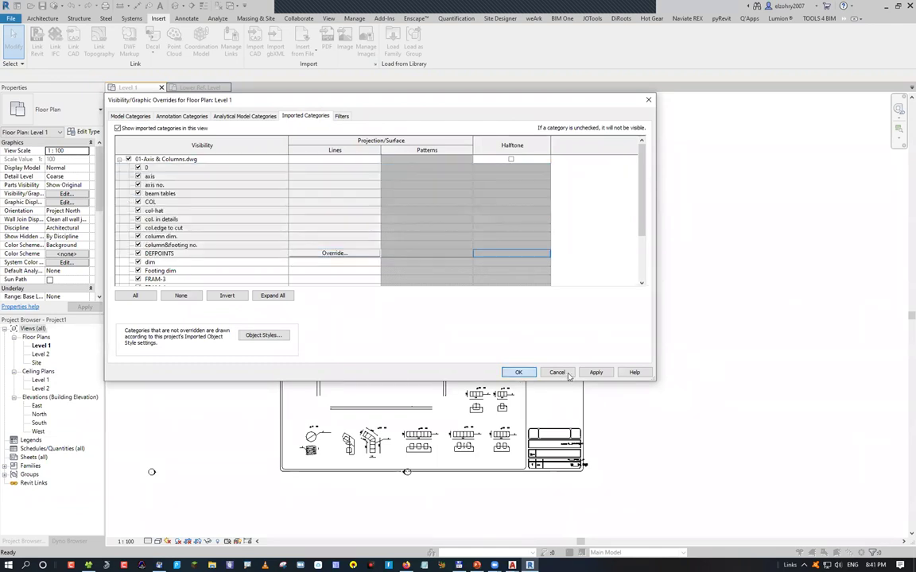
pyautogui.press('Return')
pyautogui.scroll(1, 339, 353)
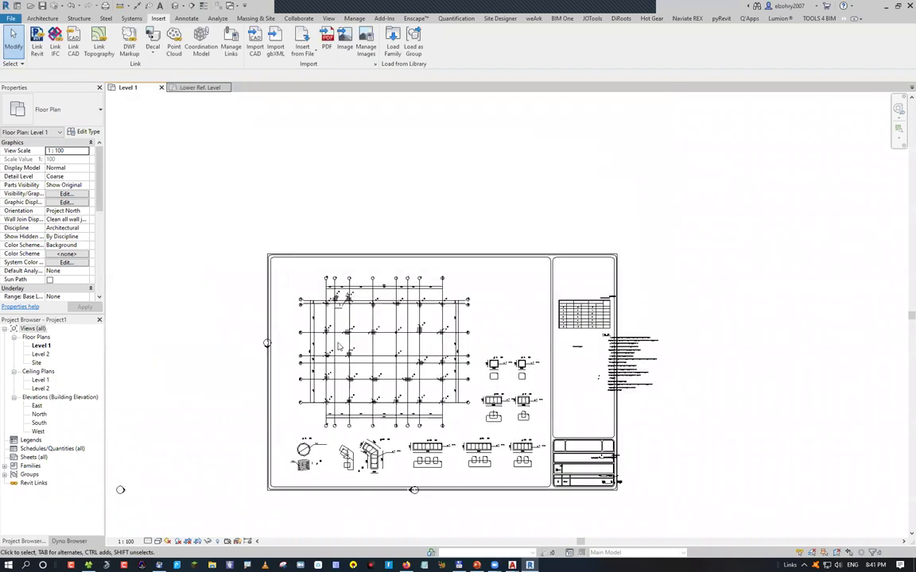
pyautogui.scroll(3, 341, 348)
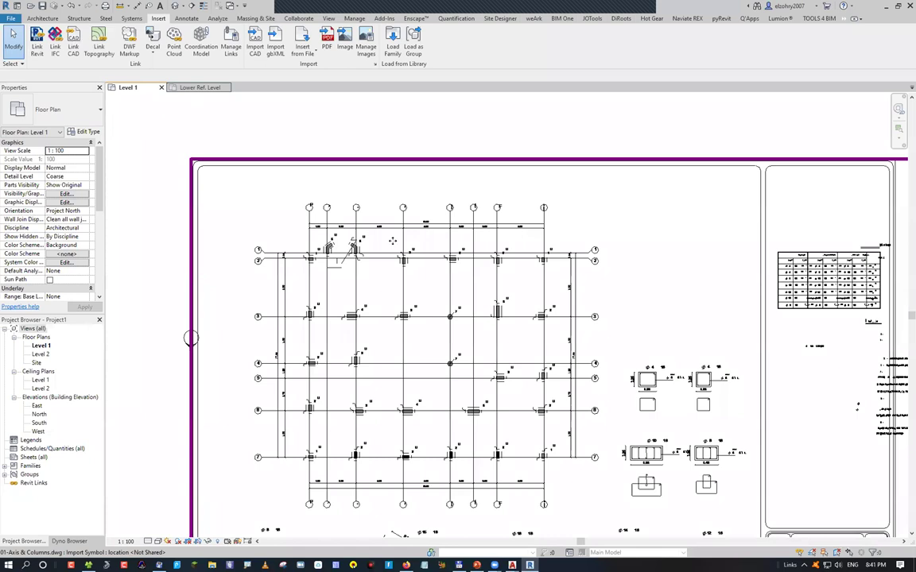
# Delete the 01-Axis & Columns link from Level 1 and reopen Link CAD Formats with layers set to All
pyautogui.click(354, 217)
pyautogui.press('Delete')
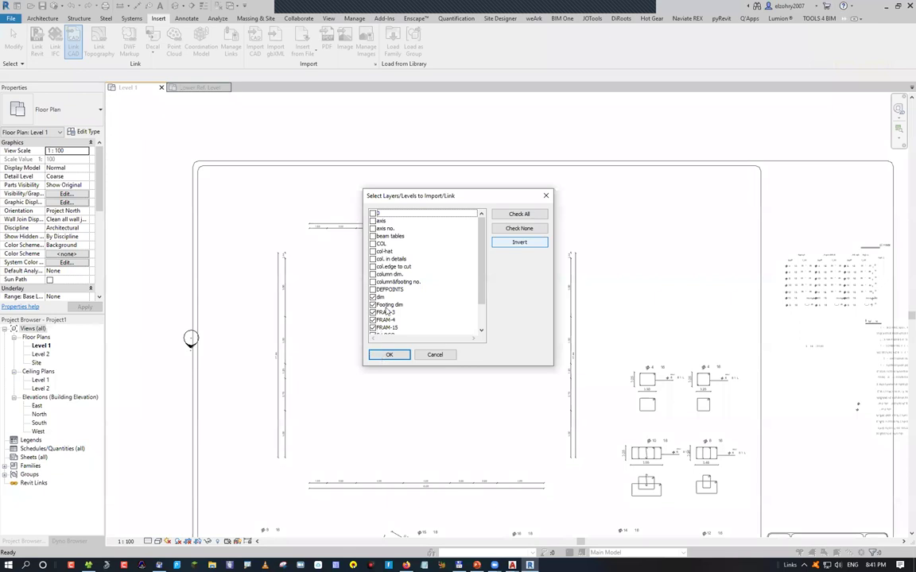
pyautogui.click(382, 243)
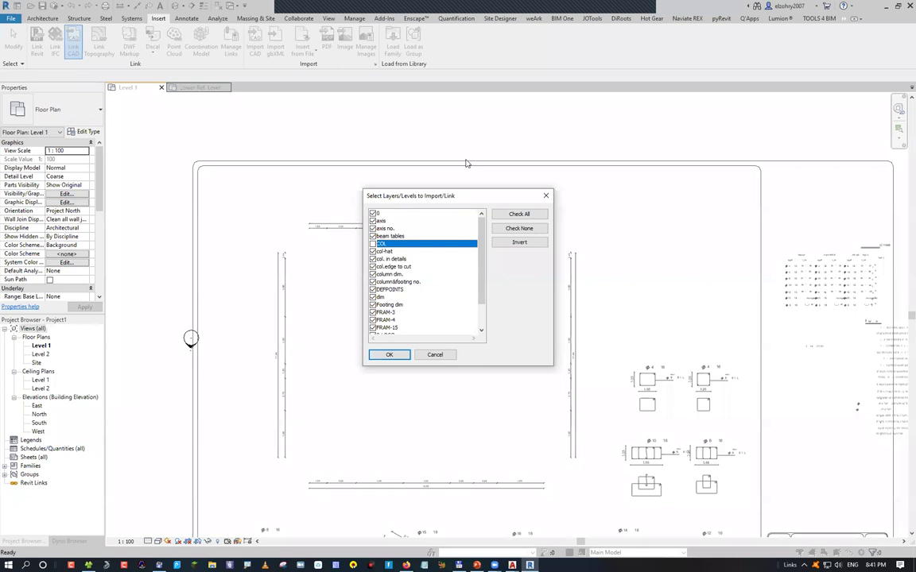
pyautogui.press('Return')
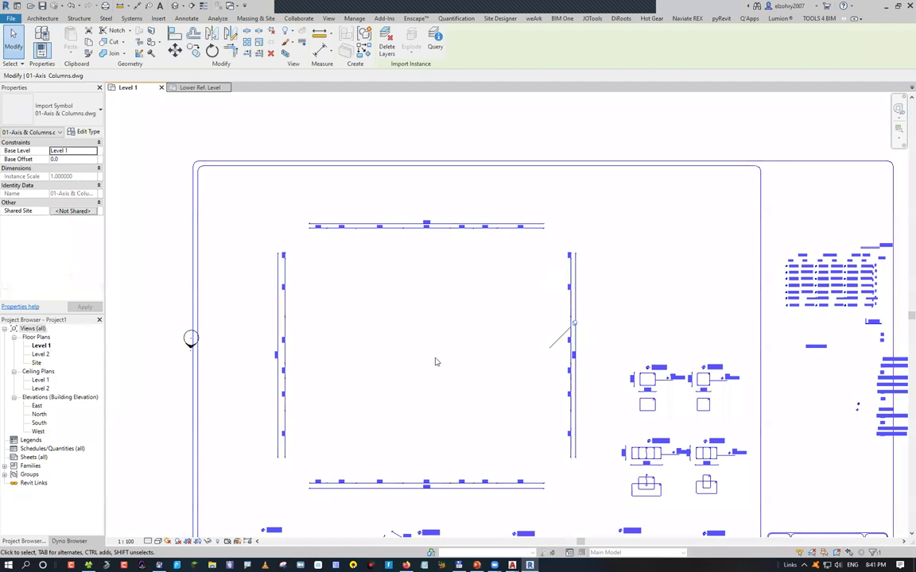
pyautogui.hotkey('ctrl', 'z')
pyautogui.press('Return')
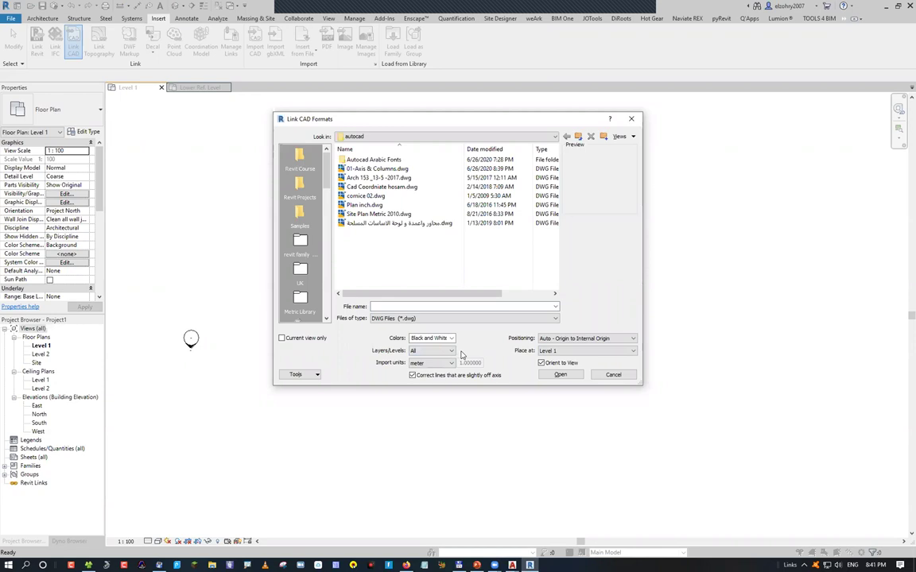
# Link 01-Axis & Columns.dwg into Level 1, then view it edge-on in the North elevation
pyautogui.click(389, 168)
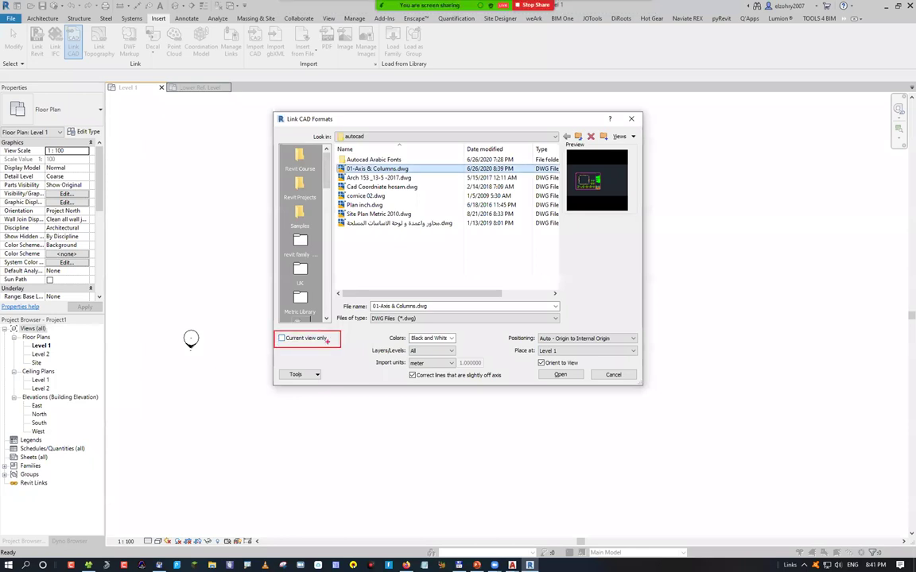
pyautogui.click(560, 375)
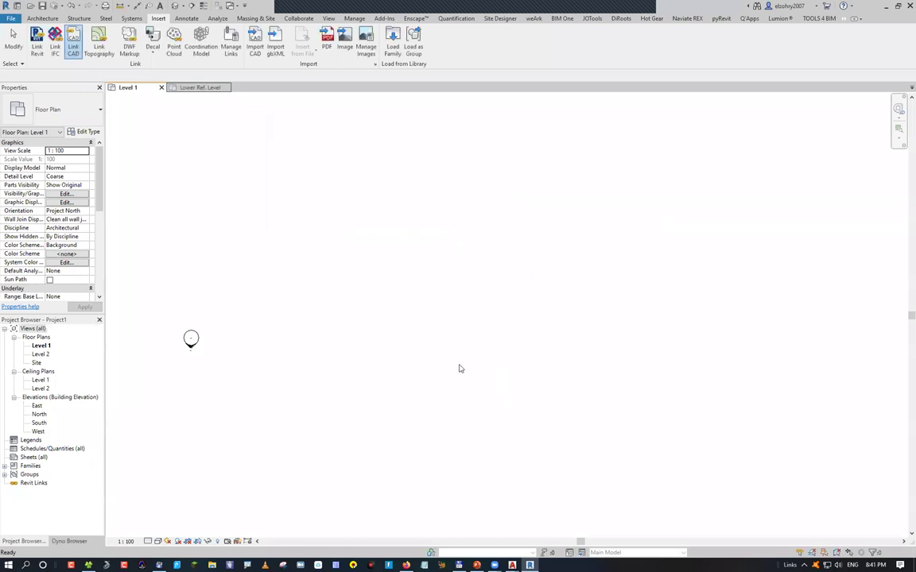
pyautogui.doubleClick(40, 414)
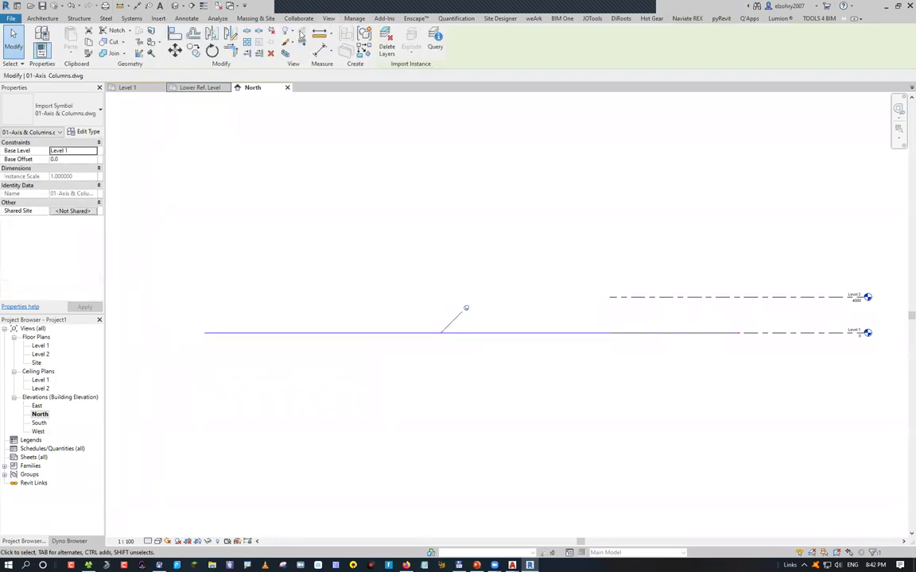
# Inspect the linked sheet in the default 3D view, delete it, and return to the Level 1 plan
pyautogui.press('3')
pyautogui.press('d')
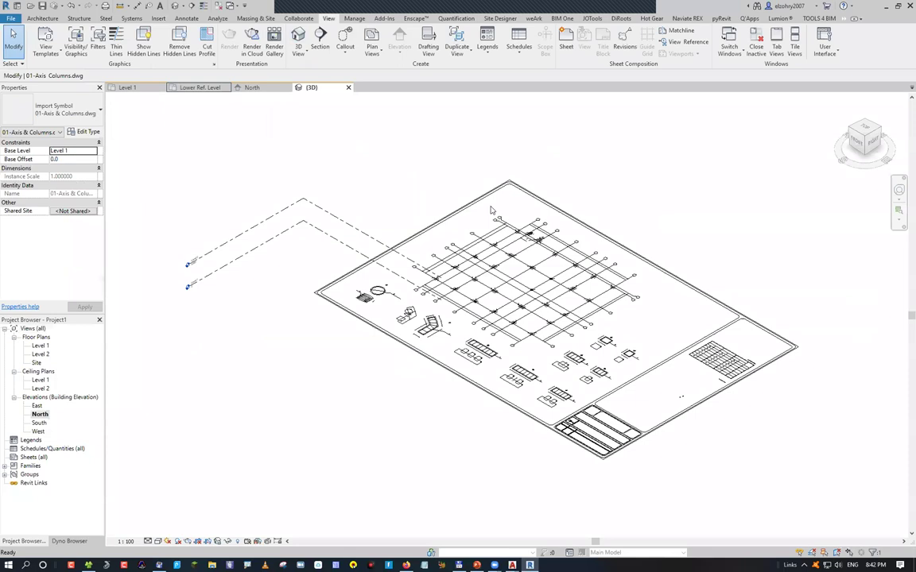
pyautogui.click(490, 211)
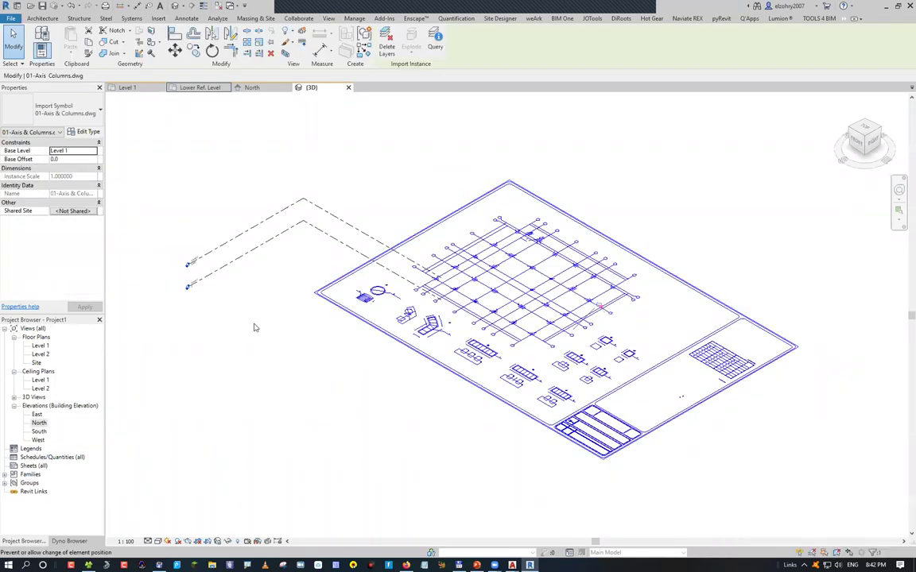
pyautogui.press('Delete')
pyautogui.click(127, 87)
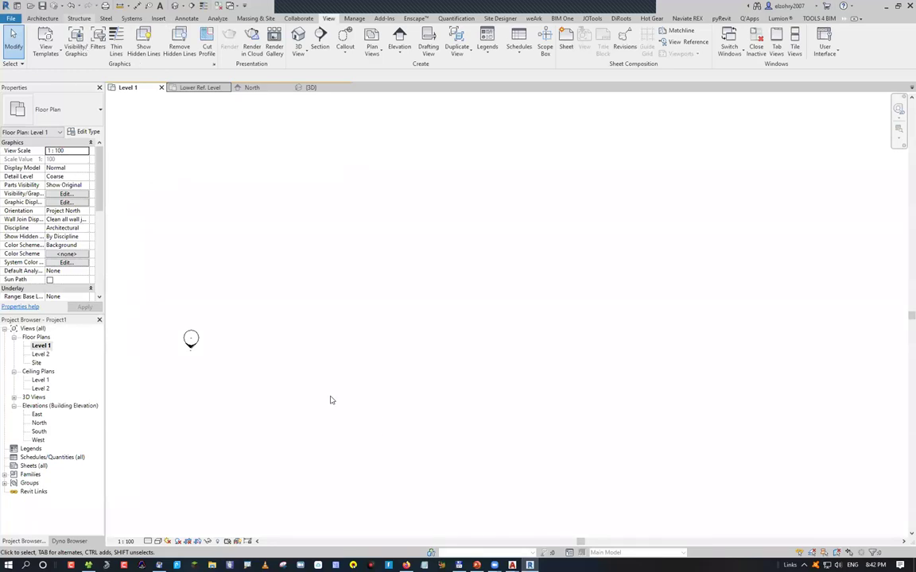
# Check the source drawing in AutoCAD, then relink 01-Axis & Columns.dwg to the current view only
pyautogui.hotkey('alt', 'i')
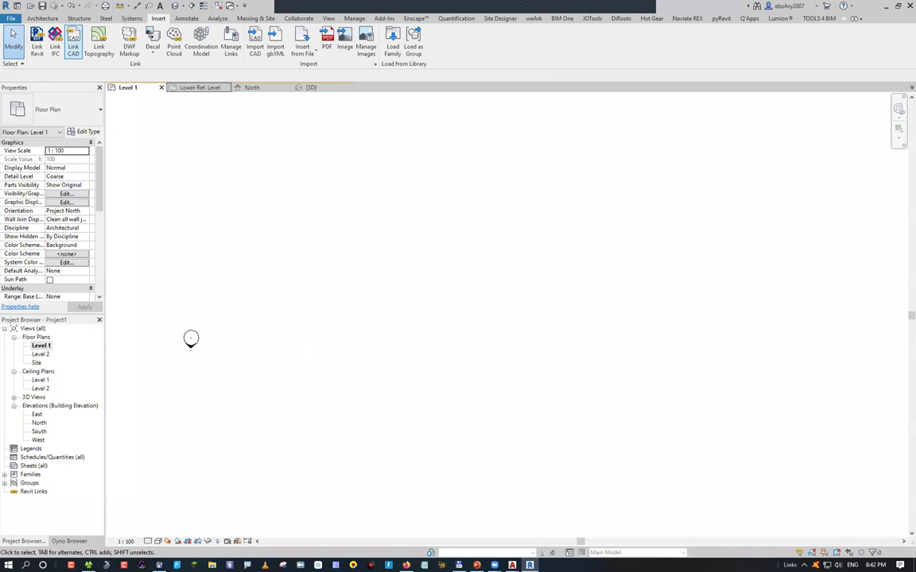
pyautogui.click(512, 564)
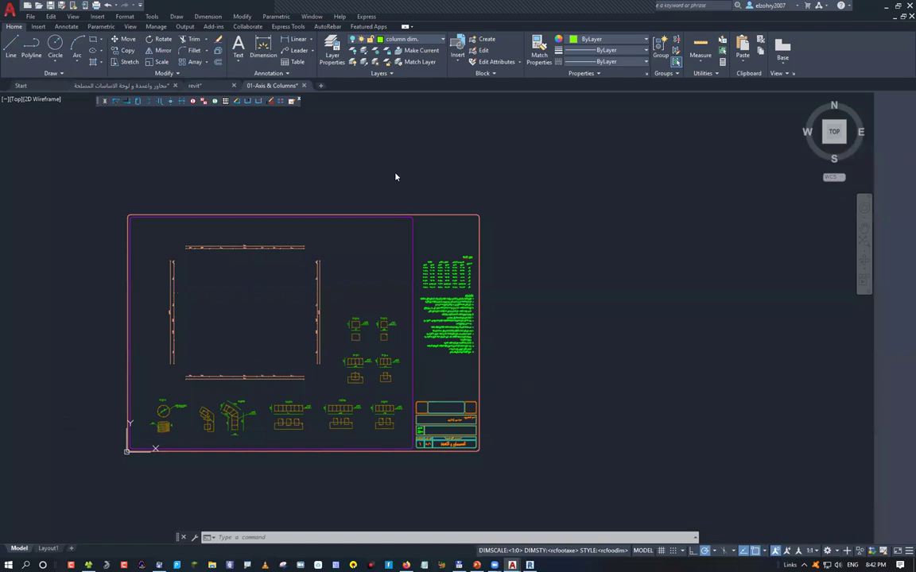
pyautogui.hotkey('alt', 'Tab')
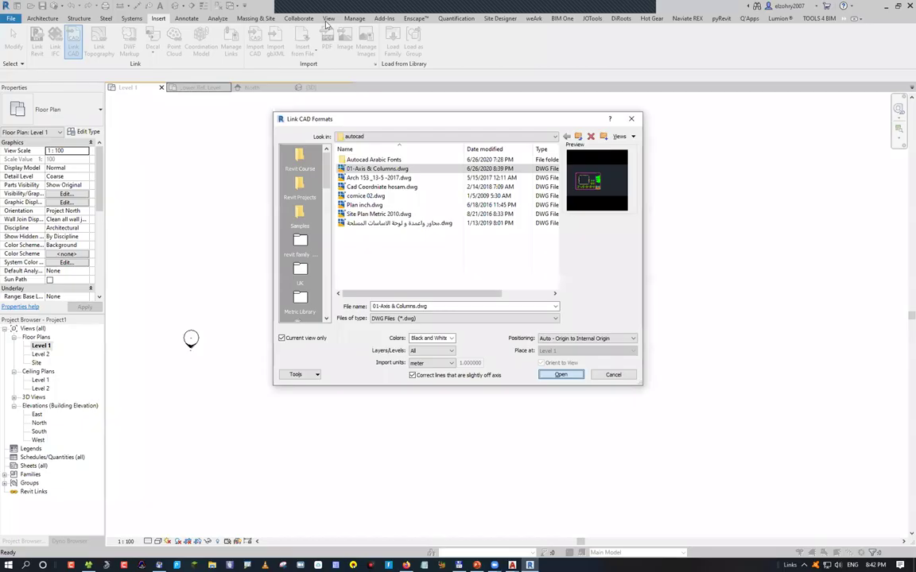
pyautogui.click(560, 375)
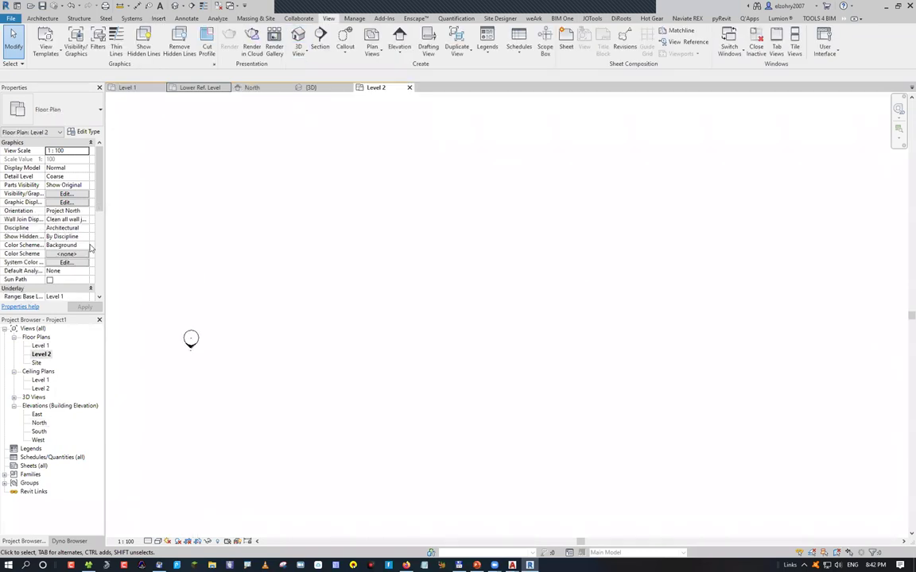
# Return to Level 1, delete the 01-Axis & Columns link, and reopen Link CAD Formats
pyautogui.scroll(-4, 84, 223)
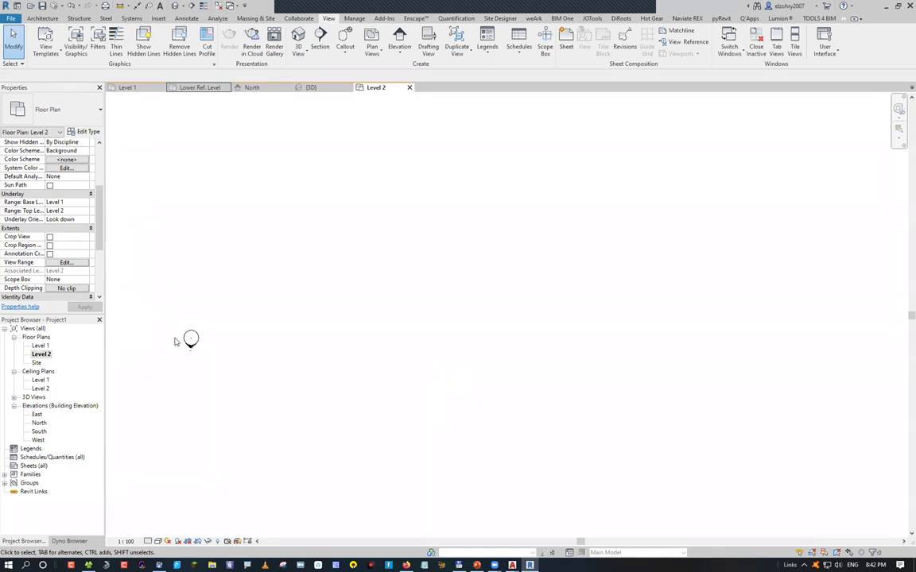
pyautogui.doubleClick(40, 345)
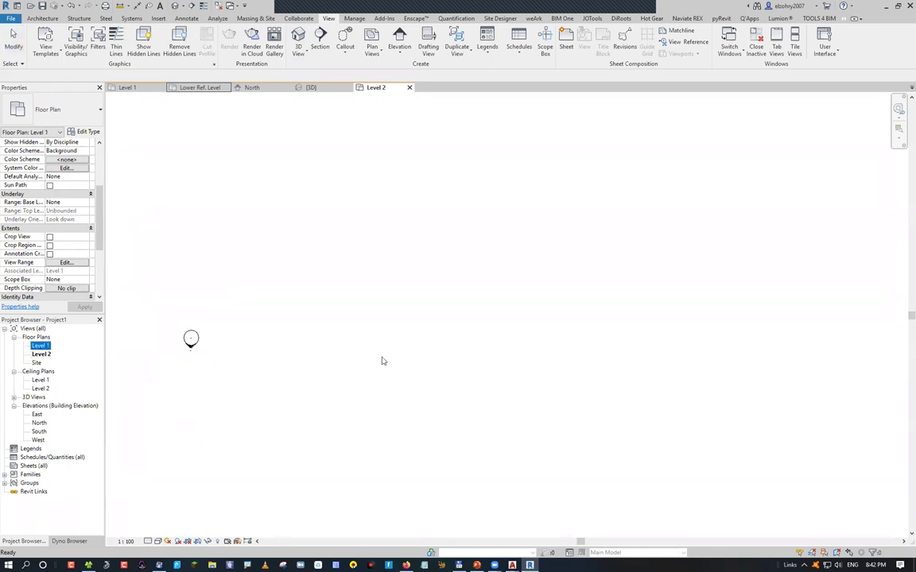
pyautogui.click(493, 232)
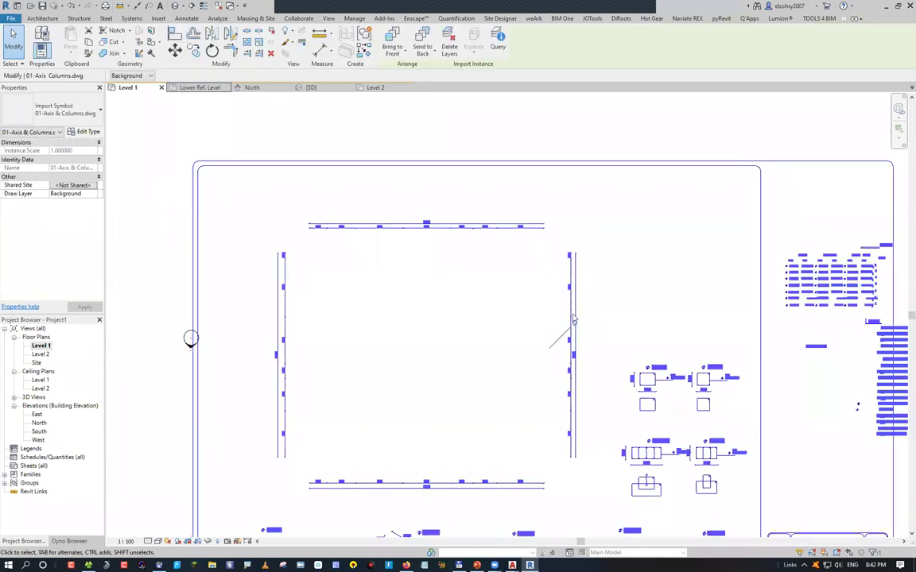
pyautogui.press('Delete')
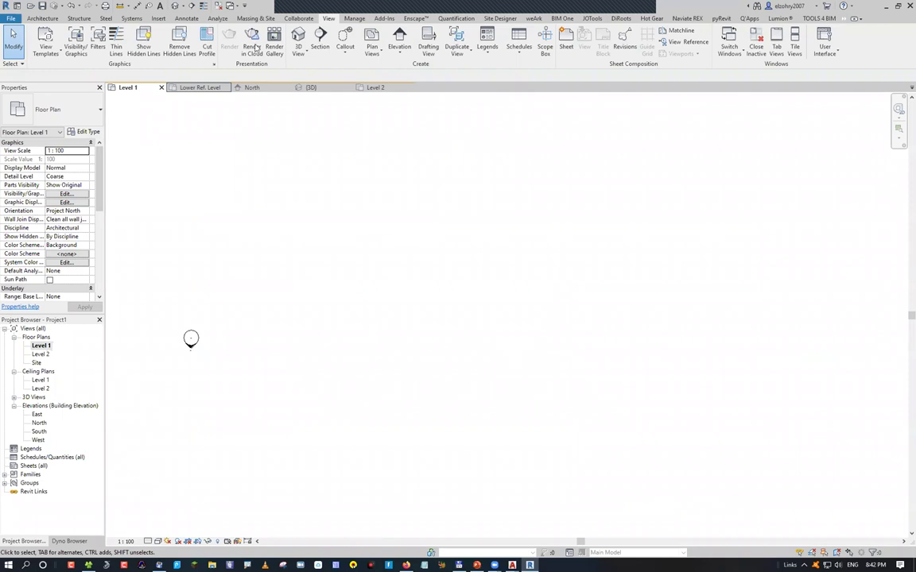
pyautogui.click(158, 18)
pyautogui.click(71, 43)
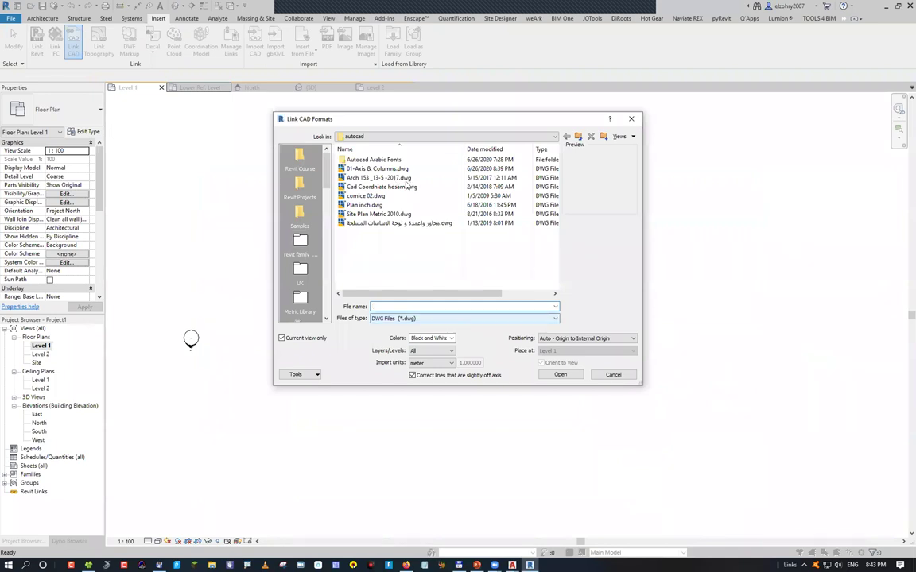
# Pick 01-Axis & Columns.dwg with Current view only unchecked, and review the Positioning and Place at settings
pyautogui.click(367, 169)
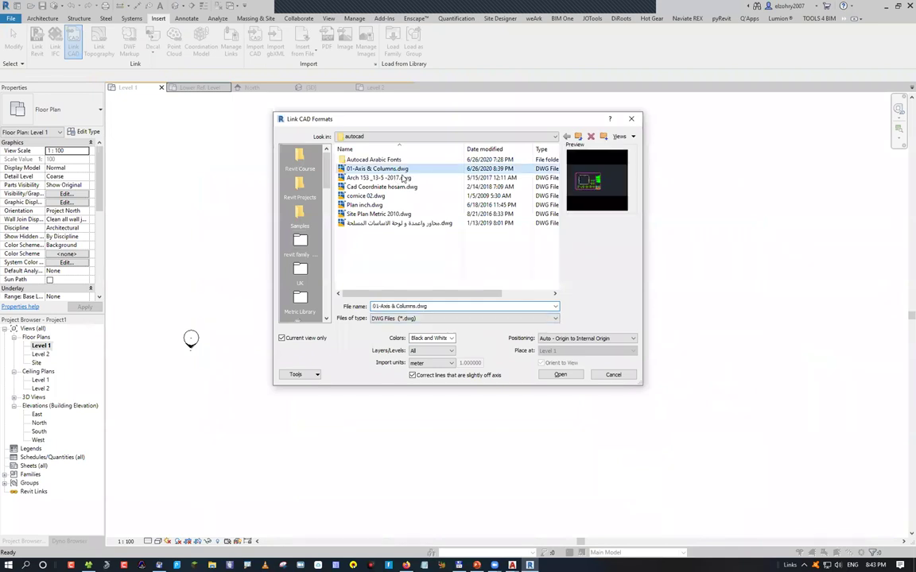
pyautogui.click(302, 342)
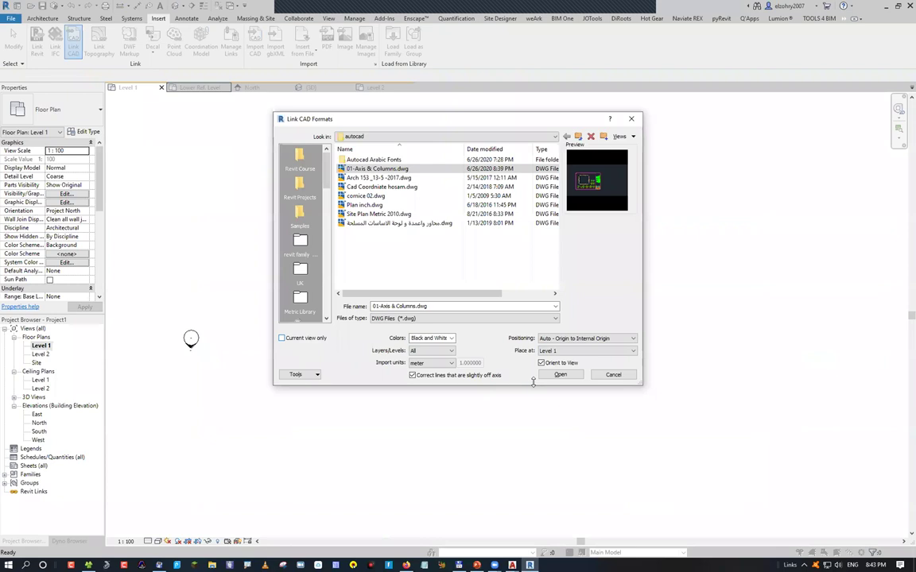
pyautogui.moveTo(492, 331); pyautogui.dragTo(646, 342)
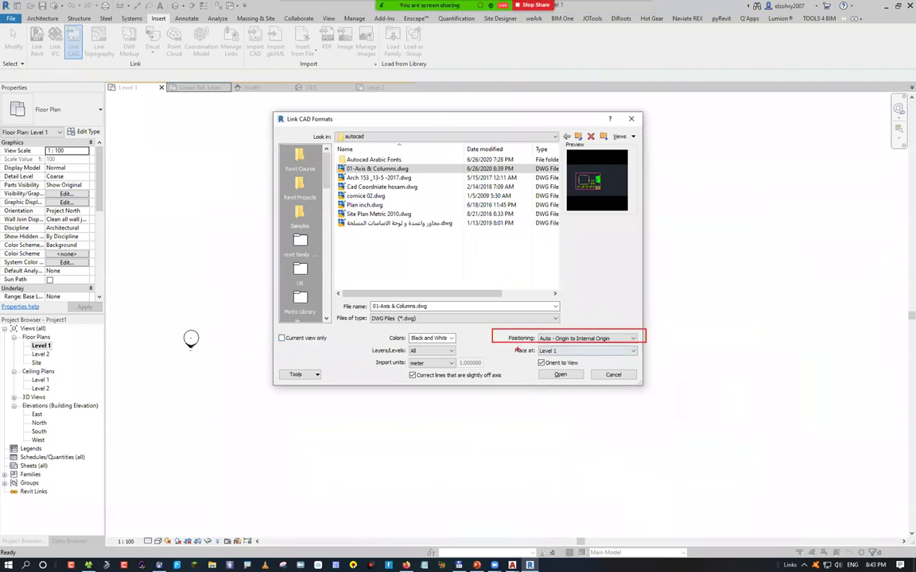
pyautogui.moveTo(490, 346); pyautogui.dragTo(635, 358)
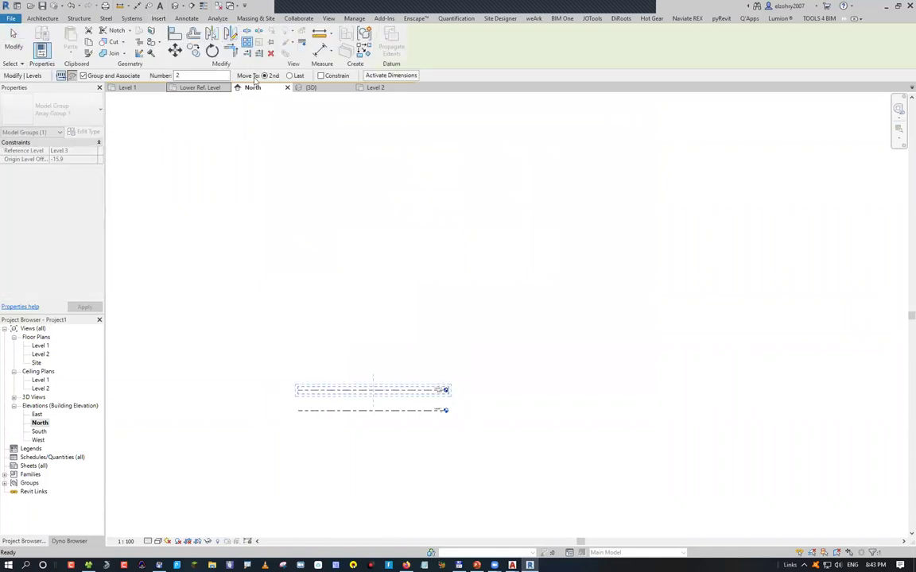
# Array the North elevation level into 10 levels spaced 3m apart, then open the Level 2 plan
pyautogui.click(206, 76)
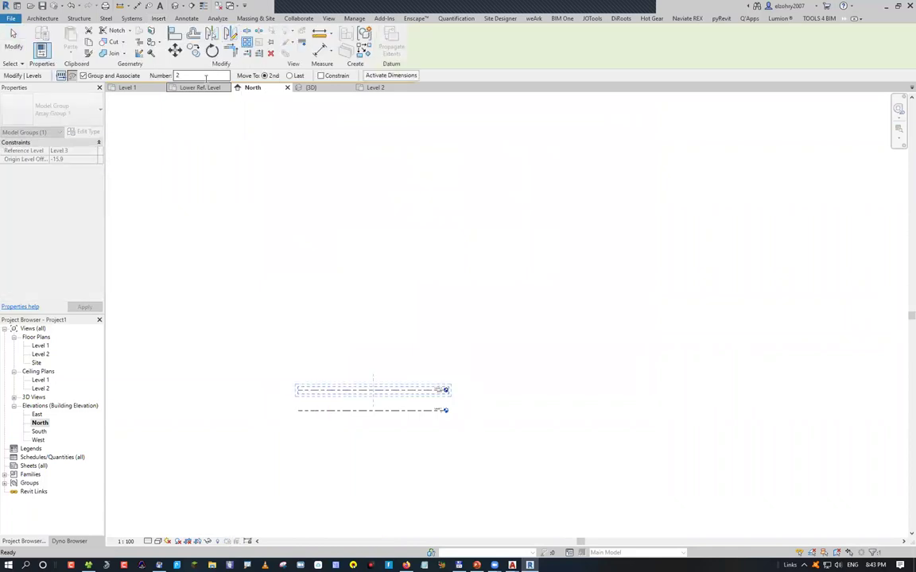
pyautogui.press('BackSpace')
pyautogui.write('10')
pyautogui.click(337, 358)
pyautogui.write('3m')
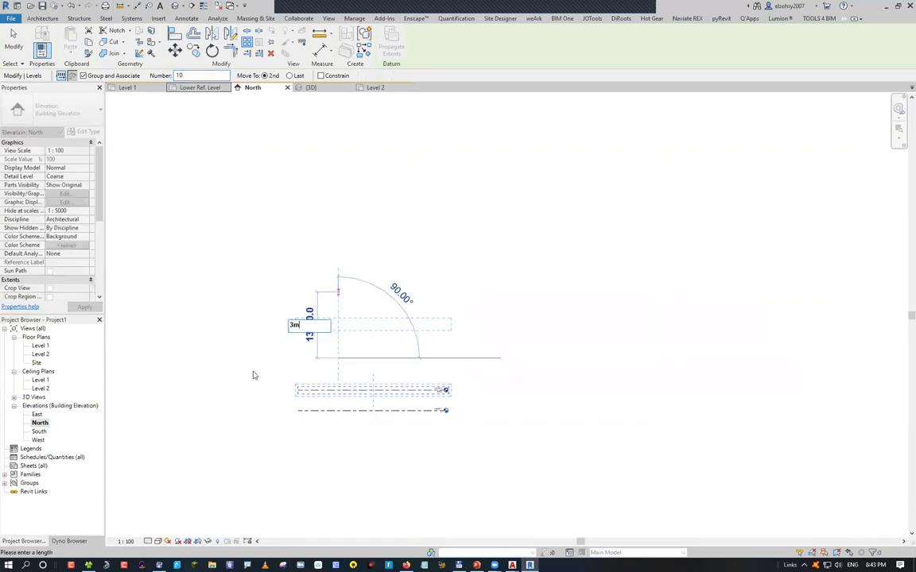
pyautogui.press('Return')
pyautogui.press('Escape')
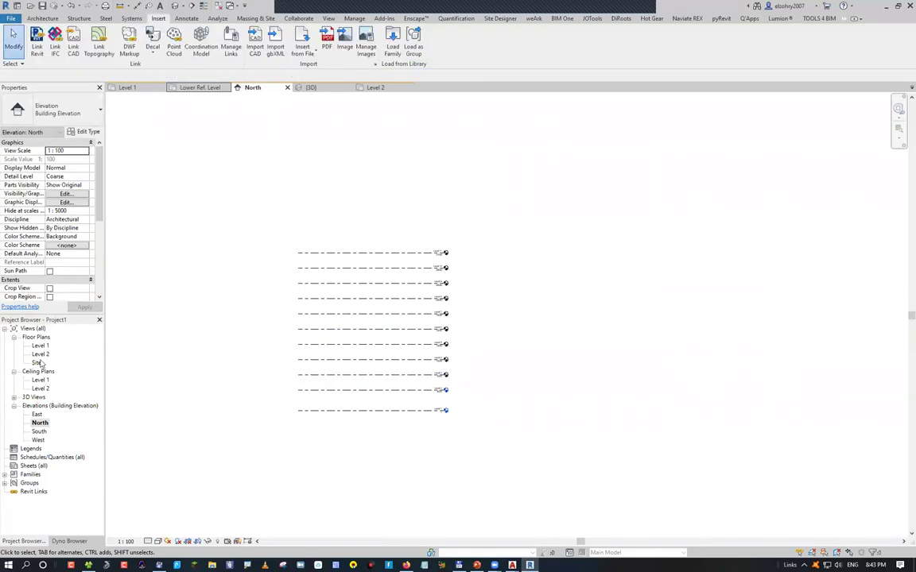
pyautogui.doubleClick(53, 353)
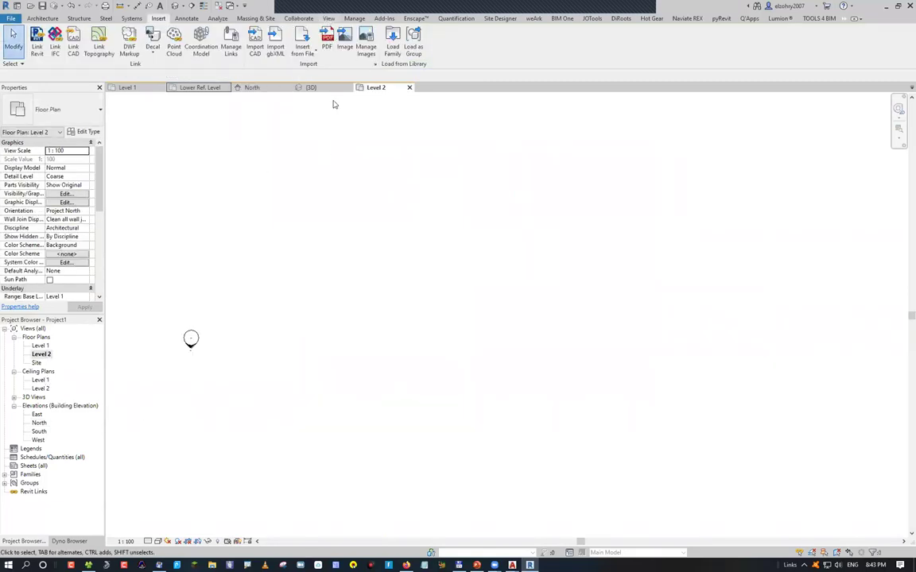
# Create floor plans for Levels 3 through 11, then open Link CAD Formats
pyautogui.hotkey('alt', 'w')
pyautogui.press('p')
pyautogui.press('l')
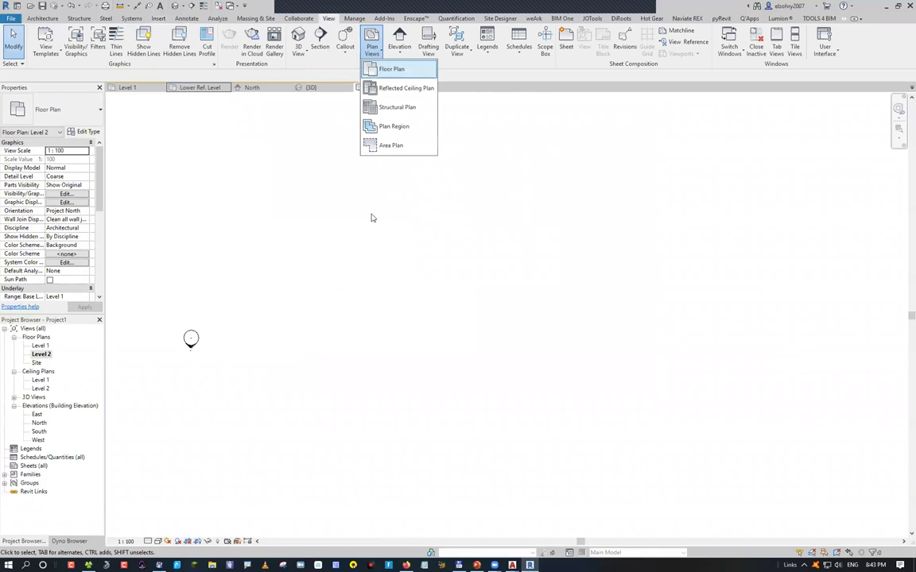
pyautogui.press('Return')
pyautogui.hotkey('shift', 'End')
pyautogui.click(436, 376)
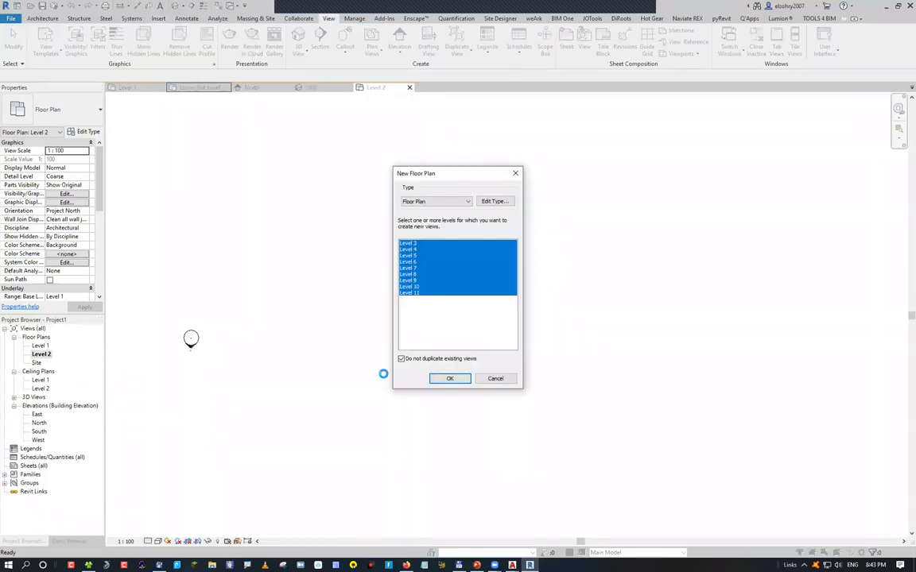
pyautogui.click(158, 19)
pyautogui.click(72, 40)
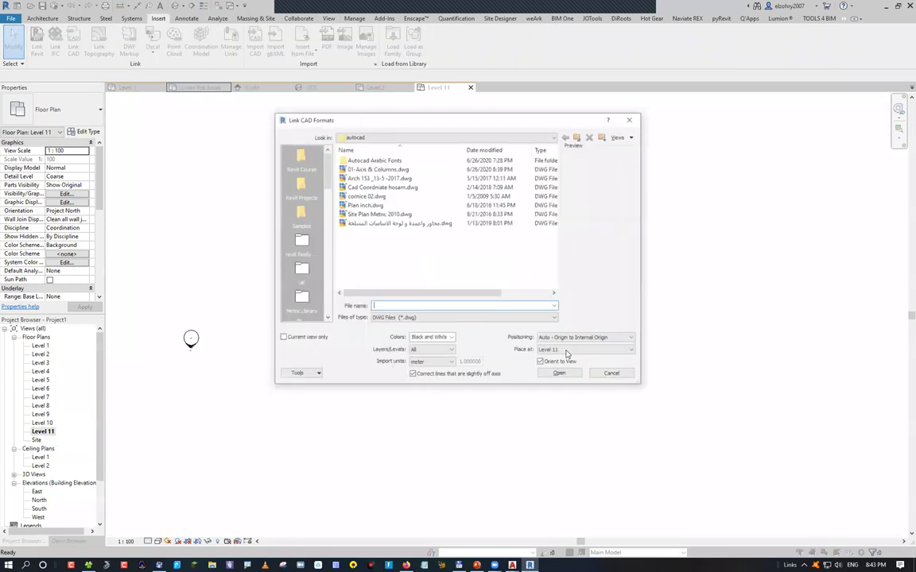
# Review the Place at level list, leaving placement at Level 11
pyautogui.click(578, 349)
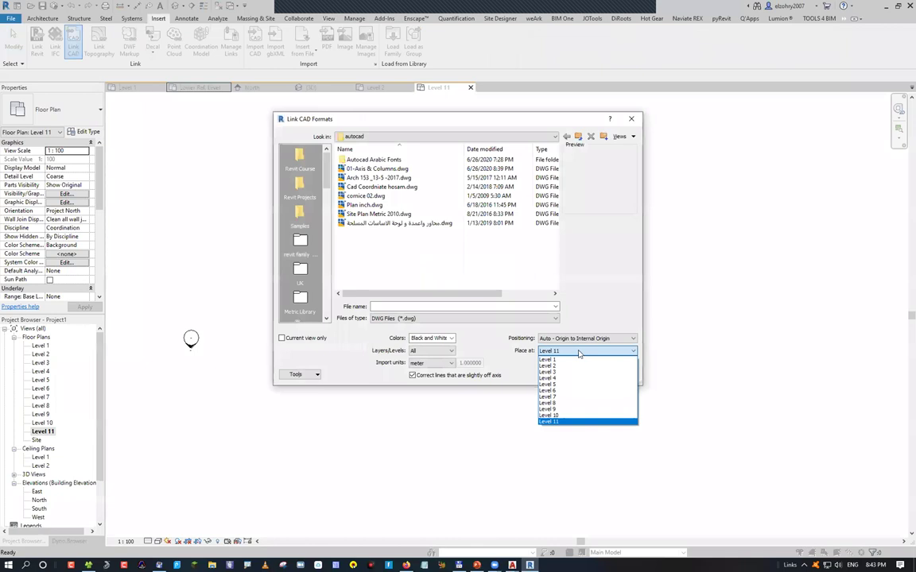
pyautogui.press('Up')
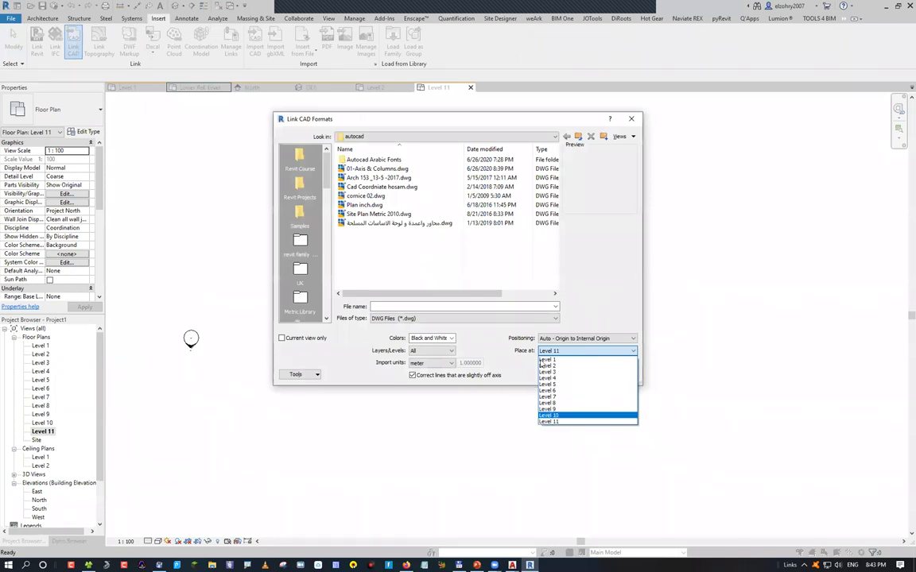
pyautogui.press('Escape')
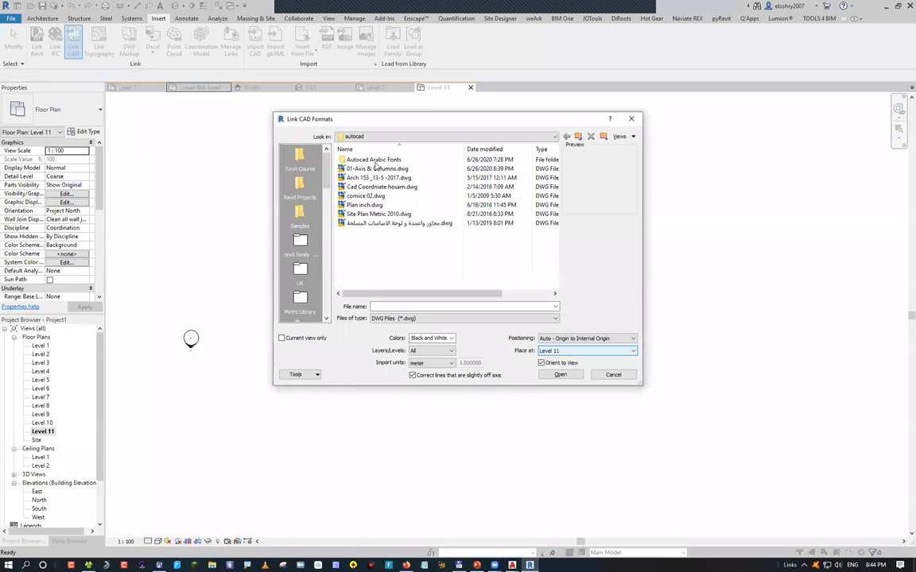
# Preview the DWG files from 01-Axis & Columns downward, then reopen the dialog on Level 1 and show its Positioning options
pyautogui.press('Down')
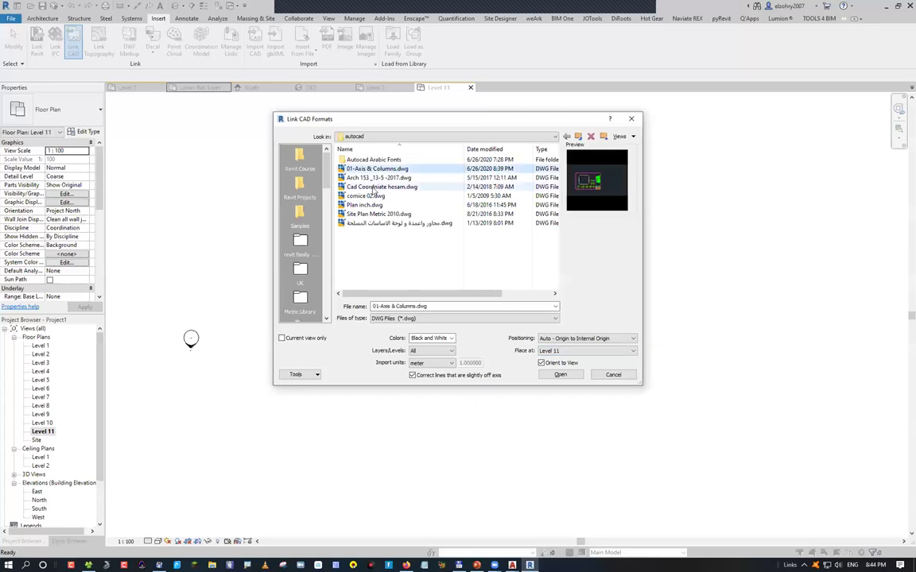
pyautogui.press('Down')
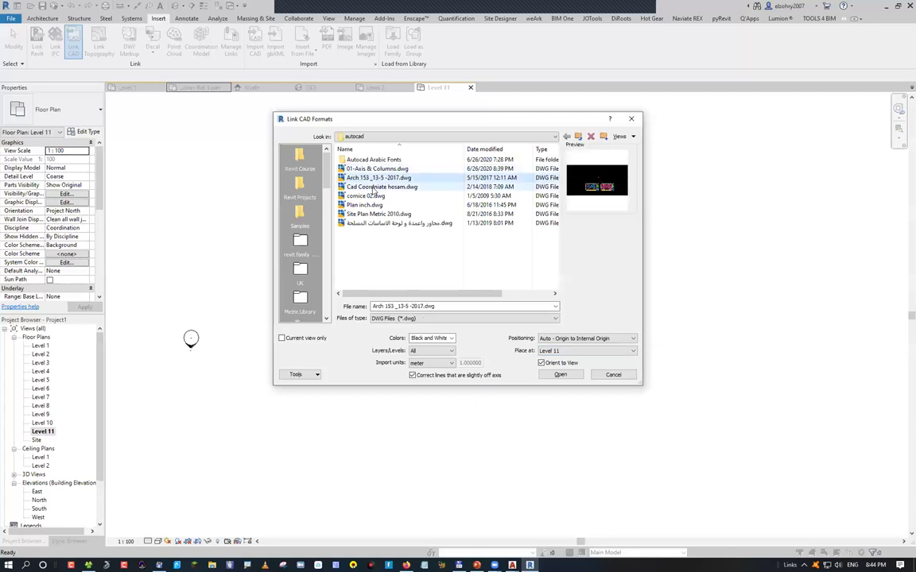
pyautogui.press('Down')
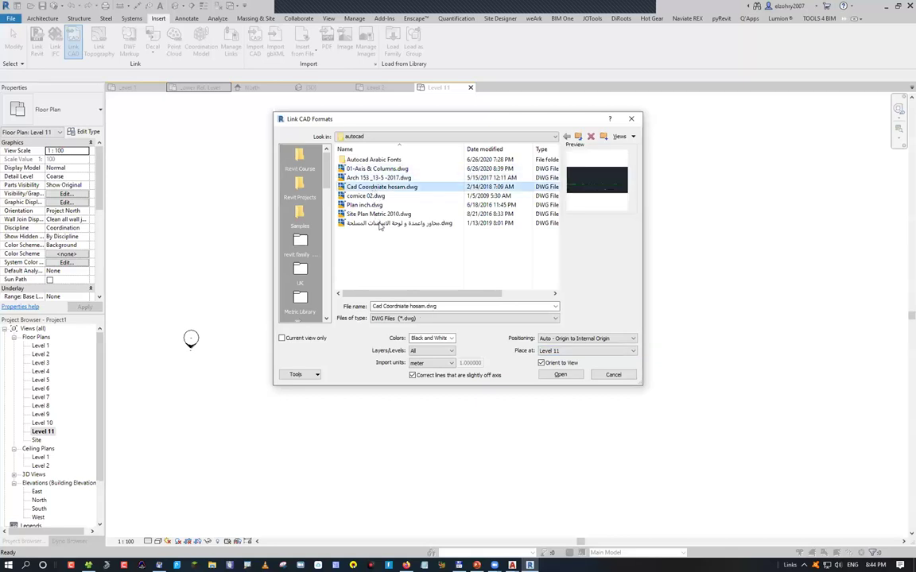
pyautogui.press('Down')
pyautogui.press('Down')
pyautogui.press('Down')
pyautogui.press('Down')
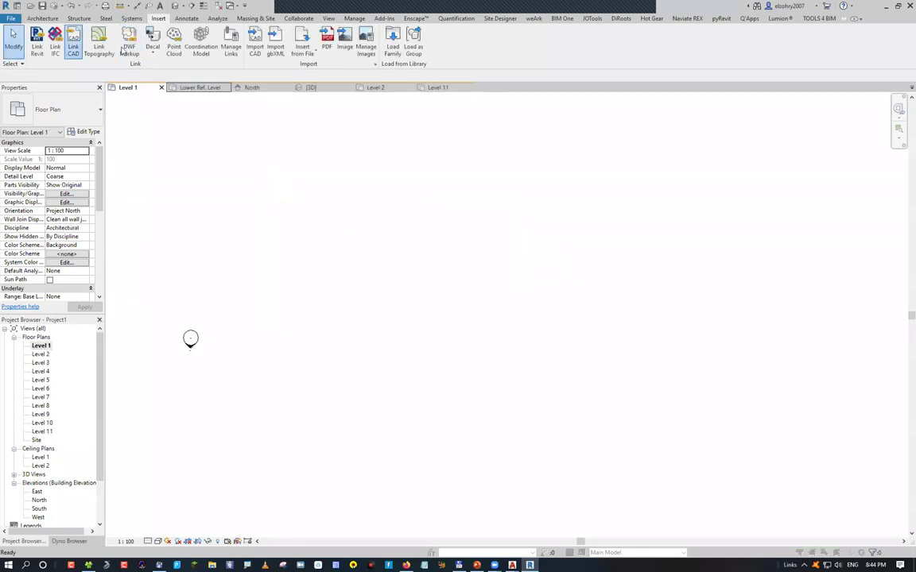
pyautogui.click(72, 44)
pyautogui.click(613, 339)
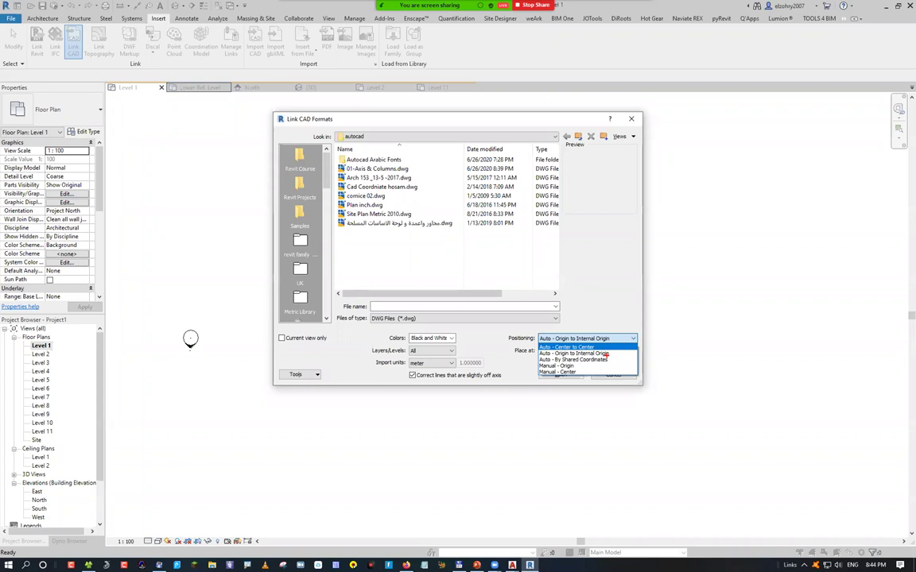
# Change the Link CAD Formats positioning from Auto - Origin to Internal Origin to Auto - Center to Center
pyautogui.moveTo(572, 358); pyautogui.dragTo(619, 354)
pyautogui.click(591, 340)
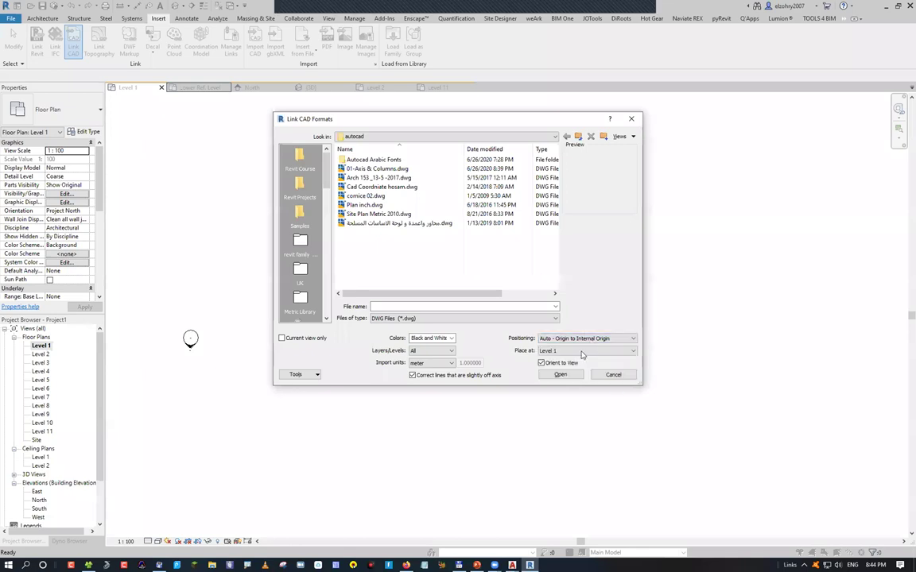
pyautogui.click(589, 341)
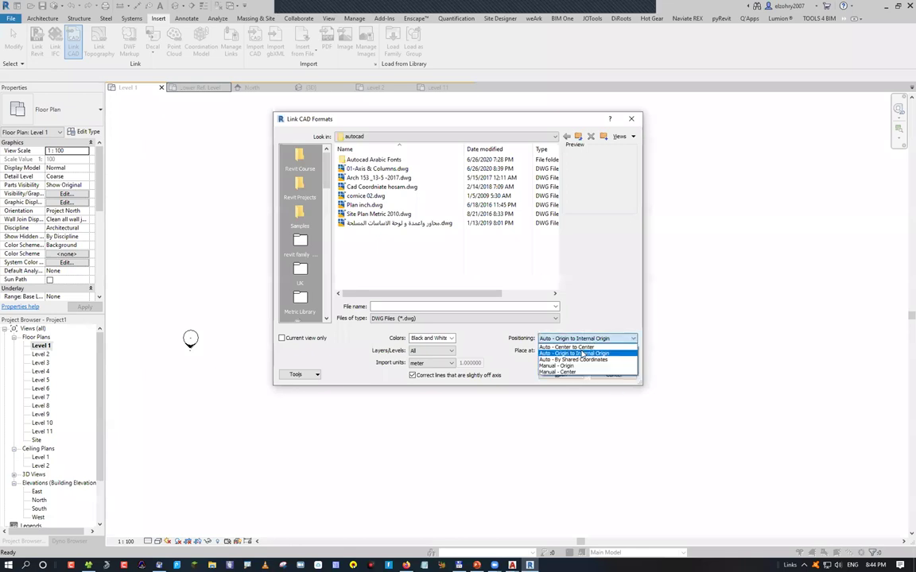
pyautogui.click(581, 348)
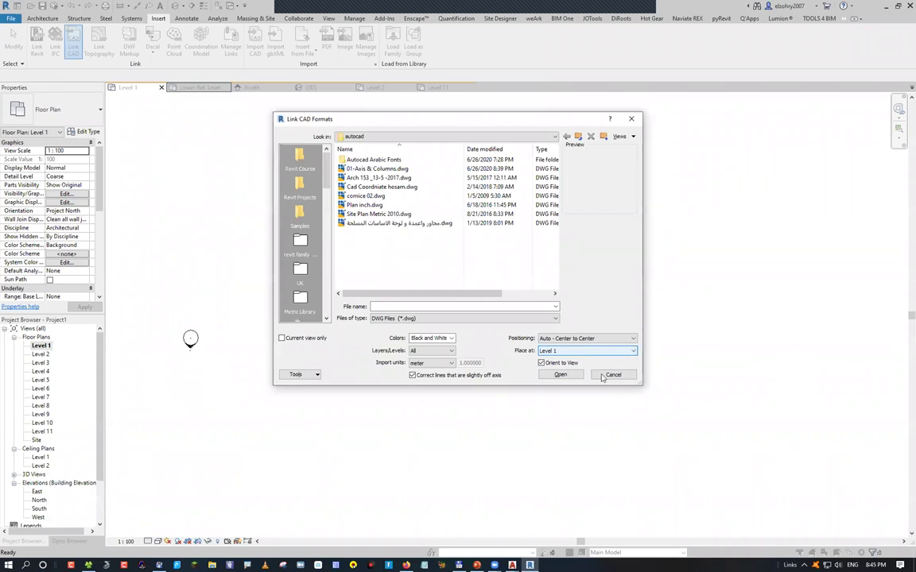
# Cancel linking, zoom the Level 1 plan to fit with ZF, reveal hidden elements with RH, then switch to revit.dwg in AutoCAD
pyautogui.press('Escape')
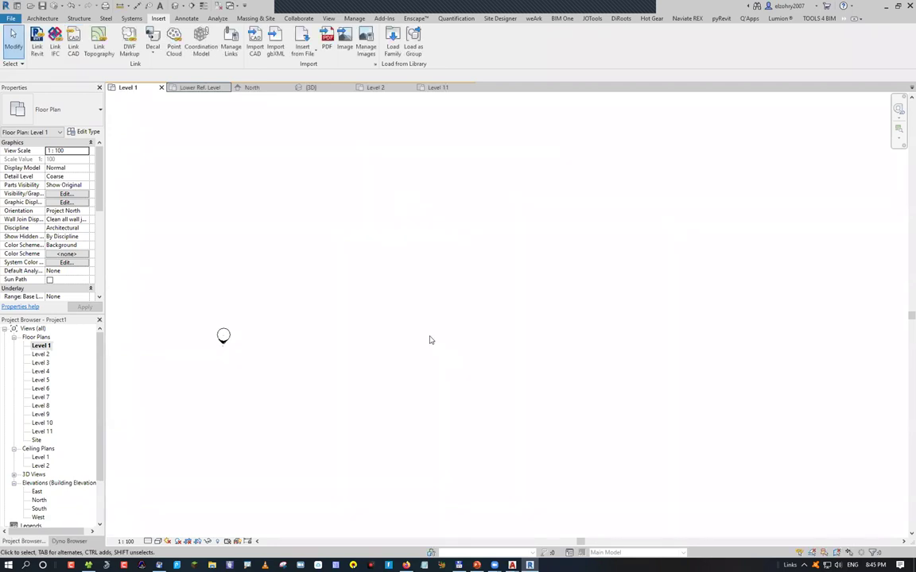
pyautogui.press('z')
pyautogui.press('f')
pyautogui.press('r')
pyautogui.press('h')
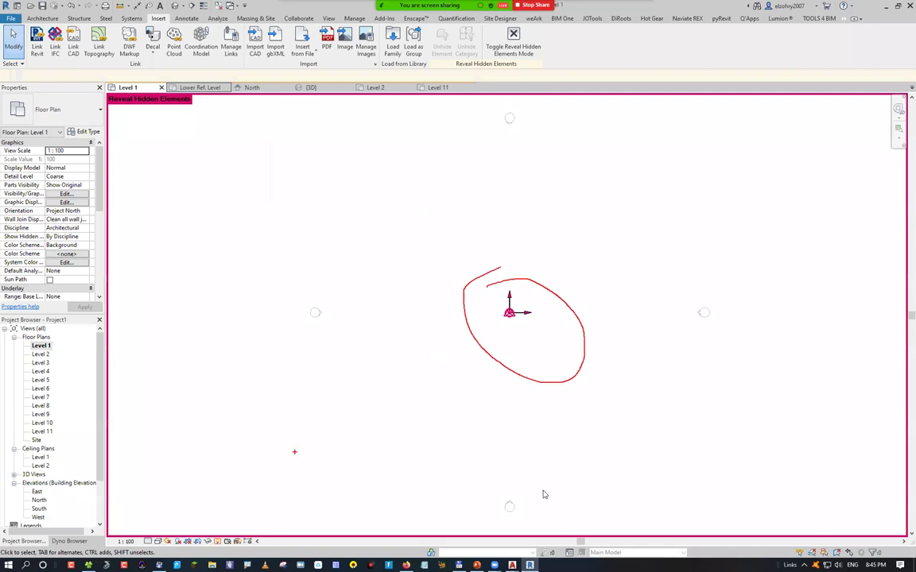
pyautogui.moveTo(512, 565)
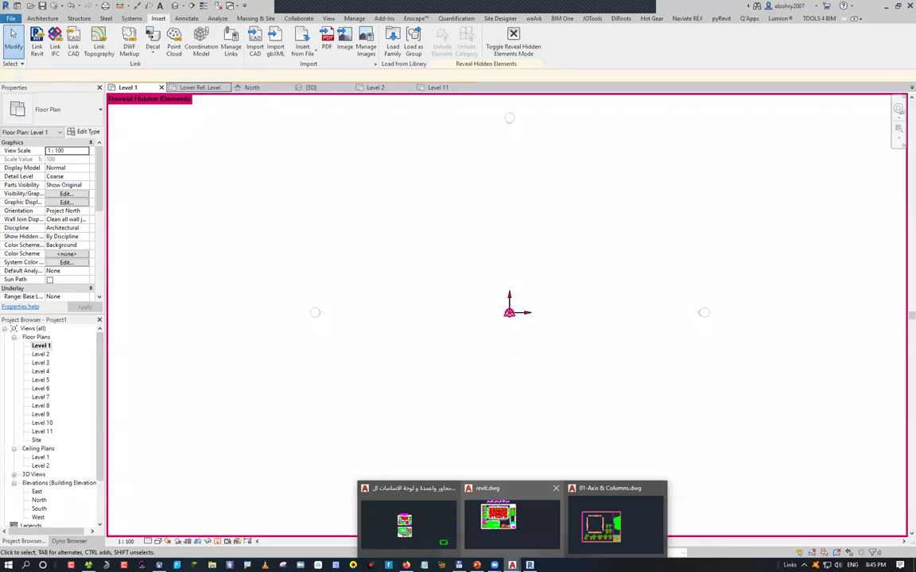
pyautogui.click(497, 519)
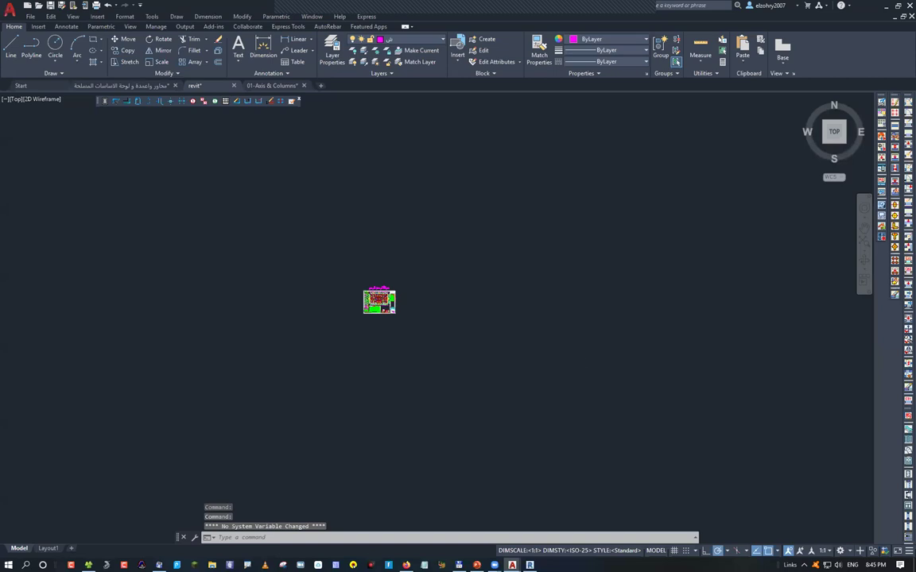
# Zoom in on the revit.dwg sheet, repeat the last line command, then cancel it
pyautogui.scroll(5, 400, 289)
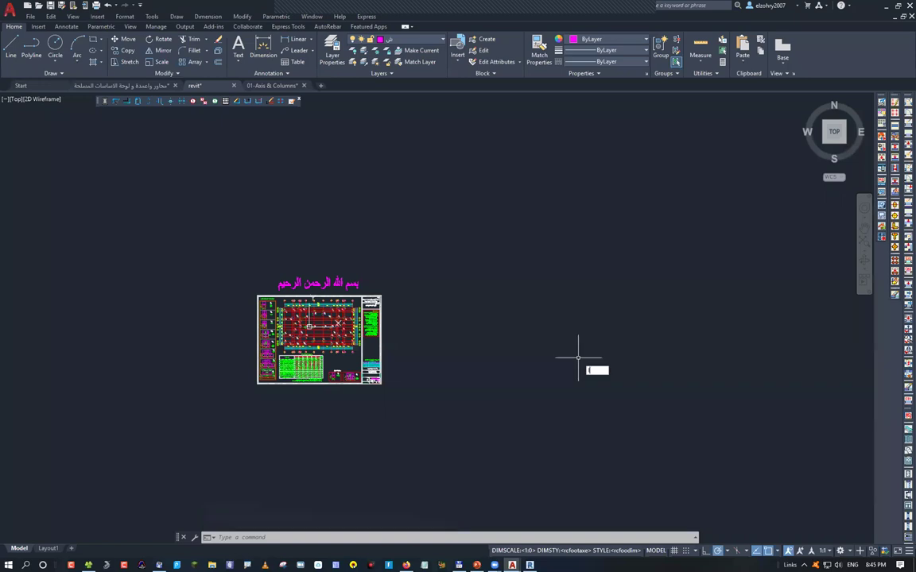
pyautogui.press('Return')
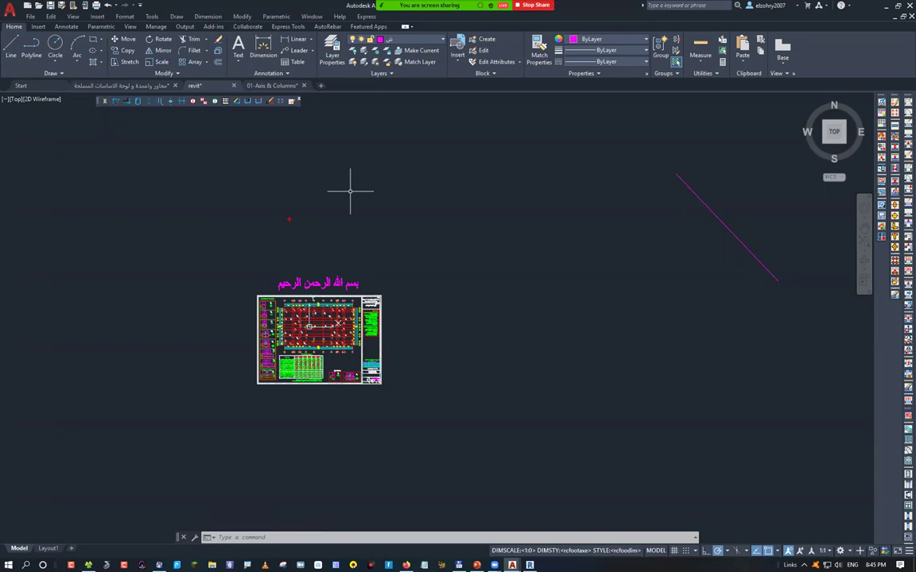
pyautogui.press('Escape')
# Draw a helper rectangle from the sheet's bottom-left corner to the magenta line's end
pyautogui.write('l')
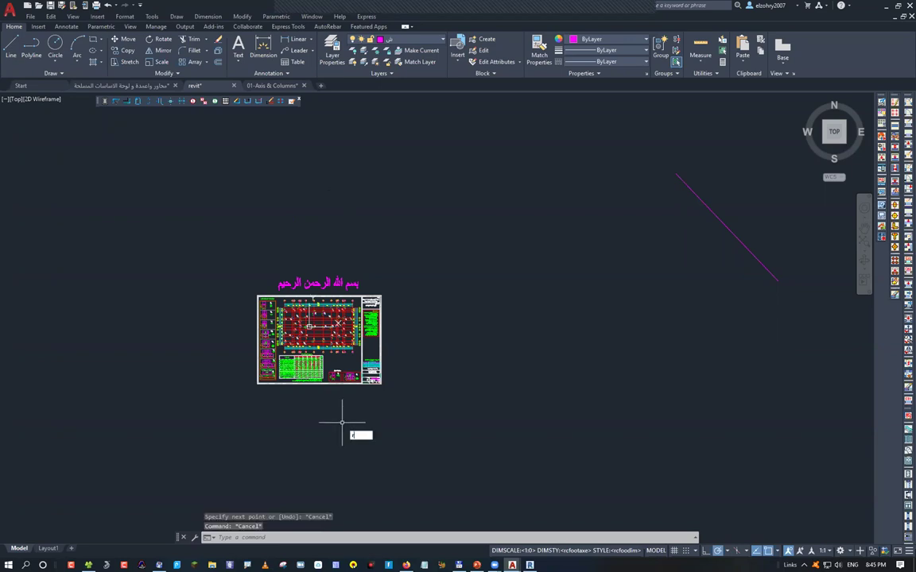
pyautogui.write('ec')
pyautogui.press('Return')
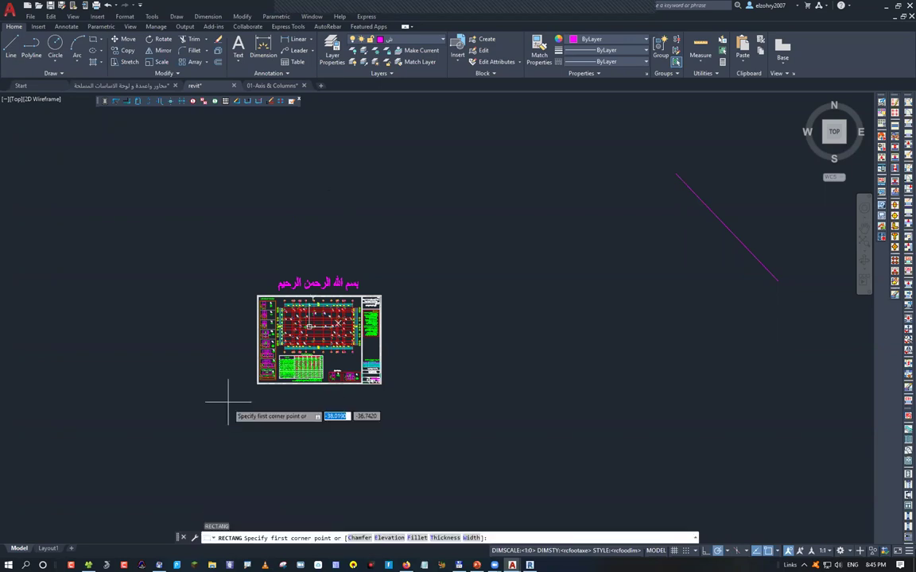
pyautogui.click(257, 383)
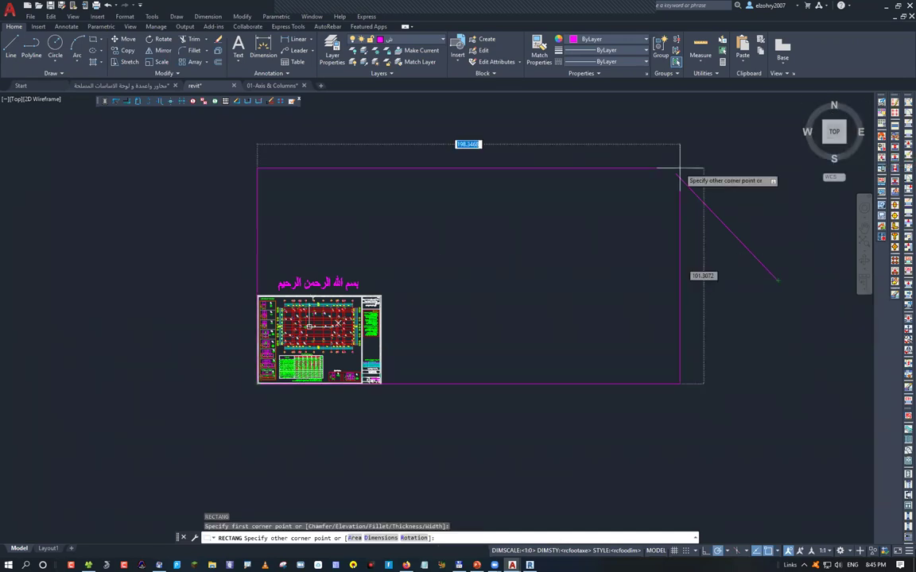
pyautogui.click(778, 167)
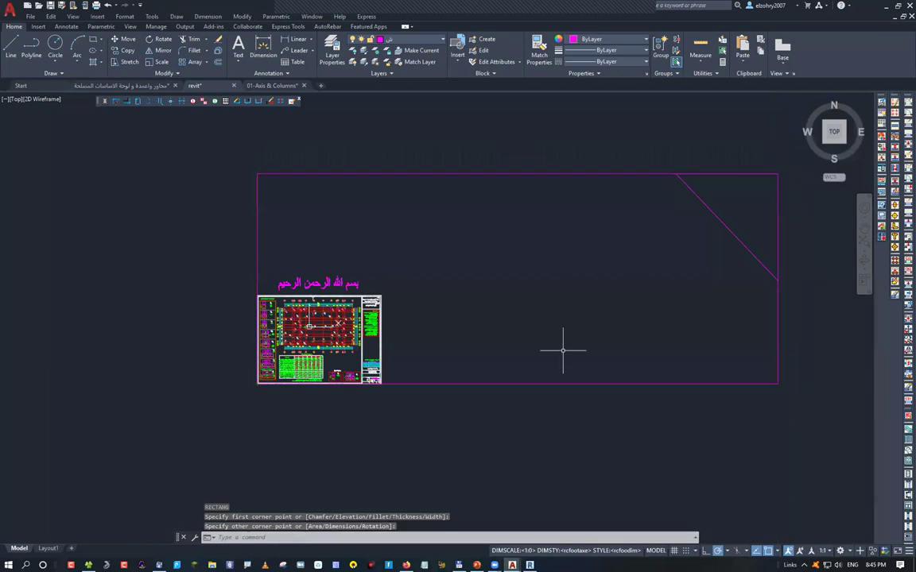
# Draw both corner-to-corner diagonal lines across the helper rectangle
pyautogui.write('l')
pyautogui.press('Return')
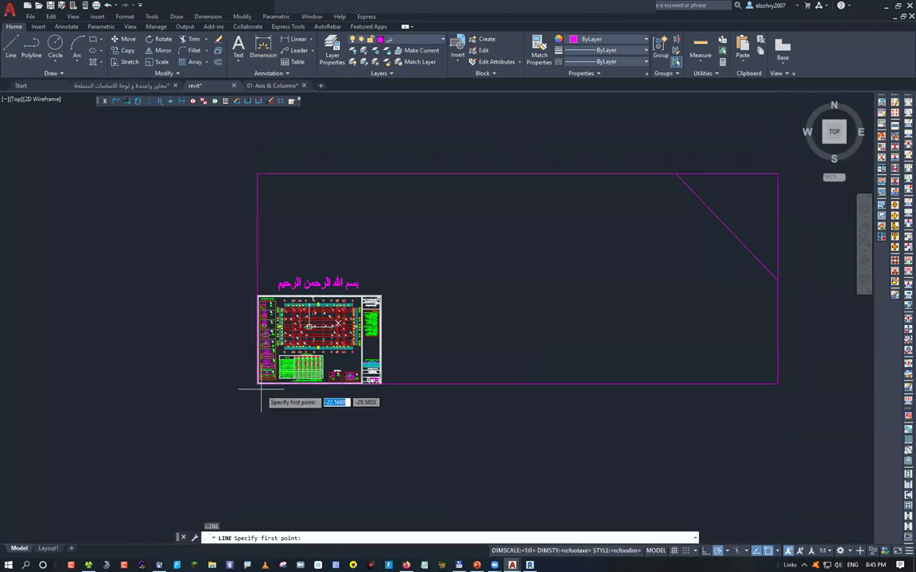
pyautogui.click(259, 385)
pyautogui.click(778, 174)
pyautogui.press('Escape')
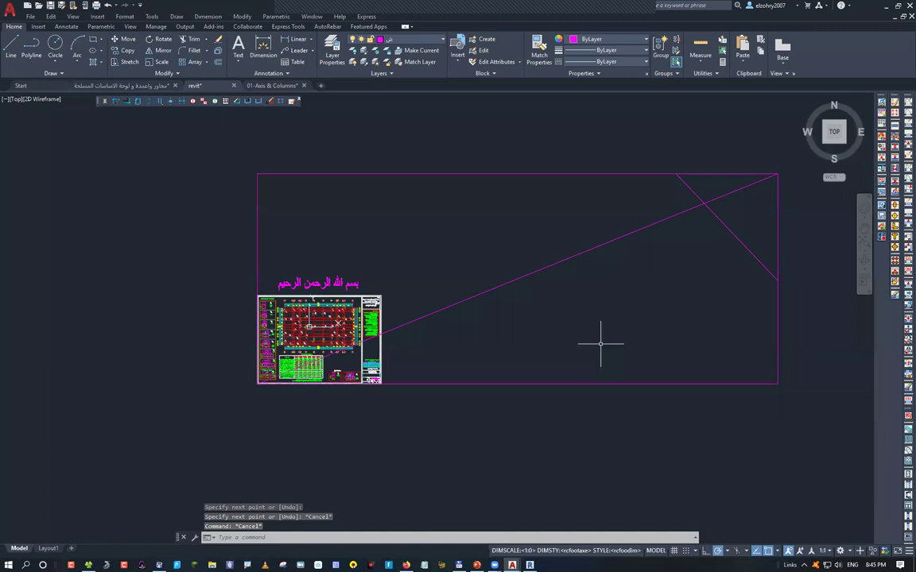
pyautogui.press('Return')
pyautogui.click(777, 384)
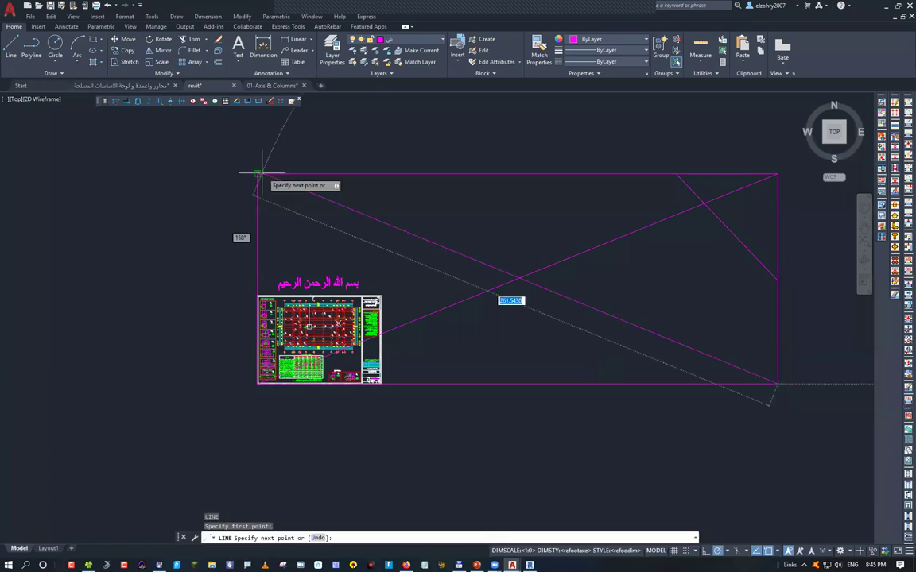
pyautogui.click(257, 174)
pyautogui.press('Escape')
pyautogui.press('Escape')
# Erase the helper rectangle, its two diagonals and the stray magenta line
pyautogui.click(524, 272)
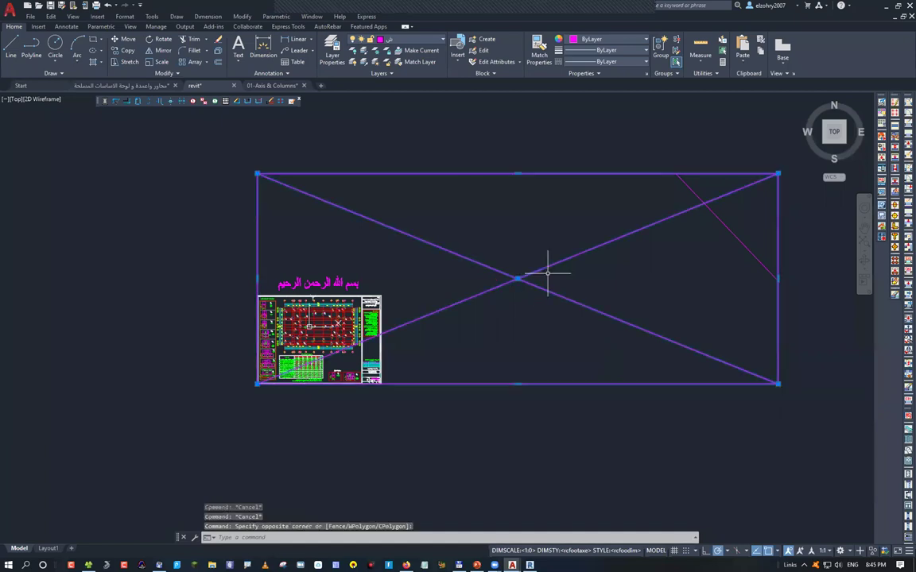
pyautogui.click(547, 272)
pyautogui.press('Delete')
pyautogui.click(644, 178)
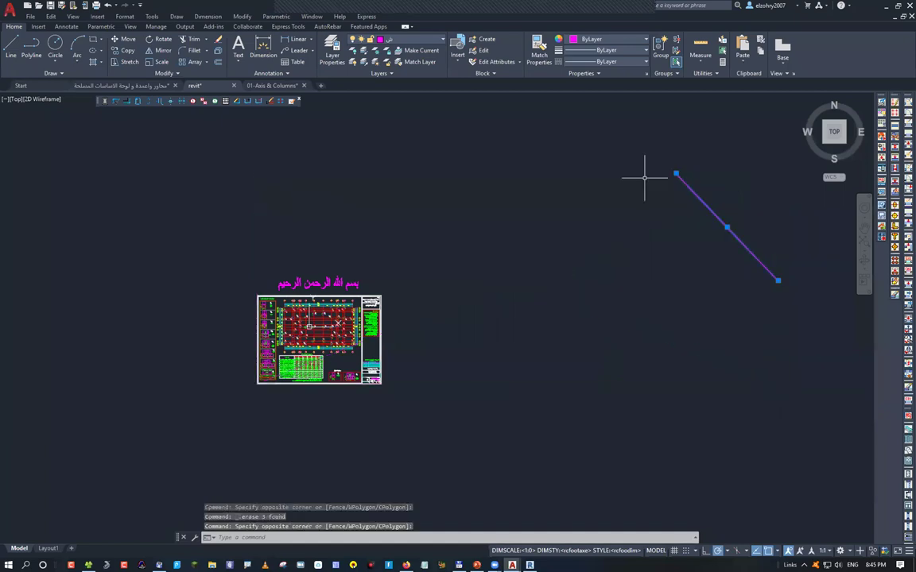
pyautogui.press('Delete')
# Window-select the whole sheet drawing and MOVE it to the upper right
pyautogui.click(211, 232)
pyautogui.click(449, 387)
pyautogui.write('m')
pyautogui.press('Return')
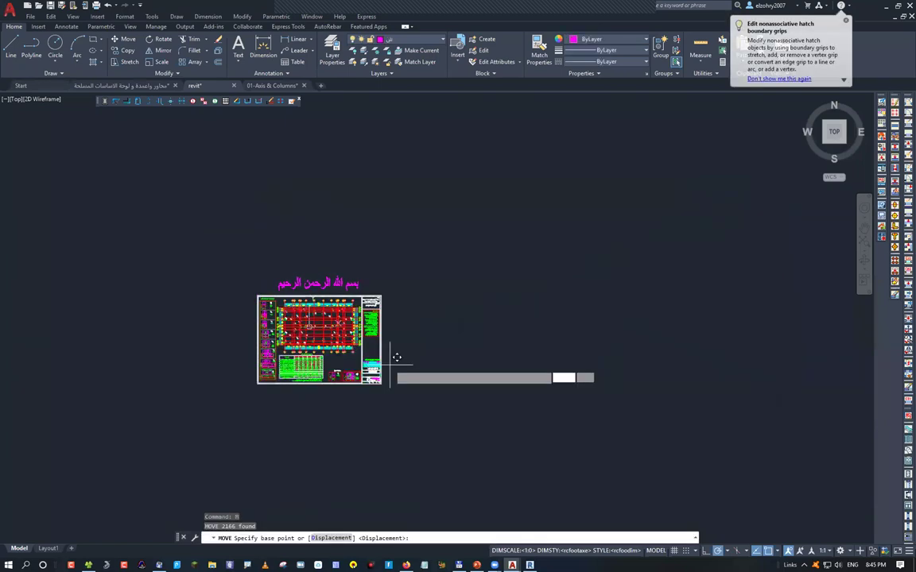
pyautogui.click(390, 358)
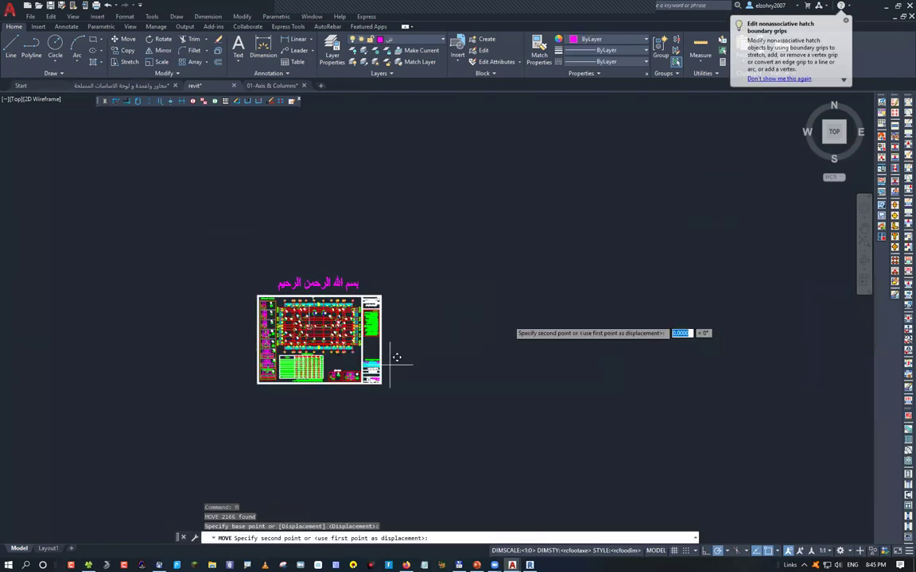
pyautogui.click(767, 231)
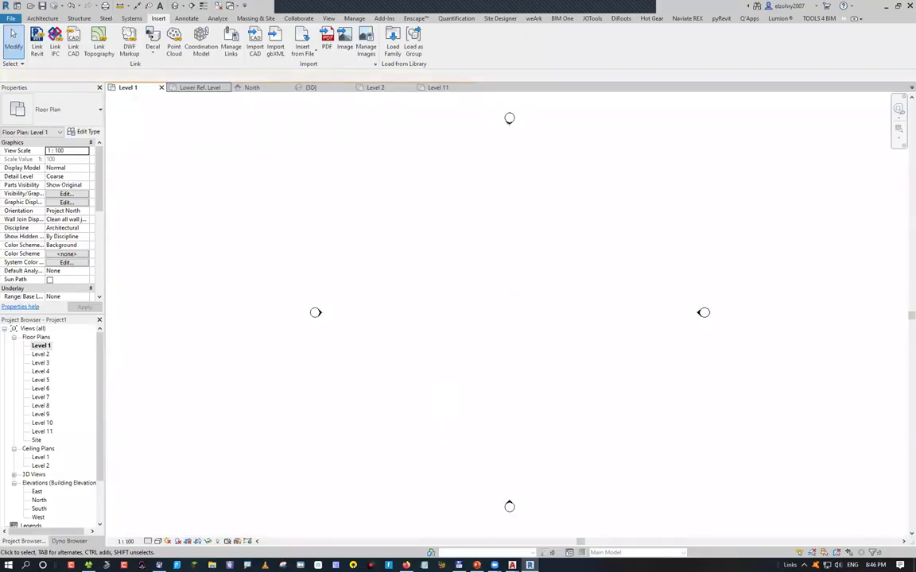
# Start linking 01-Axis & Columns.dwg with Manual - Origin positioning, place it, then switch to AutoCAD
pyautogui.click(67, 47)
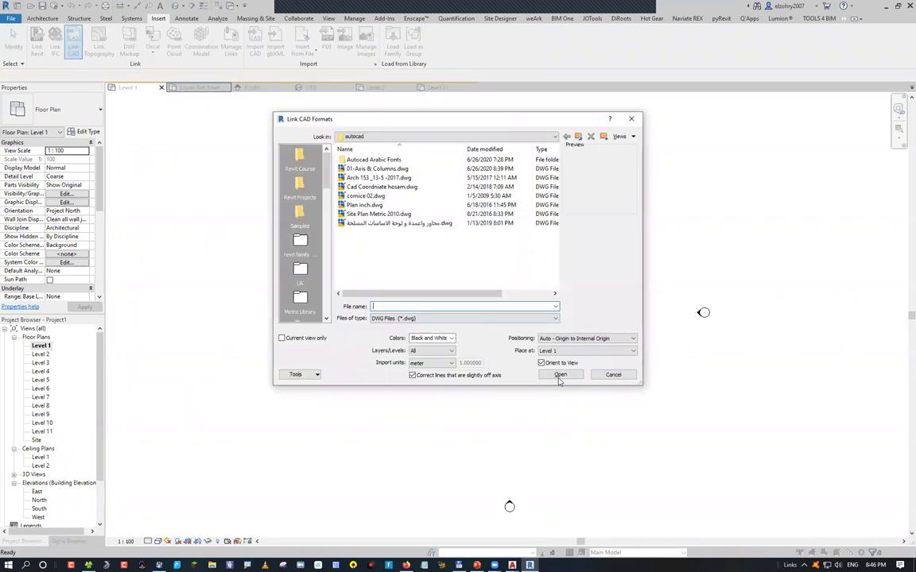
pyautogui.click(588, 339)
pyautogui.click(556, 365)
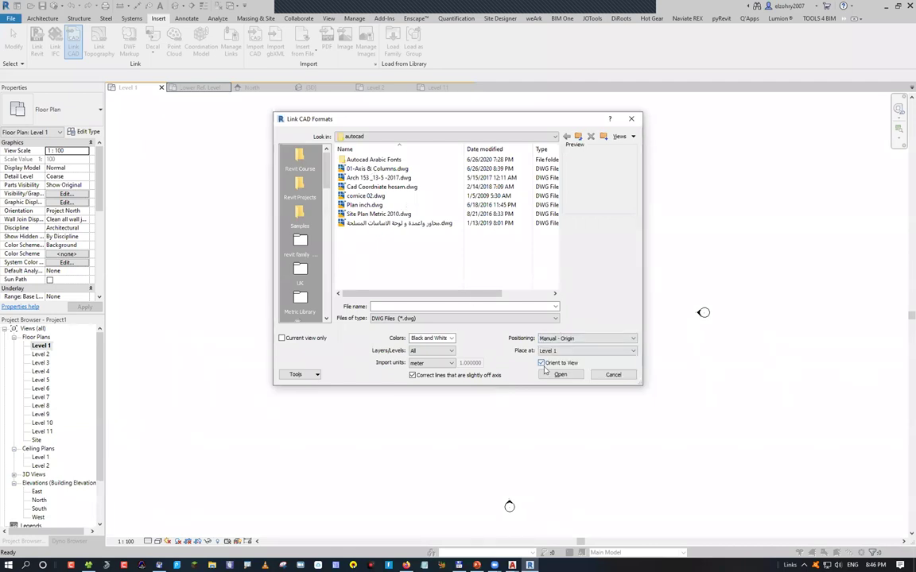
pyautogui.click(371, 170)
pyautogui.click(561, 375)
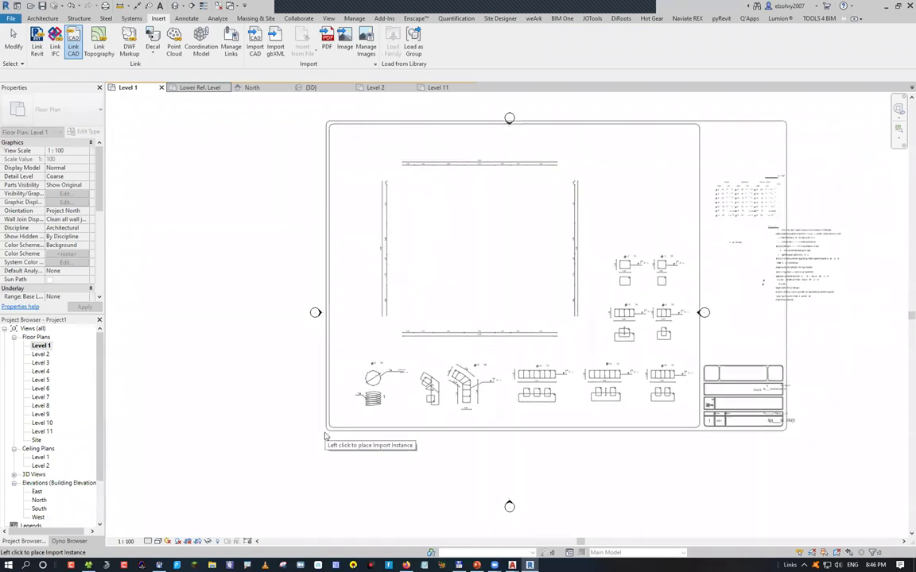
pyautogui.click(324, 436)
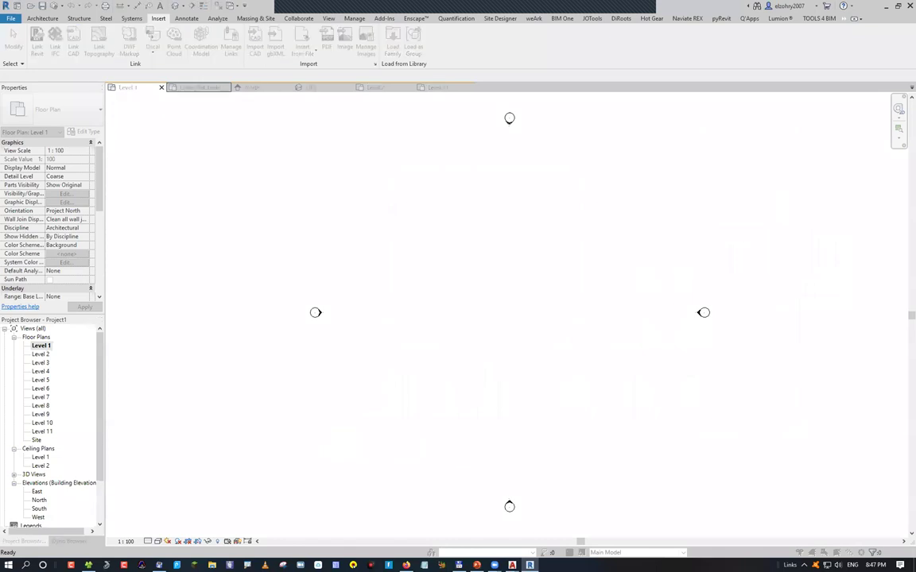
pyautogui.hotkey('alt', 'Tab')
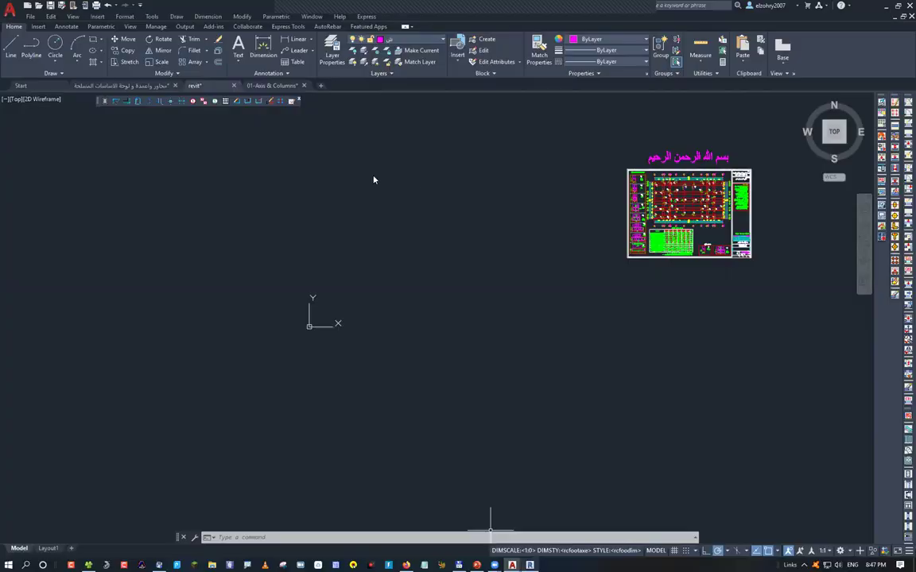
# Return to the Link CAD Formats dialog and link the DWG using Auto - Center to Center positioning
pyautogui.hotkey('alt', 'Tab')
pyautogui.press('a')
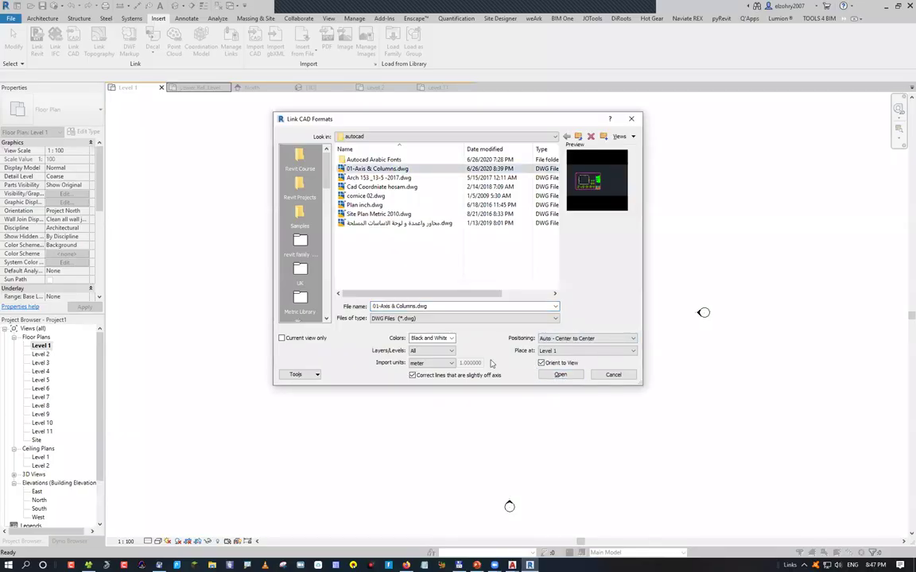
pyautogui.click(561, 375)
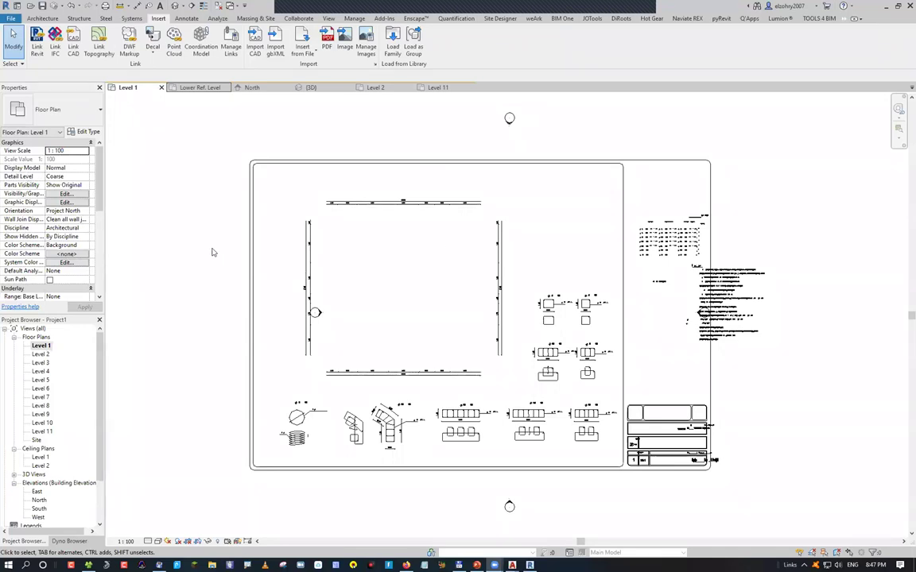
# Save the project as Project1 in the autocad folder and clear the selection
pyautogui.press('v')
pyautogui.press('v')
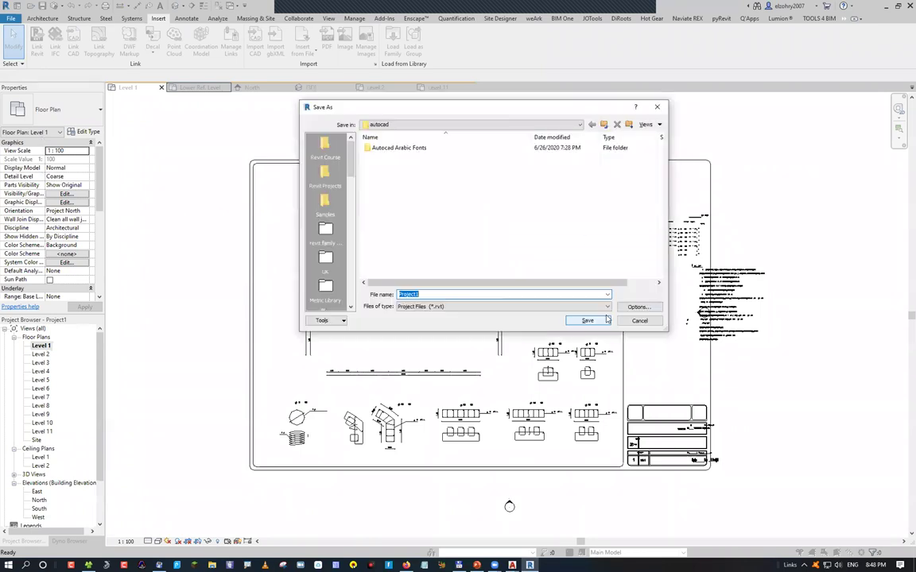
pyautogui.click(573, 321)
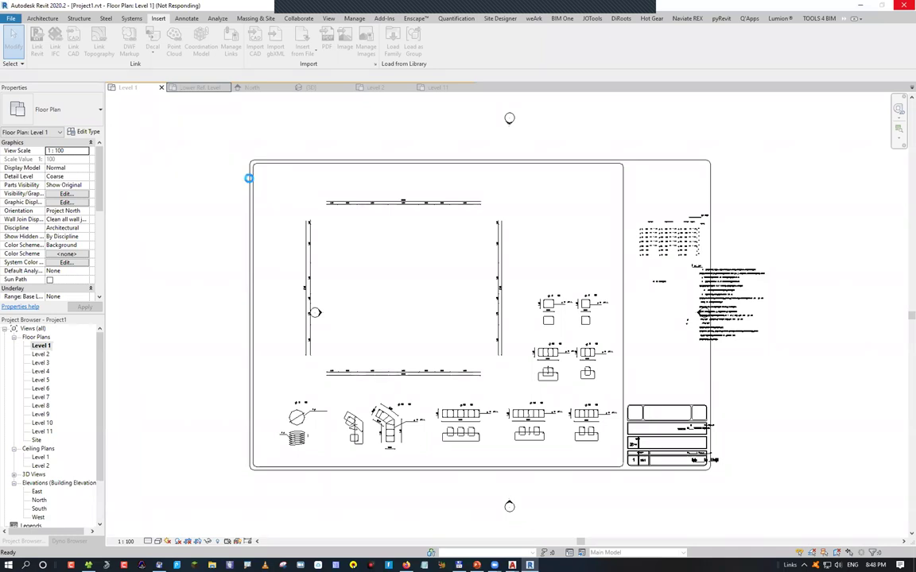
pyautogui.press('Escape')
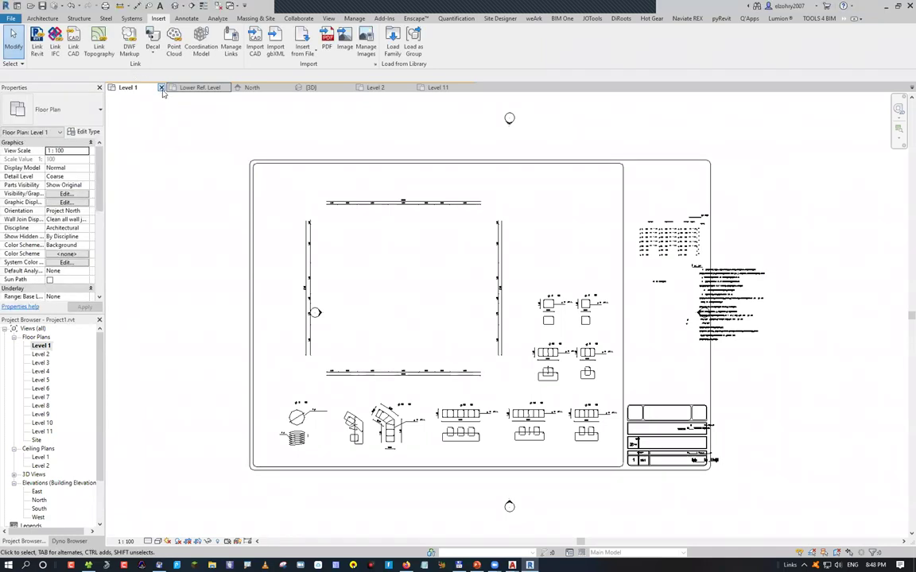
# Close the Level 1, Lower Ref. Level, North and 3D views, then close the project
pyautogui.click(160, 86)
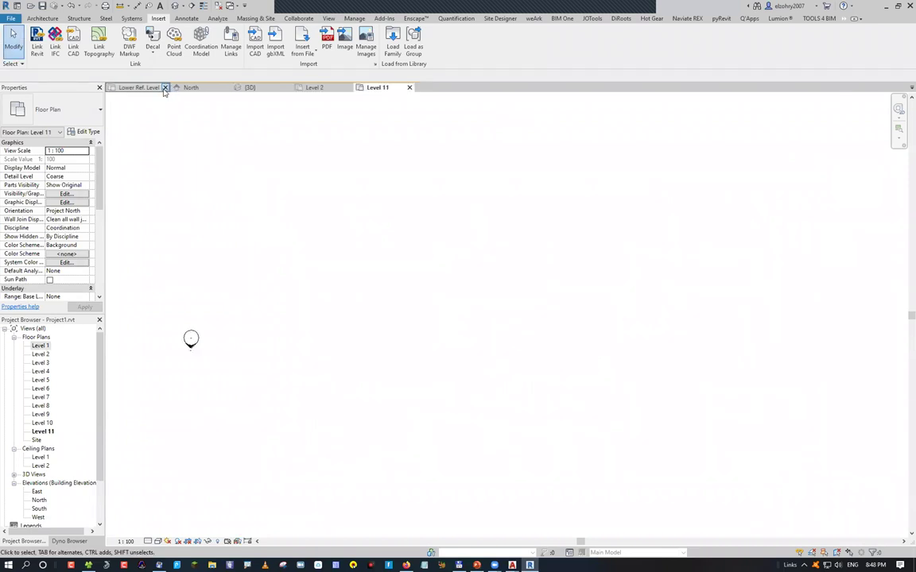
pyautogui.click(165, 87)
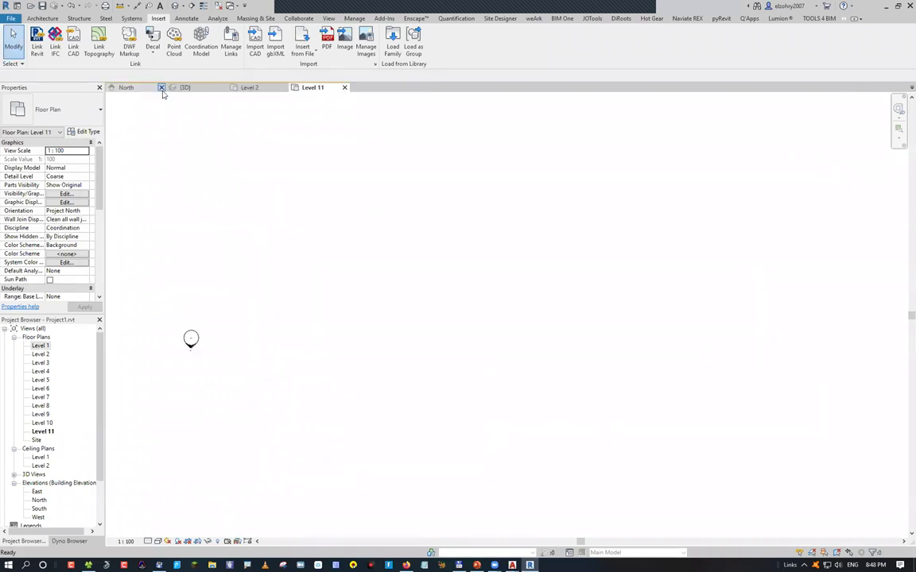
pyautogui.click(160, 88)
pyautogui.click(160, 87)
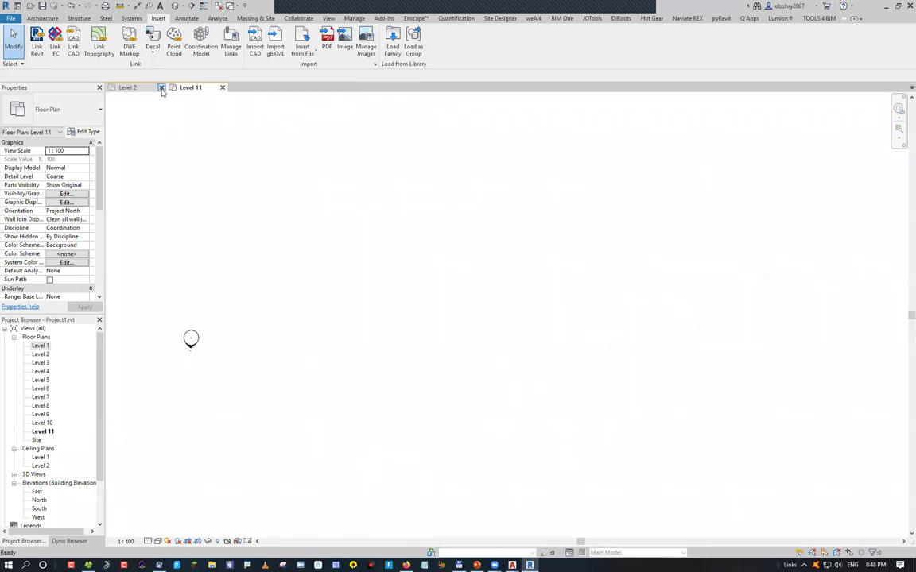
pyautogui.click(160, 87)
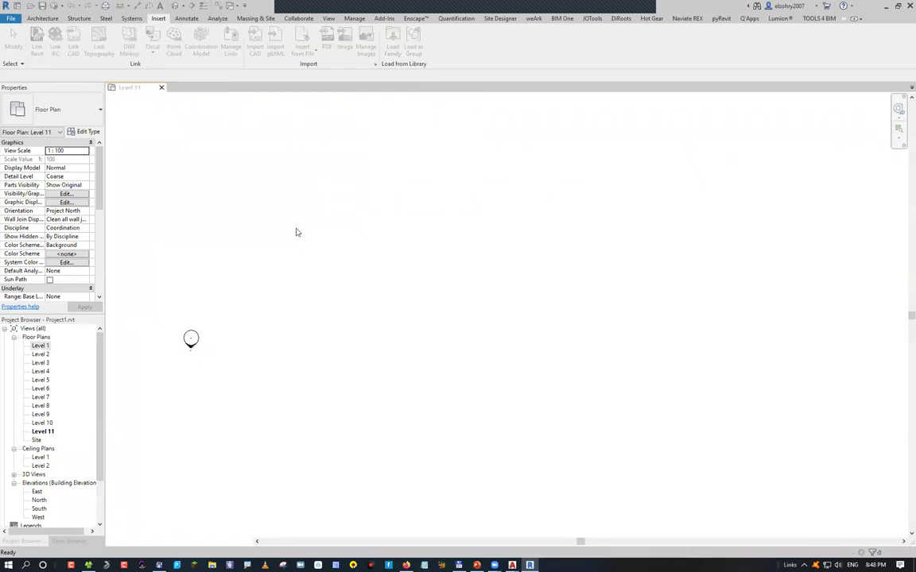
pyautogui.hotkey('ctrl', 'd')
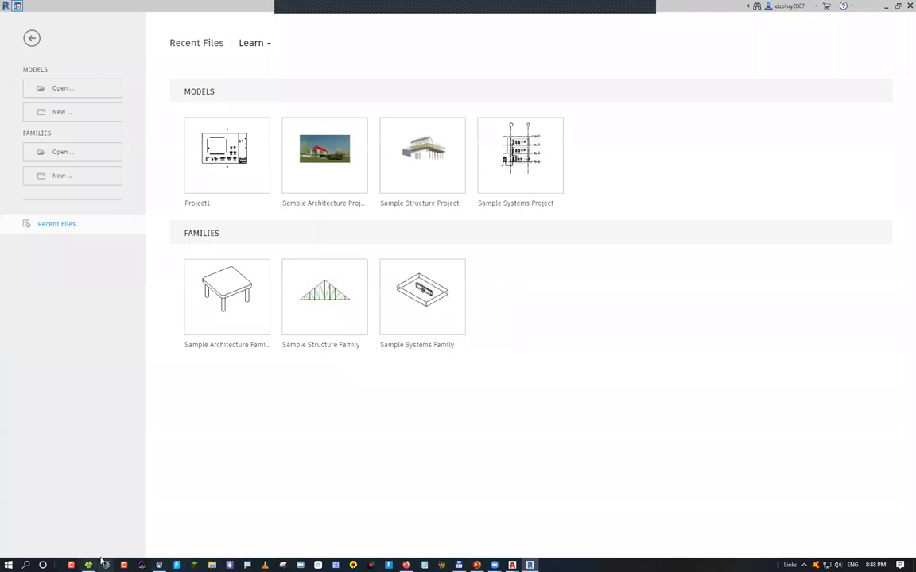
# In File Explorer, go to Z:\autocad and rename 01-Axis & Columns.dwg to 01-Axis & Columns2.dwg
pyautogui.hotkey('alt', 'Tab')
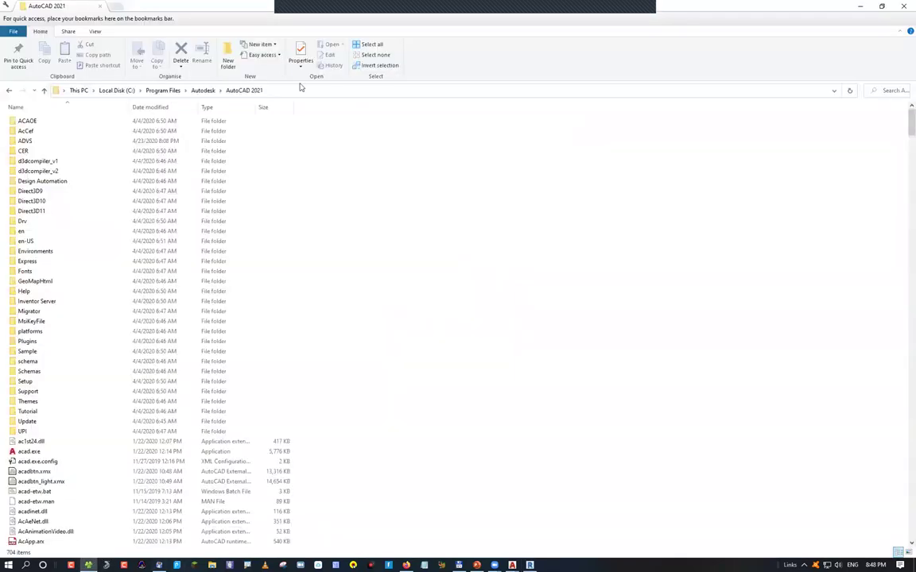
pyautogui.click(302, 90)
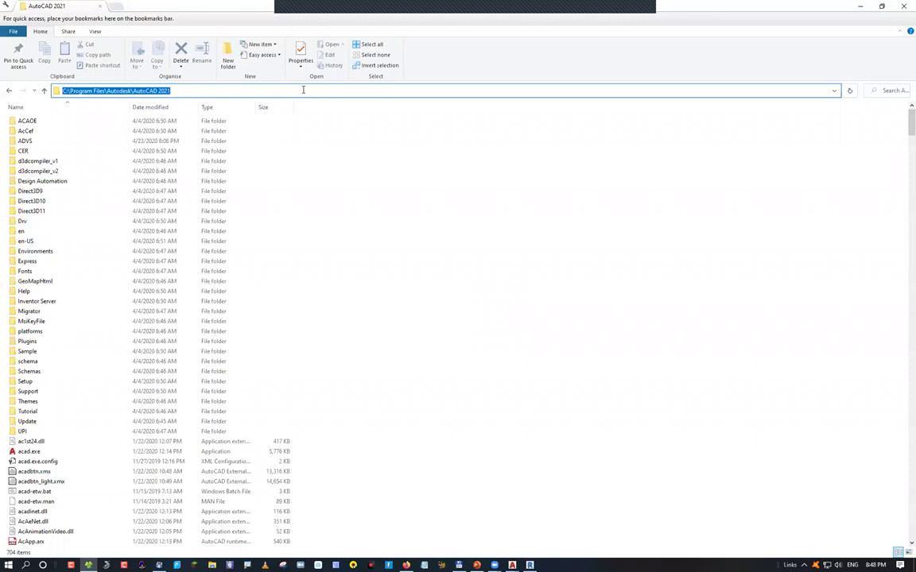
pyautogui.write('z:\\')
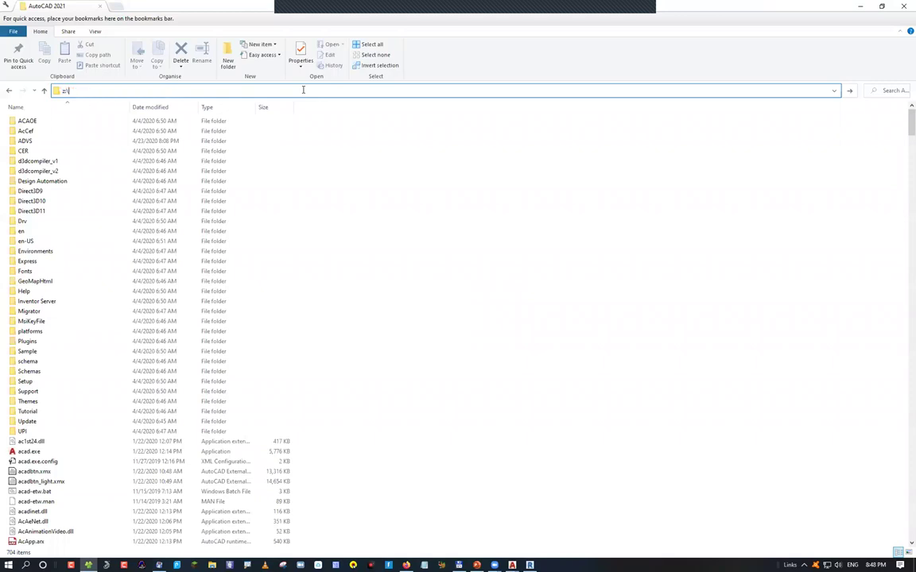
pyautogui.press('Return')
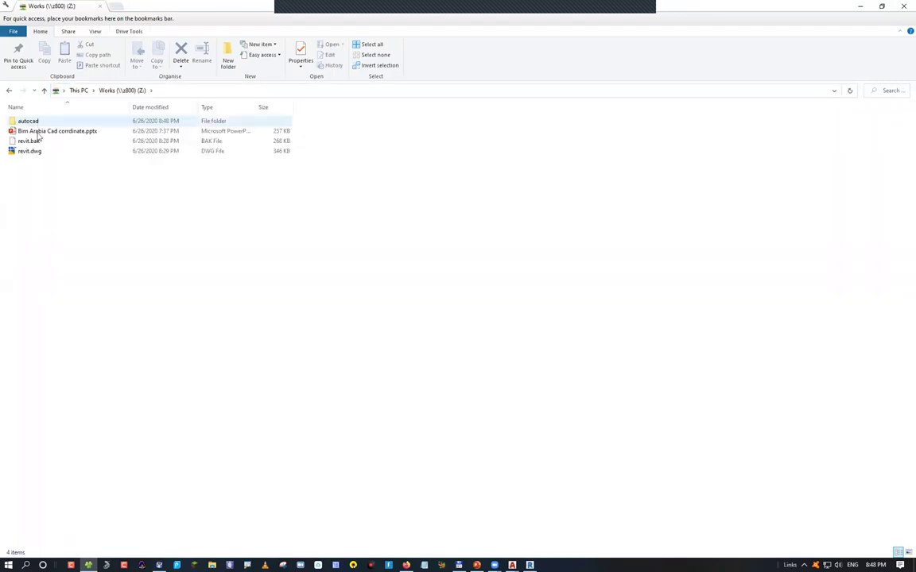
pyautogui.doubleClick(49, 120)
pyautogui.press('Down')
pyautogui.press('Down')
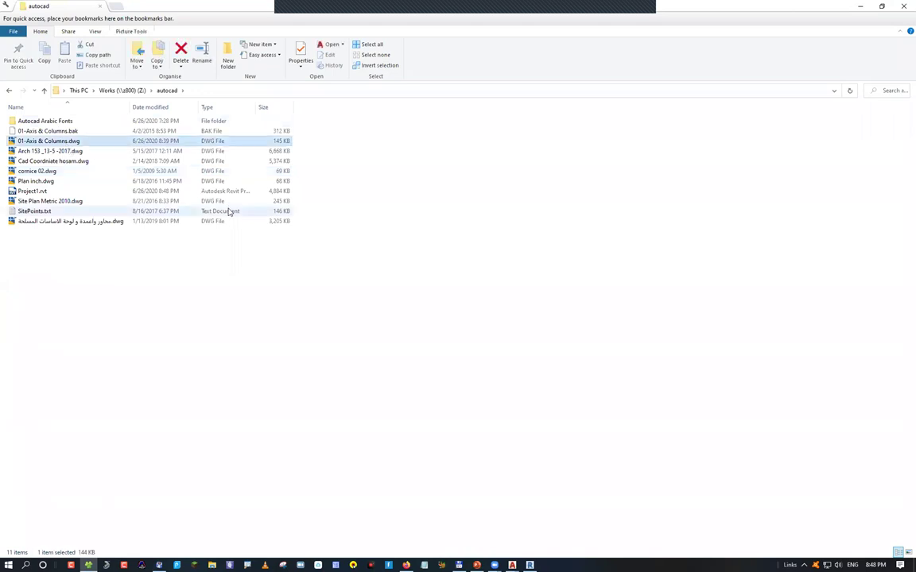
pyautogui.press('F2')
pyautogui.press('Right')
pyautogui.write('2')
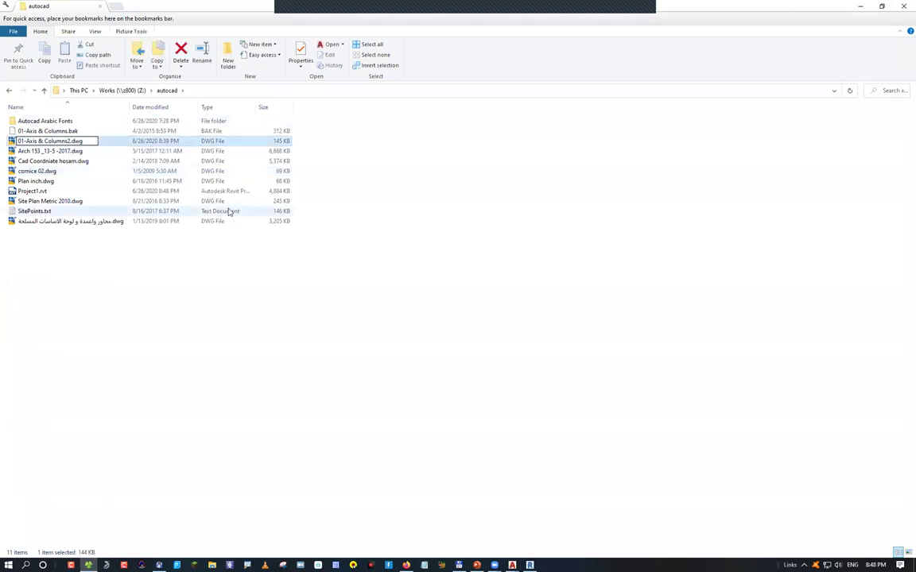
pyautogui.press('Return')
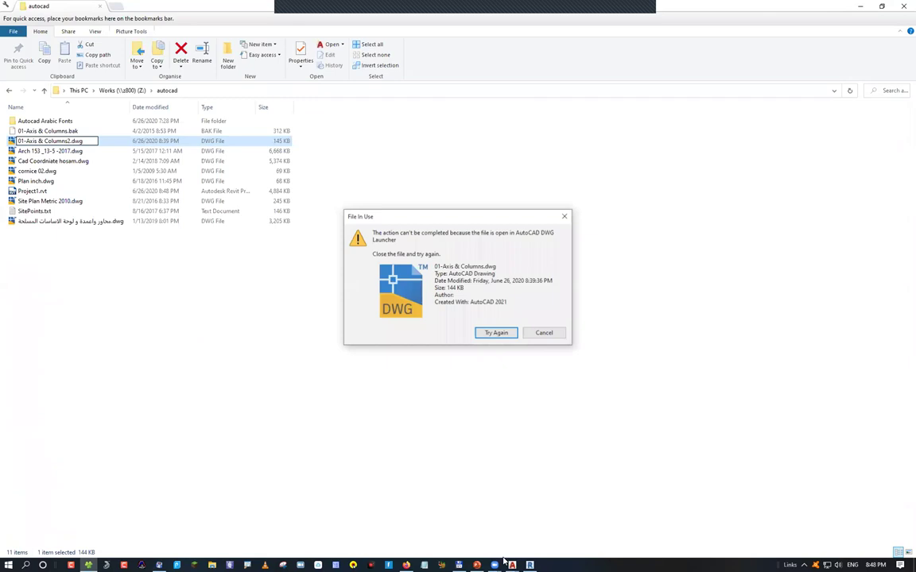
# Close the 01-Axis & Columns drawing in AutoCAD without saving, then return to Explorer and Revit
pyautogui.moveTo(508, 563)
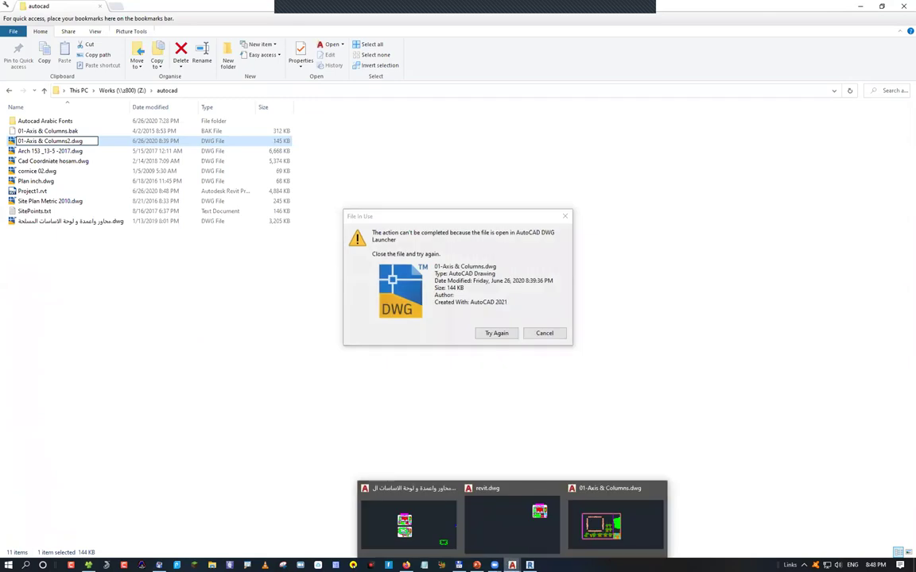
pyautogui.click(612, 521)
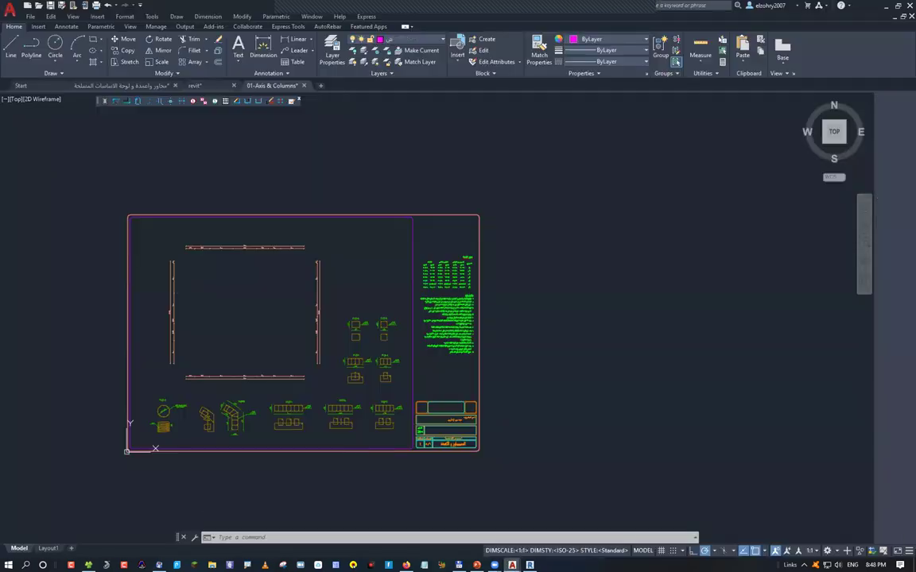
pyautogui.click(304, 85)
pyautogui.press('Return')
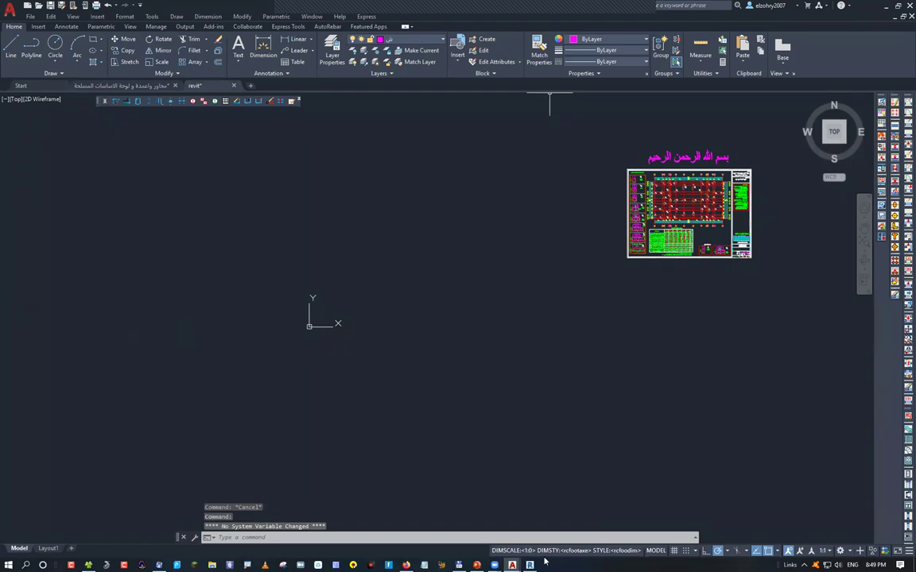
pyautogui.hotkey('alt', 'Tab')
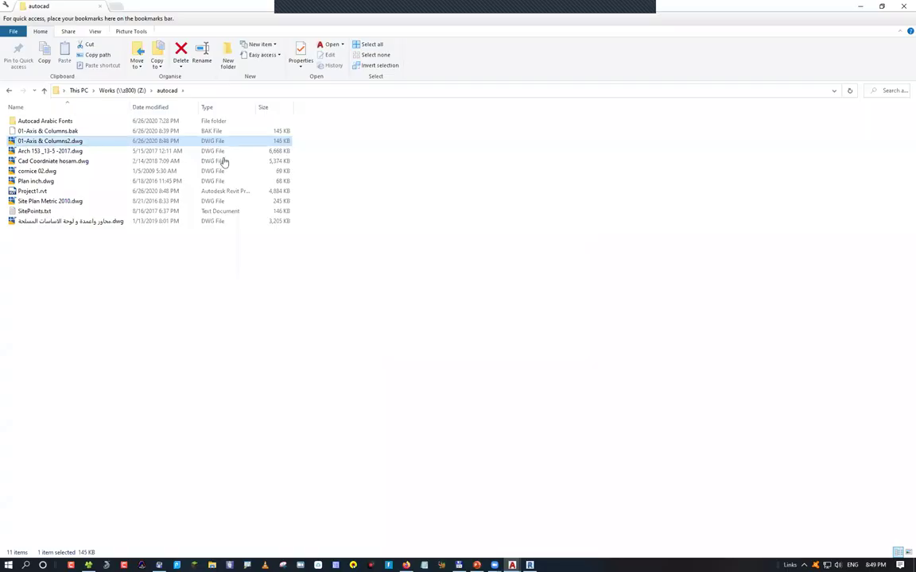
pyautogui.hotkey('alt', 'Tab')
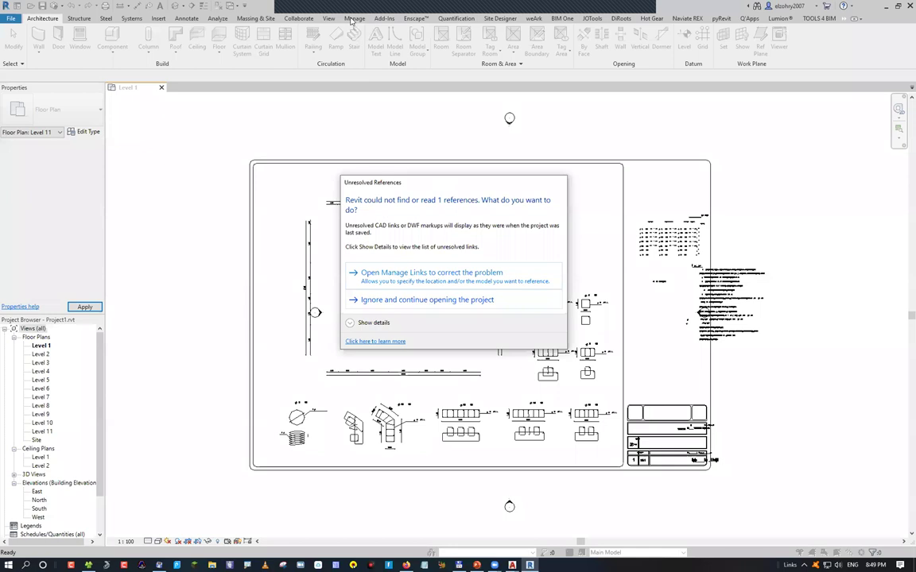
# Open Project1 ignoring the missing reference and confirm 01-Axis & Columns.dwg shows Not Found in Manage Links
pyautogui.press('Escape')
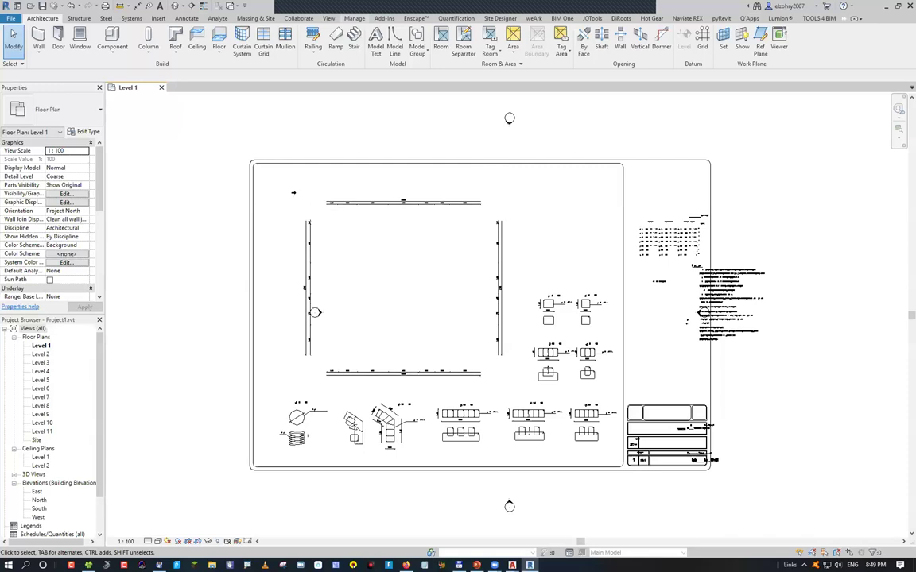
pyautogui.press('l')
pyautogui.press('m')
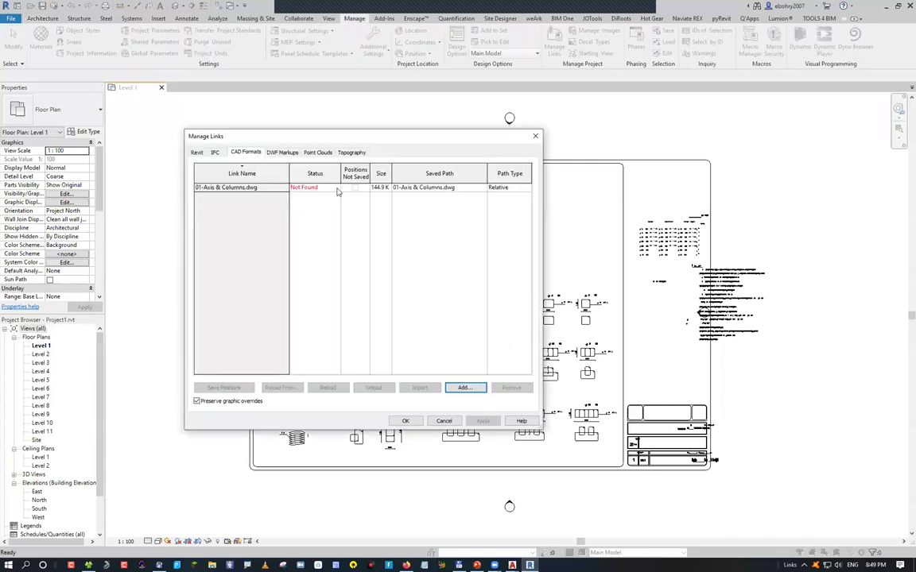
pyautogui.click(533, 139)
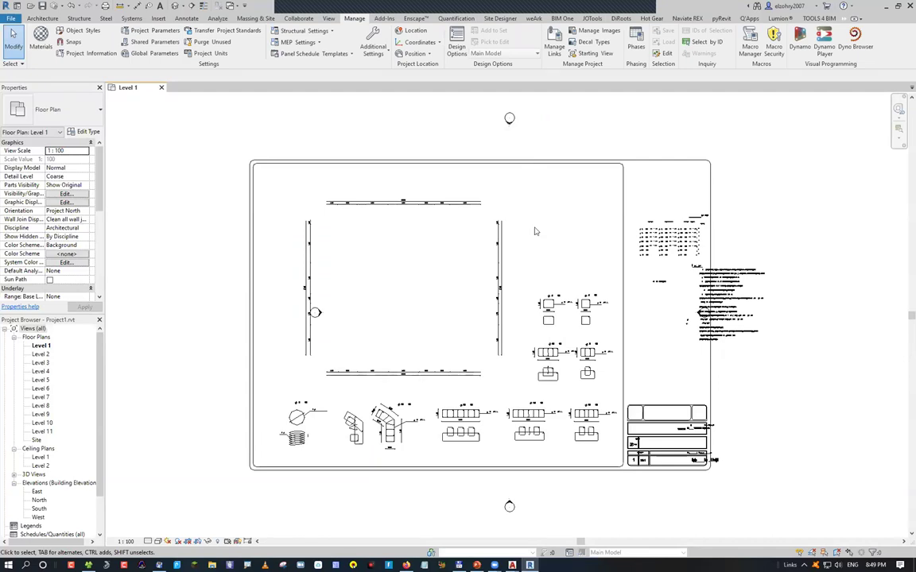
pyautogui.click(477, 565)
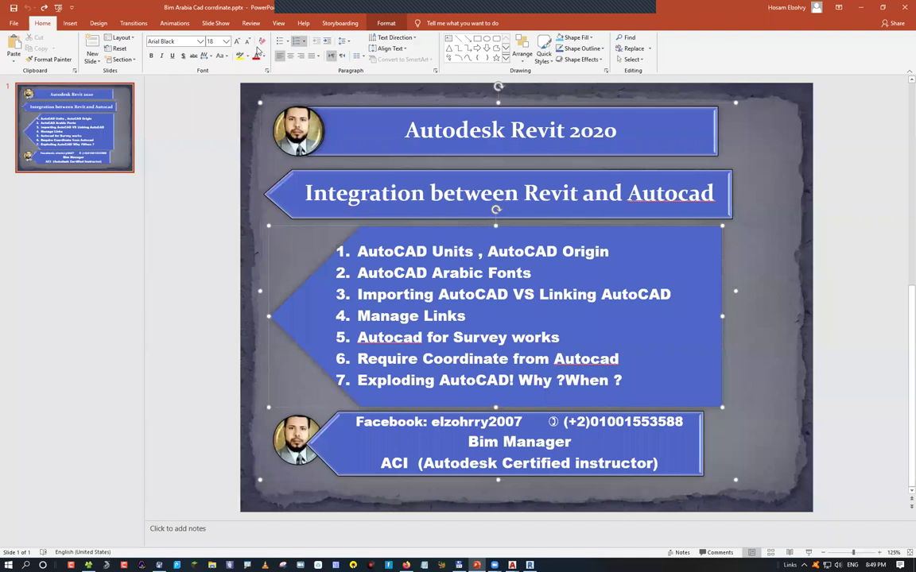
pyautogui.hotkey('alt', 'Tab')
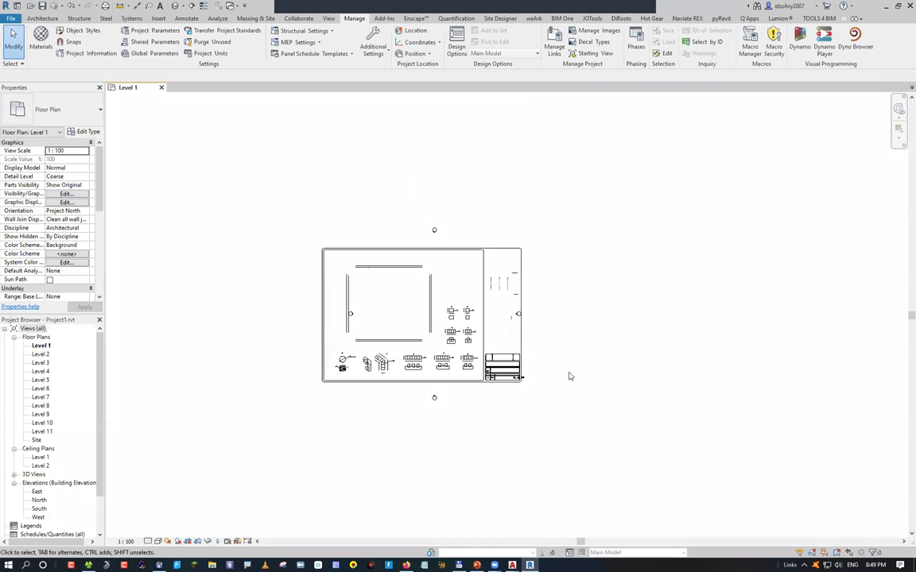
# Import Arch 153 _13-5 -2017.dwg via IC, then pan over to the import and select it
pyautogui.press('i')
pyautogui.press('c')
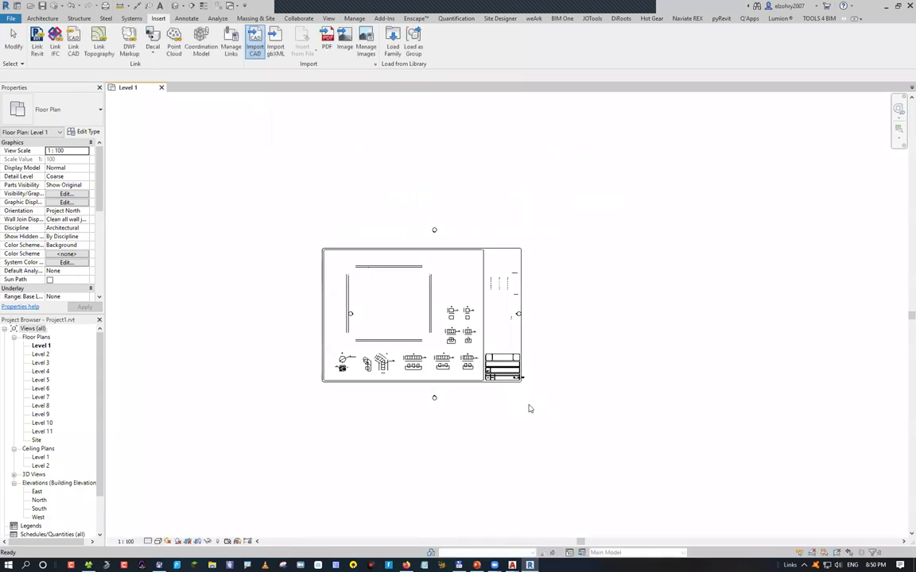
pyautogui.scroll(-3, 527, 419)
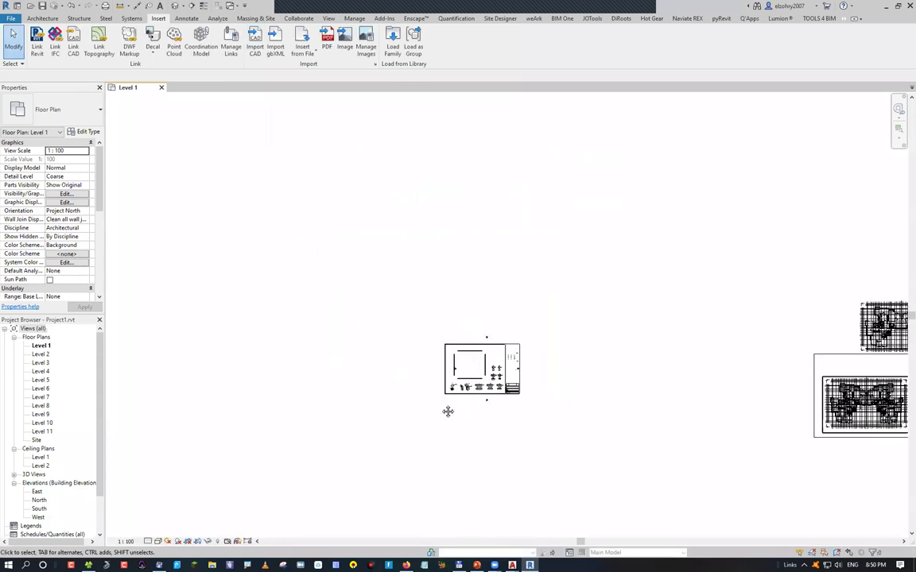
pyautogui.moveTo(447, 411); pyautogui.dragTo(741, 313, button='middle')
pyautogui.moveTo(665, 275); pyautogui.dragTo(493, 276, button='middle')
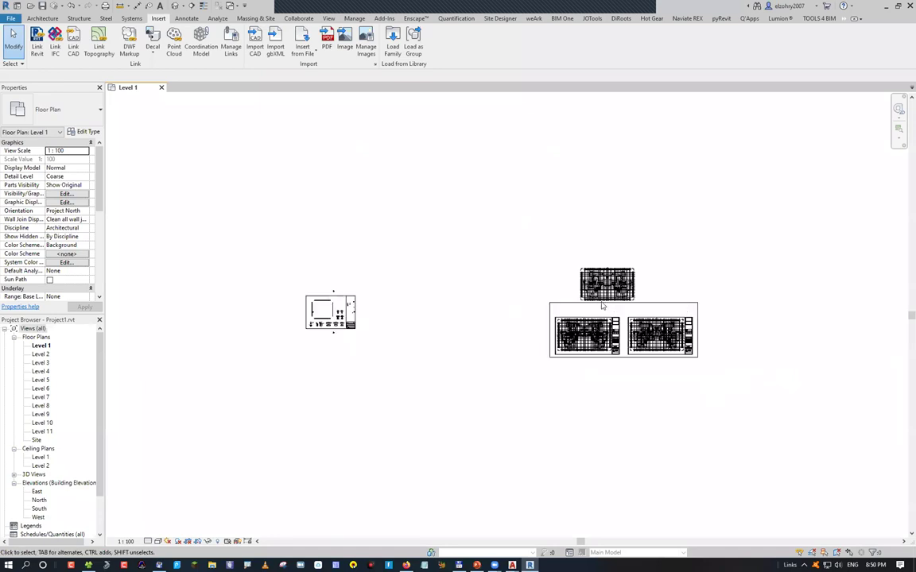
pyautogui.click(545, 275)
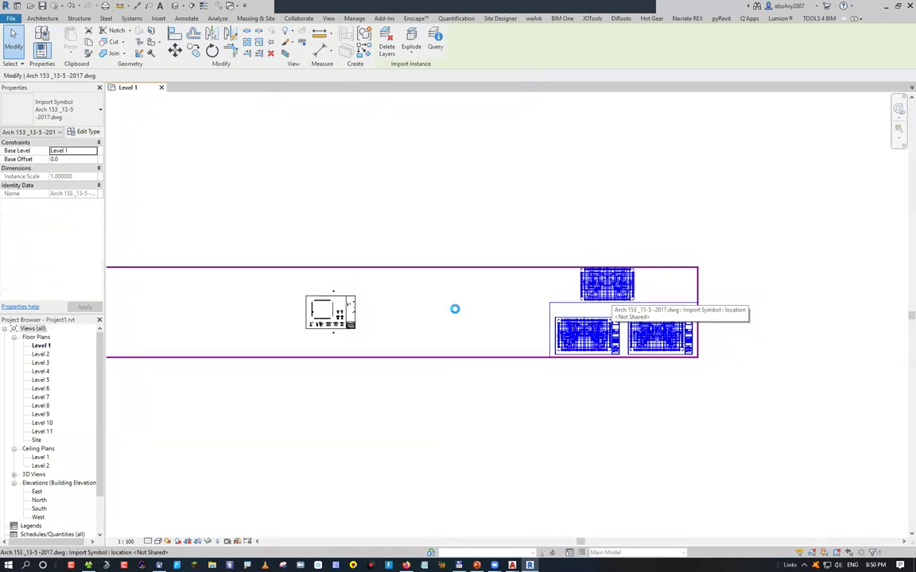
# Delete the large Arch 153 three-sheet import, keeping only the 01-Axis & Columns drawing
pyautogui.moveTo(556, 268); pyautogui.dragTo(469, 251)
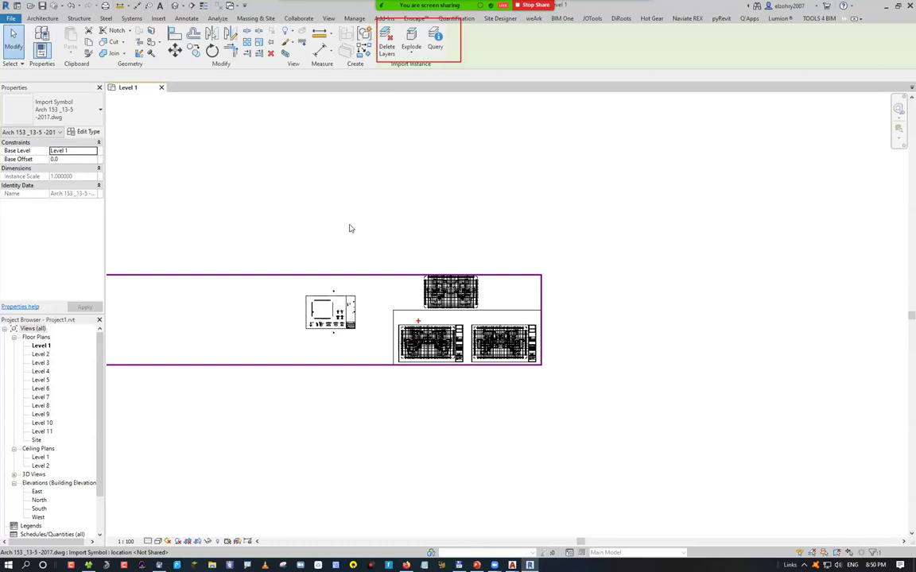
pyautogui.click(330, 293)
pyautogui.click(332, 300)
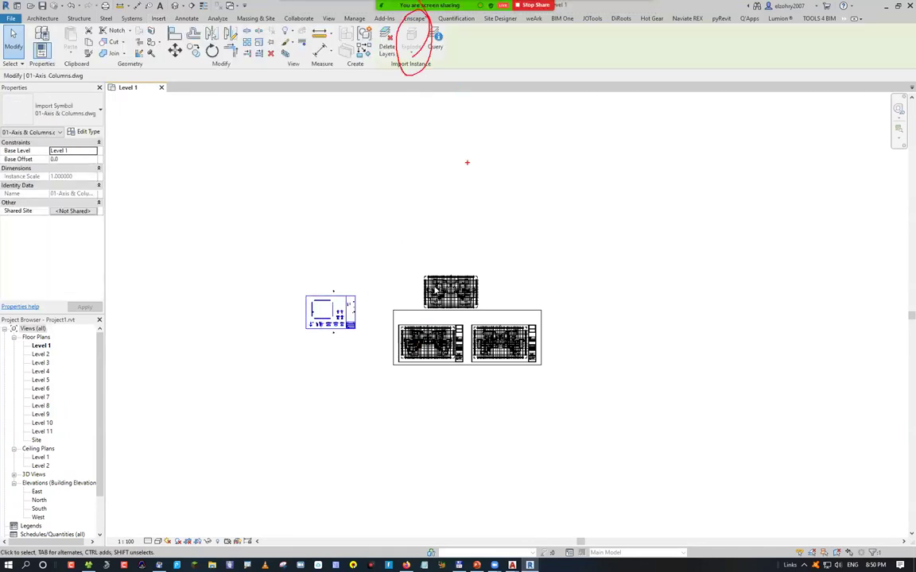
pyautogui.press('Escape')
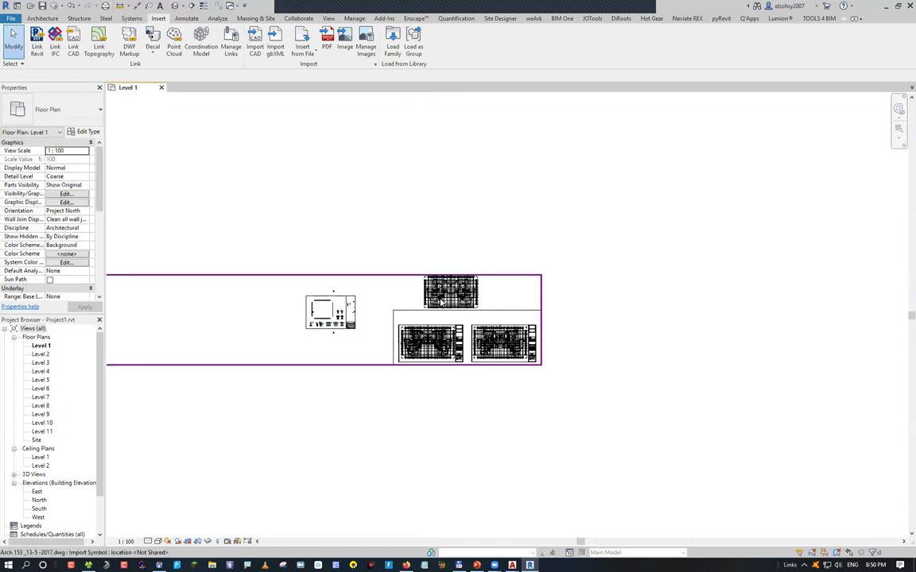
pyautogui.click(352, 306)
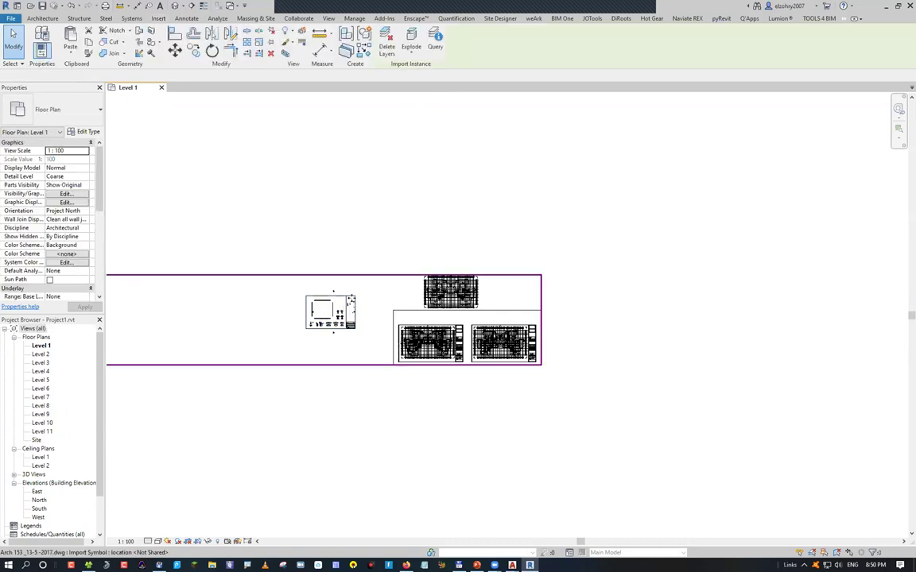
pyautogui.click(361, 299)
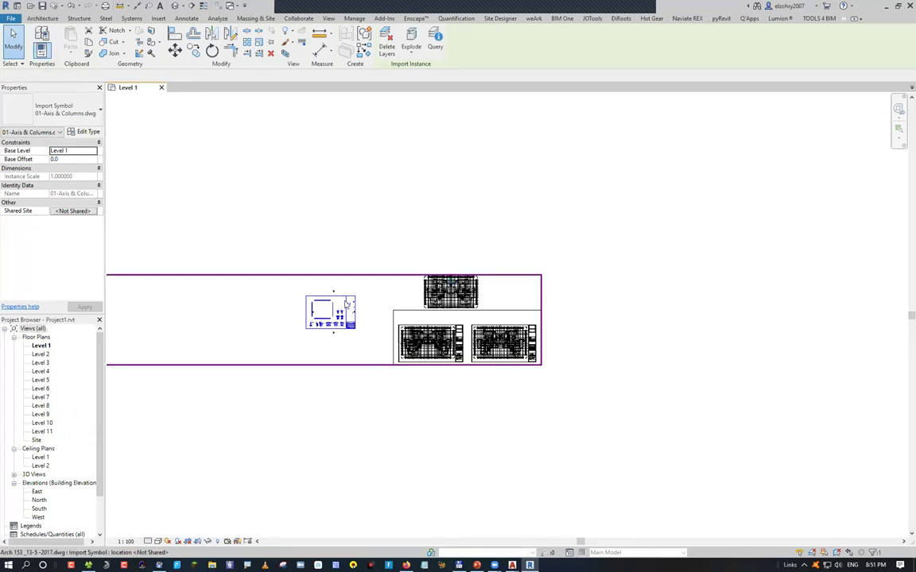
pyautogui.press('Delete')
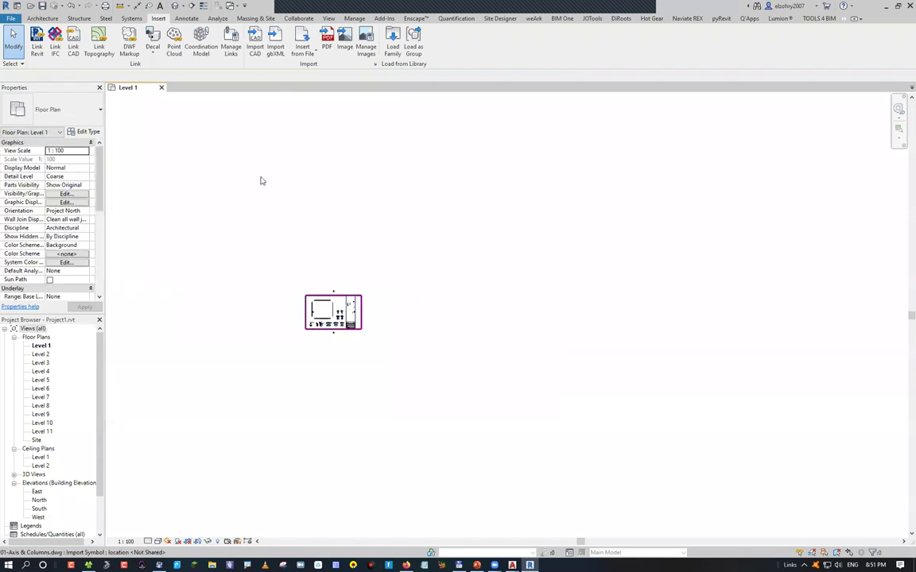
# Select the remaining 01-Axis & Columns import and open Manage Links from the Insert tab
pyautogui.hotkey('ctrl', 'Left')
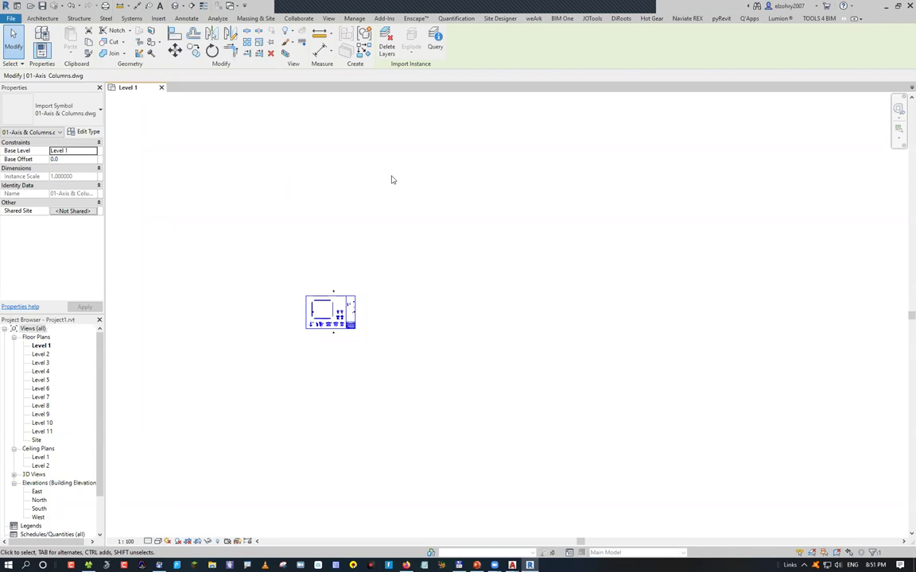
pyautogui.scroll(15, 295, 22)
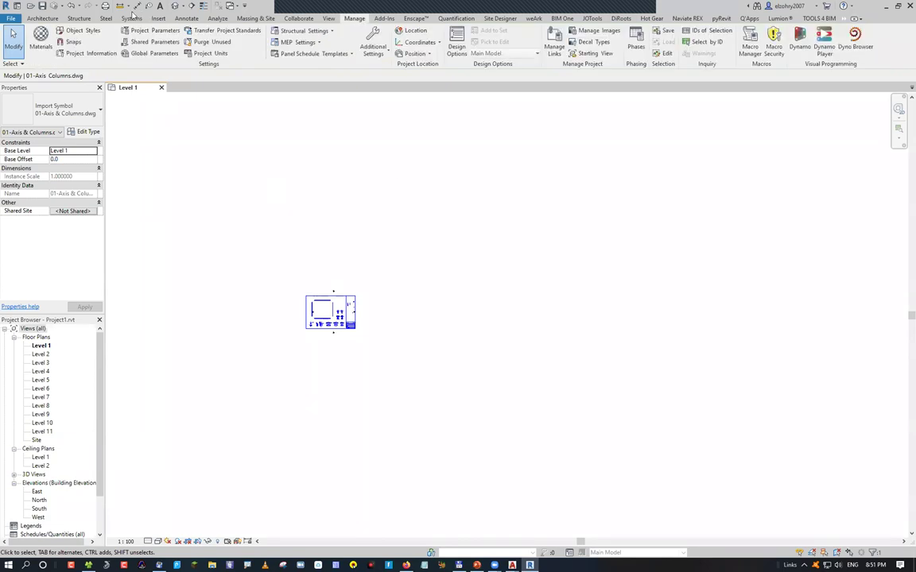
pyautogui.click(156, 19)
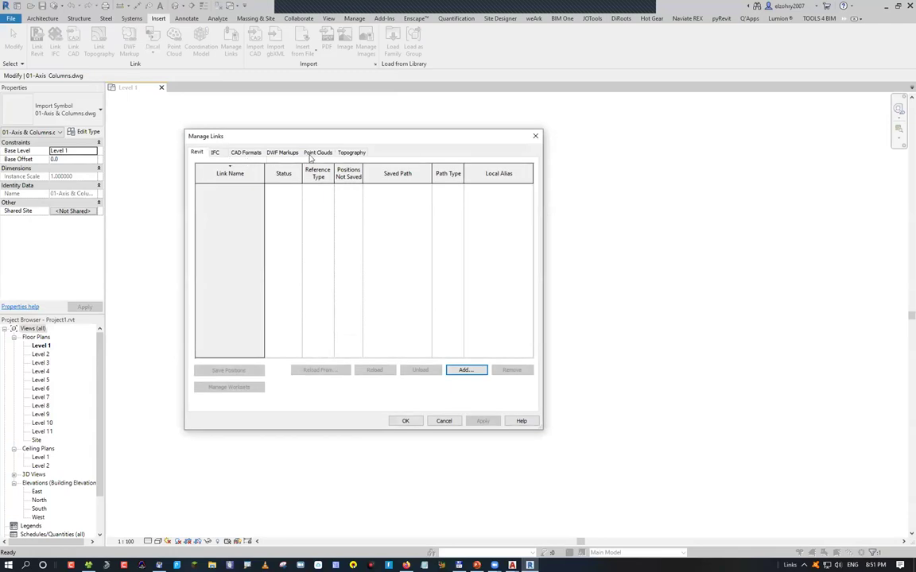
# Reload the Not Found 01-Axis & Columns.dwg CAD link from 01-Axis & Columns2.dwg
pyautogui.click(243, 152)
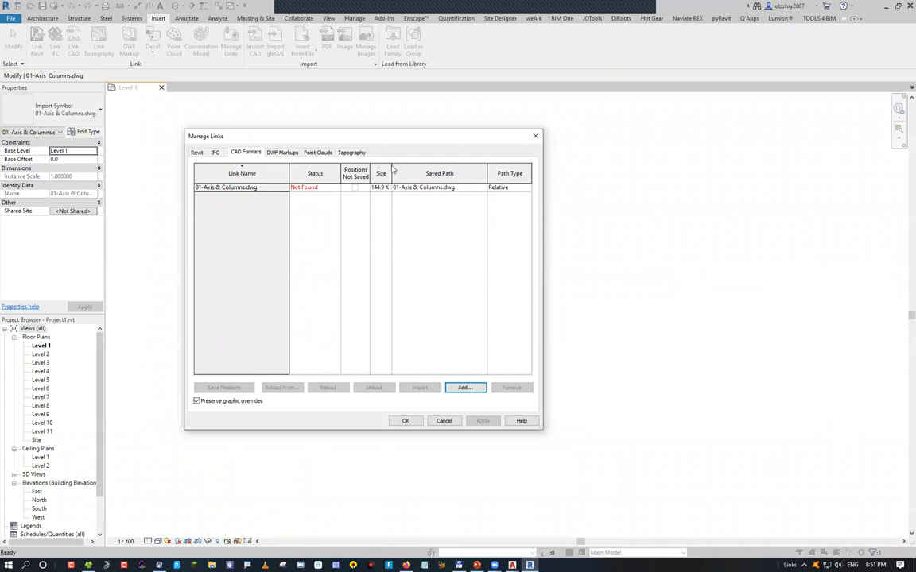
pyautogui.click(243, 188)
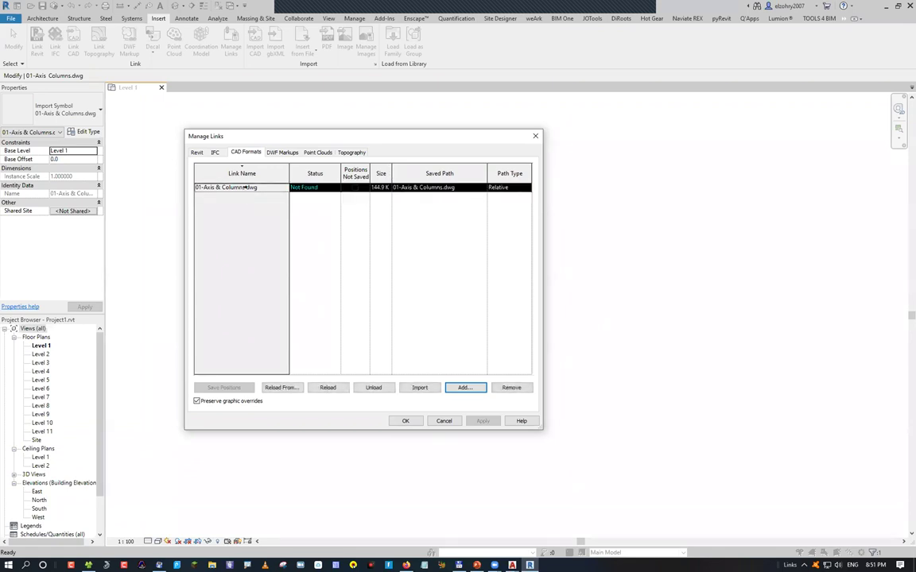
pyautogui.click(298, 389)
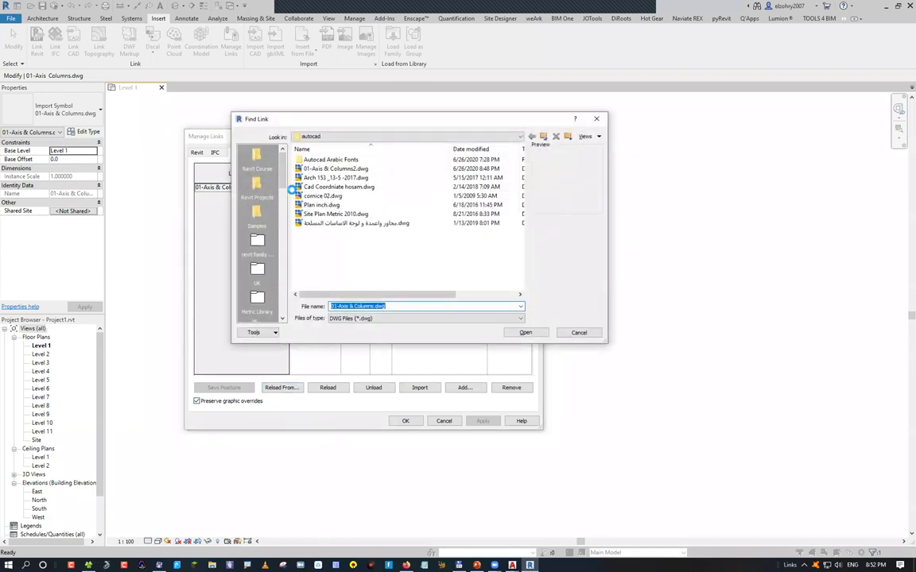
pyautogui.doubleClick(301, 169)
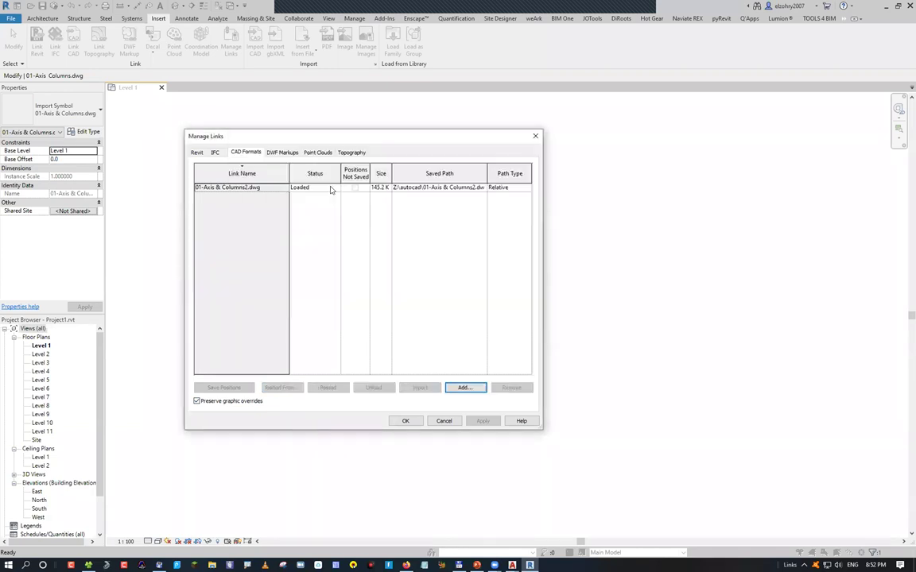
pyautogui.click(401, 424)
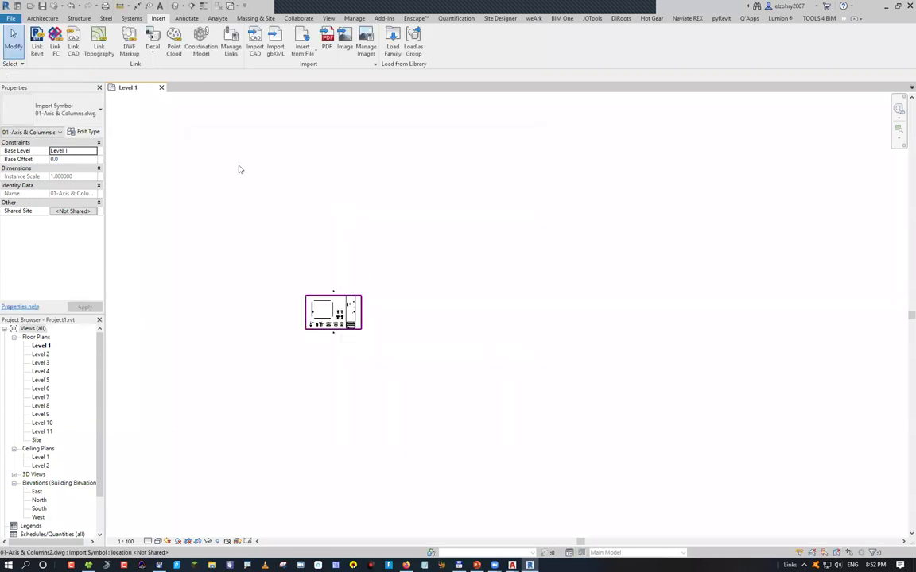
# Zoom to fit, check 01-Axis & Columns2.dwg under Imported Categories in VG, then reopen Manage Links
pyautogui.click(239, 170)
pyautogui.press('z')
pyautogui.press('f')
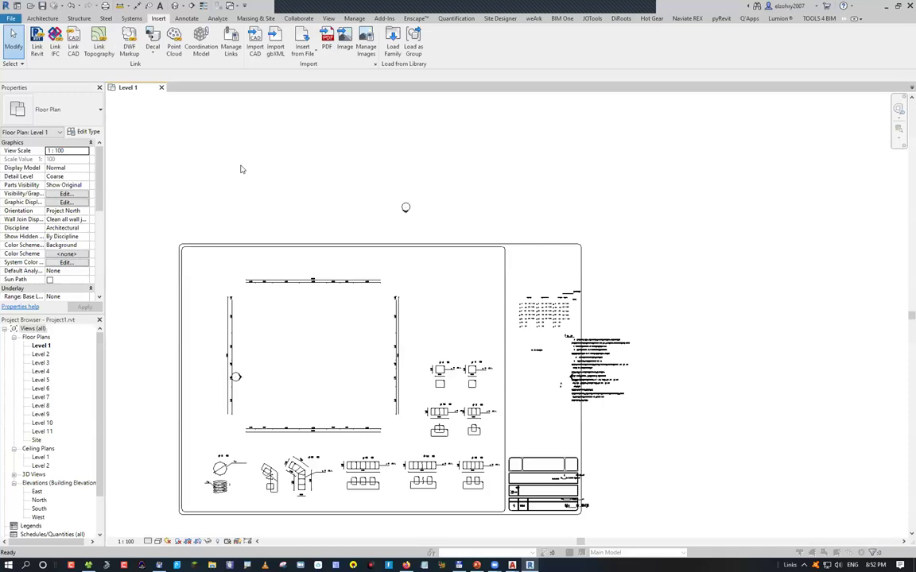
pyautogui.press('v')
pyautogui.press('v')
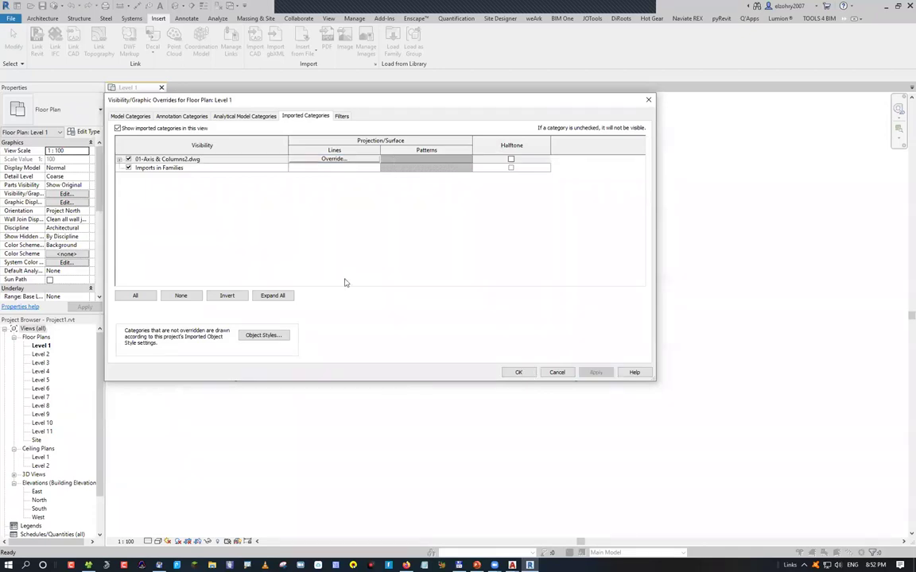
pyautogui.press('Return')
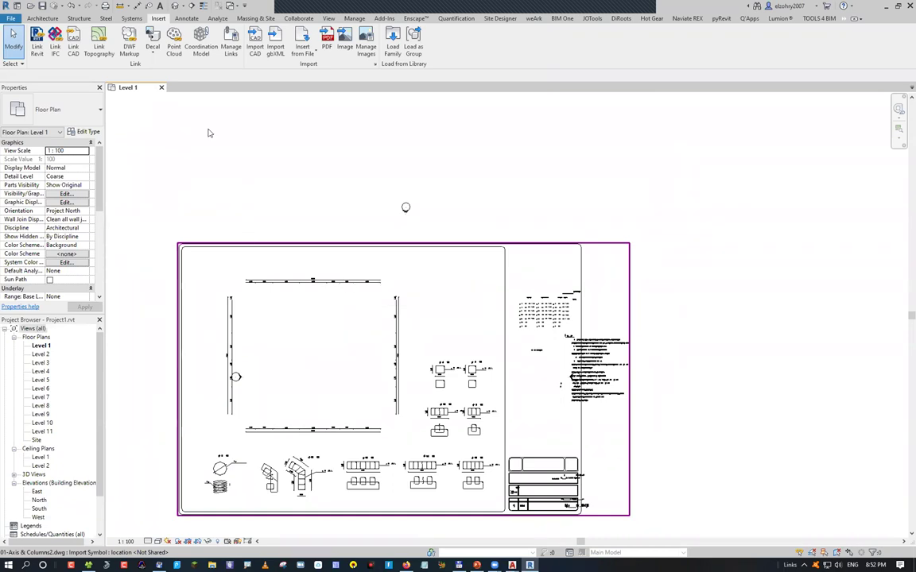
pyautogui.click(239, 49)
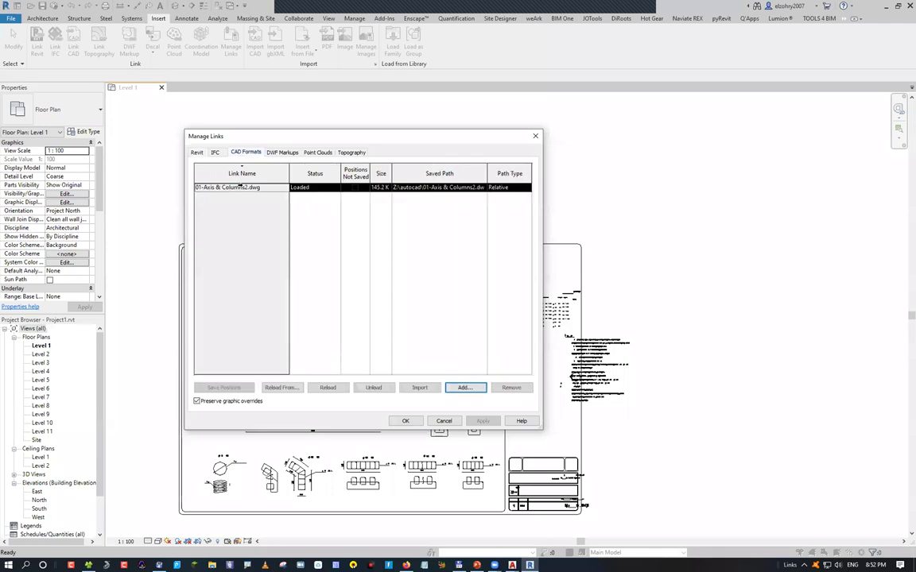
# Unload the 01-Axis & Columns2.dwg link so it disappears from Level 1
pyautogui.click(373, 388)
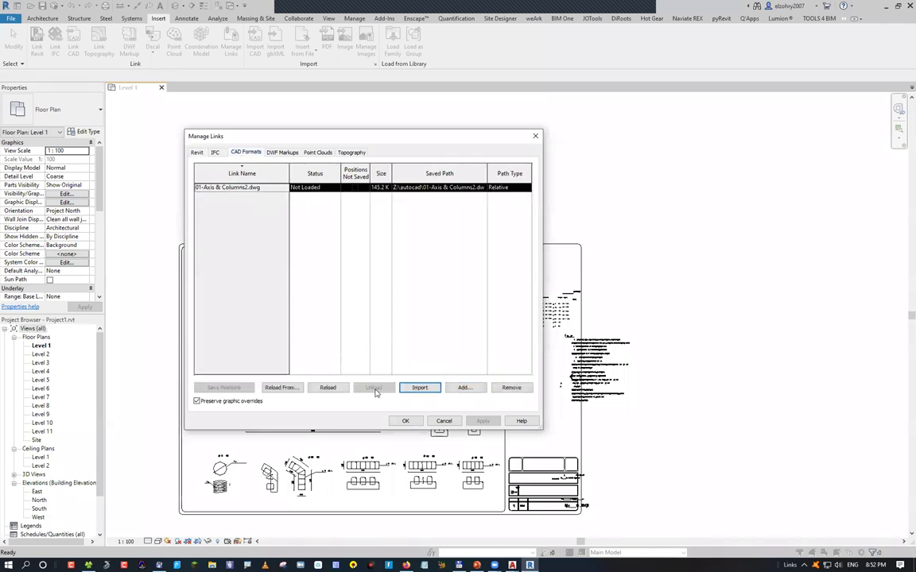
pyautogui.click(406, 420)
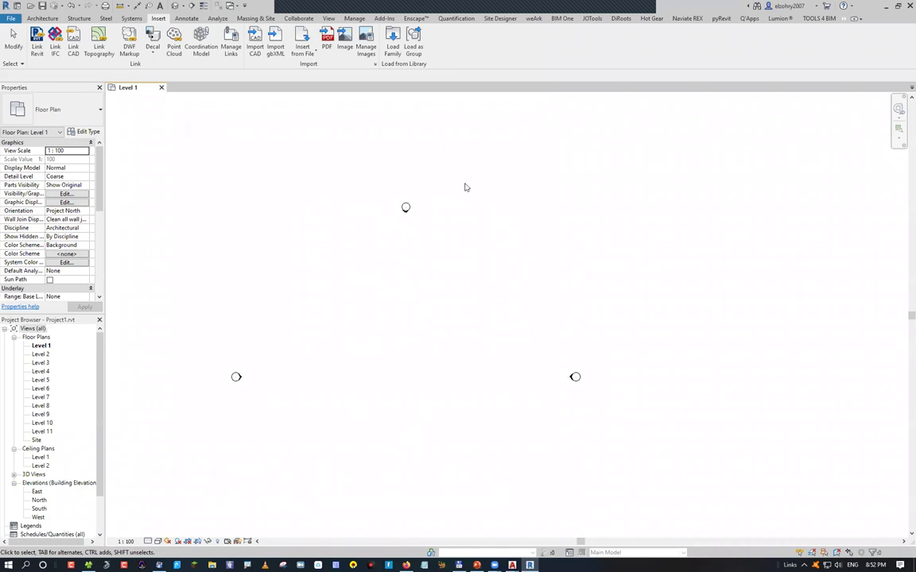
pyautogui.press('Escape')
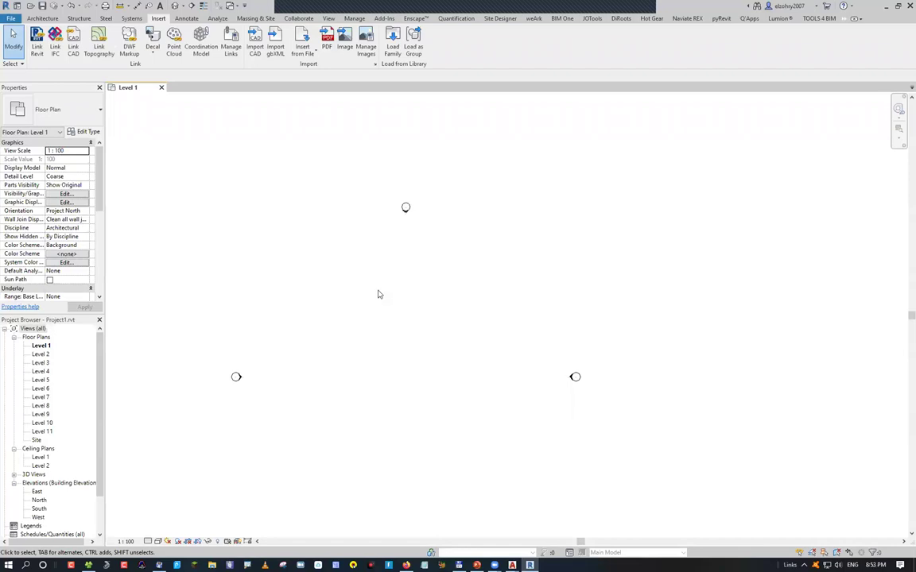
# Reload the 01-Axis & Columns2.dwg link in Manage Links so the sheet returns
pyautogui.click(232, 49)
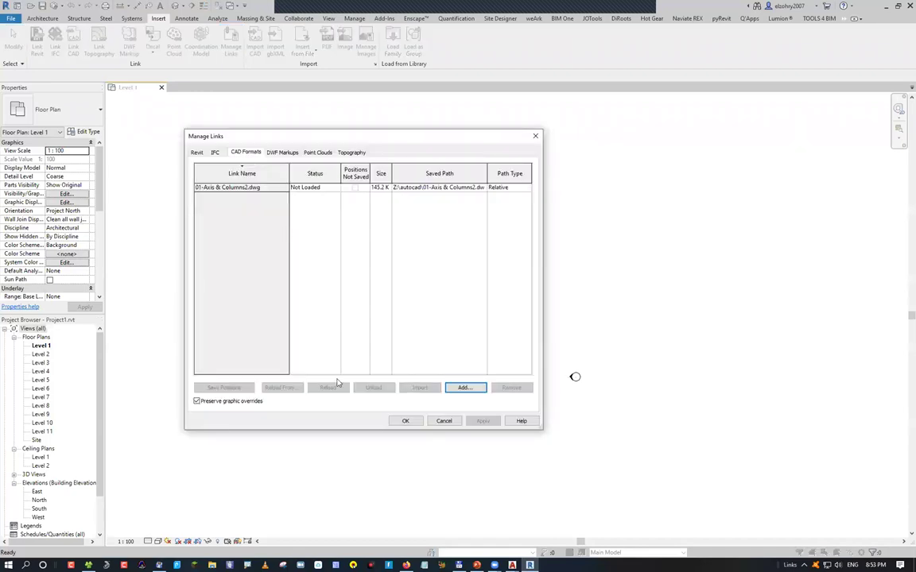
pyautogui.press('Down')
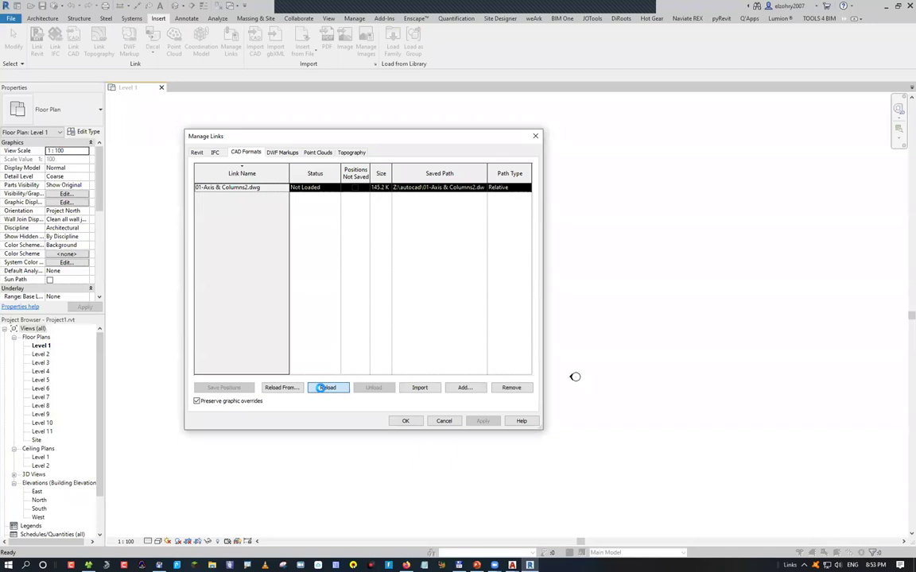
pyautogui.click(324, 388)
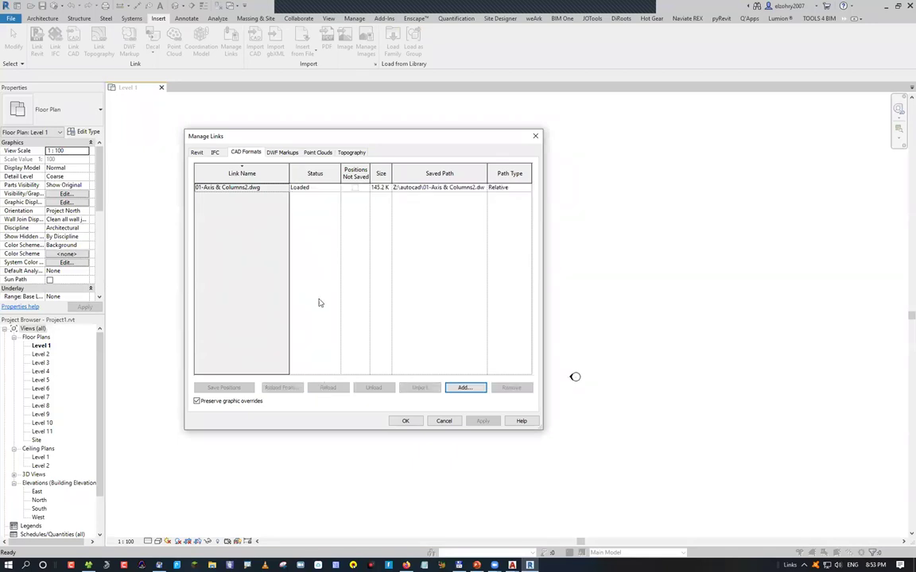
pyautogui.click(249, 187)
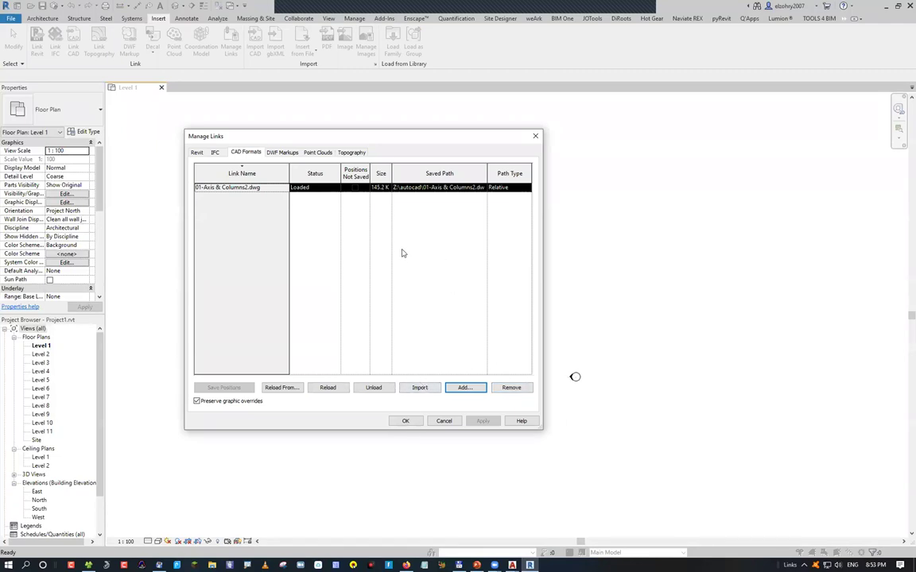
pyautogui.press('Return')
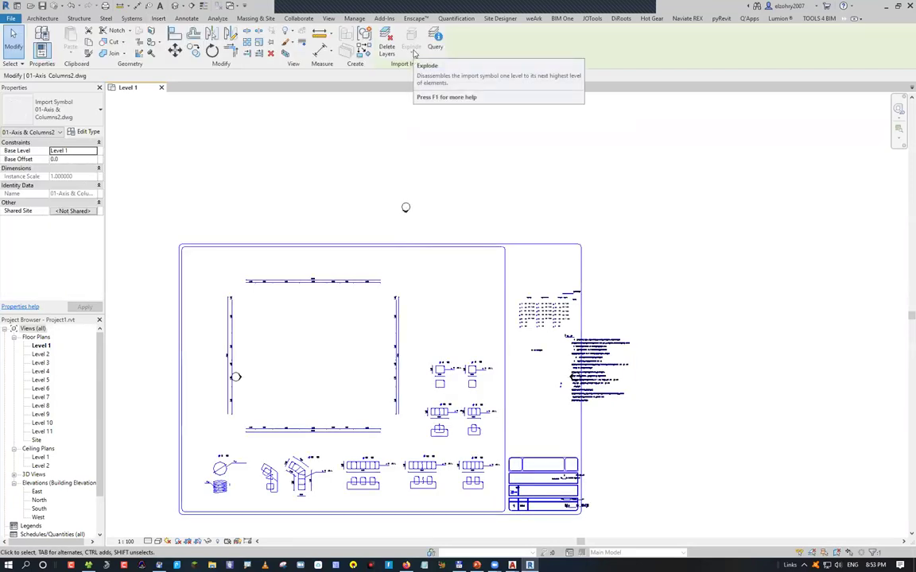
pyautogui.click(353, 17)
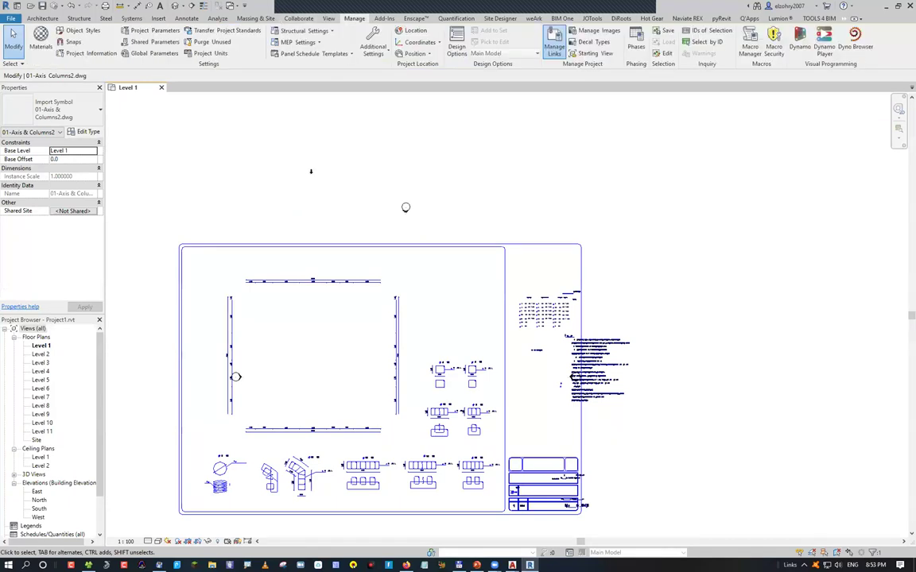
pyautogui.click(554, 40)
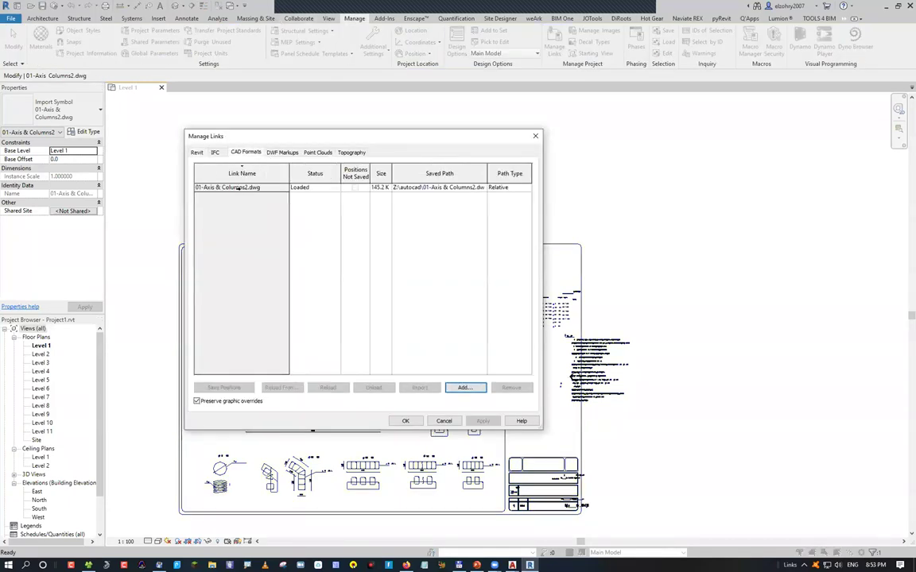
pyautogui.click(236, 188)
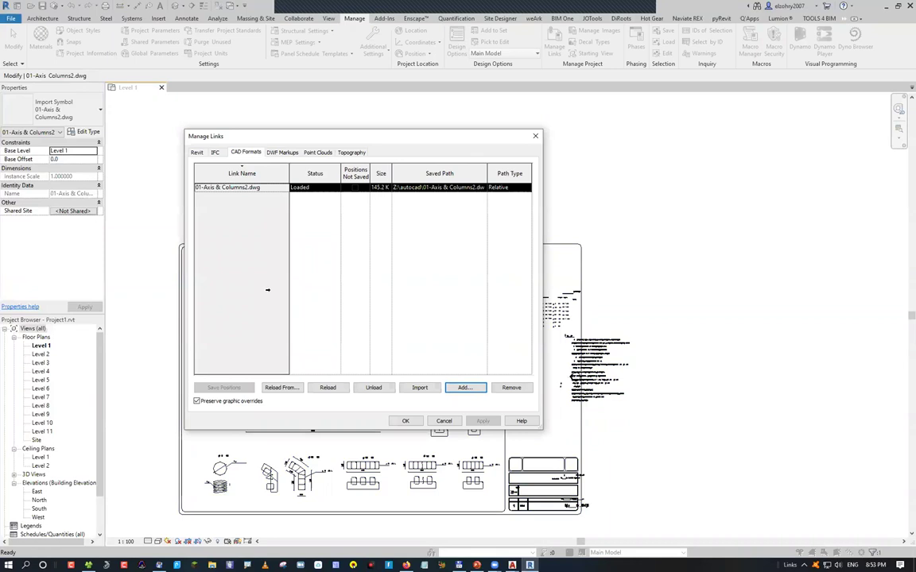
pyautogui.click(415, 388)
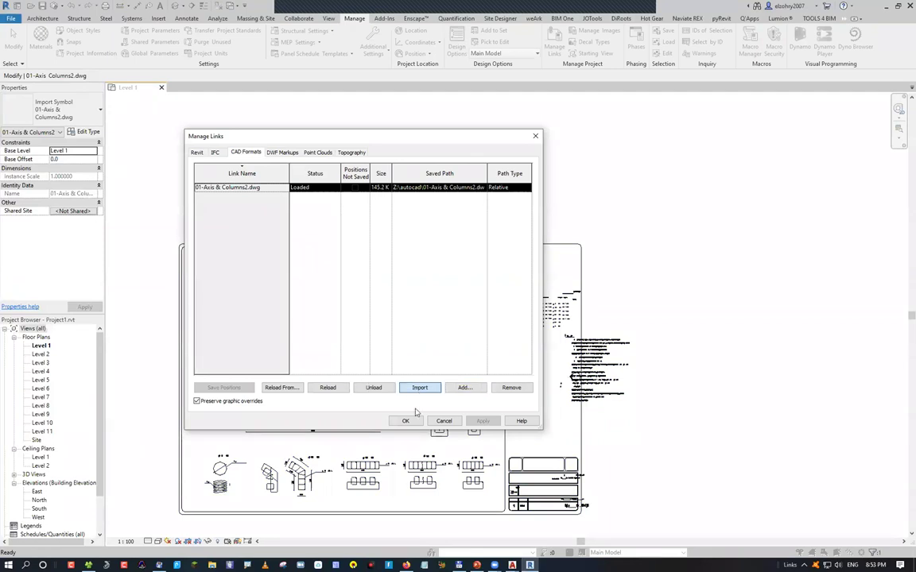
pyautogui.click(406, 421)
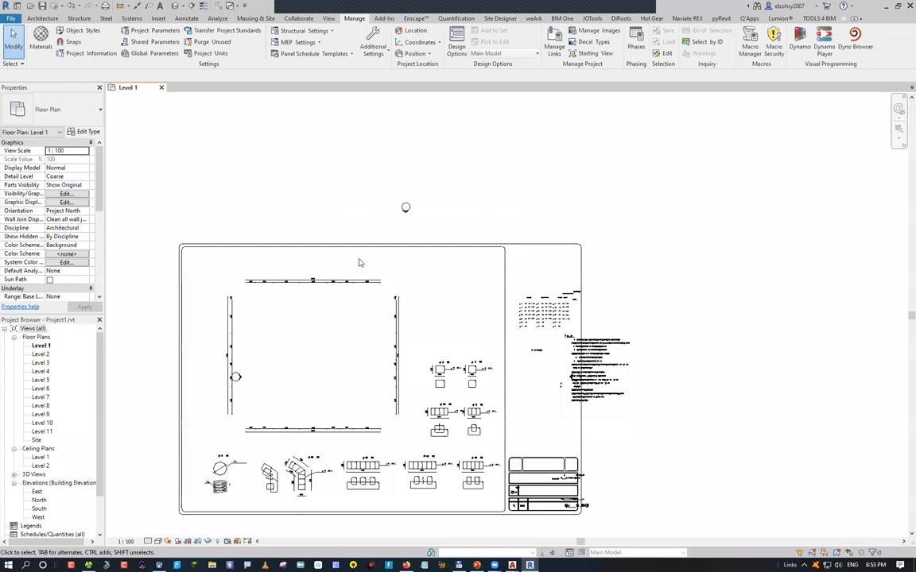
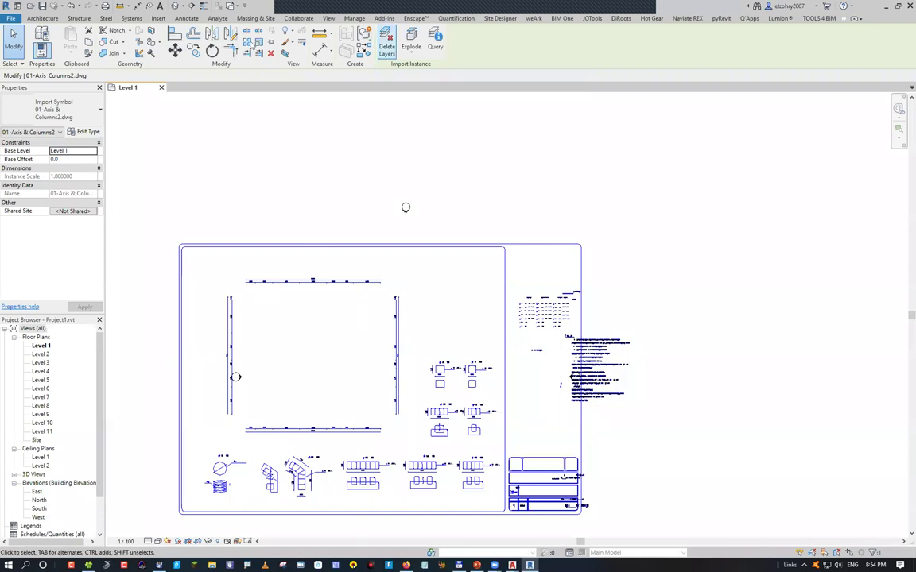
# Review the project's linked CAD files in Manage Links
pyautogui.click(354, 20)
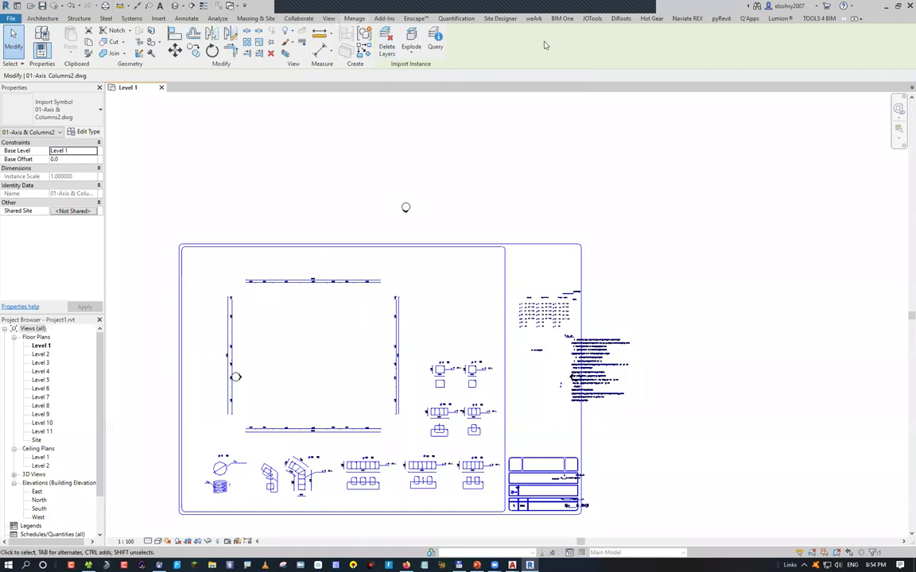
pyautogui.click(554, 43)
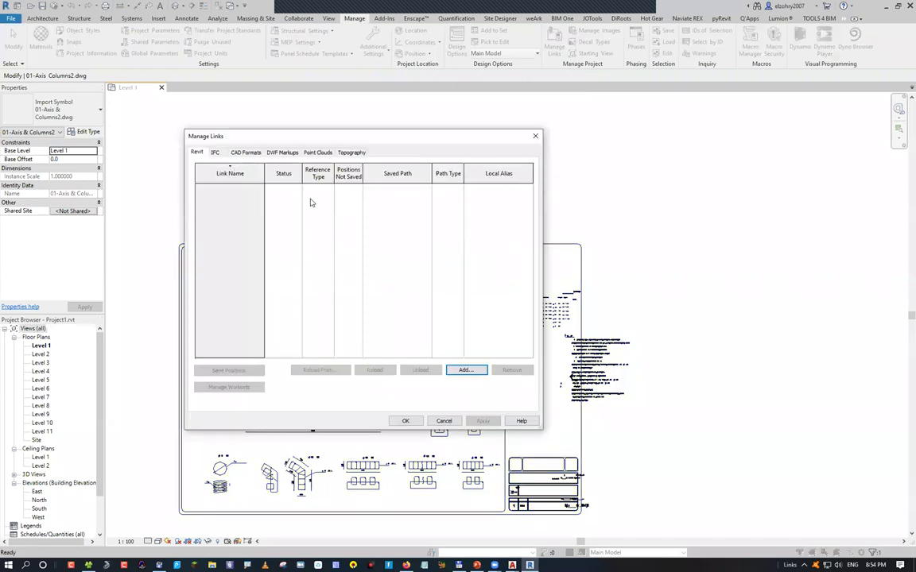
pyautogui.click(245, 152)
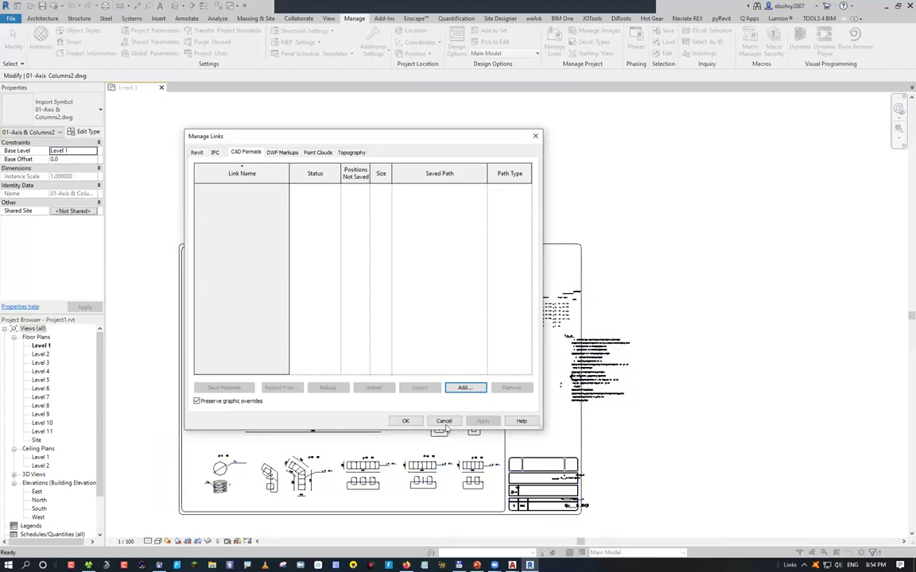
pyautogui.press('Escape')
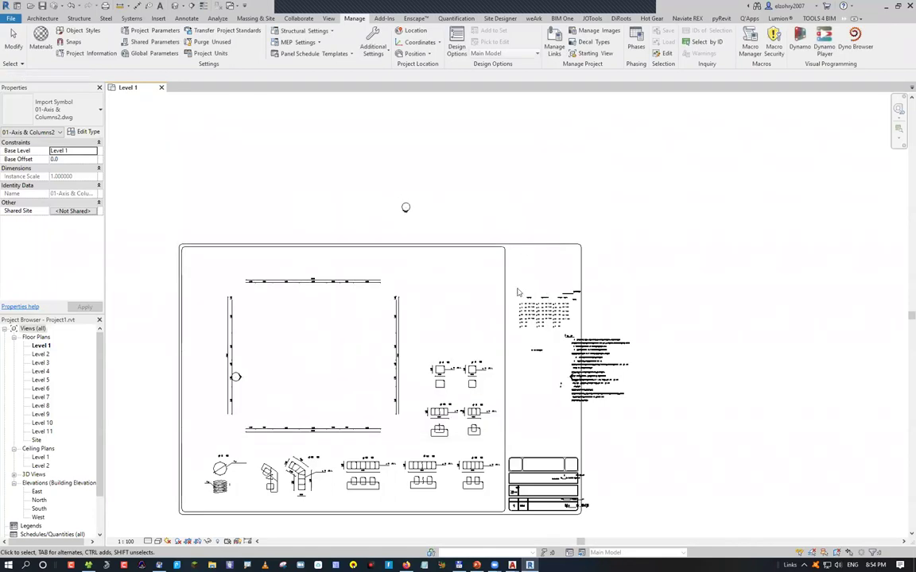
pyautogui.press('Escape')
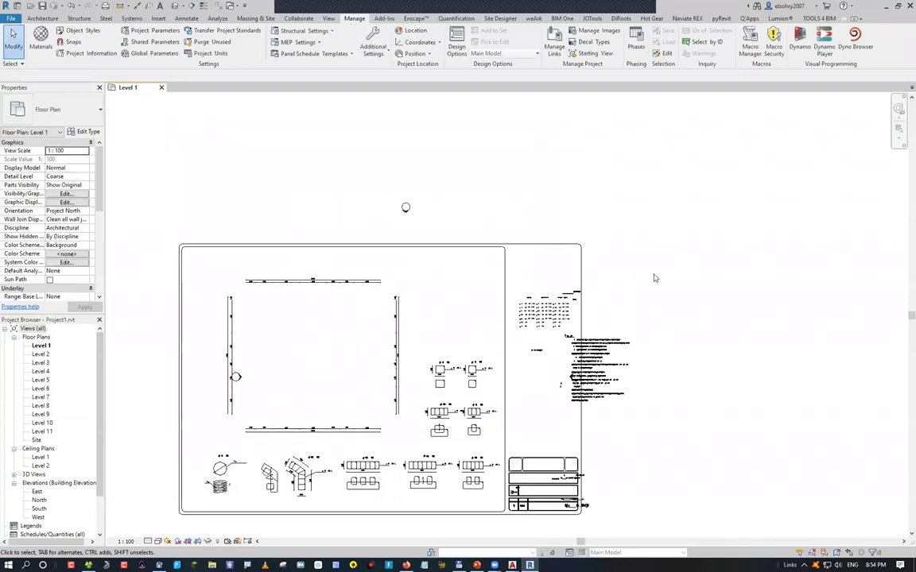
# Query the imported DWG to hide its dim layer in view and delete its FRAM-4 layer
pyautogui.click(348, 248)
pyautogui.click(435, 37)
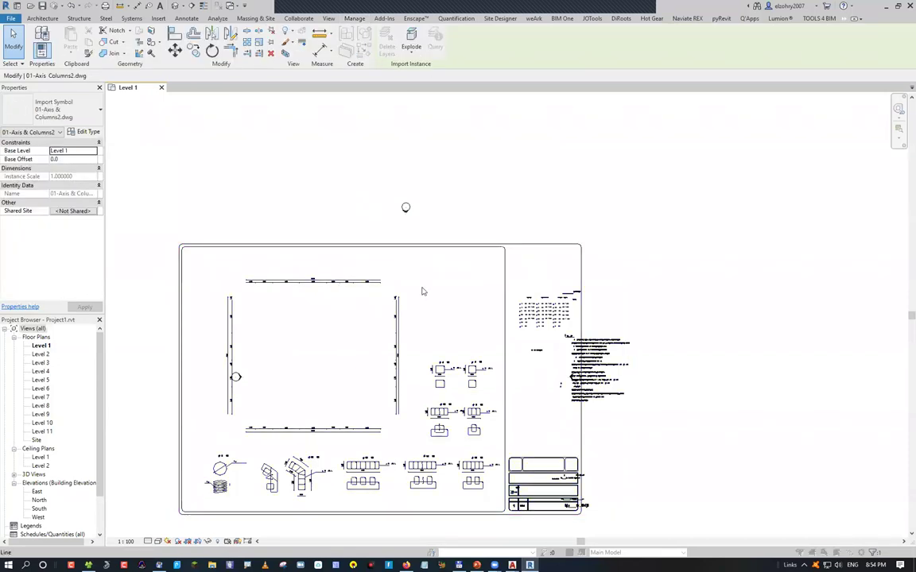
pyautogui.click(489, 278)
pyautogui.click(393, 282)
pyautogui.click(436, 313)
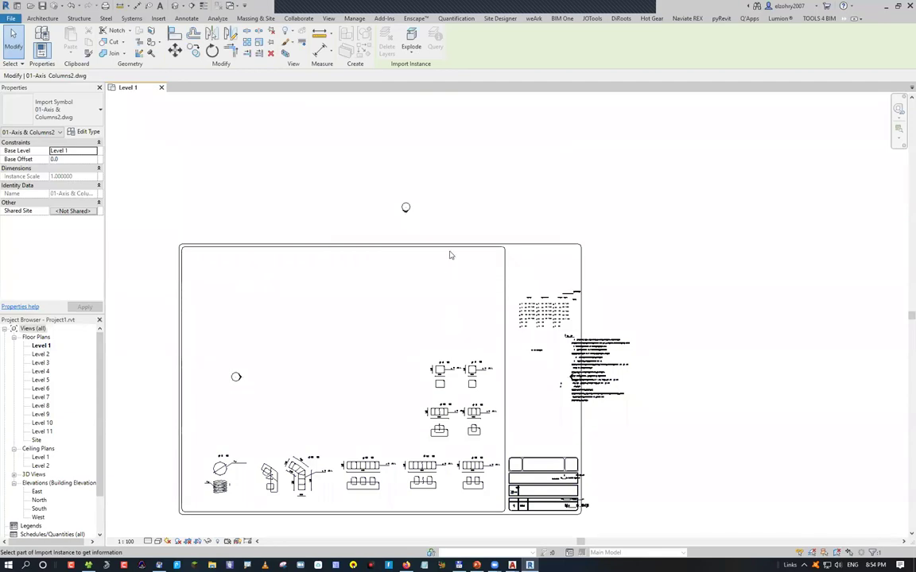
pyautogui.click(405, 225)
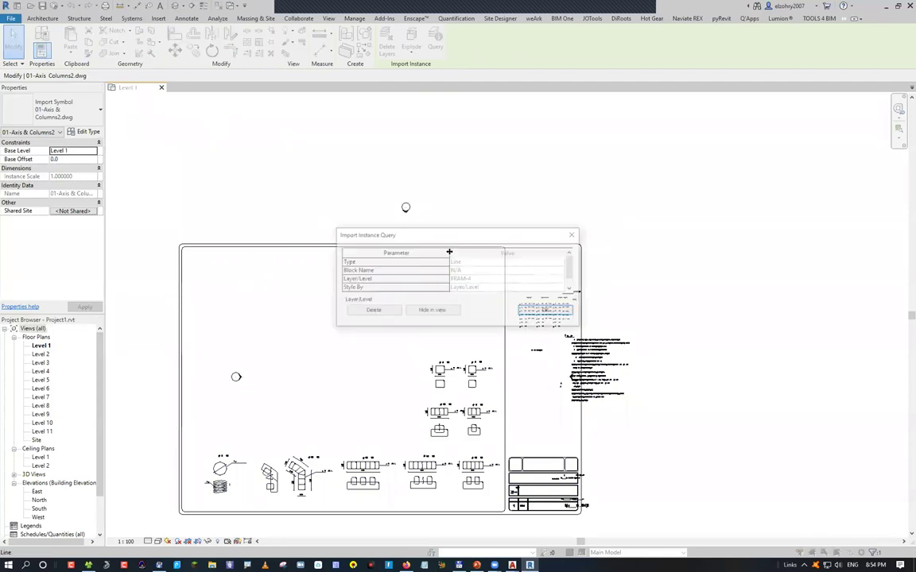
pyautogui.click(371, 311)
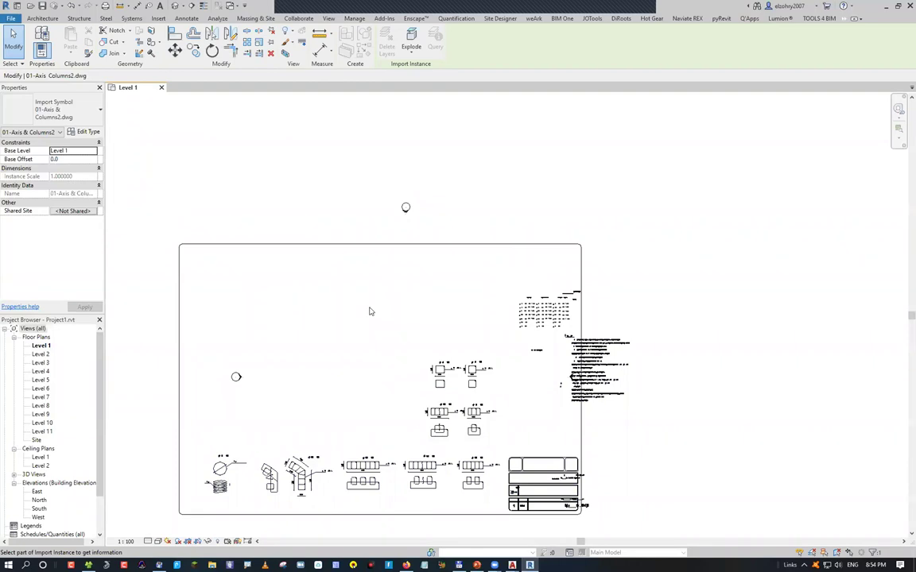
pyautogui.hotkey('alt', 'shift')
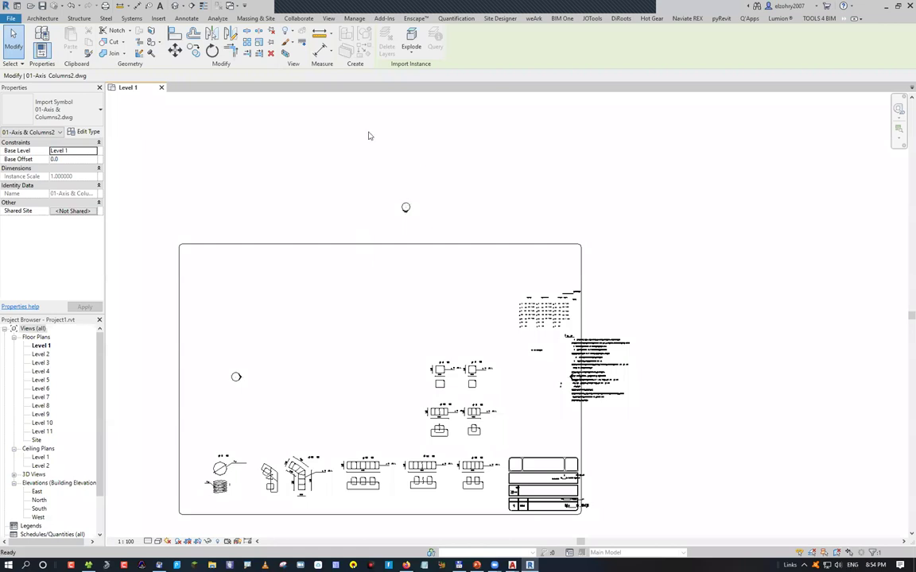
# Turn on every layer from 0 to TXT of 01-Axis & Columns2.dwg in Visibility/Graphics (VG)
pyautogui.press('v')
pyautogui.press('g')
pyautogui.click(323, 117)
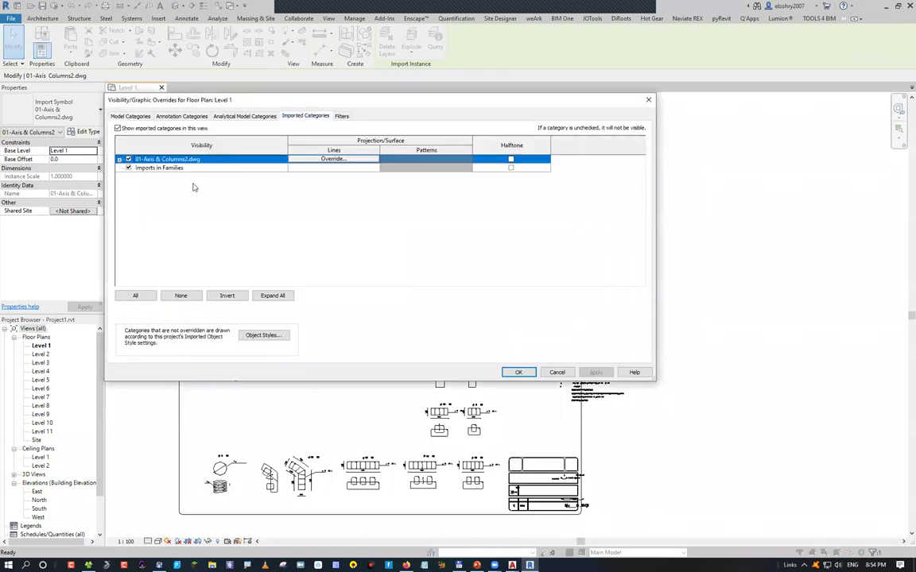
pyautogui.click(120, 160)
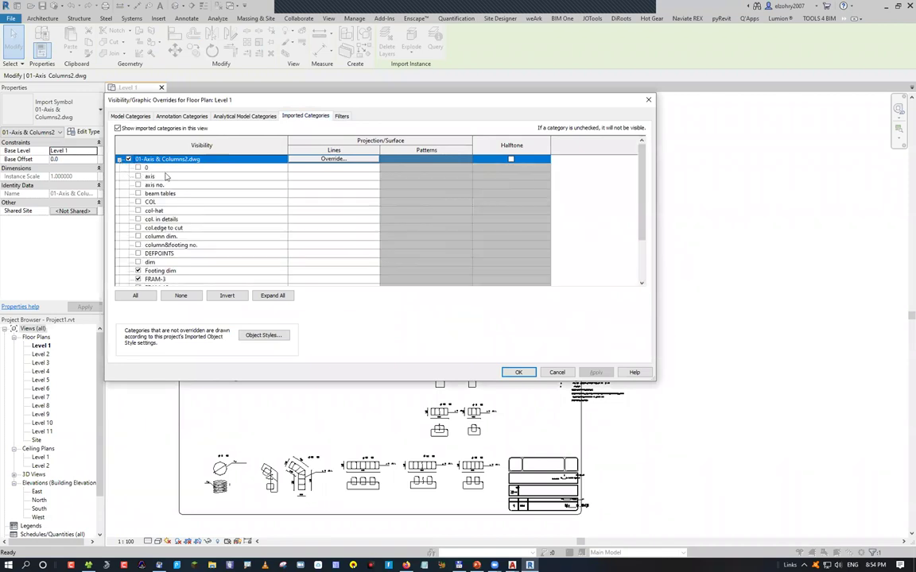
pyautogui.press('Down')
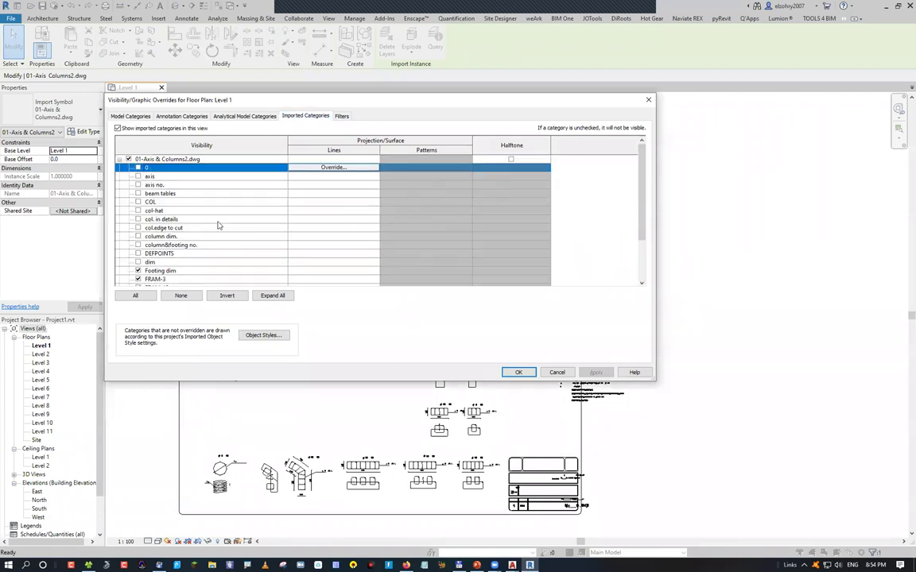
pyautogui.scroll(-2, 181, 234)
pyautogui.keyDown('shift'); pyautogui.click(204, 272); pyautogui.keyUp('shift')
pyautogui.click(138, 185)
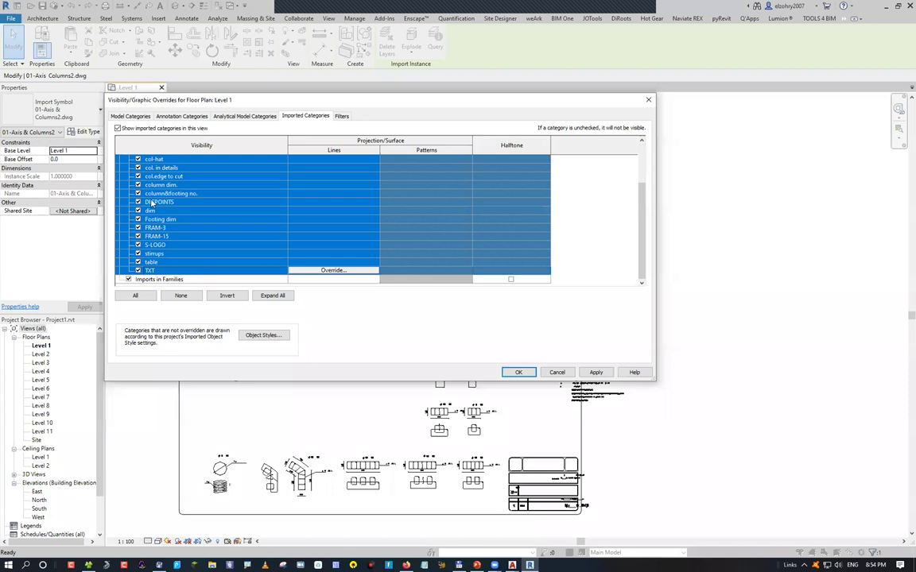
pyautogui.click(517, 372)
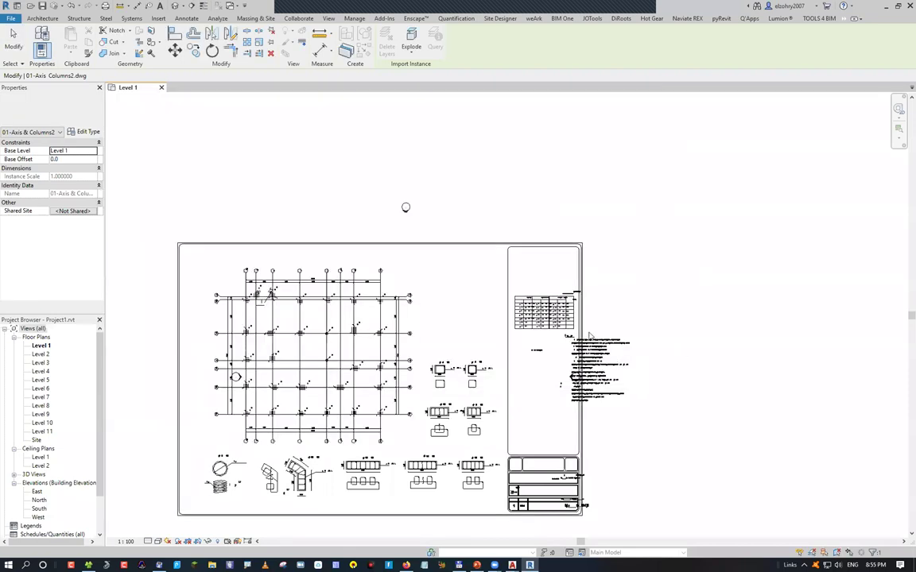
pyautogui.press('Escape')
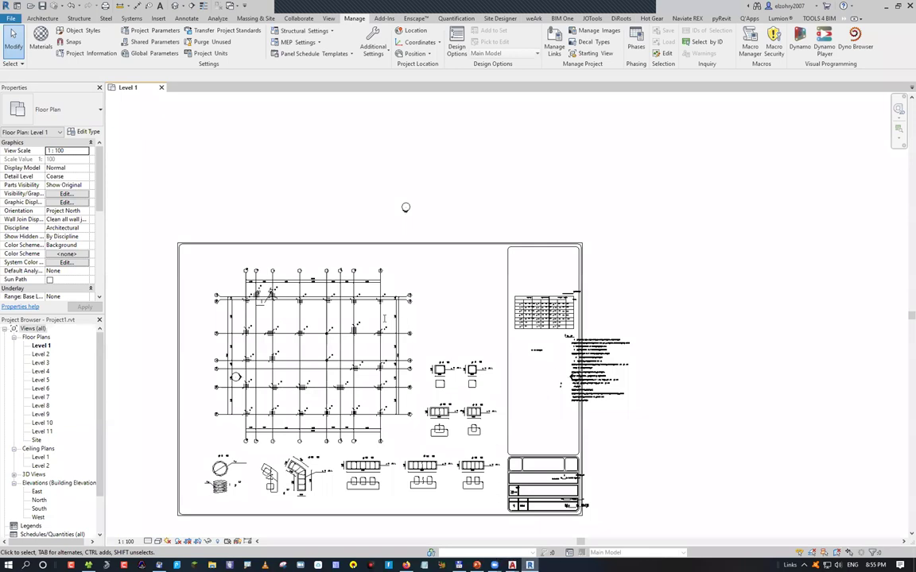
pyautogui.hotkey('alt', 'Tab')
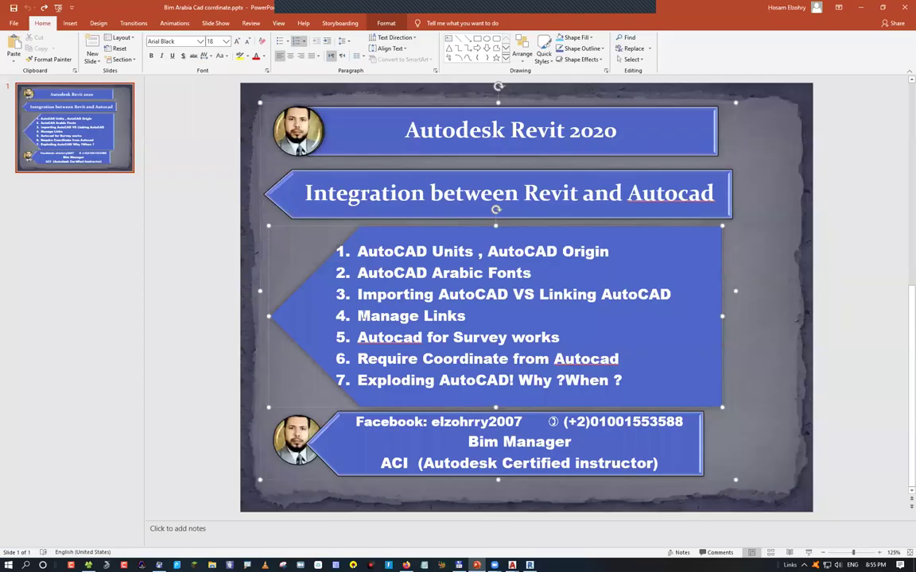
pyautogui.tripleClick(461, 316)
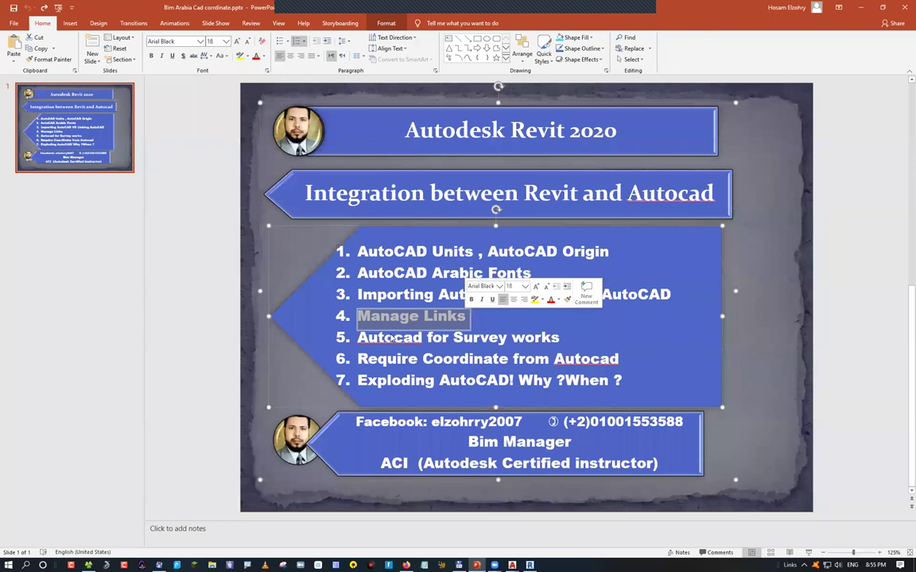
pyautogui.hotkey('alt', 'Tab')
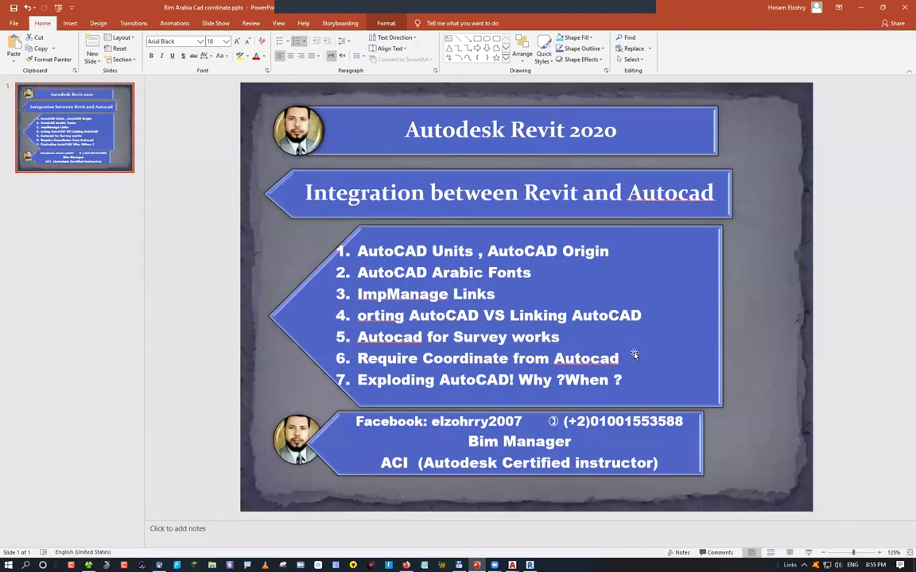
pyautogui.hotkey('ctrl', 'z')
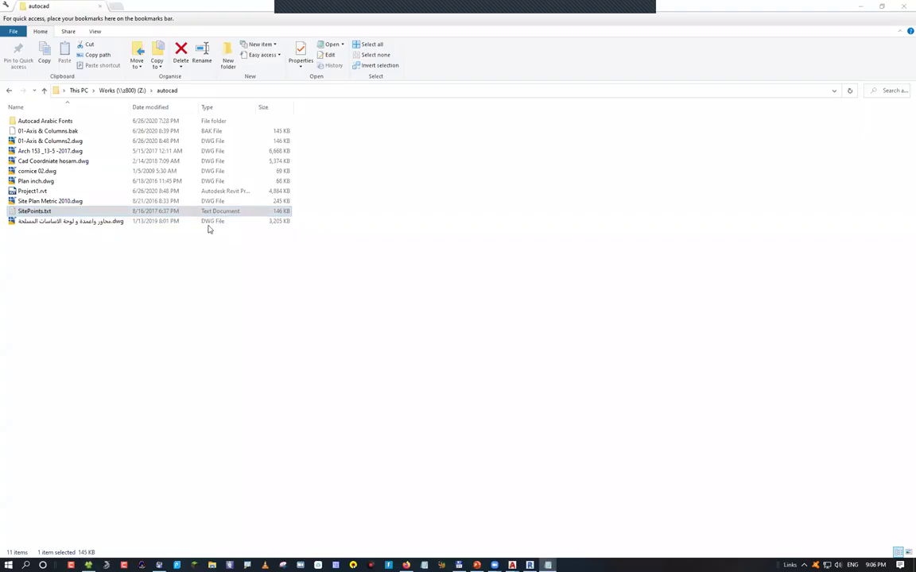
pyautogui.press('Return')
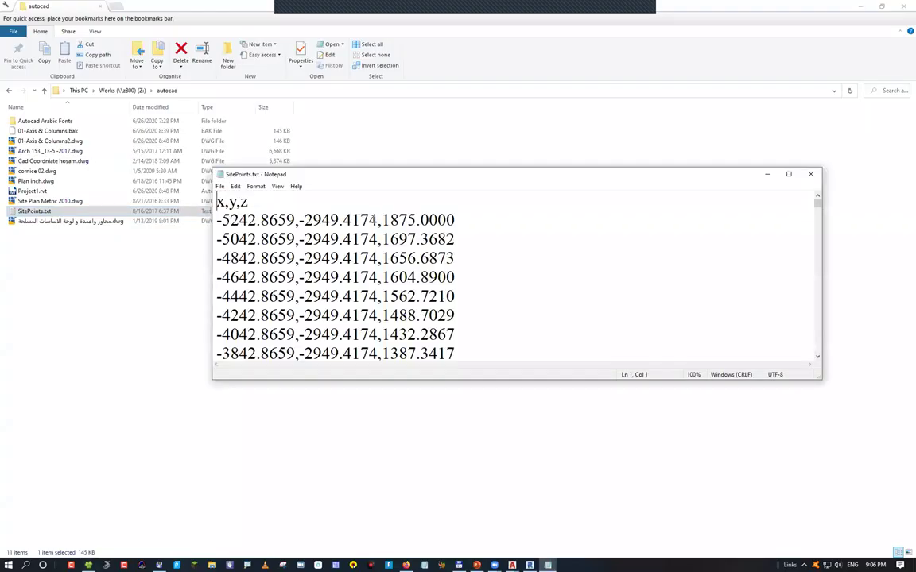
pyautogui.doubleClick(472, 220)
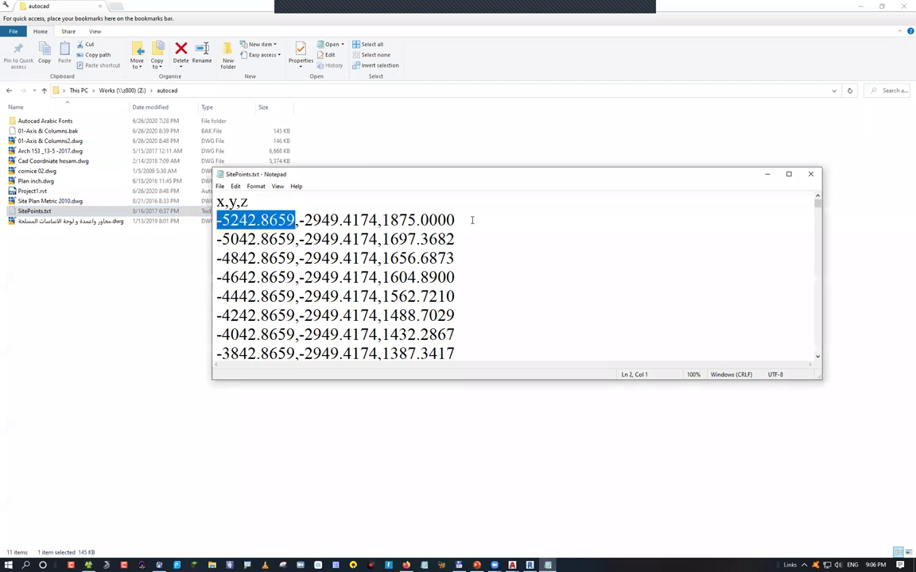
pyautogui.doubleClick(471, 220)
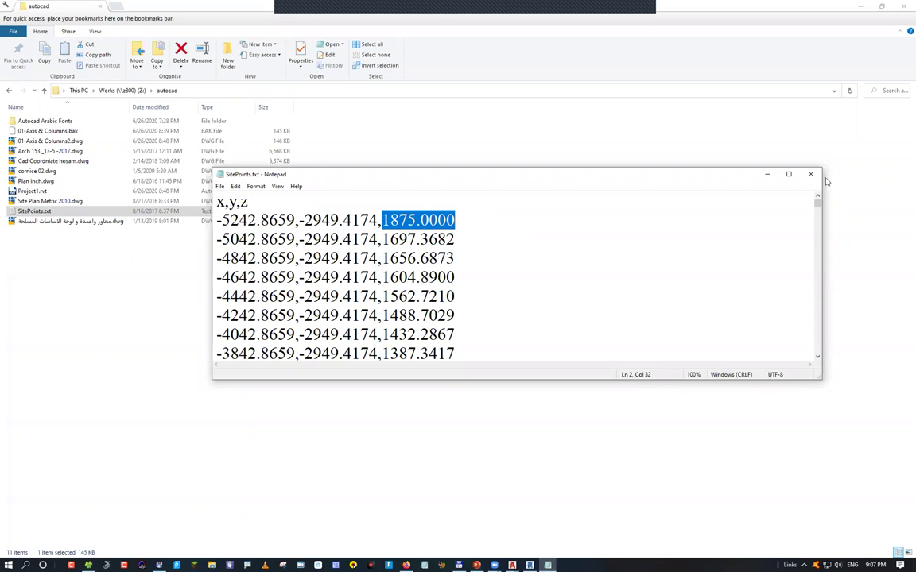
pyautogui.hotkey('alt', 'F4')
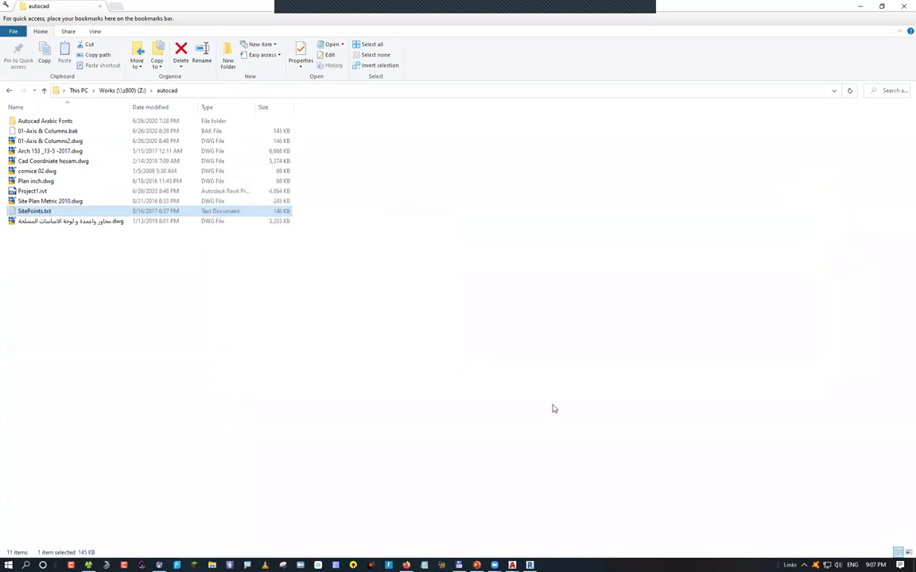
pyautogui.moveTo(511, 565)
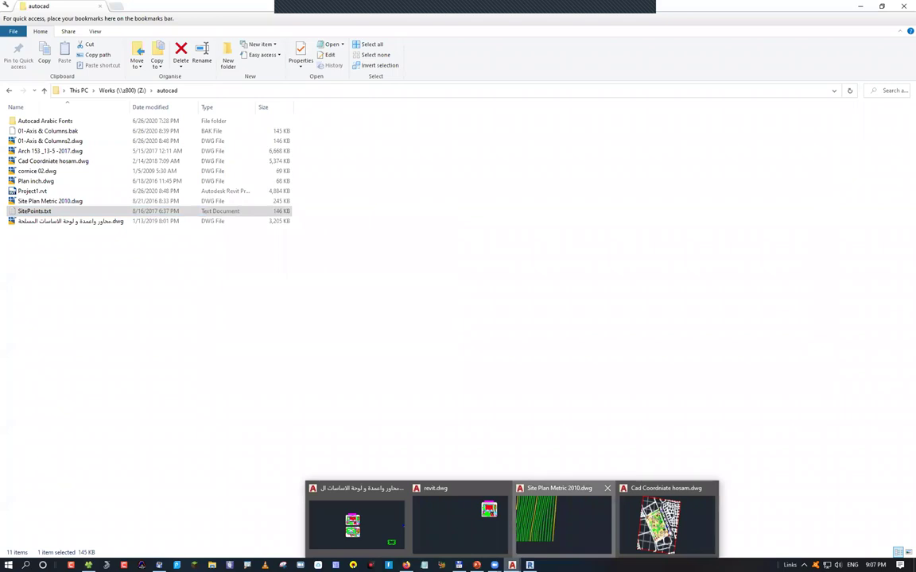
# Pan and zoom around Site Plan Metric 2010 in AutoCAD, then switch to the Cad Coordniate hosam drawing
pyautogui.click(562, 520)
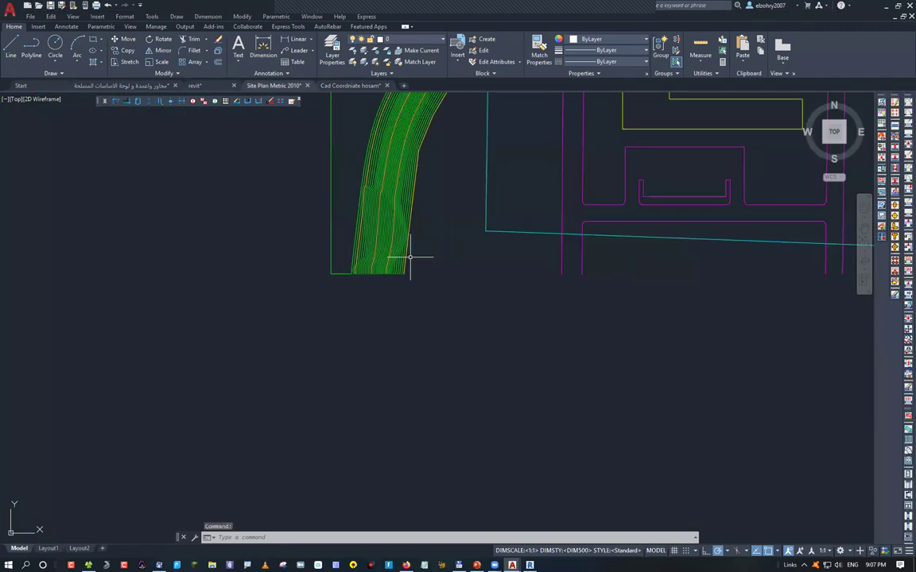
pyautogui.moveTo(411, 256); pyautogui.dragTo(294, 392, button='middle')
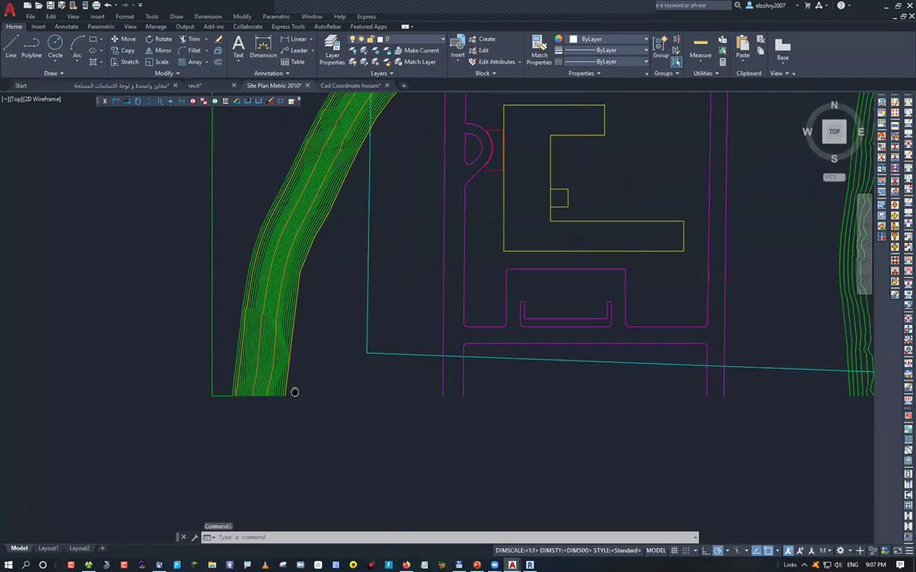
pyautogui.scroll(-5, 294, 392)
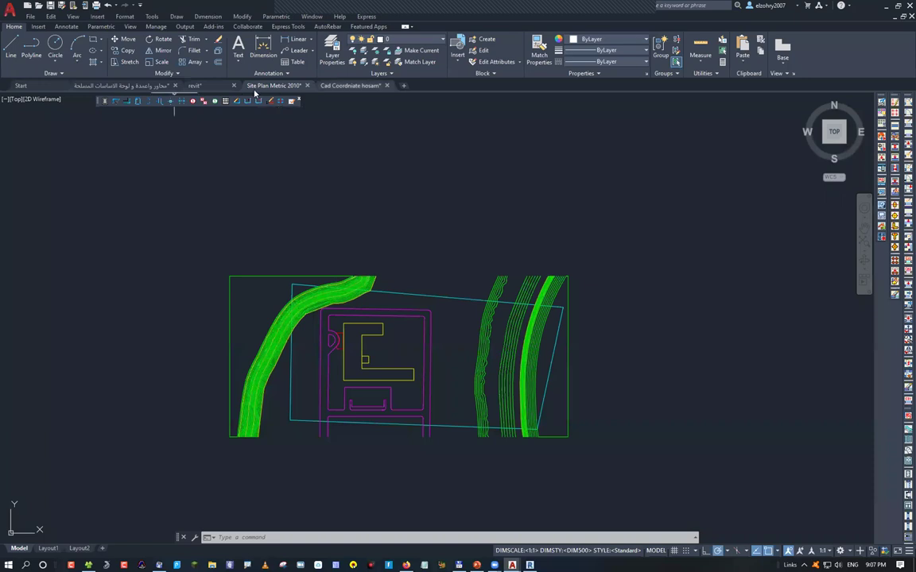
pyautogui.click(350, 86)
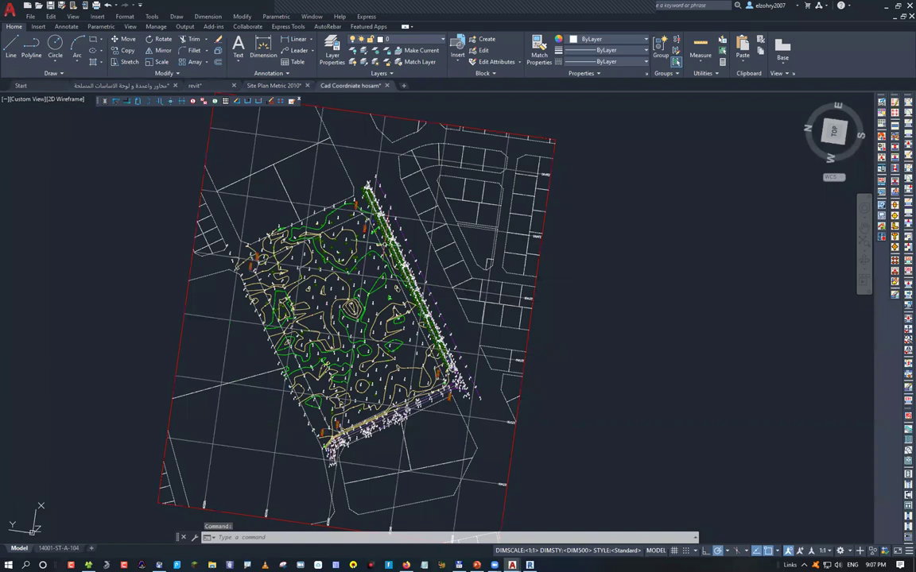
# Window-select a contour piece in the coordinates drawing, then return to Site Plan Metric 2010
pyautogui.scroll(4, 307, 271)
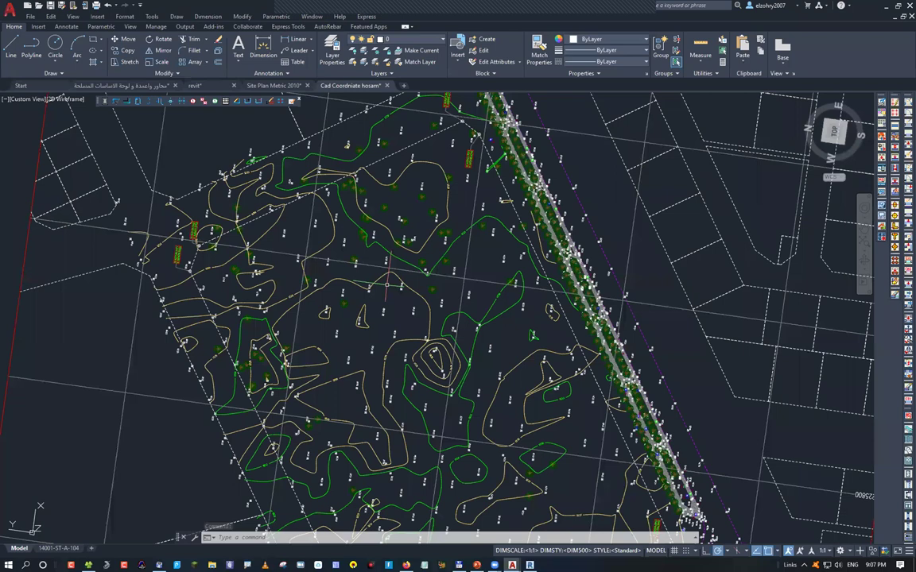
pyautogui.scroll(5, 388, 285)
pyautogui.click(254, 252)
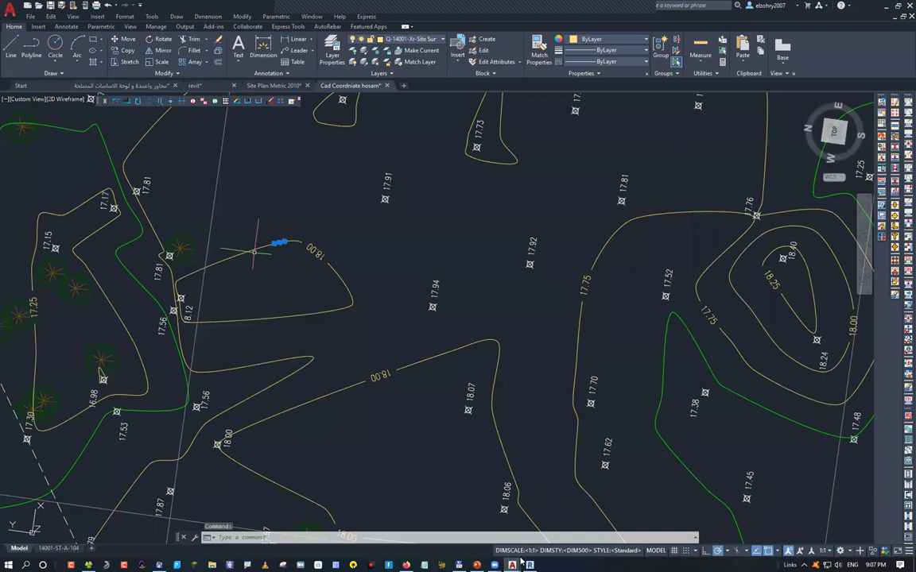
pyautogui.press('Escape')
pyautogui.click(271, 240)
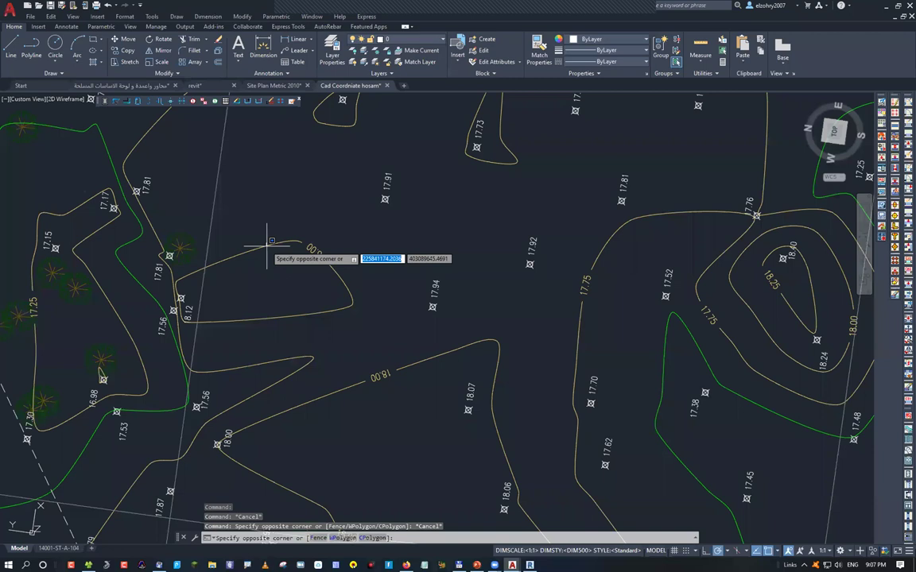
pyautogui.click(406, 323)
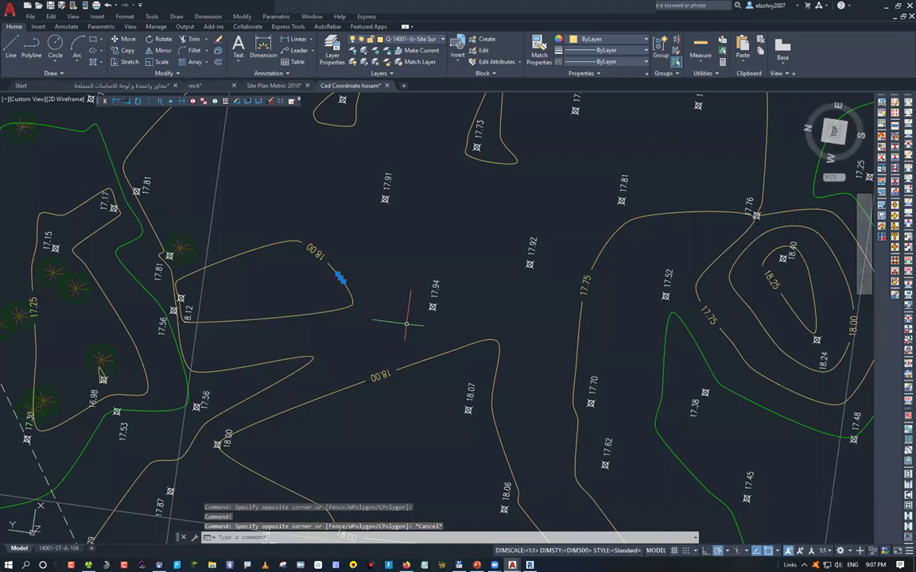
pyautogui.hotkey('ctrl', 'Tab')
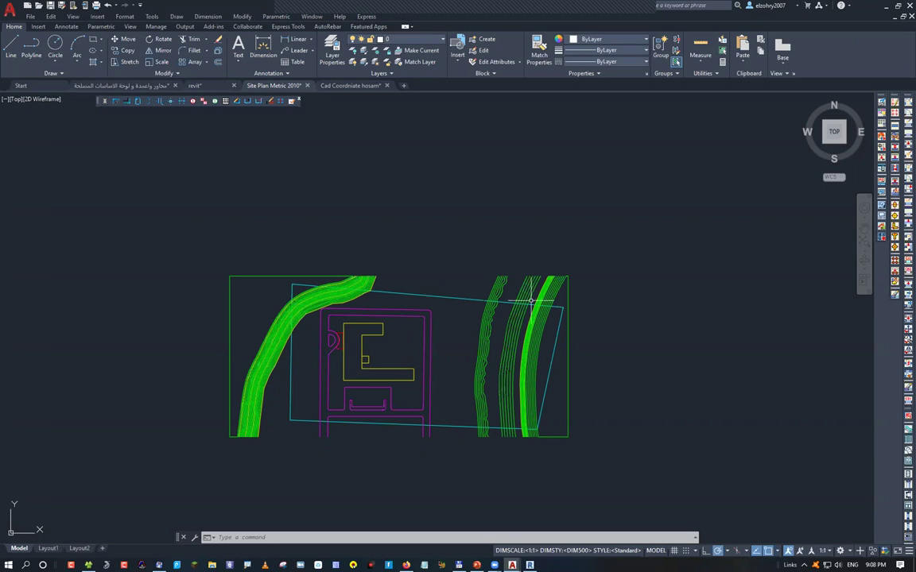
pyautogui.moveTo(460, 339); pyautogui.dragTo(407, 332, button='middle')
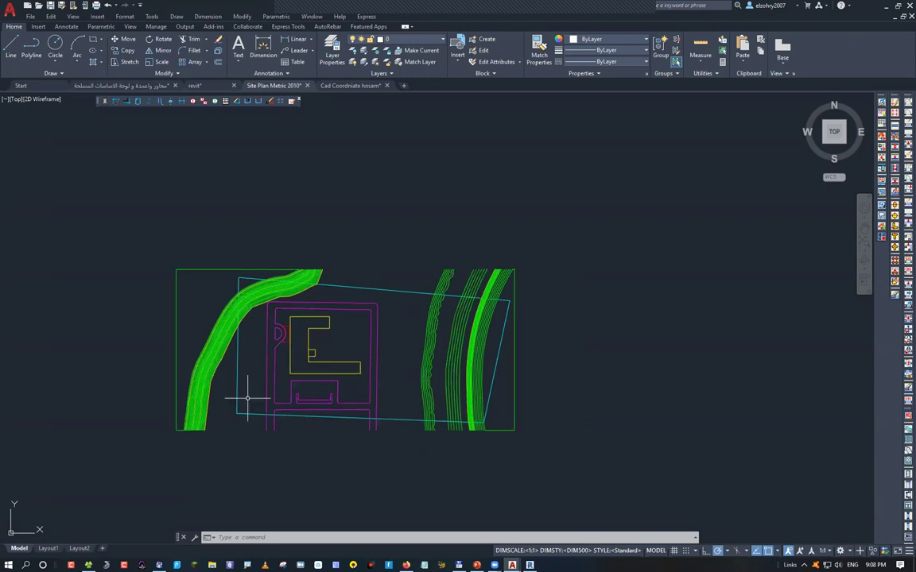
pyautogui.scroll(2, 258, 428)
pyautogui.write('di')
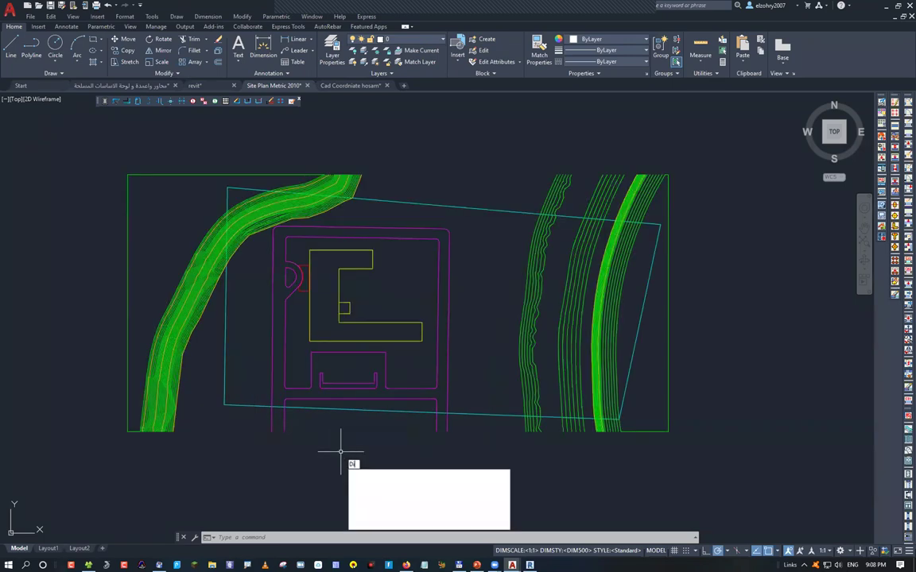
pyautogui.press('Return')
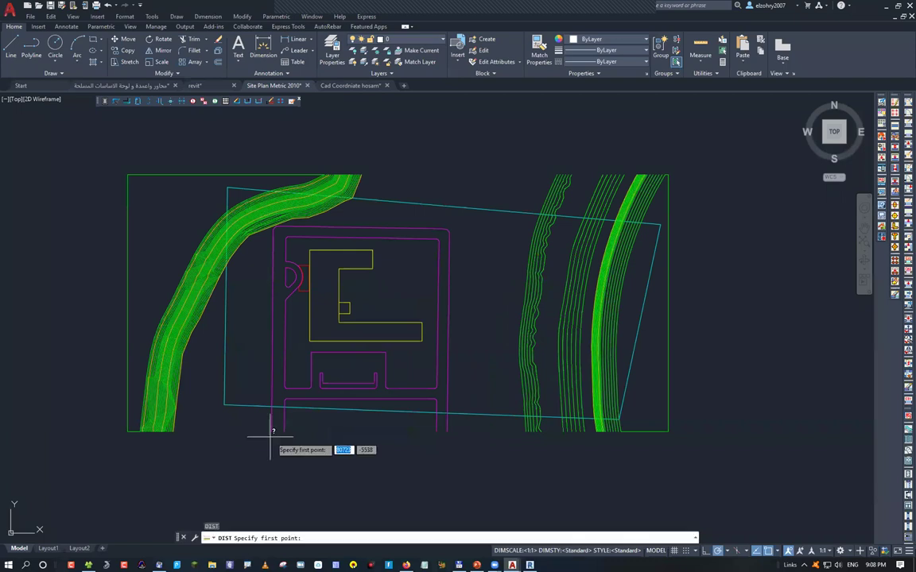
pyautogui.click(269, 435)
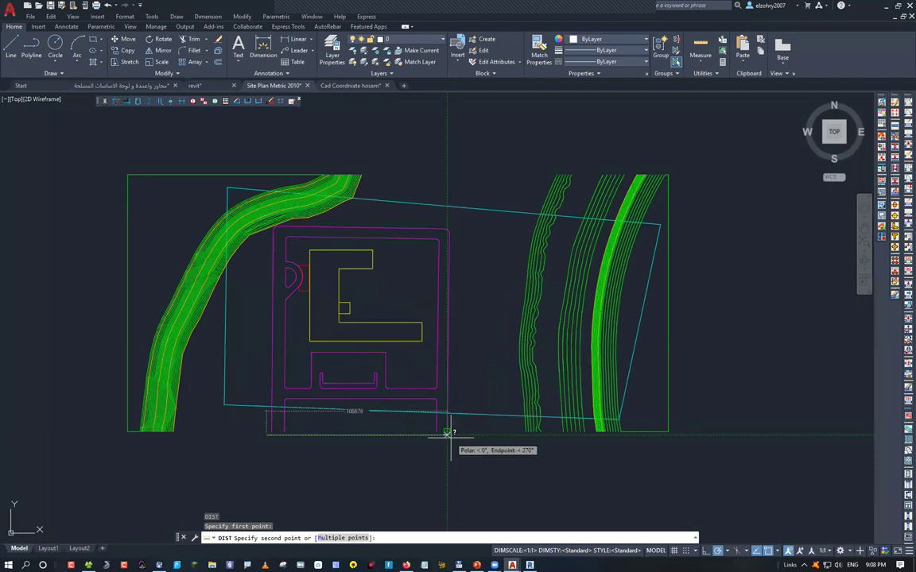
pyautogui.press('Escape')
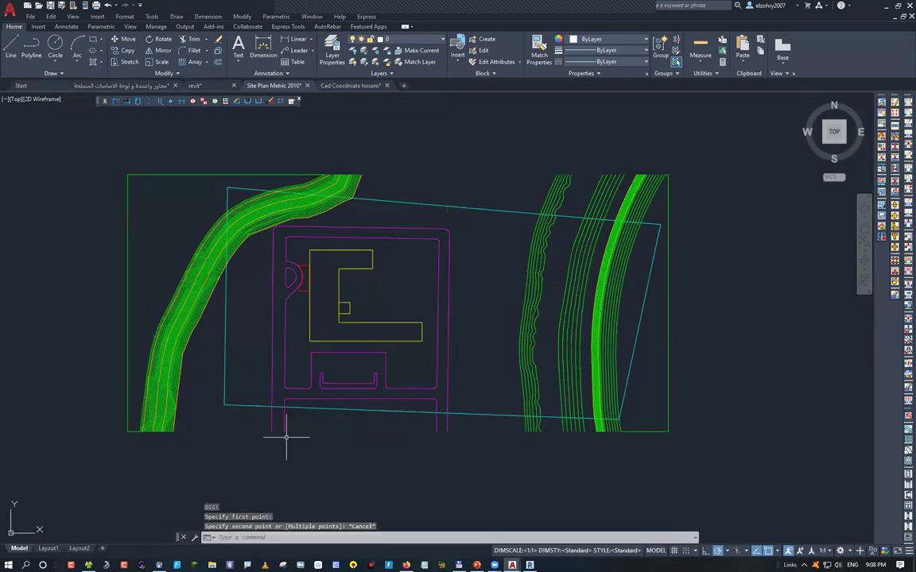
pyautogui.scroll(5, 279, 436)
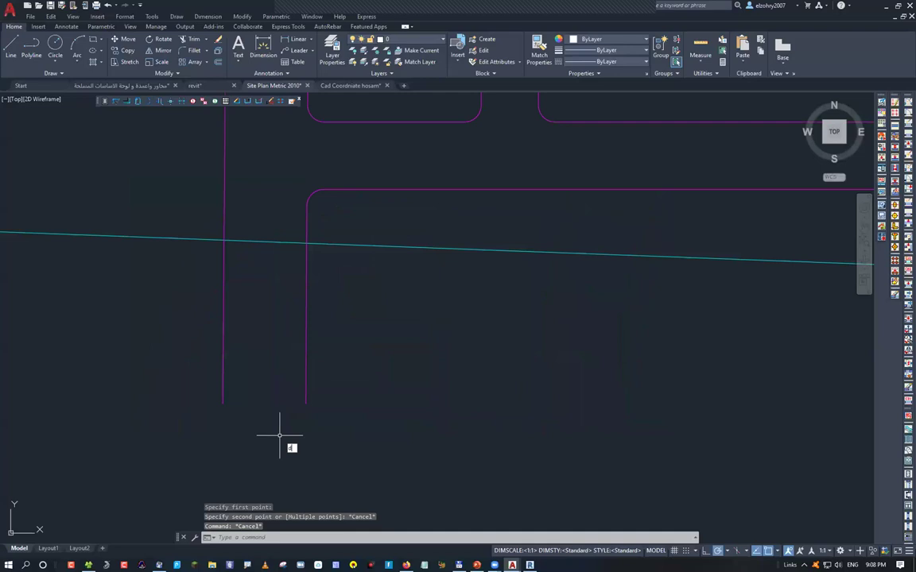
pyautogui.write('d poi')
pyautogui.press('Return')
pyautogui.click(223, 402)
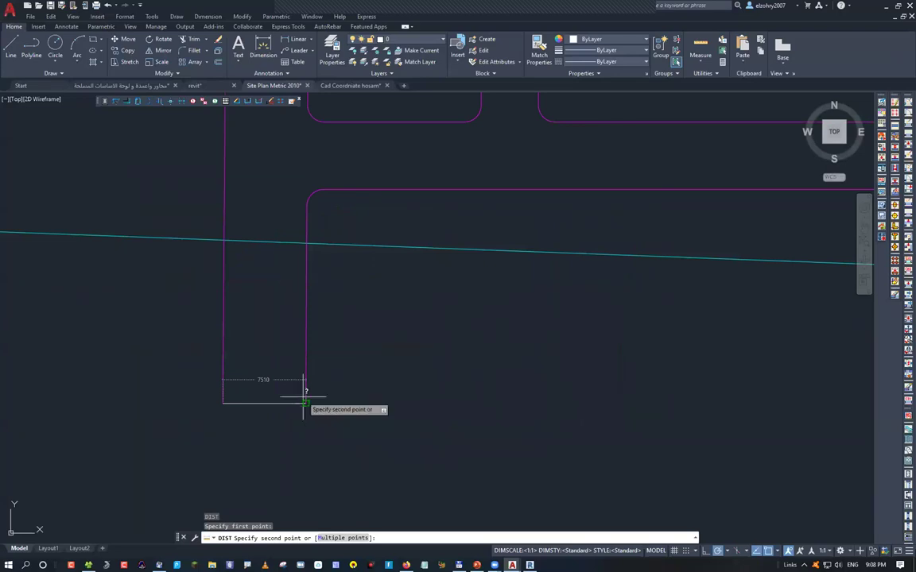
pyautogui.press('Escape')
pyautogui.scroll(-4, 305, 394)
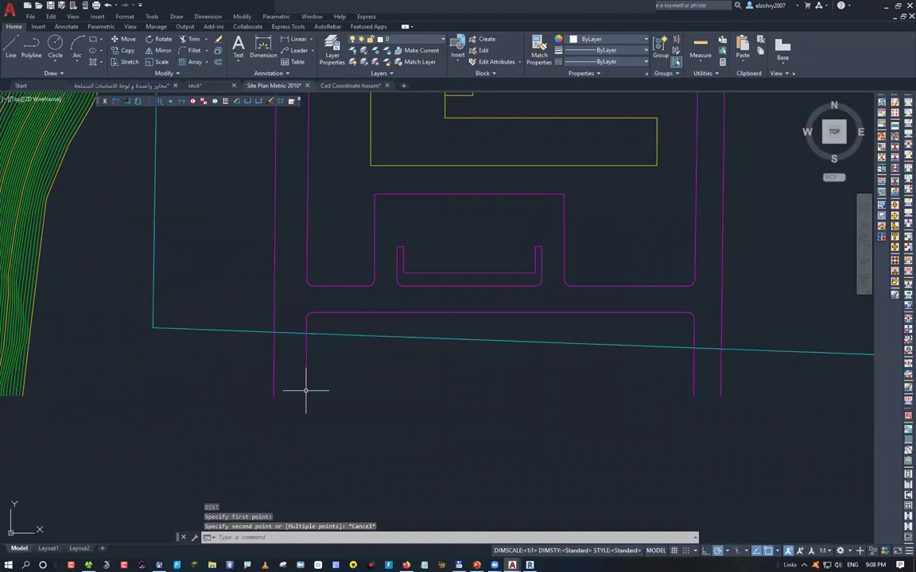
pyautogui.scroll(-2, 305, 390)
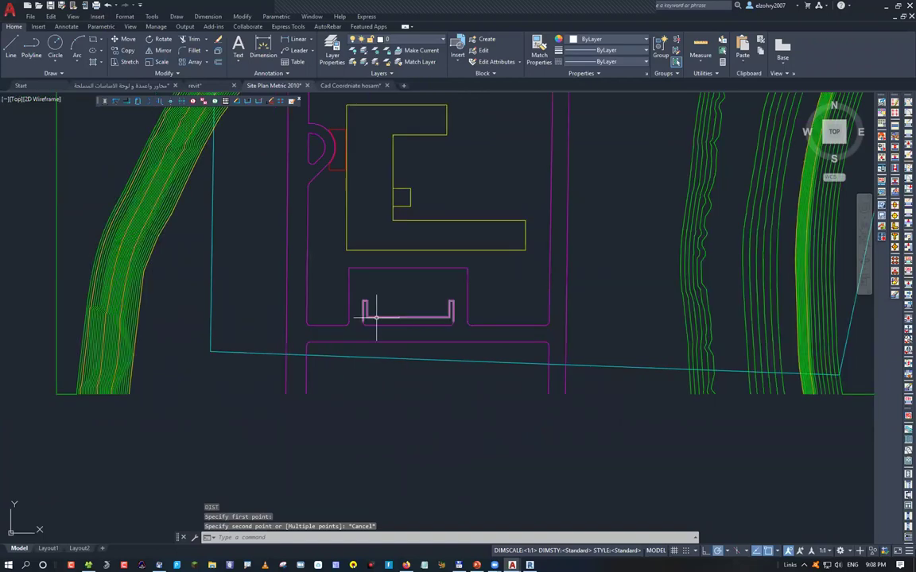
pyautogui.moveTo(377, 318); pyautogui.dragTo(330, 364, button='middle')
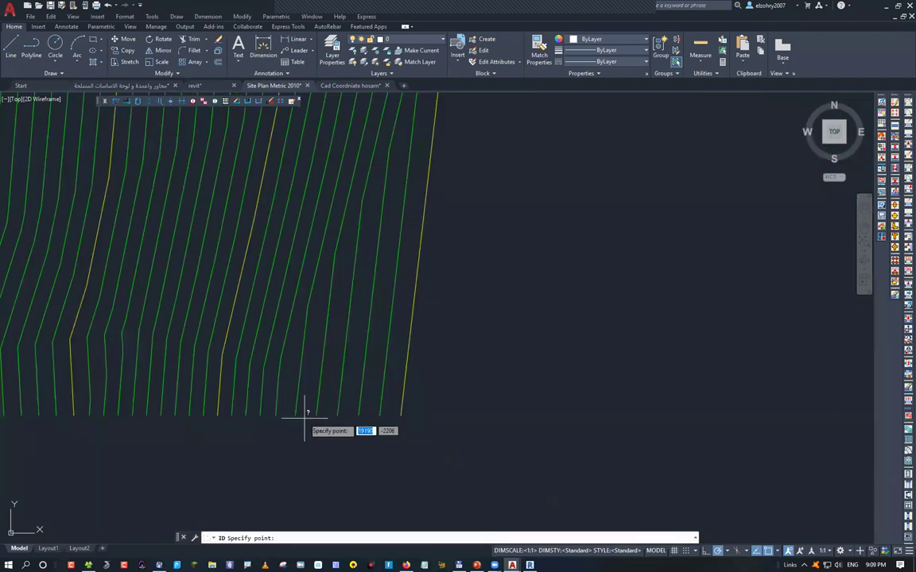
pyautogui.press('Escape')
pyautogui.write('id')
# List the X, Y, Z coordinates of a contour line end with ID, then zoom out
pyautogui.press('Return')
pyautogui.click(401, 413)
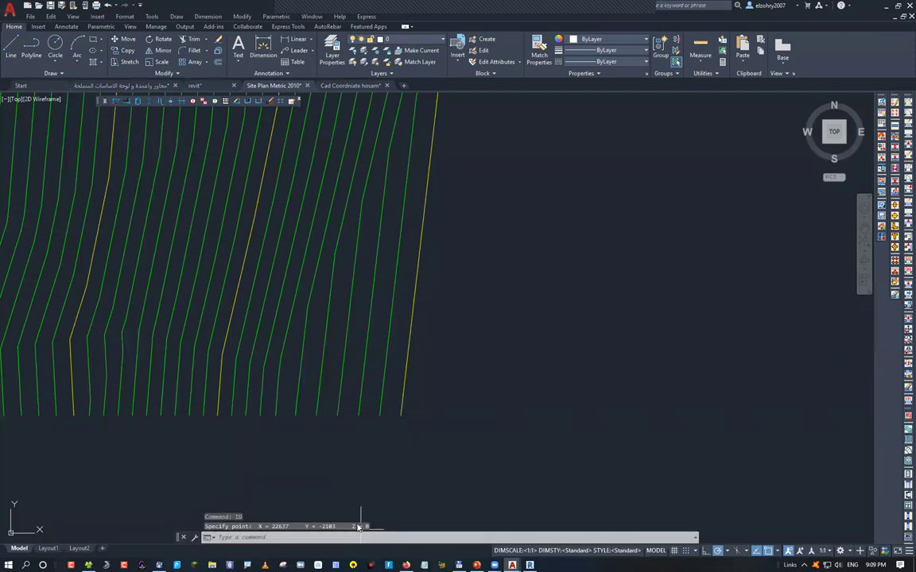
pyautogui.press('Return')
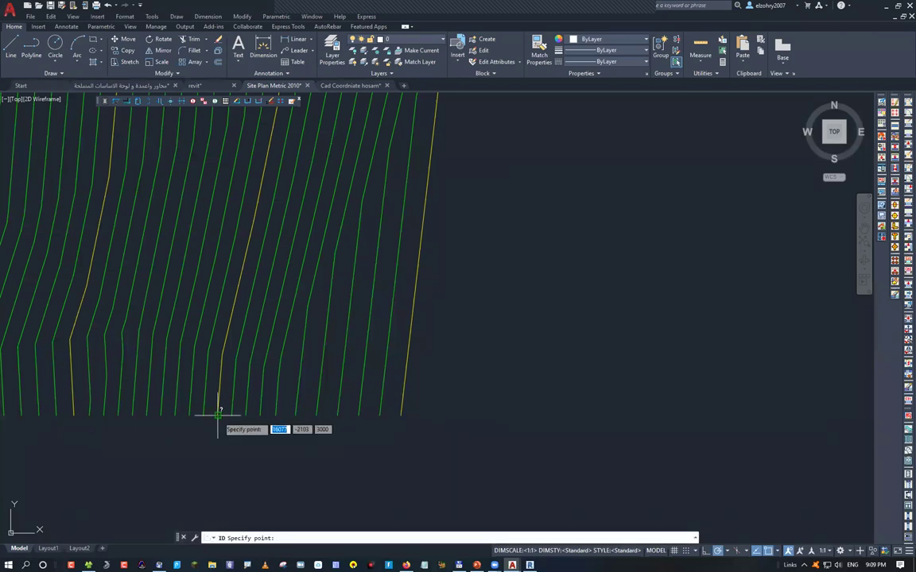
pyautogui.press('Escape')
pyautogui.press('Escape')
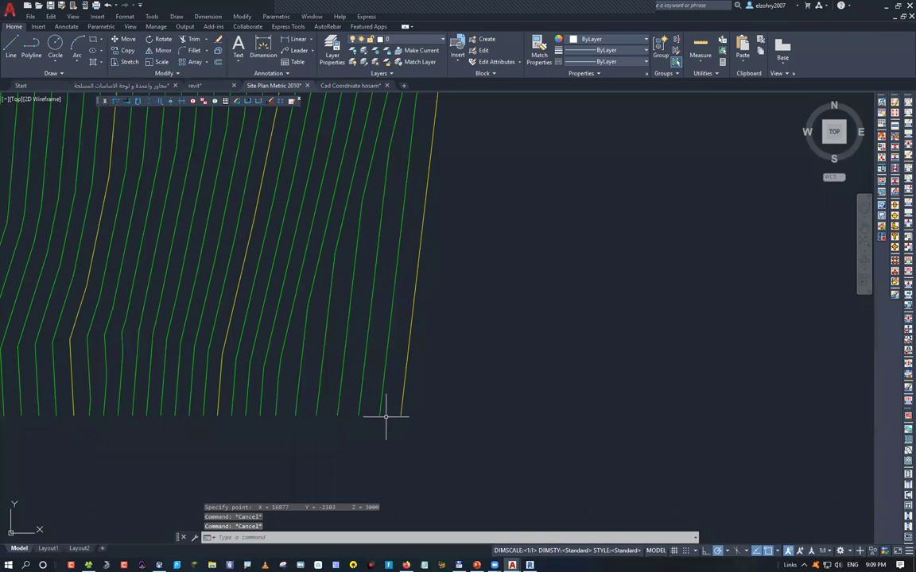
pyautogui.scroll(-6, 386, 416)
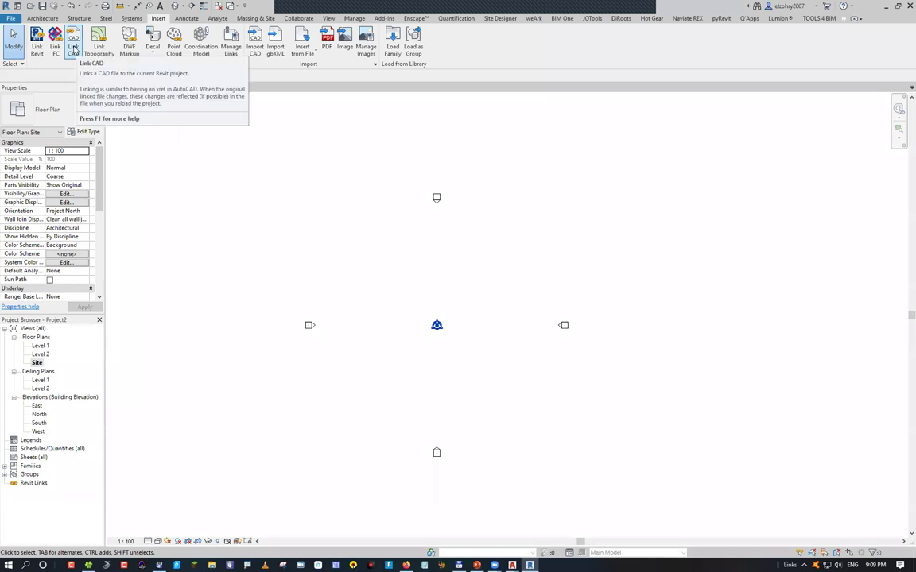
# Link Site Plan Metric 2010.dwg in millimetres with Auto - Center to Center positioning
pyautogui.click(73, 49)
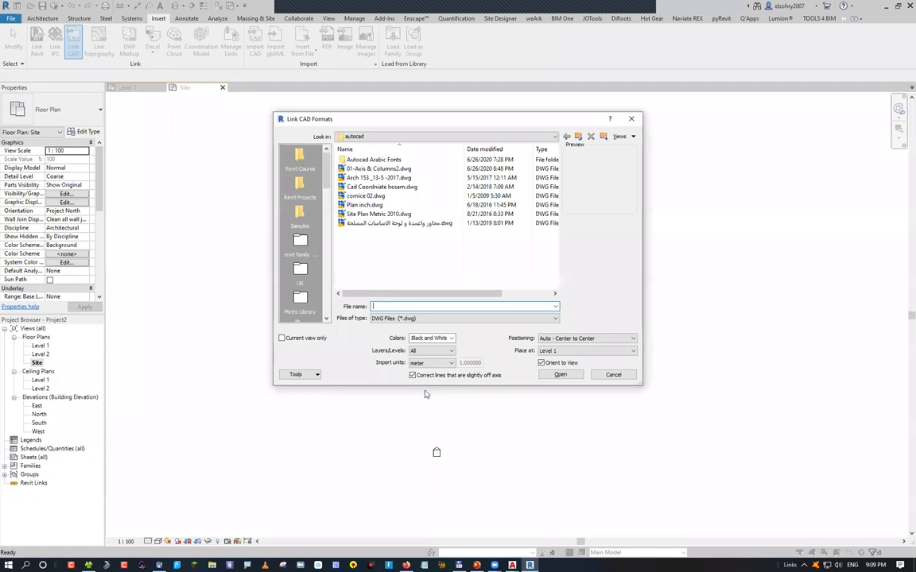
pyautogui.click(378, 214)
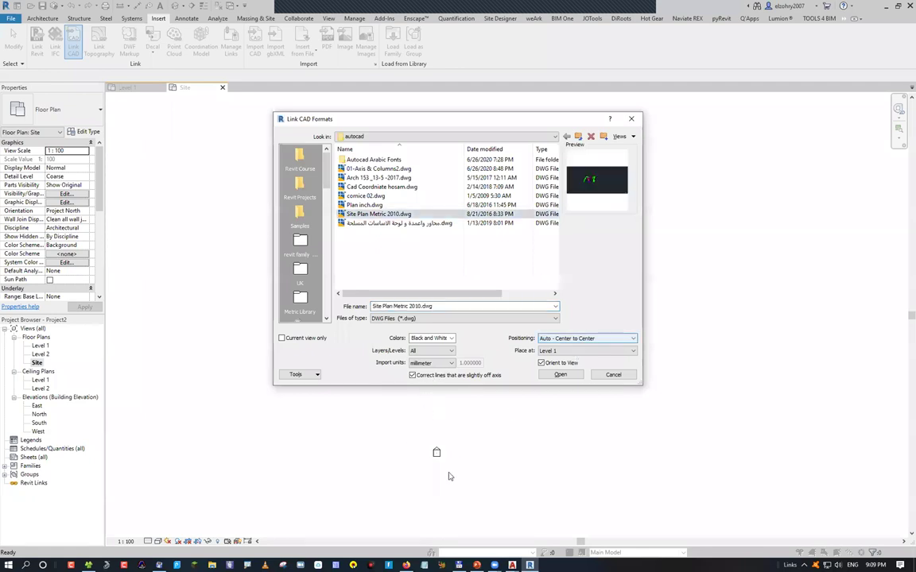
pyautogui.hotkey('alt', 'Down')
pyautogui.press('Escape')
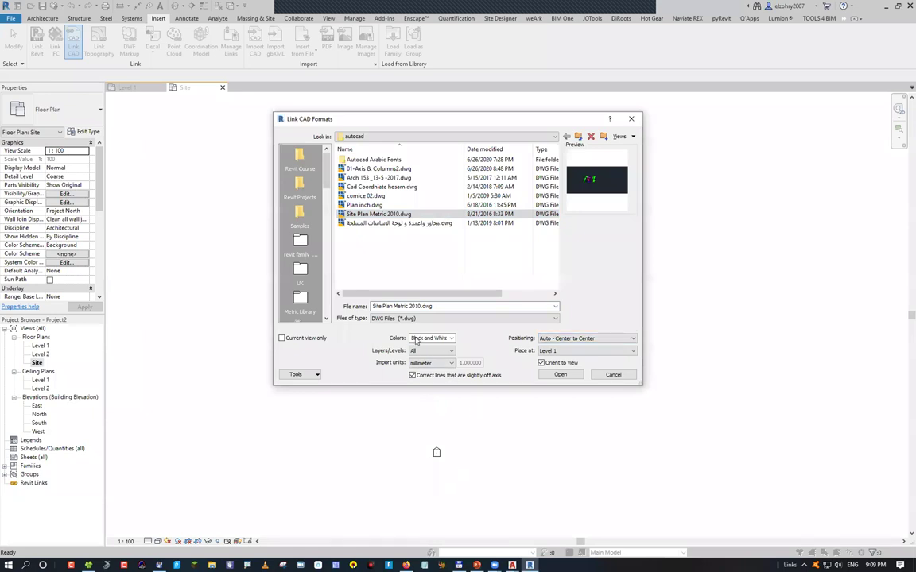
pyautogui.press('Tab')
pyautogui.press('Return')
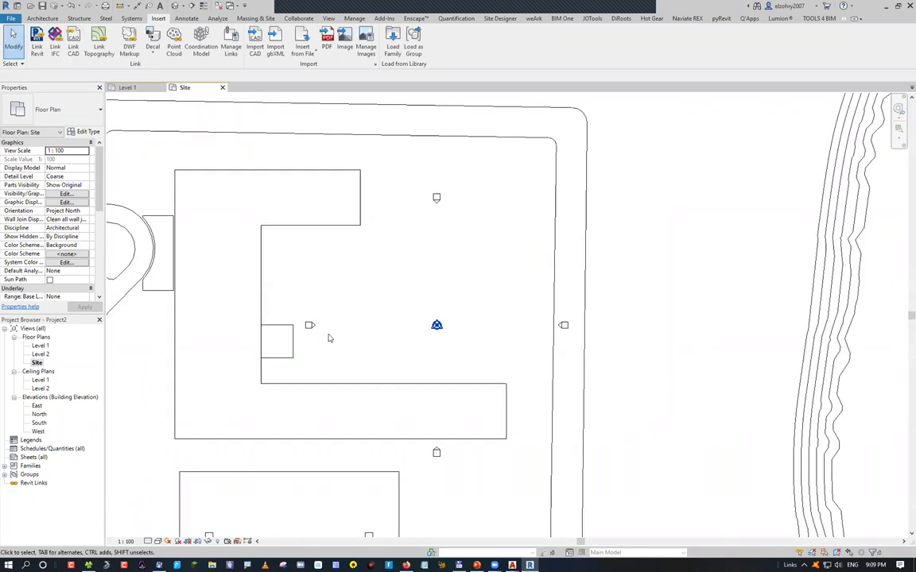
pyautogui.scroll(-3, 370, 321)
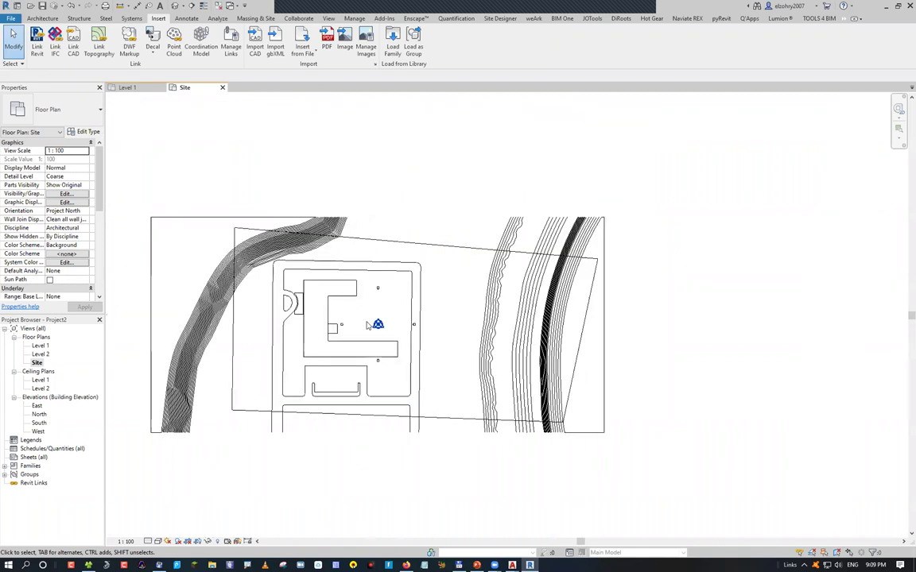
# Delete the linked site plan and relink it with Current view only
pyautogui.click(387, 262)
pyautogui.press('Delete')
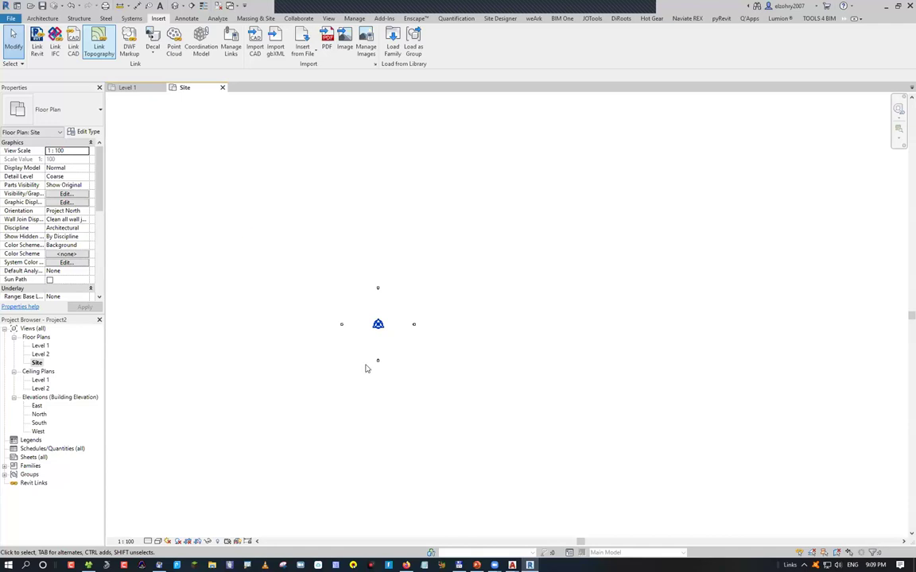
pyautogui.press('Return')
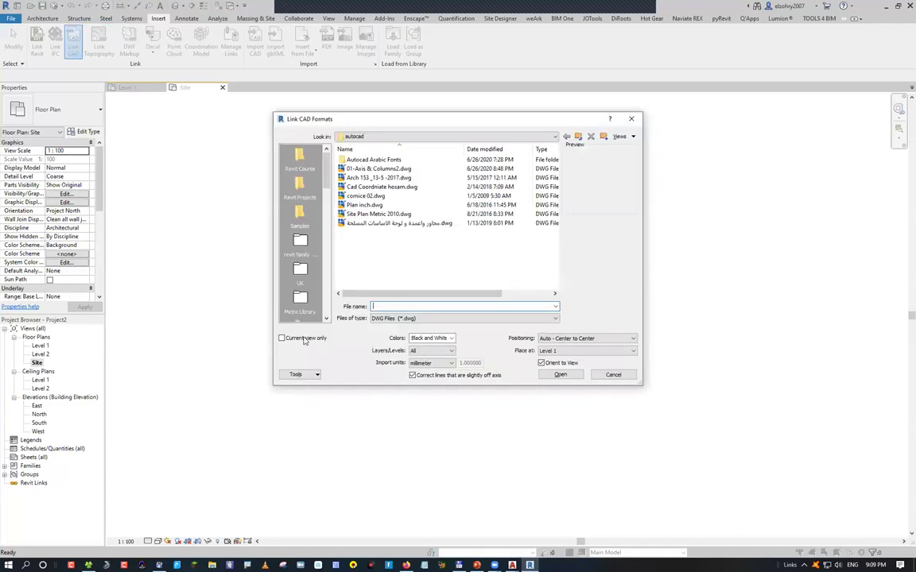
pyautogui.write('Site Plan Metric 2010.dwg')
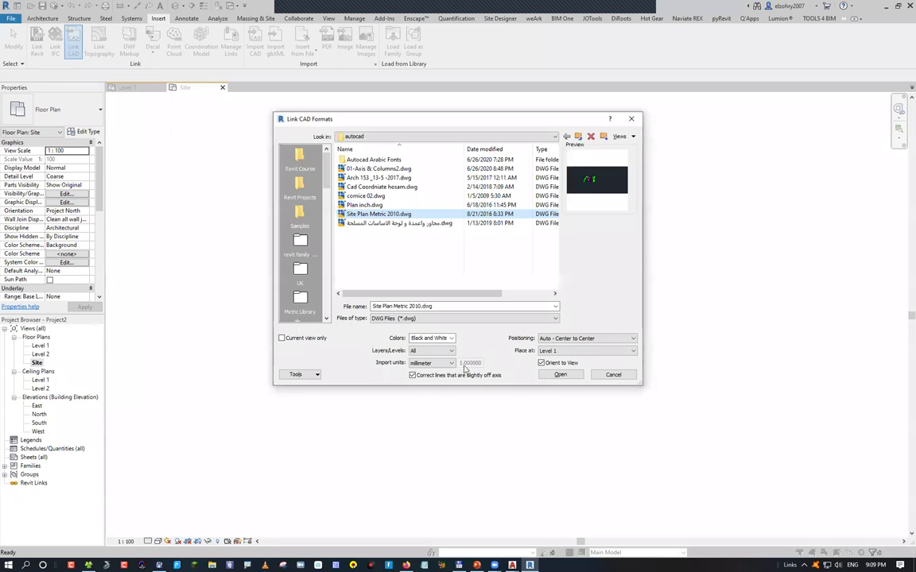
pyautogui.click(281, 338)
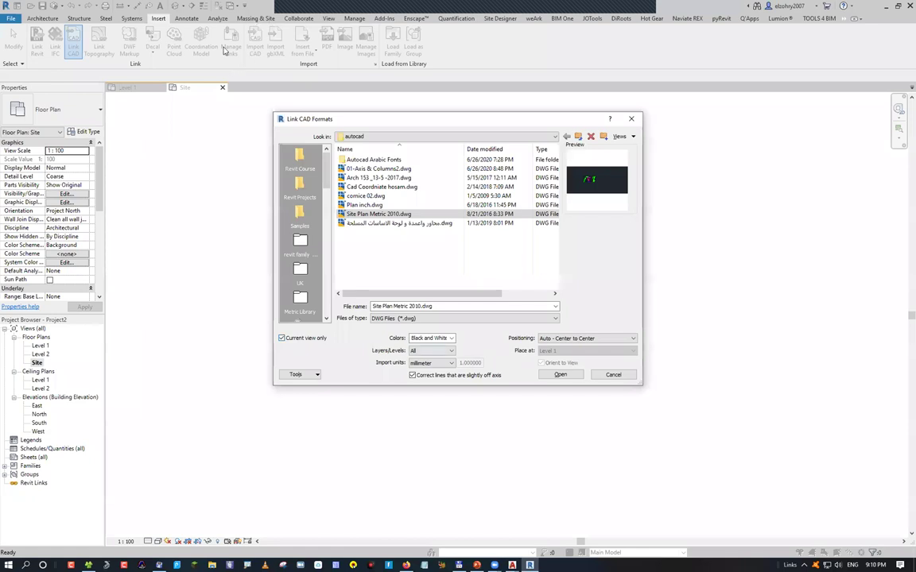
pyautogui.press('Return')
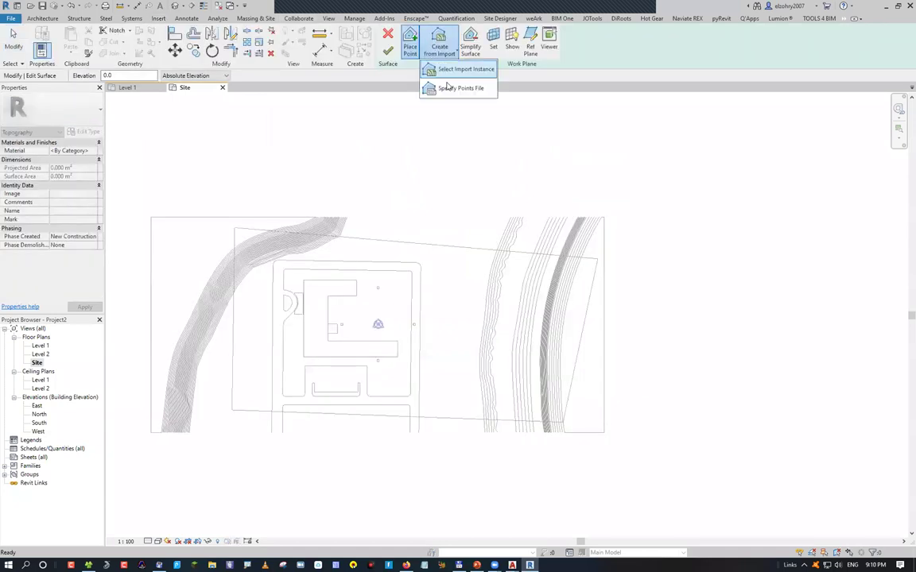
# Try Toposurface from the imported drawing, exit it, and delete the site plan link again
pyautogui.click(423, 71)
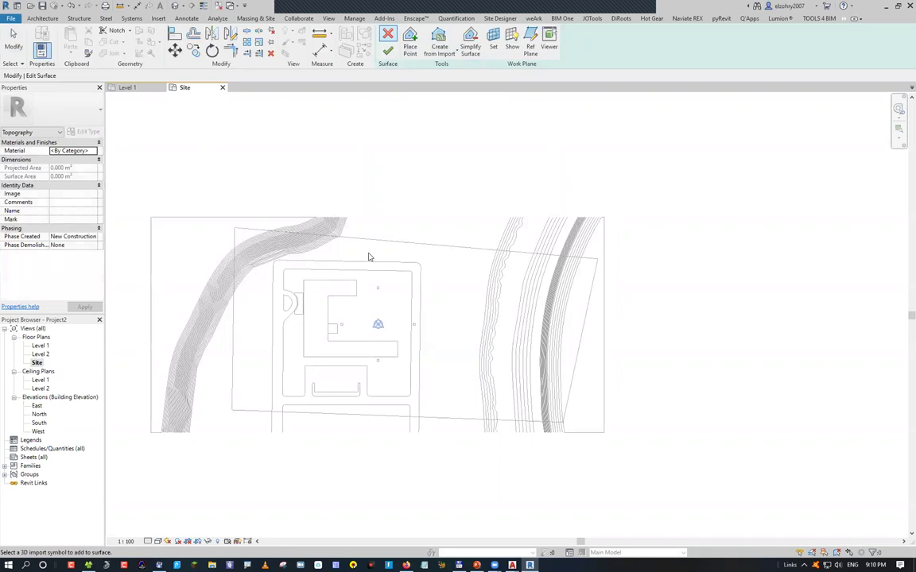
pyautogui.press('Escape')
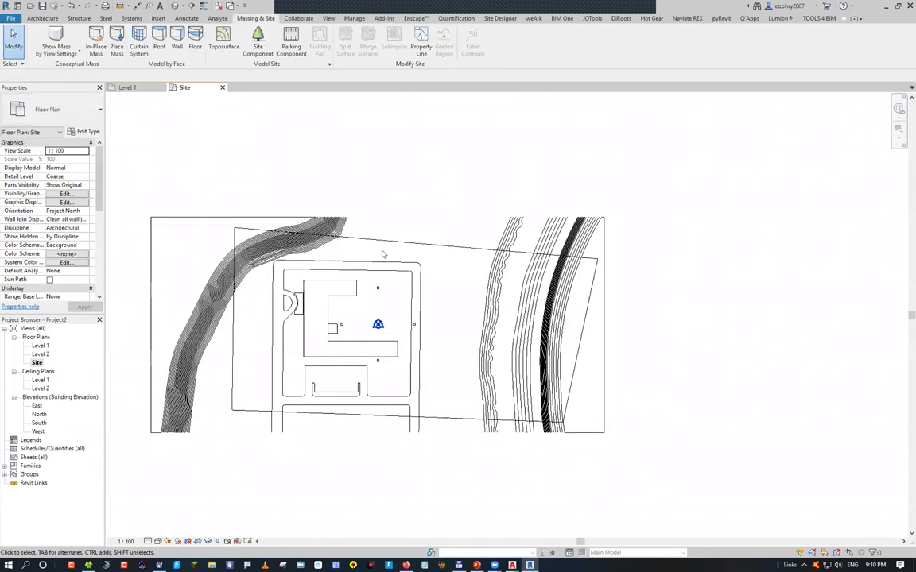
pyautogui.scroll(2, 307, 221)
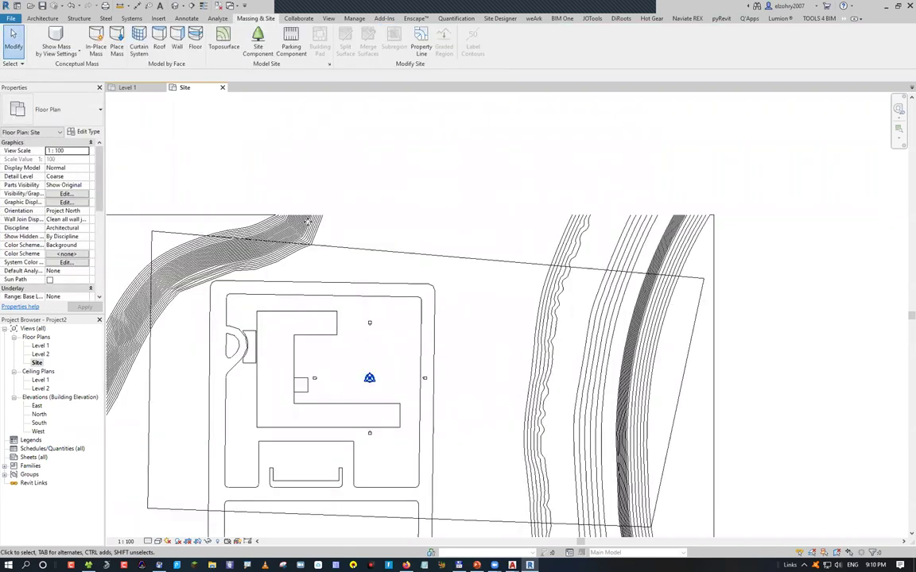
pyautogui.click(302, 225)
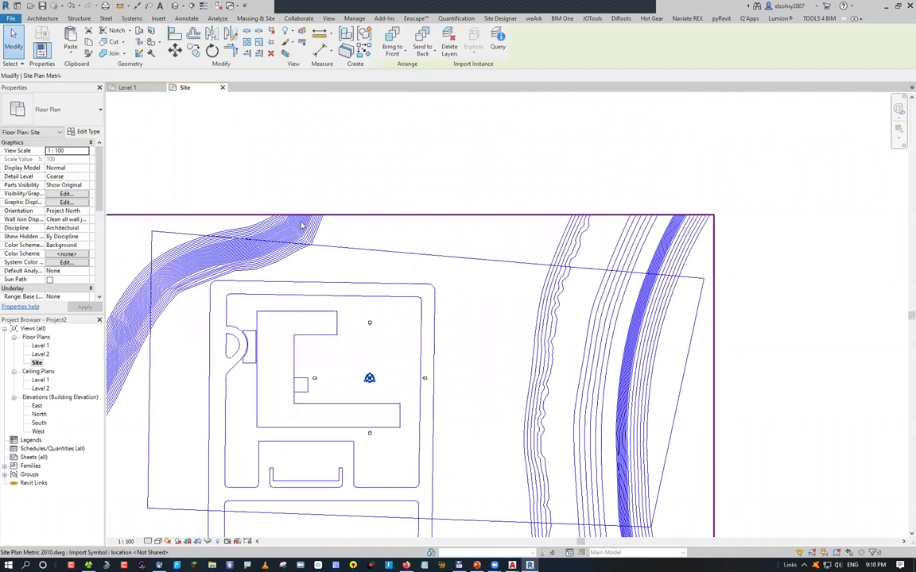
pyautogui.press('Delete')
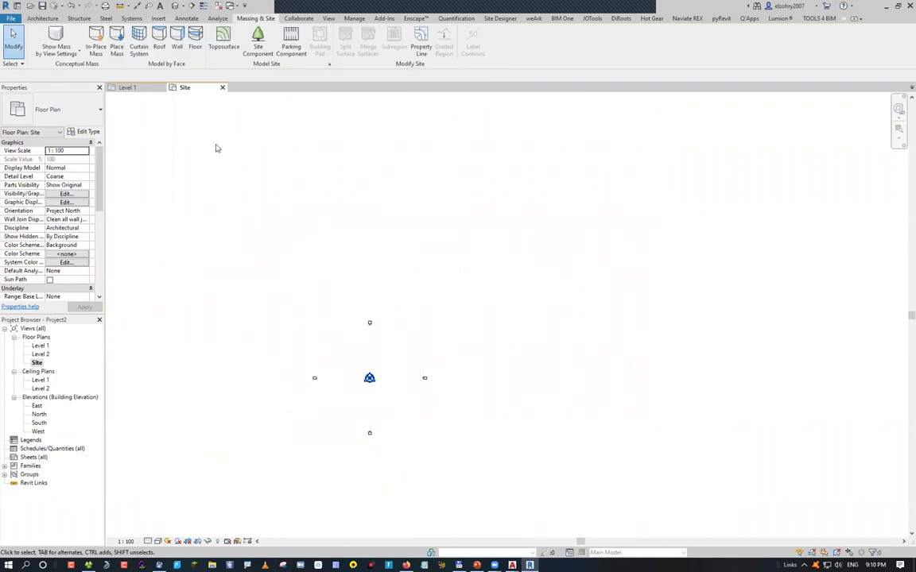
pyautogui.click(156, 19)
pyautogui.click(74, 46)
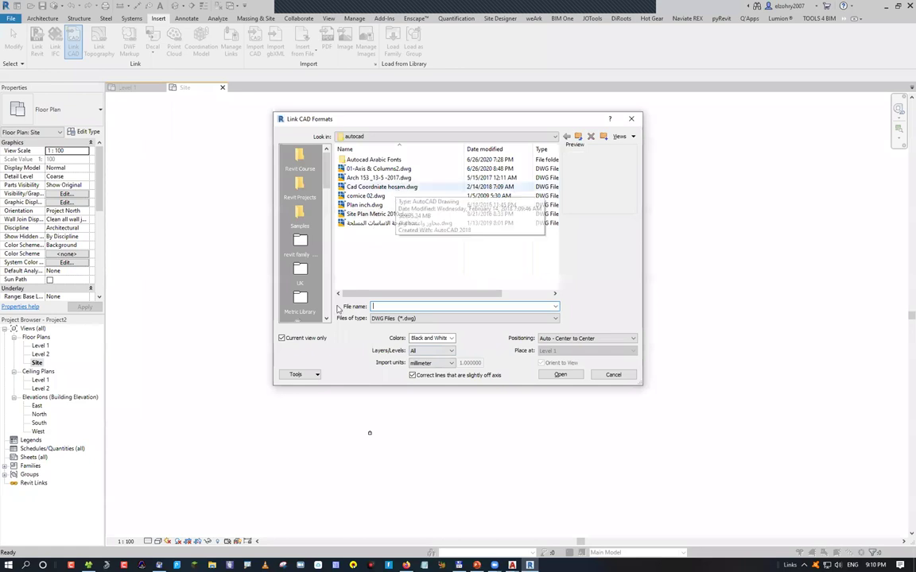
# Link Site Plan Metric 2010.dwg with Current view only unchecked, so it appears in all views
pyautogui.click(379, 214)
pyautogui.click(294, 338)
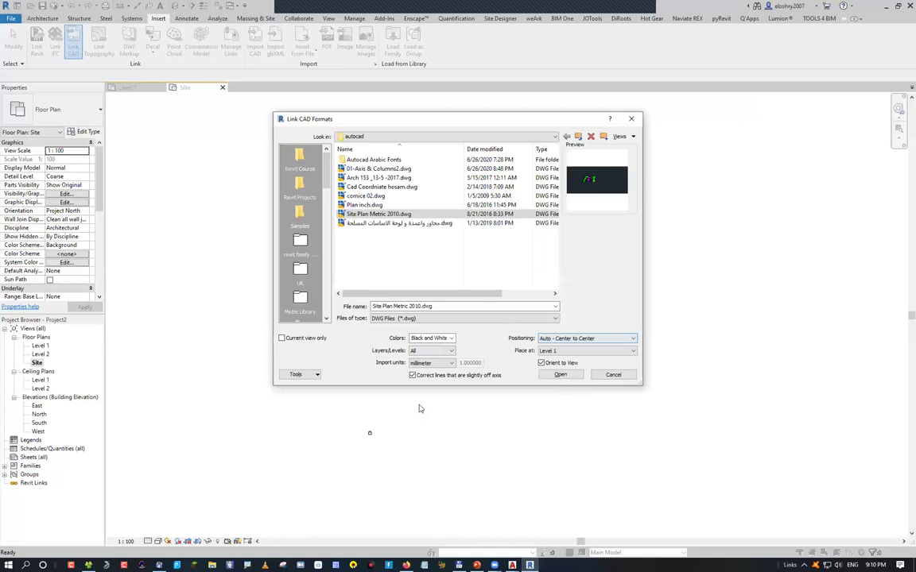
pyautogui.press('Return')
pyautogui.scroll(5, 420, 381)
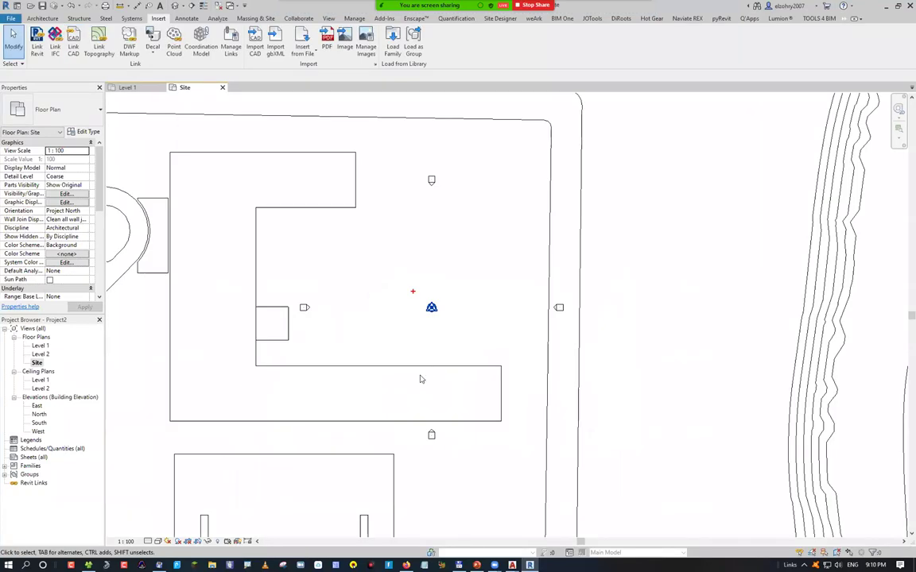
pyautogui.moveTo(415, 290); pyautogui.dragTo(414, 260)
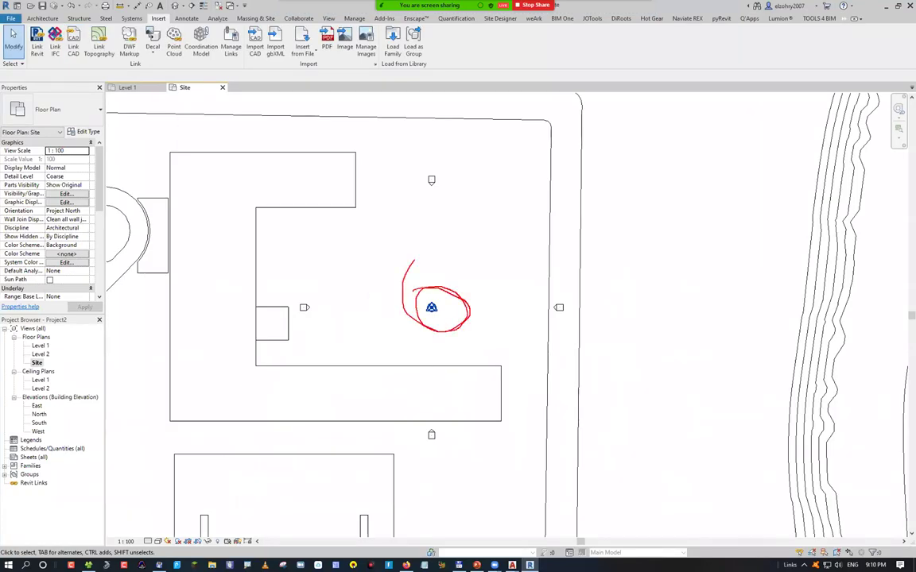
# Read the project base point (N/S 0.0, E/W 0.0) and zoom out to the whole linked site
pyautogui.click(430, 308)
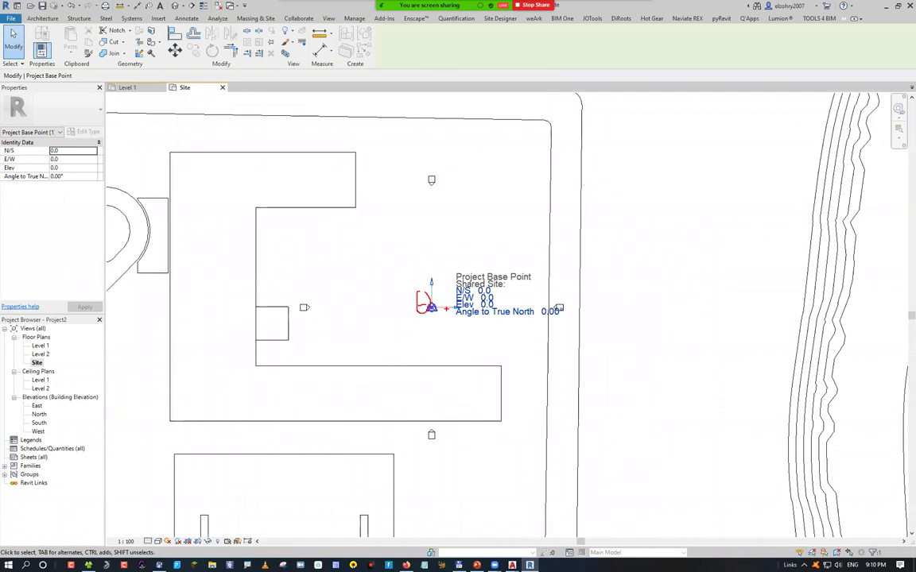
pyautogui.press('Escape')
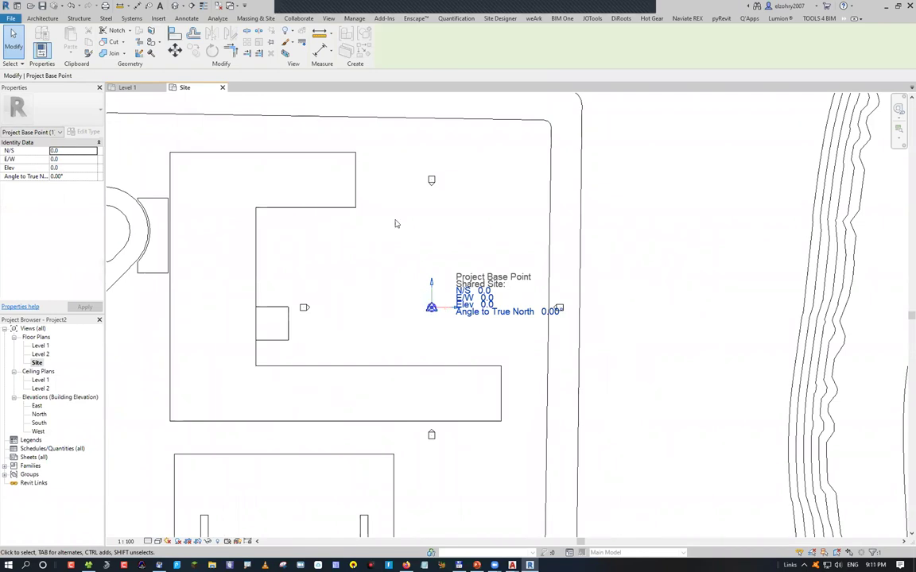
pyautogui.scroll(-1, 392, 374)
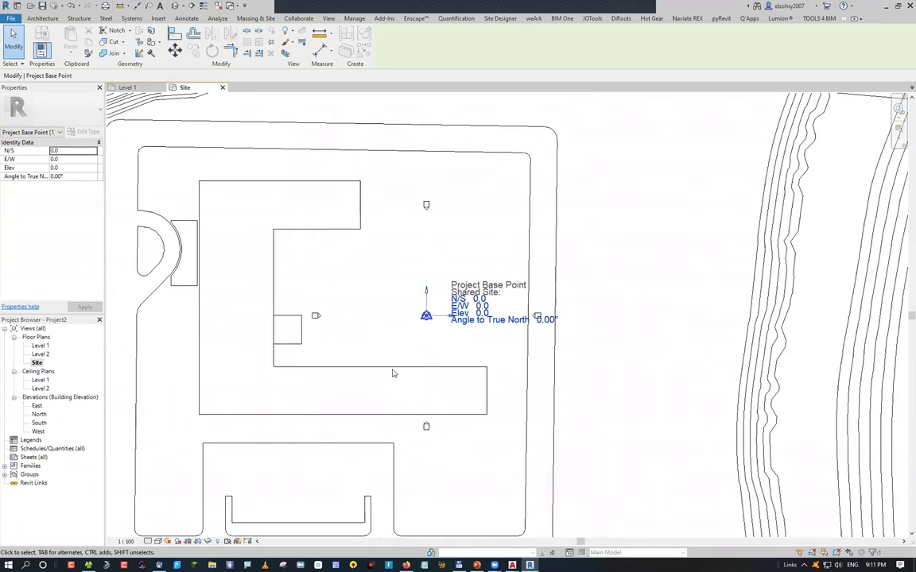
pyautogui.scroll(-1, 393, 374)
pyautogui.scroll(-2, 378, 375)
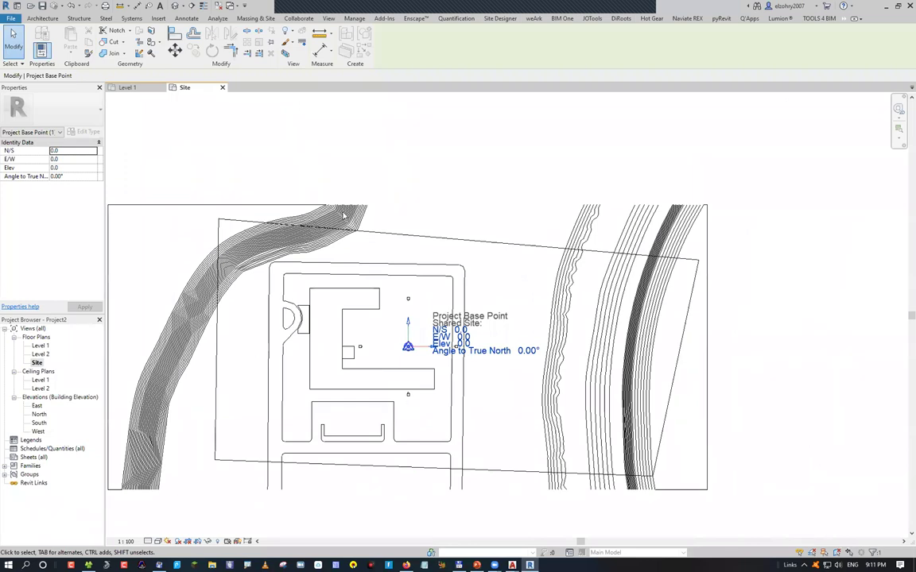
pyautogui.click(356, 19)
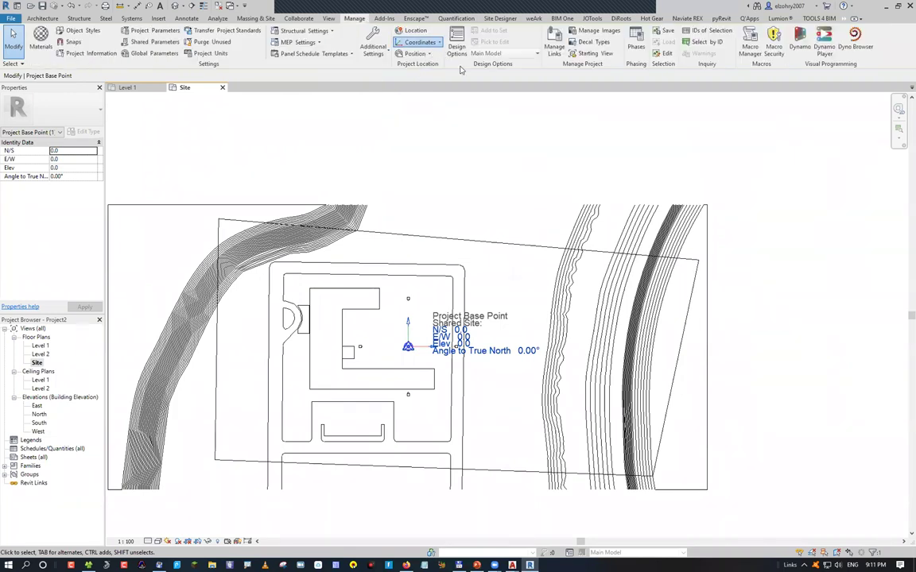
# Acquire coordinates from the linked site DWG and verify the base point reads N/S 74098.1, E/W 155620.7
pyautogui.click(419, 42)
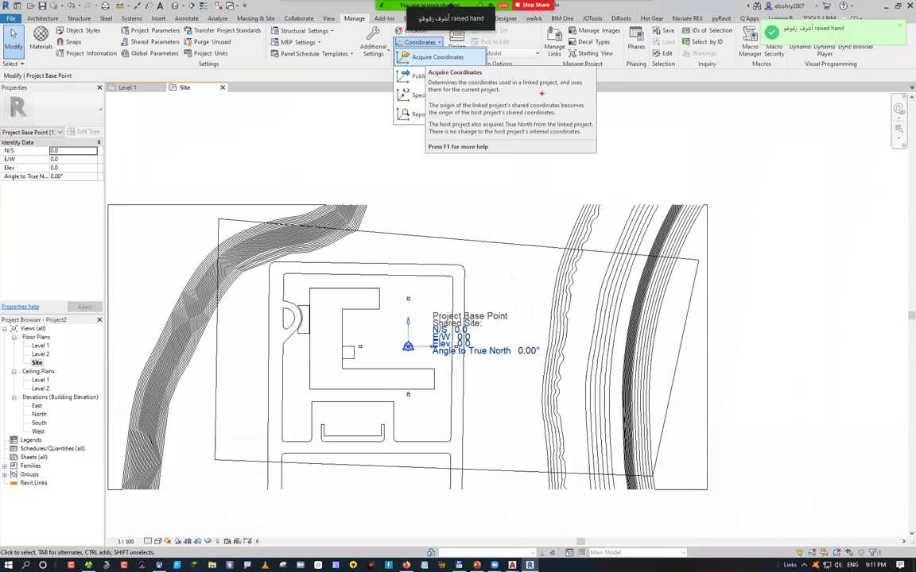
pyautogui.moveTo(519, 84); pyautogui.dragTo(555, 83)
pyautogui.click(379, 45)
pyautogui.click(419, 42)
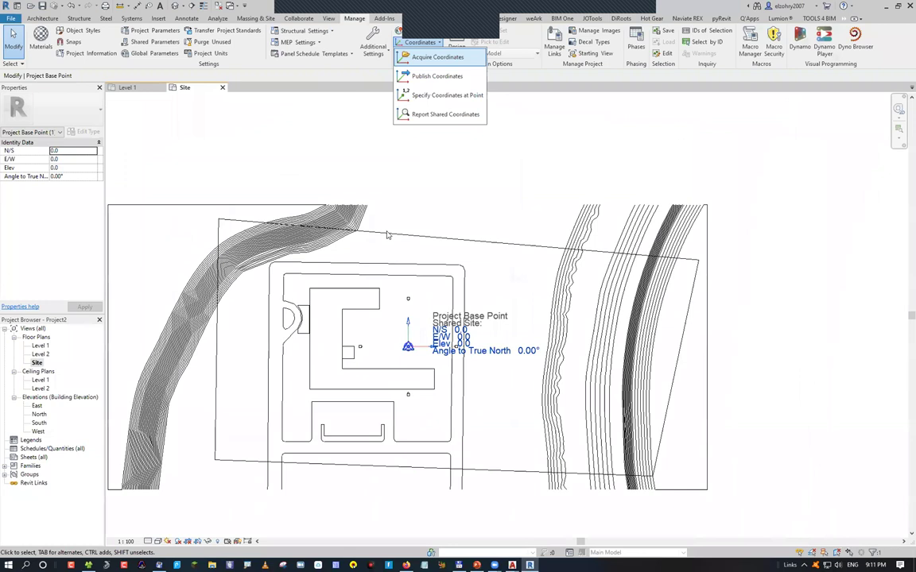
pyautogui.click(223, 448)
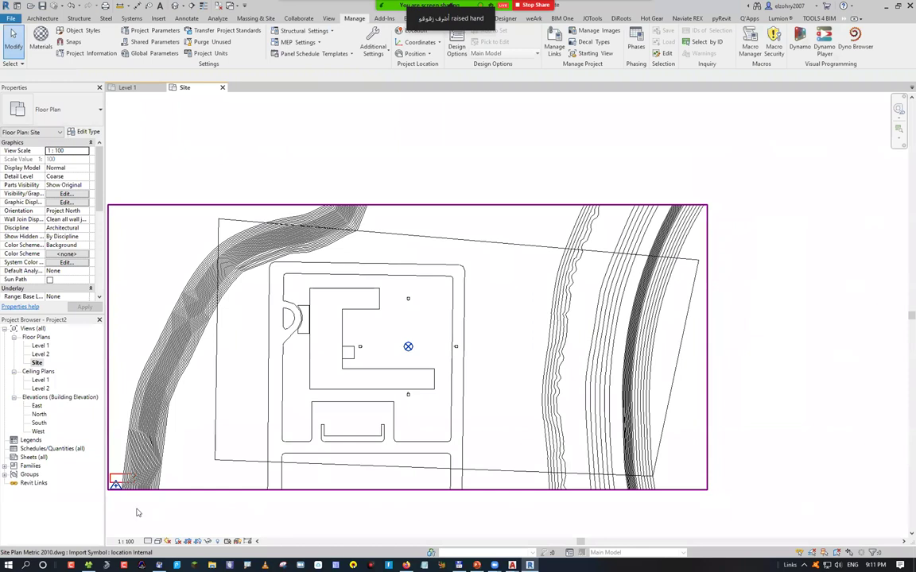
pyautogui.click(408, 347)
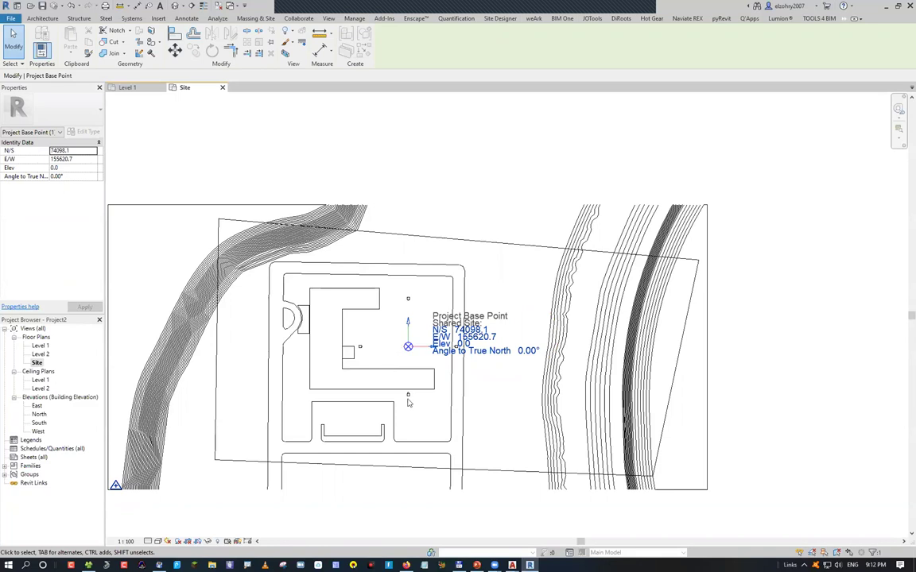
pyautogui.moveTo(512, 565)
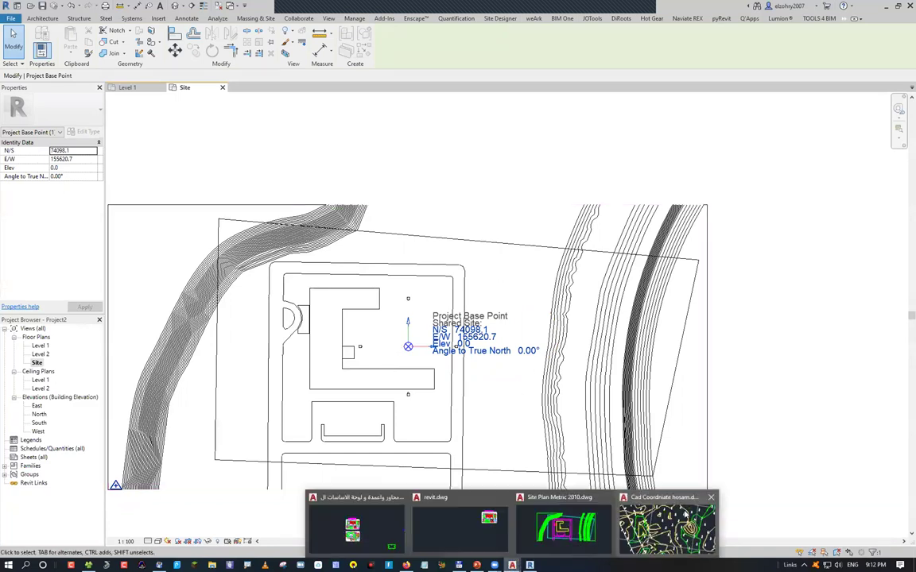
pyautogui.click(668, 526)
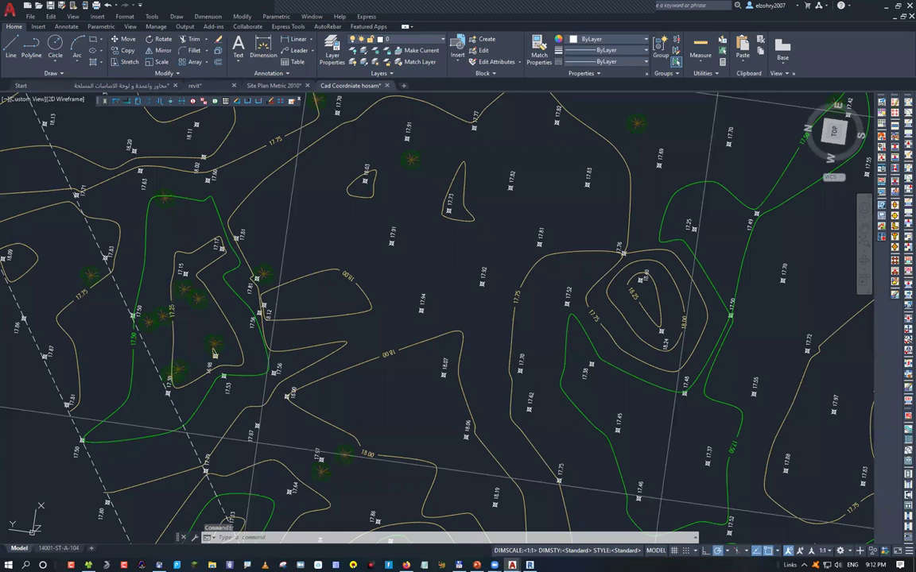
pyautogui.scroll(-6, 451, 229)
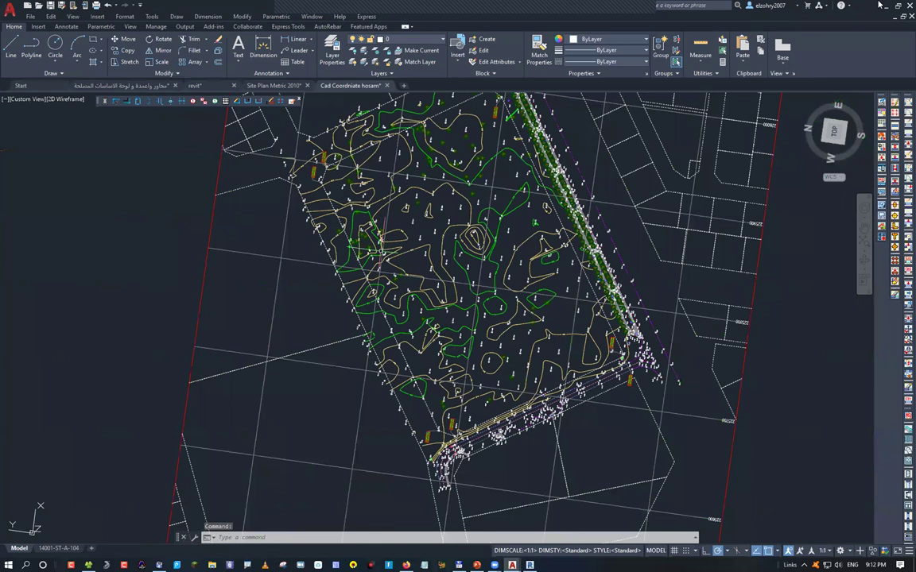
pyautogui.scroll(3, 417, 415)
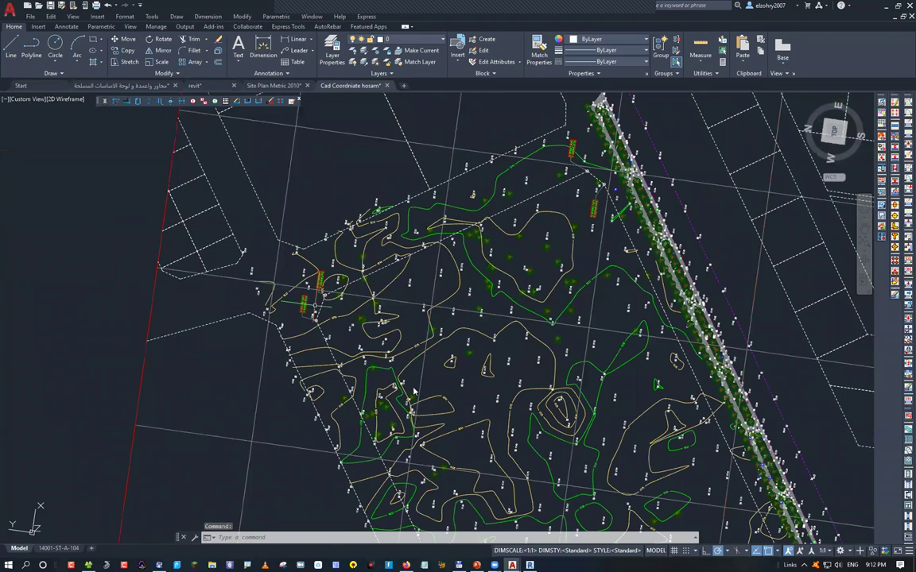
pyautogui.scroll(4, 434, 348)
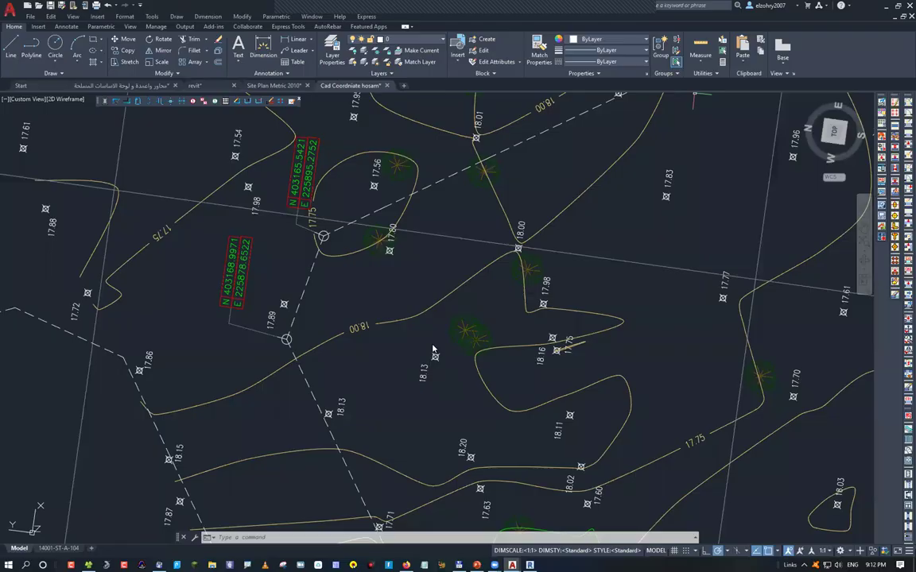
pyautogui.hotkey('alt', 'Tab')
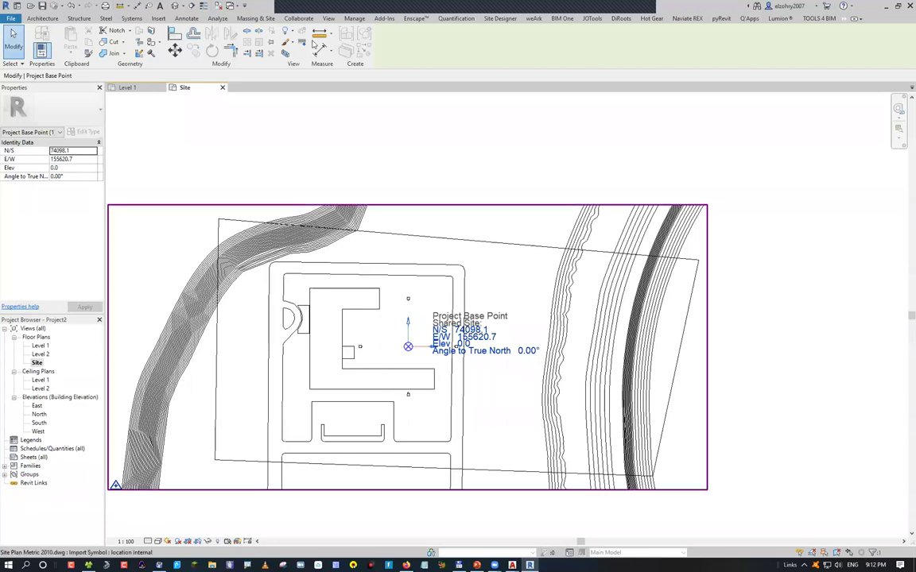
# Start a toposurface using Create from Import, selecting the linked site plan DWG as the source
pyautogui.click(256, 18)
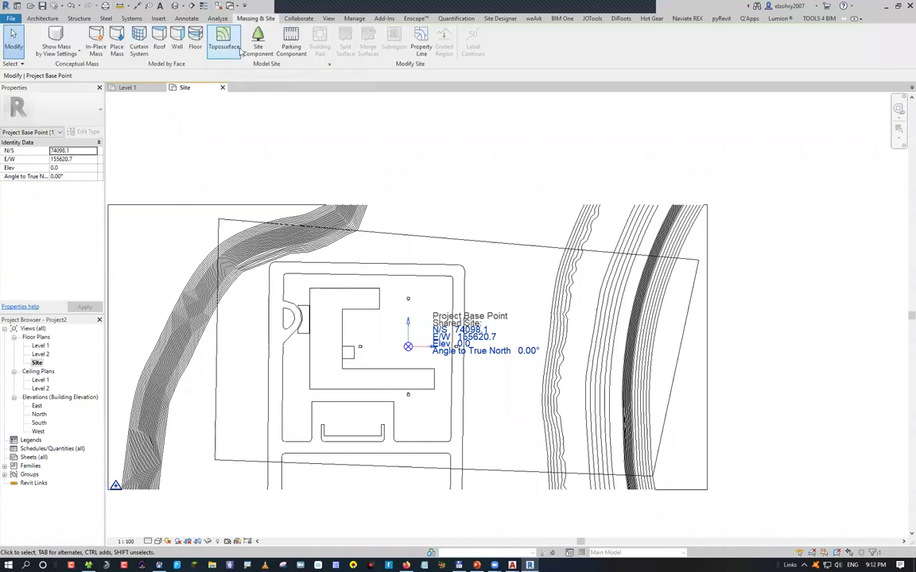
pyautogui.click(439, 46)
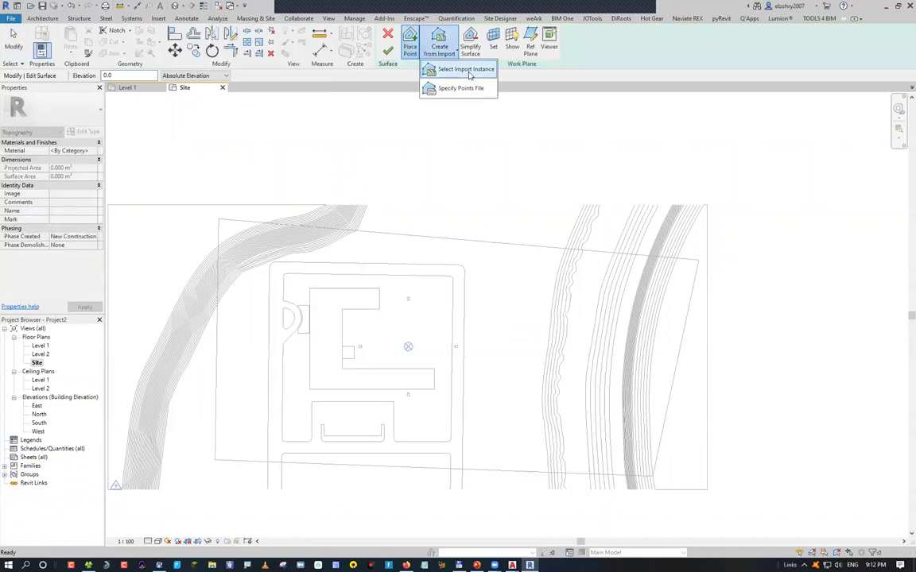
pyautogui.click(469, 73)
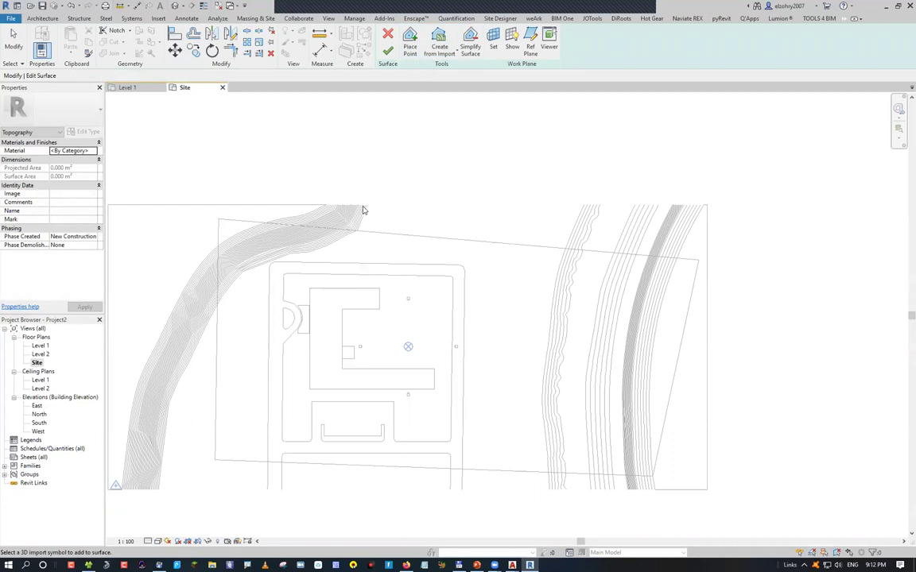
pyautogui.click(397, 198)
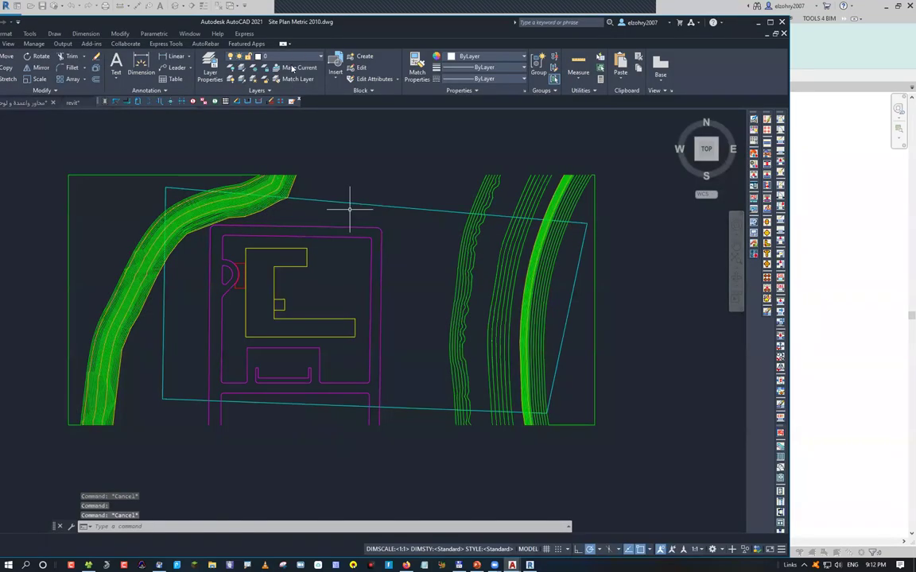
# Zoom into the AutoCAD contours, browse the Layer list, cancel, and return to Revit
pyautogui.scroll(7, 270, 136)
pyautogui.click(278, 56)
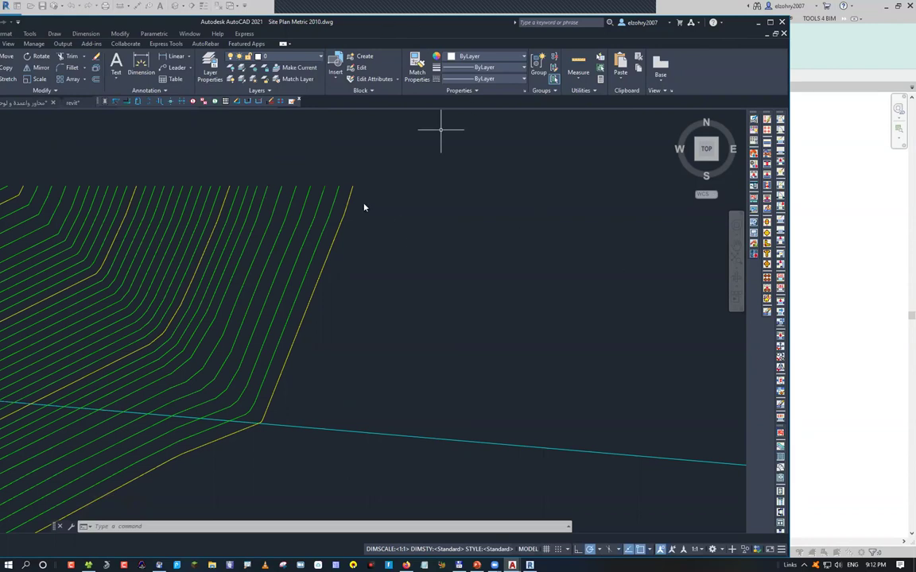
pyautogui.press('Escape')
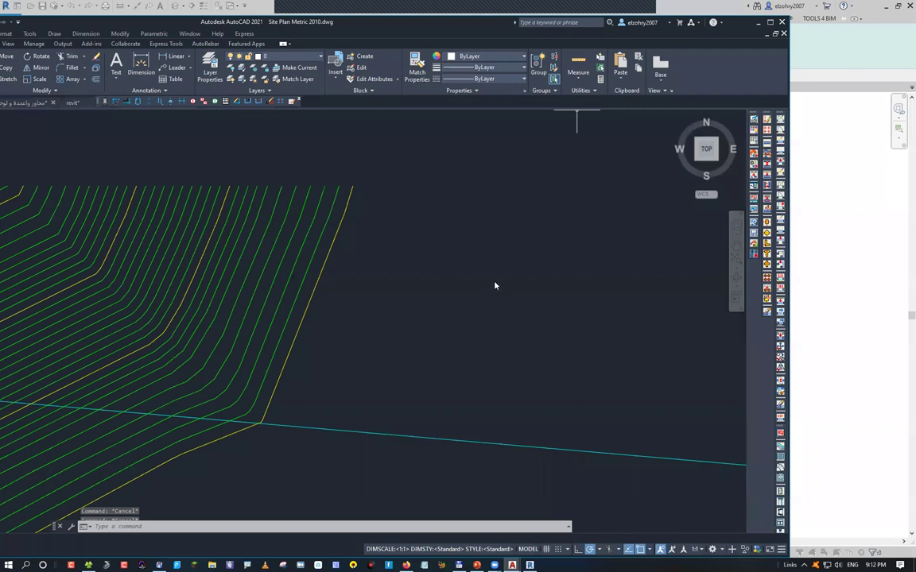
pyautogui.hotkey('alt', 'Tab')
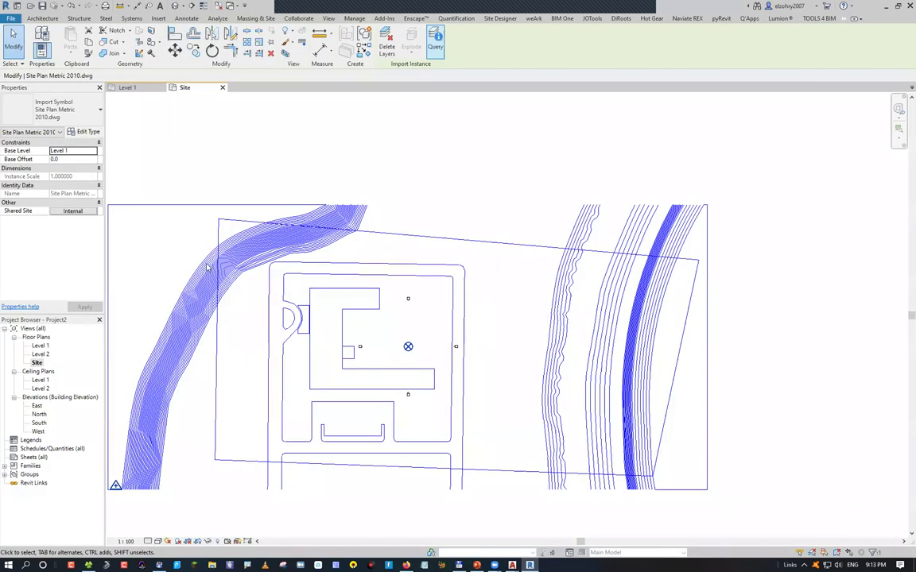
# Identify the contour lines' layer, then zoom to fit the whole site
pyautogui.scroll(3, 408, 255)
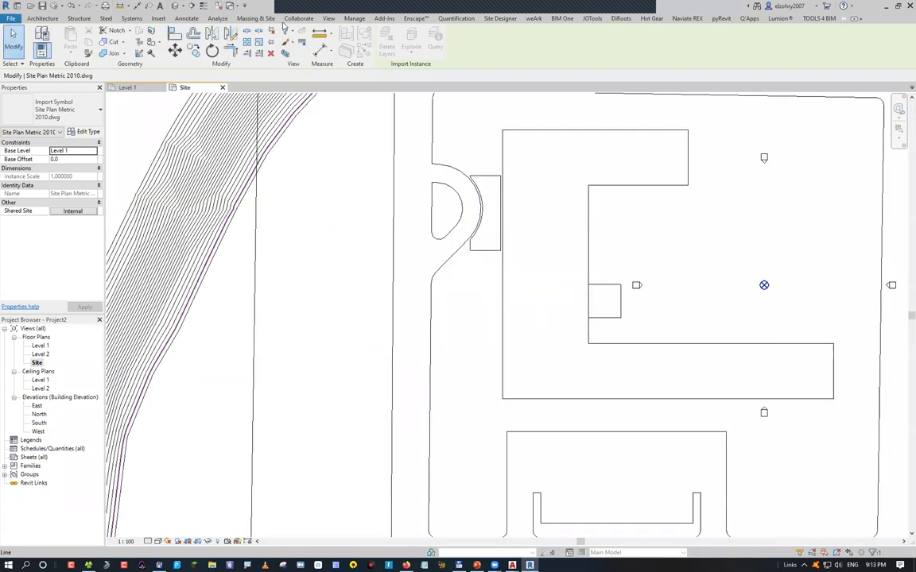
pyautogui.click(275, 100)
pyautogui.press('Escape')
pyautogui.press('z')
pyautogui.press('f')
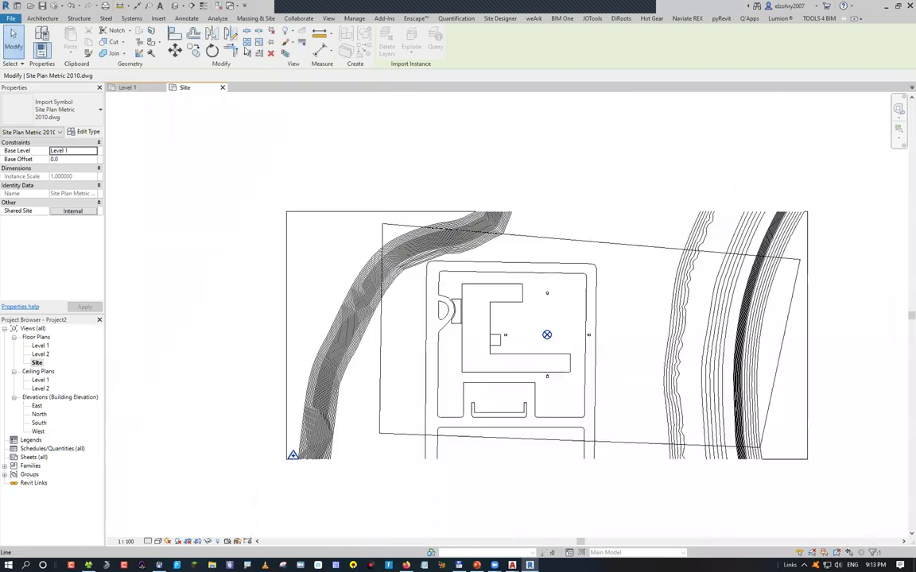
# Build the toposurface from the linked site plan's C-TOPO-MAJR and C-TOPO-MINR layers and finish it
pyautogui.click(255, 18)
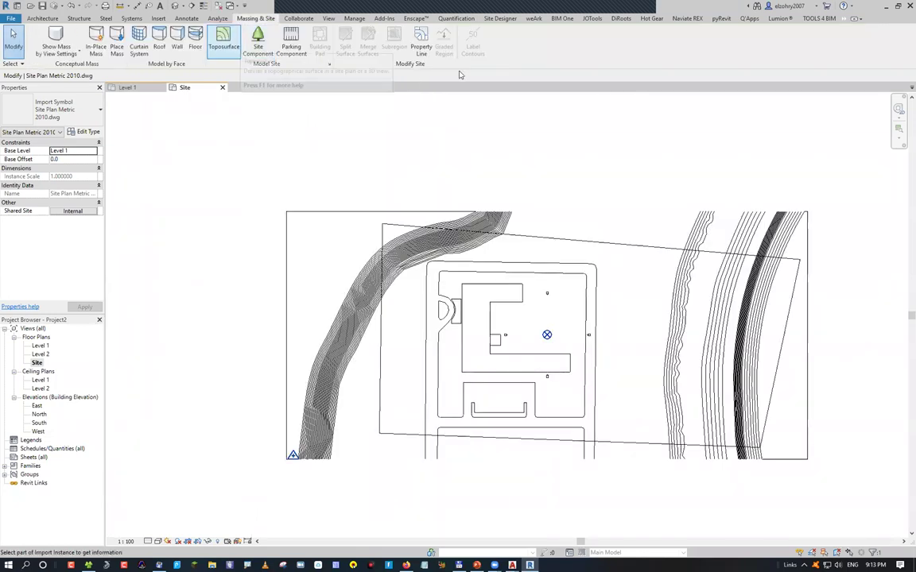
pyautogui.click(438, 44)
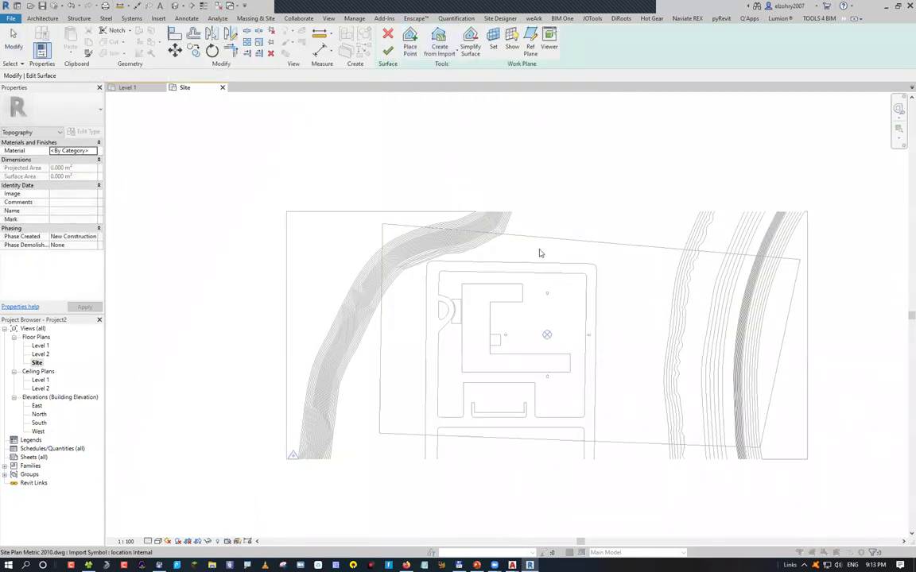
pyautogui.click(385, 225)
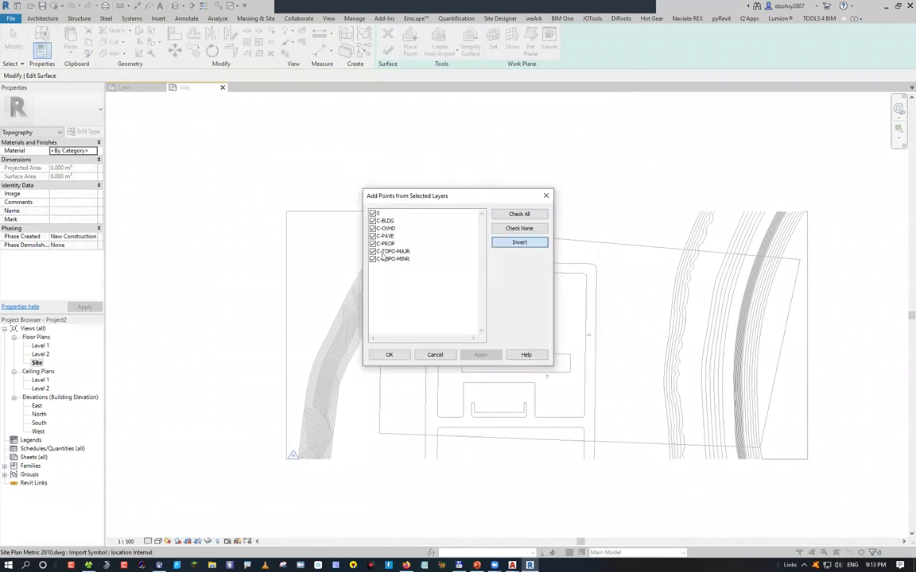
pyautogui.click(383, 251)
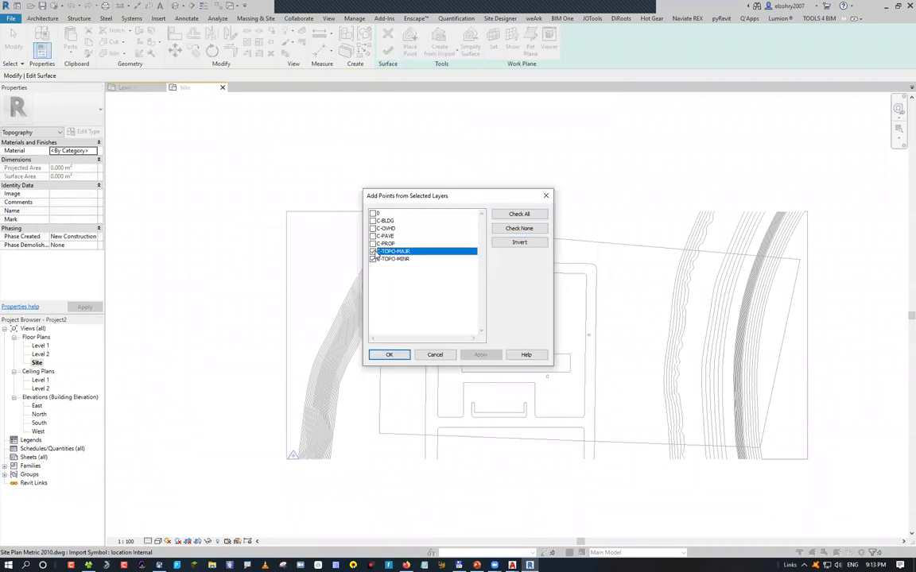
pyautogui.click(390, 357)
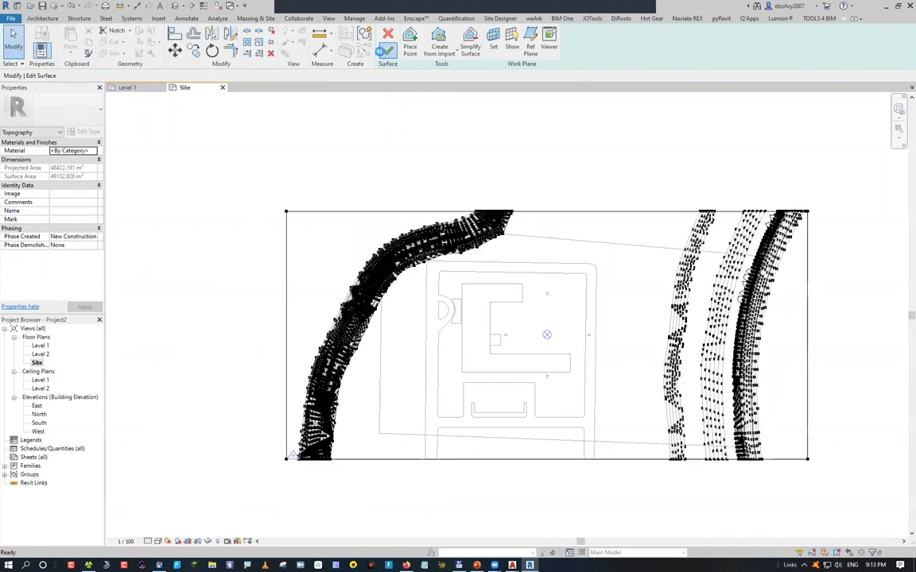
pyautogui.click(384, 51)
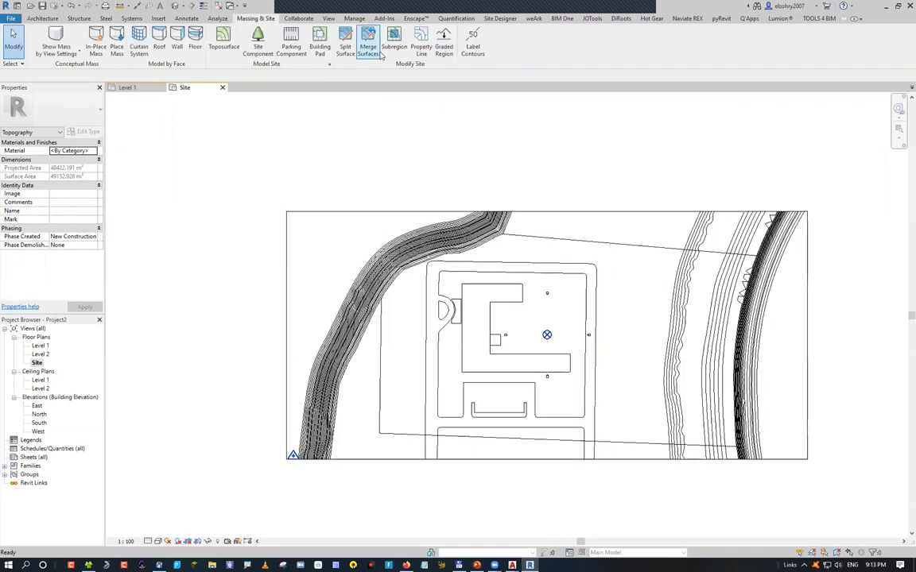
# Select the toposurface, pick a boundary point at elevation 600.0, then switch to AutoCAD
pyautogui.press('Escape')
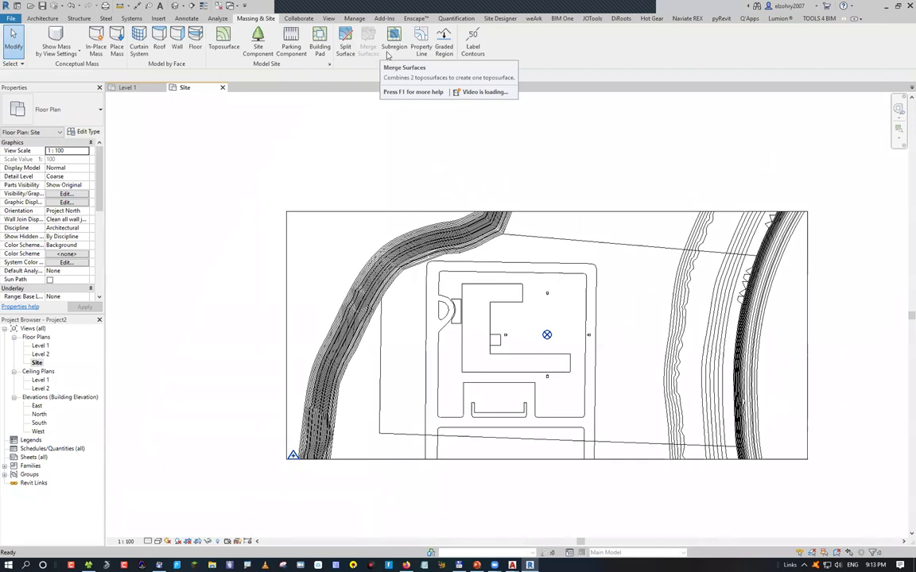
pyautogui.click(325, 467)
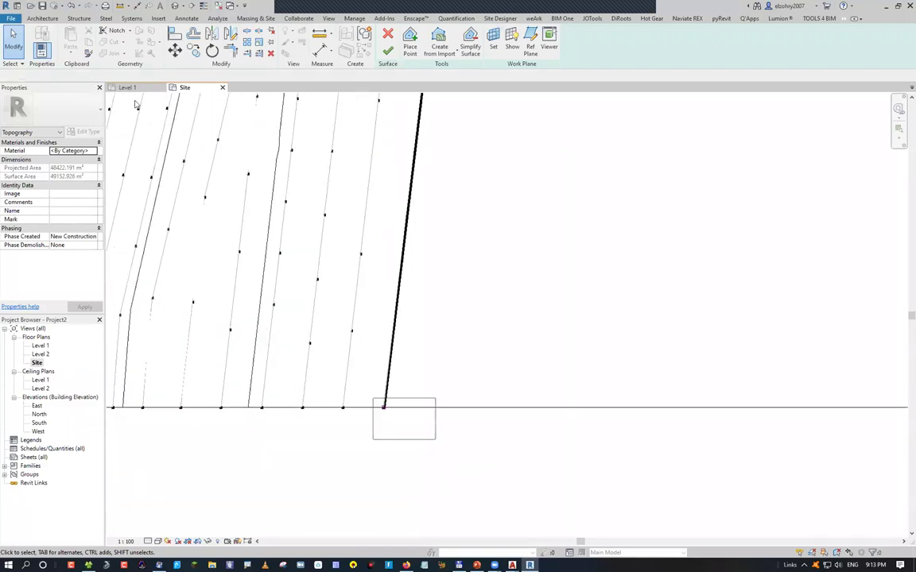
pyautogui.click(302, 407)
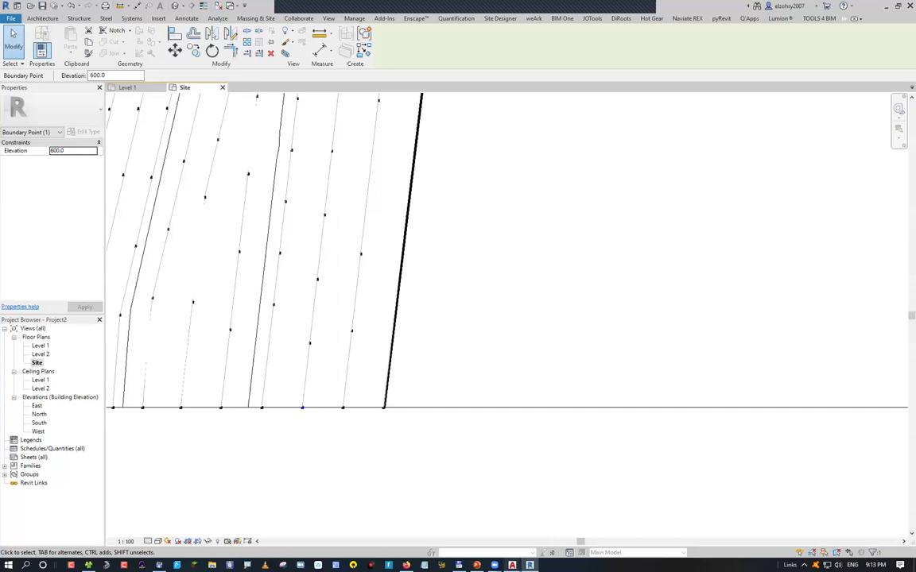
pyautogui.hotkey('alt', 'Tab')
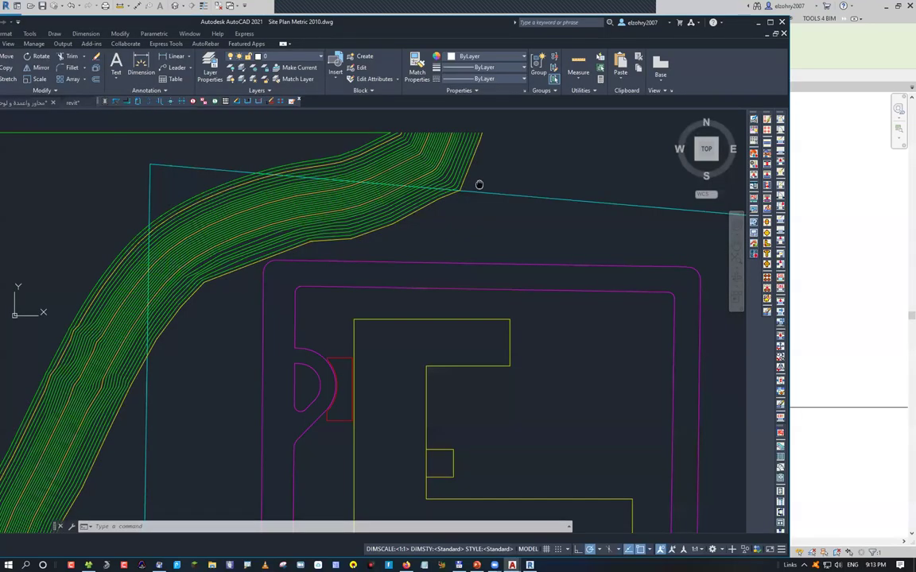
# Read the contour end point's coordinates with ID (X=4046, Y=-2103, Z=9300), then return to Revit
pyautogui.scroll(5, 479, 185)
pyautogui.press('Return')
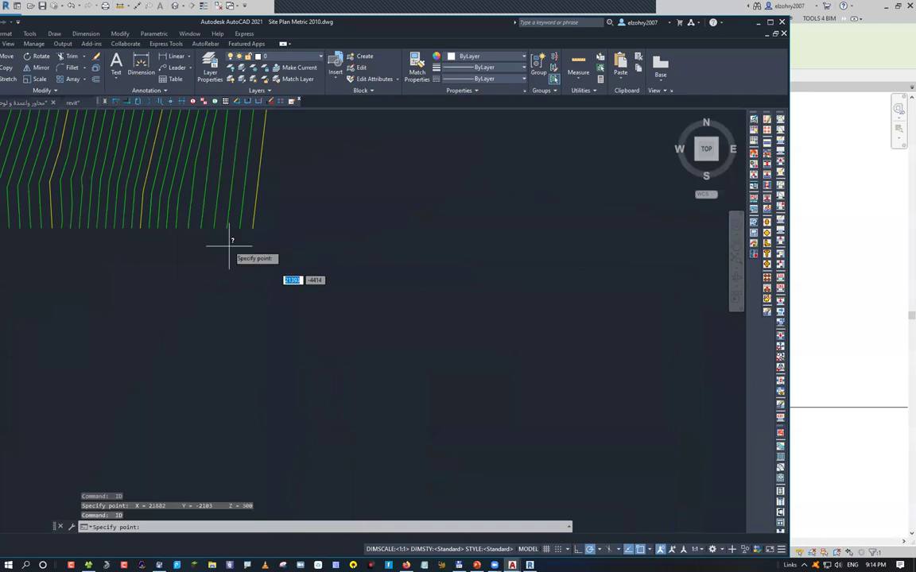
pyautogui.moveTo(229, 246); pyautogui.dragTo(466, 364, button='middle')
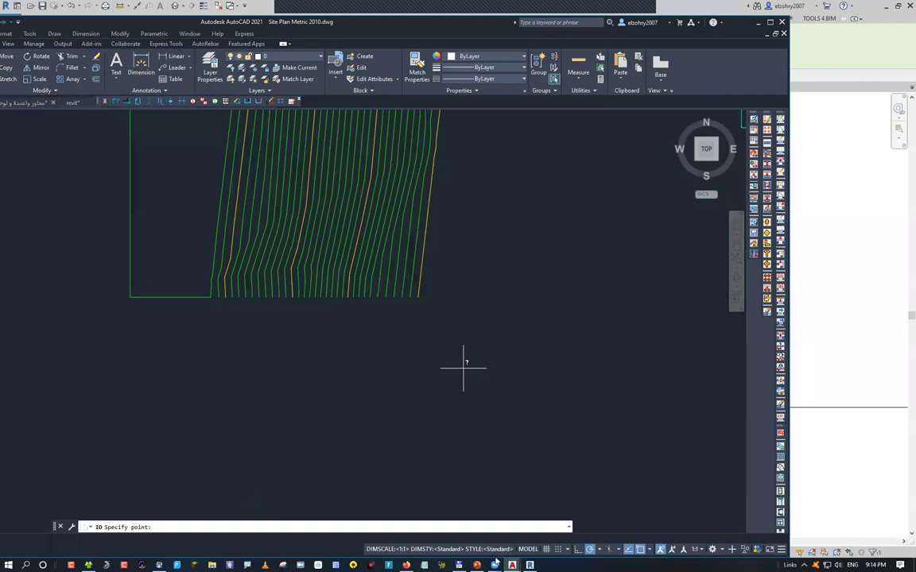
pyautogui.click(466, 364)
pyautogui.scroll(3, 253, 304)
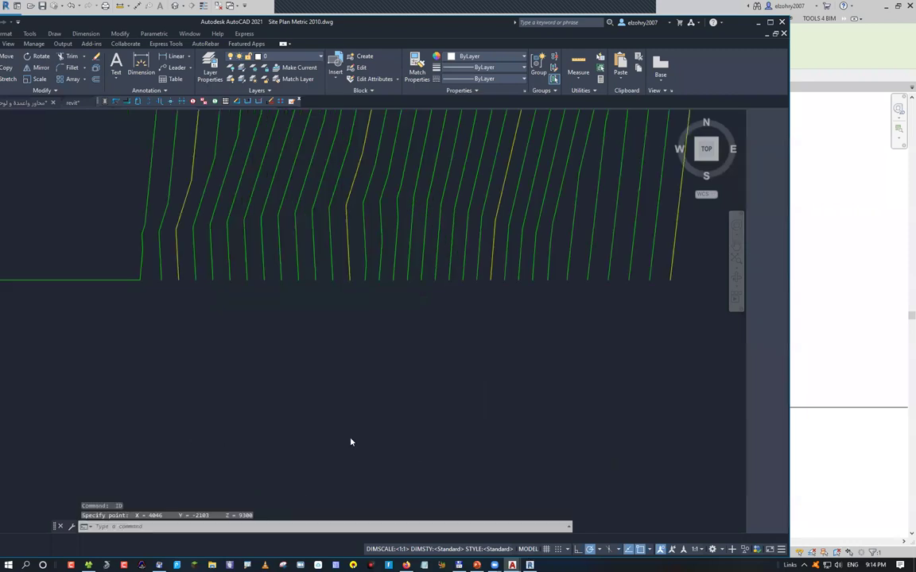
pyautogui.hotkey('alt', 'Tab')
# Set the boundary point's elevation to 9300 and deselect it
pyautogui.write('9300')
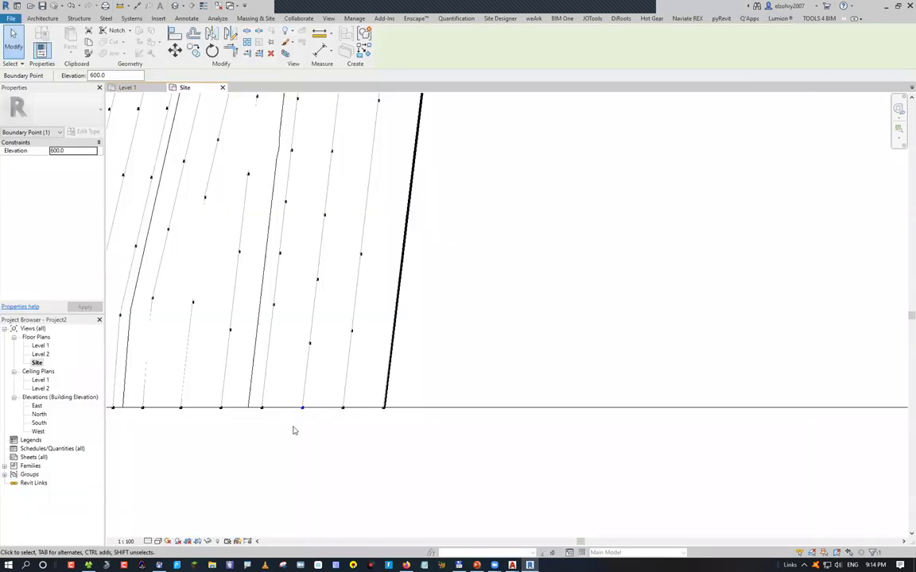
pyautogui.press('Return')
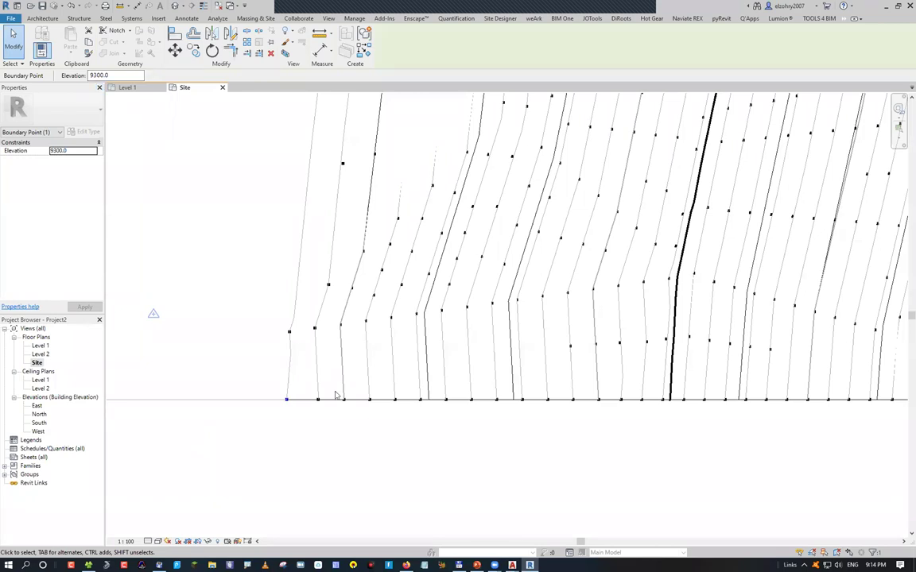
pyautogui.scroll(-2, 314, 350)
pyautogui.scroll(-3, 391, 415)
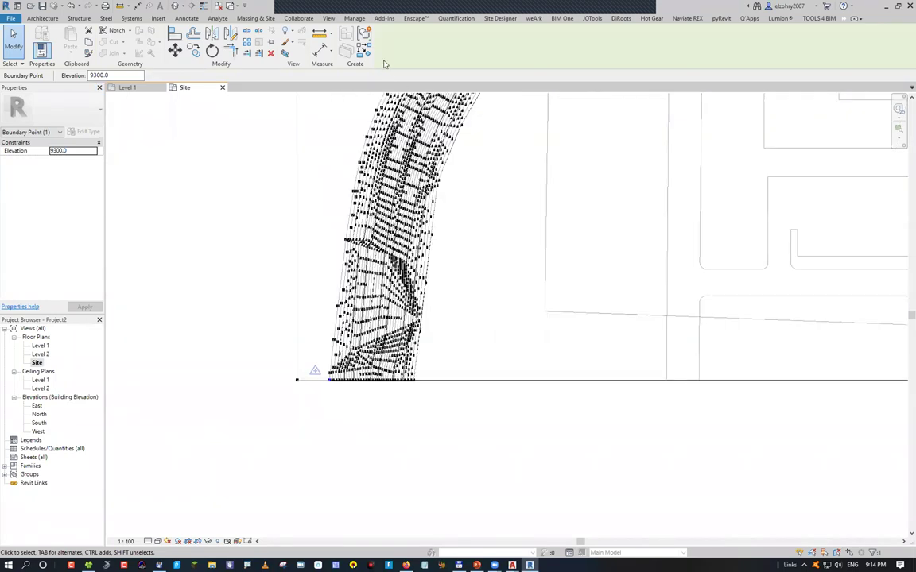
pyautogui.click(383, 412)
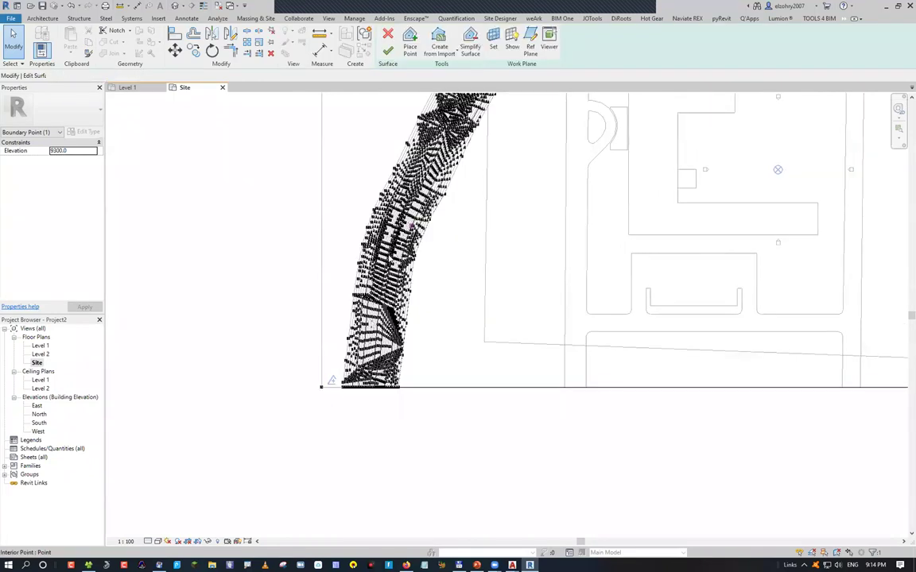
# Finish the toposurface and draw a contour label line across the contours
pyautogui.click(387, 50)
pyautogui.scroll(4, 397, 342)
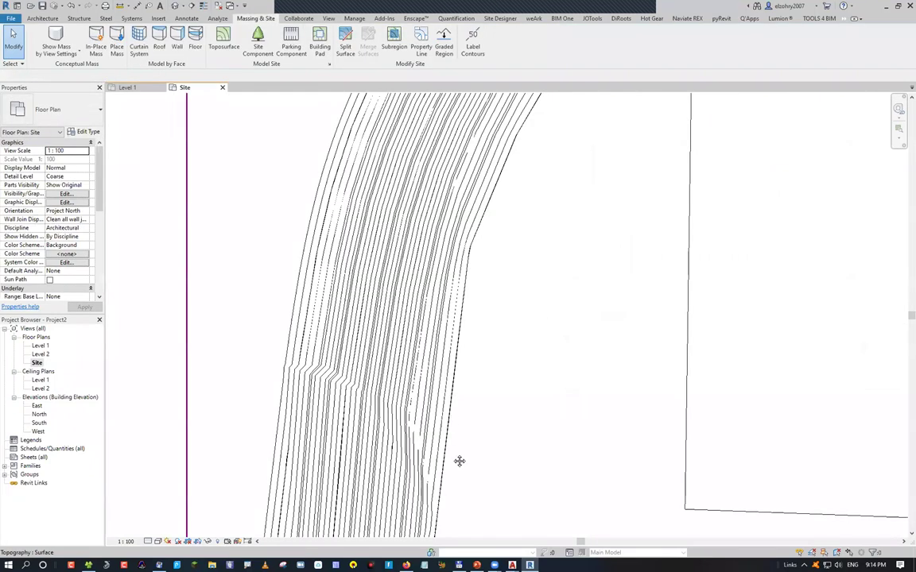
pyautogui.click(472, 41)
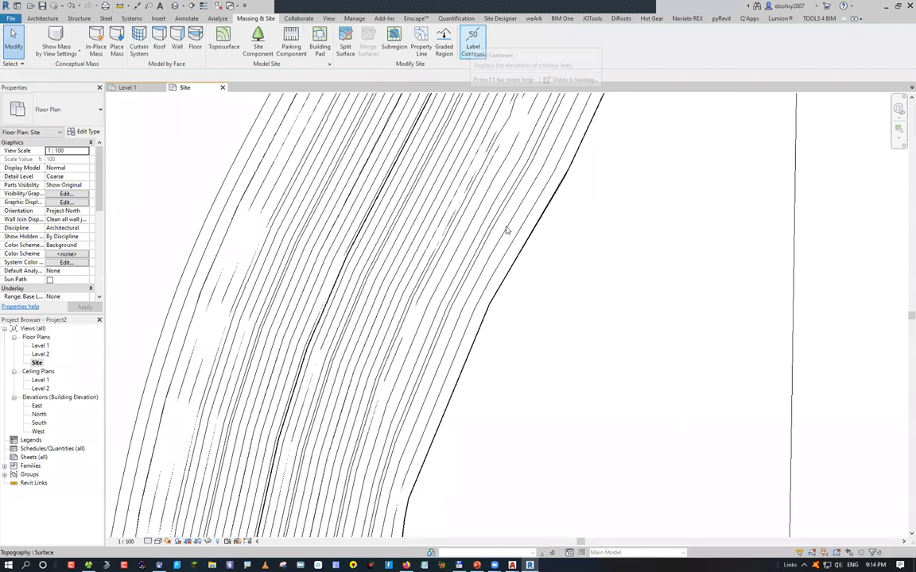
pyautogui.click(168, 230)
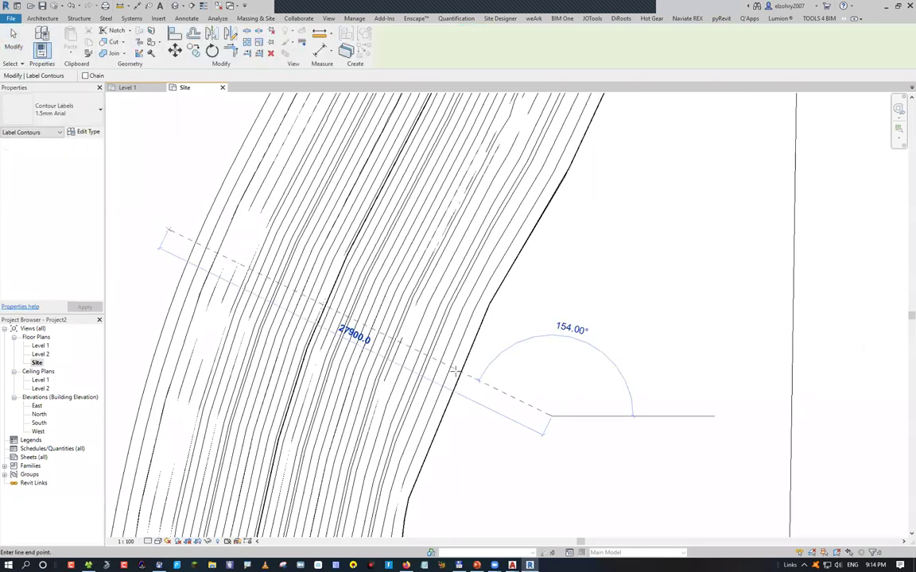
pyautogui.click(462, 343)
# Pan to check labels 3000 through 6000, zoom to fit, and bring up Site Settings
pyautogui.scroll(5, 256, 246)
pyautogui.moveTo(145, 178); pyautogui.dragTo(333, 262, button='middle')
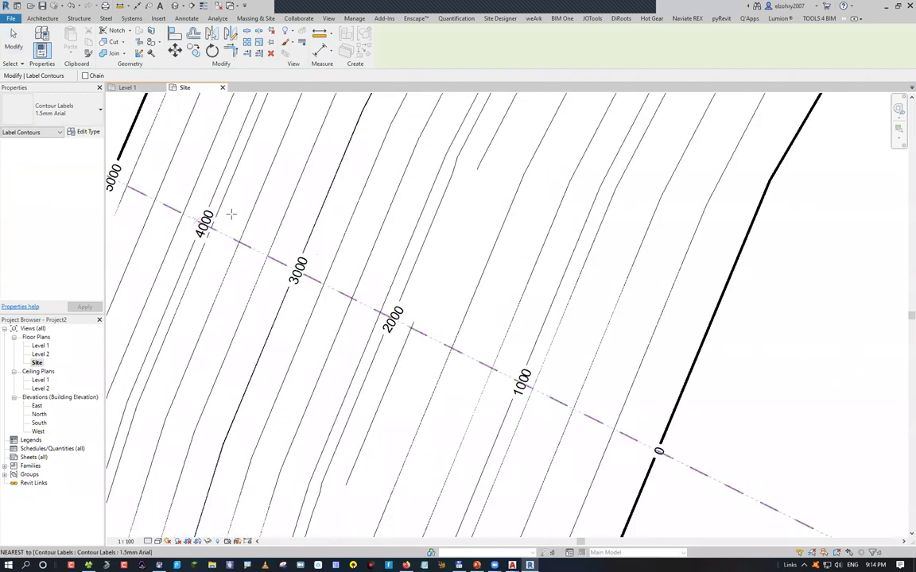
pyautogui.moveTo(434, 338); pyautogui.dragTo(558, 384, button='middle')
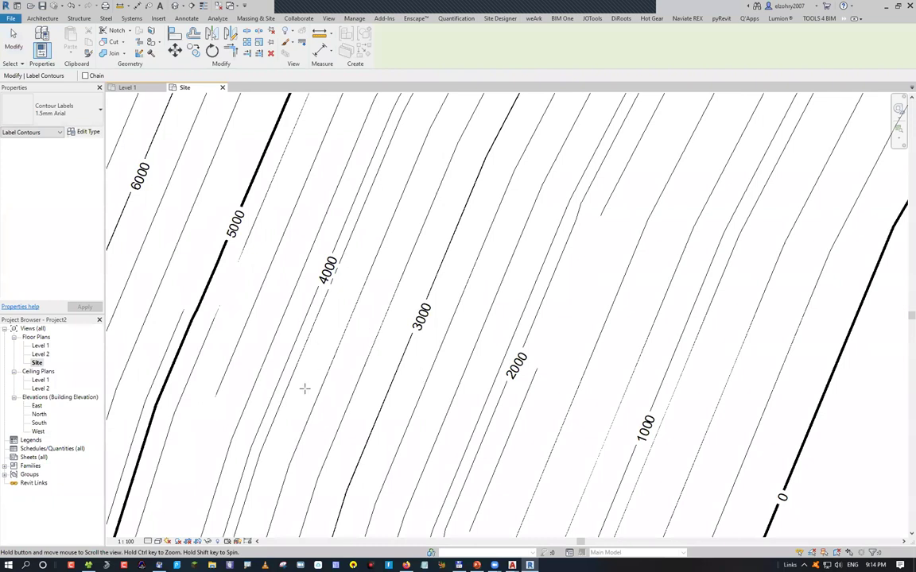
pyautogui.press('z')
pyautogui.press('f')
pyautogui.click(256, 19)
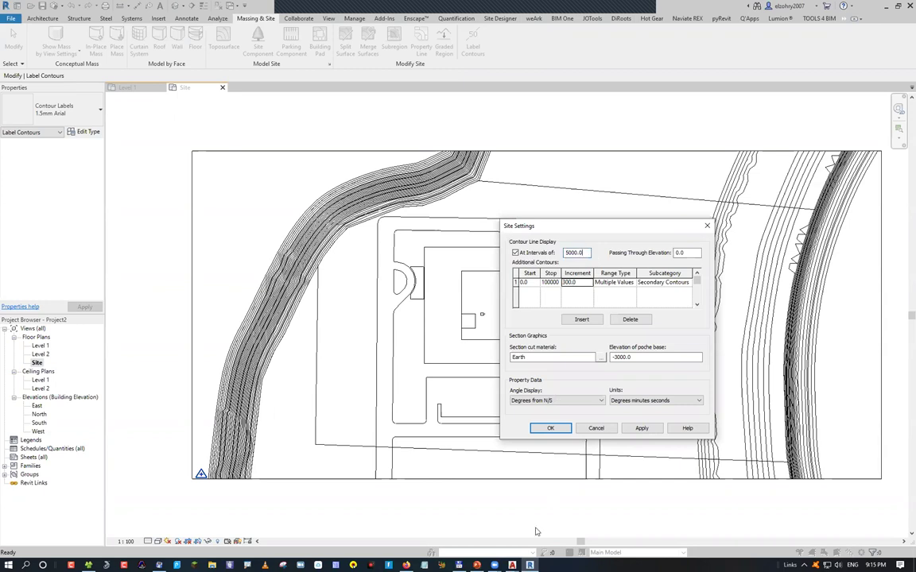
# Glance at Site Plan Metric 2010.dwg in AutoCAD, then accept Site Settings with additional contours every 300
pyautogui.click(512, 566)
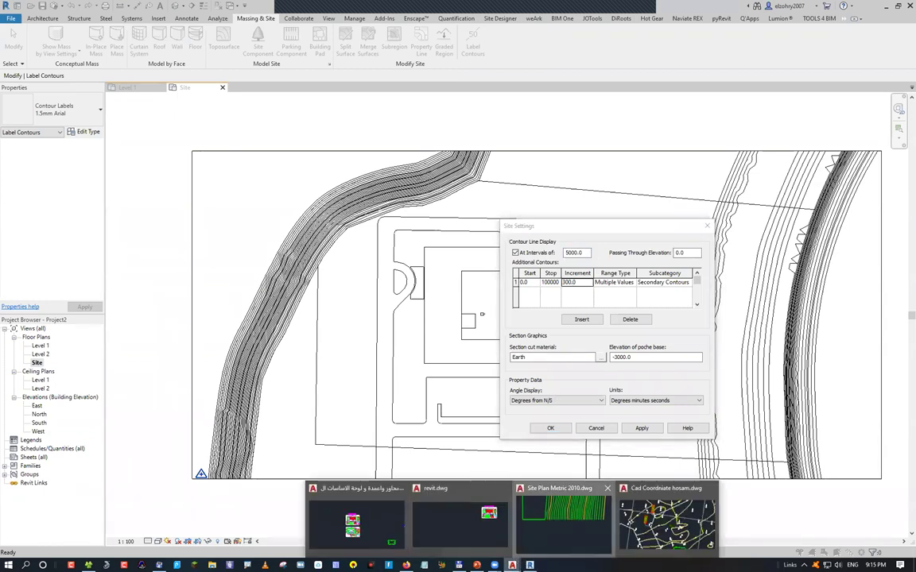
pyautogui.click(562, 516)
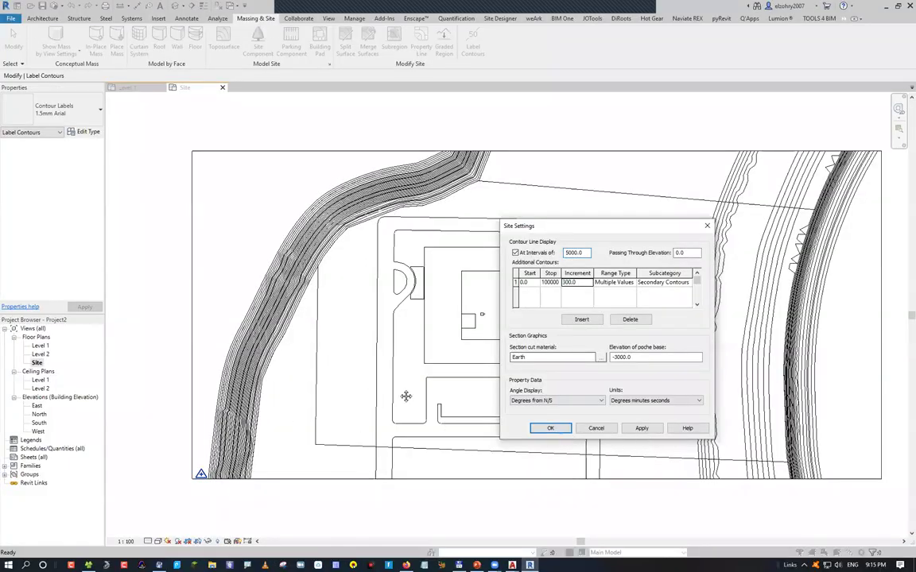
pyautogui.press('Return')
pyautogui.scroll(5, 398, 291)
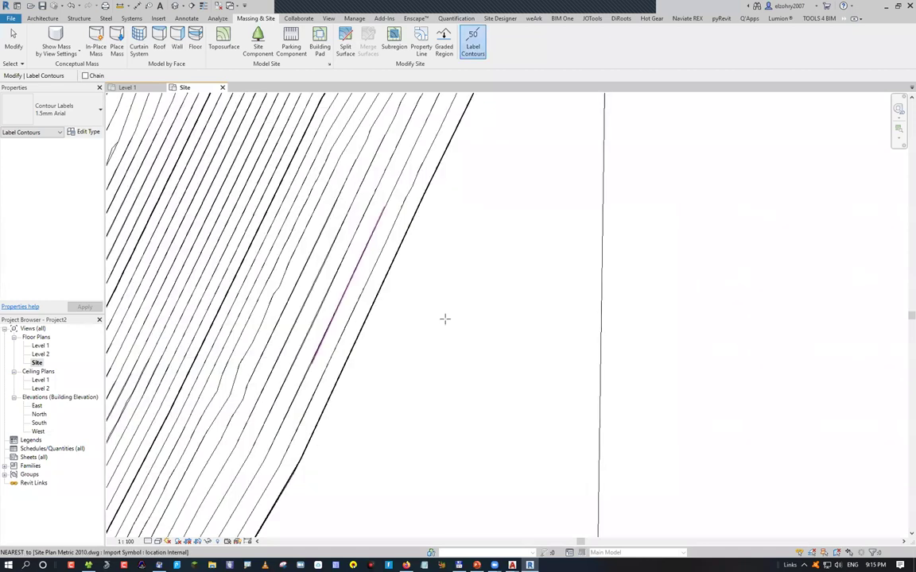
# Draw a new label line so contours are labelled every 300 from 0 to 6000
pyautogui.scroll(-3, 350, 265)
pyautogui.click(305, 235)
pyautogui.scroll(3, 362, 273)
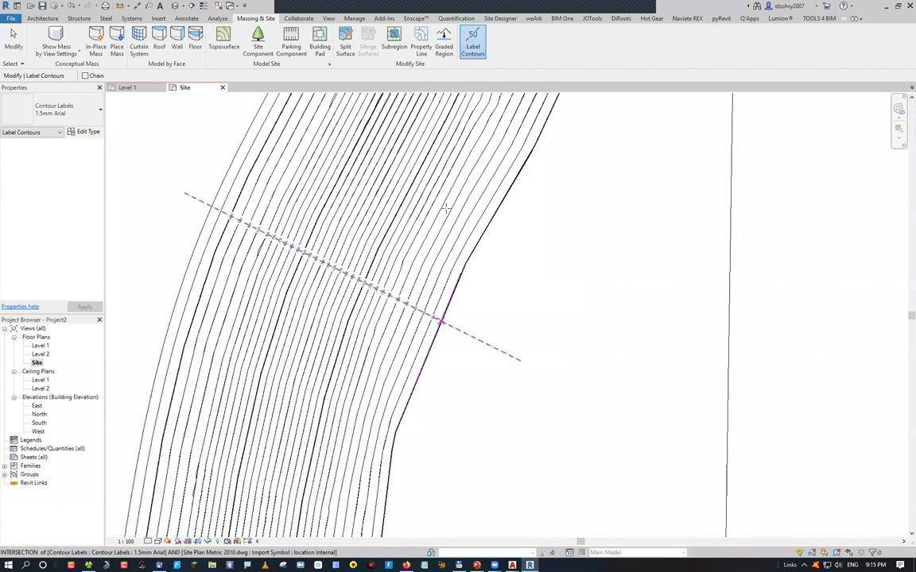
pyautogui.click(440, 317)
pyautogui.scroll(3, 369, 276)
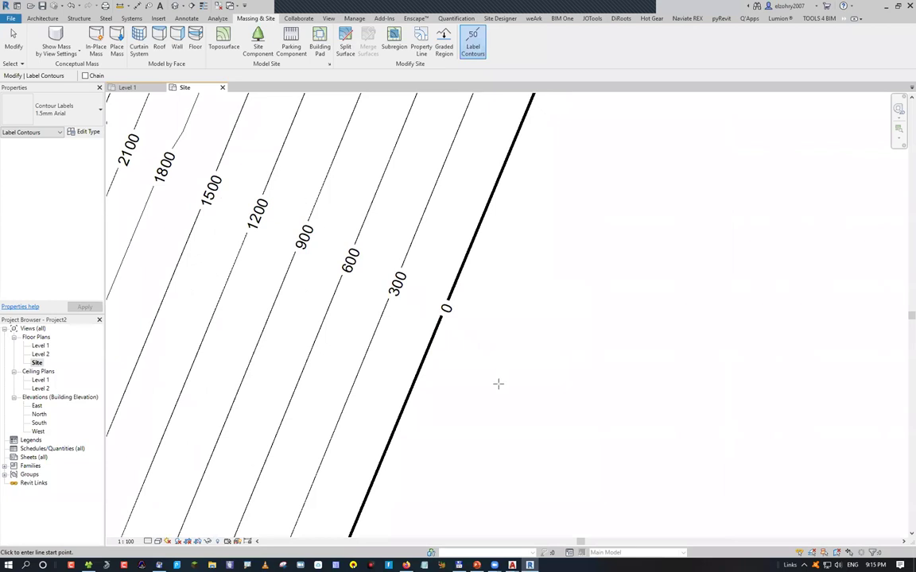
pyautogui.scroll(-3, 211, 273)
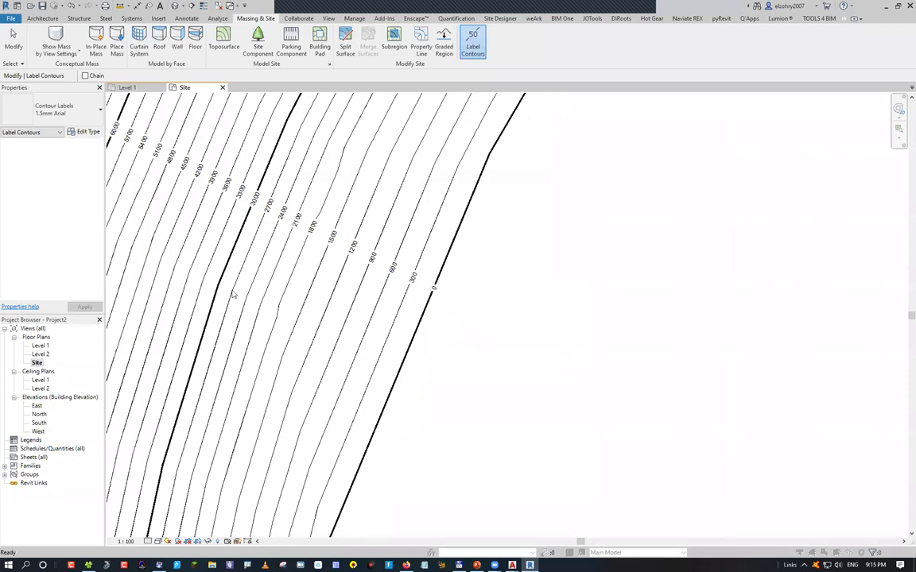
# Override the Primary Contours line colour to Magenta in the Site view's Visibility/Graphics
pyautogui.press('v')
pyautogui.press('v')
pyautogui.press('t')
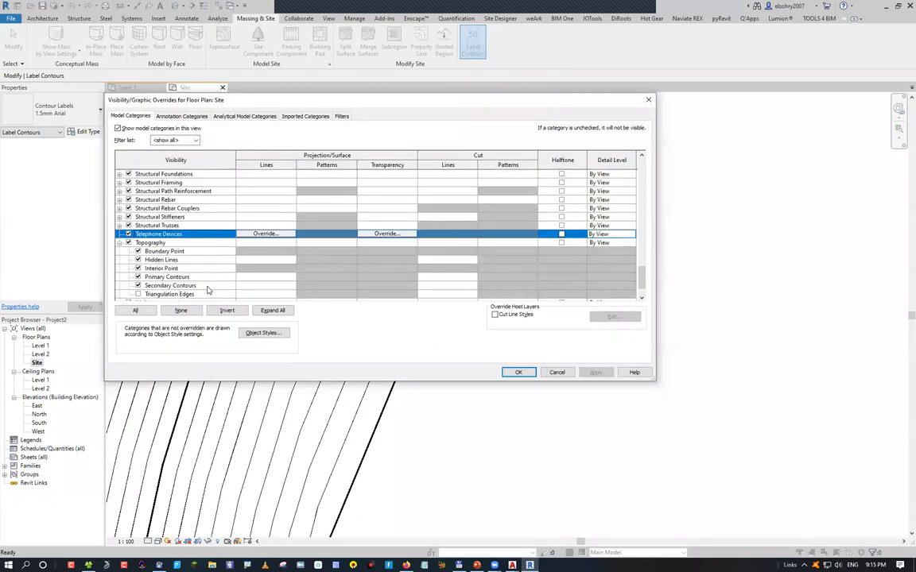
pyautogui.click(255, 274)
pyautogui.click(265, 268)
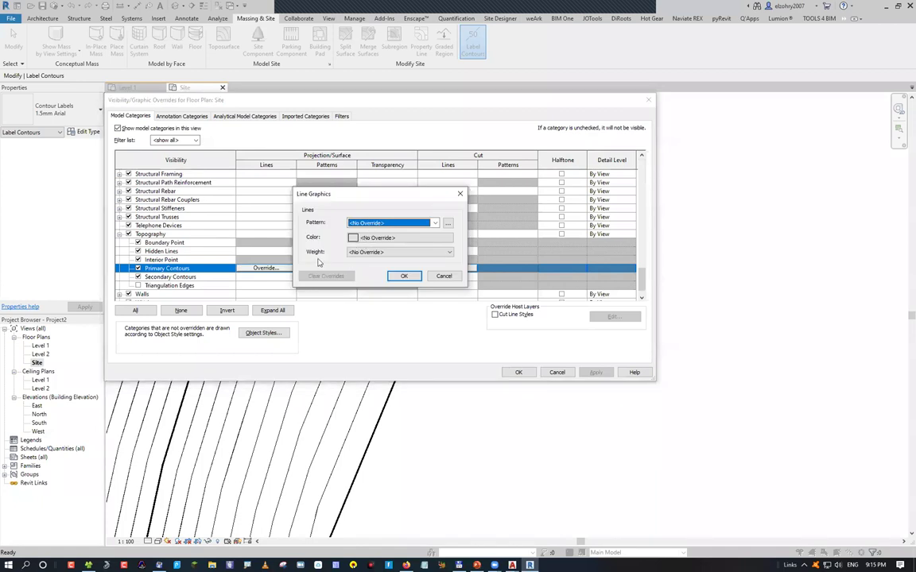
pyautogui.click(362, 237)
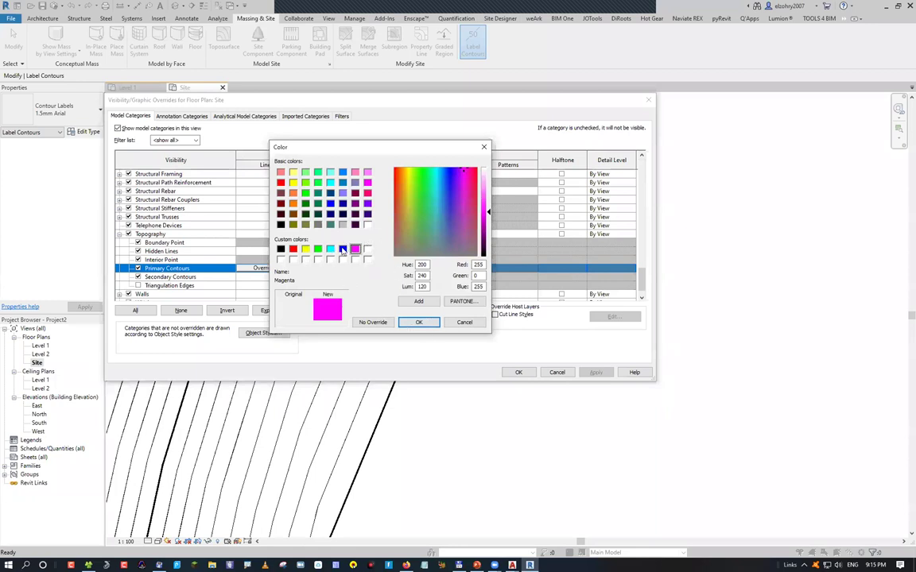
pyautogui.click(419, 322)
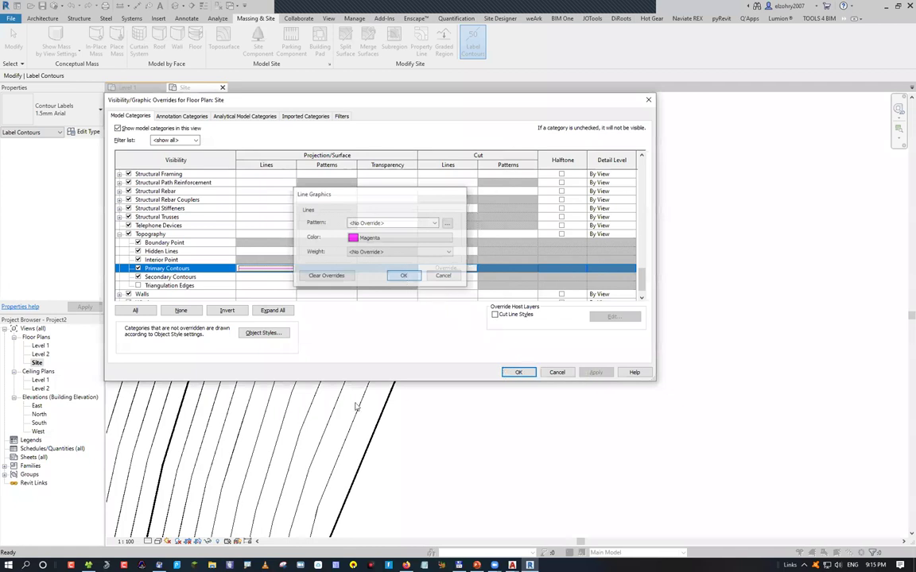
pyautogui.click(359, 277)
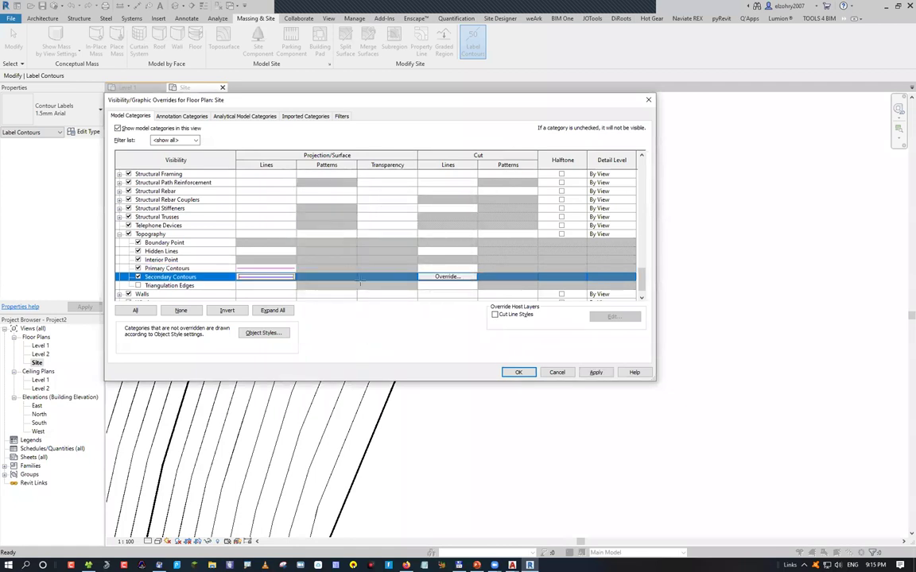
pyautogui.press('Return')
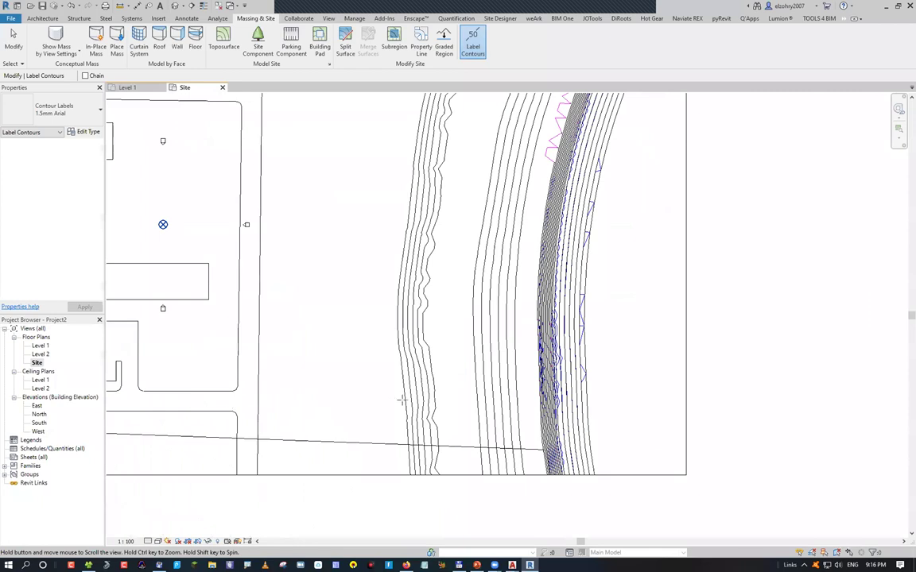
# Draw a last label line across the right-hand contours, end Label Contours, and zoom in on the labels
pyautogui.moveTo(388, 409); pyautogui.dragTo(229, 402, button='middle')
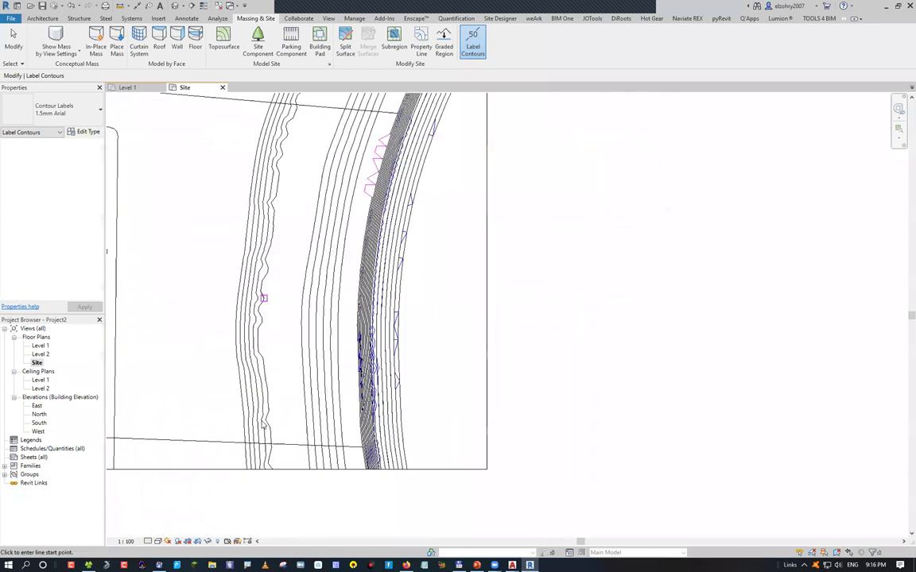
pyautogui.click(198, 407)
pyautogui.click(510, 396)
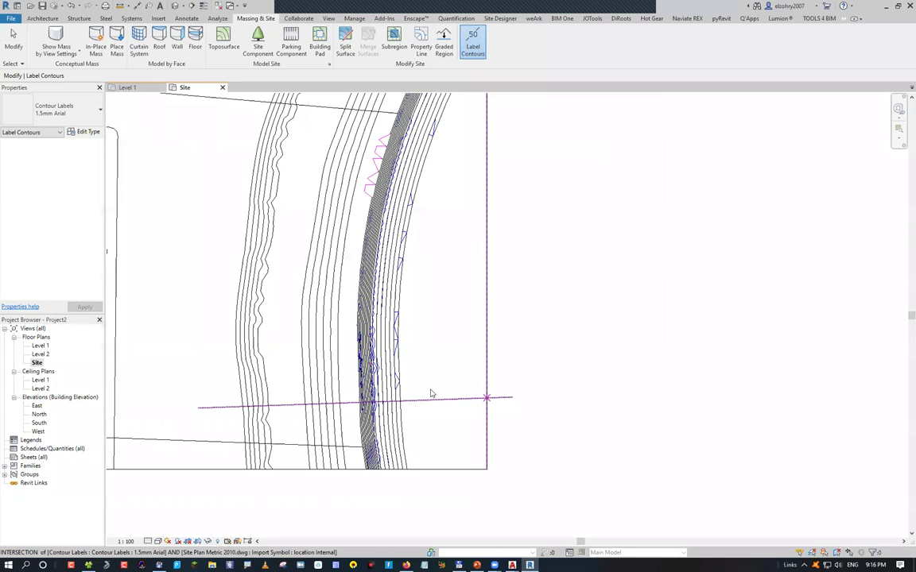
pyautogui.scroll(3, 430, 393)
pyautogui.press('Escape')
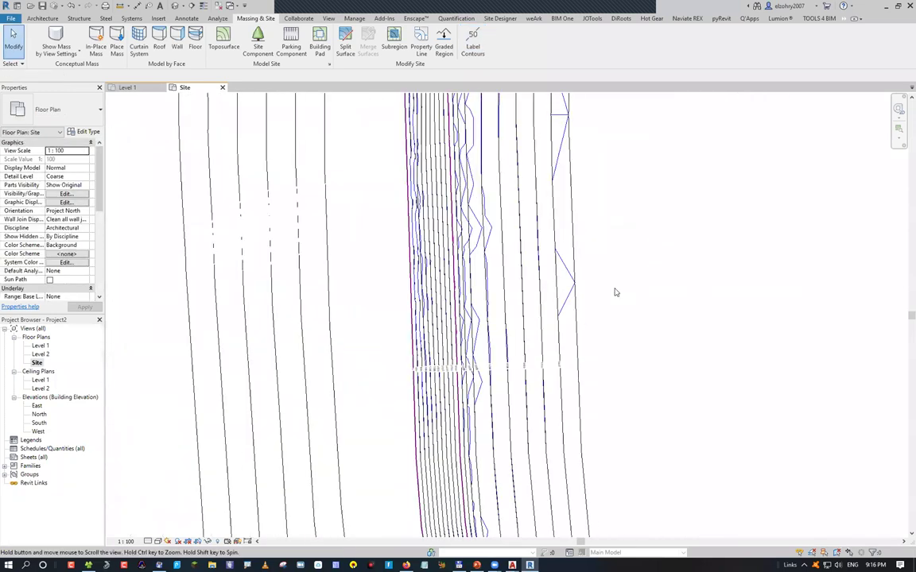
pyautogui.scroll(5, 437, 386)
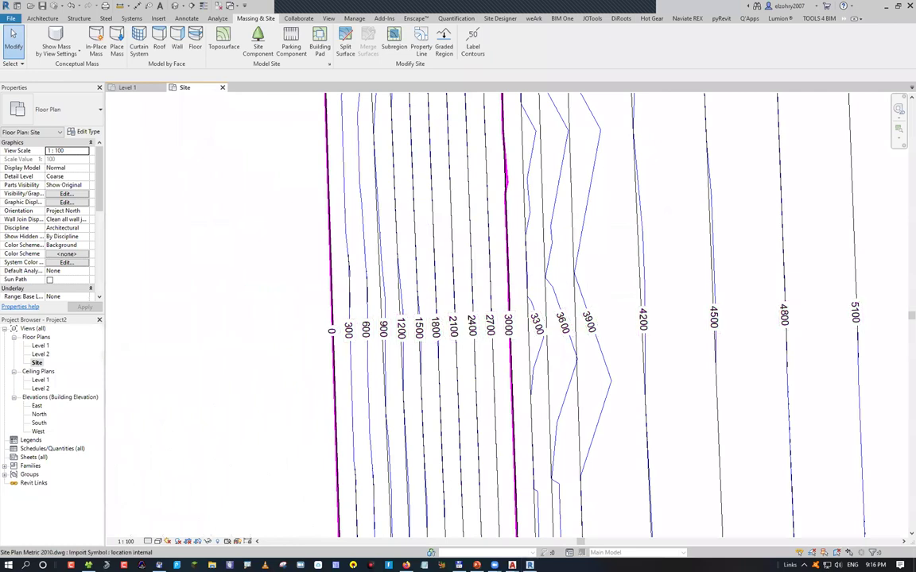
pyautogui.moveTo(512, 565)
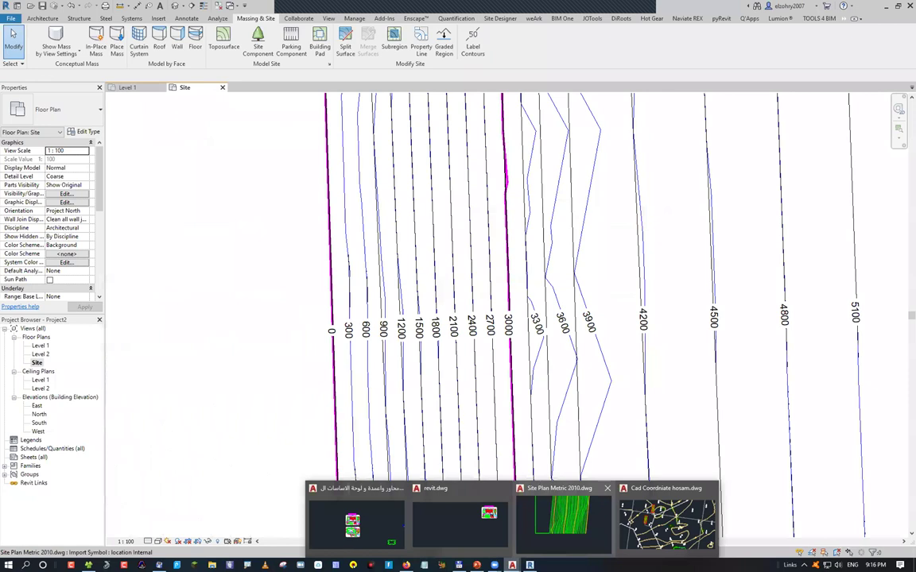
# Report a contour point's coordinates with ID in Site Plan Metric 2010, then return to Revit's Site Settings
pyautogui.click(561, 517)
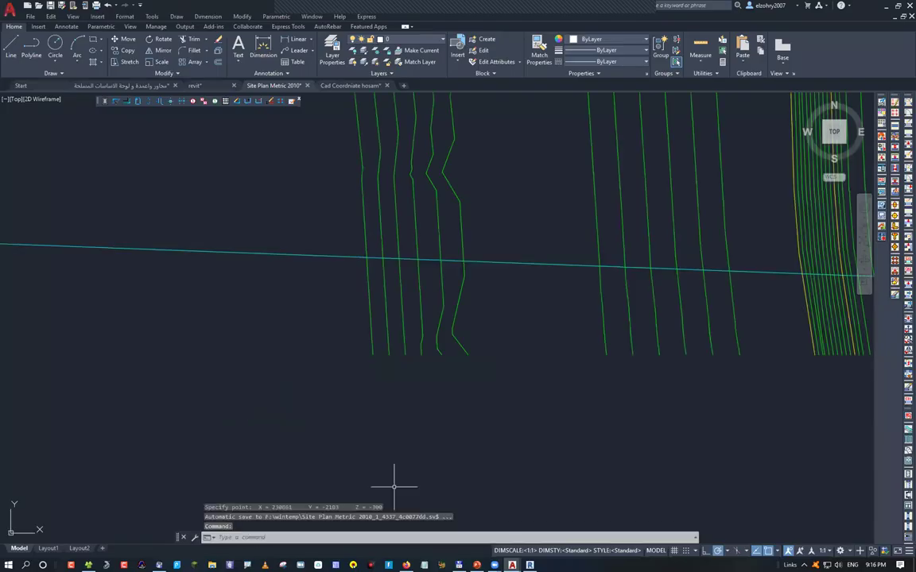
pyautogui.click(463, 355)
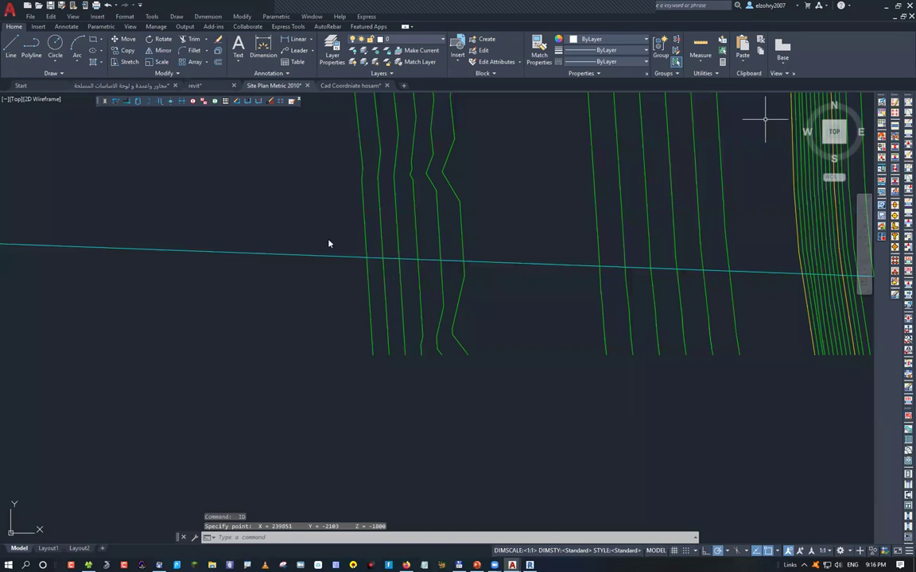
pyautogui.hotkey('alt', 'Tab')
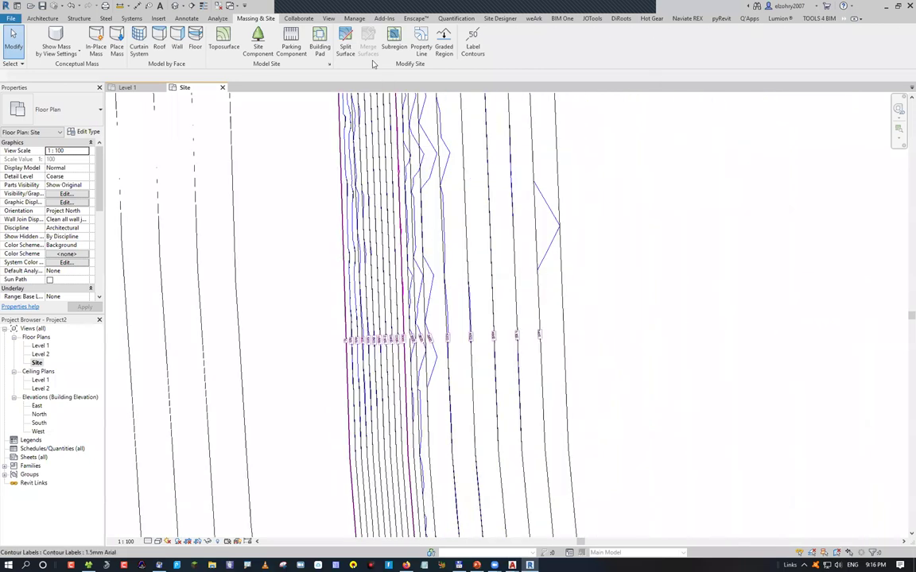
pyautogui.hotkey('alt', 'Tab')
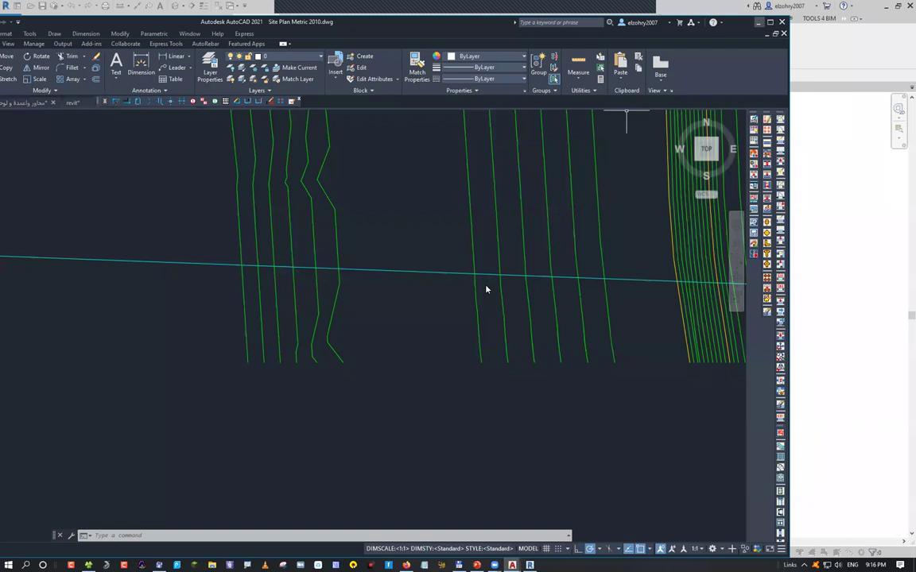
pyautogui.hotkey('alt', 'Tab')
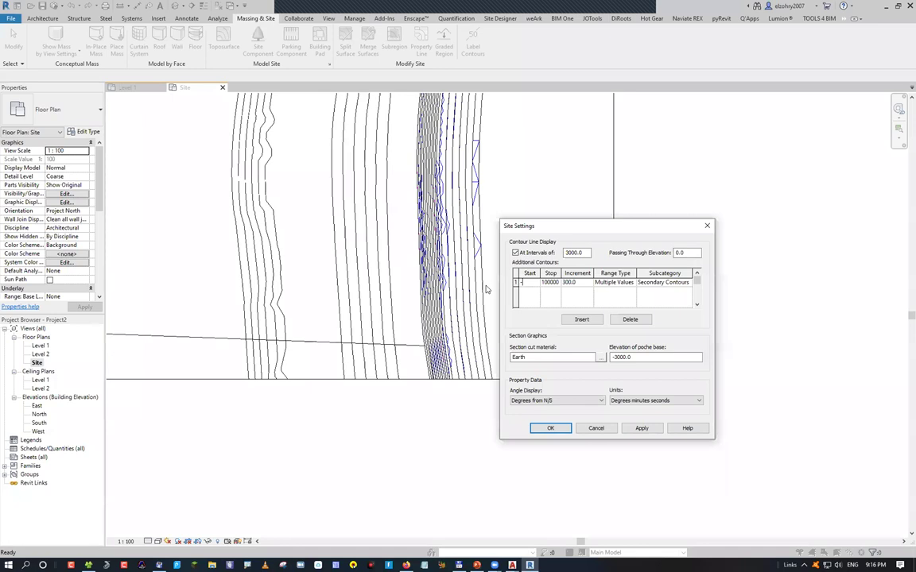
# Set the additional contours' start to -2500 and apply with OK
pyautogui.click(590, 291)
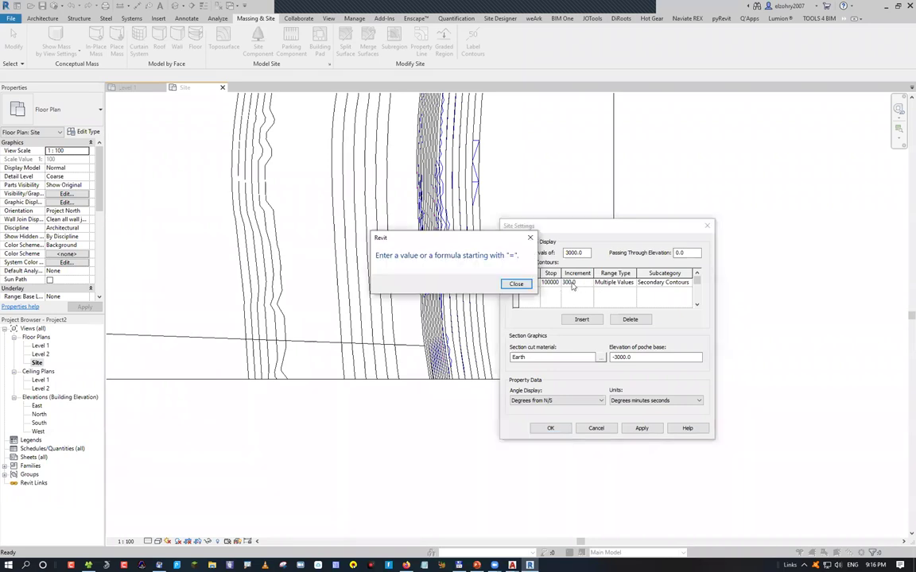
pyautogui.press('Return')
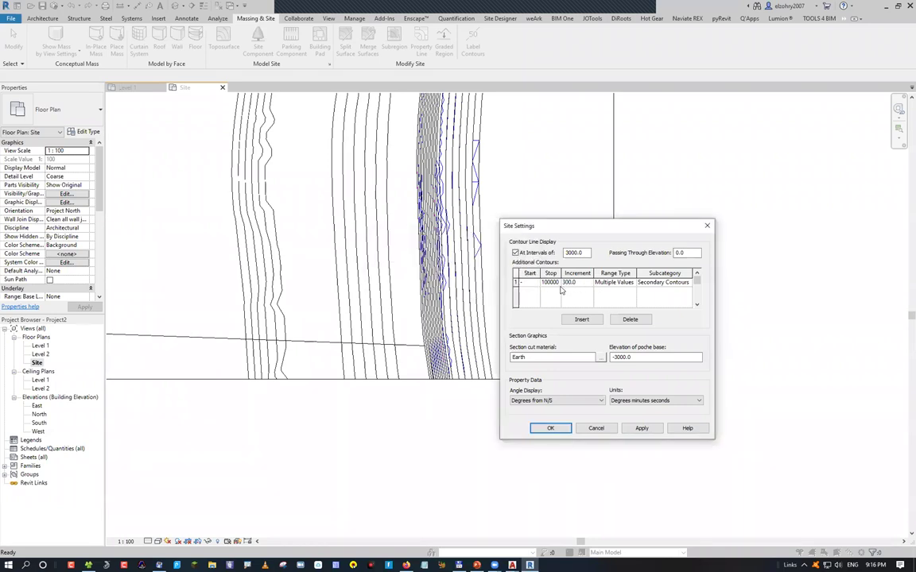
pyautogui.write('2500')
pyautogui.click(640, 428)
pyautogui.click(550, 429)
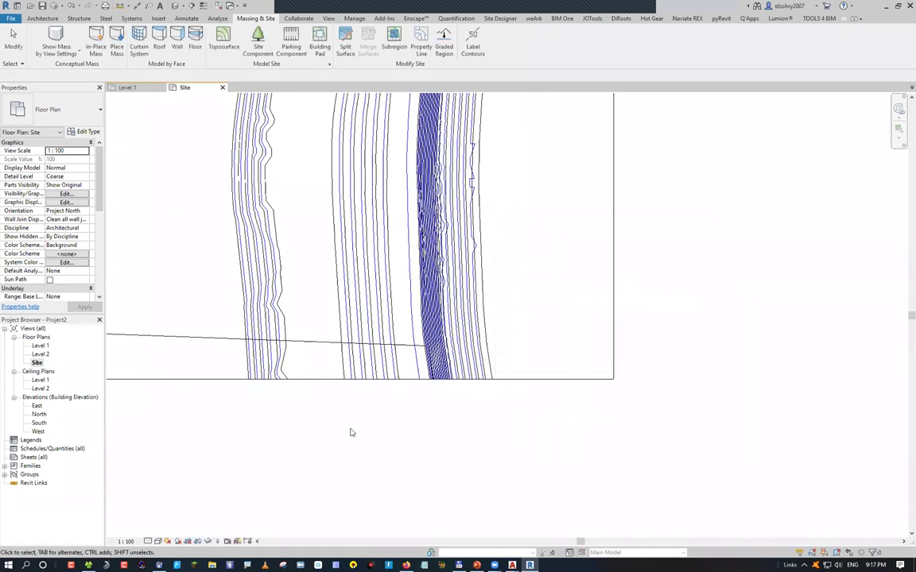
# Pan and zoom around the site plan to inspect the regenerated contours
pyautogui.scroll(4, 365, 327)
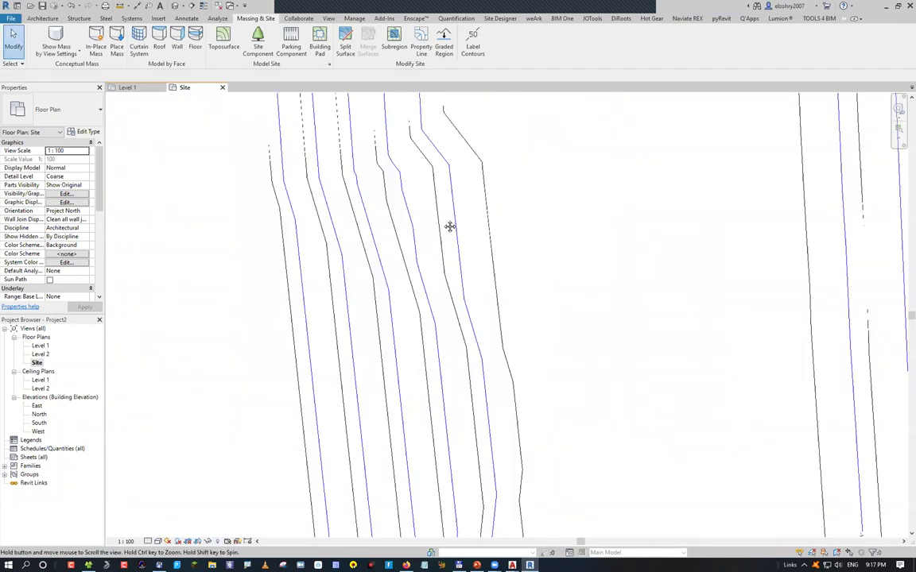
pyautogui.scroll(-2, 389, 282)
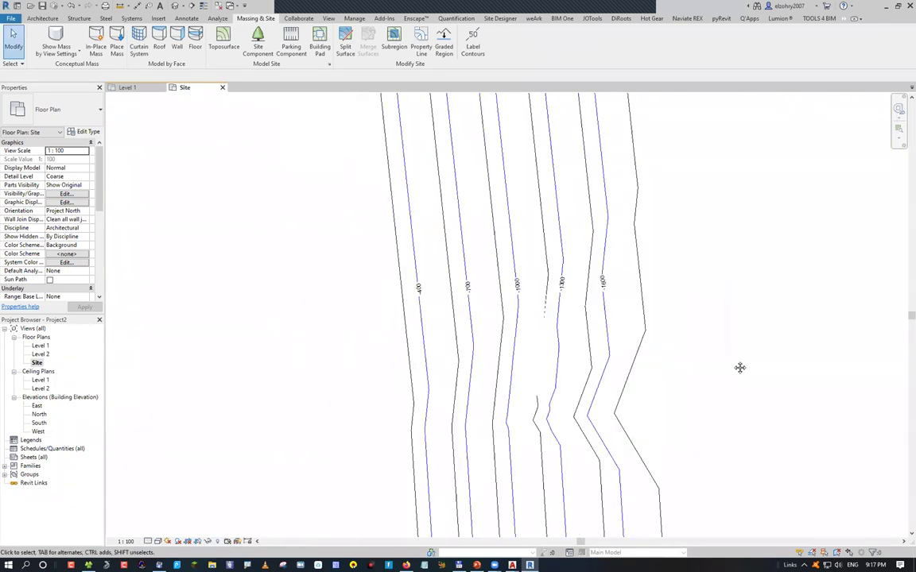
pyautogui.moveTo(742, 368); pyautogui.dragTo(424, 391, button='middle')
pyautogui.scroll(-2, 511, 395)
pyautogui.moveTo(526, 454); pyautogui.dragTo(823, 492, button='middle')
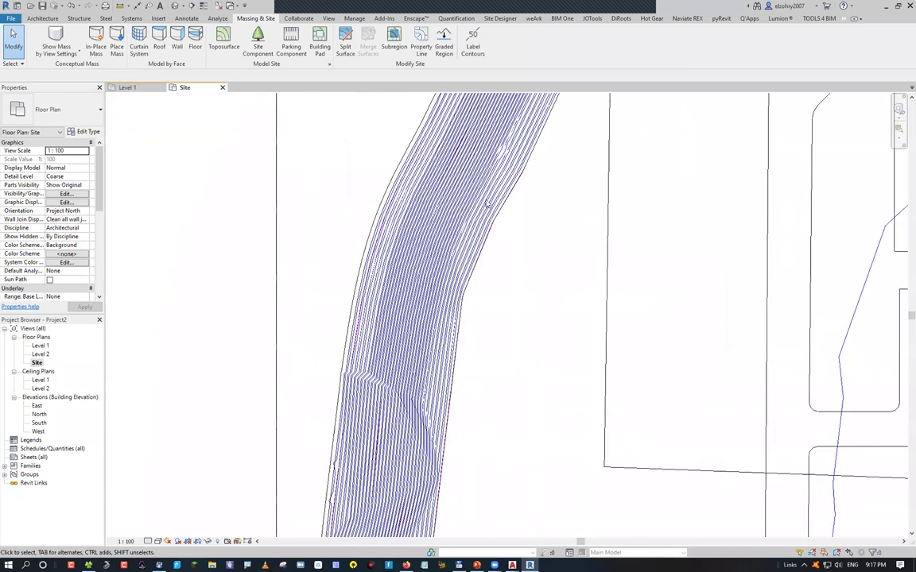
pyautogui.scroll(-1, 445, 342)
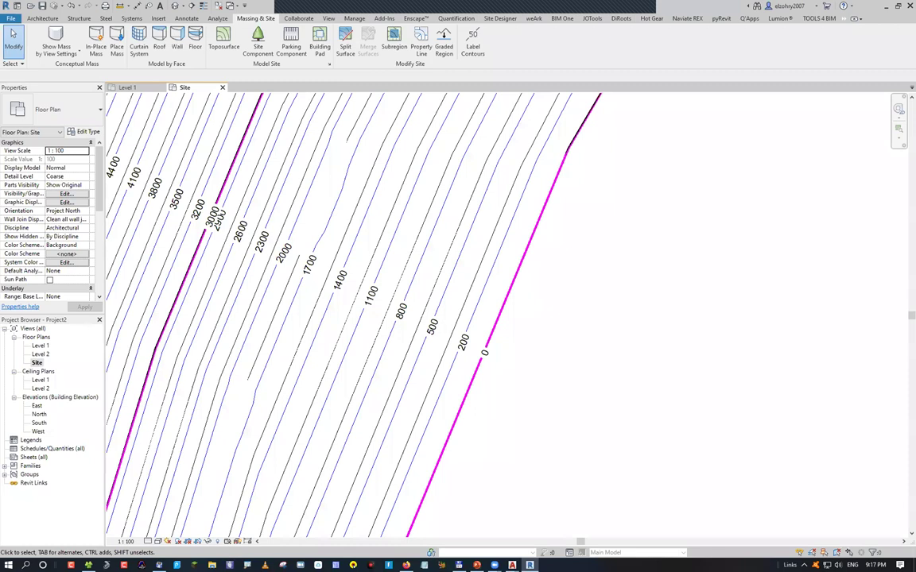
pyautogui.scroll(2, 503, 368)
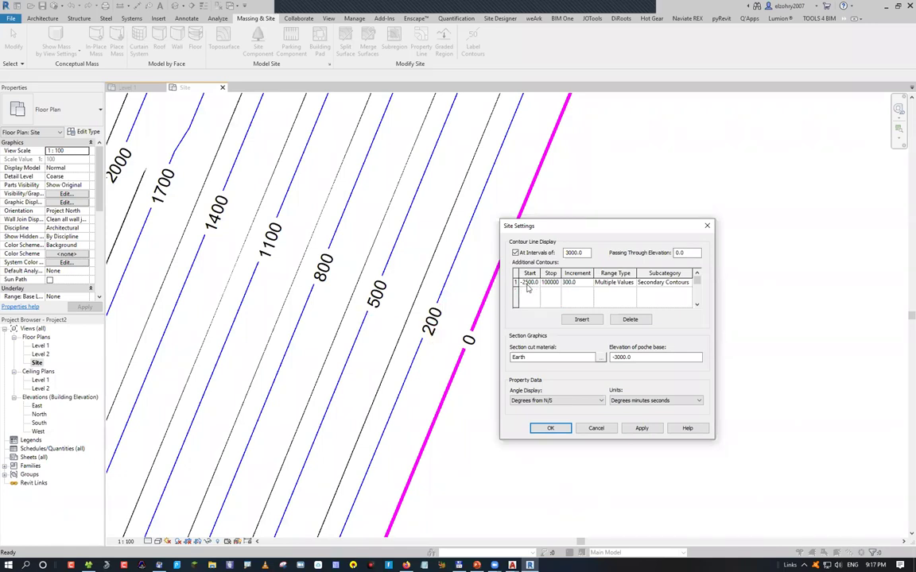
# Try a -3000 start and then 250 and 400 increments for the additional contours, applying each
pyautogui.press('BackSpace')
pyautogui.press('BackSpace')
pyautogui.write('30')
pyautogui.hotkey('alt', 'a')
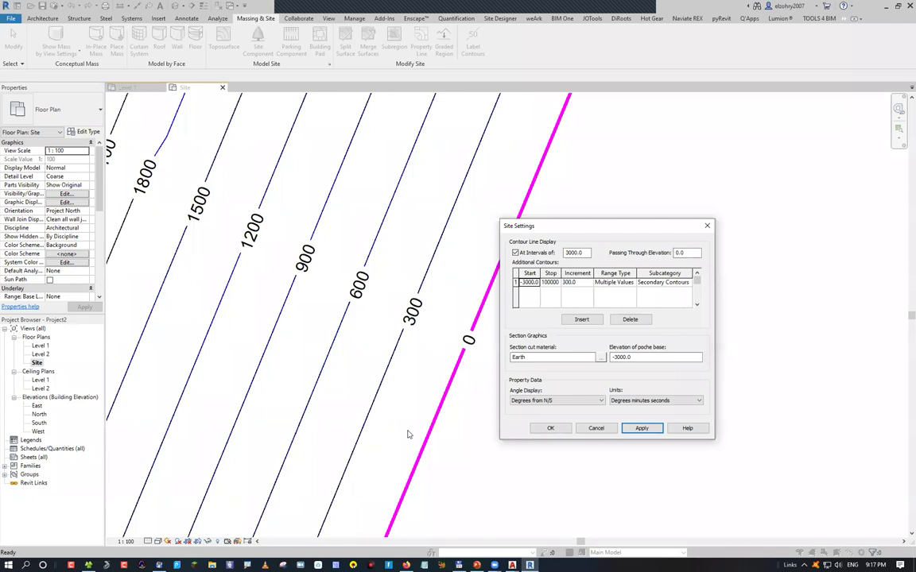
pyautogui.click(580, 282)
pyautogui.write('250')
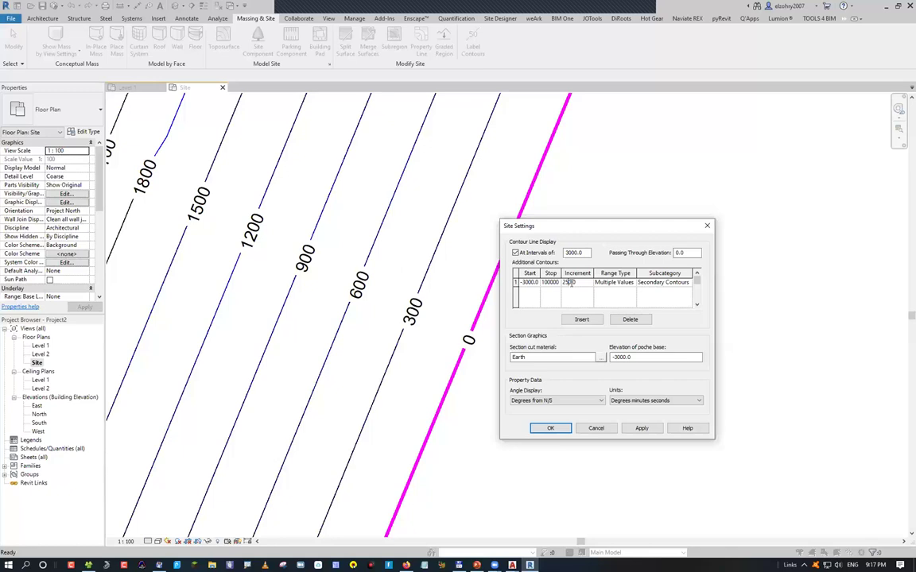
pyautogui.click(569, 283)
pyautogui.write('400')
pyautogui.write('-4000')
pyautogui.click(643, 428)
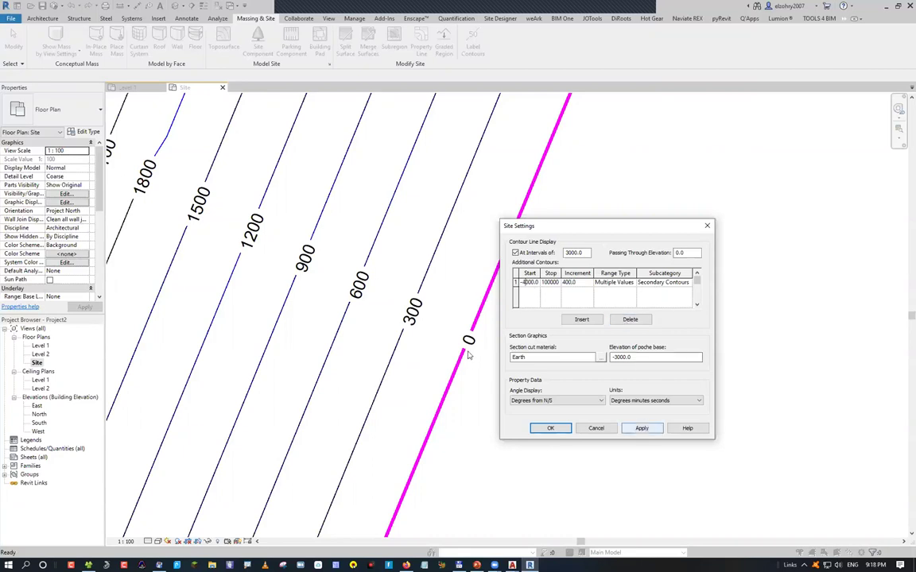
# Settle the additional contours on a 300 increment and -2100 start, apply, and confirm with OK
pyautogui.click(587, 291)
pyautogui.write('300.0')
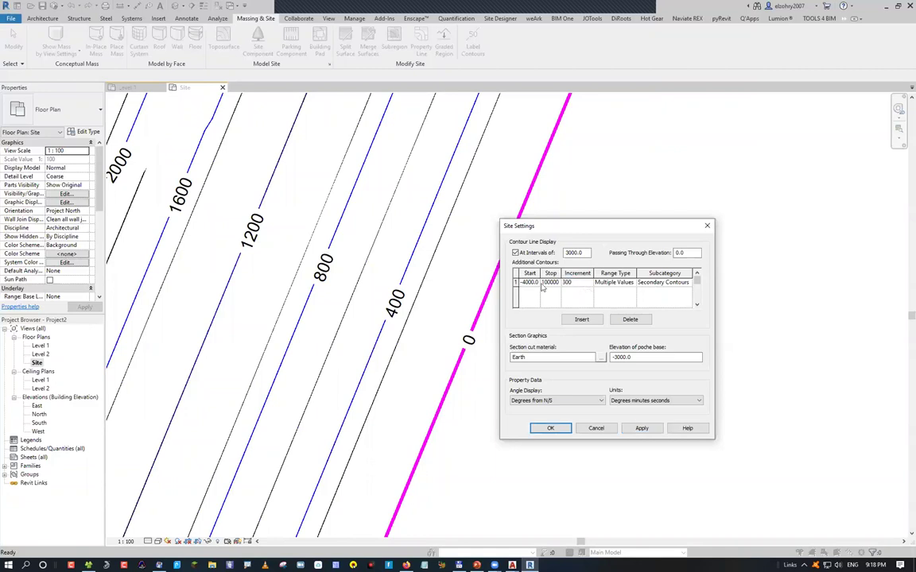
pyautogui.press('Return')
pyautogui.write('21')
pyautogui.click(641, 428)
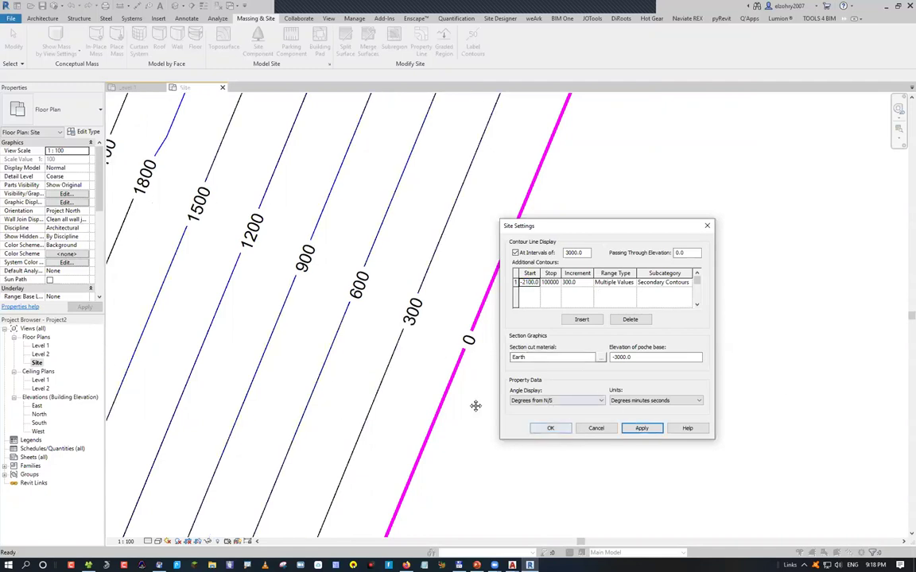
pyautogui.click(550, 428)
pyautogui.scroll(-4, 516, 381)
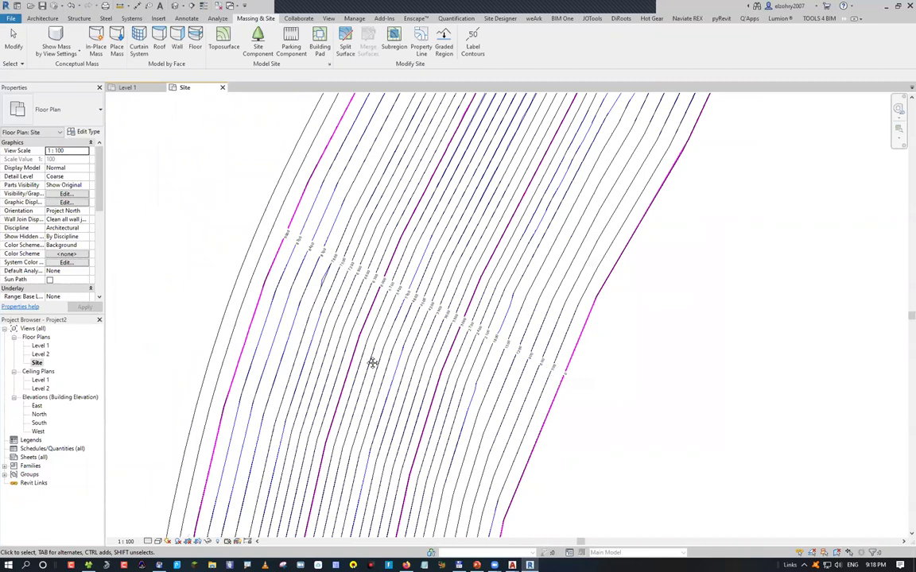
# Zoom to fit the whole site with ZF and open the Manage tab's Coordinates dropdown
pyautogui.scroll(-3, 372, 363)
pyautogui.scroll(2, 662, 302)
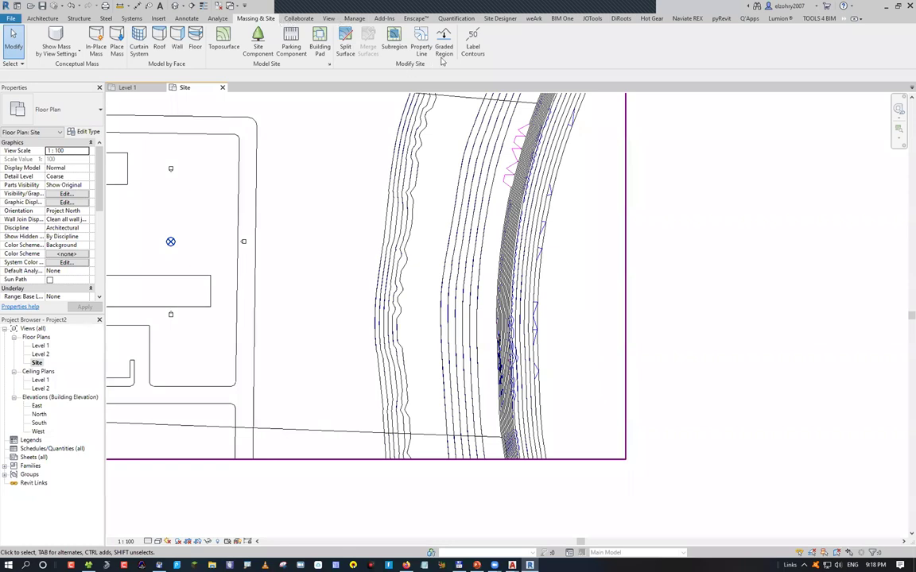
pyautogui.press('z')
pyautogui.press('f')
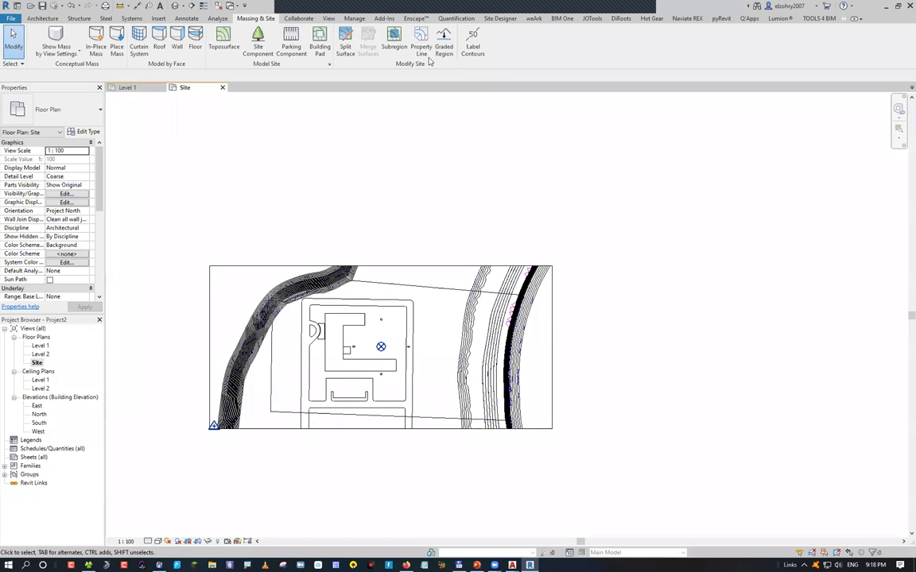
pyautogui.click(354, 18)
pyautogui.click(419, 42)
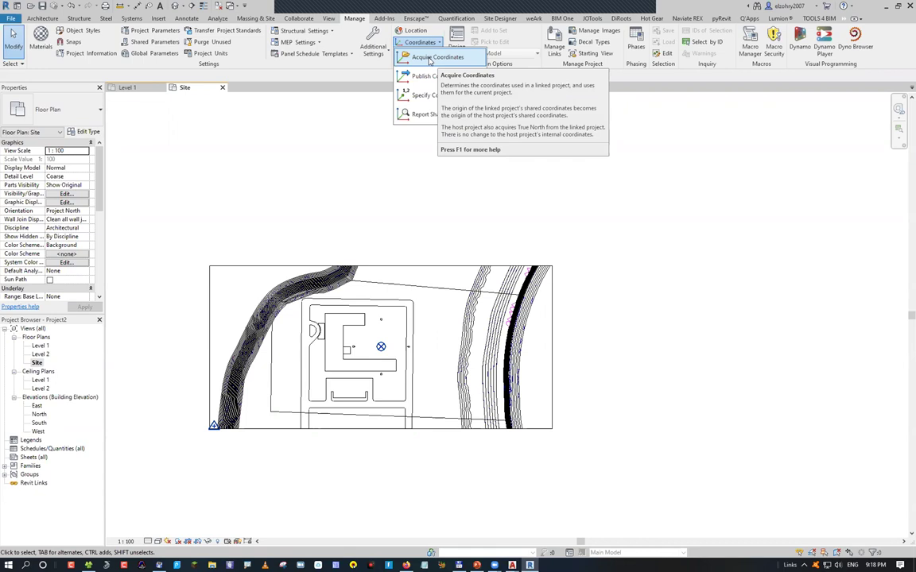
# In Link CAD, review the Positioning options, keep Auto - Center to Center, then cancel linking
pyautogui.click(159, 18)
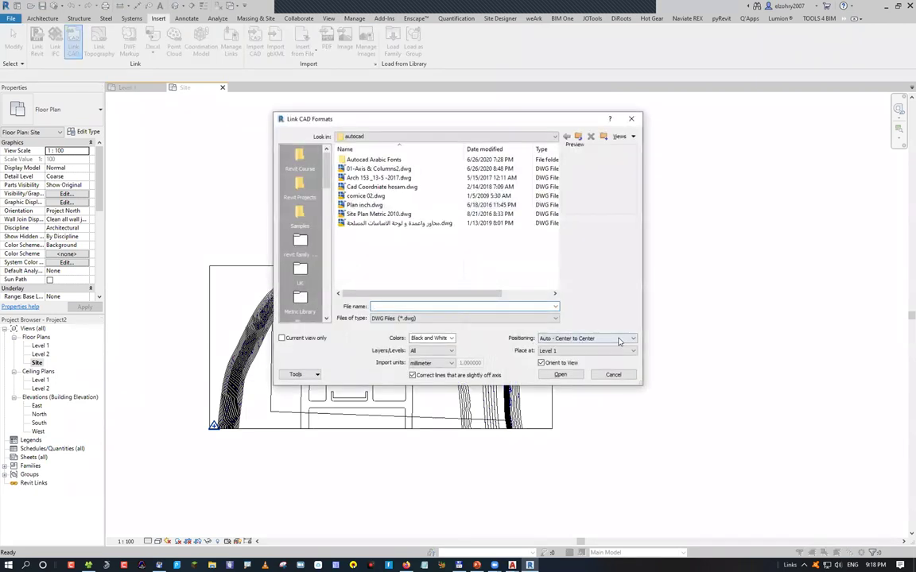
pyautogui.click(618, 340)
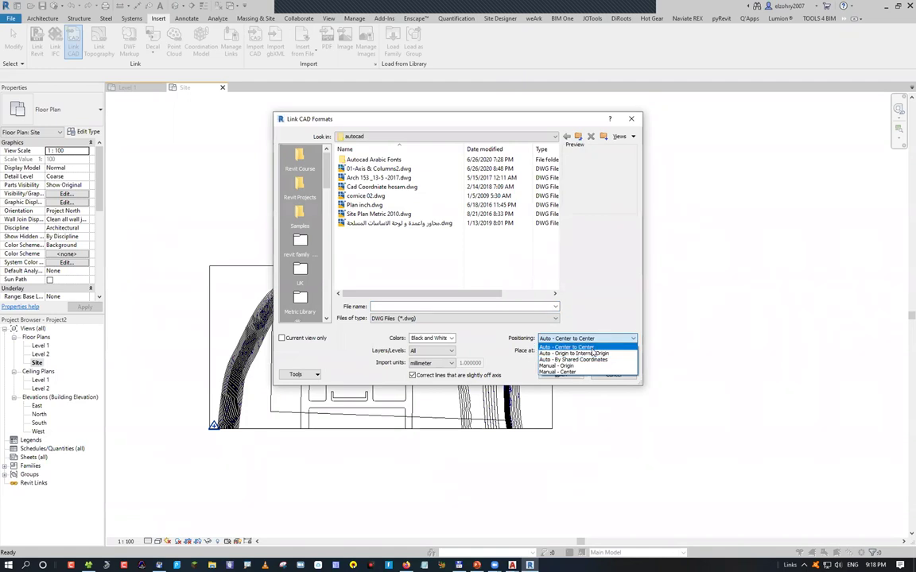
pyautogui.click(592, 348)
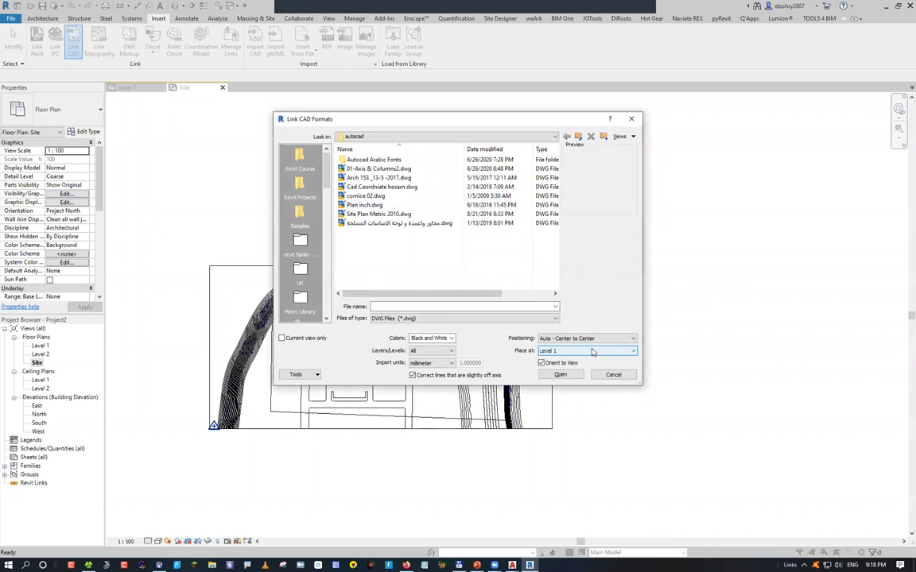
pyautogui.press('Escape')
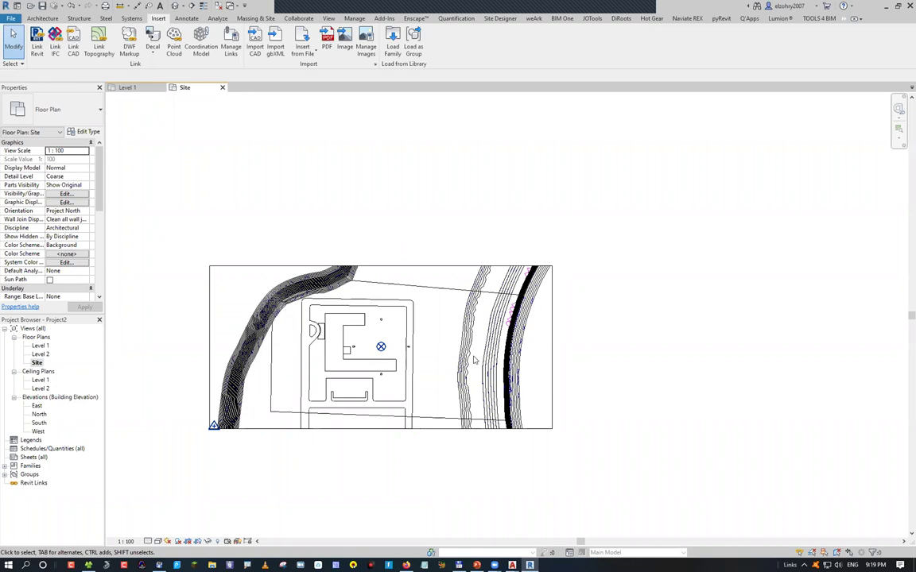
# Open Site Settings from the Massing & Site tab's Model Site panel and close it unchanged
pyautogui.scroll(-2, 344, 218)
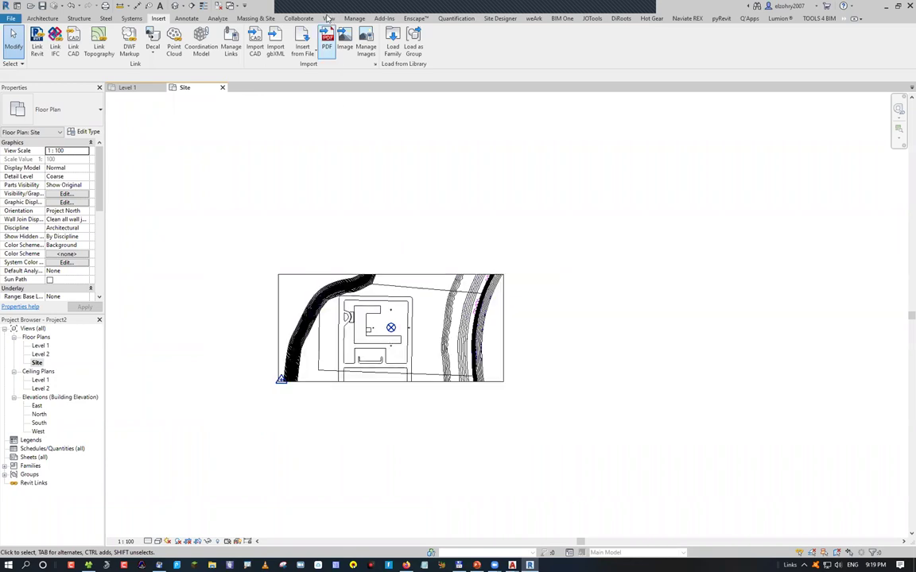
pyautogui.click(248, 17)
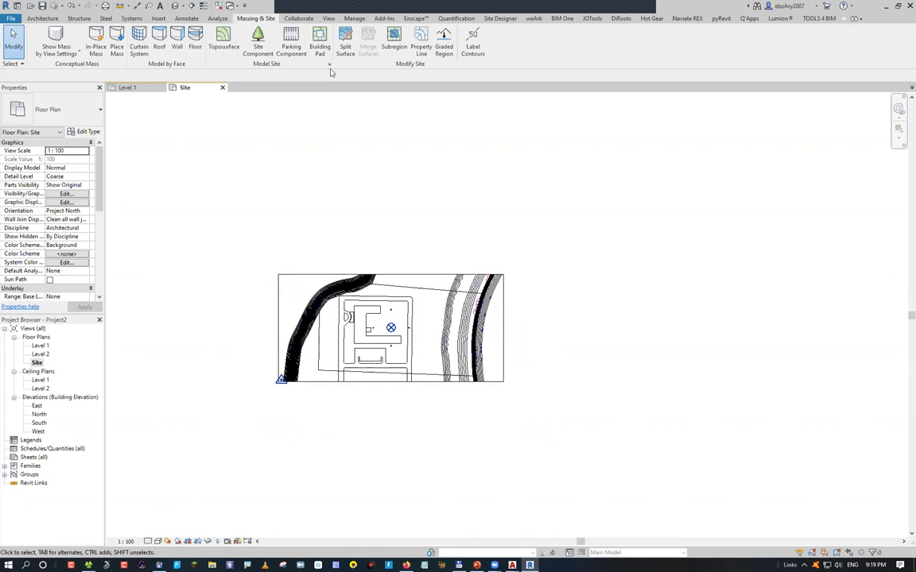
pyautogui.click(329, 65)
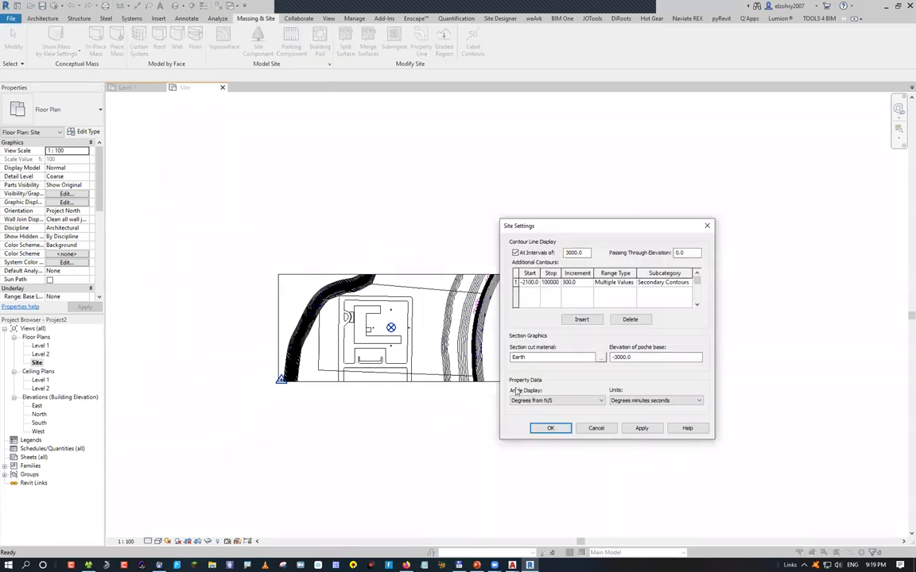
pyautogui.click(549, 427)
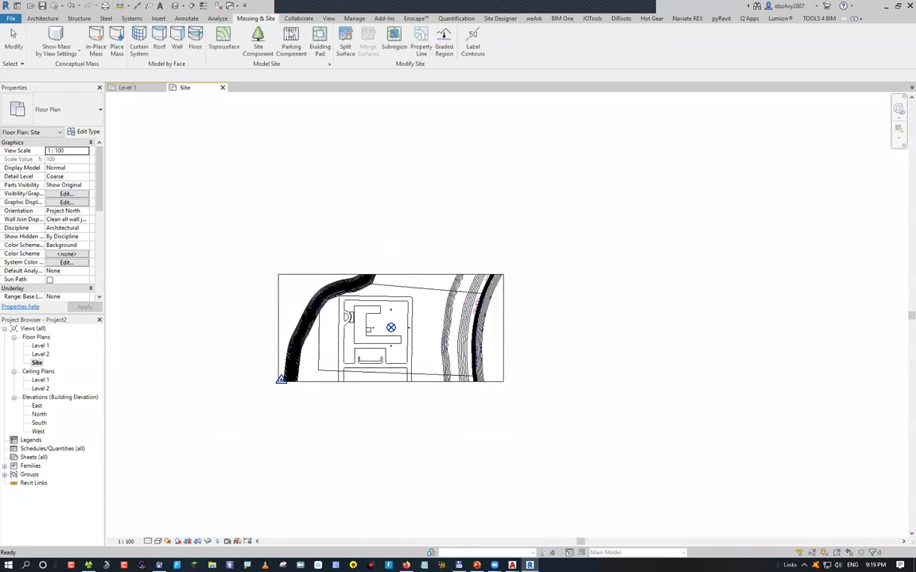
pyautogui.scroll(-2, 291, 36)
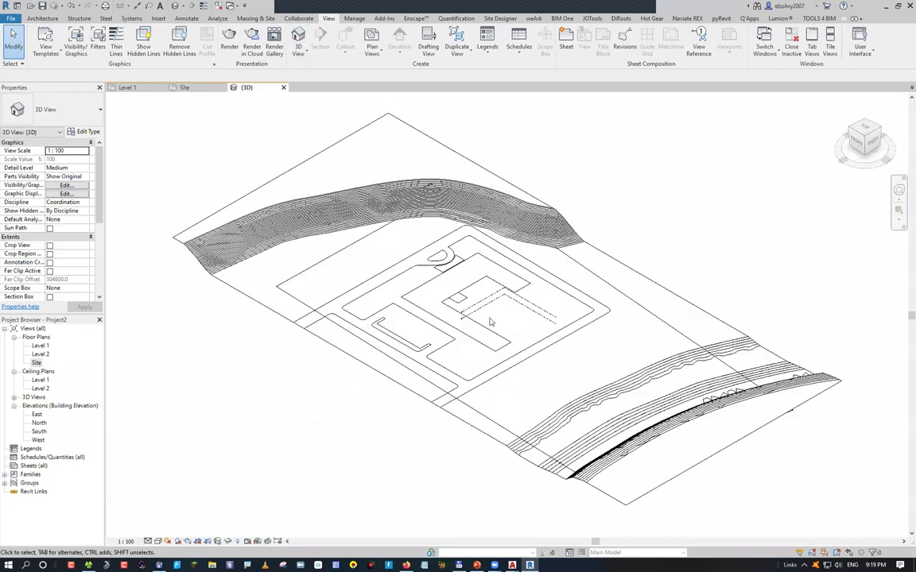
# Set the 3D view to Shaded, then draw a section line across the site on the Site plan
pyautogui.press('s')
pyautogui.press('d')
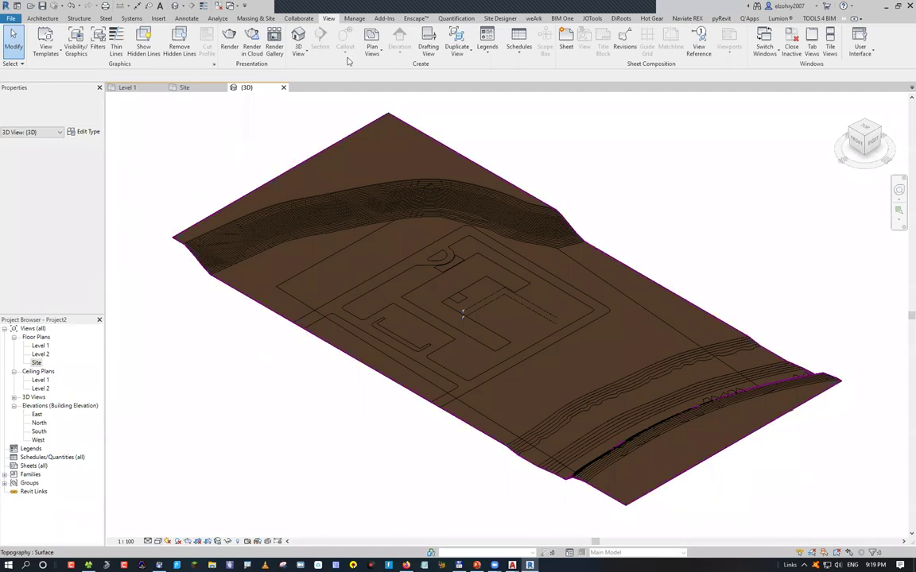
pyautogui.hotkey('ctrl', 'Tab')
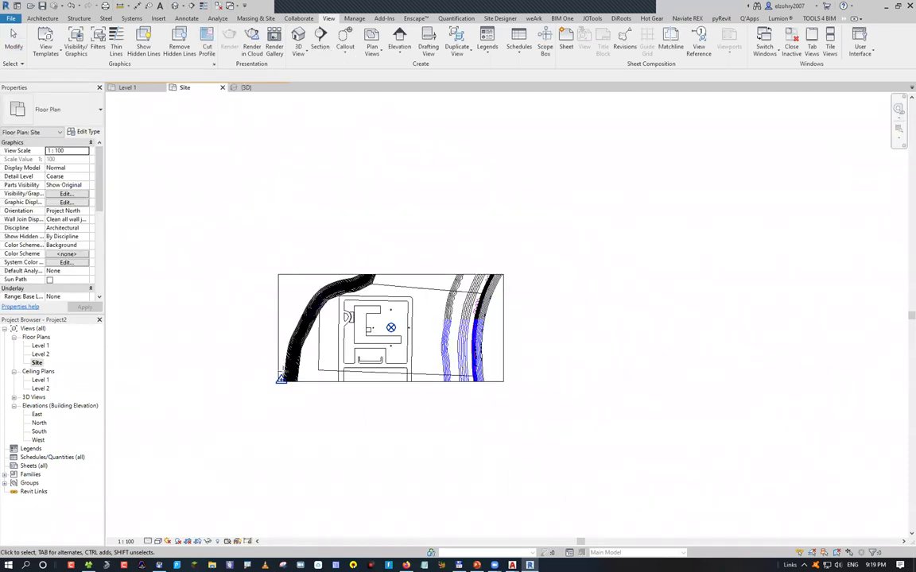
pyautogui.press('s')
pyautogui.press('e')
pyautogui.click(280, 373)
pyautogui.click(500, 373)
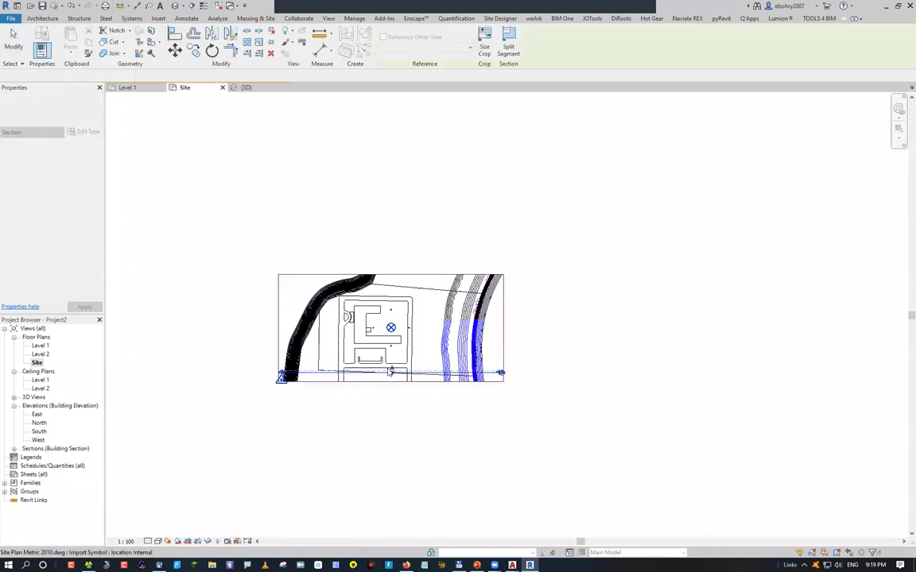
pyautogui.press('Escape')
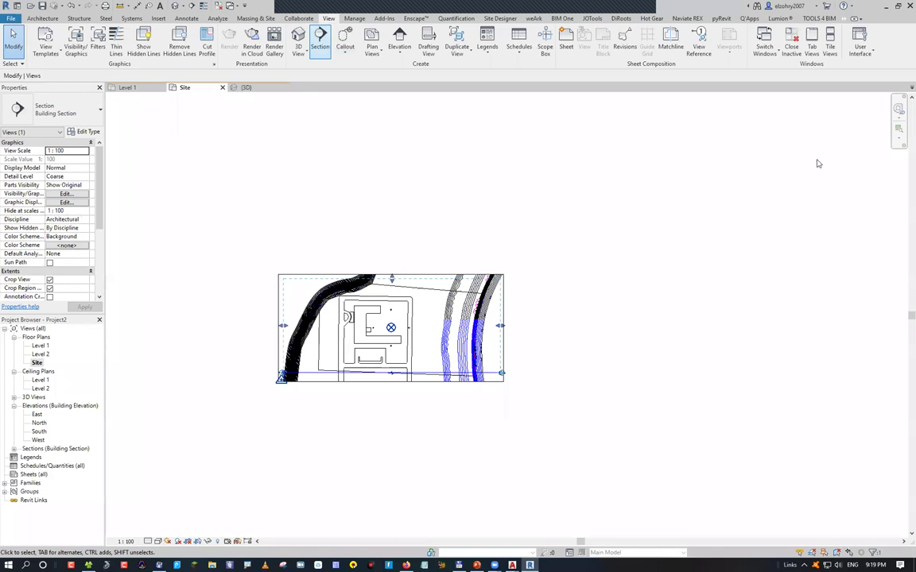
# Orient the 3D view to the new section, stretch the section box down, and frame the terrain block
pyautogui.press('3')
pyautogui.press('d')
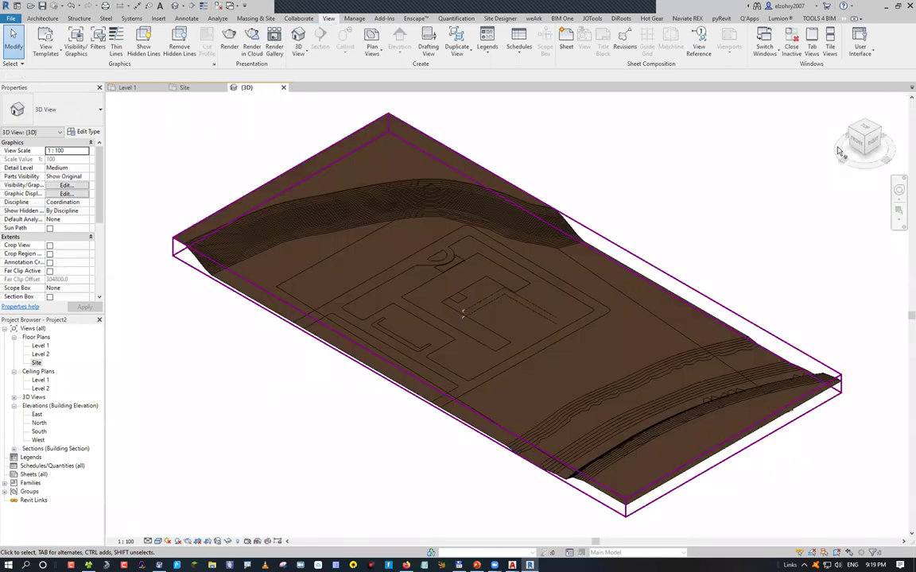
pyautogui.rightClick(838, 151)
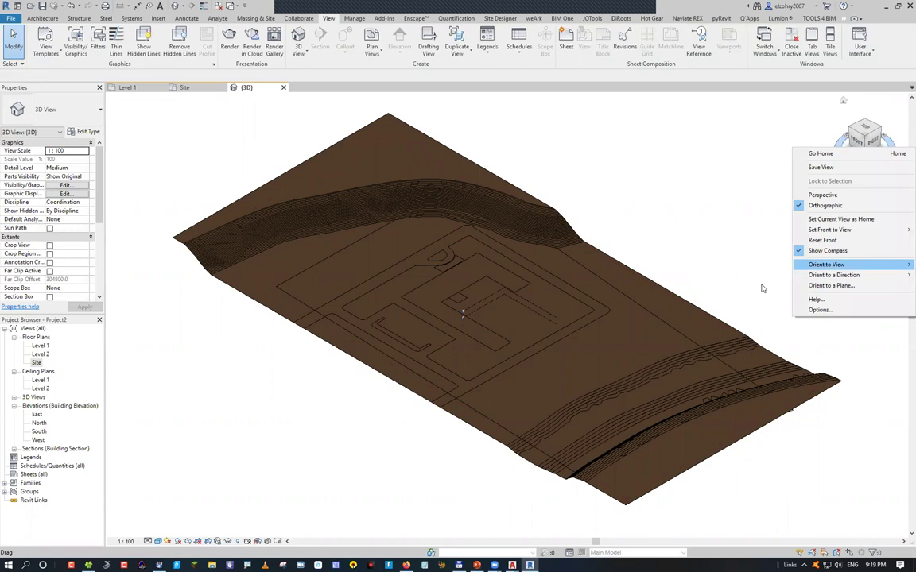
pyautogui.click(754, 255)
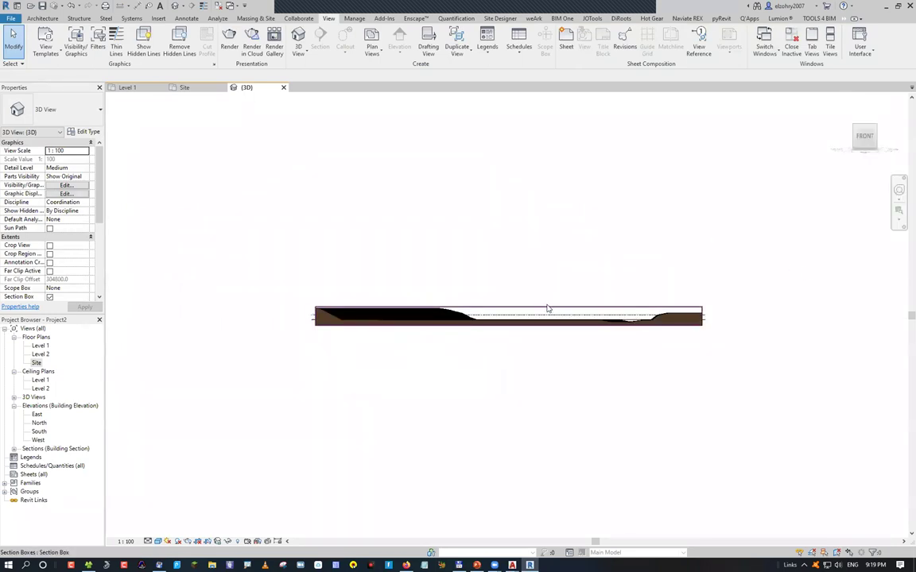
pyautogui.click(508, 329)
pyautogui.moveTo(508, 326); pyautogui.dragTo(508, 403)
pyautogui.keyDown('shift'); pyautogui.moveTo(584, 470); pyautogui.dragTo(370, 215, button='middle'); pyautogui.keyUp('shift')
pyautogui.click(278, 297)
pyautogui.keyDown('shift'); pyautogui.moveTo(278, 297); pyautogui.dragTo(409, 140, button='middle'); pyautogui.keyUp('shift')
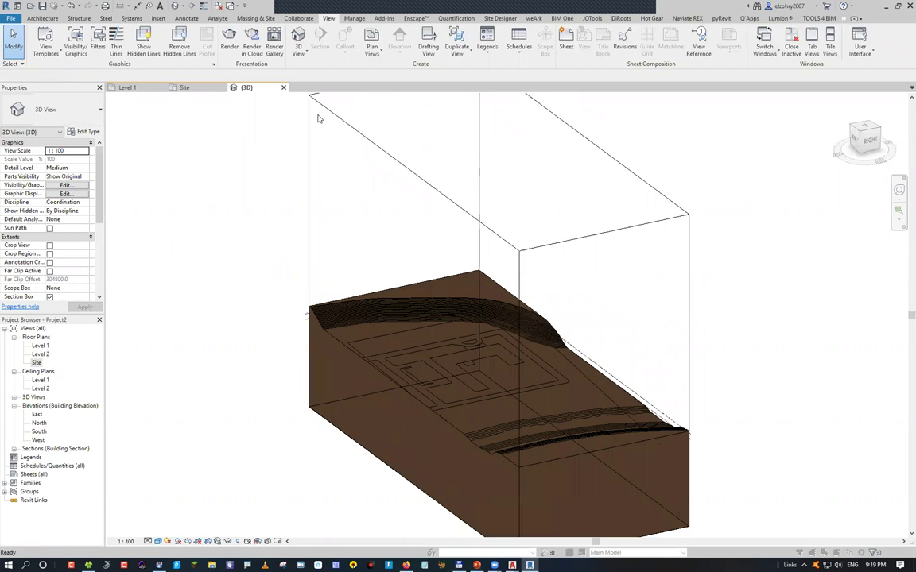
# Hide the imported Site Plan Metric 2010.dwg in the 3D view's Visibility/Graphics settings
pyautogui.press('v')
pyautogui.press('g')
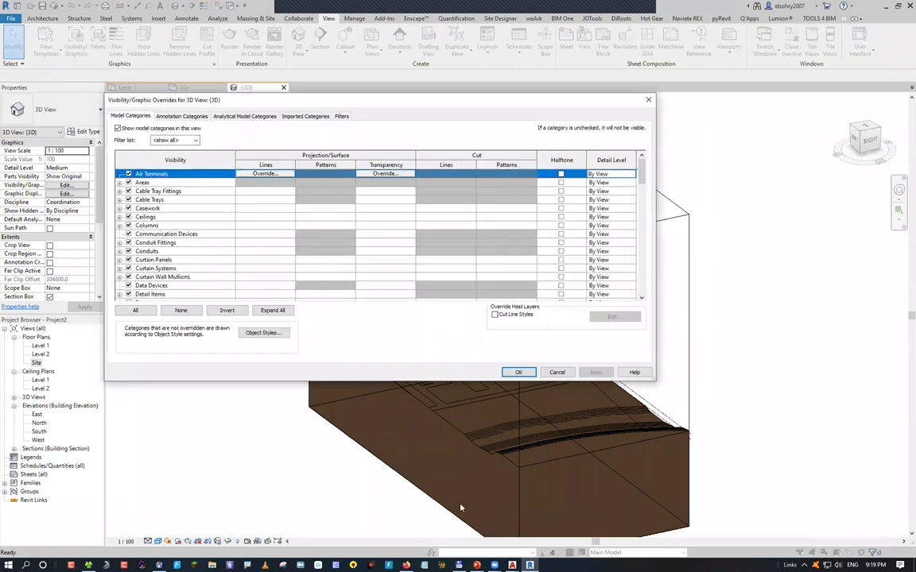
pyautogui.hotkey('ctrl', 'Tab')
pyautogui.hotkey('ctrl', 'Tab')
pyautogui.hotkey('ctrl', 'Tab')
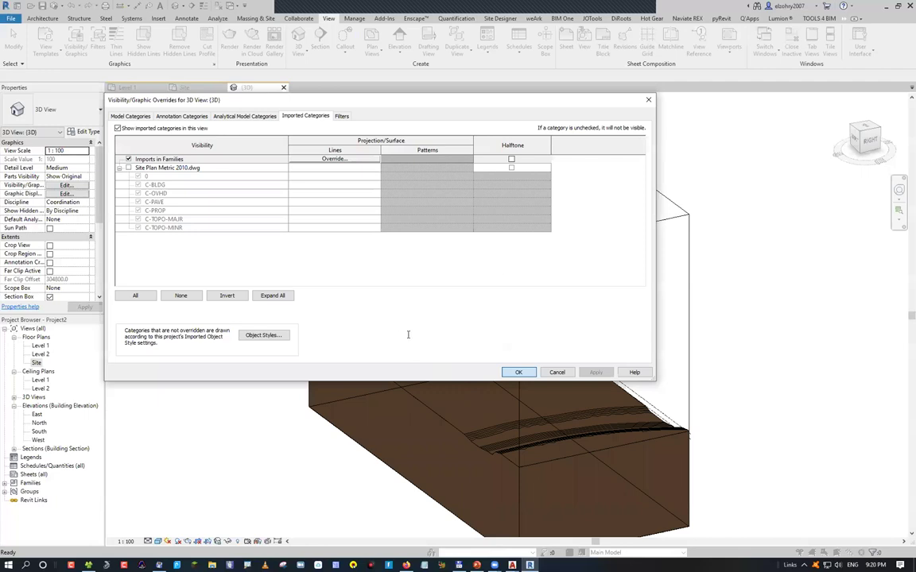
pyautogui.press('Return')
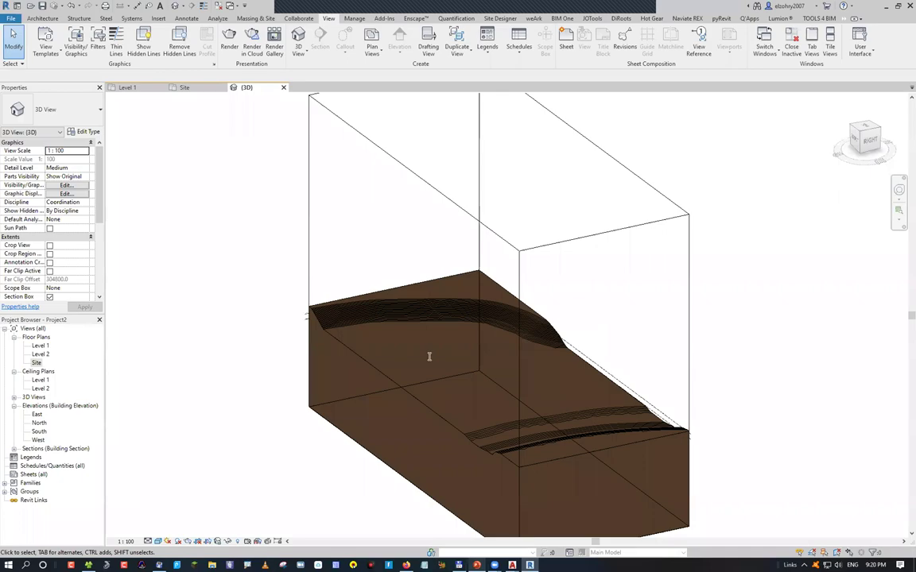
# Switch to PowerPoint and highlight the 'Exploding AutoCAD! Why? When' topic on the agenda slide
pyautogui.hotkey('alt', 'Tab')
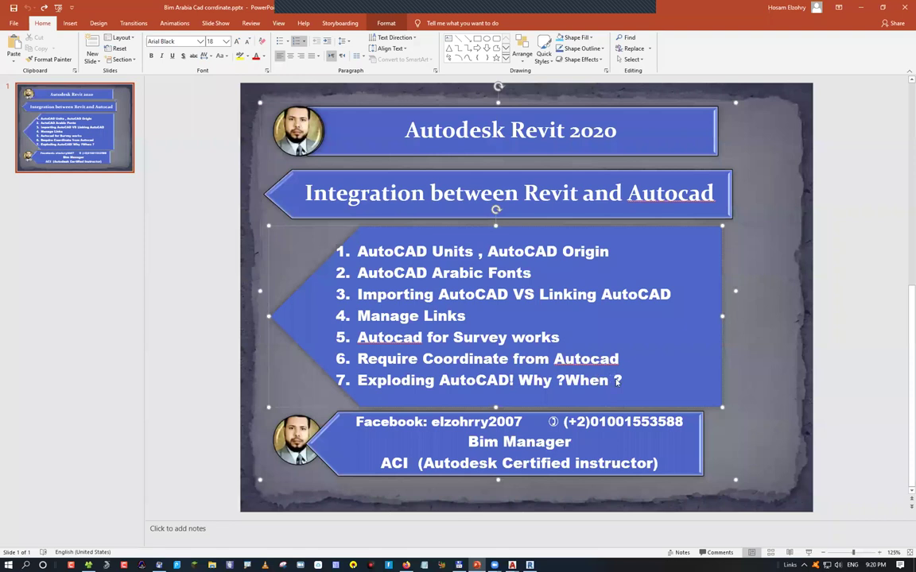
pyautogui.moveTo(617, 382); pyautogui.dragTo(357, 381)
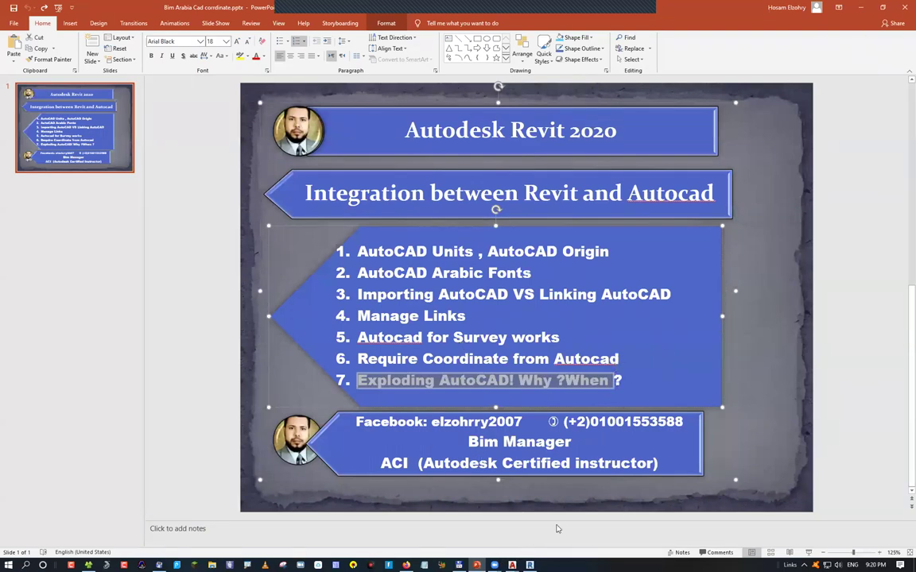
# Bring up the Cad Coordniate hosam survey drawing from the AutoCAD taskbar previews and zoom in
pyautogui.click(530, 565)
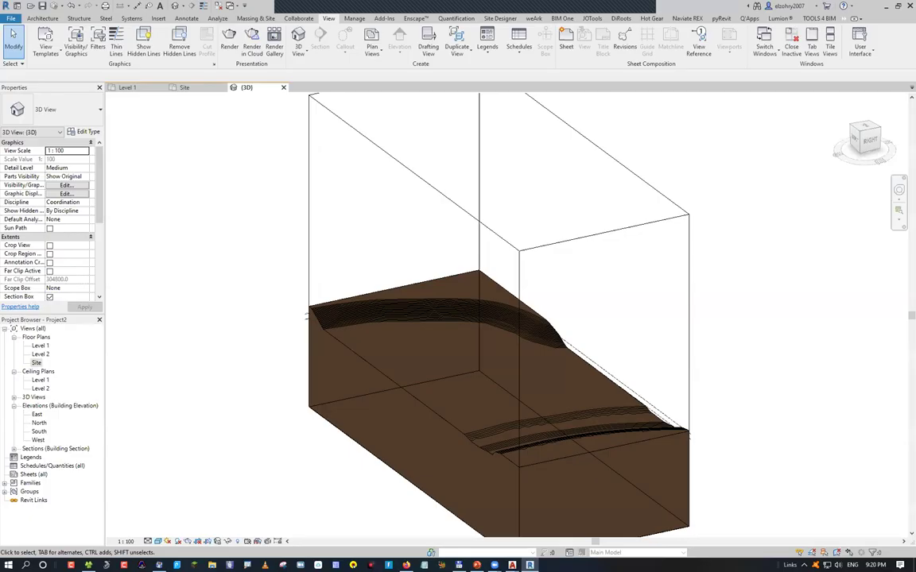
pyautogui.moveTo(512, 565)
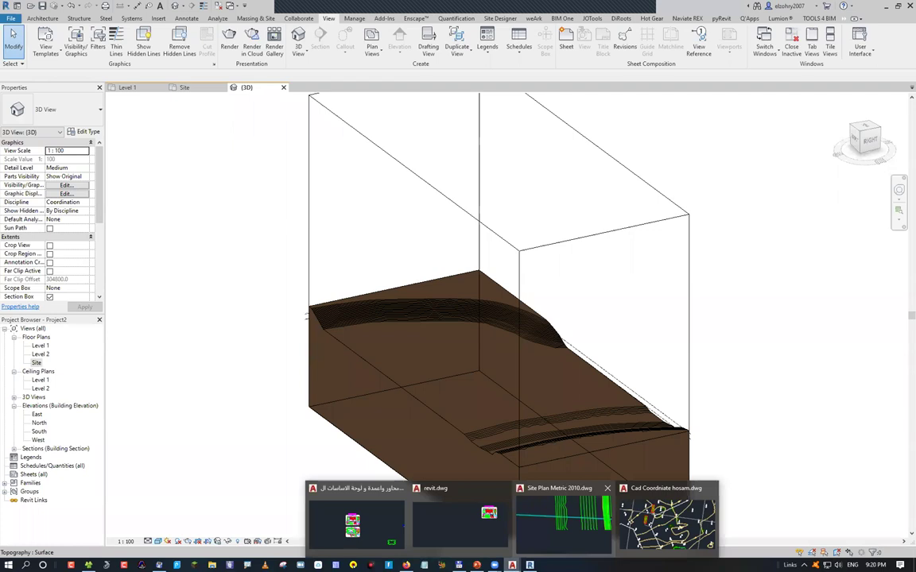
pyautogui.click(668, 520)
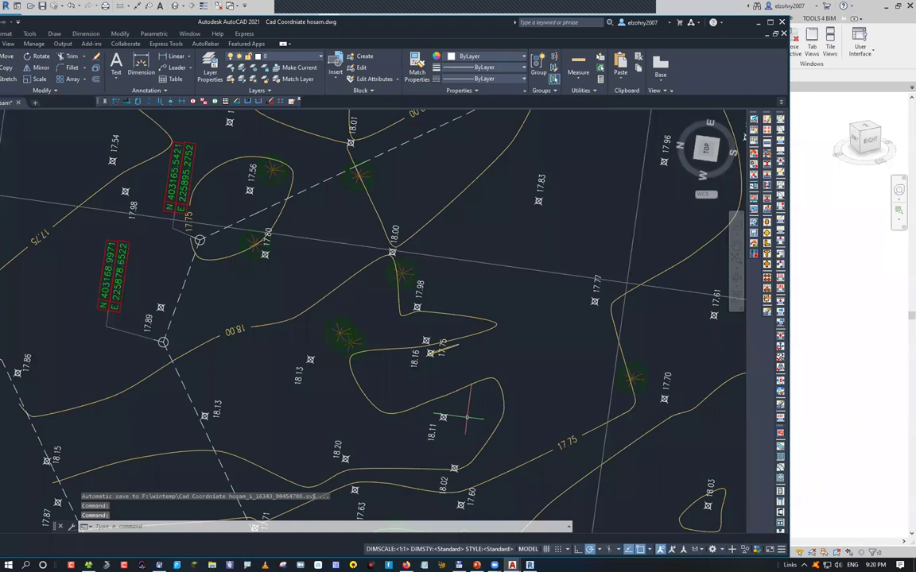
pyautogui.scroll(5, 257, 229)
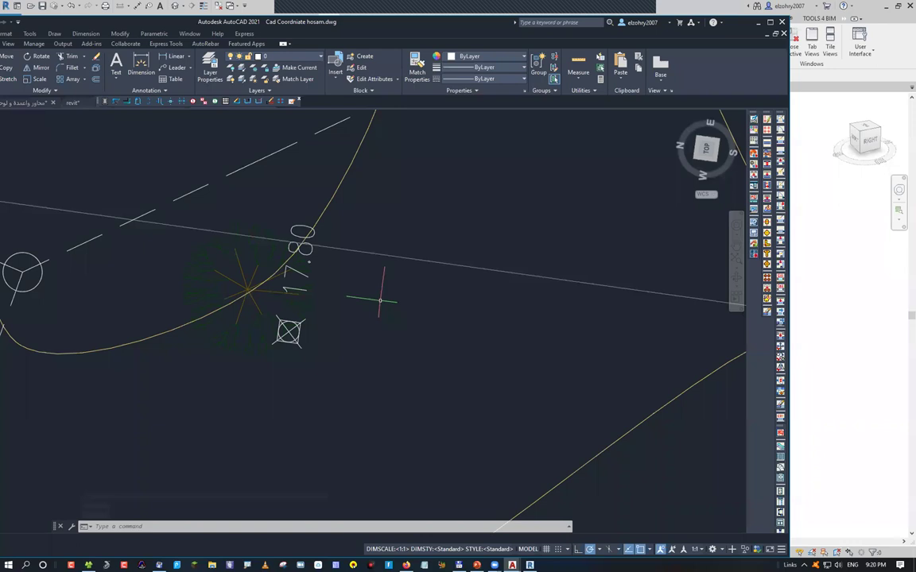
pyautogui.scroll(-6, 380, 301)
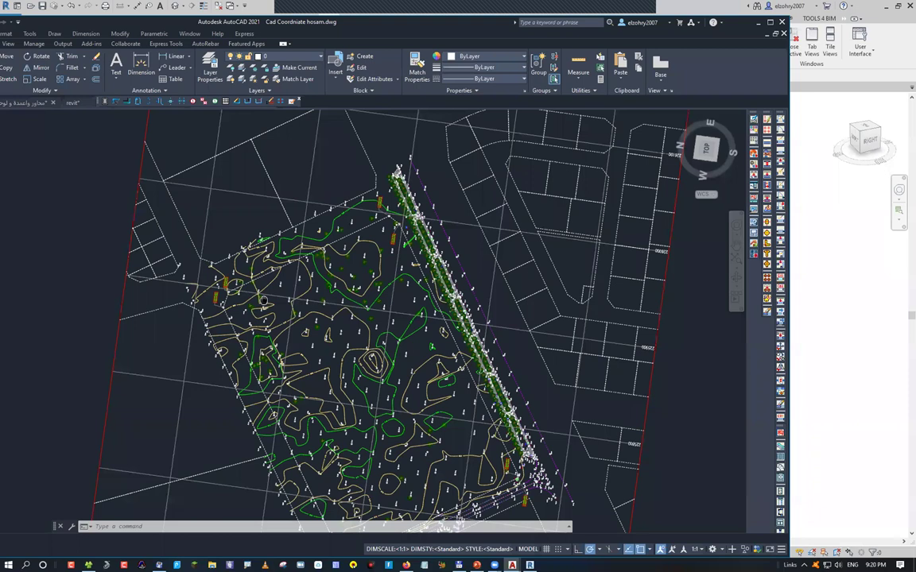
pyautogui.scroll(8, 419, 211)
# Window-select the 17.70 spot level and maximize the AutoCAD window
pyautogui.click(419, 211)
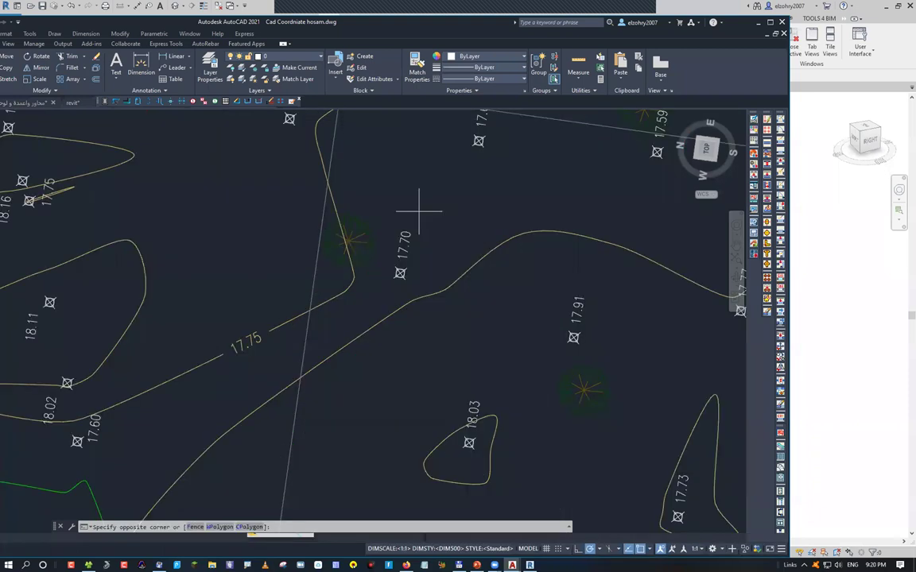
pyautogui.click(412, 260)
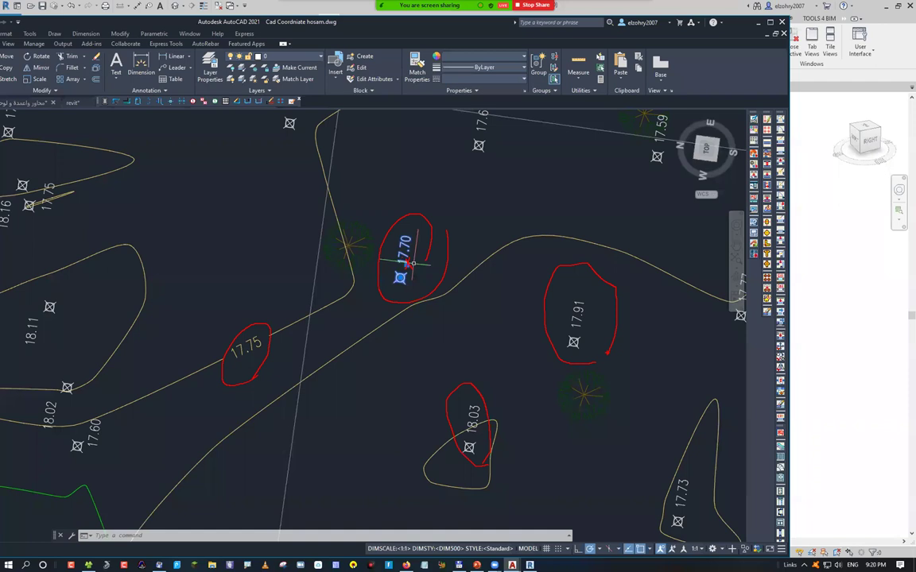
pyautogui.scroll(-5, 426, 233)
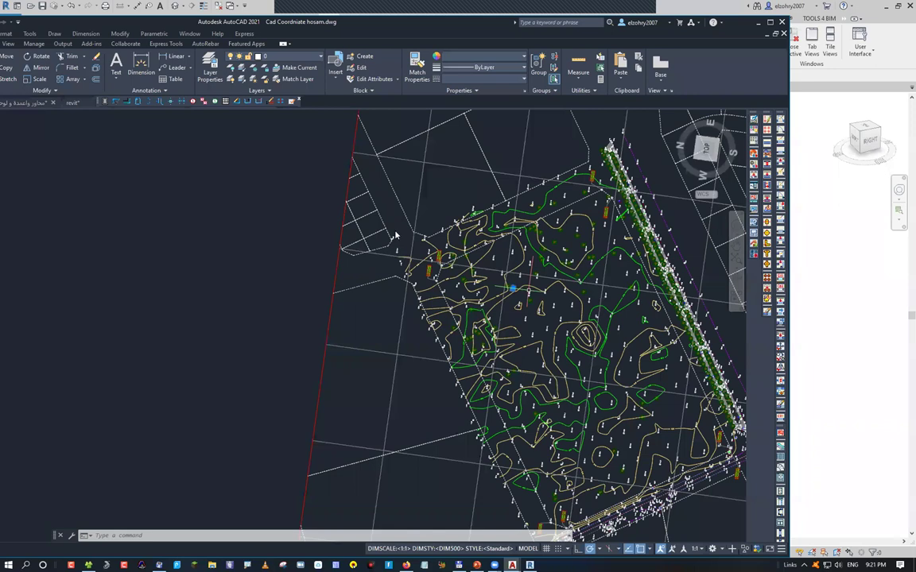
pyautogui.press('super+Up')
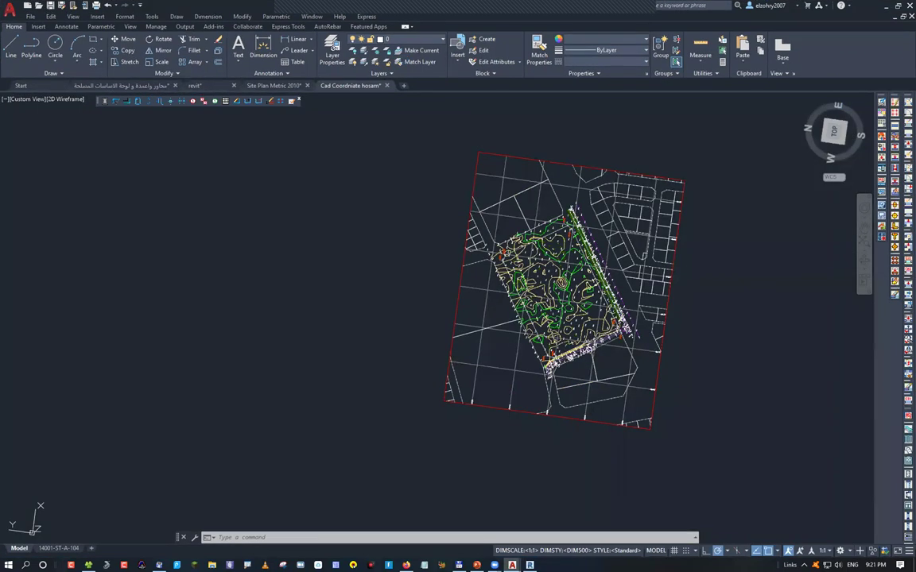
# Open the 01-Axis & Columns2 drawing and zoom into its column grid
pyautogui.hotkey('ctrl', 'o')
pyautogui.press('Return')
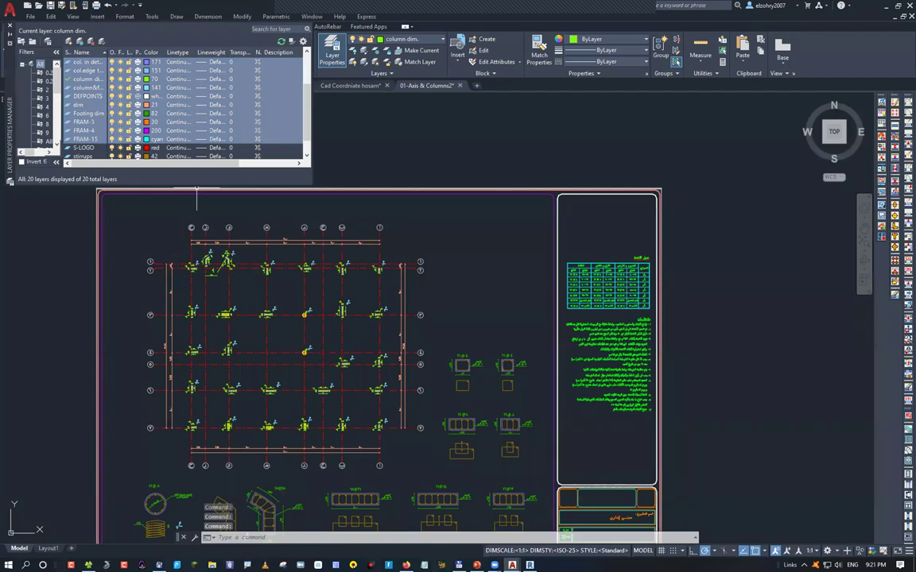
pyautogui.scroll(4, 190, 271)
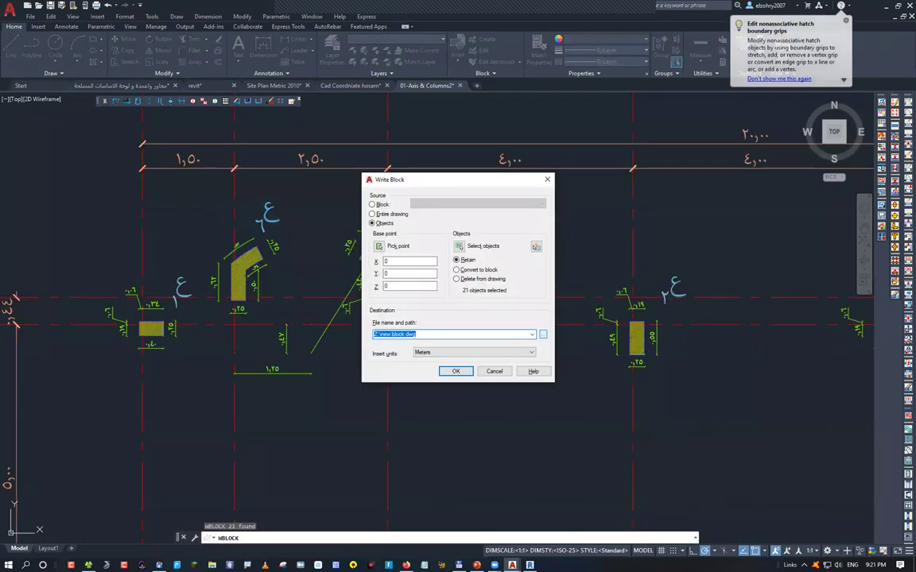
# Write the L-shaped column out with WBLOCK to a new drawing named cl
pyautogui.click(543, 334)
pyautogui.write('c')
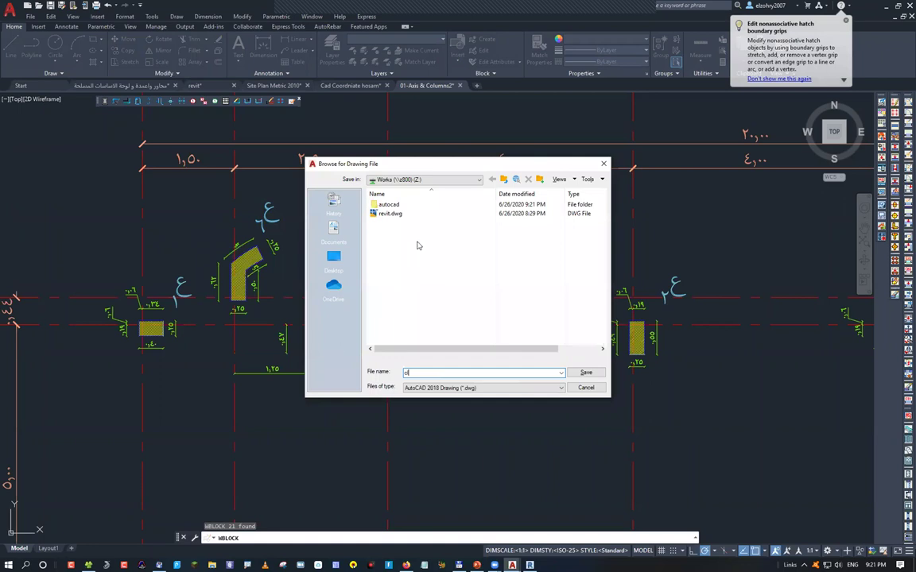
pyautogui.press('Return')
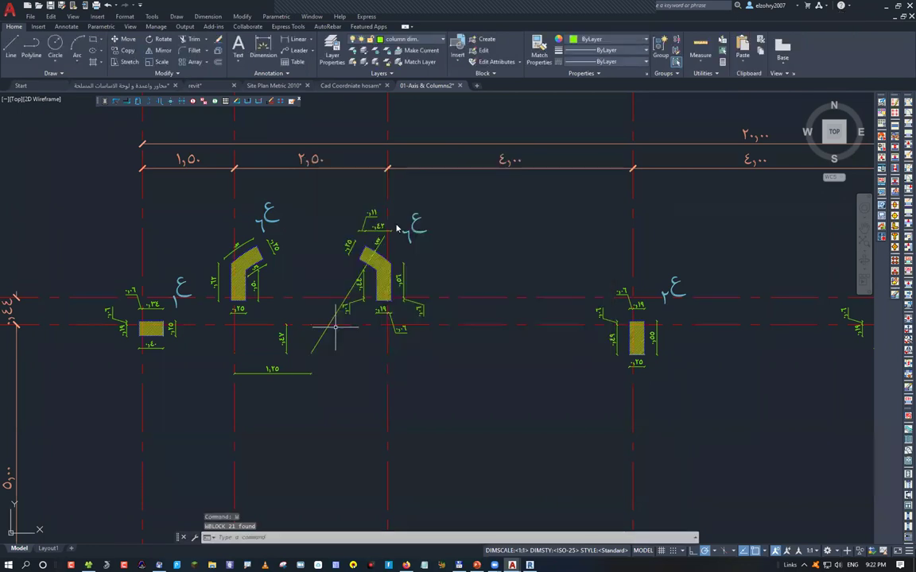
# Open the newly written cl.dwg drawing
pyautogui.hotkey('ctrl', 'o')
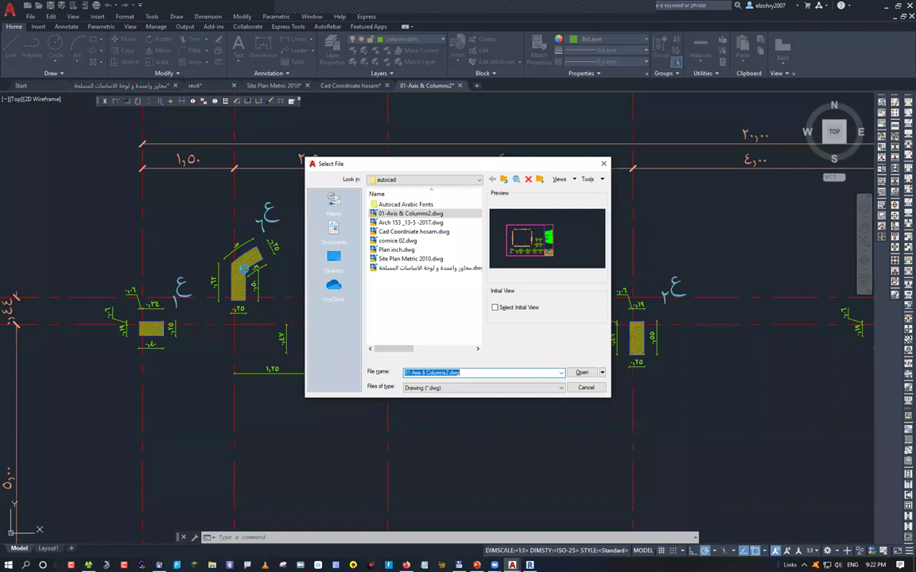
pyautogui.write('cl')
pyautogui.press('Return')
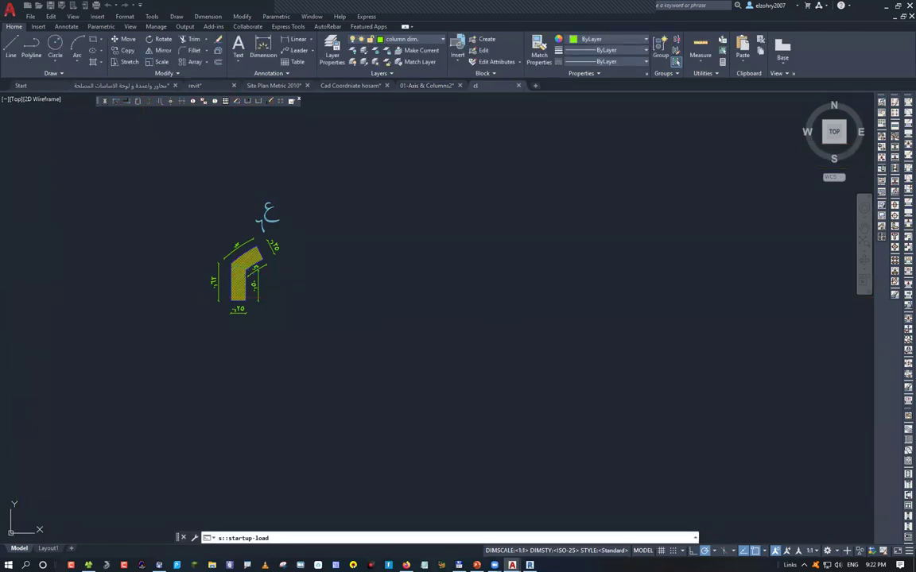
# Delete the hatch fill inside the L-shaped column
pyautogui.click(238, 269)
pyautogui.press('Delete')
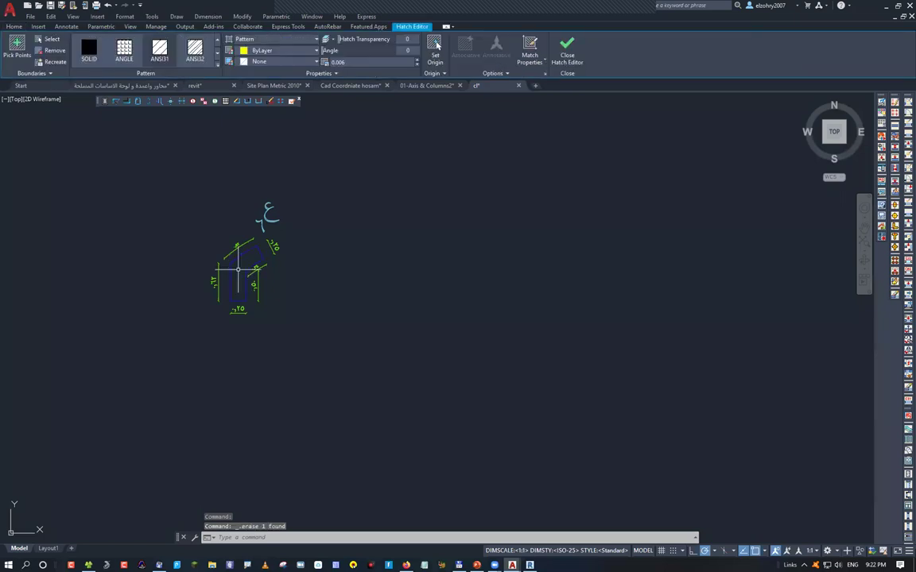
pyautogui.press('Escape')
pyautogui.scroll(4, 238, 265)
# Create a closed boundary outline by picking inside the column with BOUNDARY
pyautogui.write('BO')
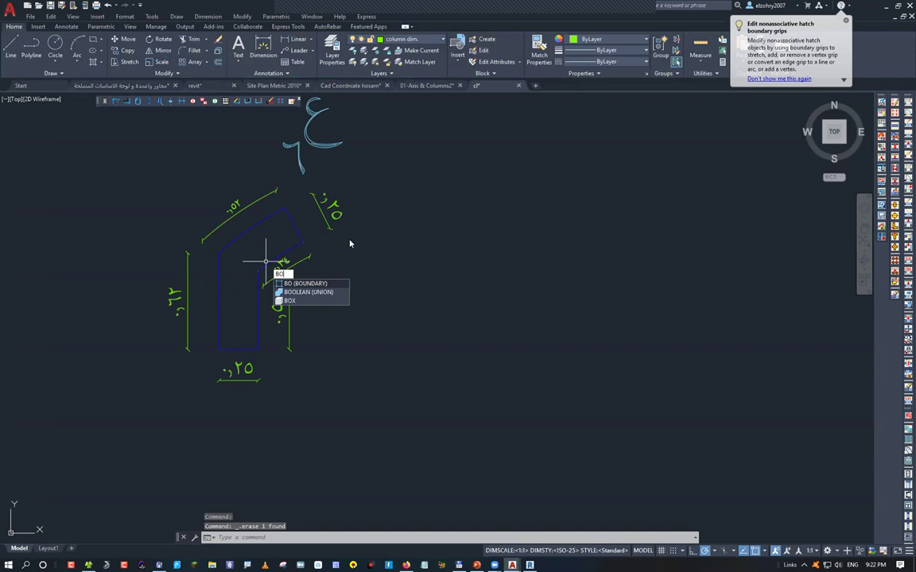
pyautogui.press('Return')
pyautogui.click(402, 233)
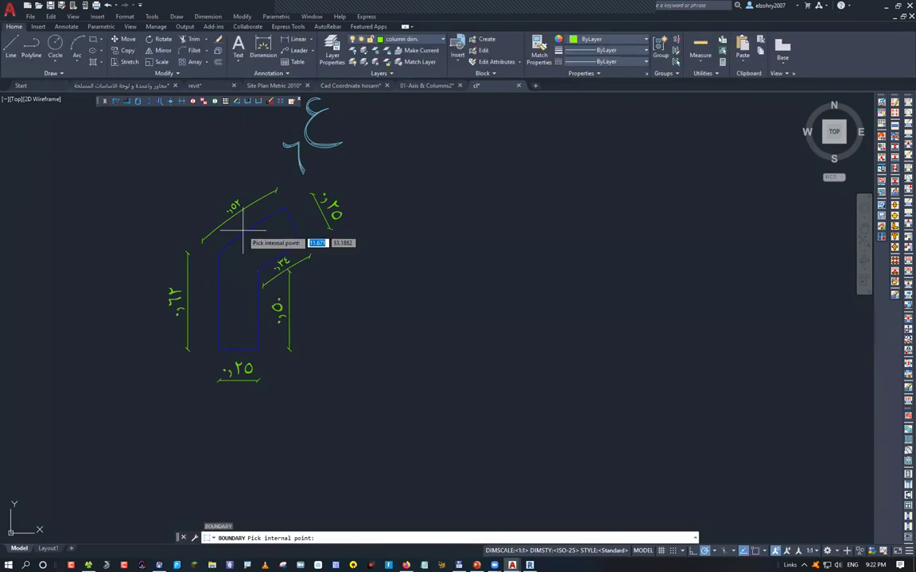
pyautogui.click(242, 230)
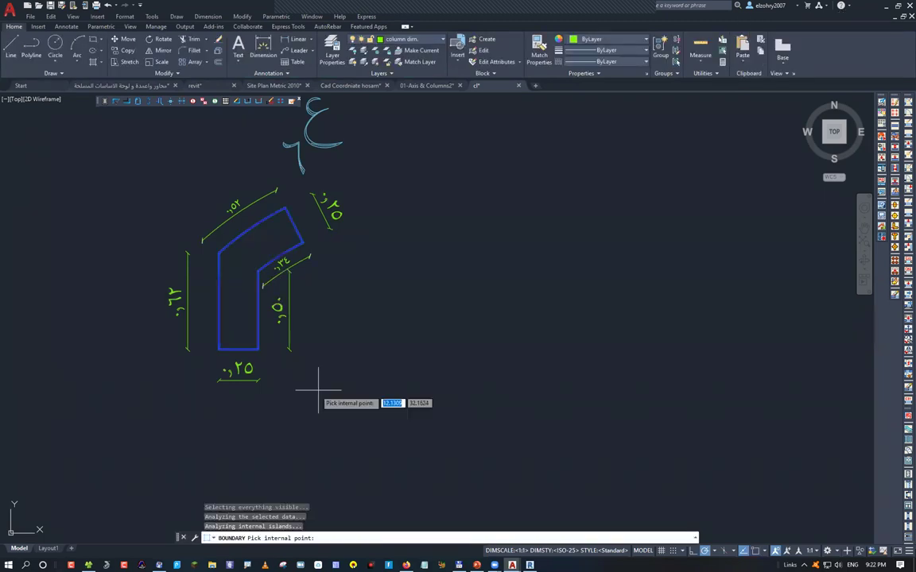
pyautogui.press('Return')
# Move the new boundary outline to the right of the original sketch
pyautogui.write('m')
pyautogui.press('Return')
pyautogui.click(305, 243)
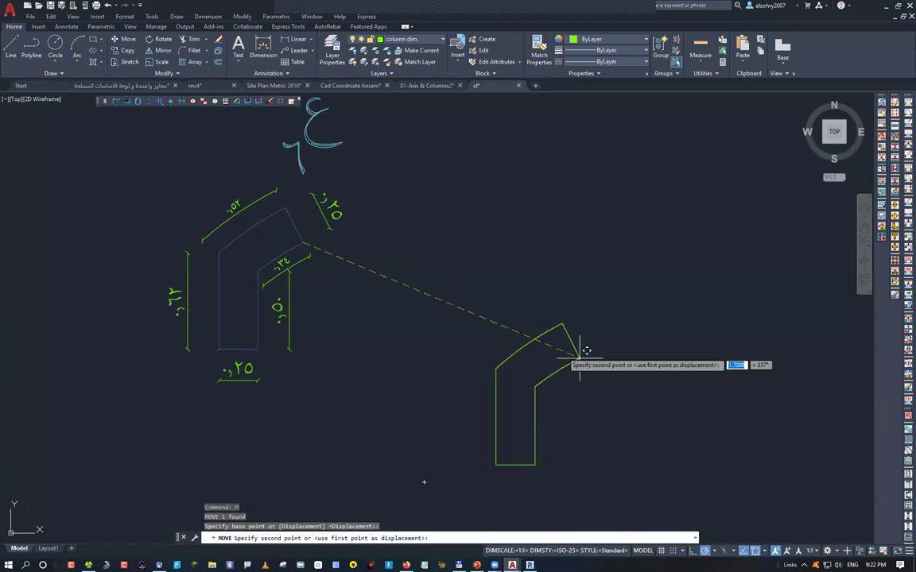
pyautogui.click(687, 373)
pyautogui.press('Escape')
pyautogui.scroll(-4, 441, 365)
# Erase the old sketch and its dimensions, then fit the remaining outline in view
pyautogui.click(291, 204)
pyautogui.click(491, 473)
pyautogui.press('Delete')
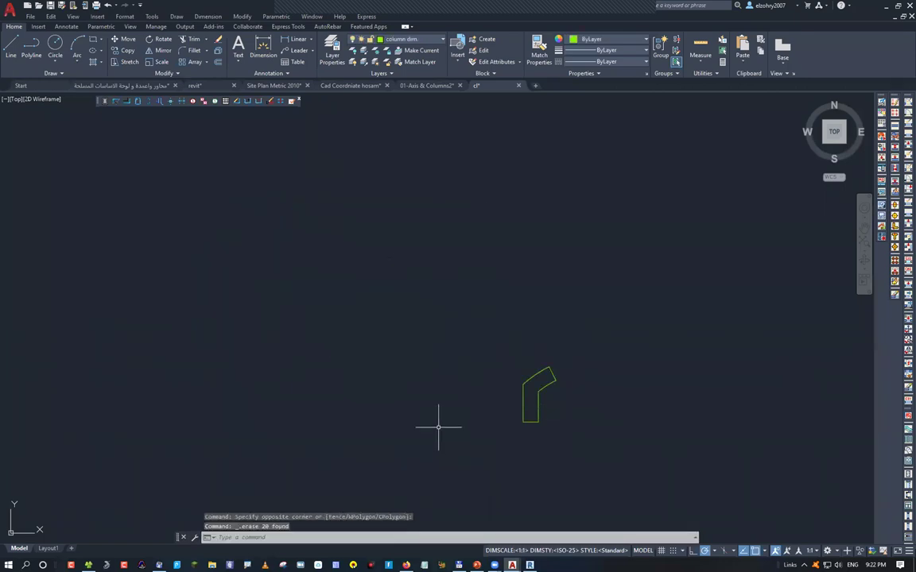
pyautogui.middleClick(517, 387)
pyautogui.scroll(-4, 516, 387)
pyautogui.moveTo(525, 373); pyautogui.dragTo(415, 347, button='middle')
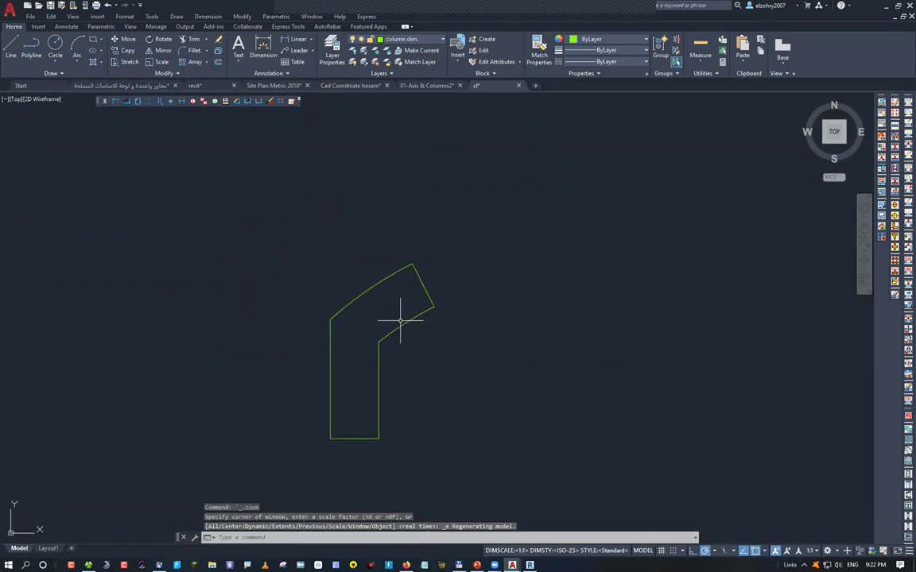
pyautogui.click(401, 322)
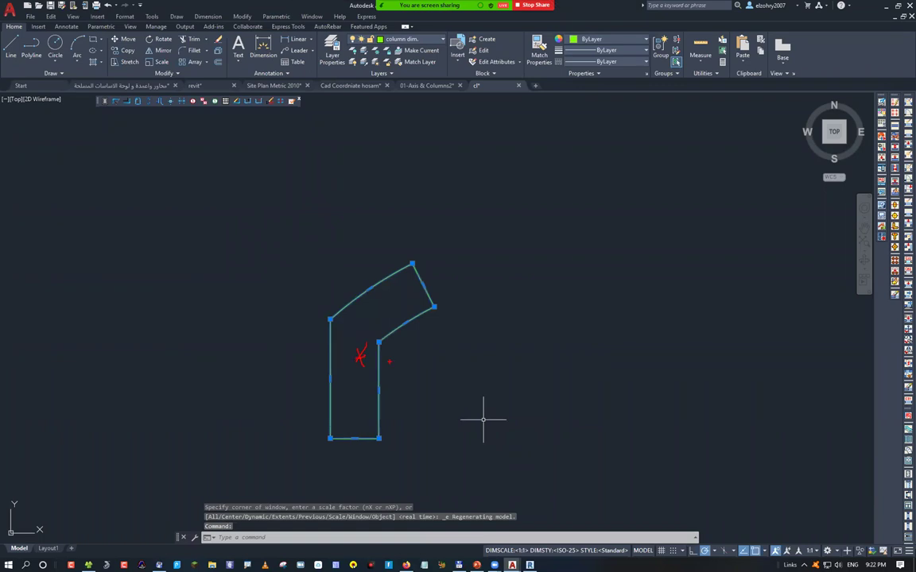
pyautogui.press('Escape')
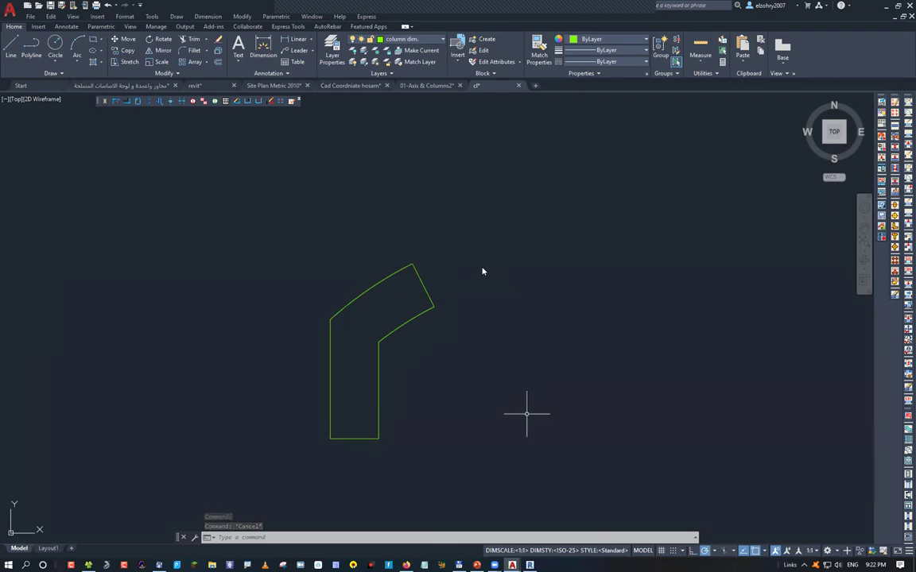
# Check the column outline's properties in the Properties palette
pyautogui.keyDown('shift'); pyautogui.rightClick(443, 372); pyautogui.keyUp('shift')
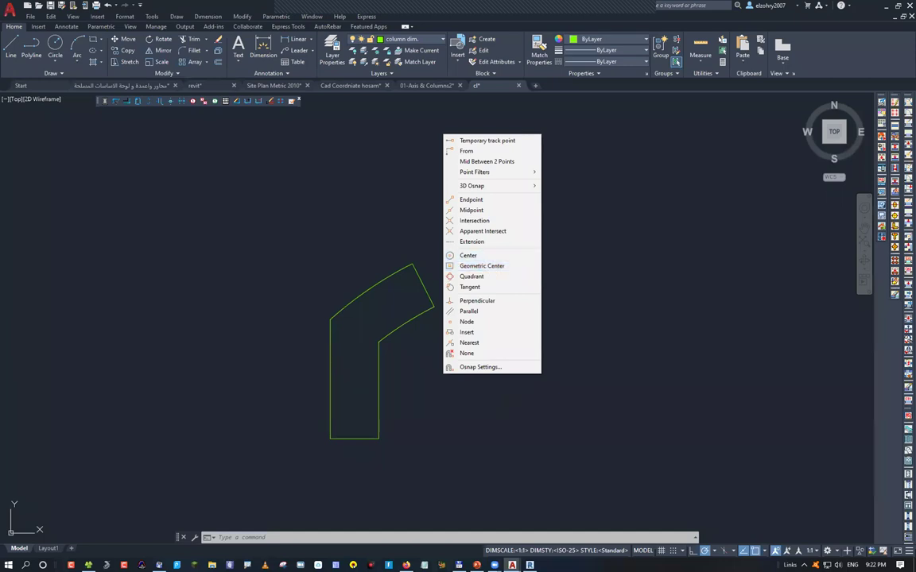
pyautogui.press('Escape')
pyautogui.press('Escape')
pyautogui.click(432, 300)
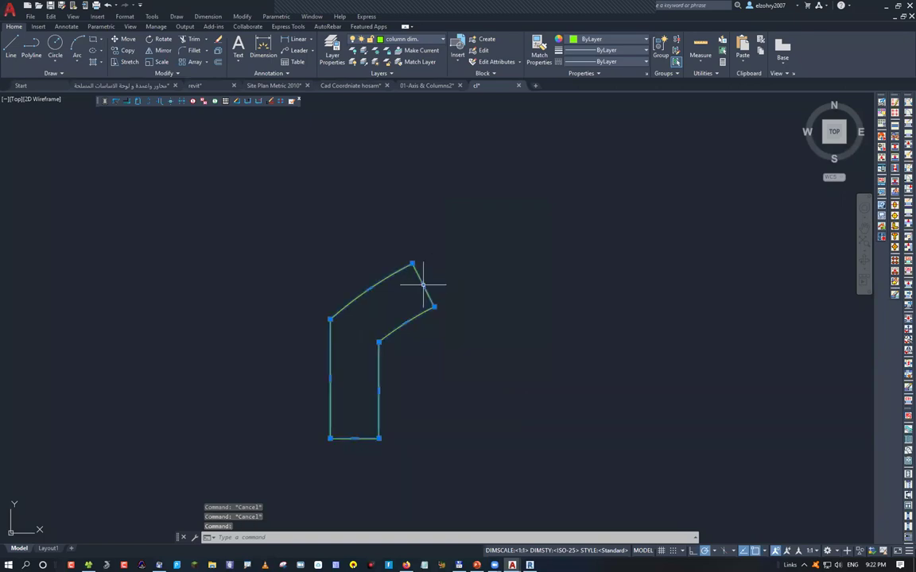
pyautogui.hotkey('ctrl', '1')
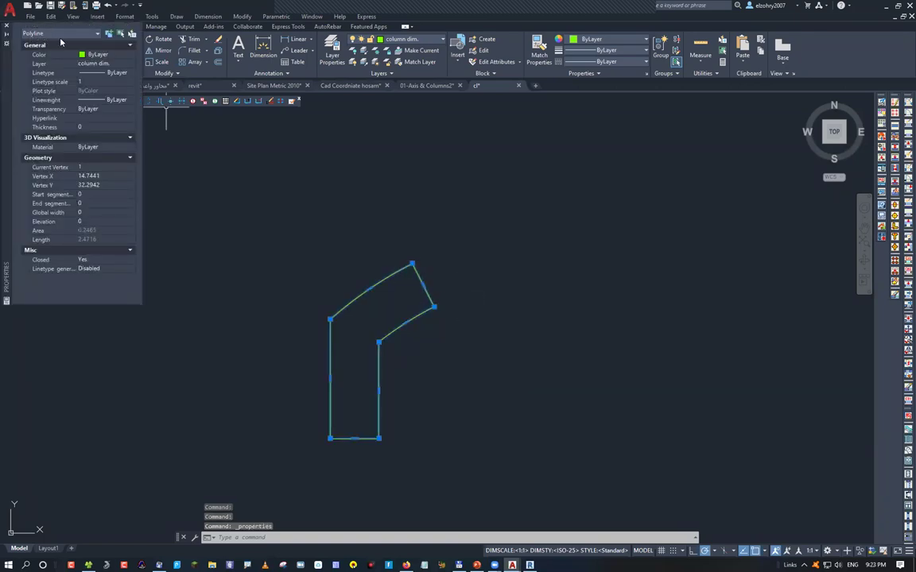
pyautogui.click(7, 24)
pyautogui.scroll(-4, 426, 330)
pyautogui.click(425, 334)
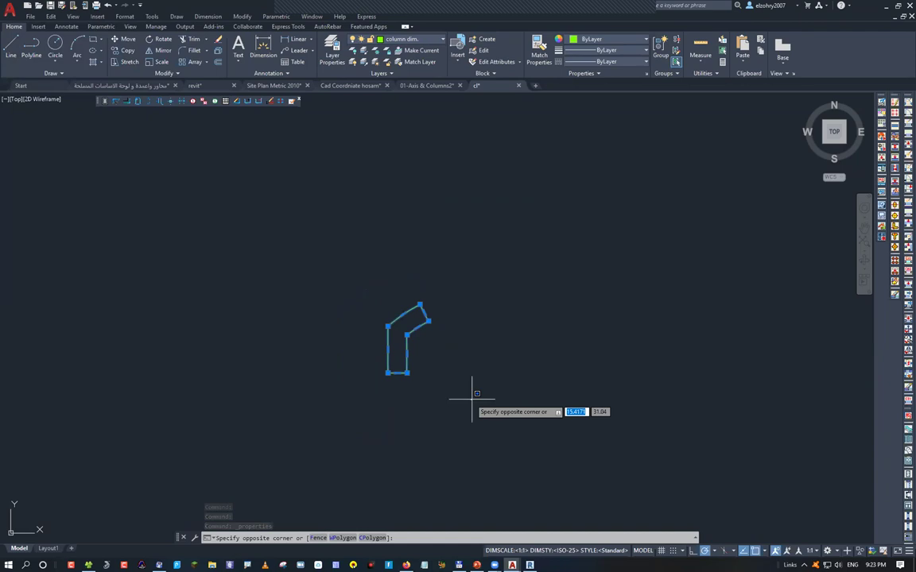
pyautogui.press('Escape')
pyautogui.press('Escape')
# Move the outline's Geometric Center to 0,0 and zoom to its extents
pyautogui.click(460, 400)
pyautogui.click(298, 226)
pyautogui.write('m')
pyautogui.press('Return')
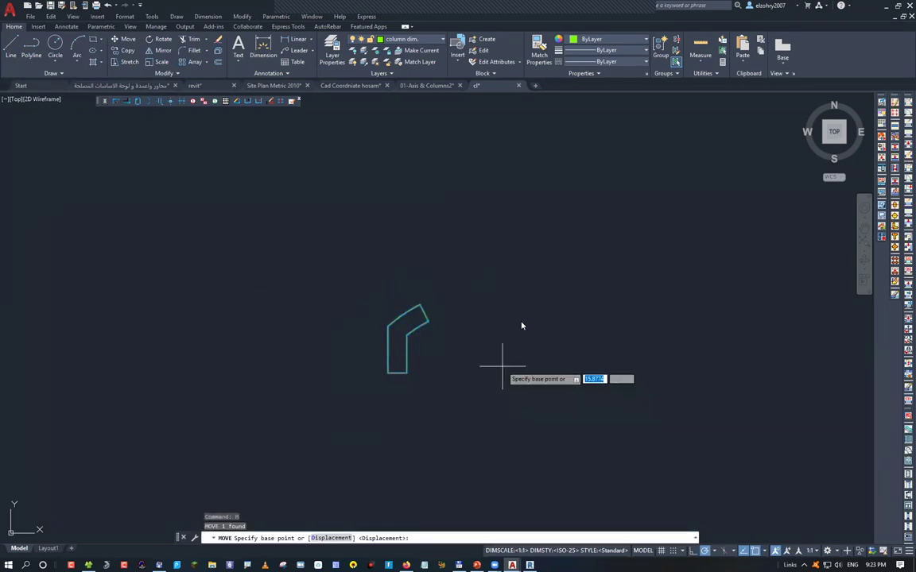
pyautogui.keyDown('shift'); pyautogui.rightClick(499, 360); pyautogui.keyUp('shift')
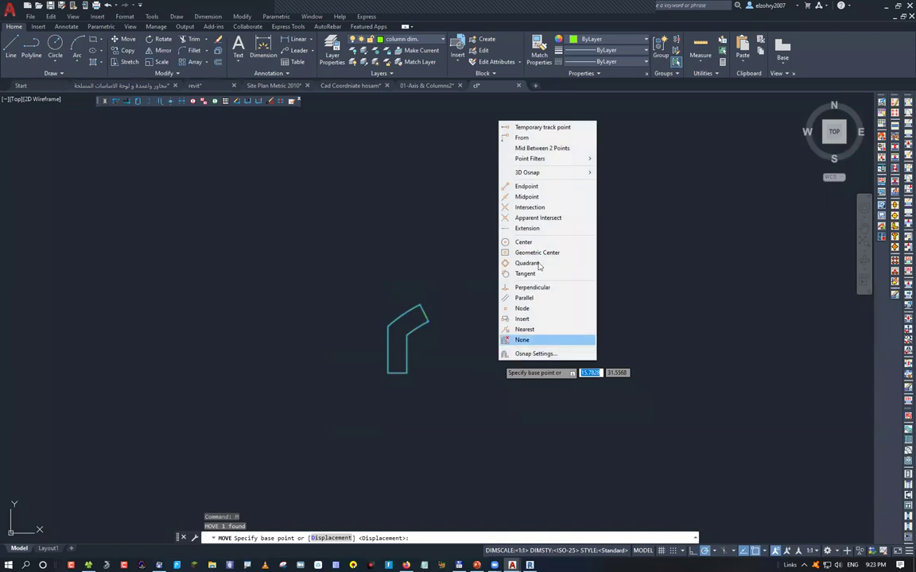
pyautogui.click(549, 252)
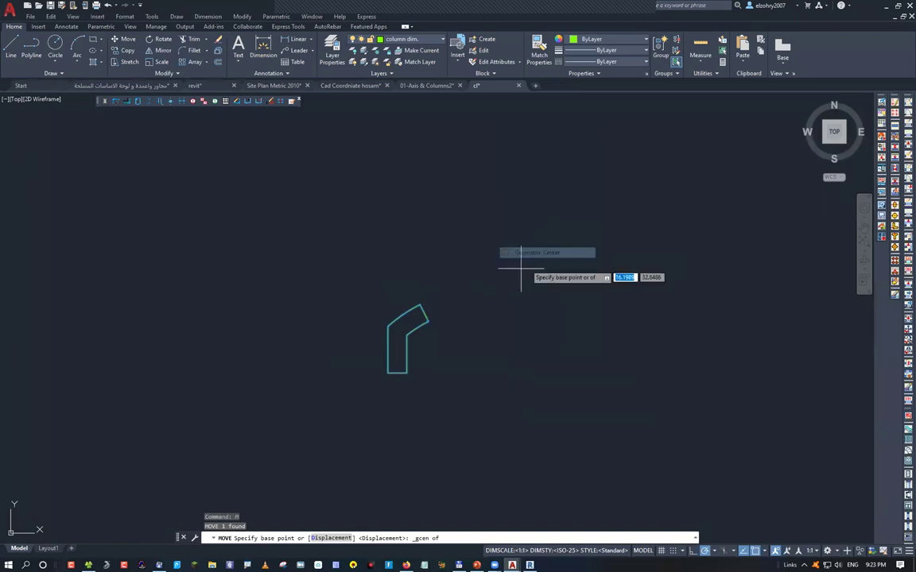
pyautogui.click(404, 337)
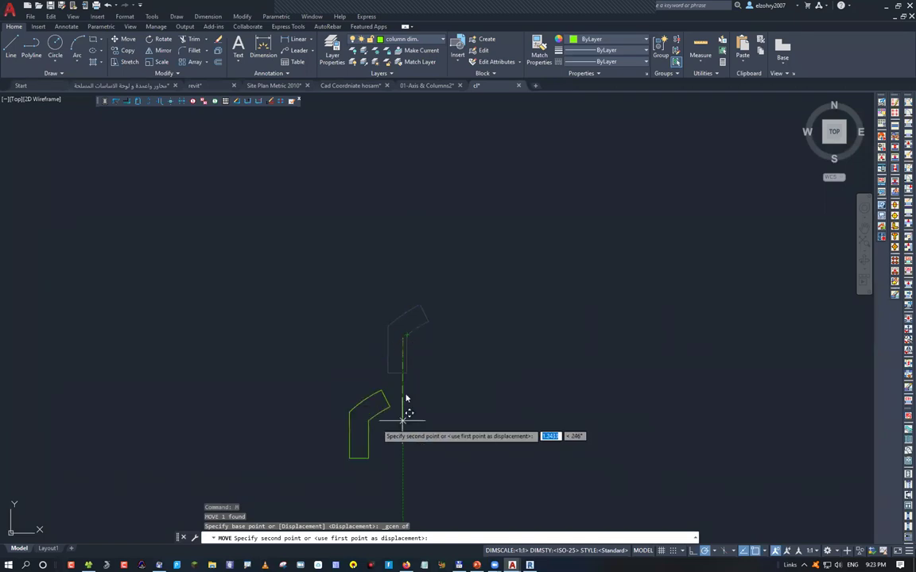
pyautogui.press('F8')
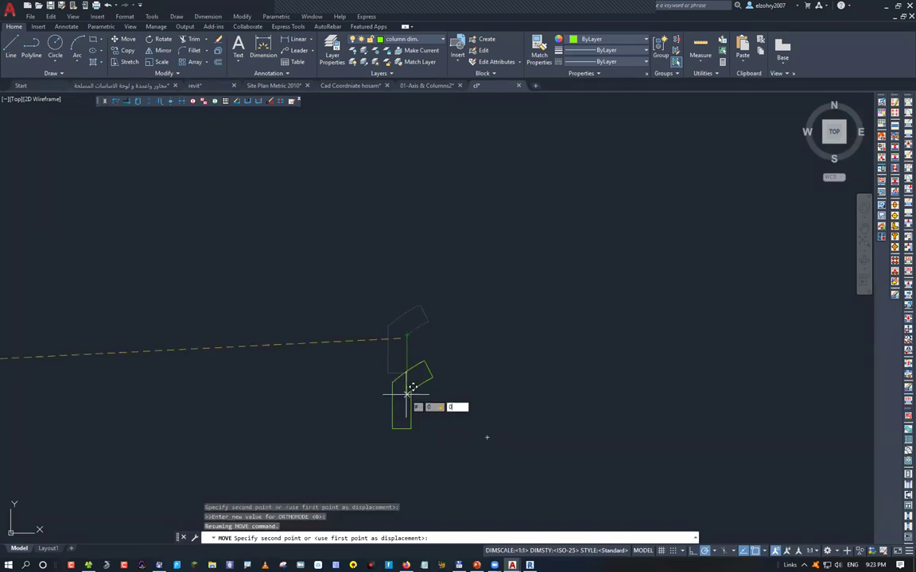
pyautogui.press('Return')
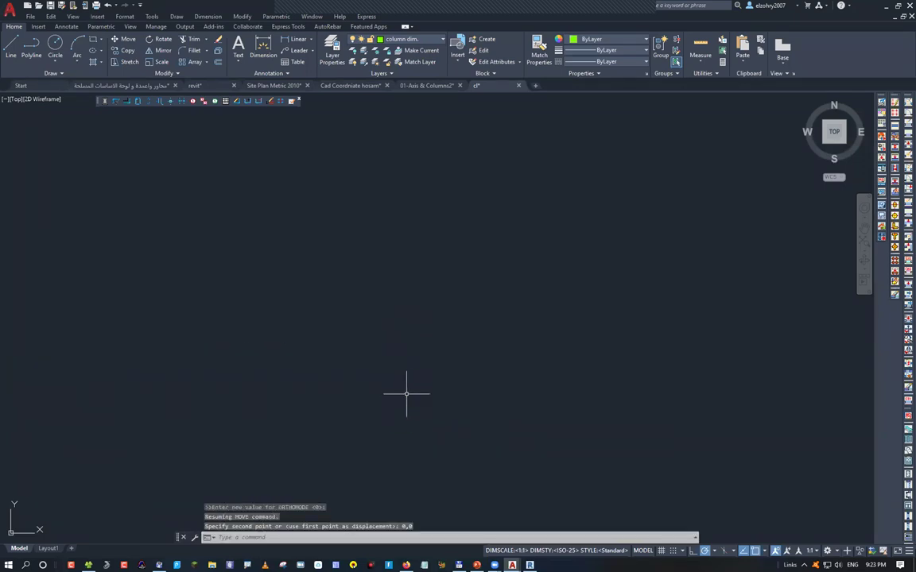
pyautogui.middleClick(370, 301)
pyautogui.middleClick(369, 301)
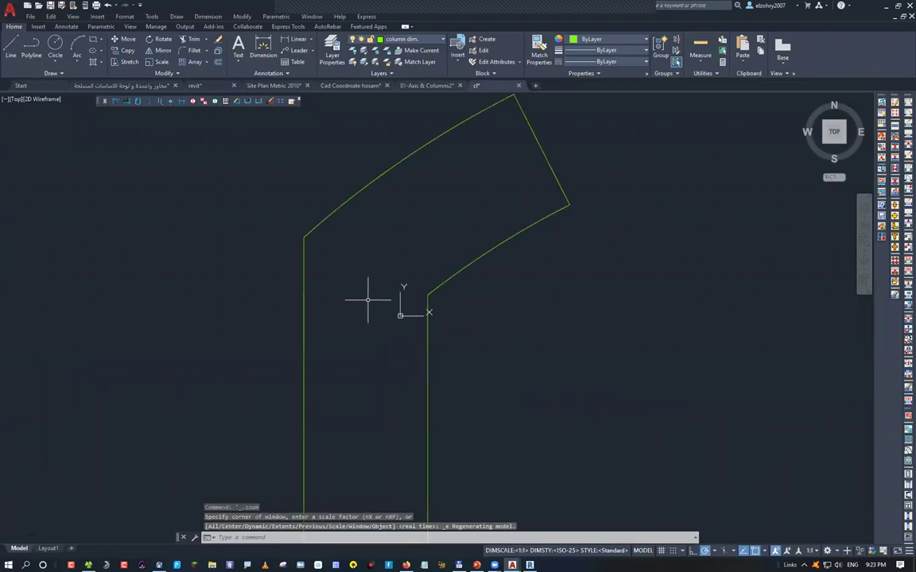
pyautogui.scroll(-3, 448, 333)
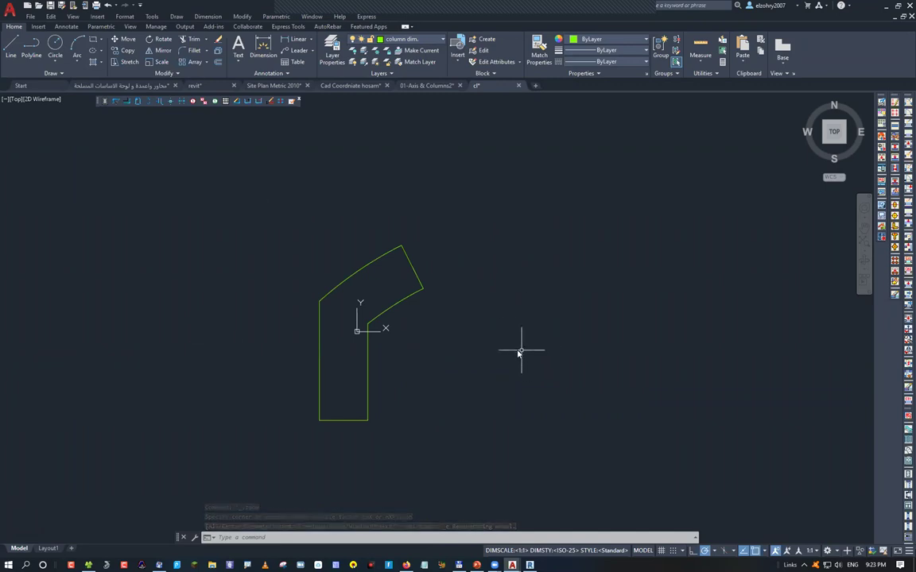
# Measure the outline's bottom edge with DIST, confirming it is 0.25
pyautogui.write('di')
pyautogui.press('Return')
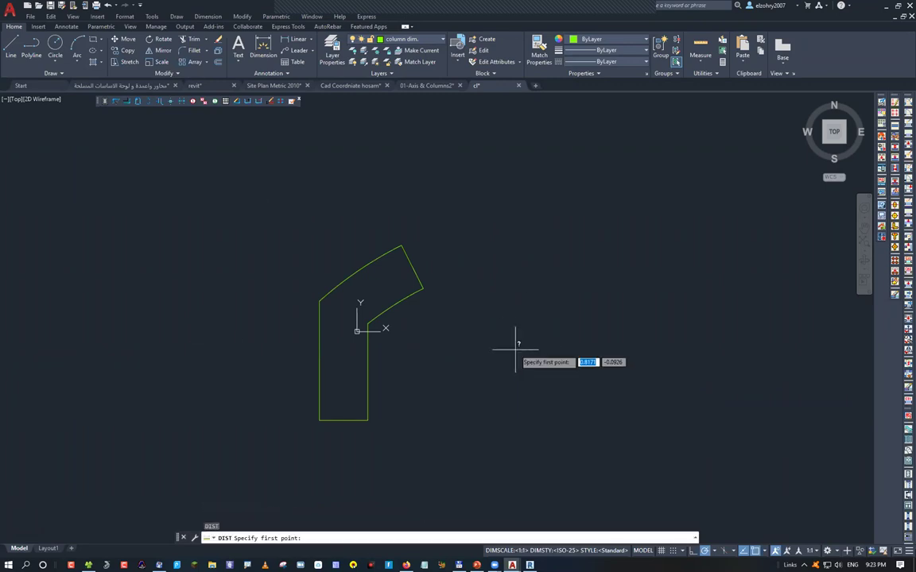
pyautogui.click(318, 420)
pyautogui.click(368, 420)
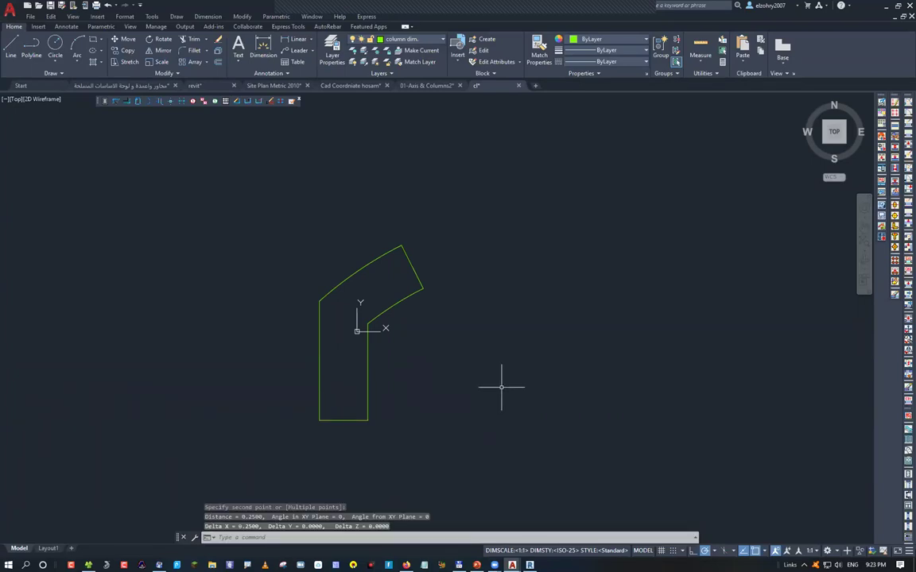
pyautogui.write('di')
pyautogui.press('Return')
pyautogui.click(319, 420)
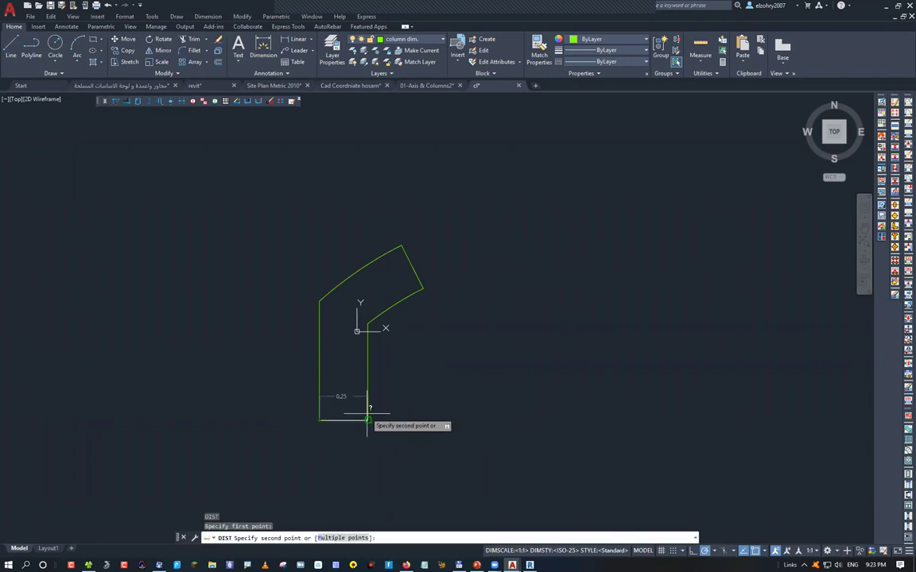
pyautogui.press('Escape')
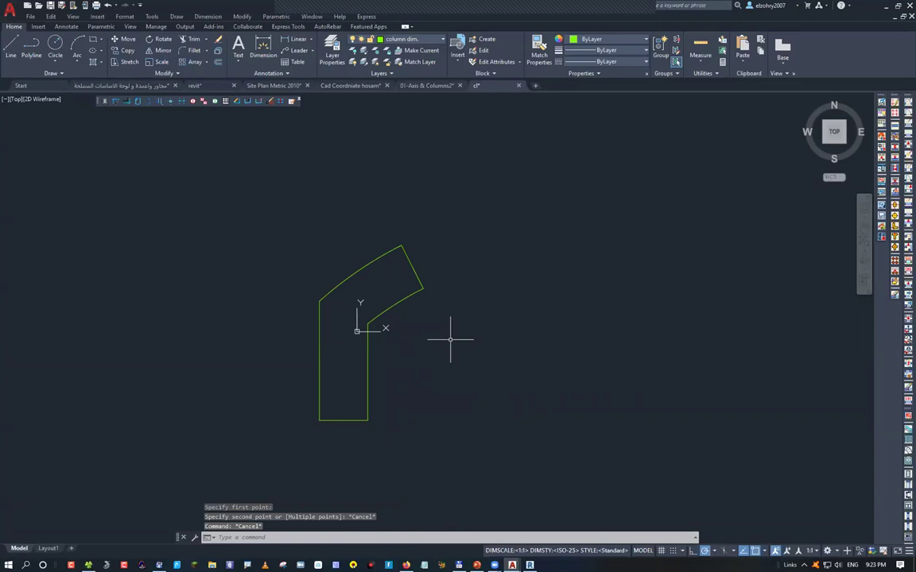
# Shift the outline up and to the right, panning to show it beside the origin
pyautogui.click(430, 310)
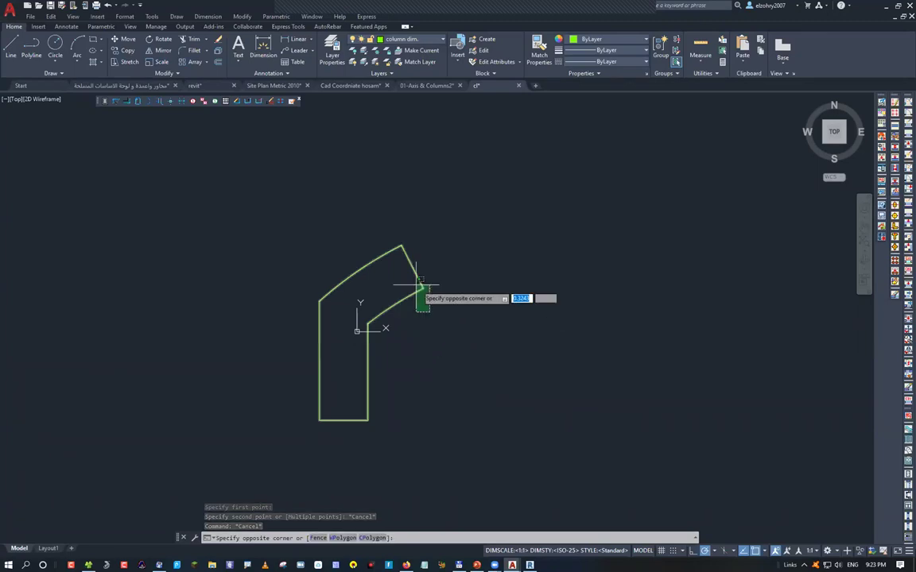
pyautogui.click(417, 287)
pyautogui.write('m')
pyautogui.press('Return')
pyautogui.click(429, 298)
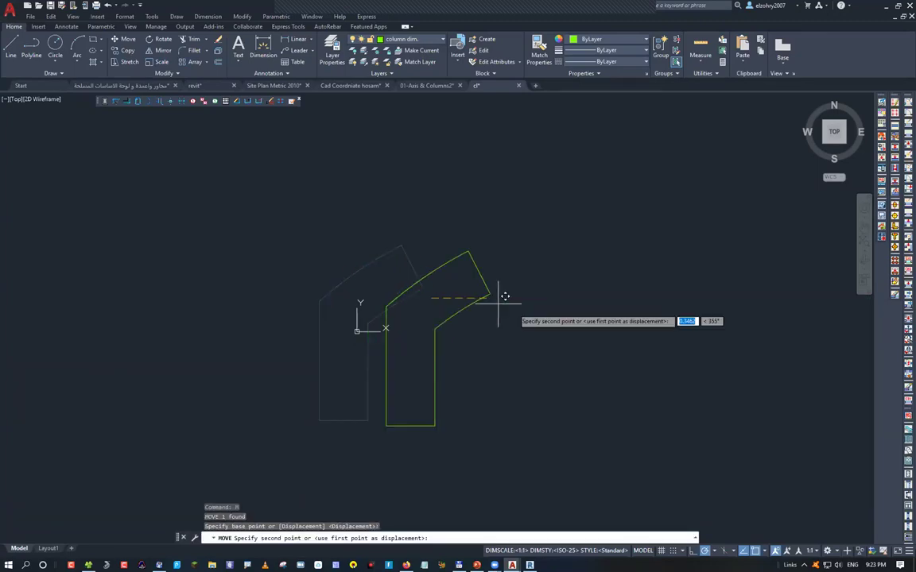
pyautogui.click(690, 326)
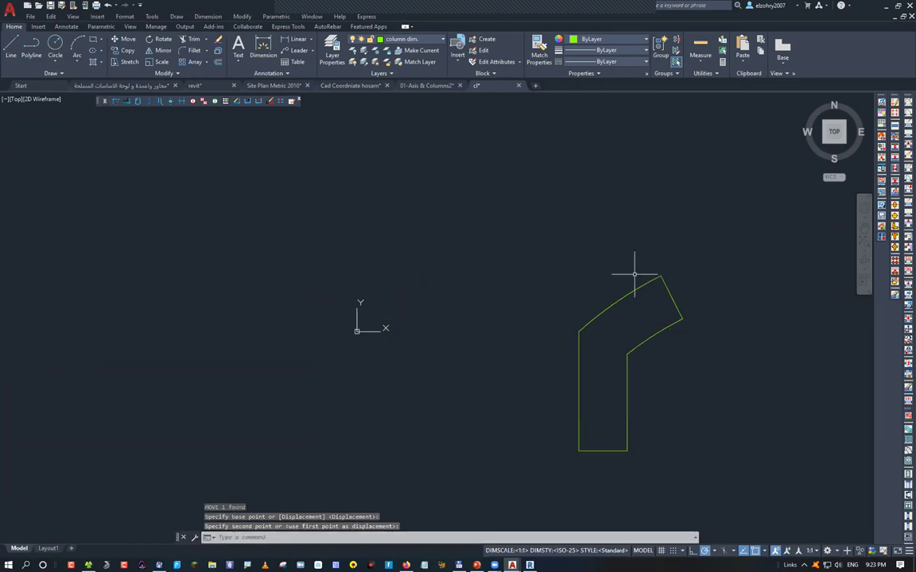
pyautogui.moveTo(656, 358)
pyautogui.mouseDown(button='middle')
pyautogui.moveTo(636, 364)
pyautogui.moveTo(437, 296)
pyautogui.mouseUp(button='middle')
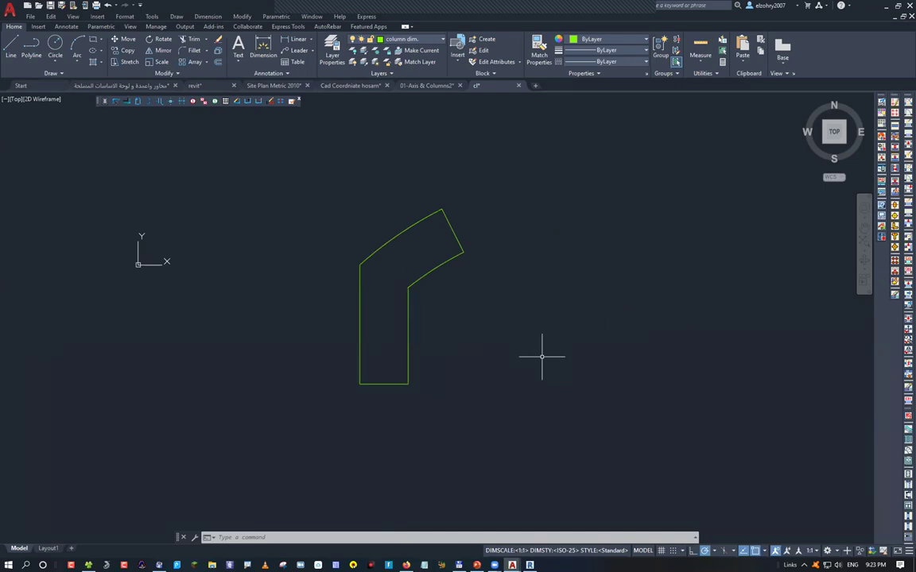
pyautogui.write('reg')
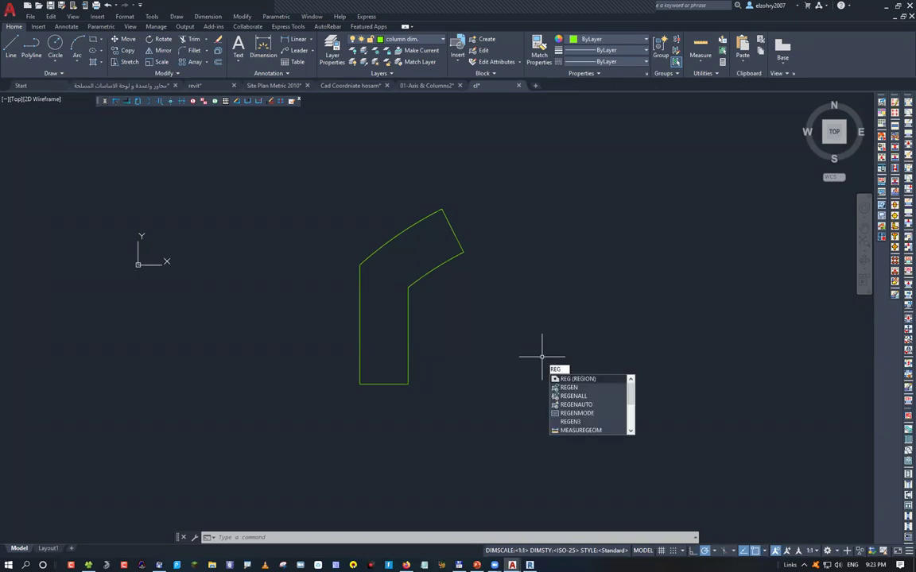
# Convert the column outline into a region and switch to the Conceptual visual style
pyautogui.press('Return')
pyautogui.click(508, 354)
pyautogui.click(295, 341)
pyautogui.press('Return')
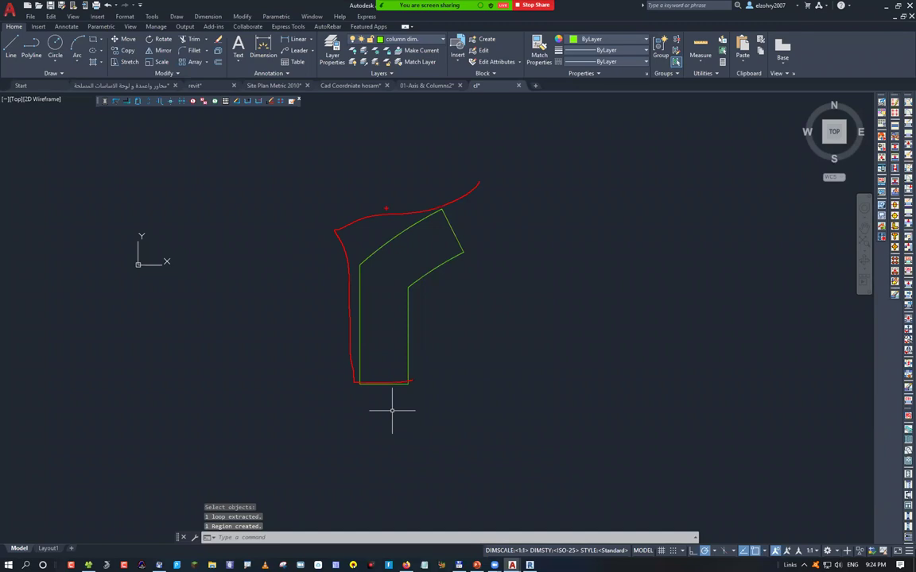
pyautogui.click(41, 99)
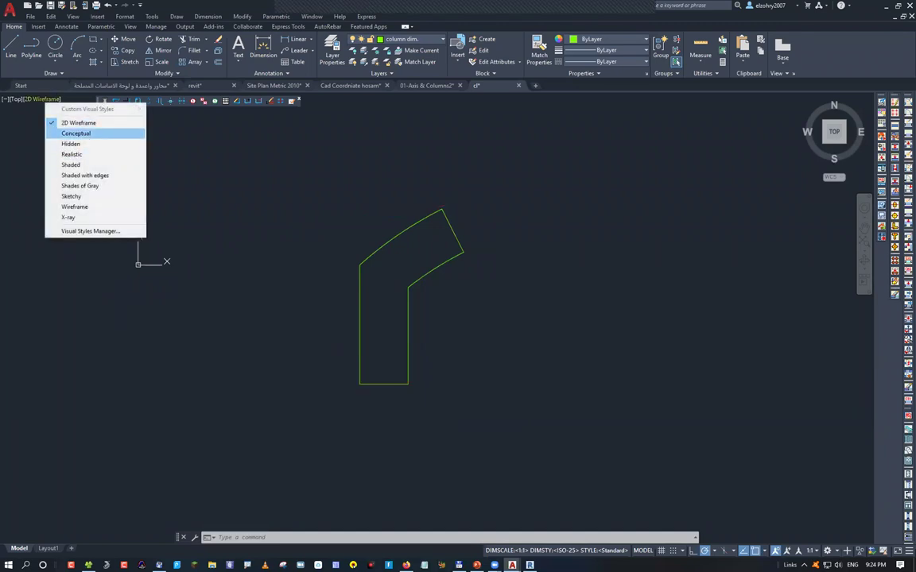
pyautogui.click(90, 135)
# Draw a circle beside the column and convert it into a region
pyautogui.write('c')
pyautogui.press('Return')
pyautogui.click(579, 348)
pyautogui.click(635, 433)
pyautogui.write('reg')
pyautogui.press('Return')
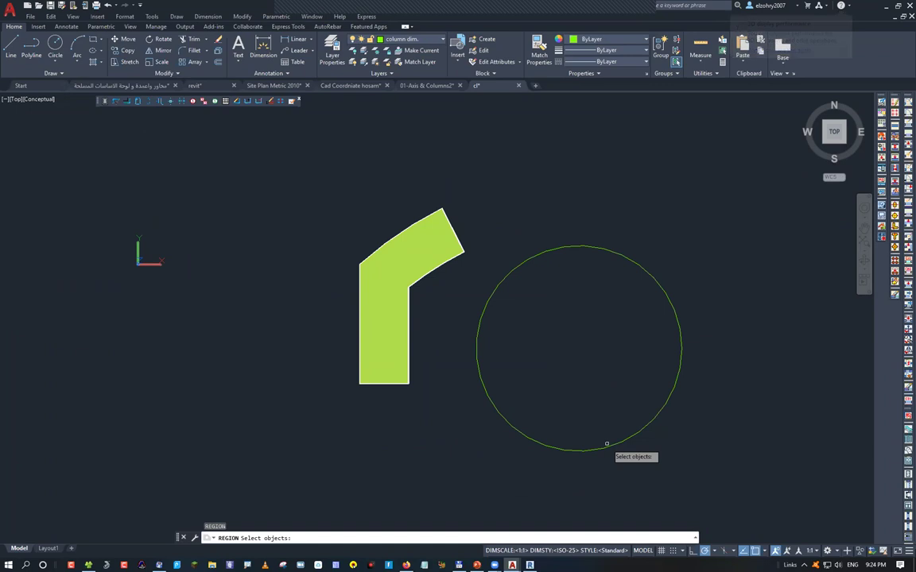
pyautogui.click(607, 445)
pyautogui.press('Return')
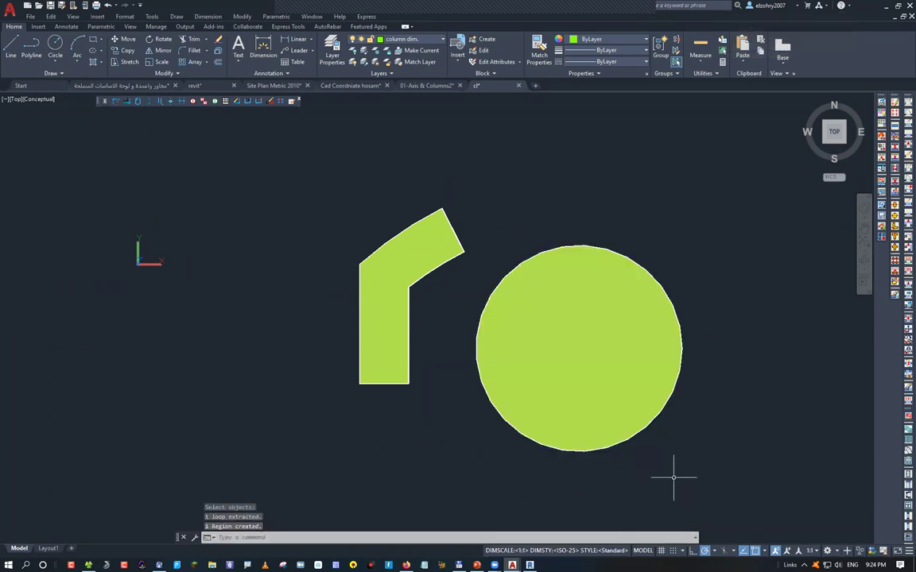
# Draw a rectangle overlapping the circle and convert it into a region
pyautogui.write('rec')
pyautogui.press('Return')
pyautogui.click(740, 468)
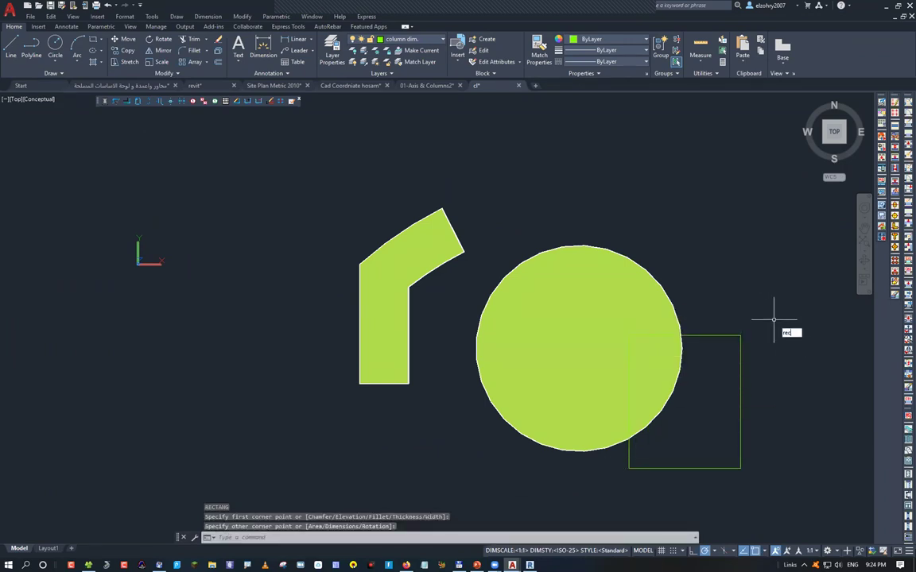
pyautogui.press('Return')
pyautogui.press('Escape')
pyautogui.write('reg')
pyautogui.press('Return')
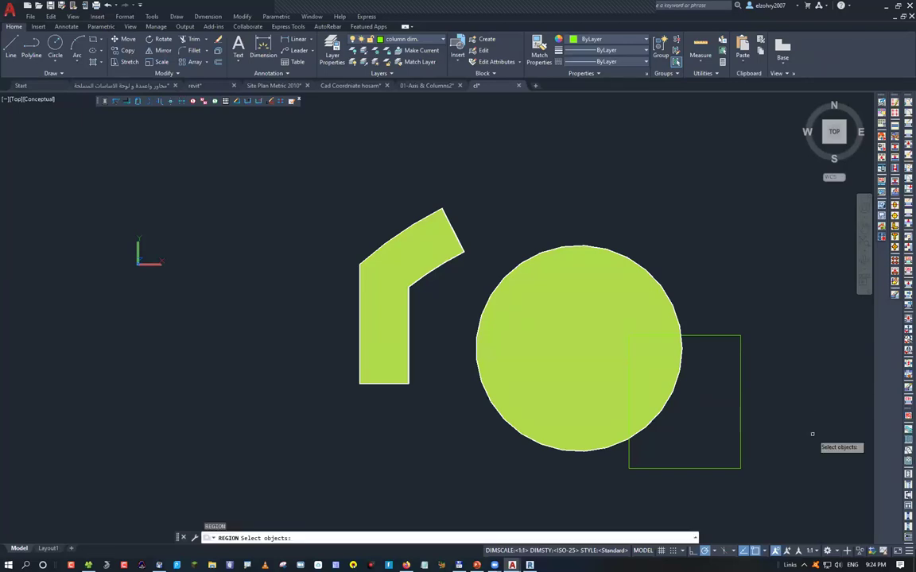
pyautogui.write('l')
pyautogui.press('Return')
pyautogui.press('Return')
# Union the circle and rectangle regions, then undo it
pyautogui.write('un')
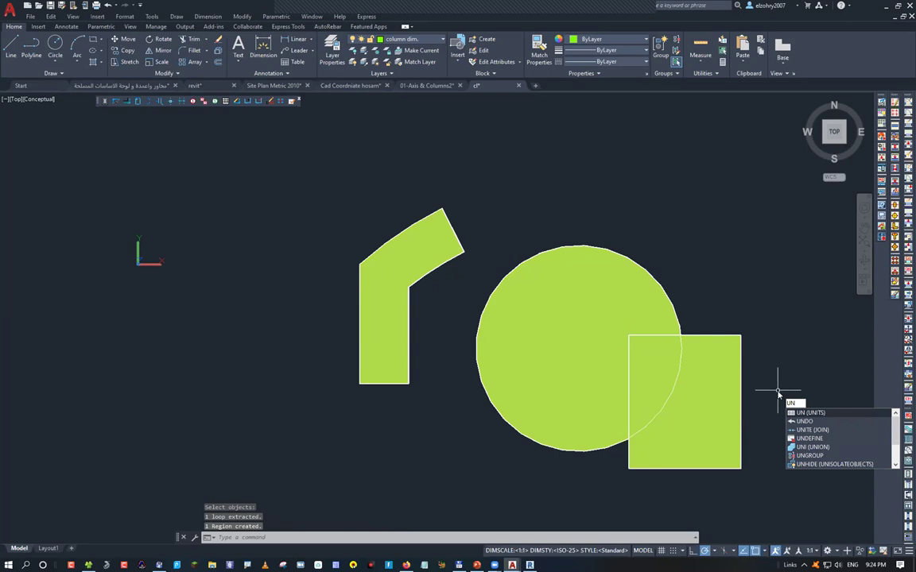
pyautogui.write('i')
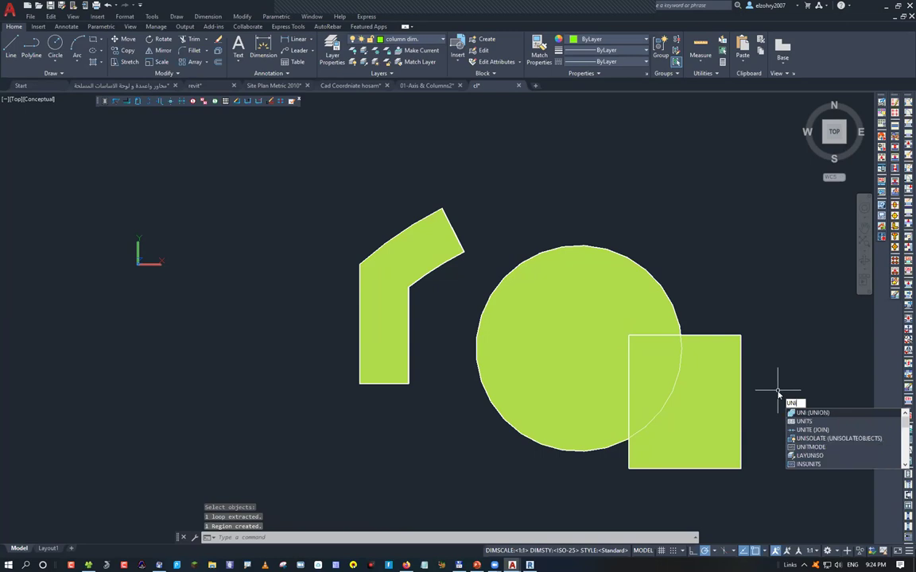
pyautogui.press('Return')
pyautogui.click(777, 455)
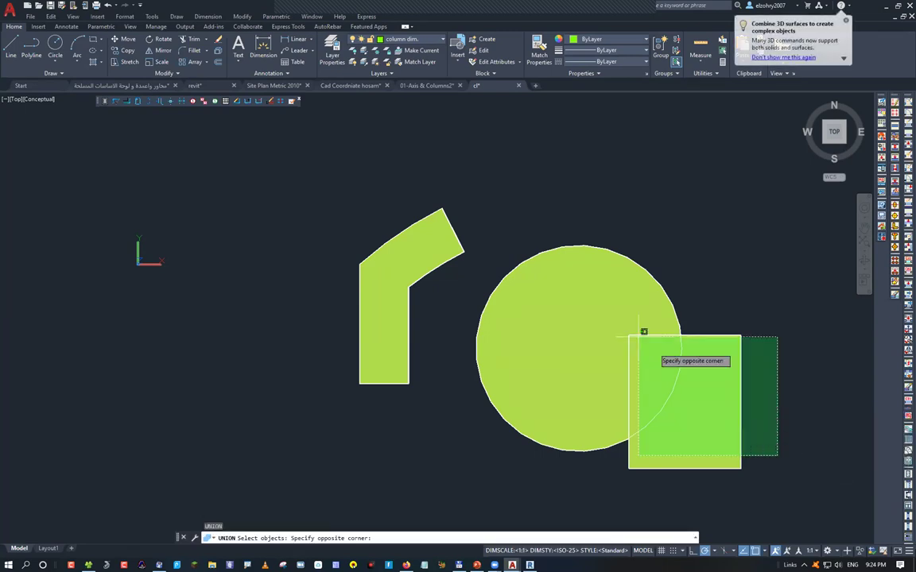
pyautogui.click(641, 336)
pyautogui.press('Return')
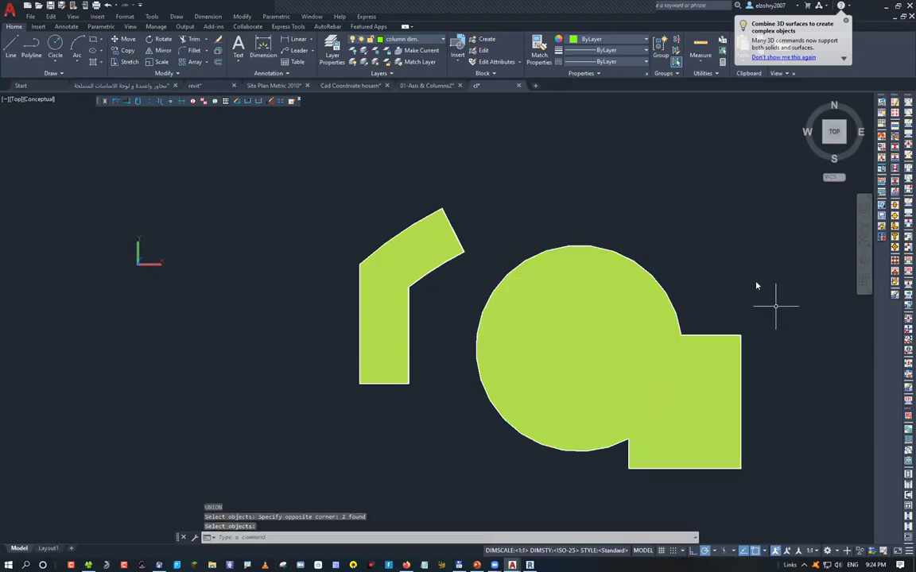
pyautogui.hotkey('ctrl', 'z')
# Subtract the rectangle from the circle region, then undo it
pyautogui.write('su')
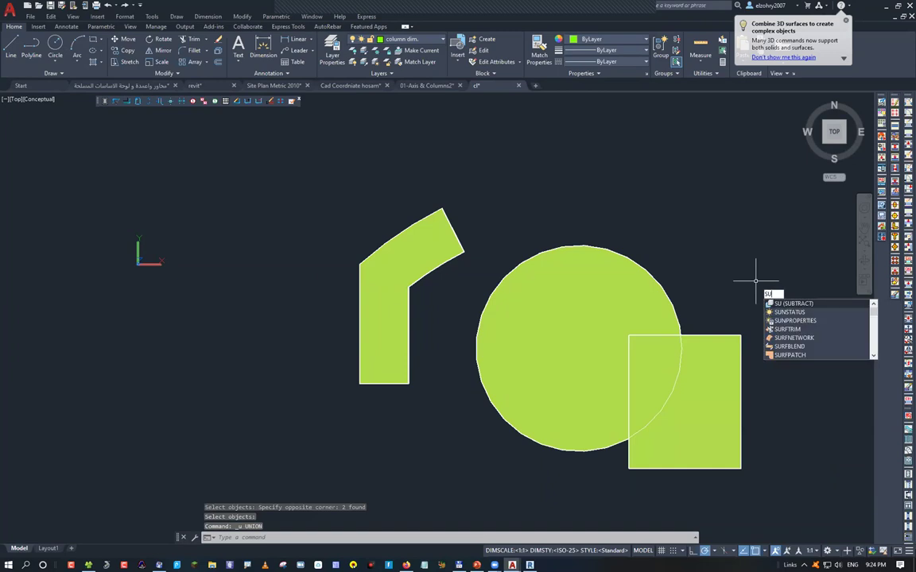
pyautogui.press('Return')
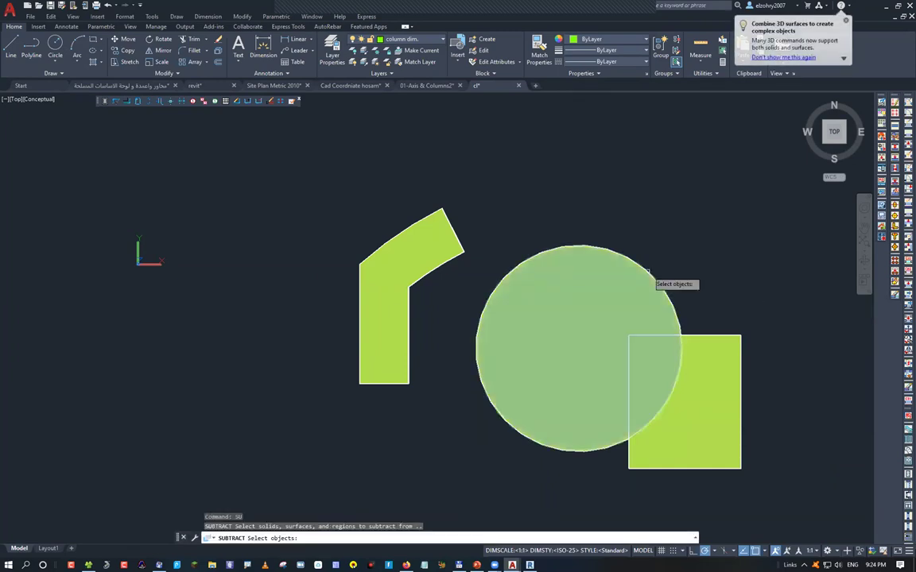
pyautogui.click(649, 272)
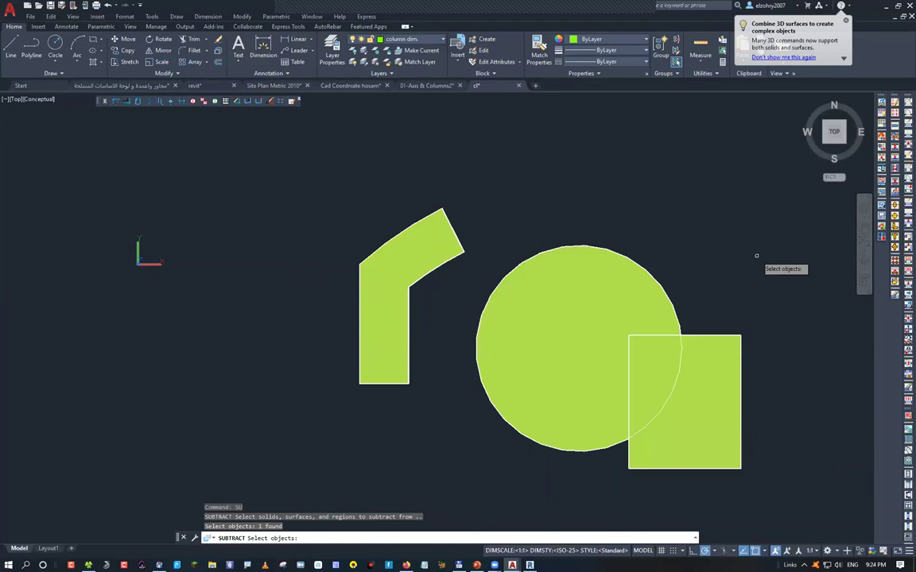
pyautogui.press('Return')
pyautogui.click(704, 342)
pyautogui.press('Return')
pyautogui.hotkey('ctrl', 'z')
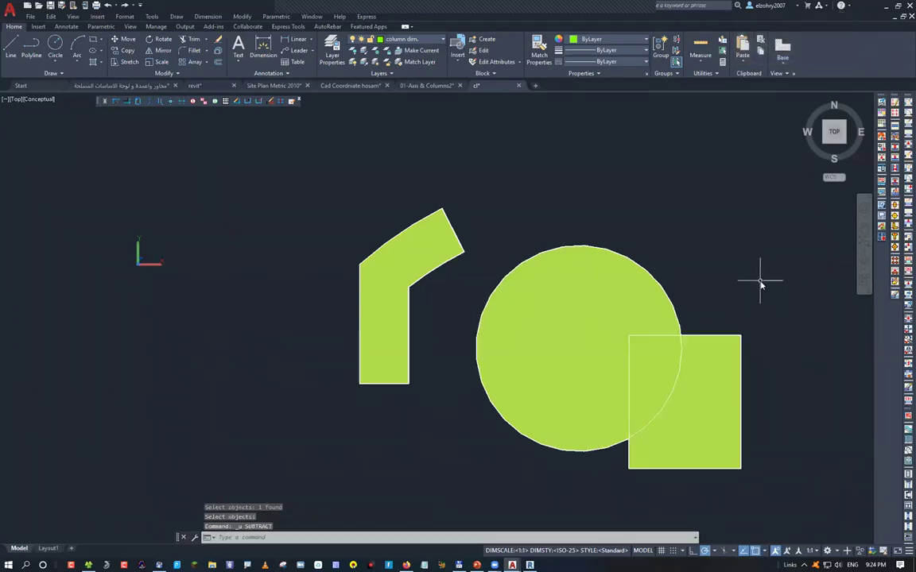
# Intersect the circle and rectangle regions, then undo it
pyautogui.write('IN')
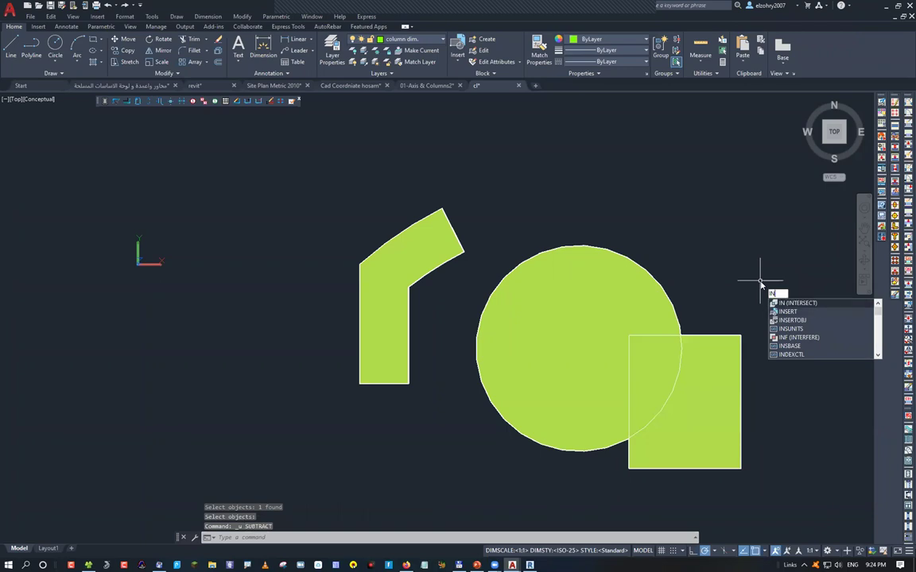
pyautogui.write('QTANCHK')
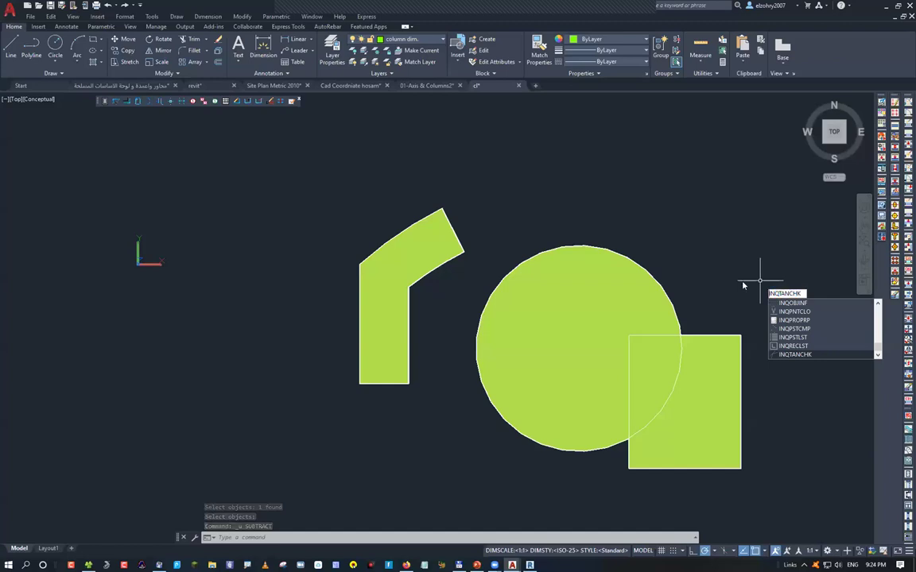
pyautogui.press('BackSpace')
pyautogui.press('Return')
pyautogui.click(748, 412)
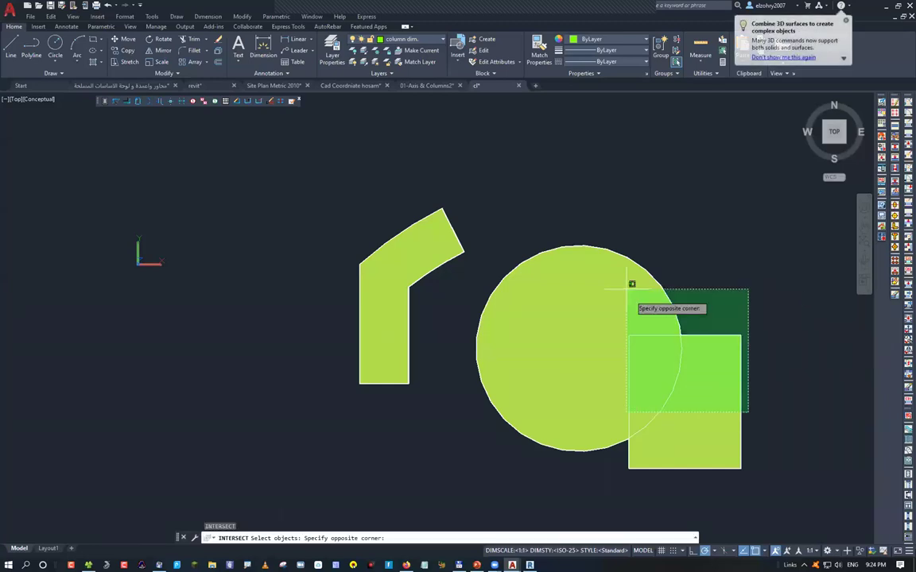
pyautogui.click(620, 267)
pyautogui.press('Return')
pyautogui.hotkey('ctrl', 'z')
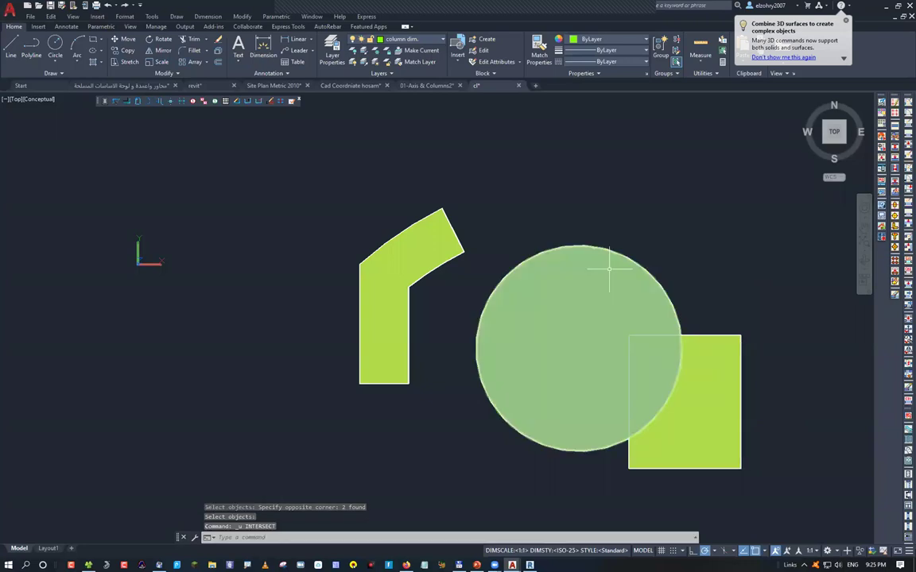
# Delete the circle and rectangle regions and recentre the column in view
pyautogui.scroll(-2, 715, 342)
pyautogui.scroll(-2, 721, 365)
pyautogui.click(642, 292)
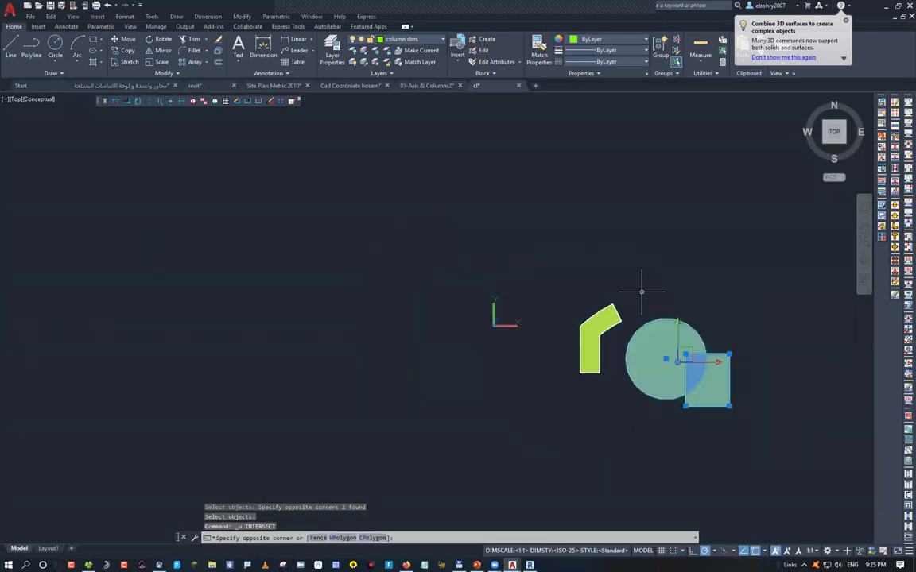
pyautogui.click(643, 290)
pyautogui.press('Delete')
pyautogui.scroll(3, 587, 321)
pyautogui.moveTo(587, 378); pyautogui.dragTo(586, 316, button='middle')
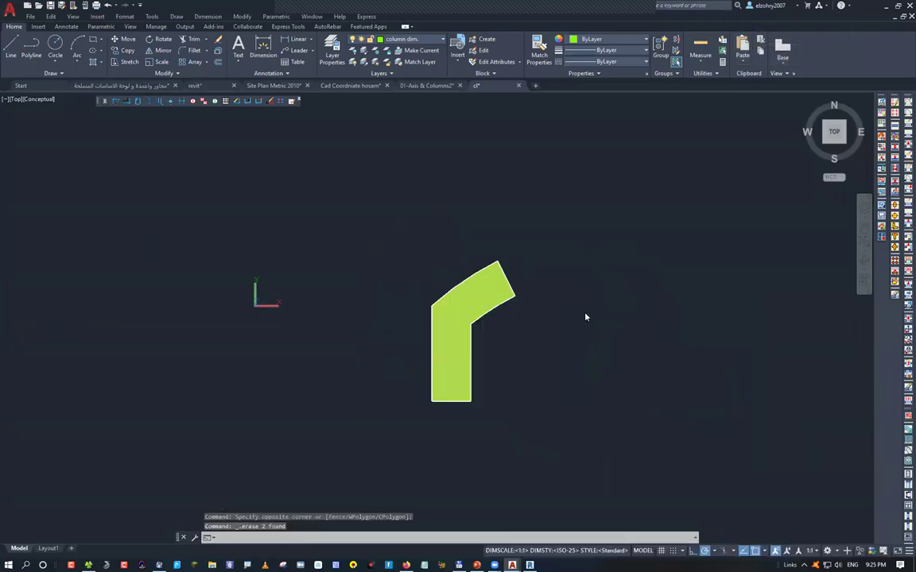
# Run MASSPROP on the column region and select its centroid values
pyautogui.write('MASSPROP')
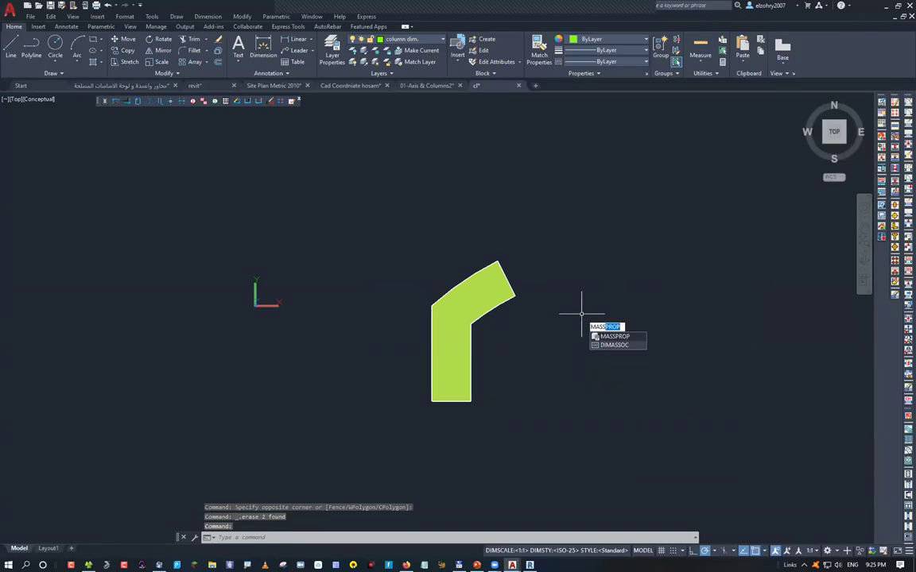
pyautogui.press('Return')
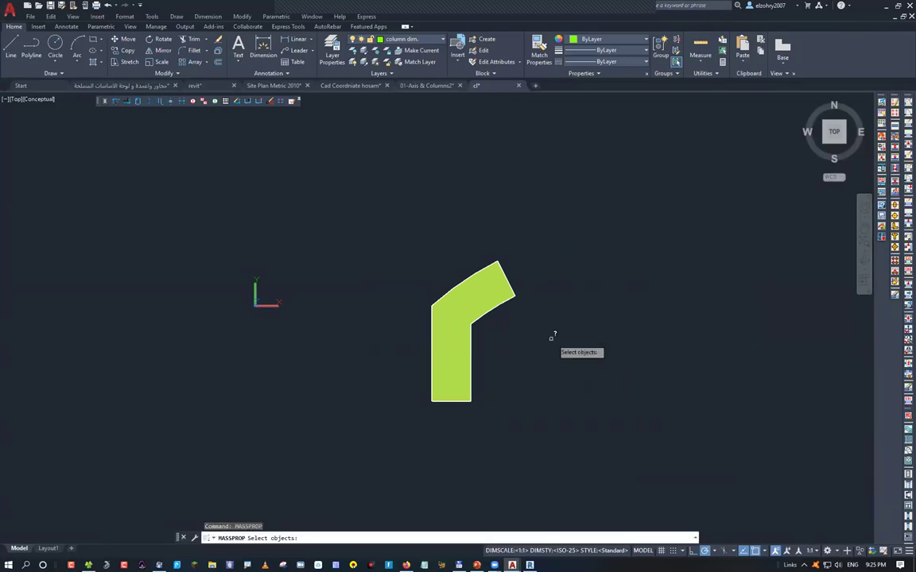
pyautogui.click(457, 334)
pyautogui.press('Return')
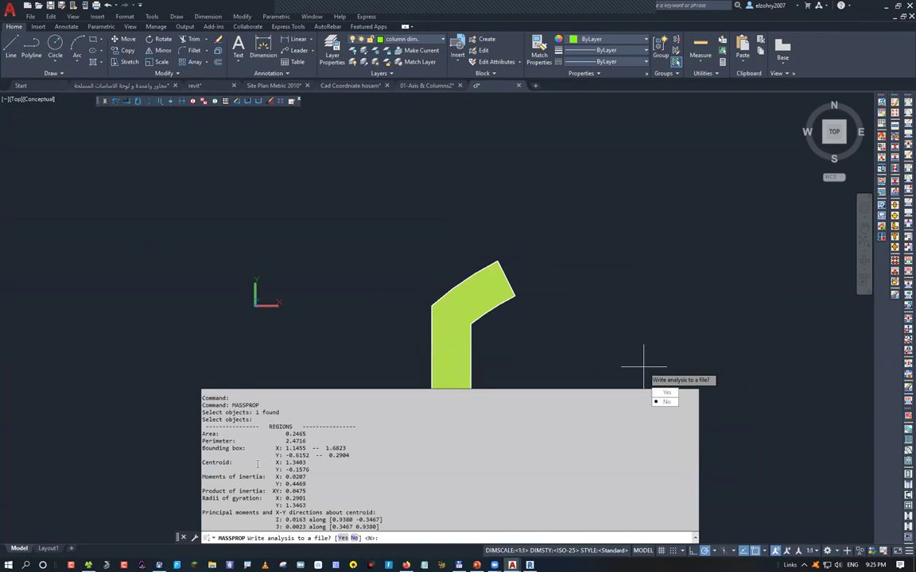
pyautogui.moveTo(311, 469); pyautogui.dragTo(277, 463)
pyautogui.hotkey('ctrl', 'c')
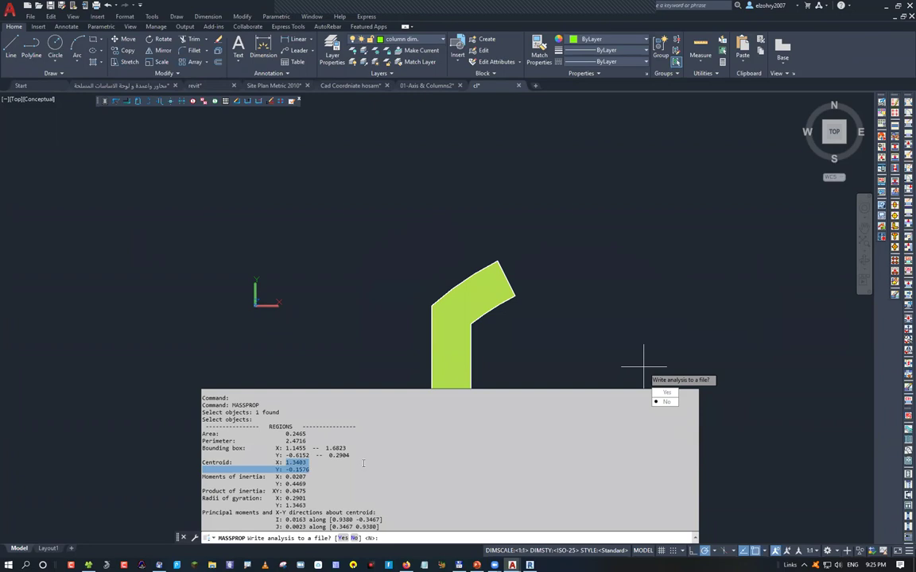
# Paste the centroid into Notepad and format it as 1.3403,-0.1576
pyautogui.press('super')
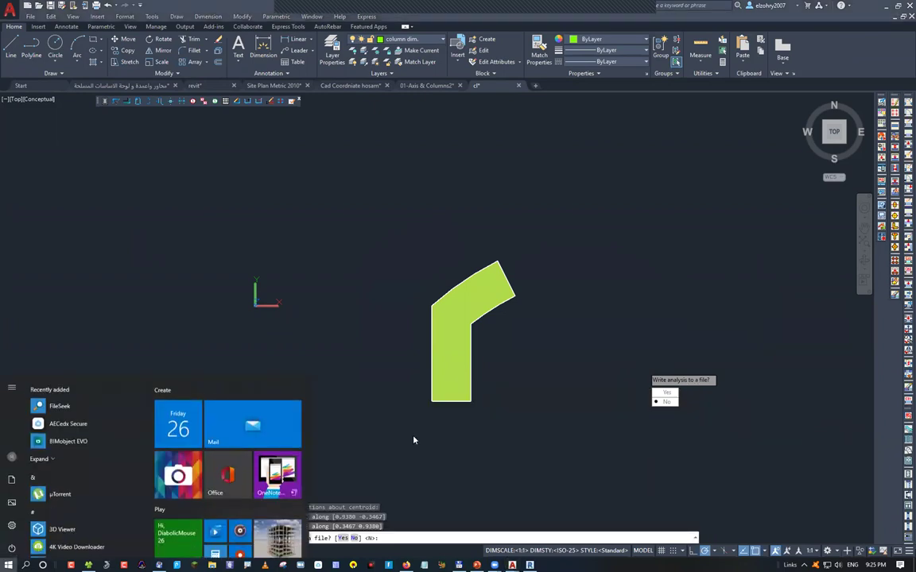
pyautogui.write('notepad')
pyautogui.press('Return')
pyautogui.hotkey('ctrl', 'v')
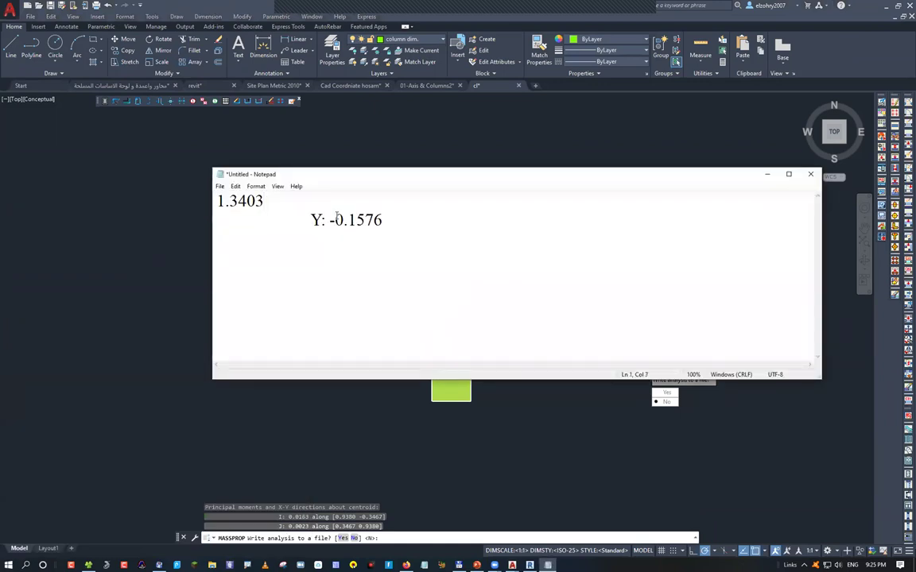
pyautogui.press('Delete')
pyautogui.hotkey('shift', 'Right')
pyautogui.hotkey('shift', 'Right')
pyautogui.hotkey('shift', 'Right')
pyautogui.hotkey('shift', 'Right')
pyautogui.hotkey('shift', 'Right')
pyautogui.hotkey('shift', 'Right')
pyautogui.hotkey('shift', 'Right')
pyautogui.hotkey('shift', 'Right')
pyautogui.hotkey('shift', 'Right')
pyautogui.hotkey('shift', 'Right')
pyautogui.hotkey('shift', 'Right')
pyautogui.hotkey('shift', 'Right')
pyautogui.hotkey('shift', 'Right')
pyautogui.hotkey('shift', 'Right')
pyautogui.hotkey('shift', 'Right')
pyautogui.hotkey('shift', 'Right')
pyautogui.hotkey('shift', 'Right')
pyautogui.hotkey('shift', 'Right')
pyautogui.hotkey('shift', 'Right')
pyautogui.hotkey('shift', 'Right')
pyautogui.write(',')
pyautogui.hotkey('ctrl', 'a')
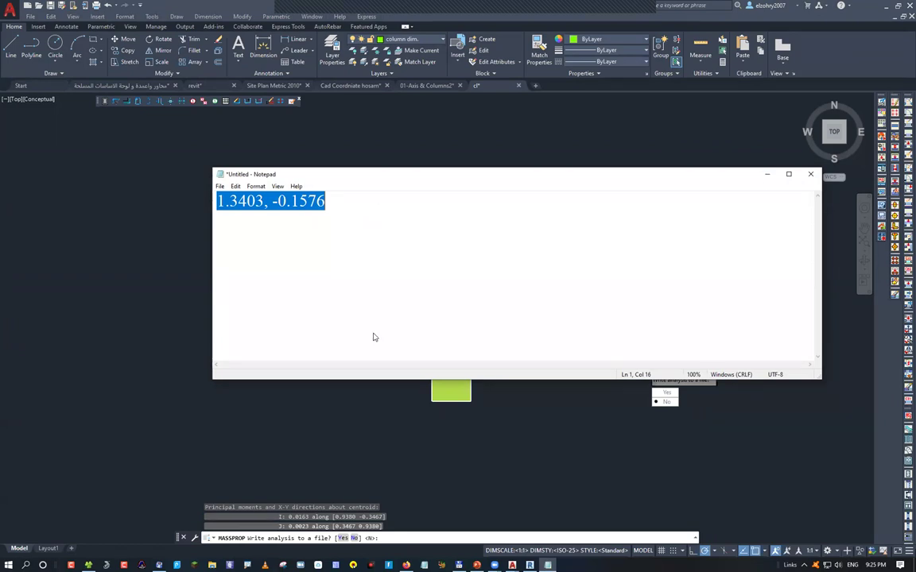
pyautogui.click(766, 174)
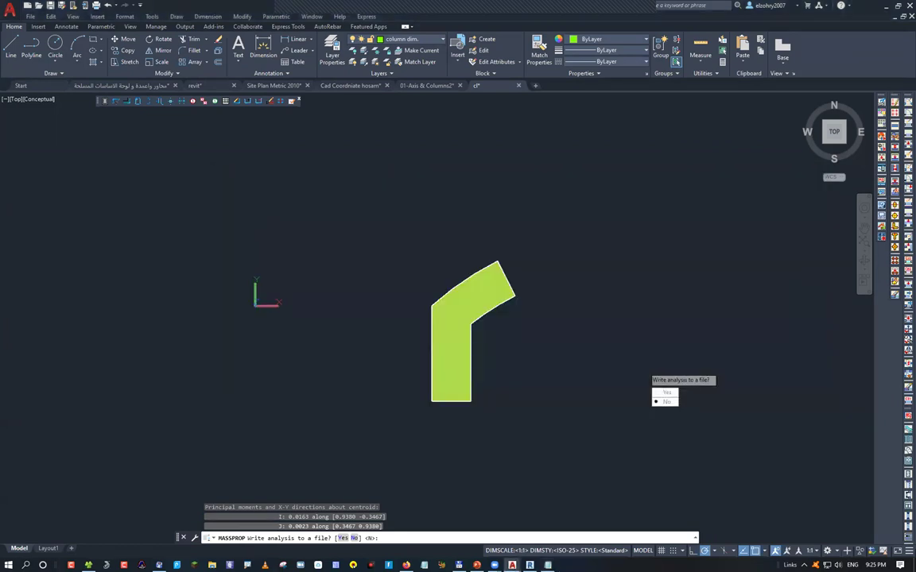
# Start the POINT command and paste the centroid coordinates
pyautogui.press('Escape')
pyautogui.press('Escape')
pyautogui.write('po')
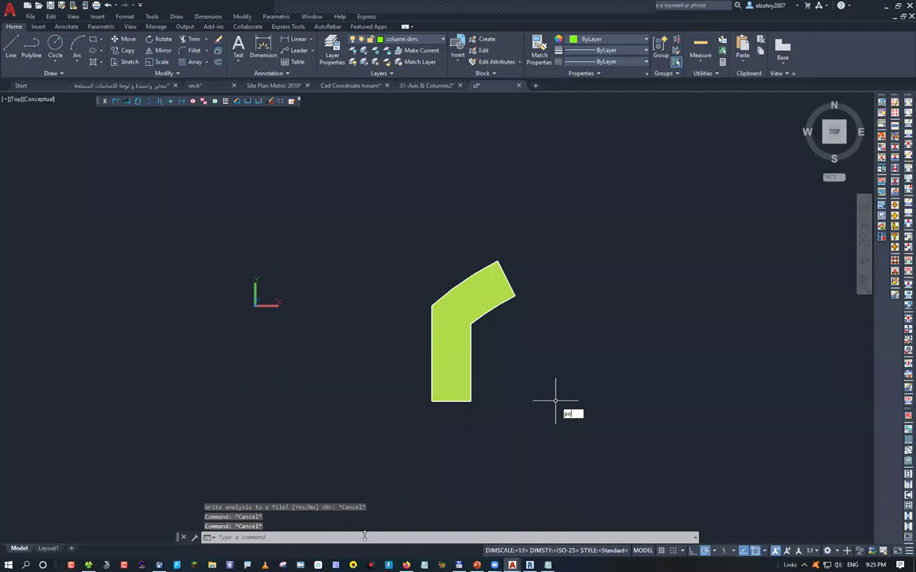
pyautogui.press('Return')
pyautogui.write('1.3403, -0.1576')
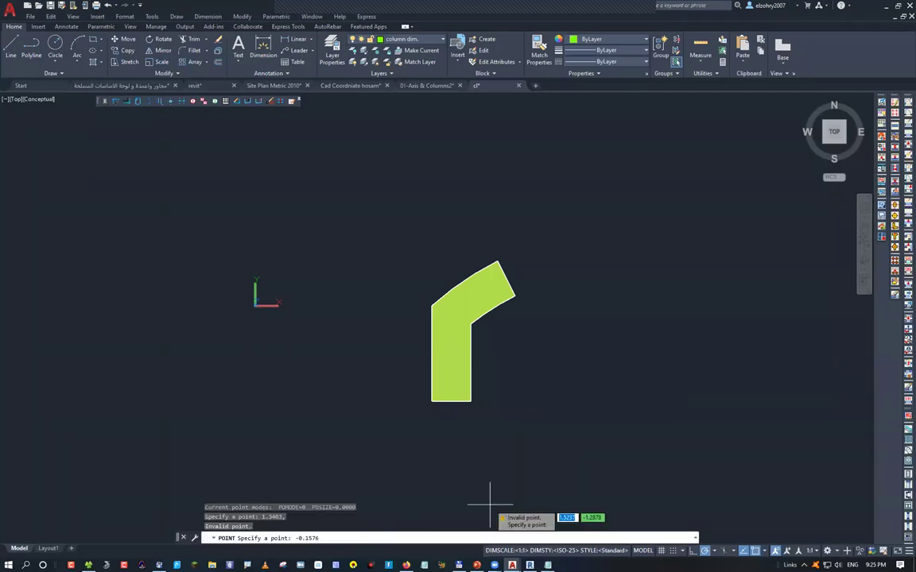
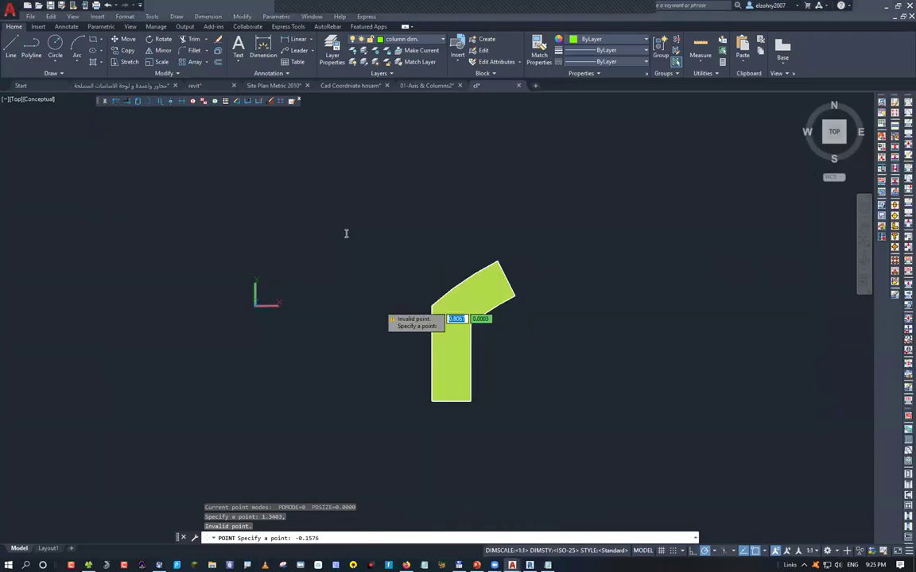
# Copy the coordinates from the notes and try placing a POINT at 1.3403,-0.1576
pyautogui.hotkey('alt', 'Tab')
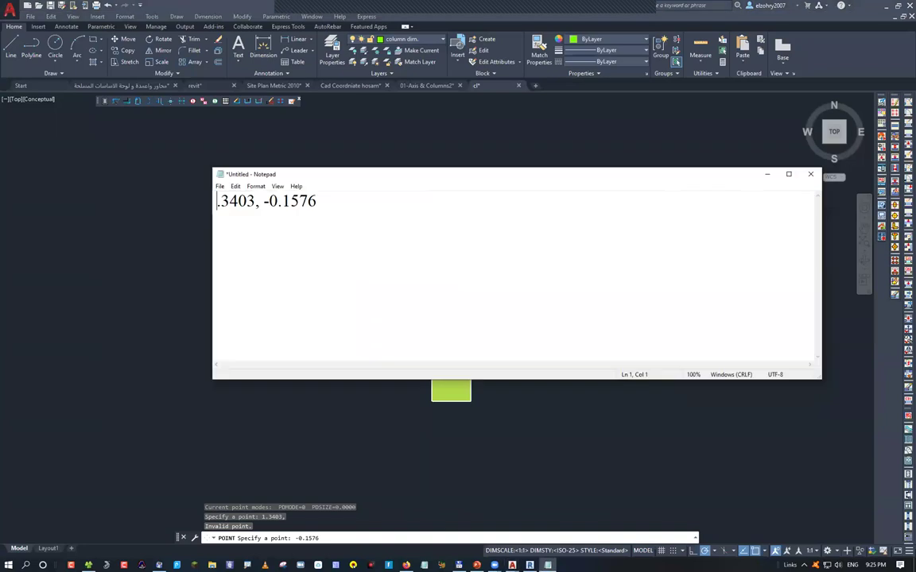
pyautogui.hotkey('alt', 'Tab')
pyautogui.press('Escape')
pyautogui.write('POI')
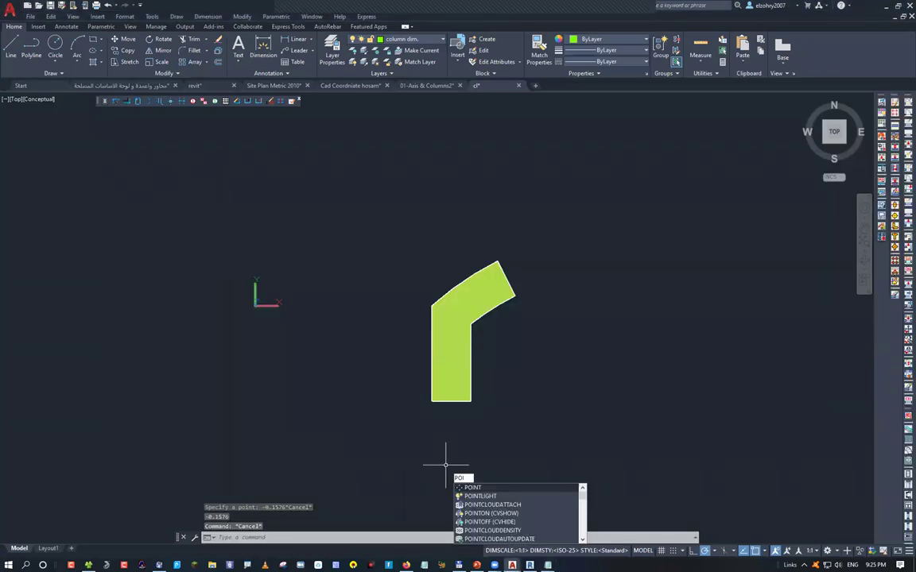
pyautogui.press('Return')
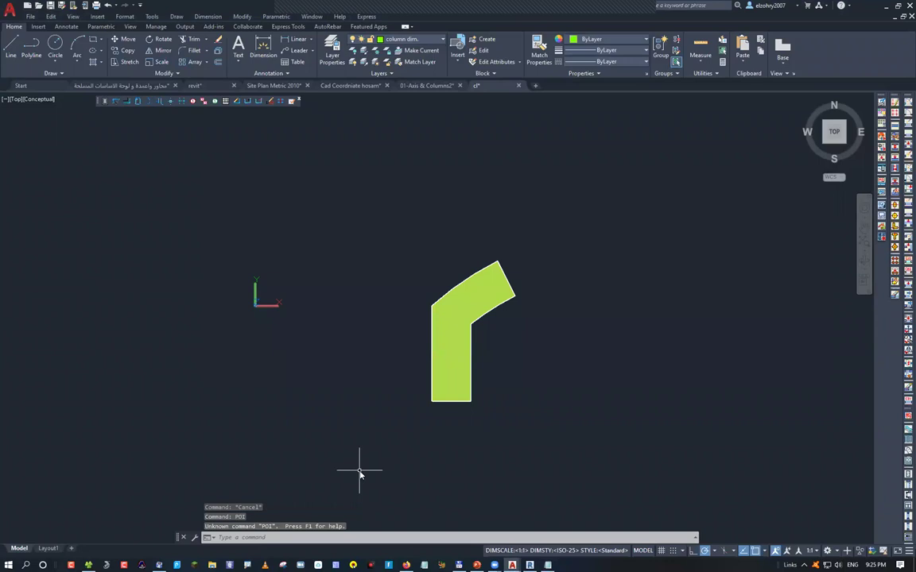
pyautogui.write('POINT Specify a point:')
pyautogui.press('Return')
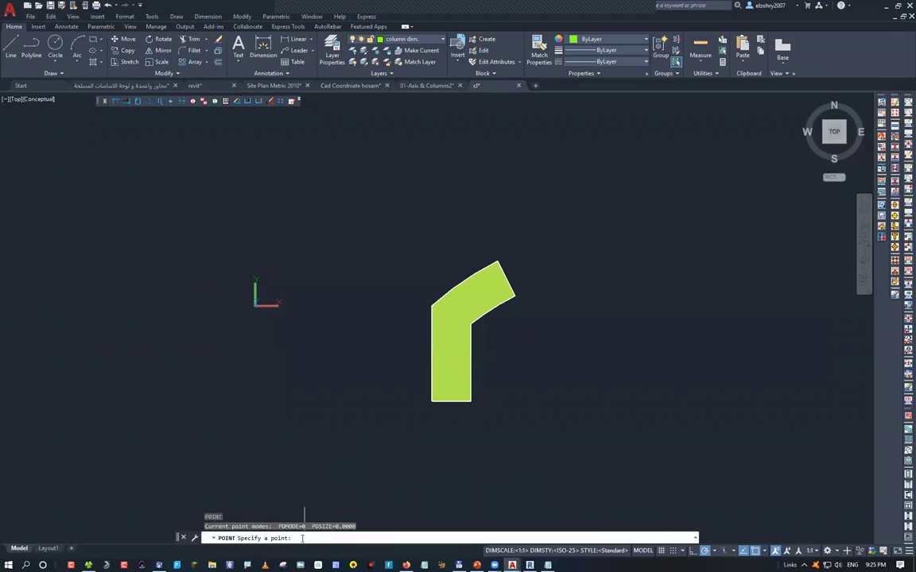
pyautogui.write('1.3403, -0.1576')
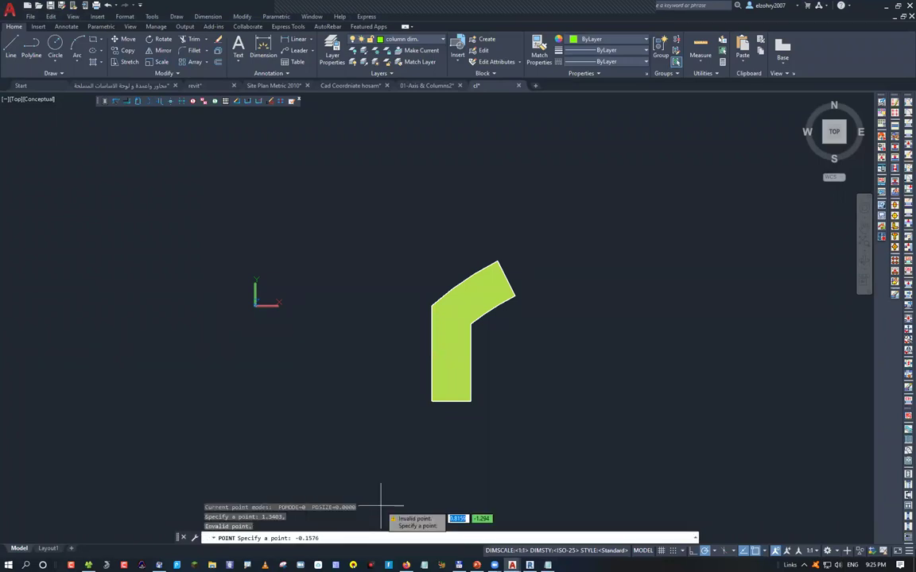
pyautogui.press('Return')
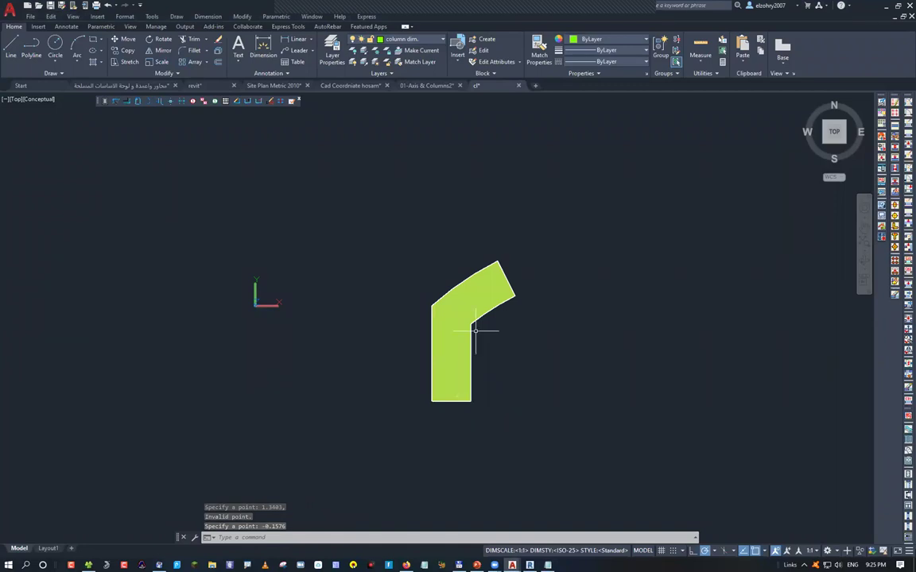
# Retry the point with the pasted coordinates, then restore down the AutoCAD window
pyautogui.scroll(2, 474, 330)
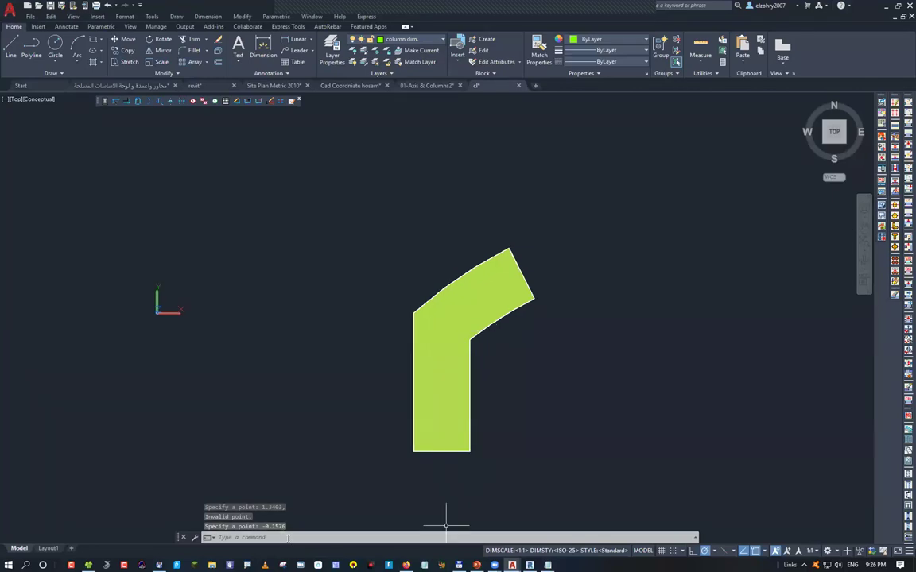
pyautogui.write('po')
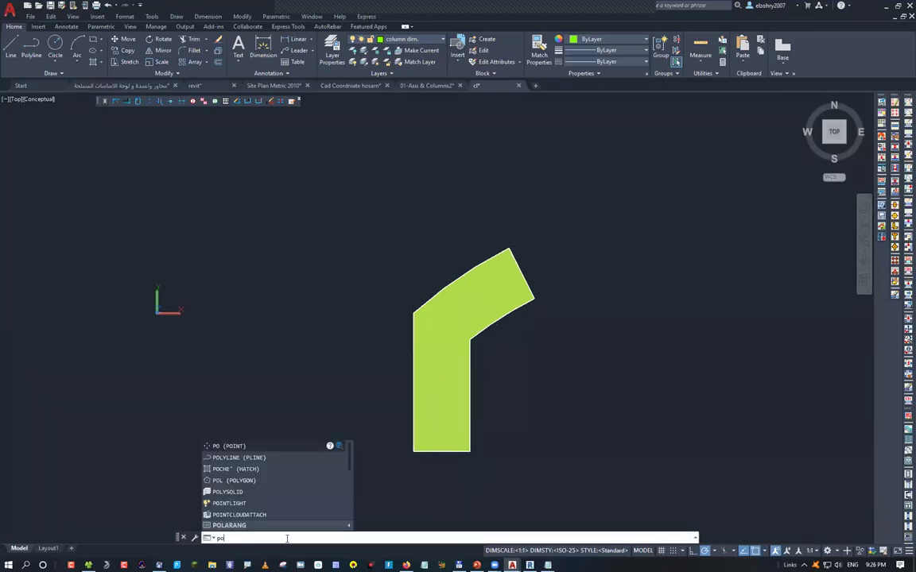
pyautogui.press('Return')
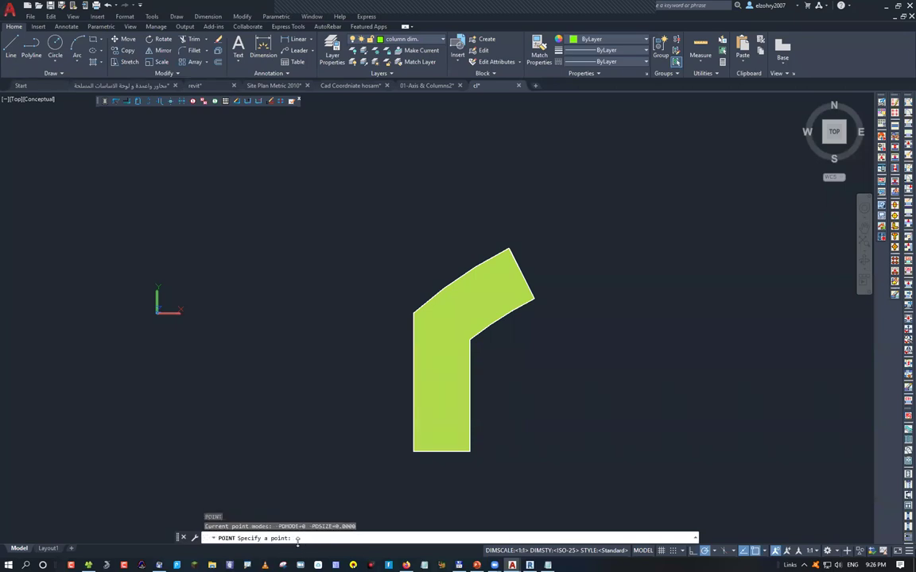
pyautogui.write('1.3403, -0.1576')
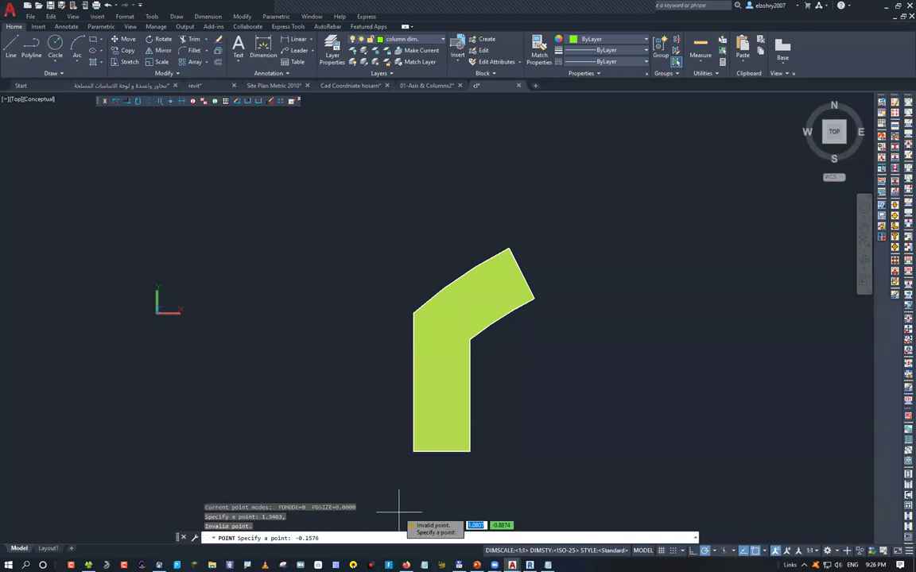
pyautogui.press('BackSpace')
pyautogui.press('BackSpace')
pyautogui.press('super+Down')
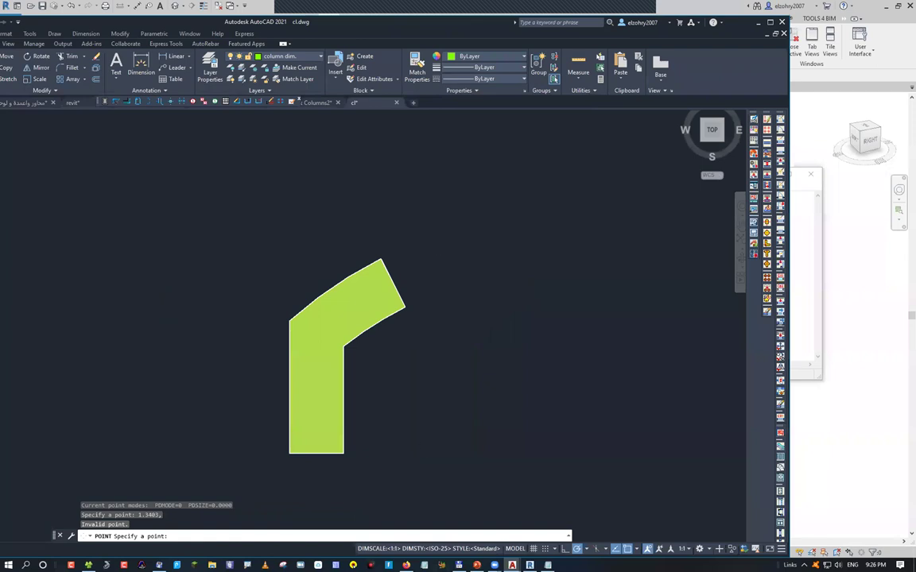
# Stay in AutoCAD and try pasting coordinates into a POINT command, then cancel it
pyautogui.press('Escape')
pyautogui.hotkey('alt', 'Tab')
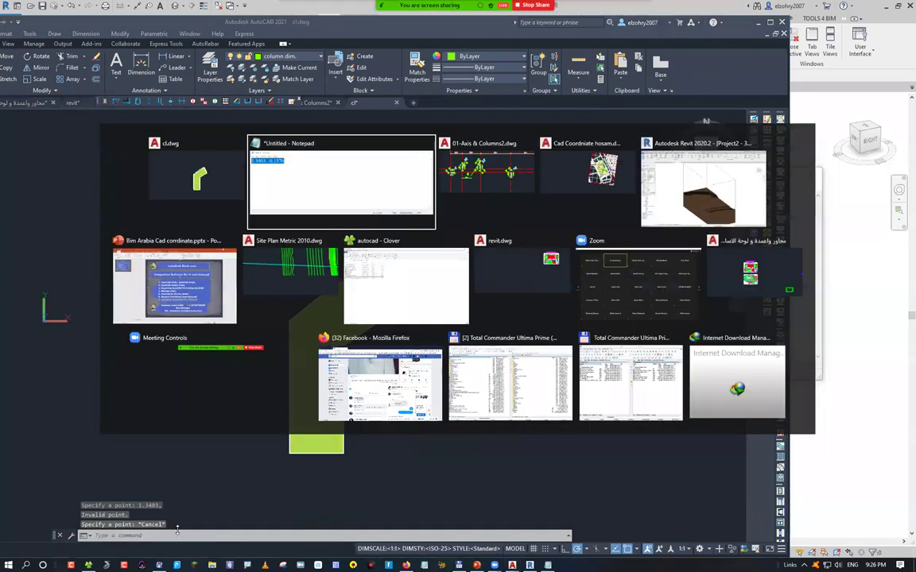
pyautogui.press('Escape')
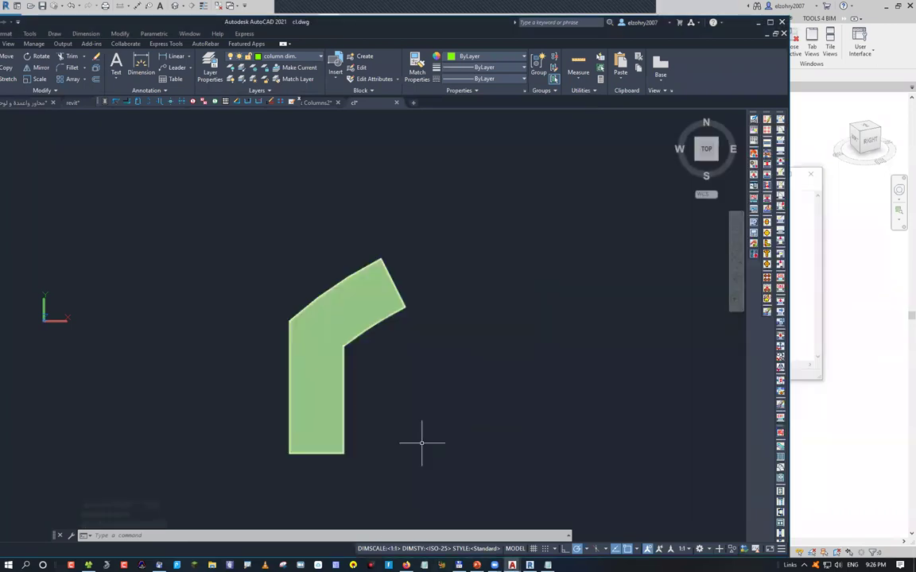
pyautogui.write('point:')
pyautogui.press('Return')
pyautogui.hotkey('ctrl', 'v')
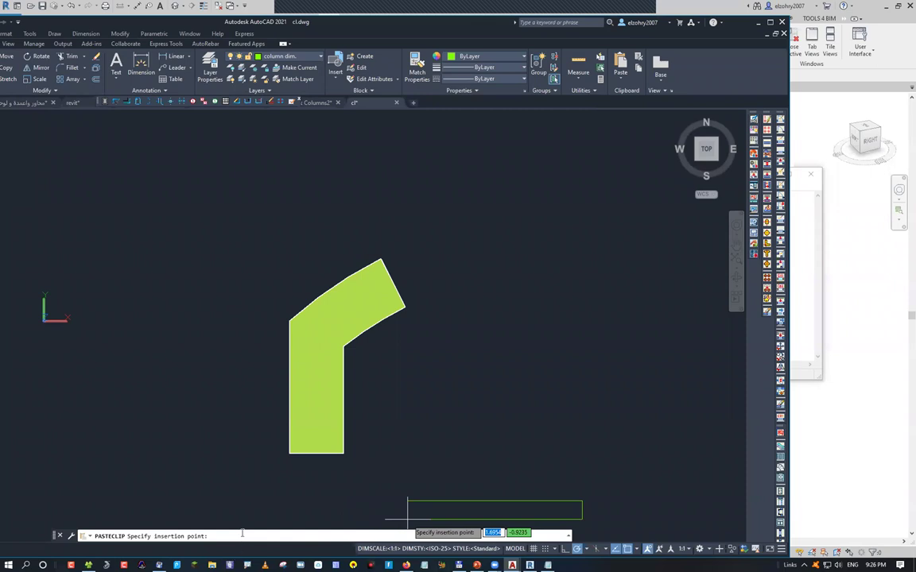
pyautogui.press('Escape')
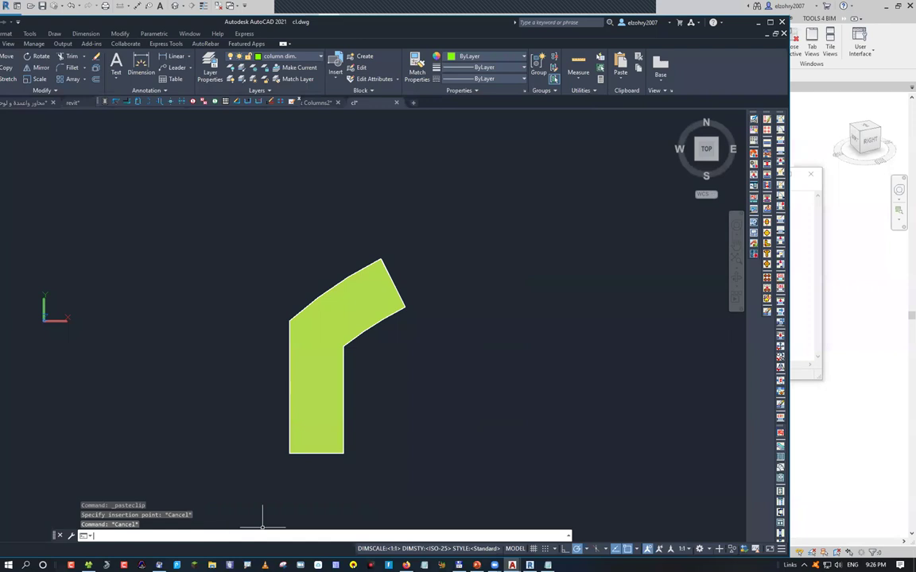
# Place a point at 1.3403,-0.1576 and zoom out the drawing
pyautogui.write('po')
pyautogui.press('Return')
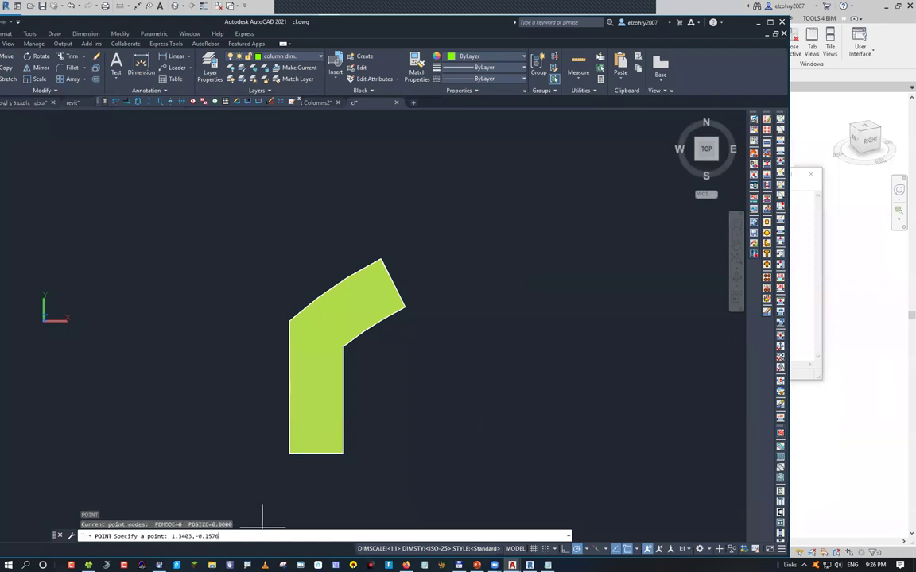
pyautogui.press('Return')
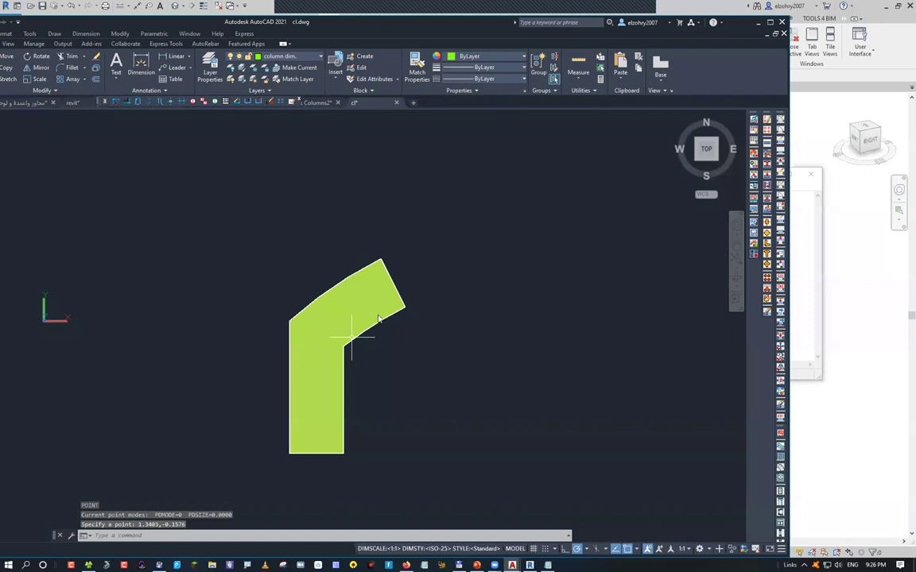
pyautogui.scroll(-4, 378, 318)
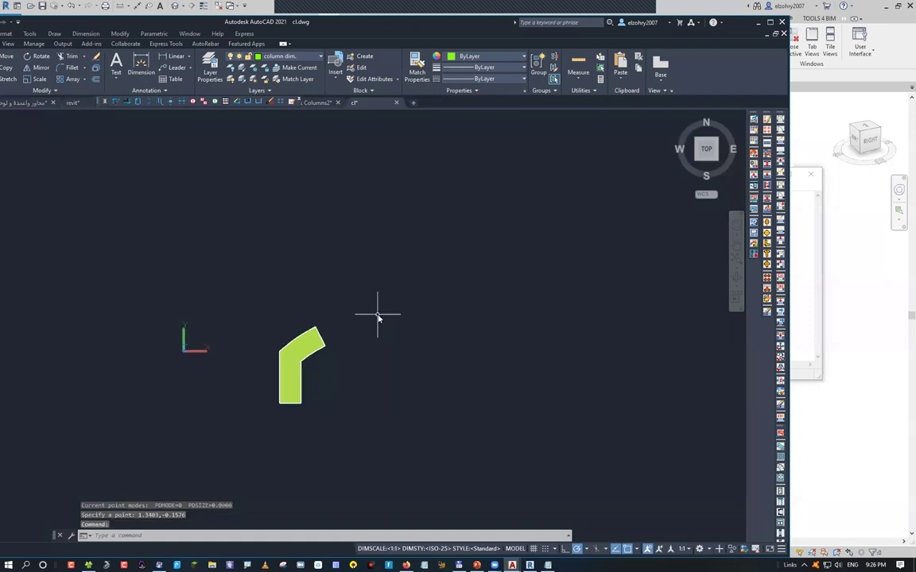
pyautogui.press('Escape')
pyautogui.write('ptype')
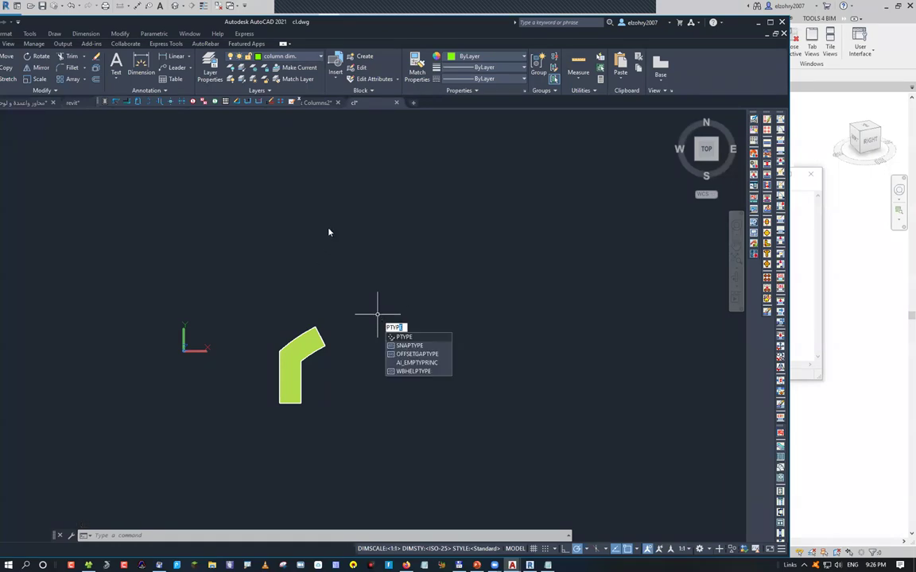
# Choose the plus-shaped point style in Point Style and apply it
pyautogui.press('Return')
pyautogui.press('Right')
pyautogui.press('Right')
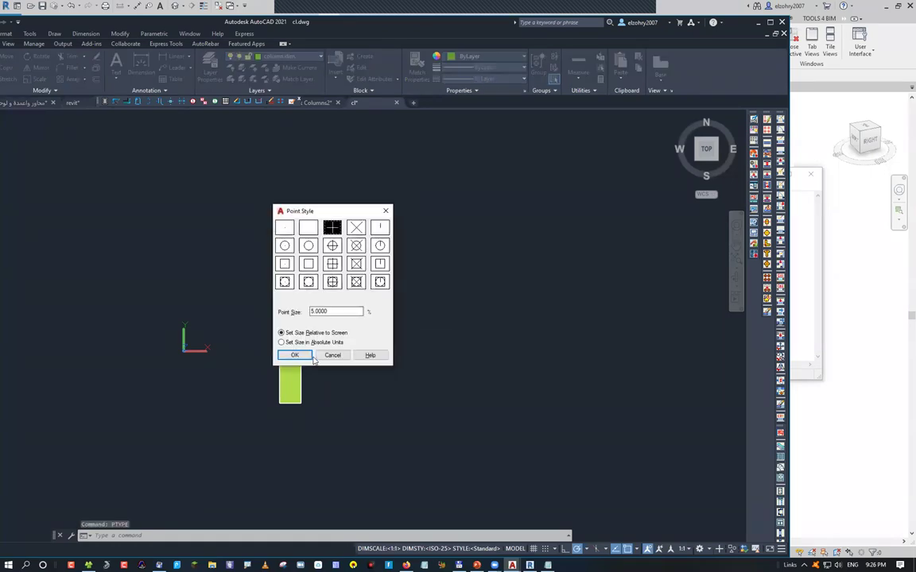
pyautogui.click(311, 357)
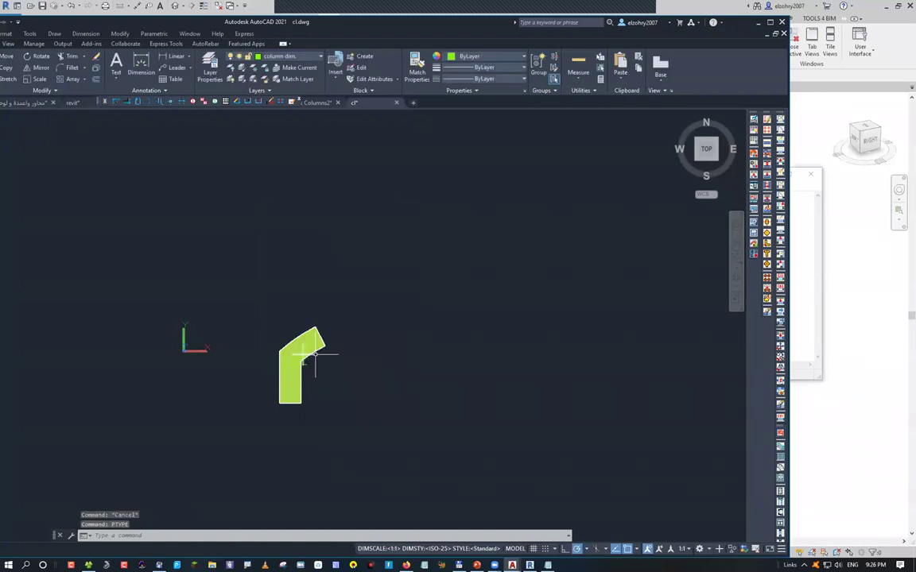
# Delete the green column shape and its lines, then undo the deletions
pyautogui.scroll(3, 308, 286)
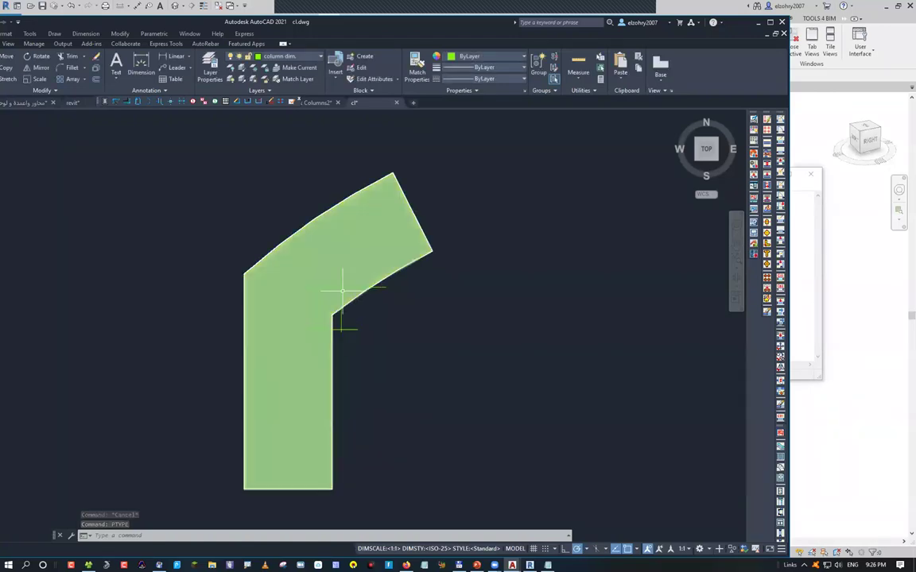
pyautogui.scroll(-4, 253, 277)
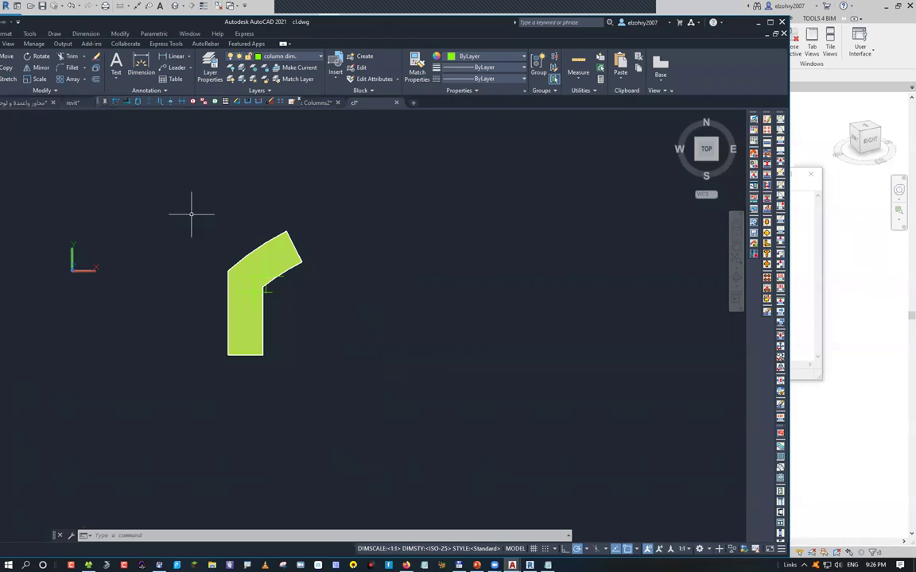
pyautogui.click(270, 255)
pyautogui.press('Delete')
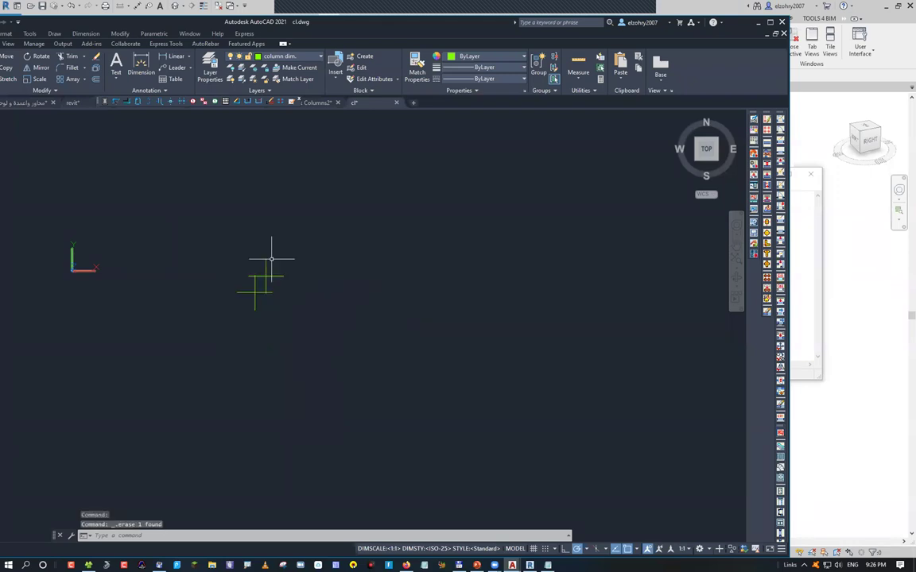
pyautogui.click(211, 215)
pyautogui.click(270, 287)
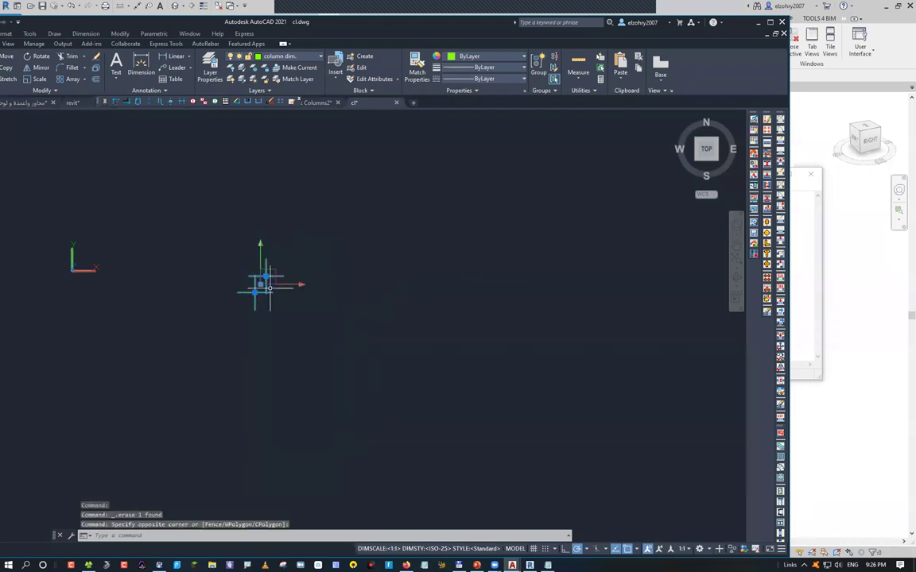
pyautogui.press('Delete')
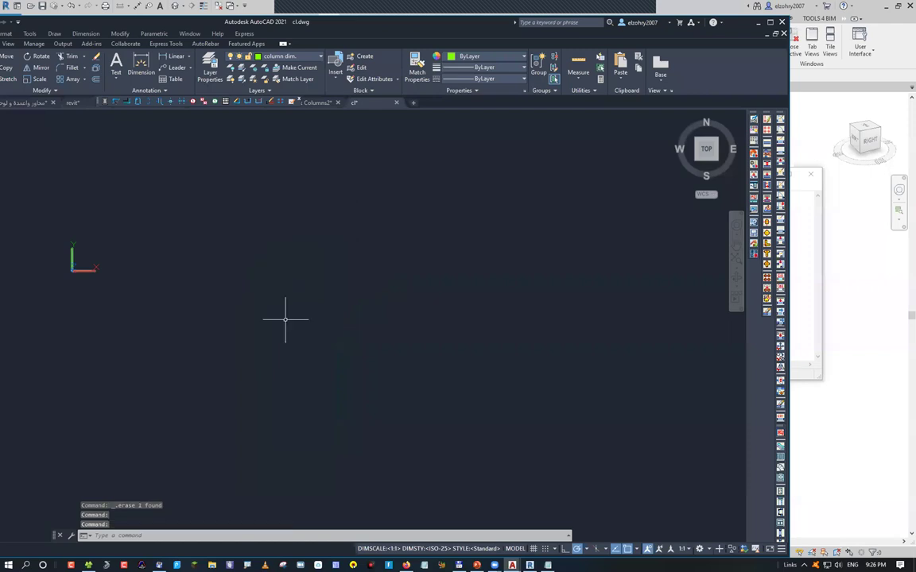
pyautogui.hotkey('ctrl', 'z')
pyautogui.hotkey('ctrl', 'z')
pyautogui.hotkey('ctrl', 'z')
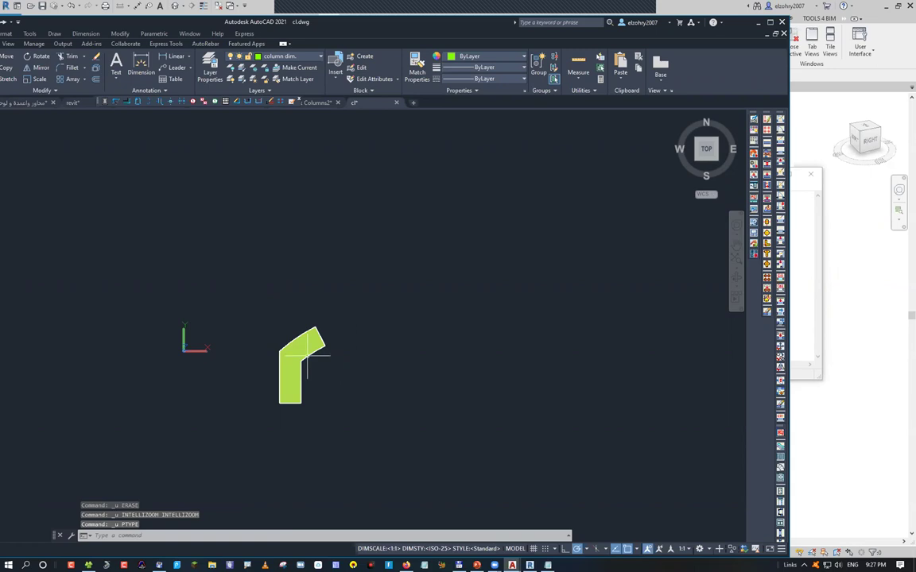
# Place a point at the pasted coordinates 1.3403,-0.1576
pyautogui.scroll(3, 301, 354)
pyautogui.moveTo(301, 355); pyautogui.dragTo(294, 286, button='middle')
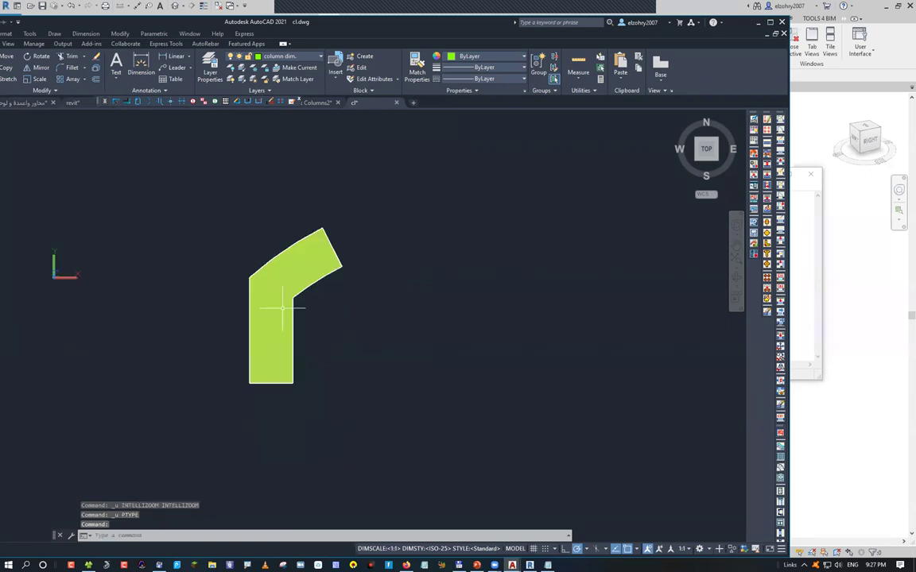
pyautogui.click(177, 528)
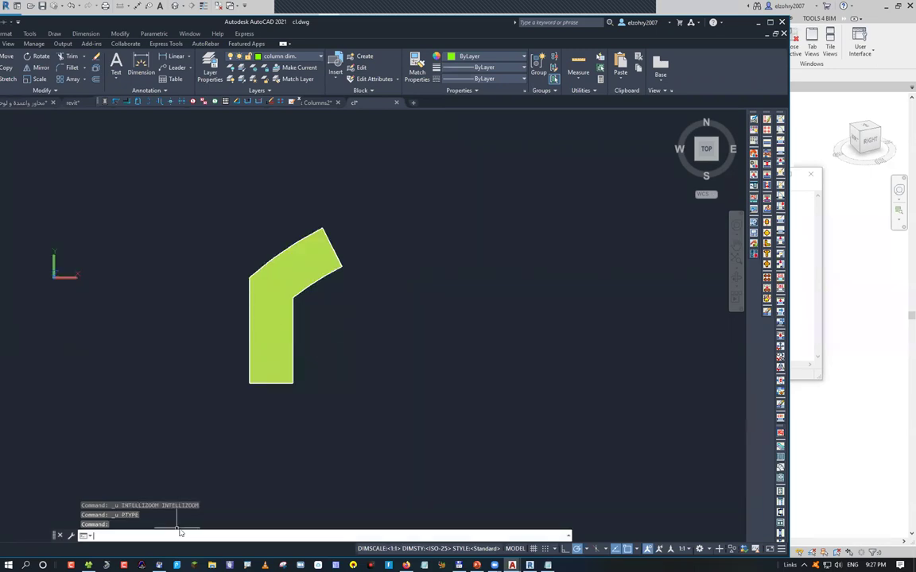
pyautogui.write('po')
pyautogui.press('Return')
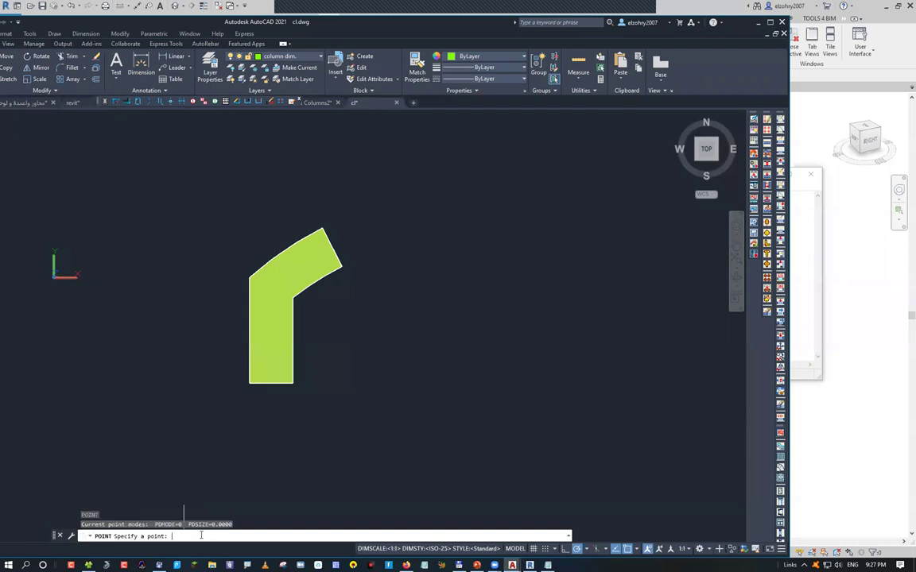
pyautogui.write('1.3403,-0.1576')
pyautogui.press('Return')
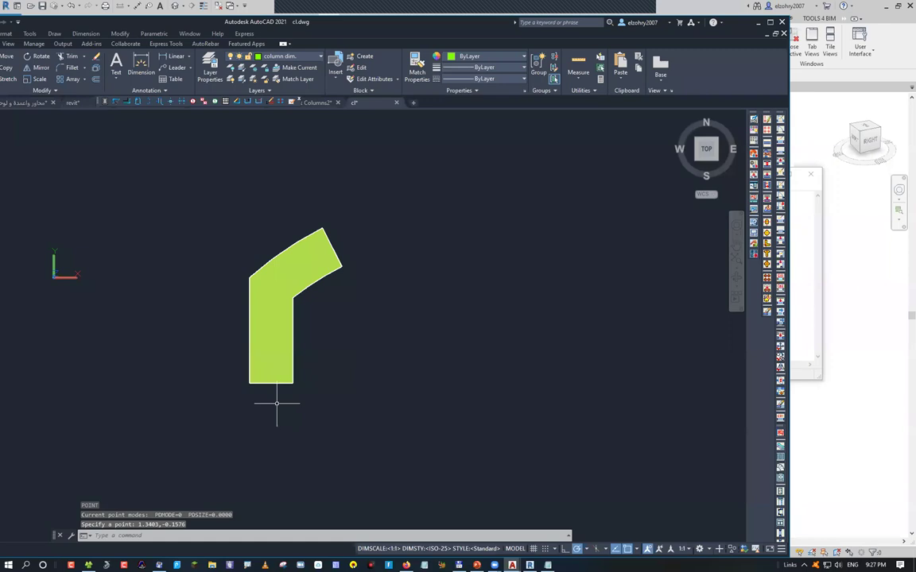
# Open the Point Style dialog with PTYPE and close it unchanged
pyautogui.write('ptype')
pyautogui.press('Return')
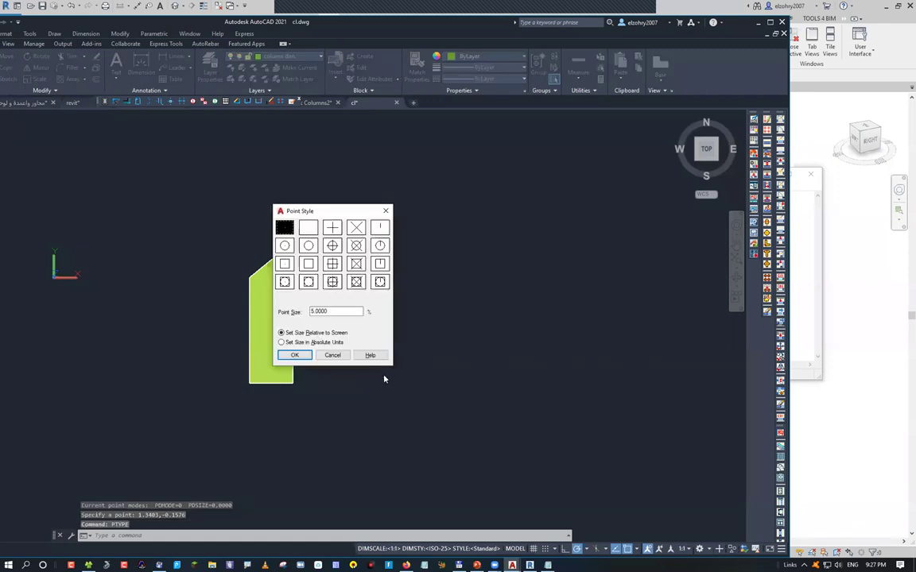
pyautogui.press('Return')
pyautogui.scroll(5, 297, 324)
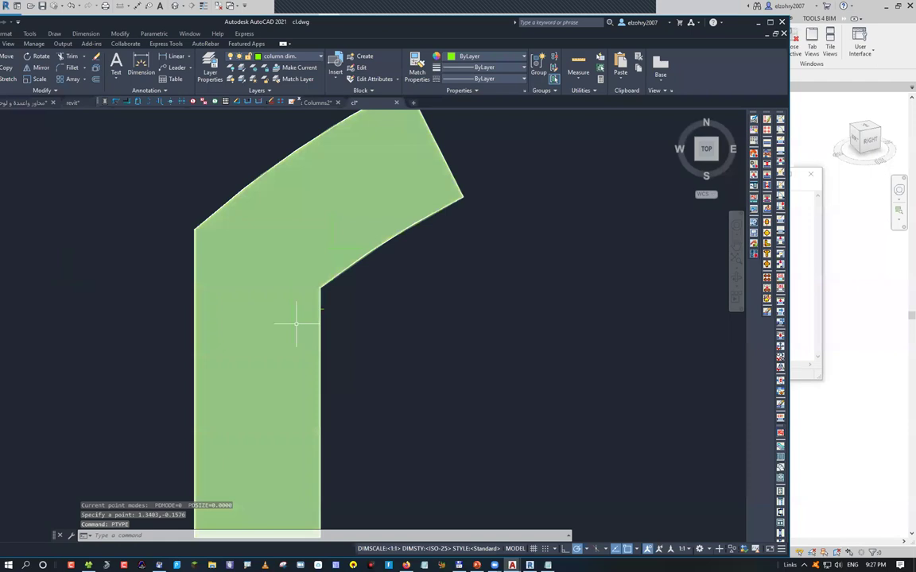
# Select the bent green column shape
pyautogui.click(333, 249)
pyautogui.scroll(-2, 375, 312)
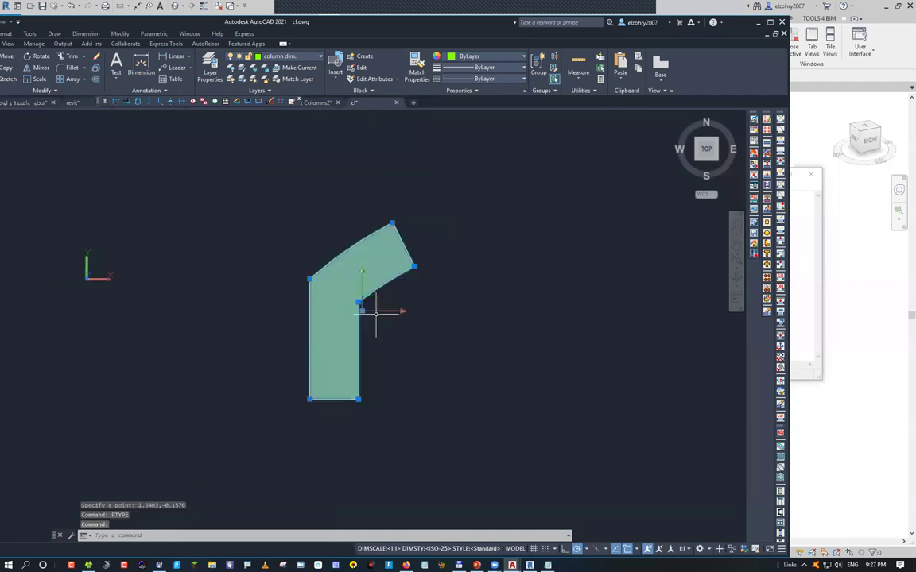
pyautogui.press('Escape')
pyautogui.press('Escape')
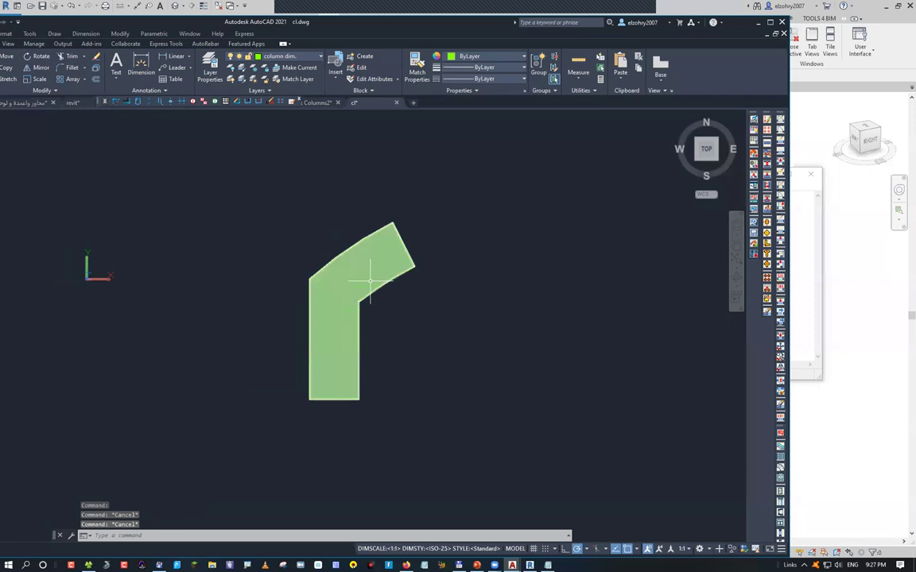
pyautogui.scroll(3, 370, 279)
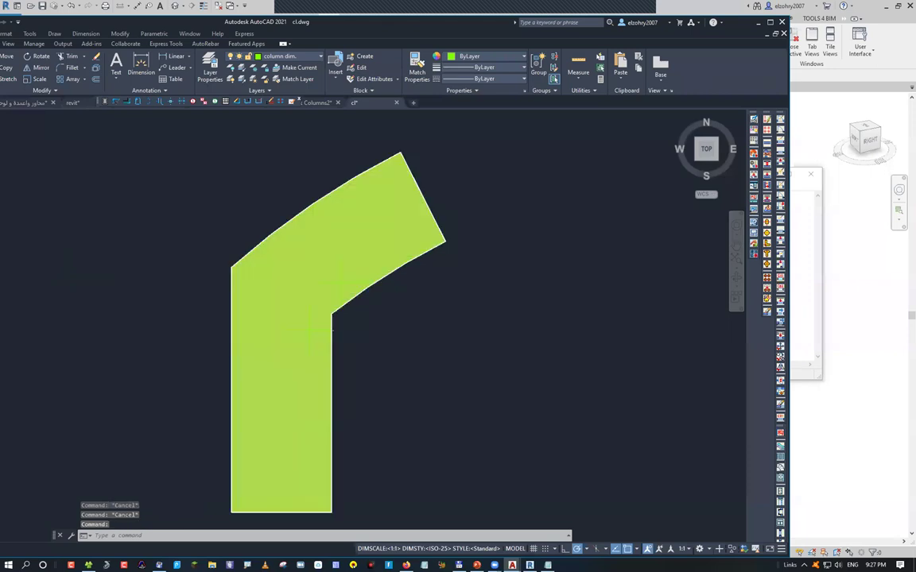
pyautogui.click(311, 326)
pyautogui.scroll(-6, 314, 295)
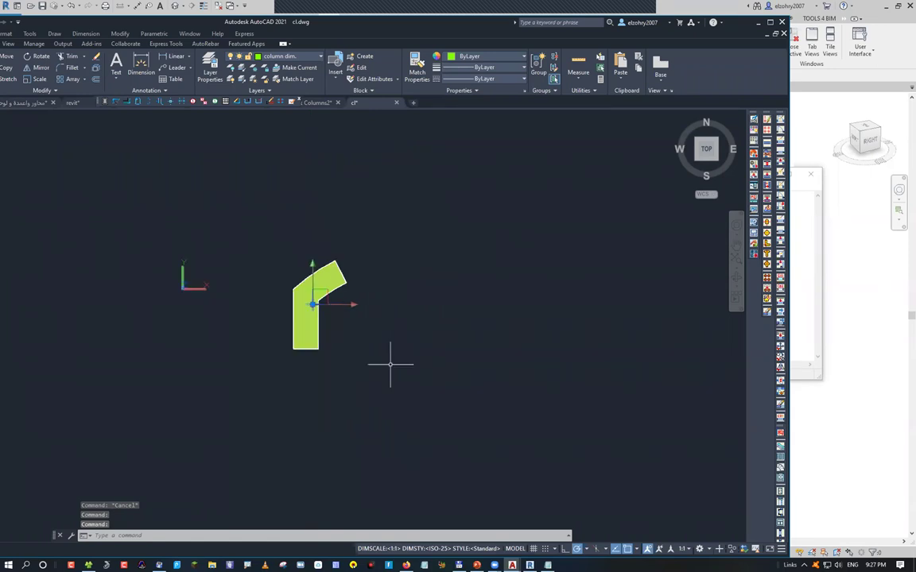
# Start moving the shape from a node-snapped base point, then cancel the move and selection
pyautogui.write('m')
pyautogui.press('Return')
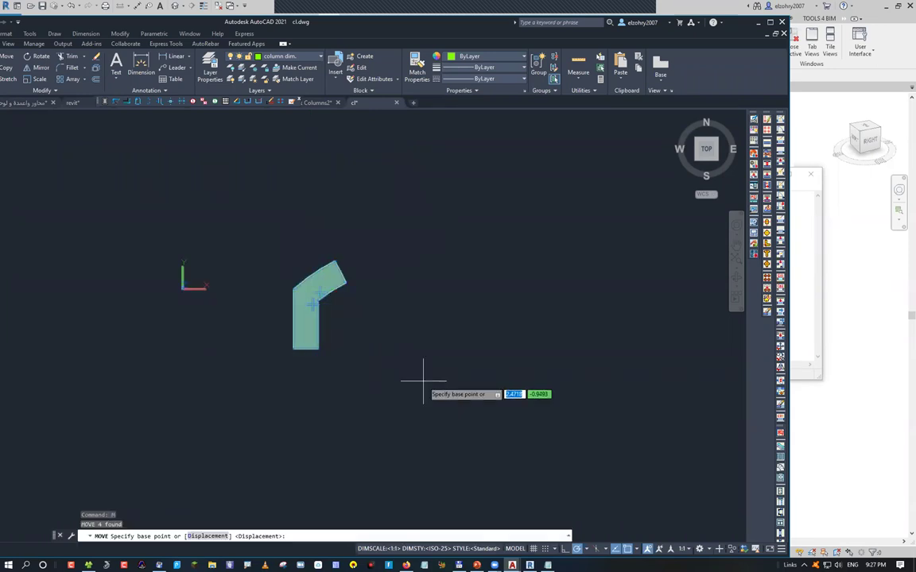
pyautogui.keyDown('shift'); pyautogui.rightClick(433, 351); pyautogui.keyUp('shift')
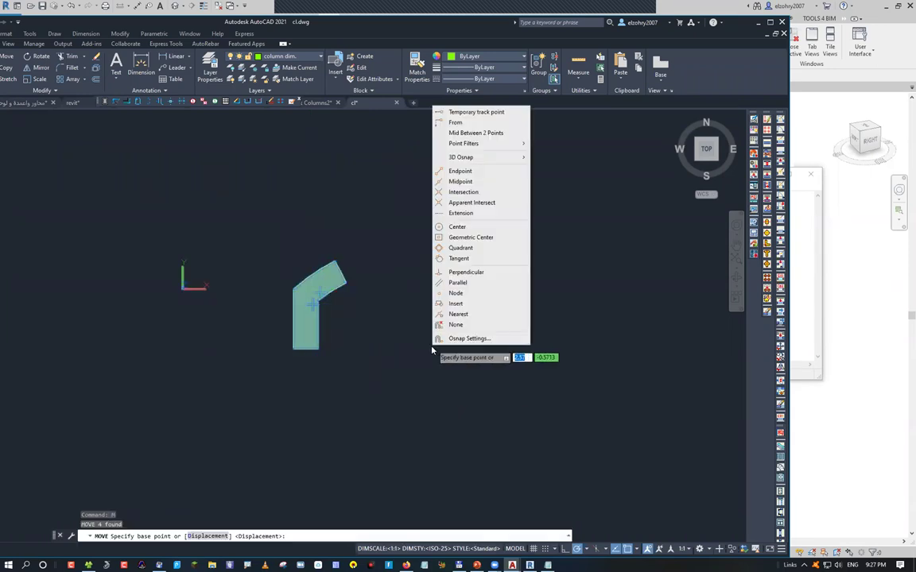
pyautogui.click(461, 293)
pyautogui.click(318, 298)
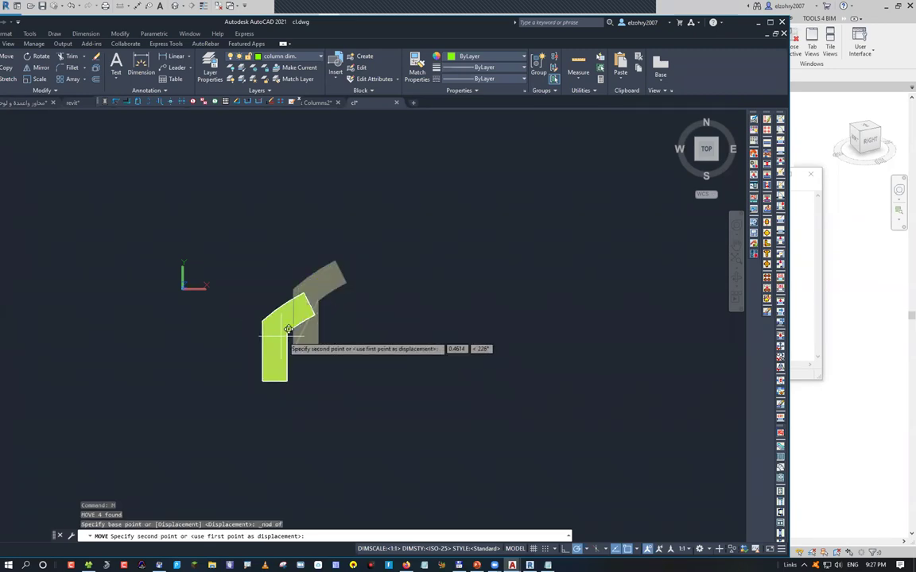
pyautogui.press('Escape')
pyautogui.press('Escape')
pyautogui.click(273, 264)
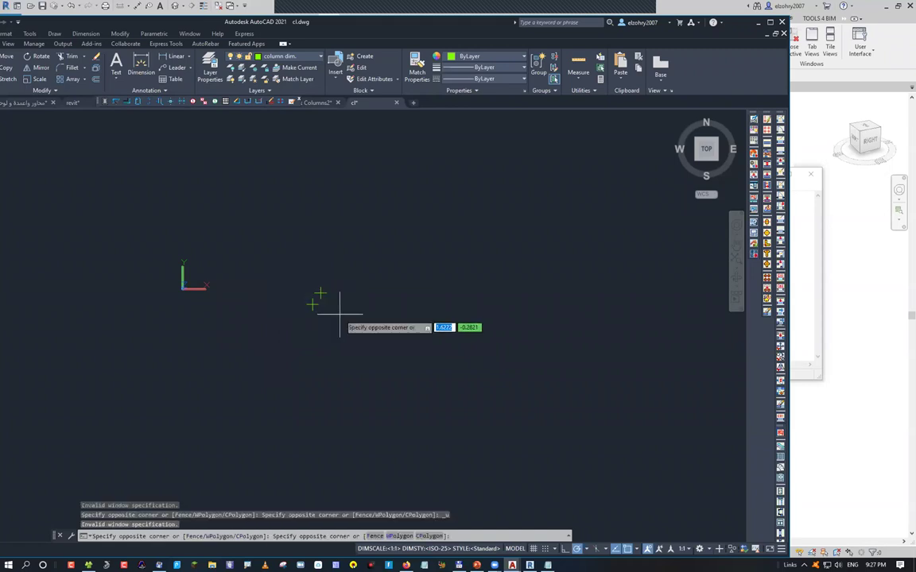
pyautogui.press('Escape')
# Undo MOVE, PTYPE, POINT, ERASE, VSCURRENT and REGION back to the unfilled wireframe outline
pyautogui.hotkey('ctrl', 'z')
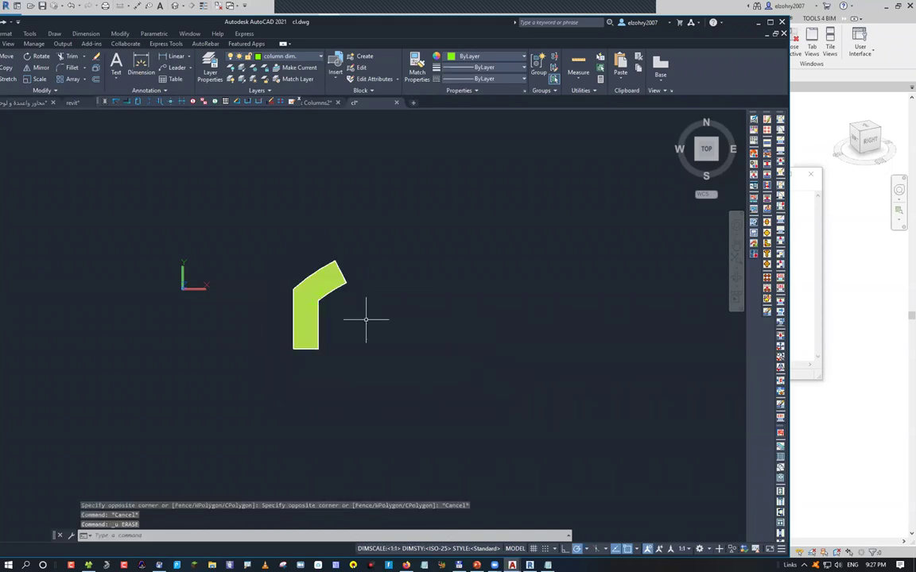
pyautogui.hotkey('ctrl', 'z')
pyautogui.hotkey('ctrl', 'z')
pyautogui.hotkey('ctrl', 'z')
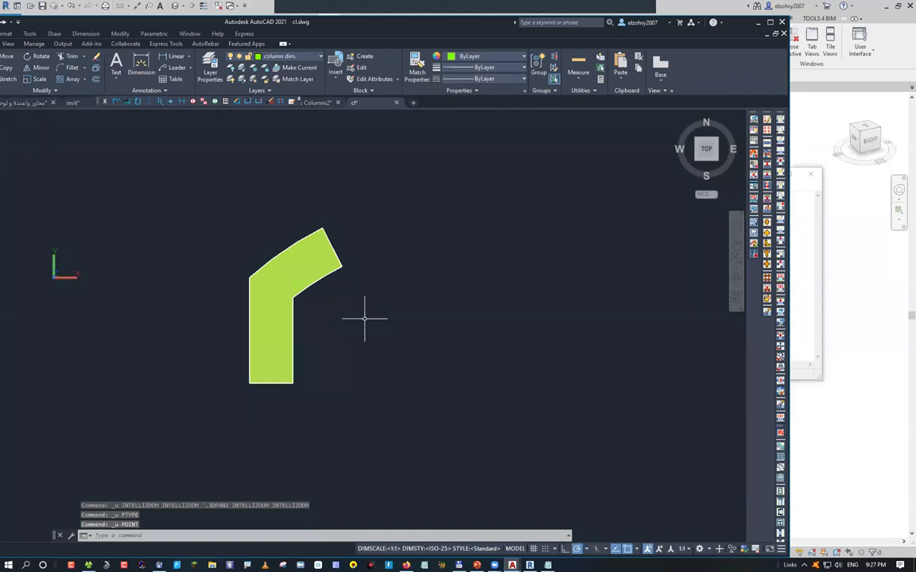
pyautogui.hotkey('ctrl', 'z')
pyautogui.hotkey('ctrl', 'z')
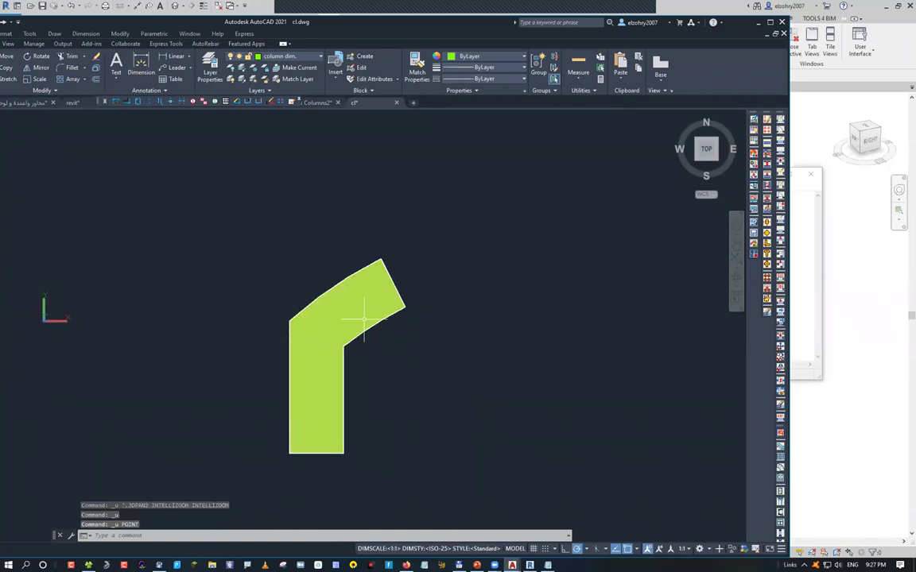
pyautogui.hotkey('ctrl', 'z')
pyautogui.hotkey('ctrl', 'z')
pyautogui.hotkey('ctrl', 'z')
pyautogui.hotkey('ctrl', 'z')
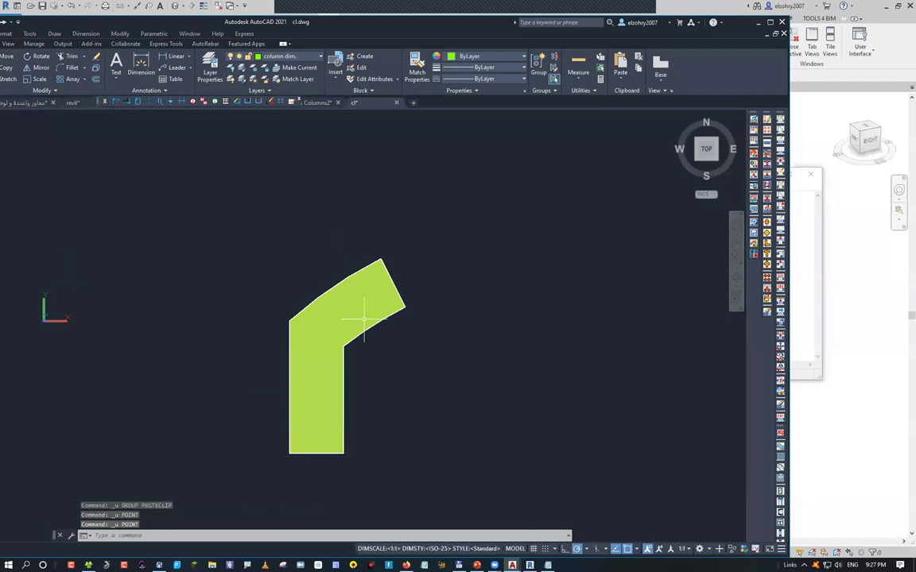
pyautogui.hotkey('ctrl', 'z')
pyautogui.hotkey('ctrl', 'z')
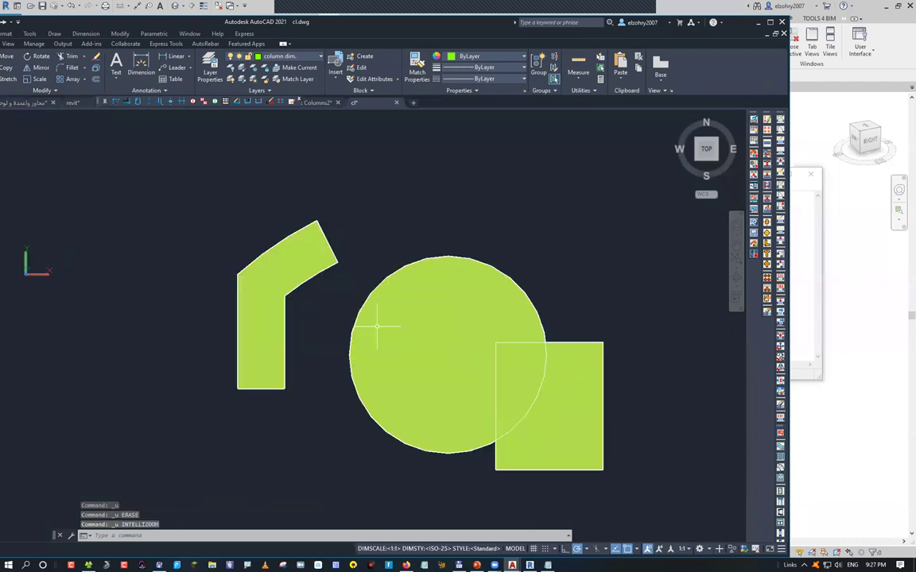
pyautogui.hotkey('ctrl', 'z')
pyautogui.hotkey('ctrl', 'z')
pyautogui.hotkey('ctrl', 'z')
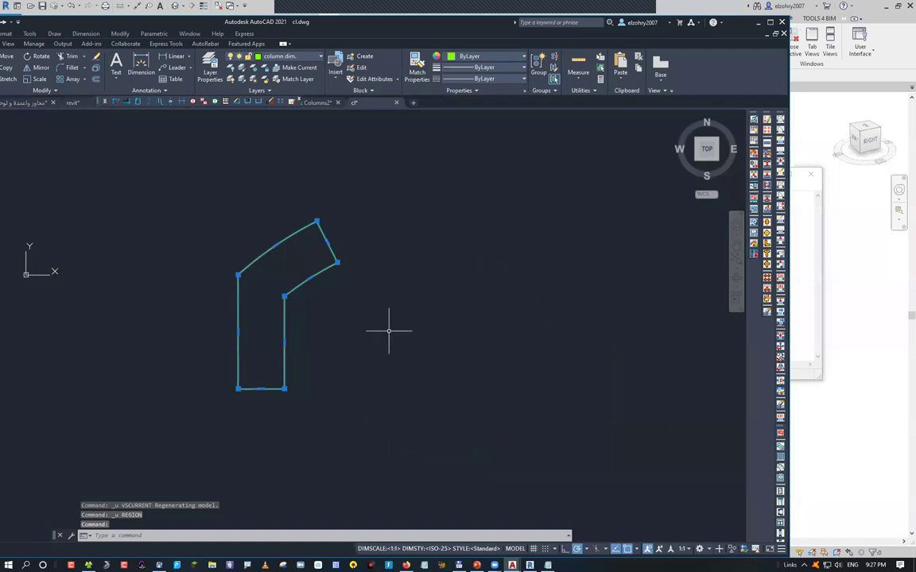
# Move the column outline from its geometric centre horizontally onto the origin with ortho on
pyautogui.write('m')
pyautogui.press('Return')
pyautogui.click(270, 303)
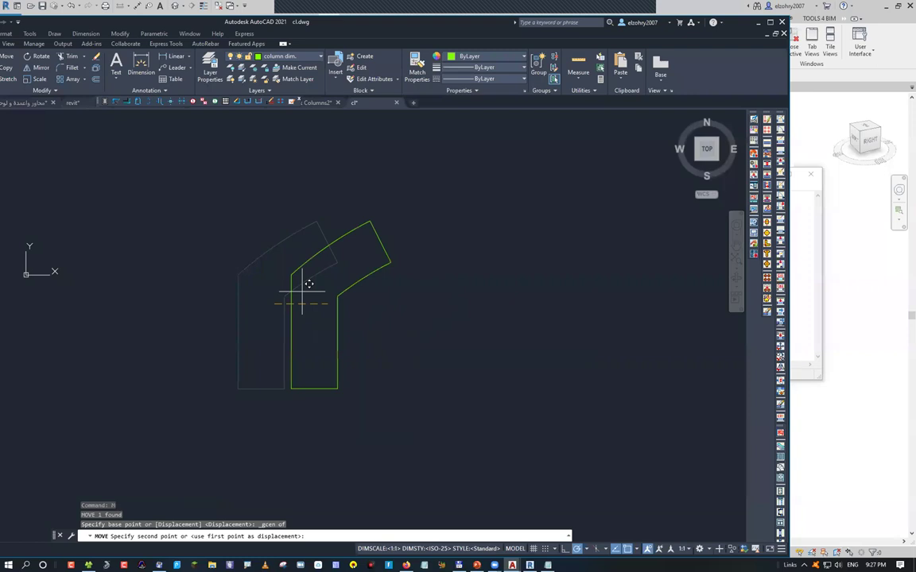
pyautogui.press('F8')
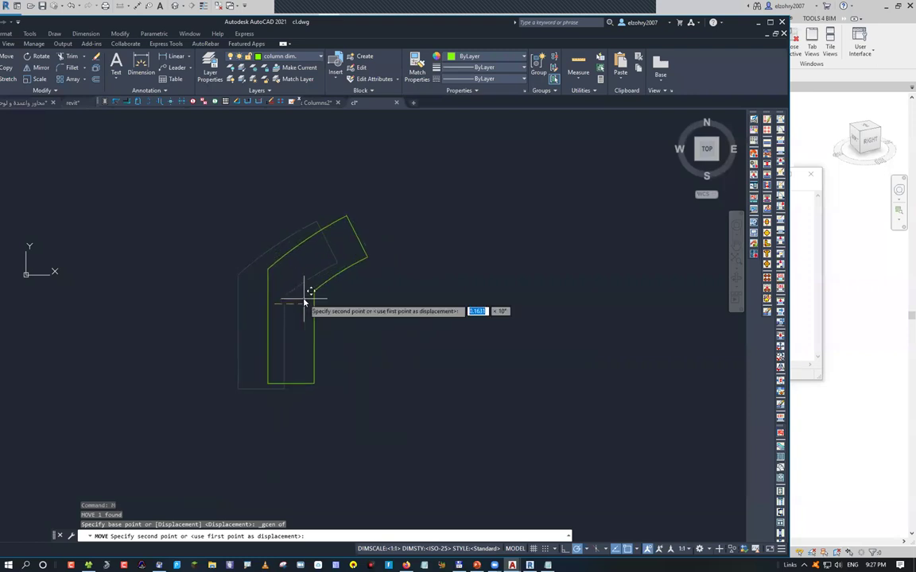
pyautogui.press('Tab')
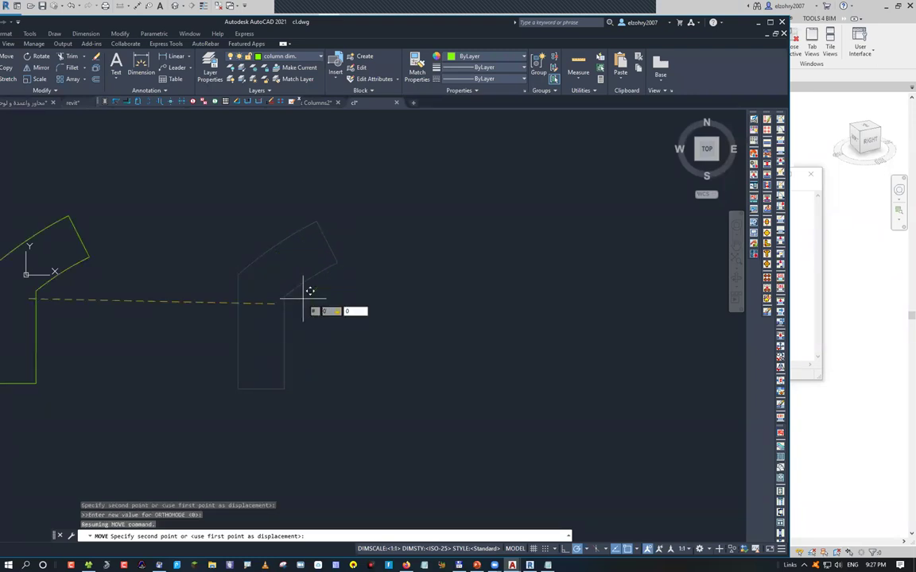
pyautogui.press('Return')
pyautogui.middleClick(262, 302)
pyautogui.middleClick(262, 302)
pyautogui.scroll(-2, 350, 315)
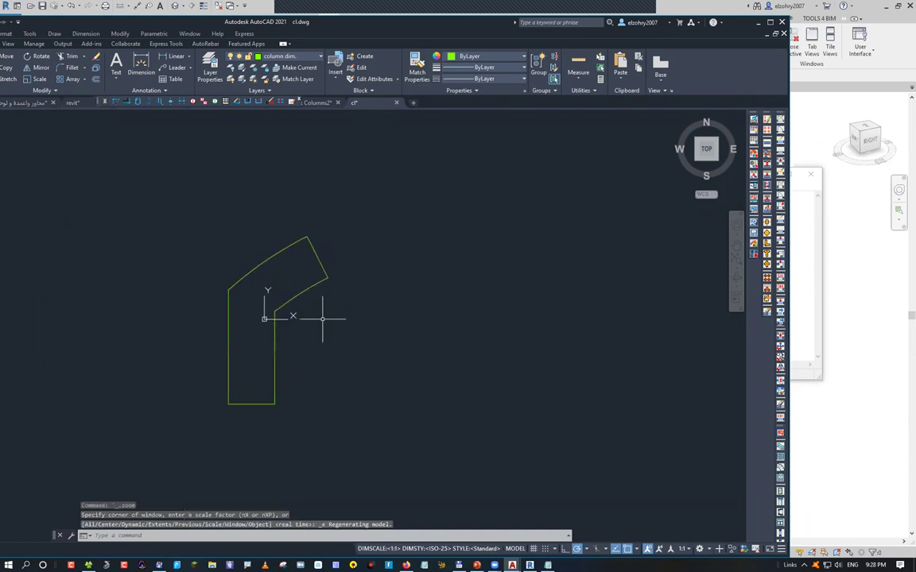
# Save the cl.dwg drawing
pyautogui.hotkey('ctrl', 's')
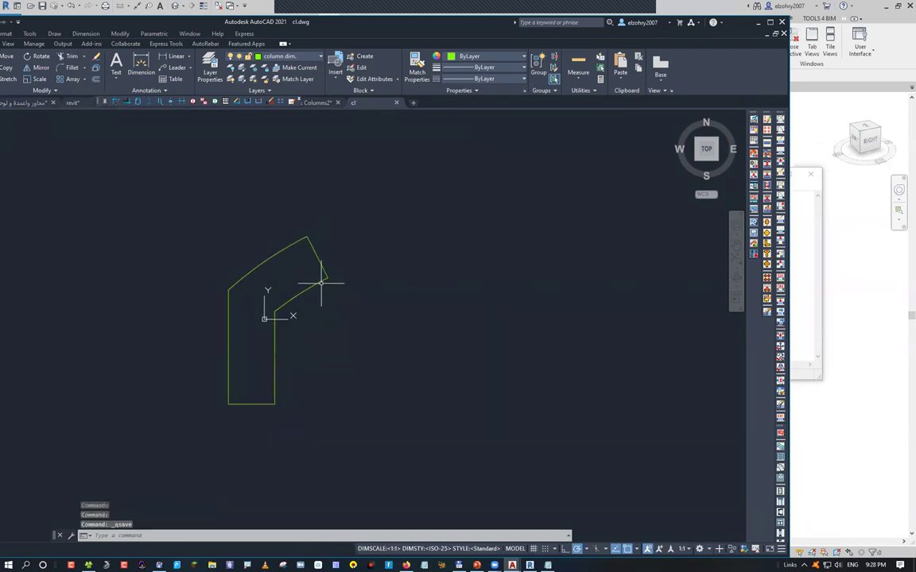
pyautogui.click(321, 281)
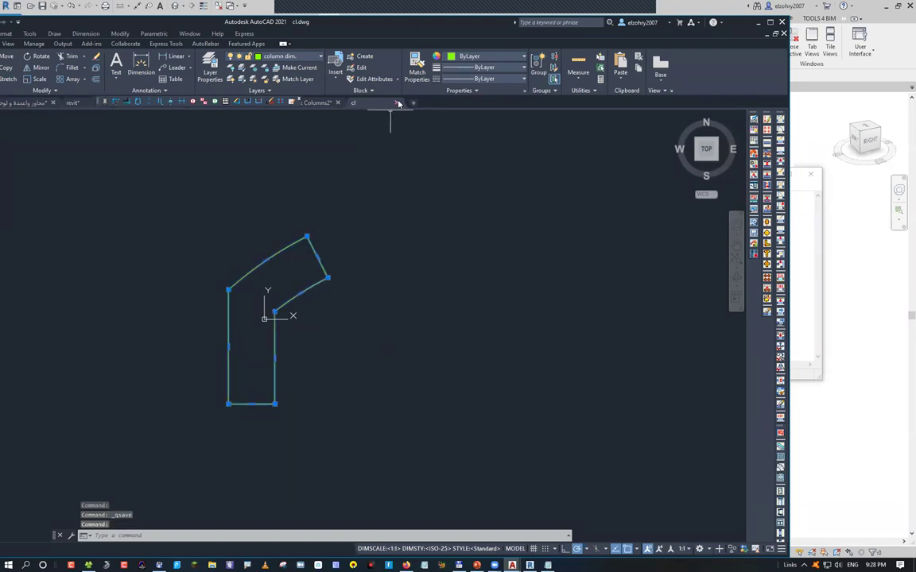
pyautogui.press('Escape')
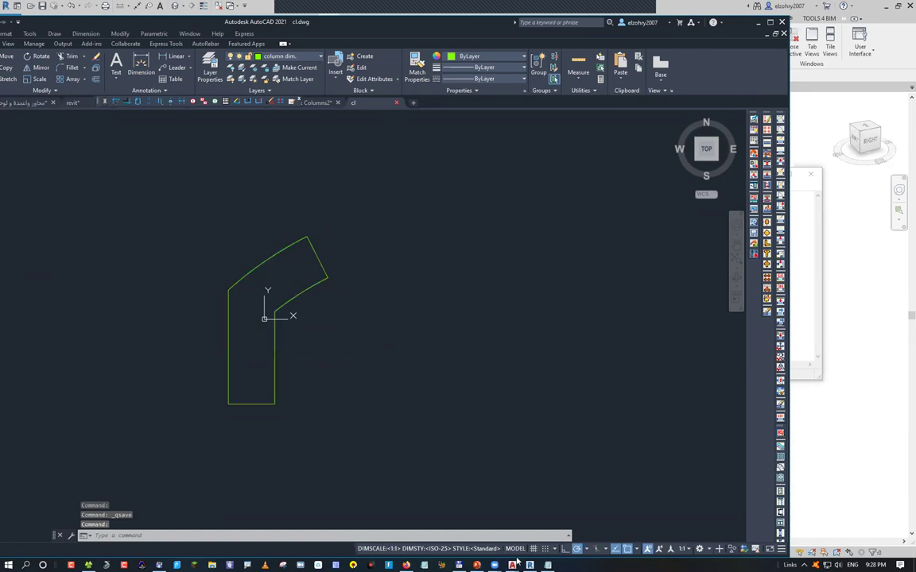
# Close cl.dwg and start a new Revit family from Metric Structural Column.rft
pyautogui.hotkey('ctrl', 'F4')
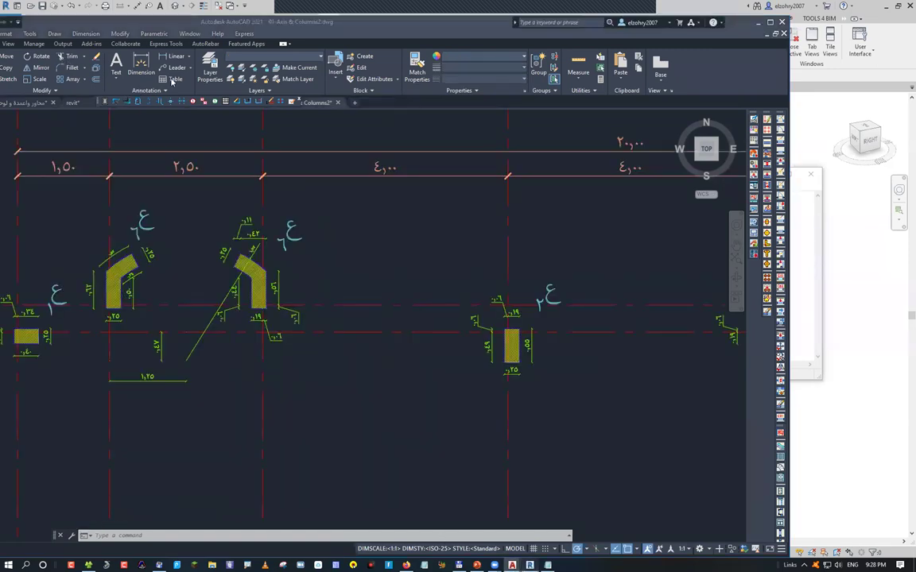
pyautogui.hotkey('alt', 'Tab')
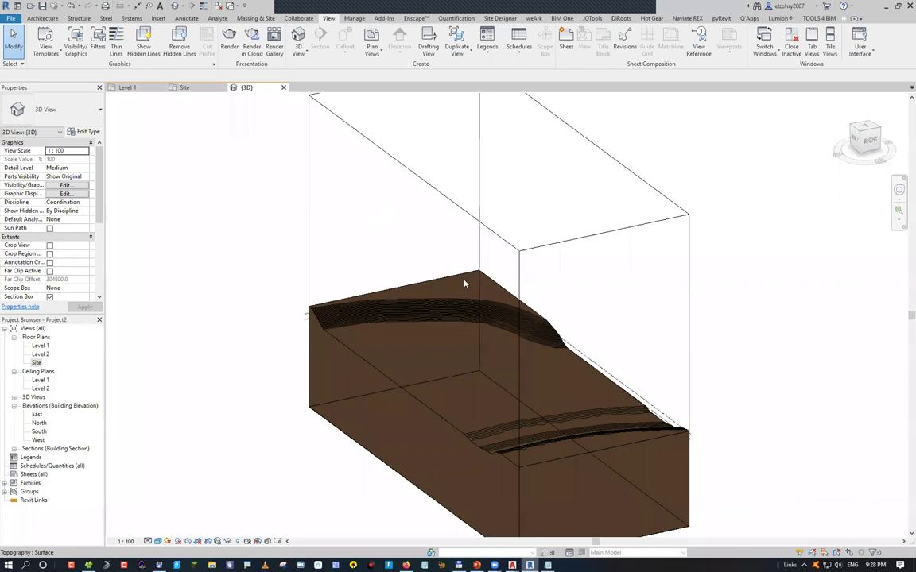
pyautogui.hotkey('ctrl', 'n')
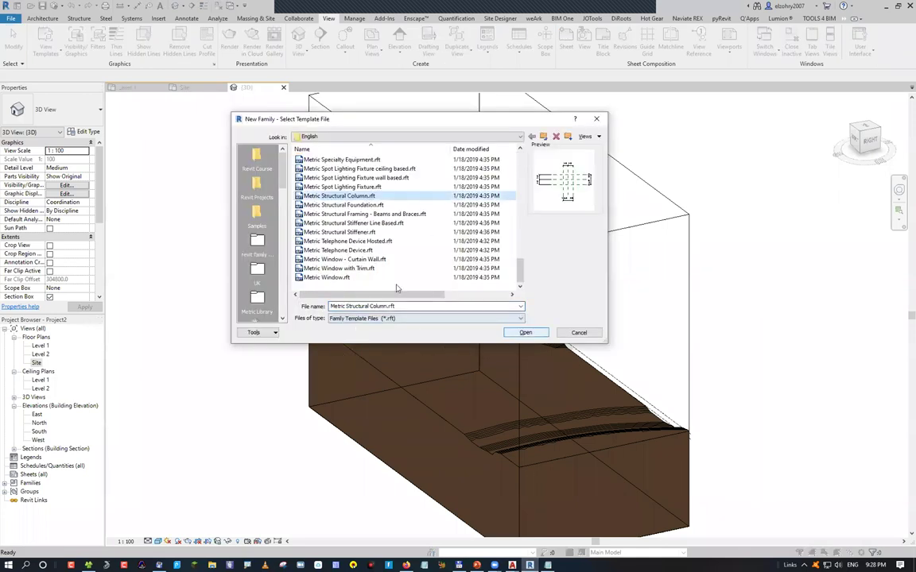
pyautogui.press('Return')
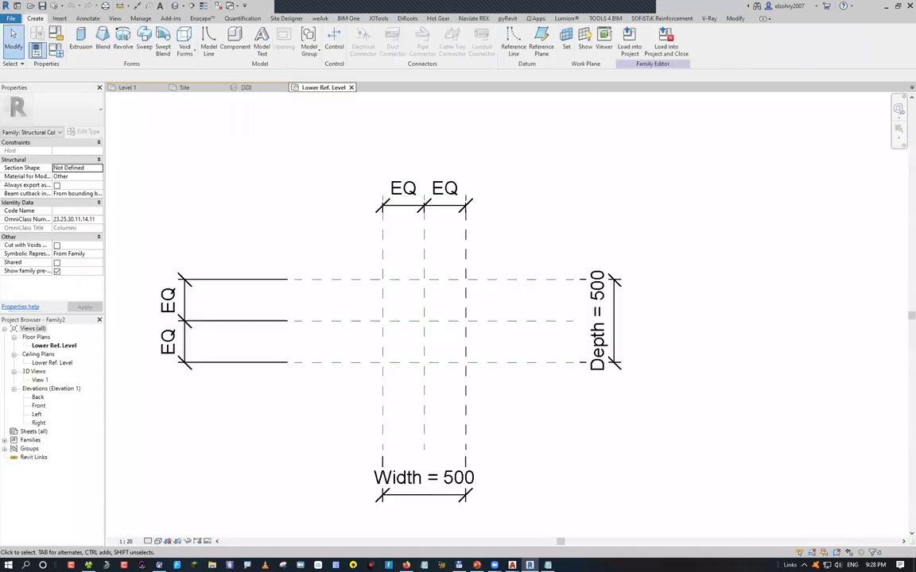
# Inspect the Center (Left/Right) and Center (Front/Back) reference planes, then clear the selection
pyautogui.moveTo(428, 315); pyautogui.dragTo(423, 312)
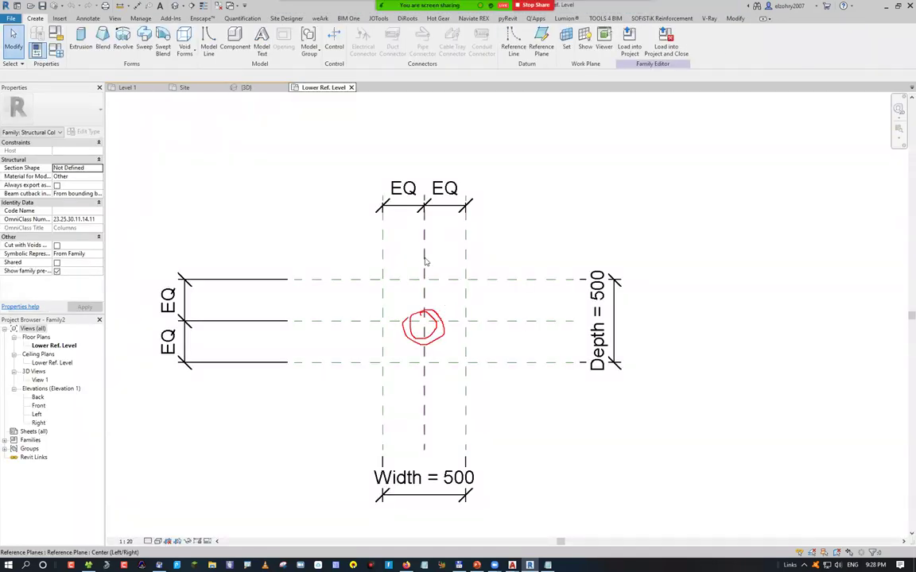
pyautogui.click(423, 423)
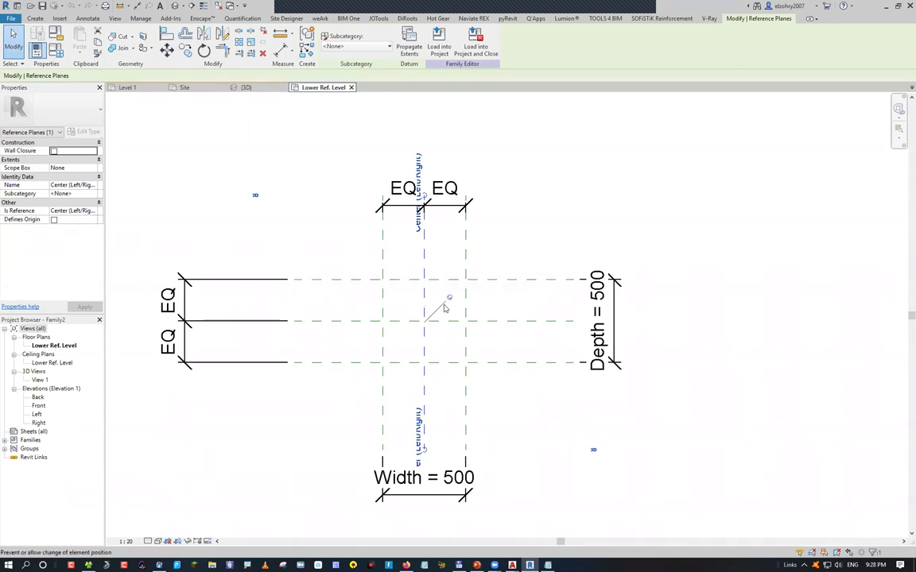
pyautogui.click(491, 319)
pyautogui.click(417, 317)
pyautogui.press('Escape')
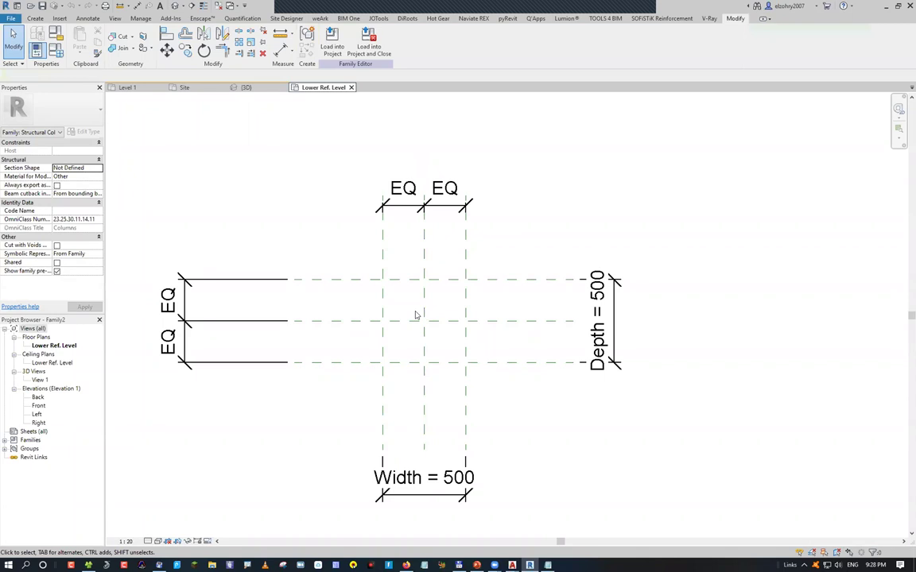
pyautogui.click(61, 18)
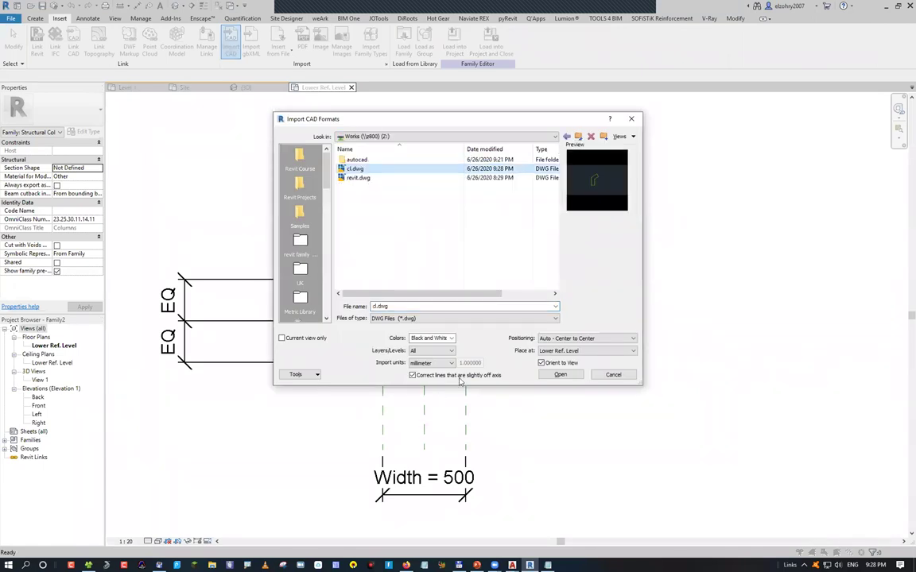
pyautogui.click(429, 363)
pyautogui.click(419, 390)
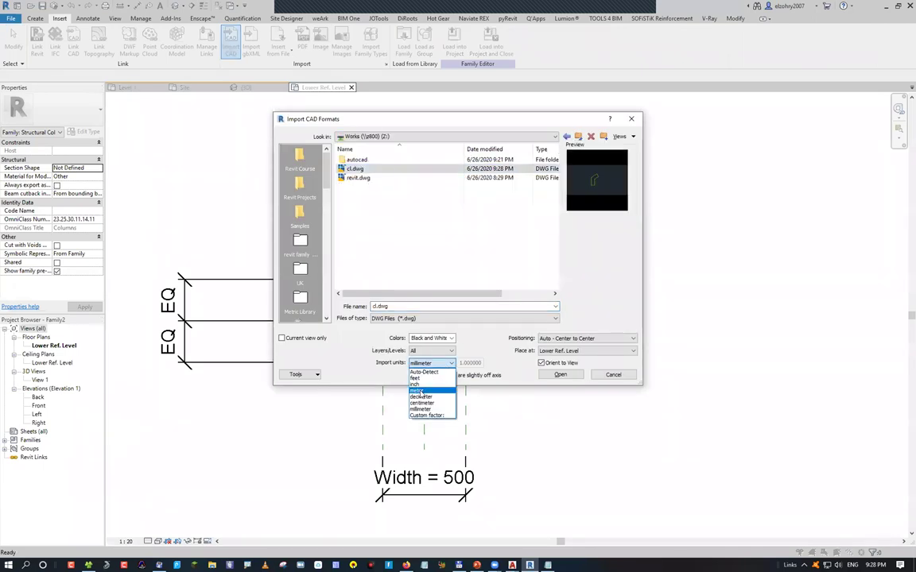
pyautogui.click(610, 338)
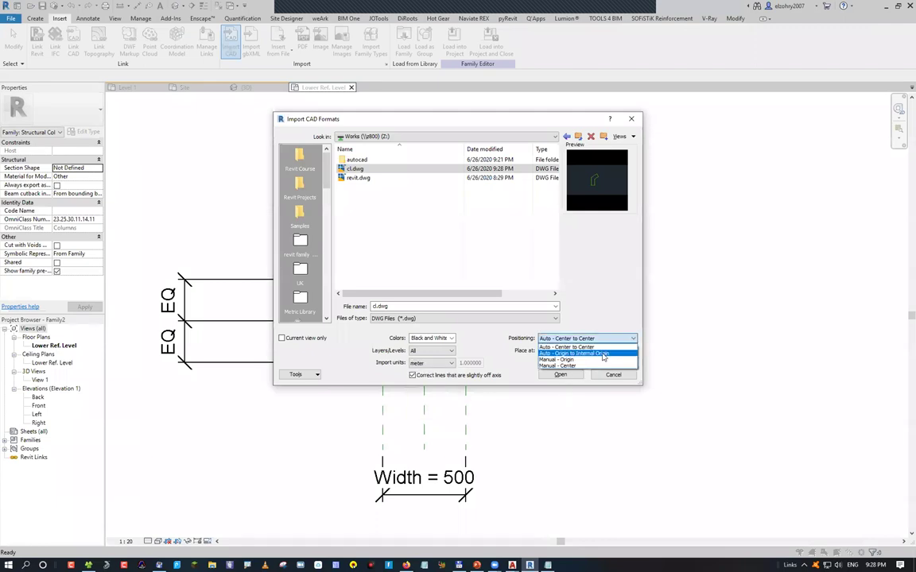
pyautogui.click(601, 354)
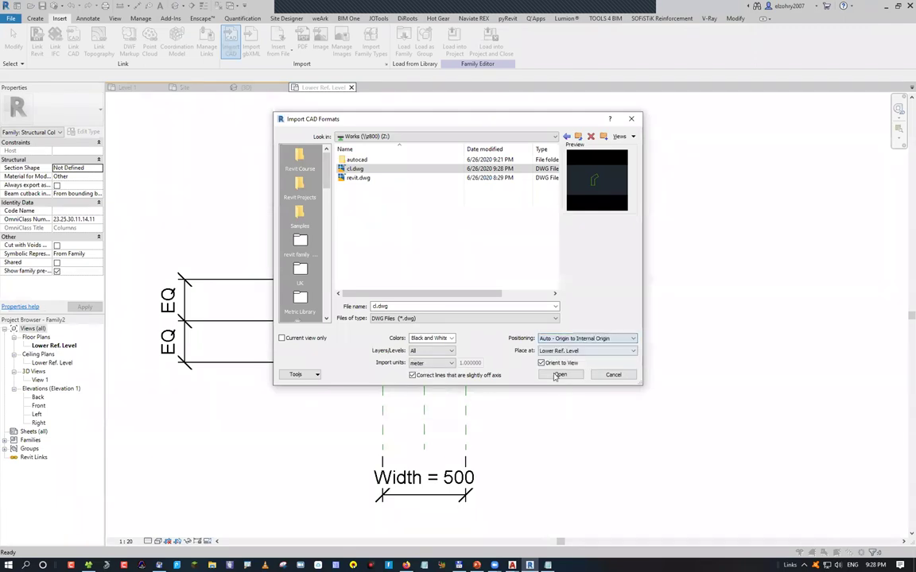
pyautogui.click(559, 375)
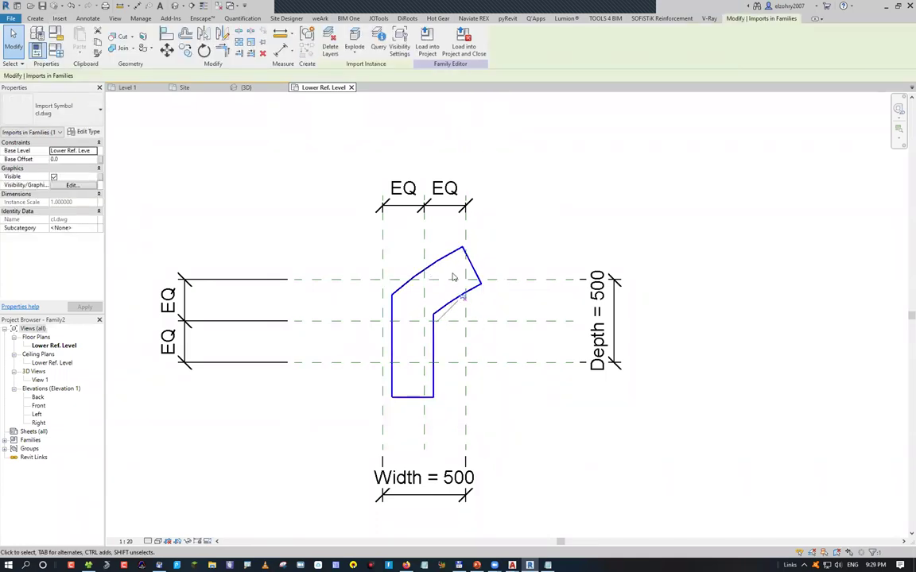
pyautogui.press('Delete')
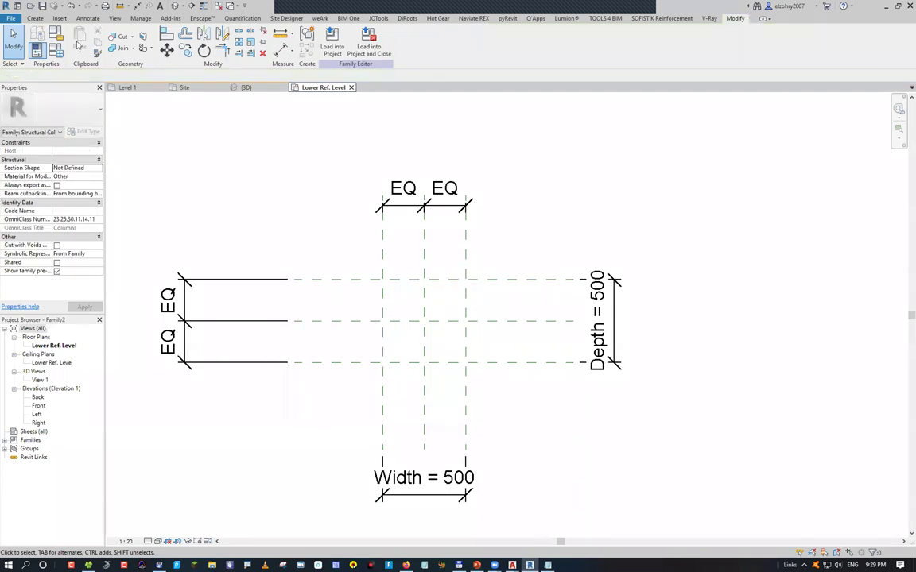
# Sketch an extrusion from the imported, exploded cl.dwg outline and finish edit mode
pyautogui.click(37, 19)
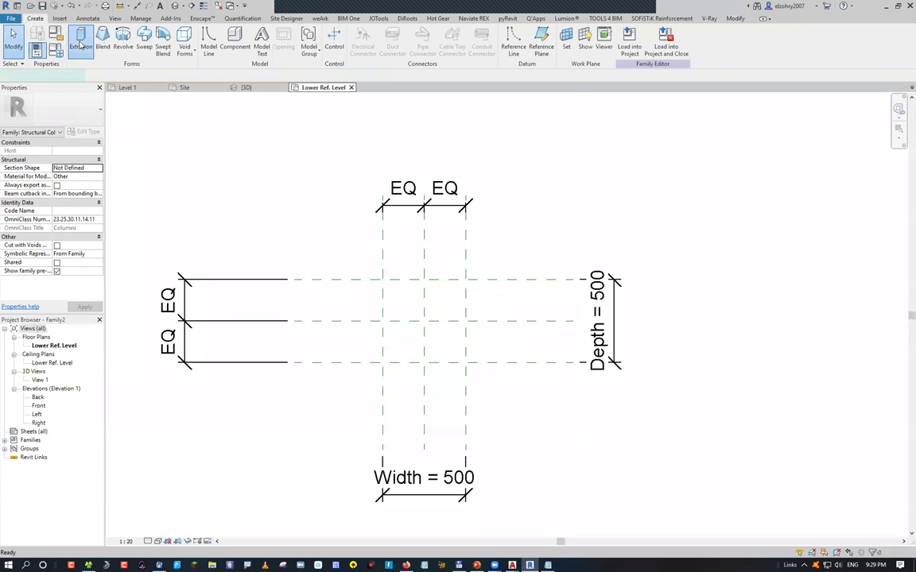
pyautogui.click(80, 42)
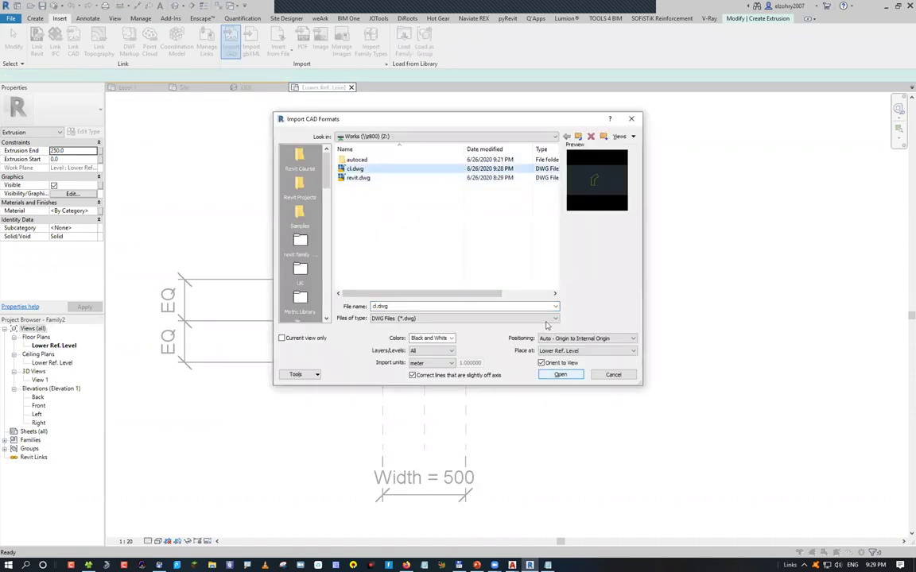
pyautogui.click(560, 376)
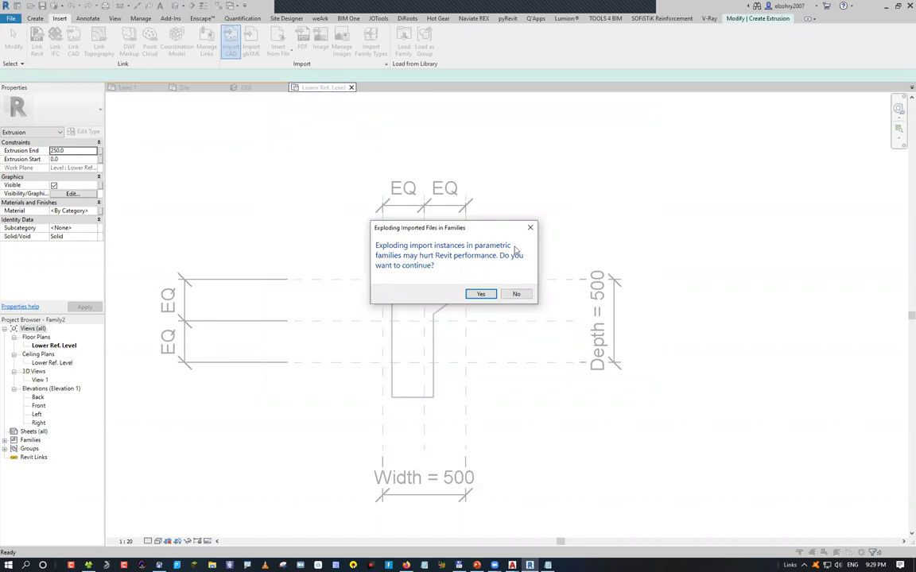
pyautogui.click(480, 294)
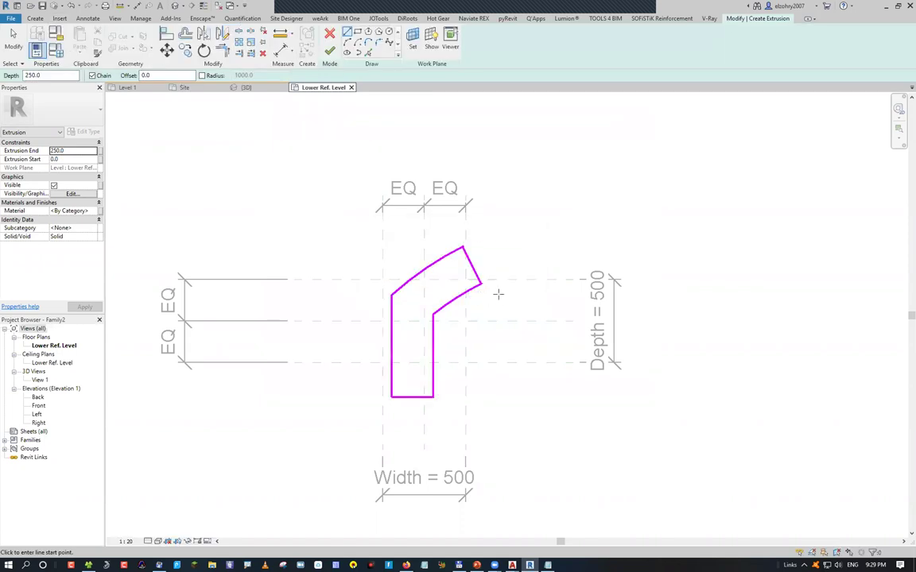
pyautogui.scroll(2, 389, 284)
pyautogui.scroll(1, 428, 276)
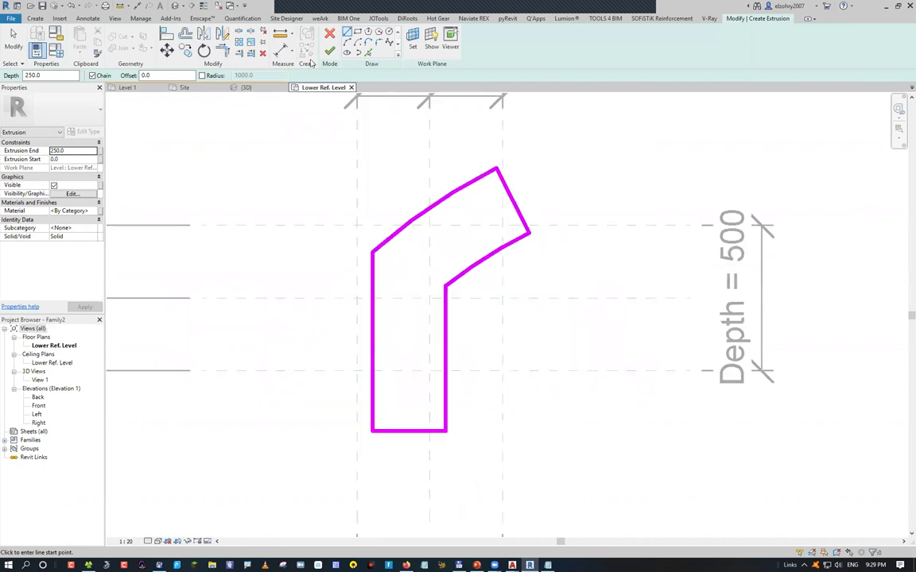
pyautogui.press('Return')
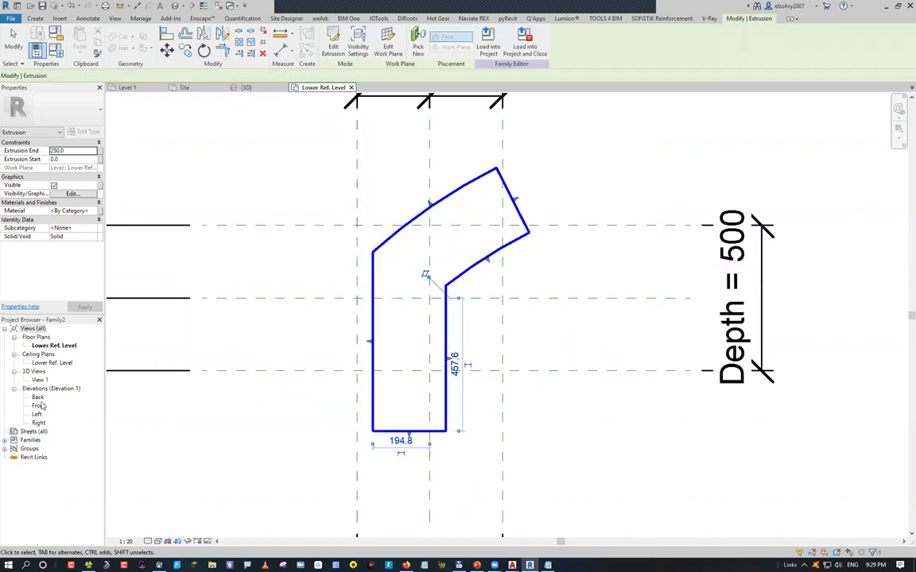
pyautogui.click(40, 407)
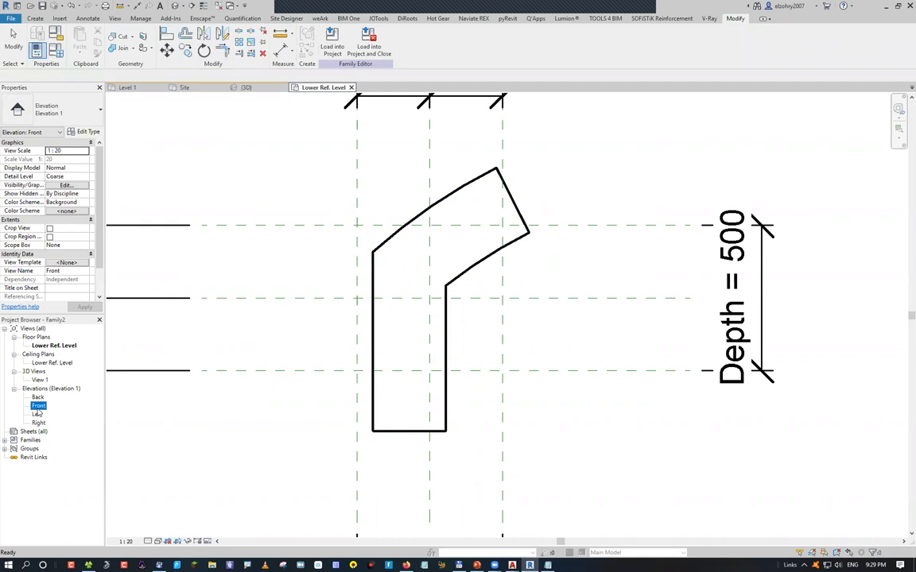
# In the Front elevation, stretch the extrusion's top up to the Upper Ref. Level
pyautogui.doubleClick(38, 406)
pyautogui.scroll(-2, 405, 335)
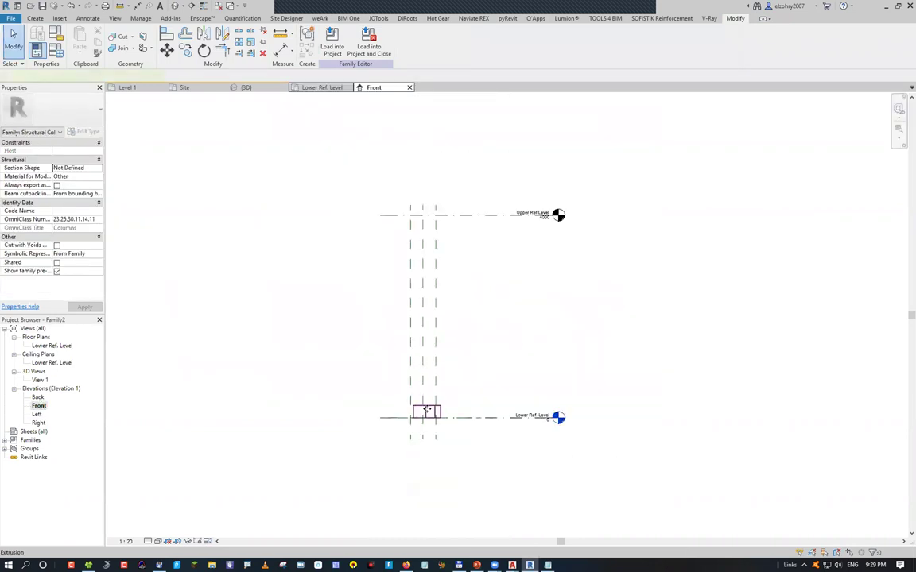
pyautogui.click(424, 405)
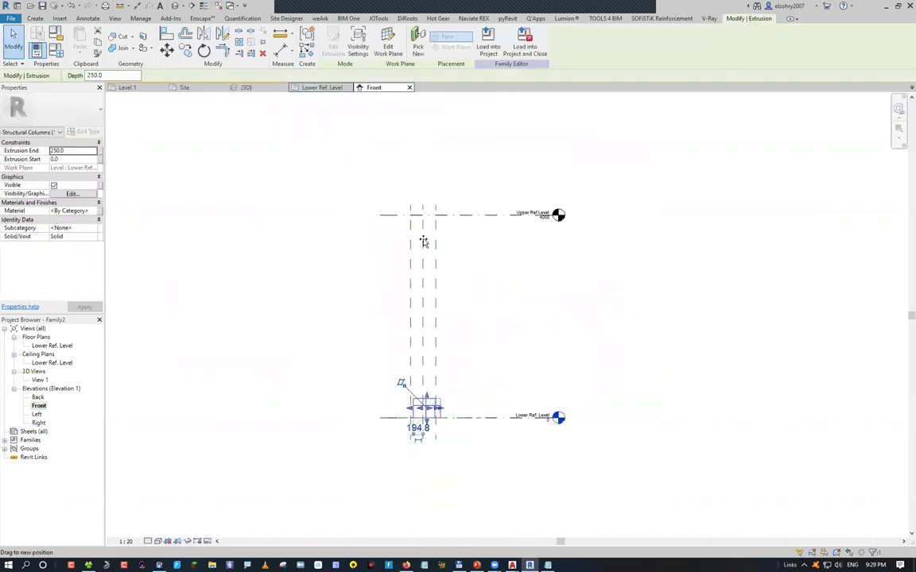
pyautogui.moveTo(423, 242); pyautogui.dragTo(424, 214)
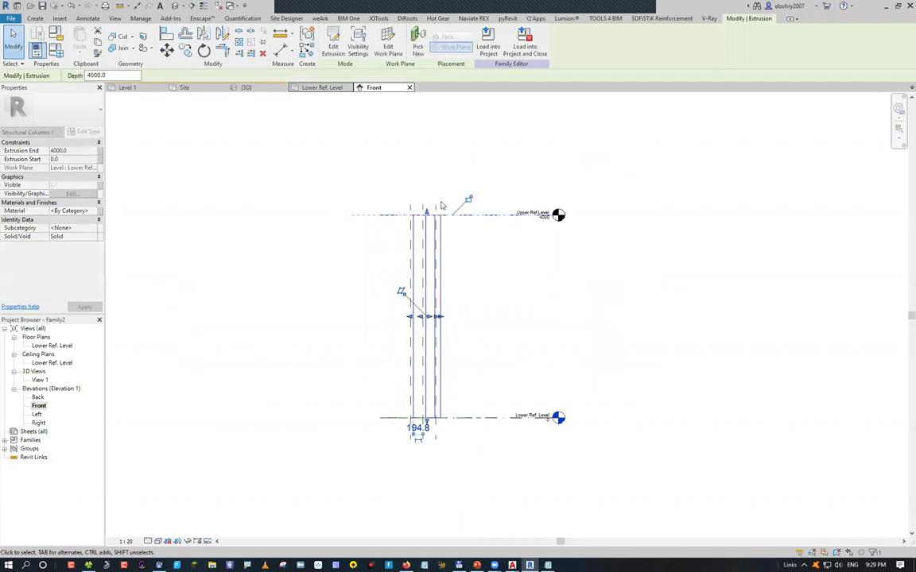
pyautogui.press('Escape')
# Link the extrusion's Material to the Structural Material parameter
pyautogui.click(435, 264)
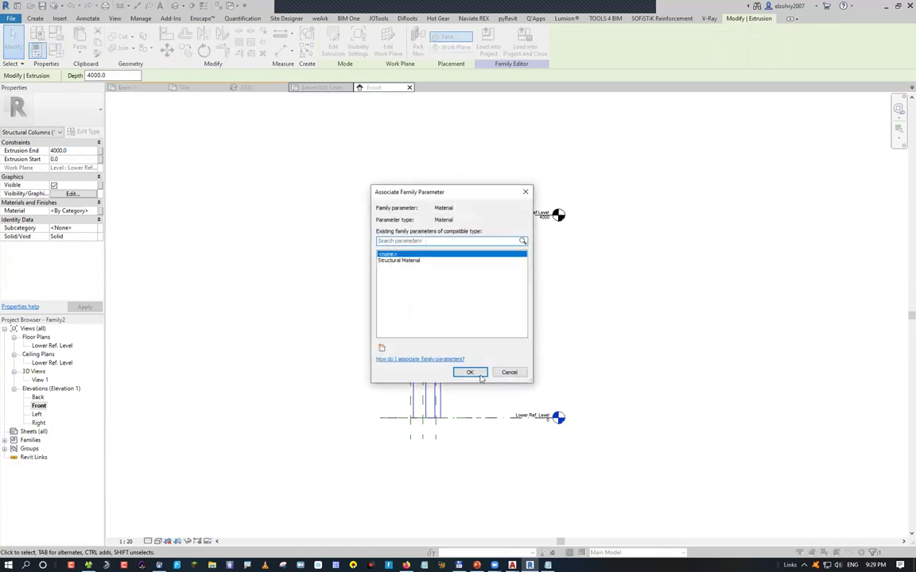
pyautogui.press('Down')
pyautogui.press('Return')
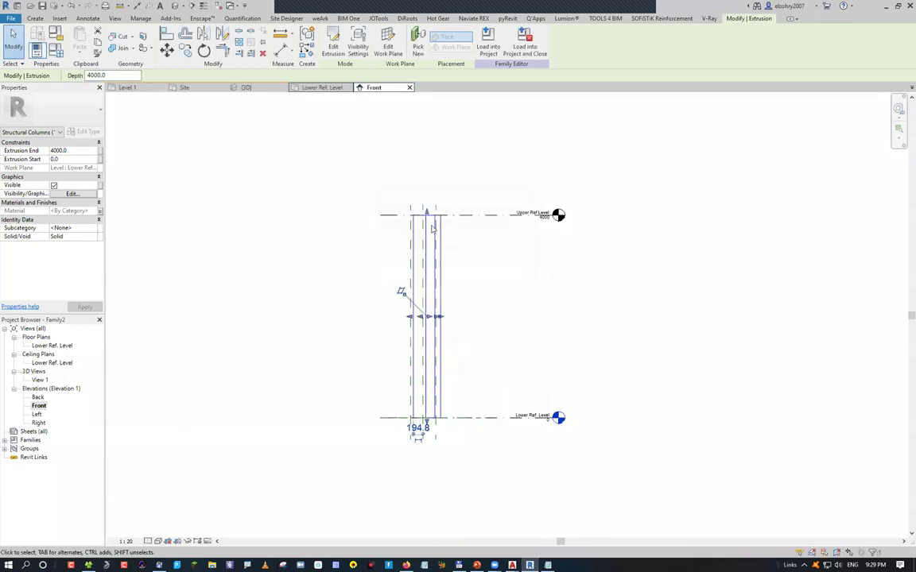
pyautogui.click(56, 49)
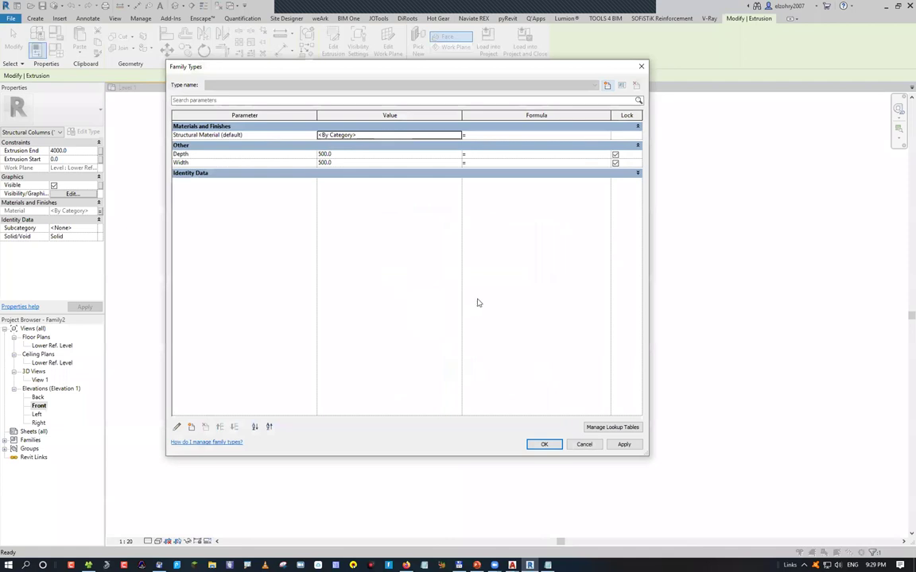
# Delete the Depth and Width family parameters and open the default {3D} view of the column
pyautogui.click(207, 162)
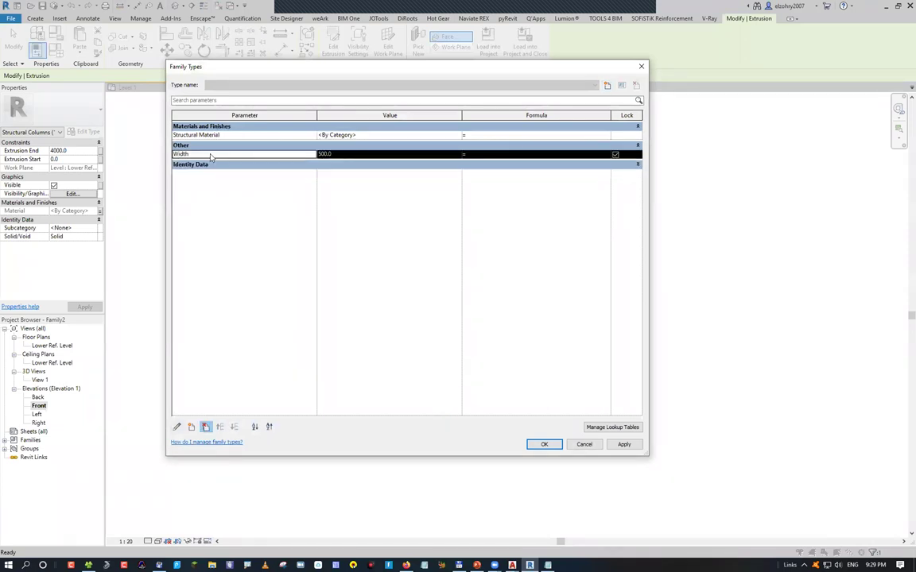
pyautogui.click(206, 428)
pyautogui.press('Return')
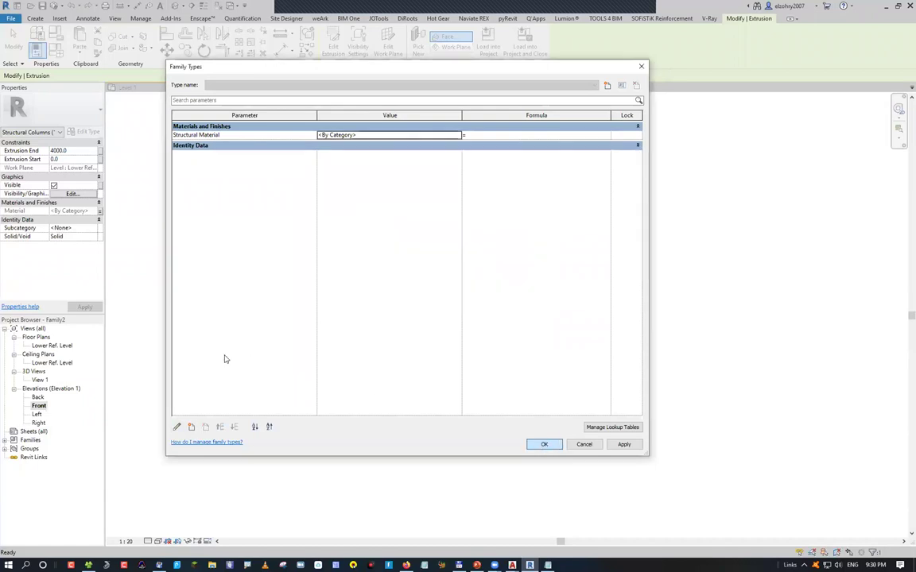
pyautogui.press('Return')
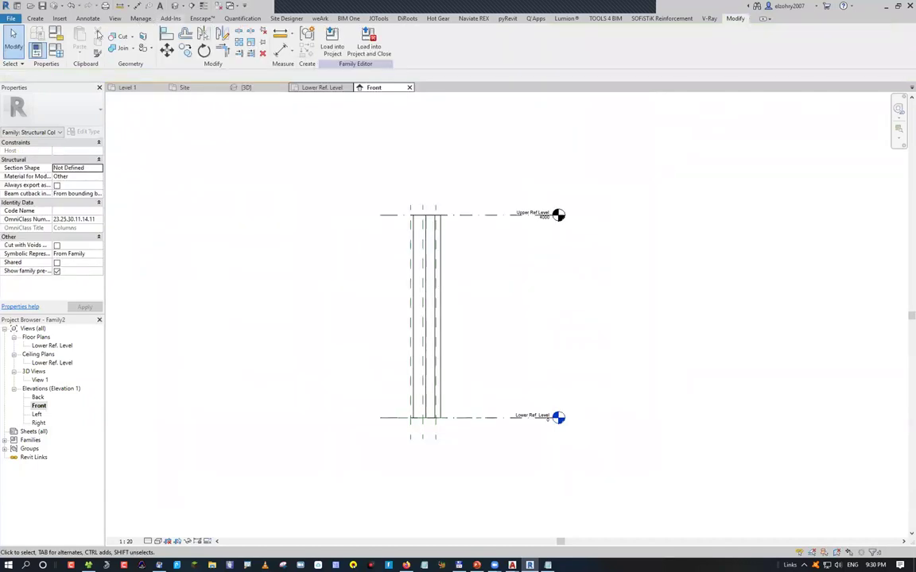
pyautogui.click(115, 18)
pyautogui.click(86, 38)
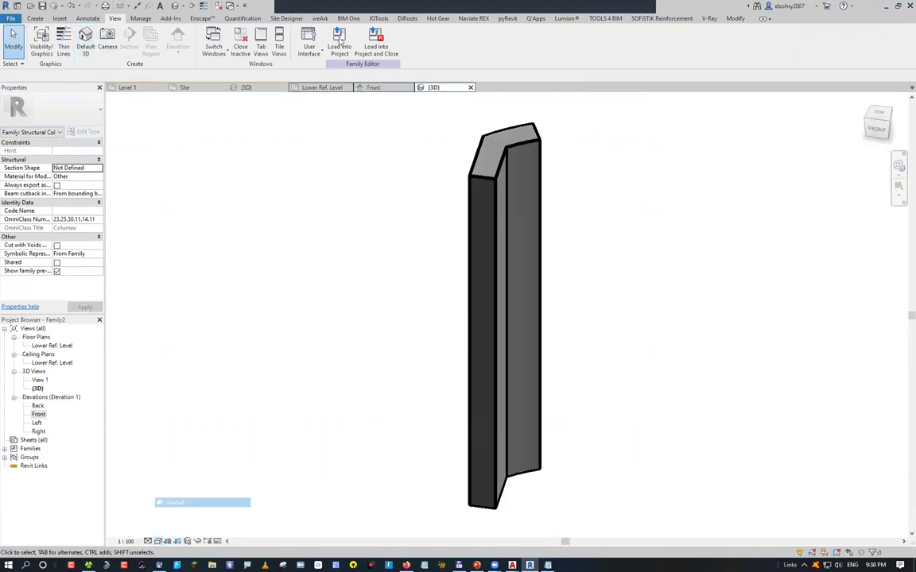
# Load the family into the project and place an angled column on the Level 1 plan
pyautogui.click(340, 44)
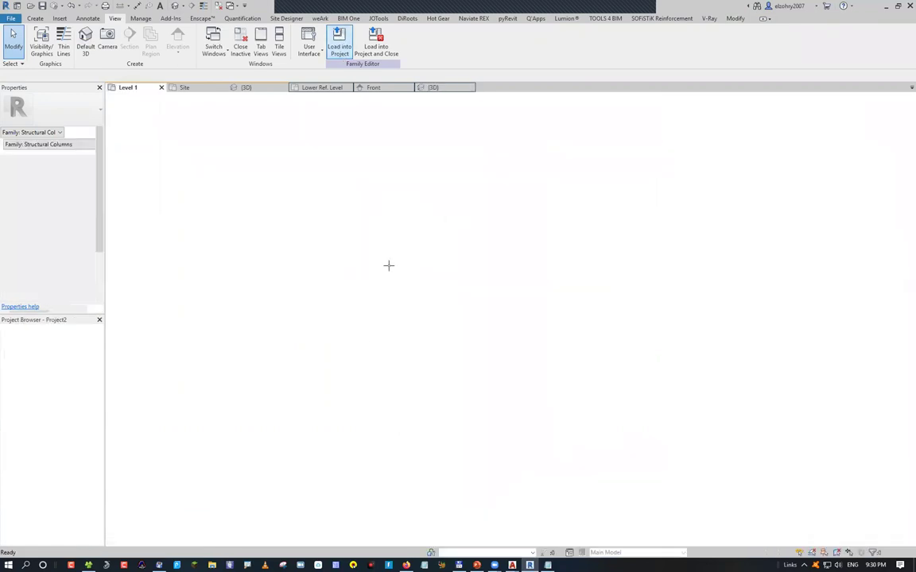
pyautogui.scroll(-2, 390, 355)
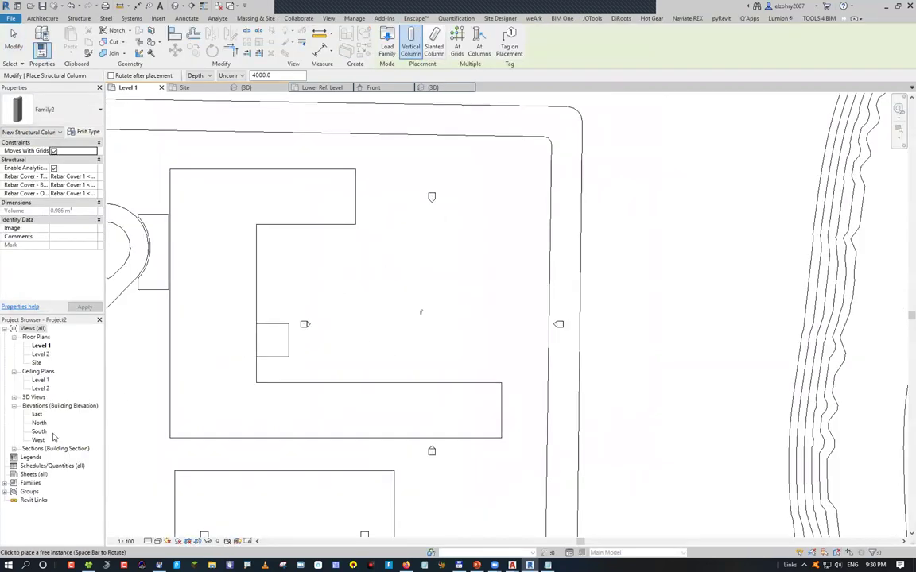
pyautogui.click(558, 318)
pyautogui.scroll(3, 559, 318)
pyautogui.press('Escape')
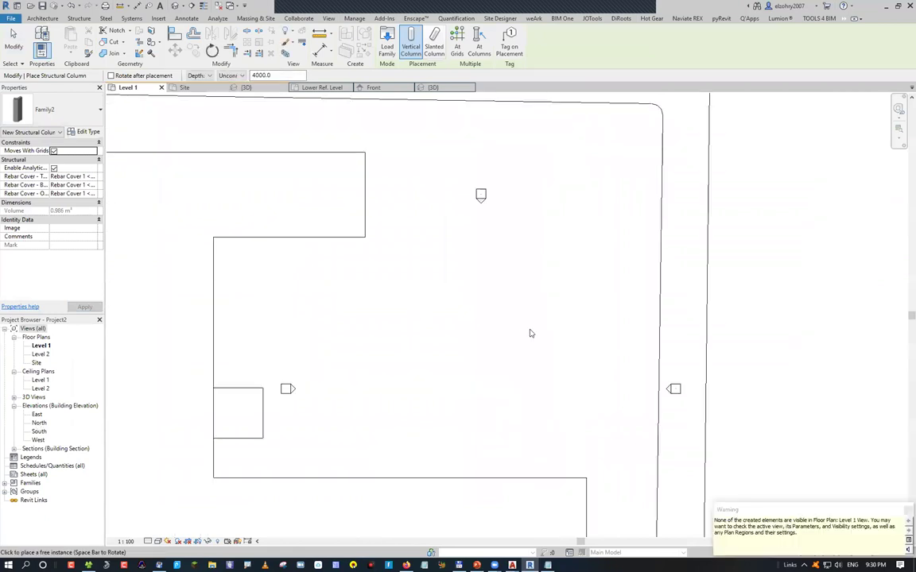
# In the North elevation, set both columns' Base Offset to 0, then return to Level 1
pyautogui.doubleClick(39, 423)
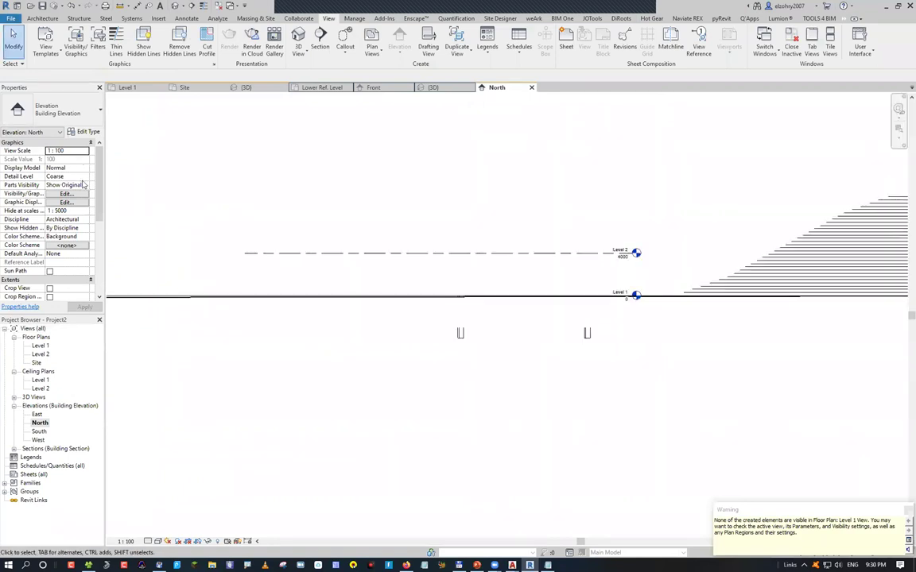
pyautogui.moveTo(397, 318); pyautogui.dragTo(601, 345)
pyautogui.write('0')
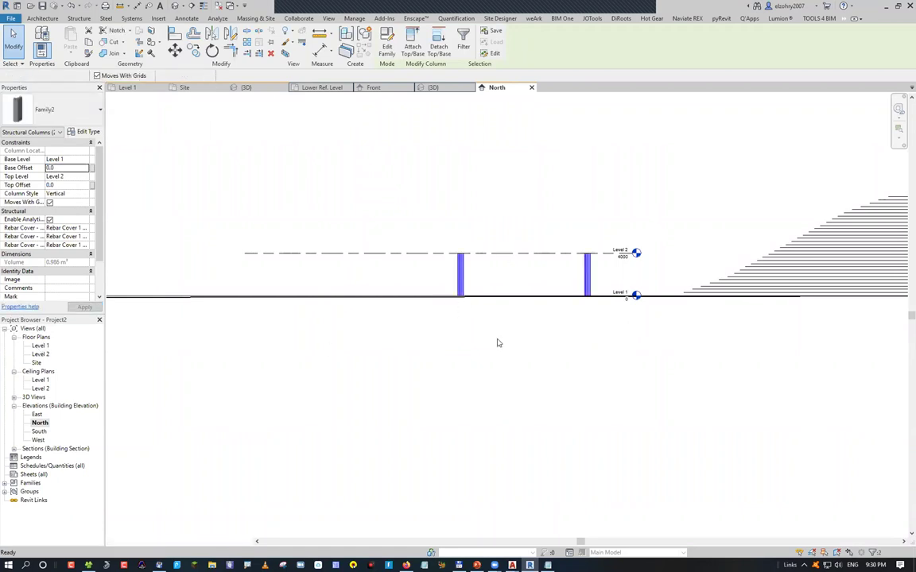
pyautogui.hotkey('ctrl', 'Tab')
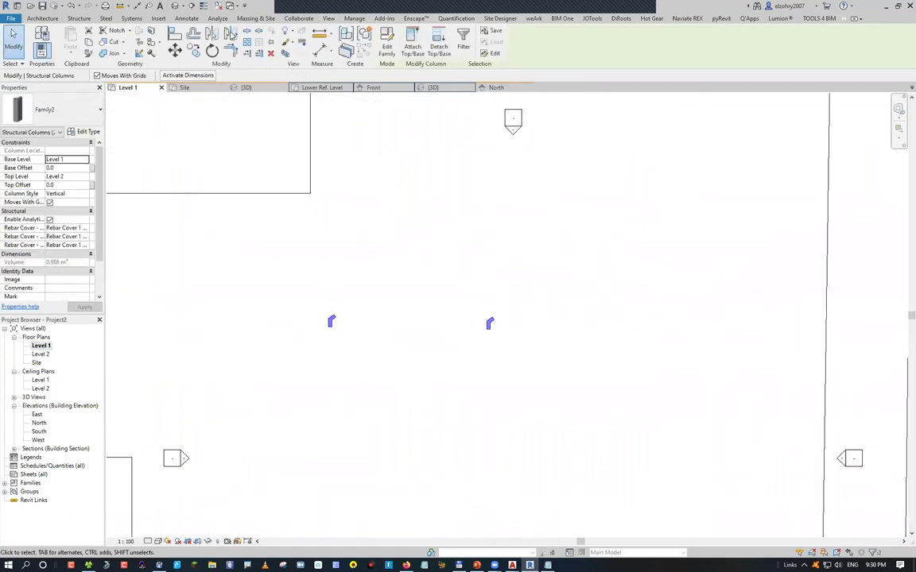
pyautogui.click(590, 441)
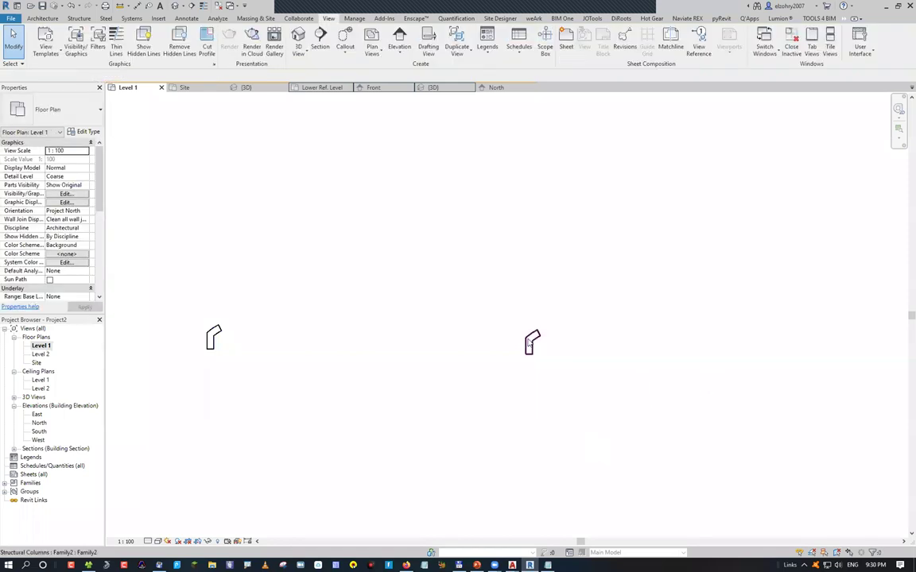
# Copy a column with a quarter-turn rotation and place the turned copy to the right
pyautogui.click(530, 344)
pyautogui.press('r')
pyautogui.press('o')
pyautogui.click(654, 378)
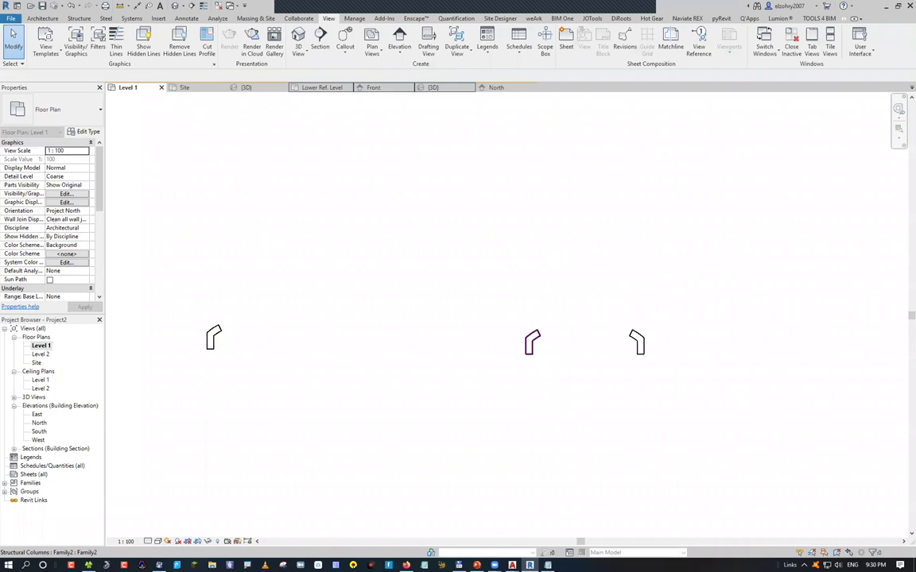
# Check the middle column's type properties and zoom to fit the whole building outline
pyautogui.click(532, 334)
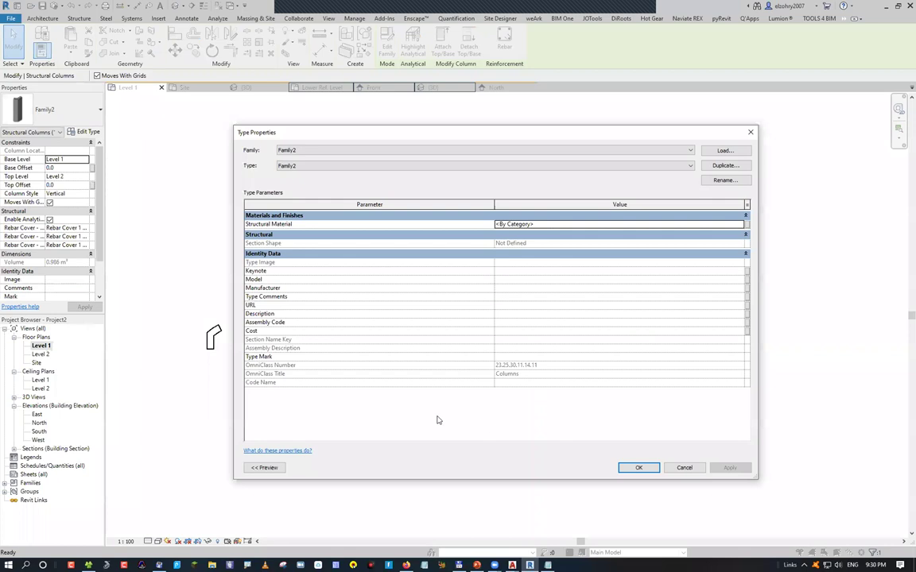
pyautogui.press('Escape')
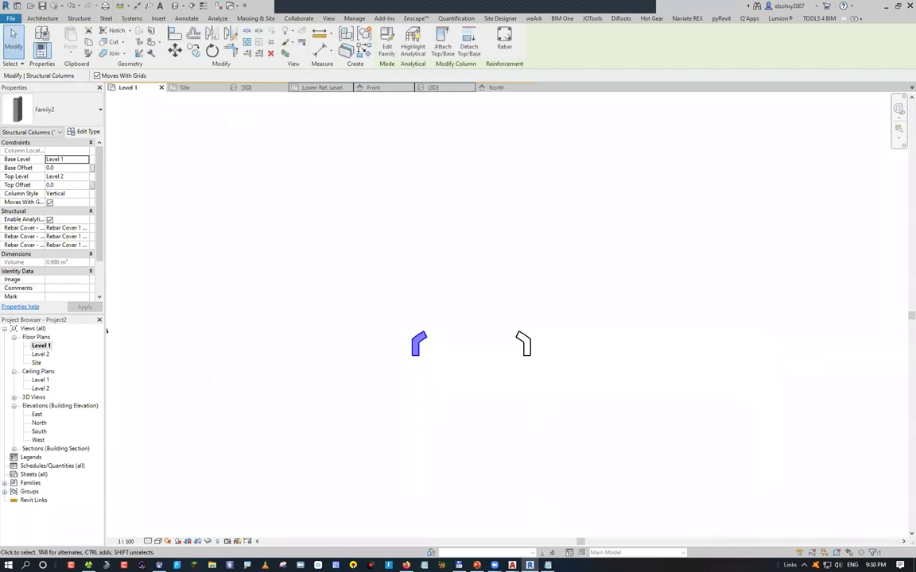
pyautogui.hotkey('alt', 'Tab')
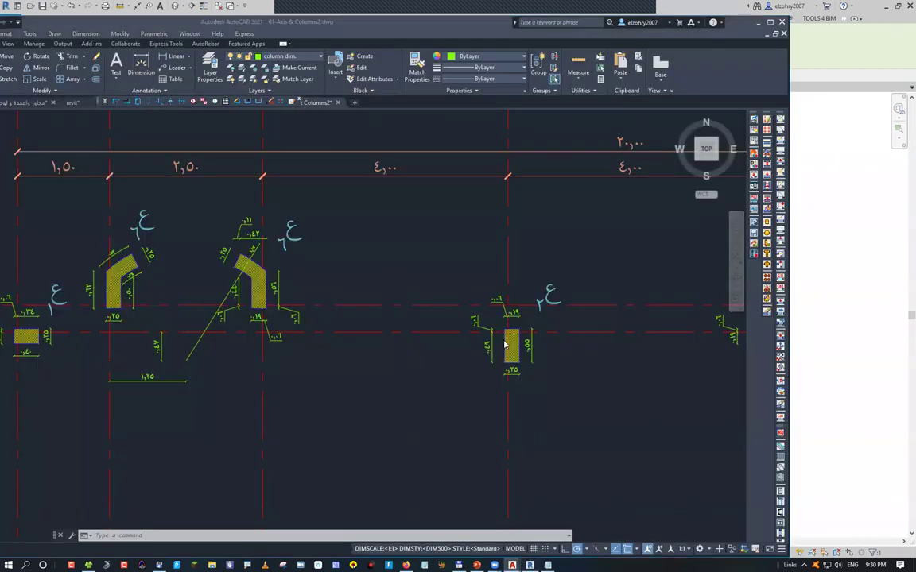
pyautogui.hotkey('alt', 'Tab')
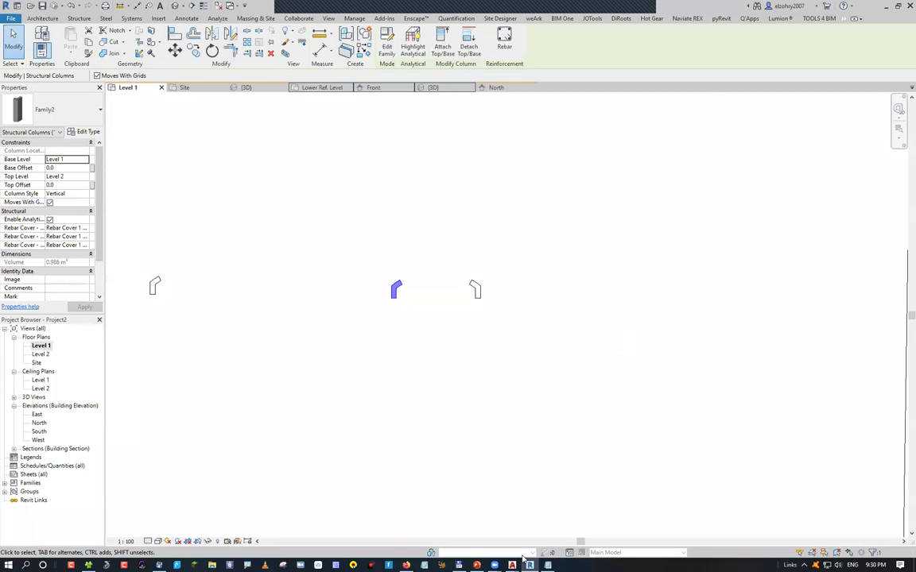
pyautogui.press('z')
pyautogui.press('f')
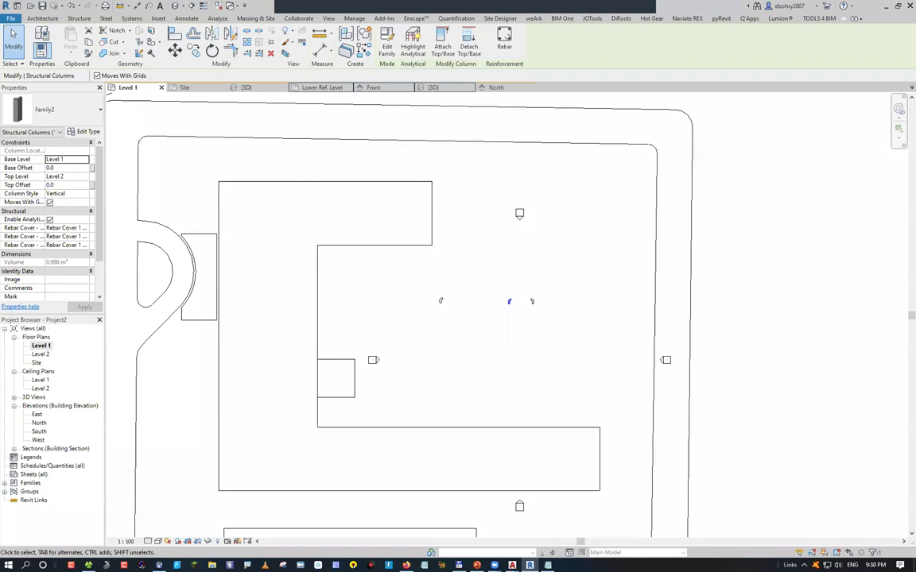
# Open the cornice 02 drawing and select the whole bracket
pyautogui.scroll(-3, 629, 332)
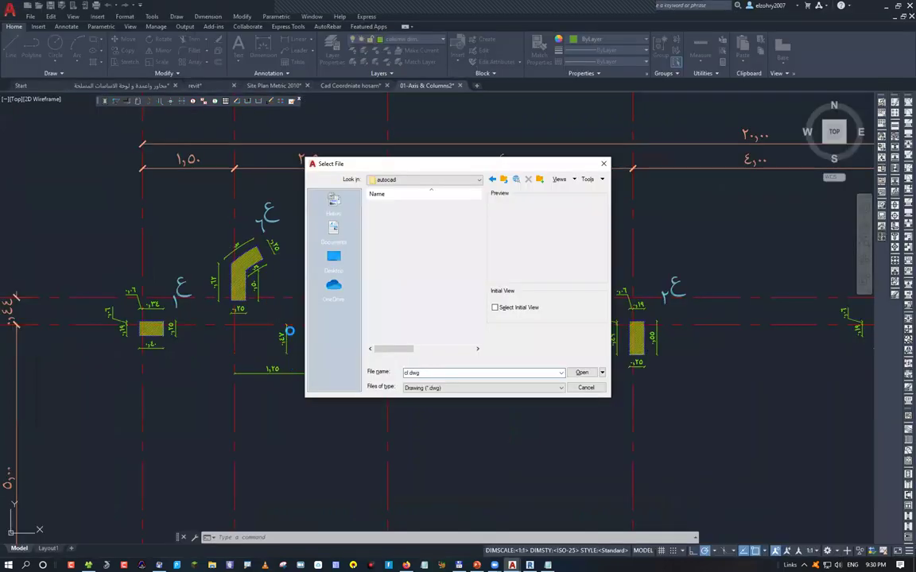
pyautogui.press('Return')
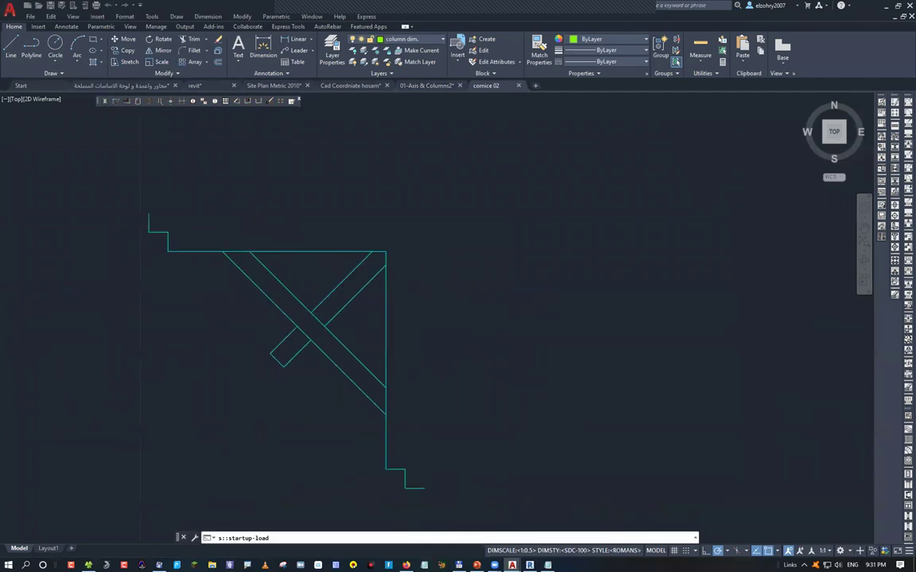
pyautogui.click(151, 213)
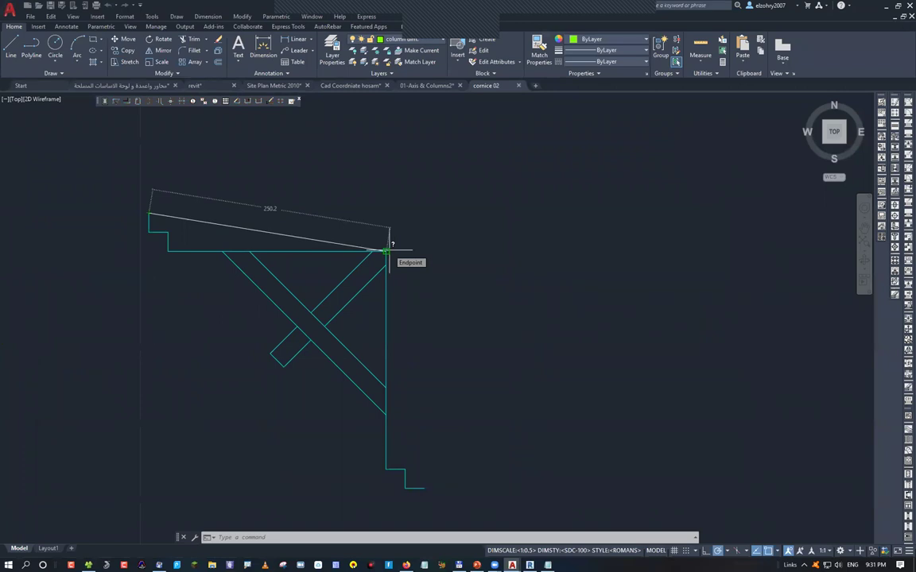
pyautogui.press('Escape')
pyautogui.scroll(-3, 244, 283)
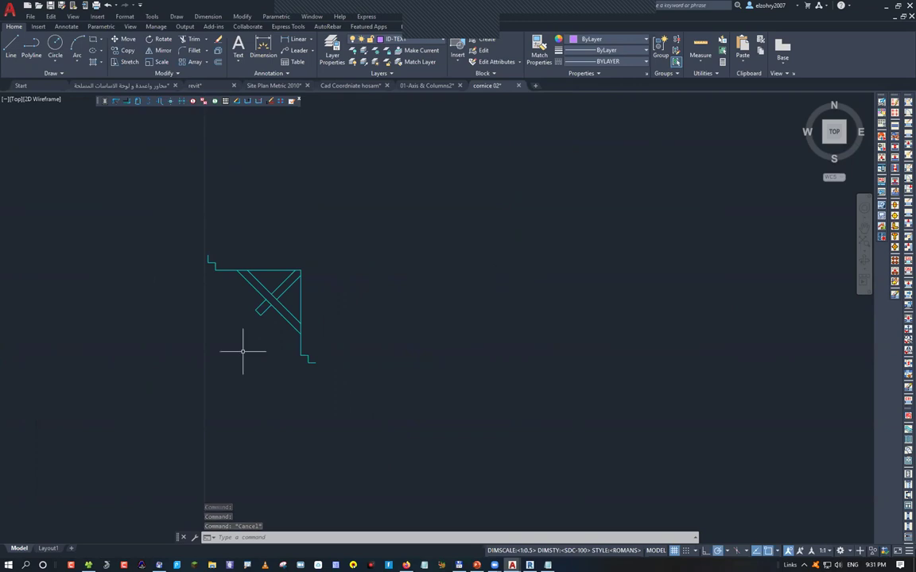
pyautogui.moveTo(186, 235); pyautogui.dragTo(385, 423)
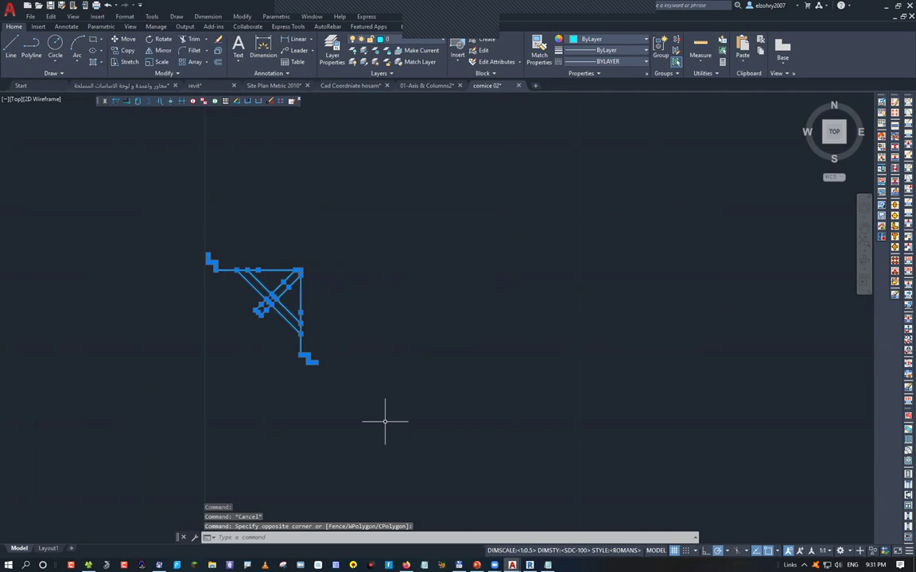
pyautogui.write('m')
pyautogui.press('Return')
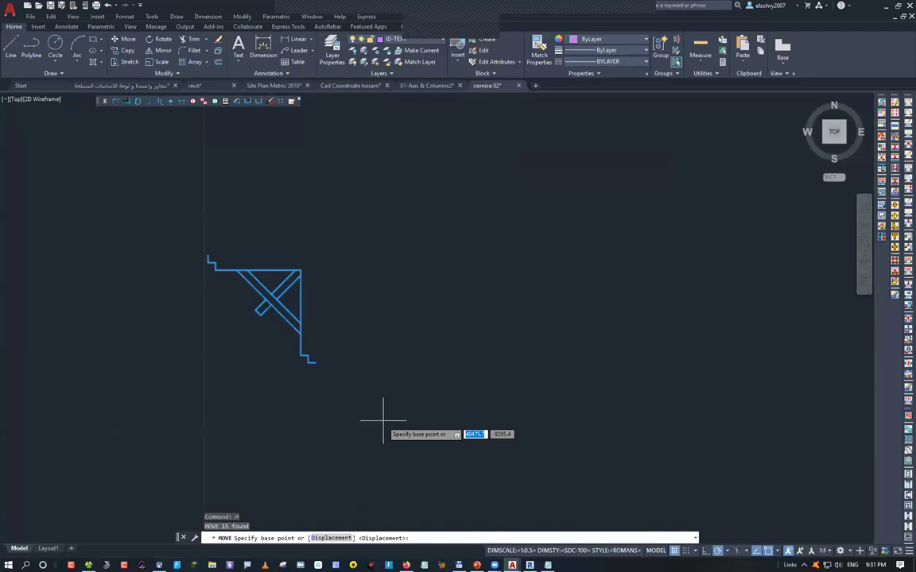
pyautogui.press('Escape')
# Draw outer lines along the cornice's top edge and down its right edge
pyautogui.write('l')
pyautogui.press('Return')
pyautogui.click(207, 255)
pyautogui.click(314, 255)
pyautogui.click(315, 361)
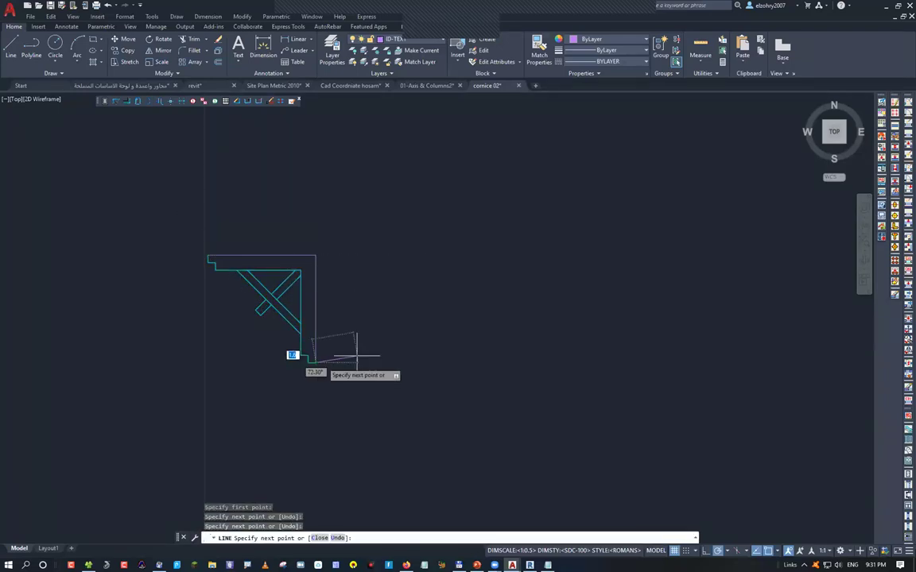
pyautogui.press('Escape')
pyautogui.press('Escape')
pyautogui.scroll(4, 265, 280)
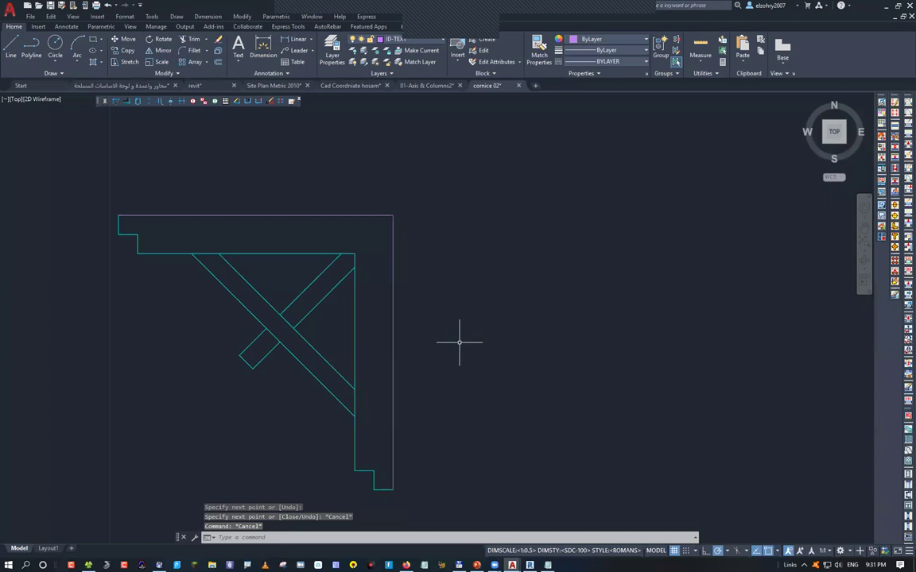
pyautogui.moveTo(180, 265); pyautogui.dragTo(260, 331, button='middle')
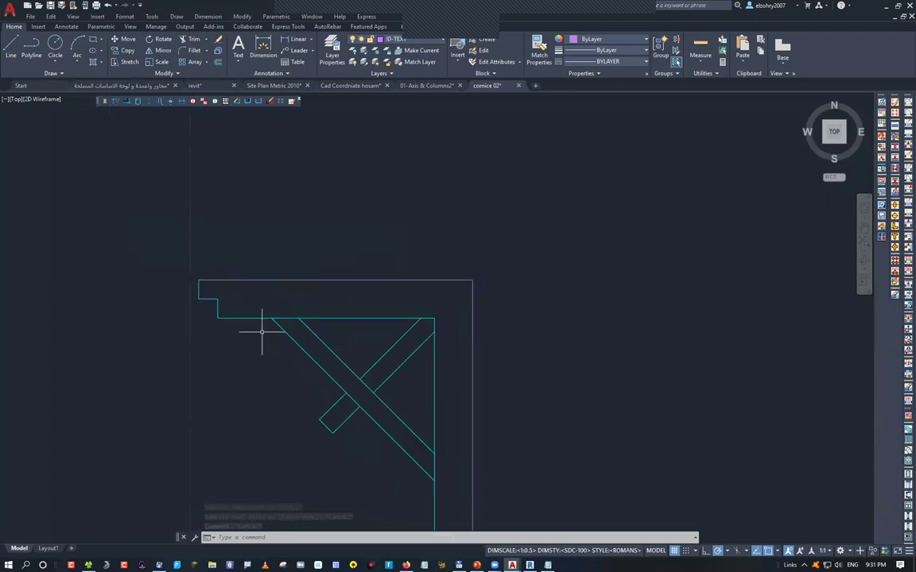
pyautogui.moveTo(261, 332)
pyautogui.mouseDown(button='middle')
pyautogui.moveTo(247, 331)
pyautogui.moveTo(213, 273)
pyautogui.mouseUp(button='middle')
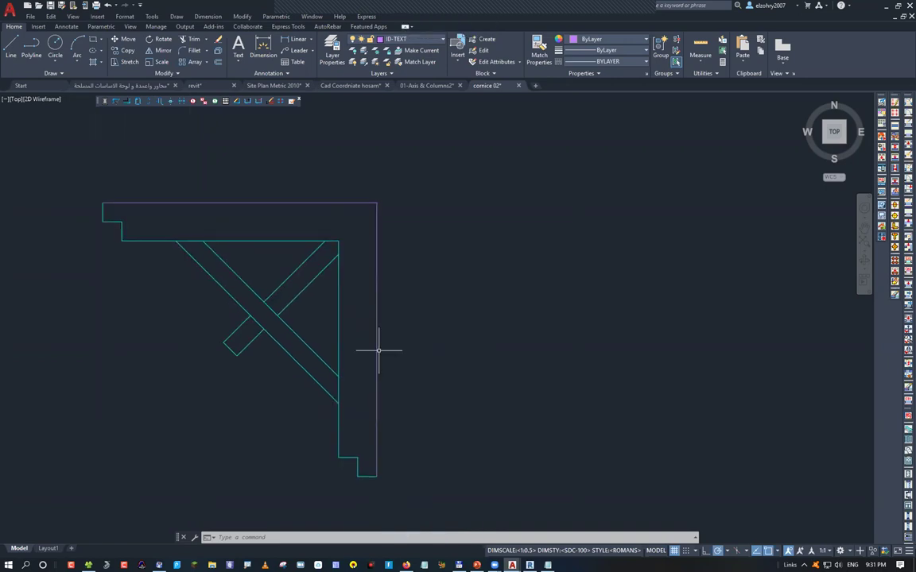
# Trim the overlapping line ends and crossing diagonal strips into one clean outline
pyautogui.write('tr')
pyautogui.press('Return')
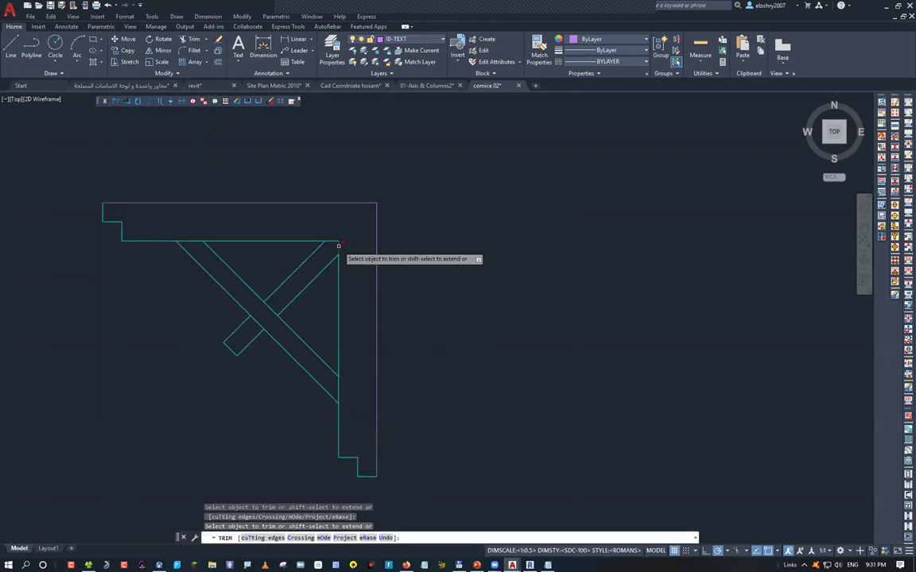
pyautogui.moveTo(338, 245); pyautogui.dragTo(329, 242)
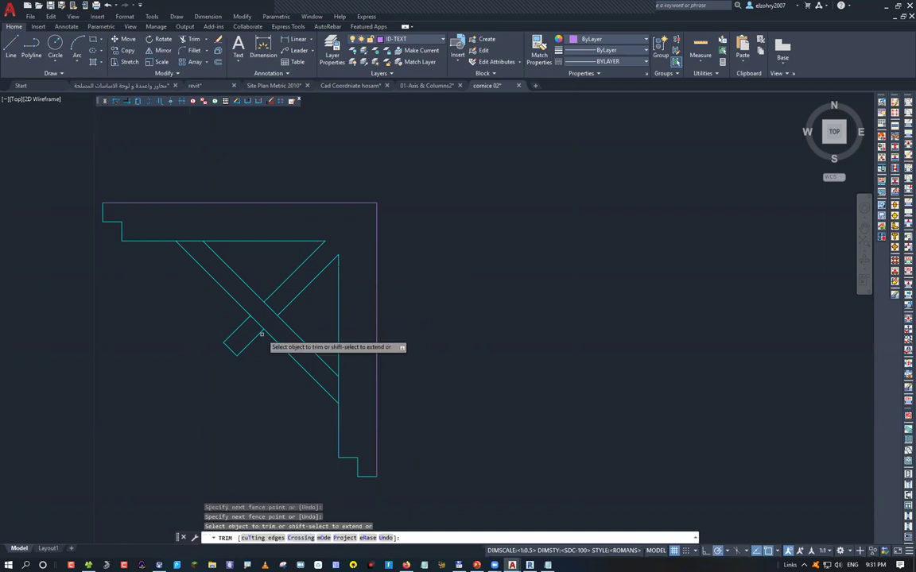
pyautogui.click(271, 307)
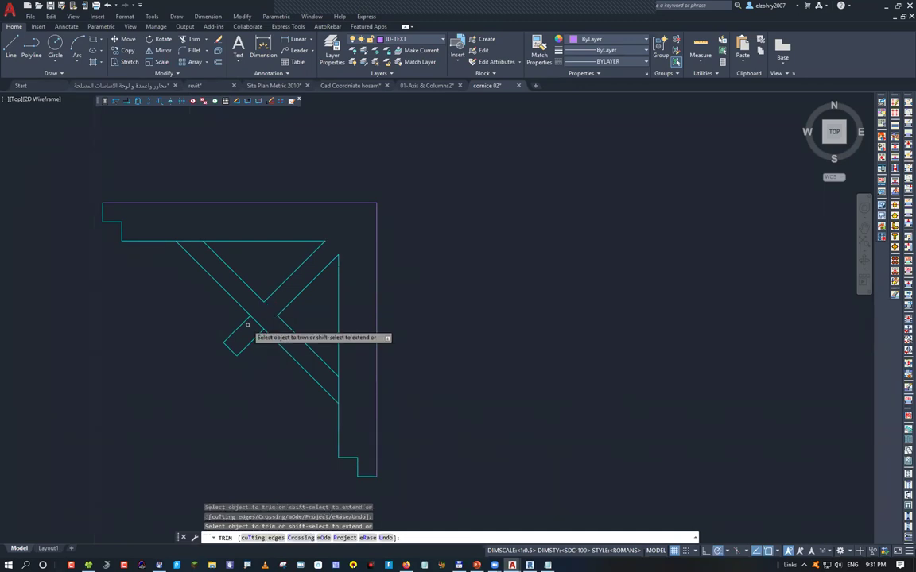
pyautogui.click(247, 325)
pyautogui.click(191, 240)
pyautogui.click(330, 384)
pyautogui.moveTo(335, 388); pyautogui.dragTo(333, 376)
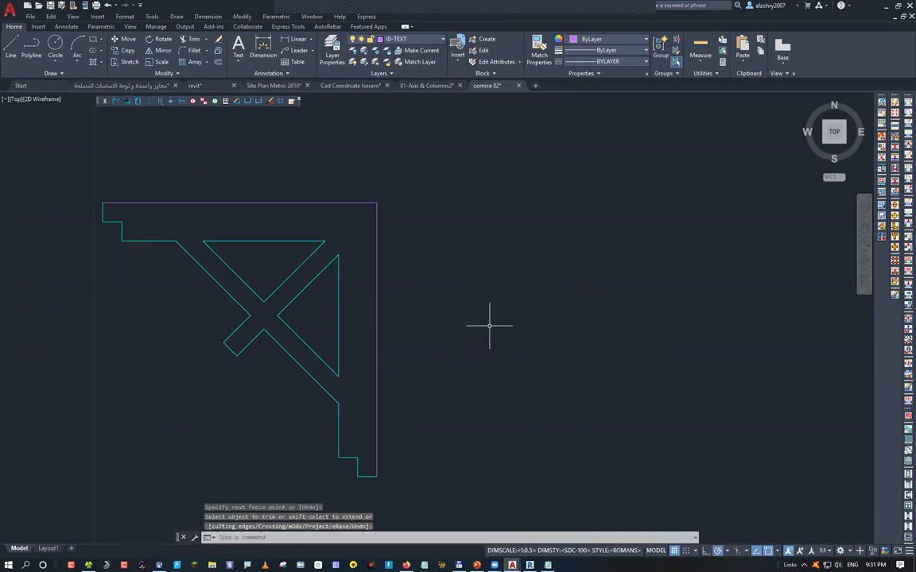
pyautogui.scroll(-3, 490, 325)
pyautogui.moveTo(484, 335); pyautogui.dragTo(440, 347, button='middle')
# Run BOUNDARY with Polyline object type inside the bracket, creating 3 polylines
pyautogui.write('b')
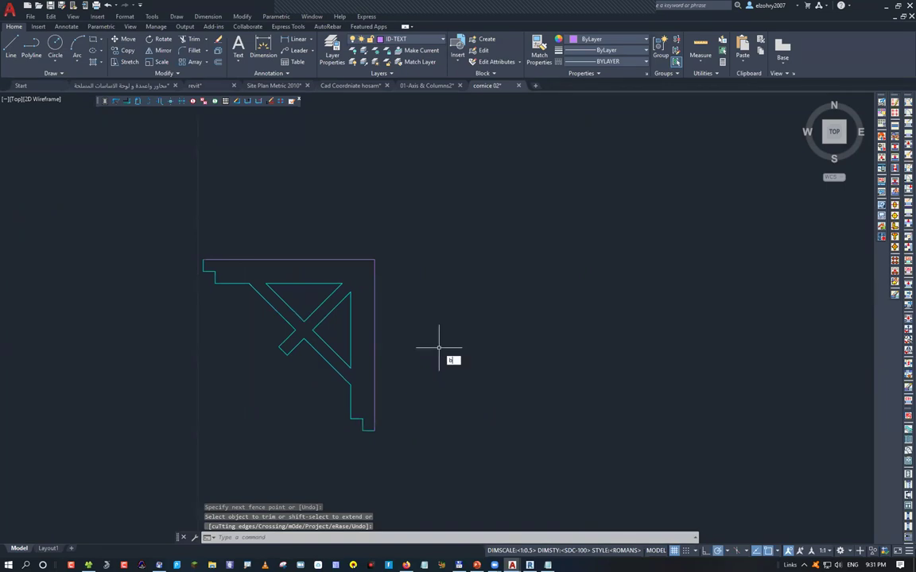
pyautogui.write('o')
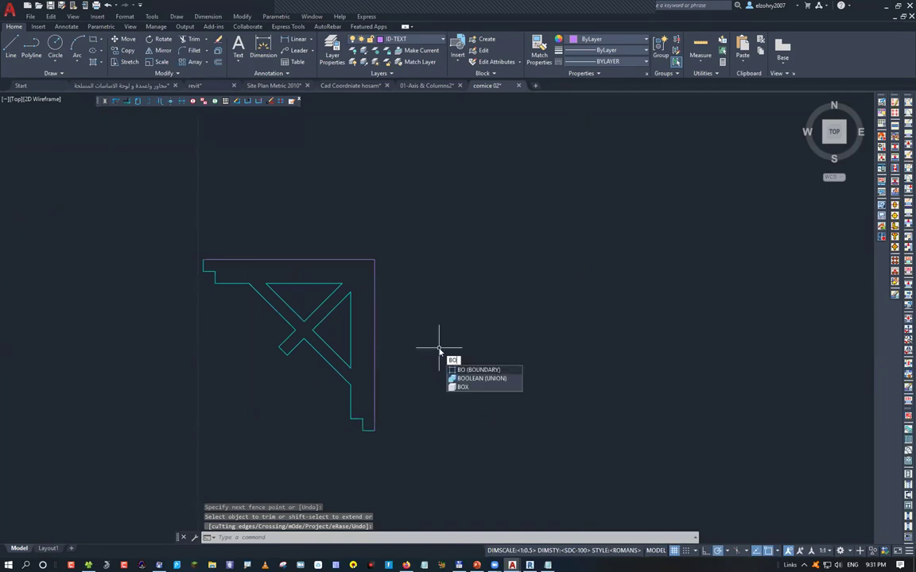
pyautogui.press('Return')
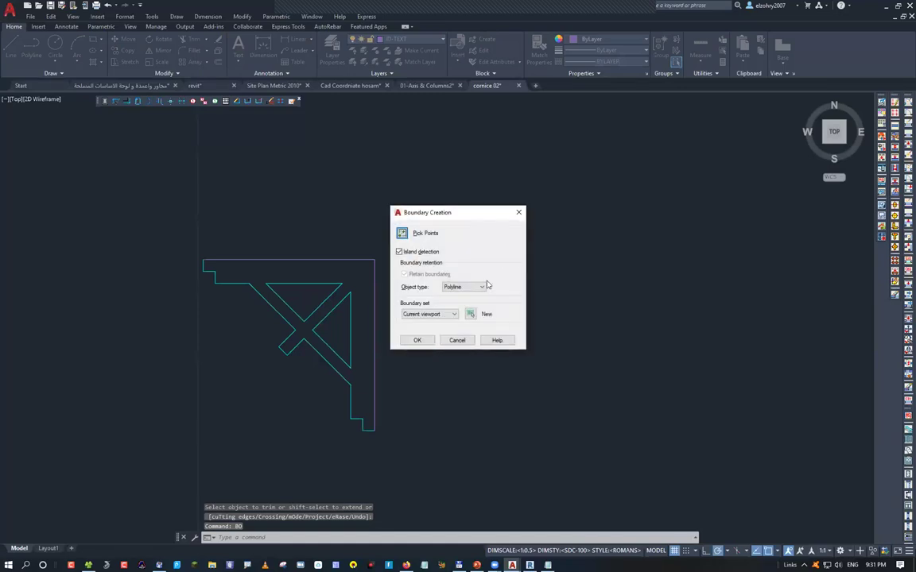
pyautogui.click(483, 287)
pyautogui.click(457, 295)
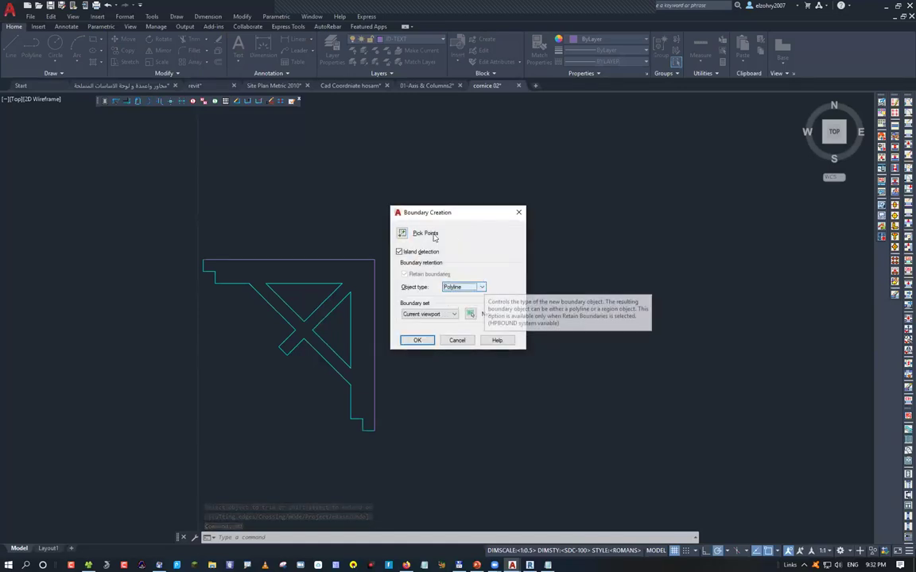
pyautogui.click(413, 233)
pyautogui.click(360, 262)
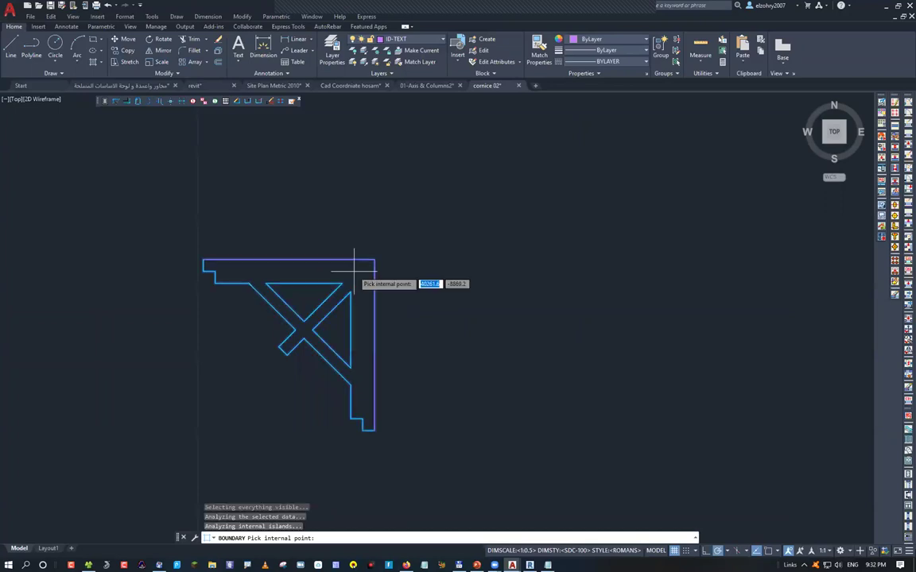
pyautogui.press('Return')
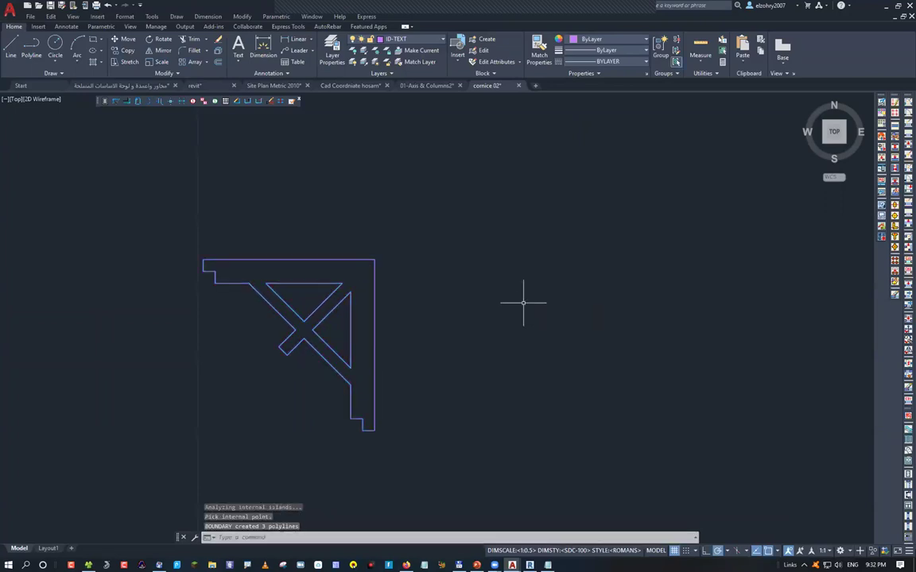
# Move the outer boundary outline to the right, then select the inner triangle and X-brace
pyautogui.click(374, 274)
pyautogui.write('m')
pyautogui.press('Return')
pyautogui.click(374, 259)
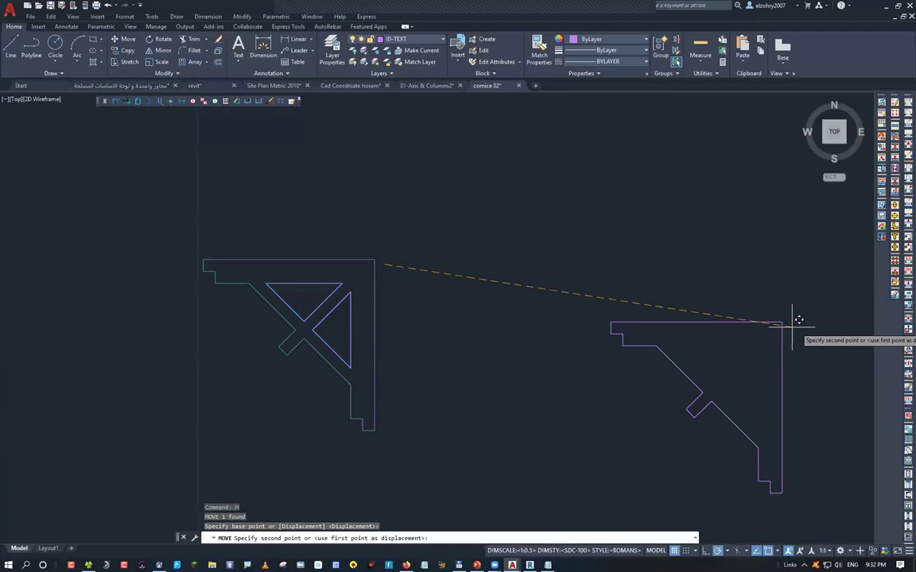
pyautogui.click(801, 321)
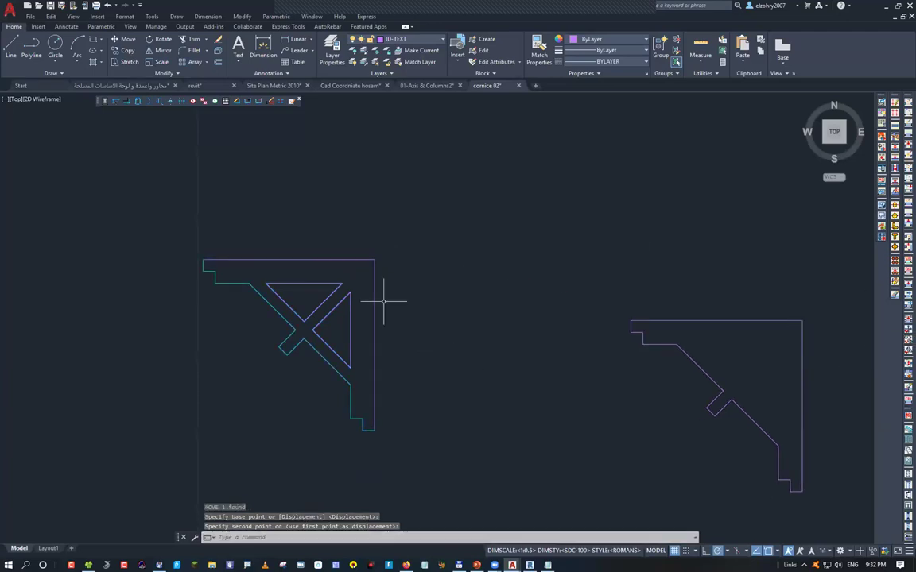
pyautogui.click(352, 314)
pyautogui.click(338, 283)
# Move the triangle and X-brace into the new outline on the right
pyautogui.write('m')
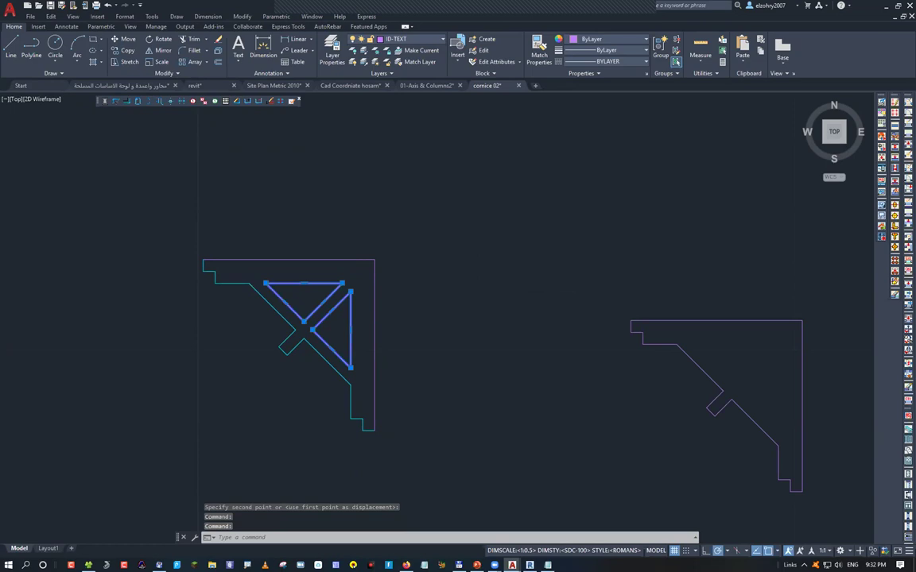
pyautogui.press('Return')
pyautogui.click(375, 260)
pyautogui.click(802, 321)
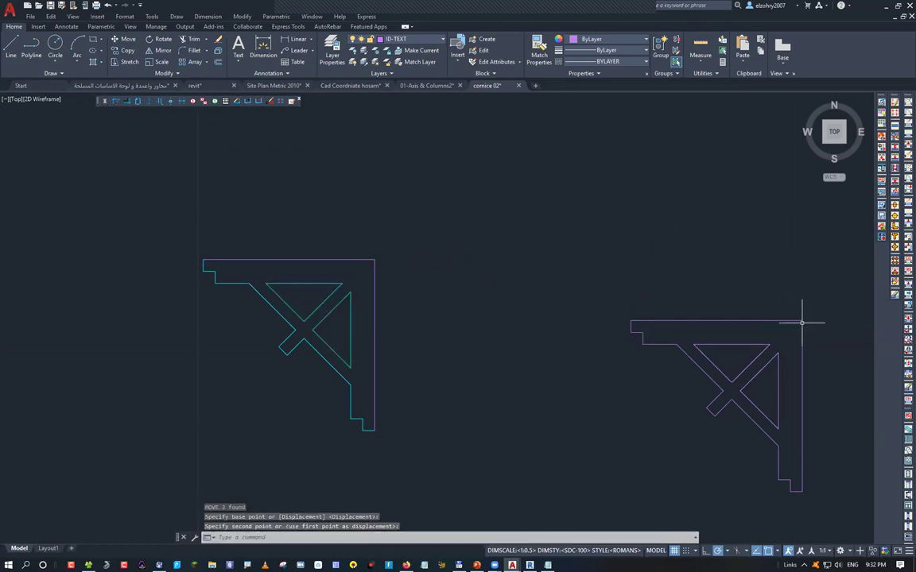
# Erase the original left bracket with a crossing selection
pyautogui.press('Escape')
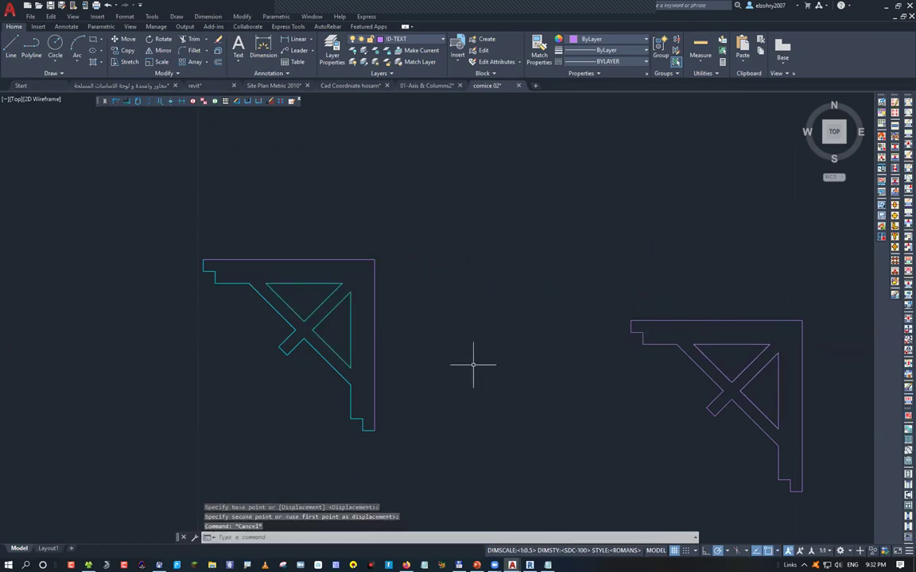
pyautogui.click(470, 465)
pyautogui.click(257, 284)
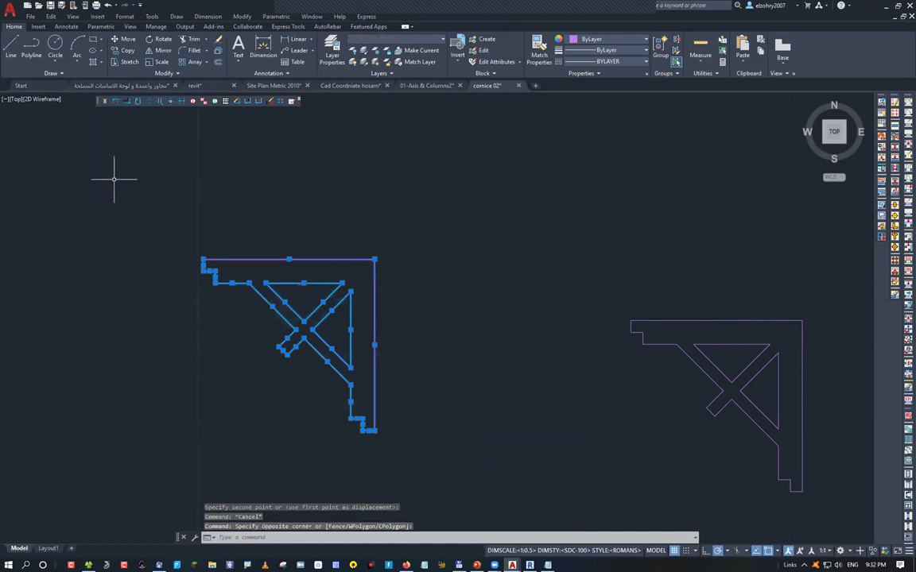
pyautogui.press('Delete')
# Window-select the new cornice profile and start moving it from its top-right corner
pyautogui.scroll(-5, 411, 272)
pyautogui.click(333, 258)
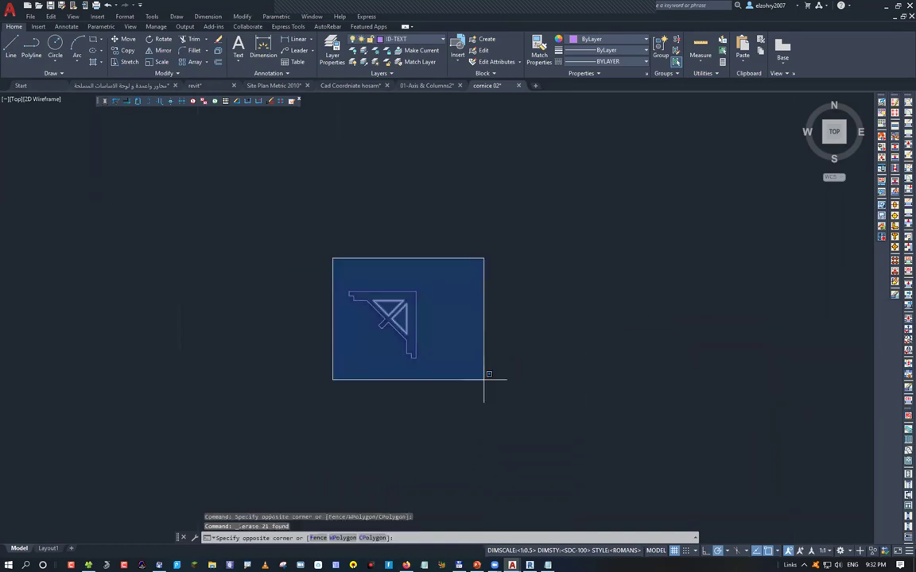
pyautogui.click(483, 380)
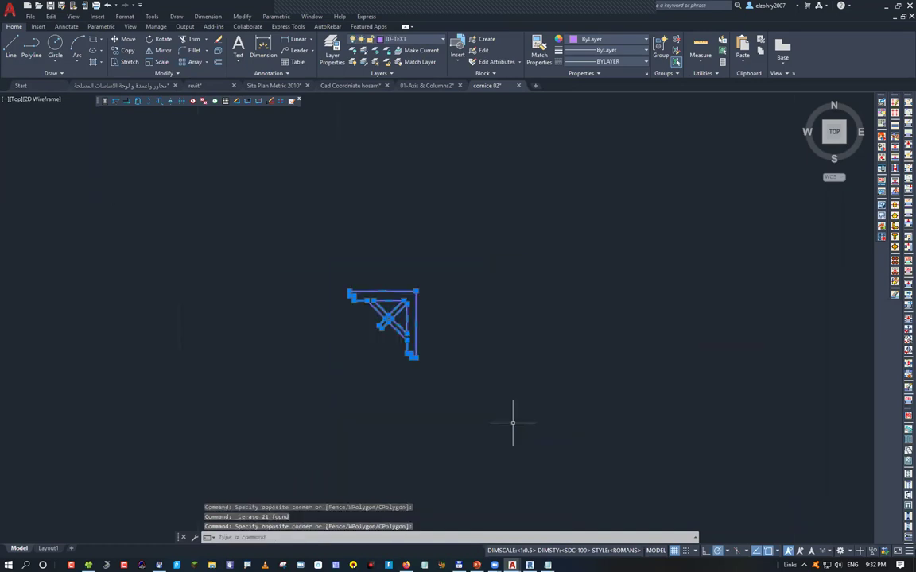
pyautogui.write('m')
pyautogui.press('Return')
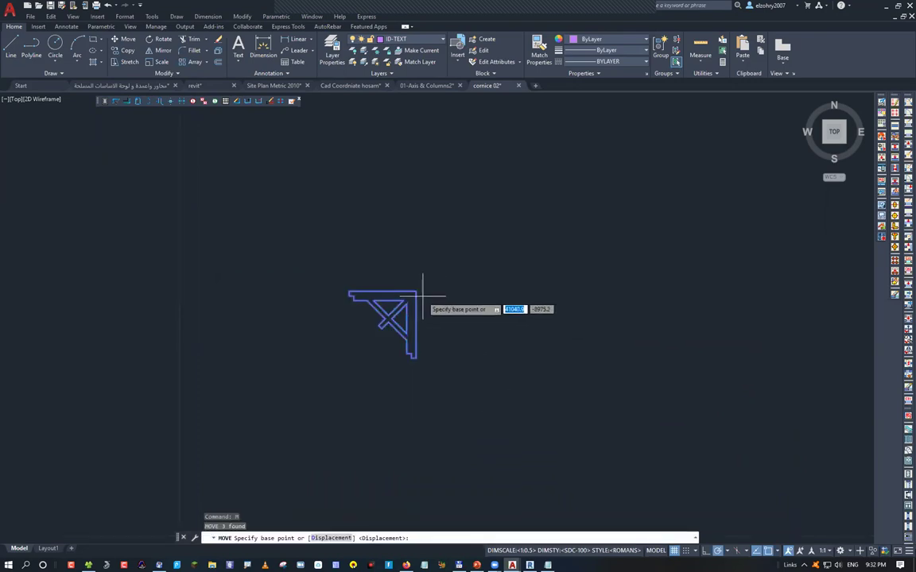
pyautogui.click(416, 293)
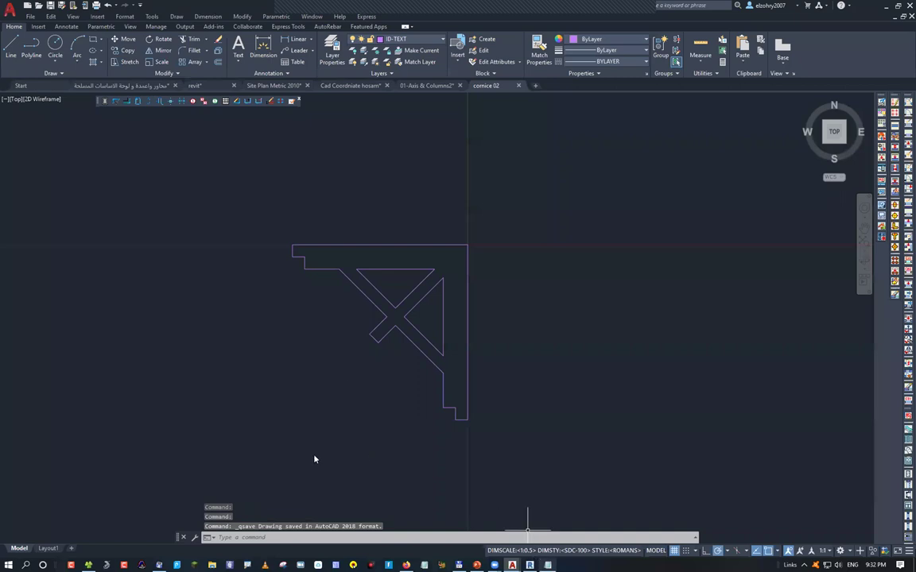
# In Revit, create a new family from the Metric Profile template
pyautogui.hotkey('alt', 'Tab')
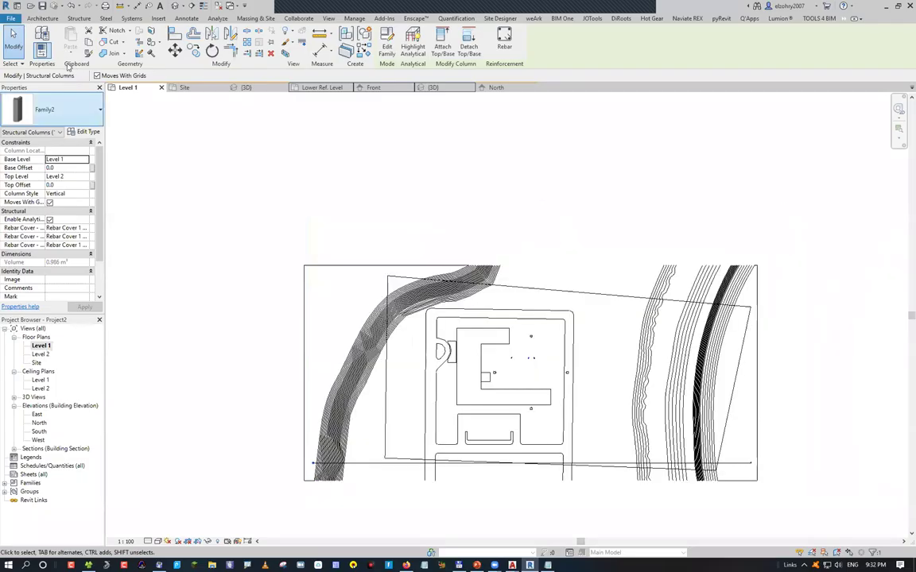
pyautogui.hotkey('alt', 'f')
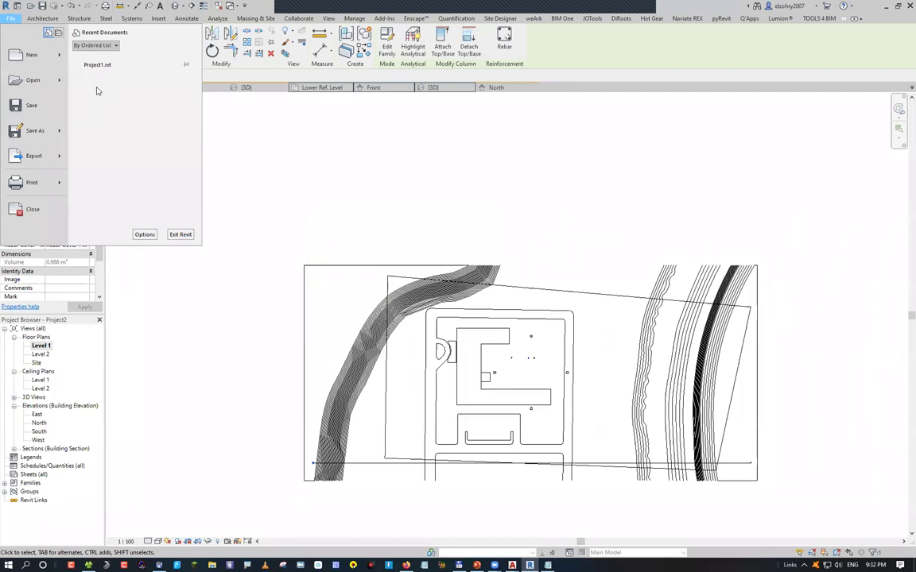
pyautogui.press('n')
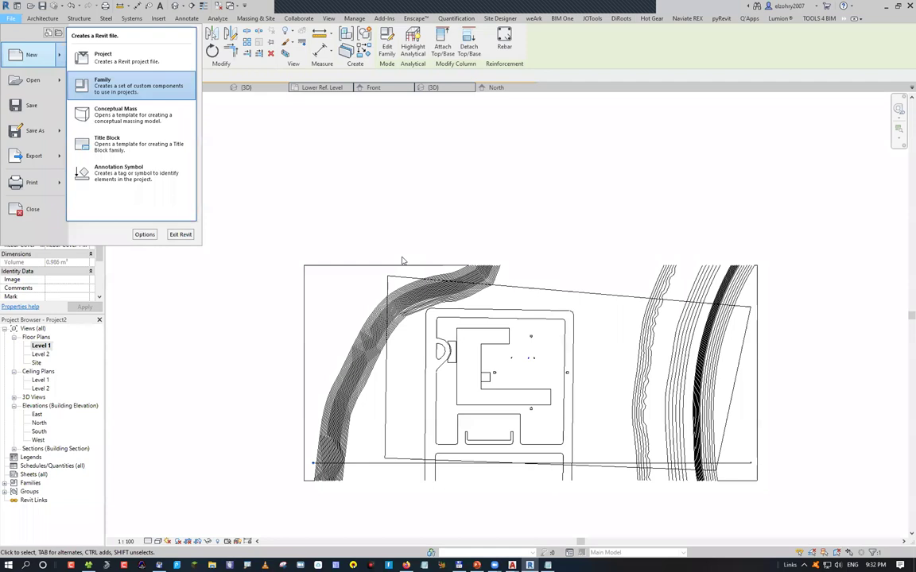
pyautogui.press('Return')
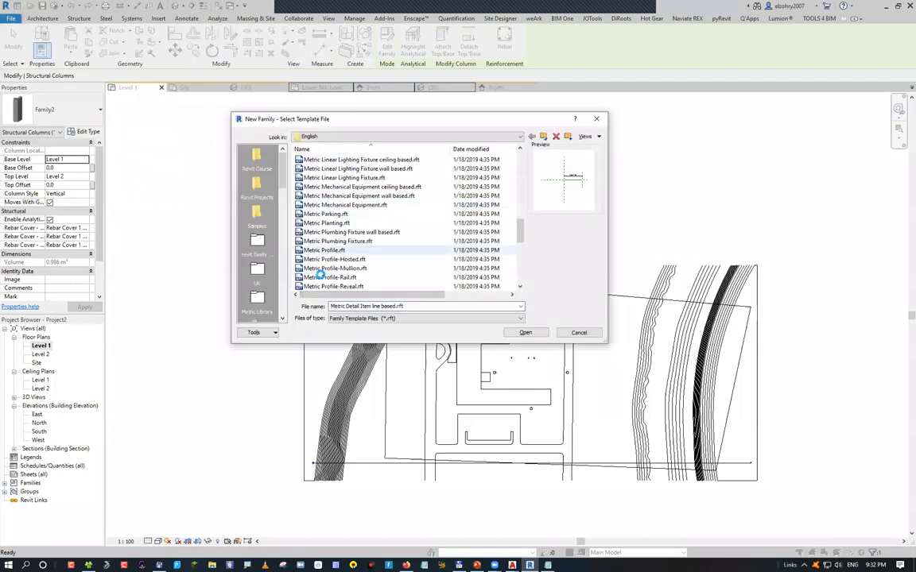
pyautogui.doubleClick(309, 275)
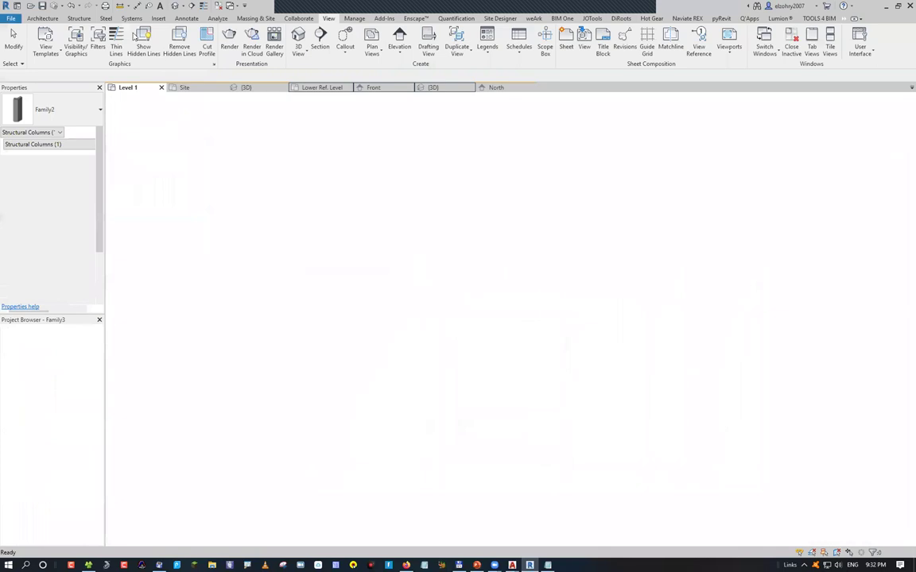
# Import cornice 02.dwg from the autocad folder with import units set to millimeter
pyautogui.click(65, 20)
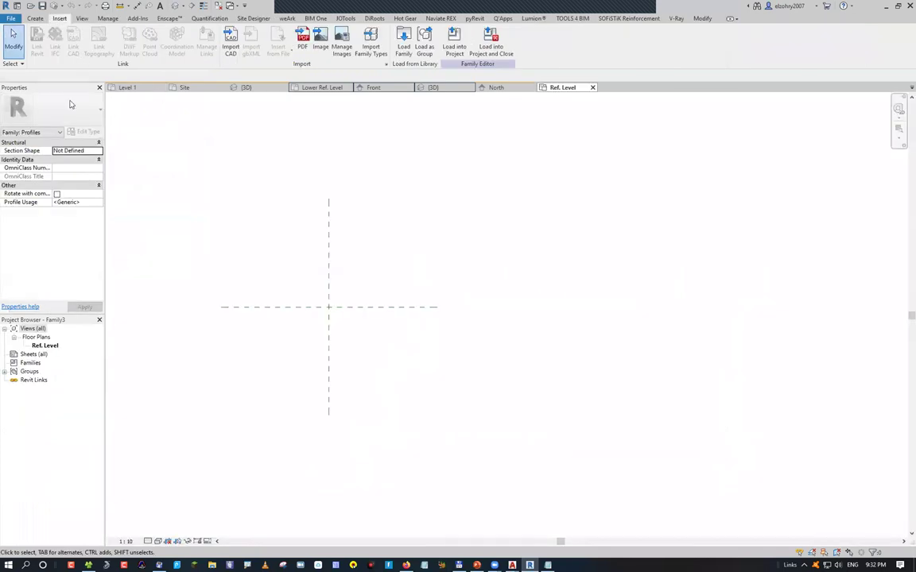
pyautogui.click(230, 54)
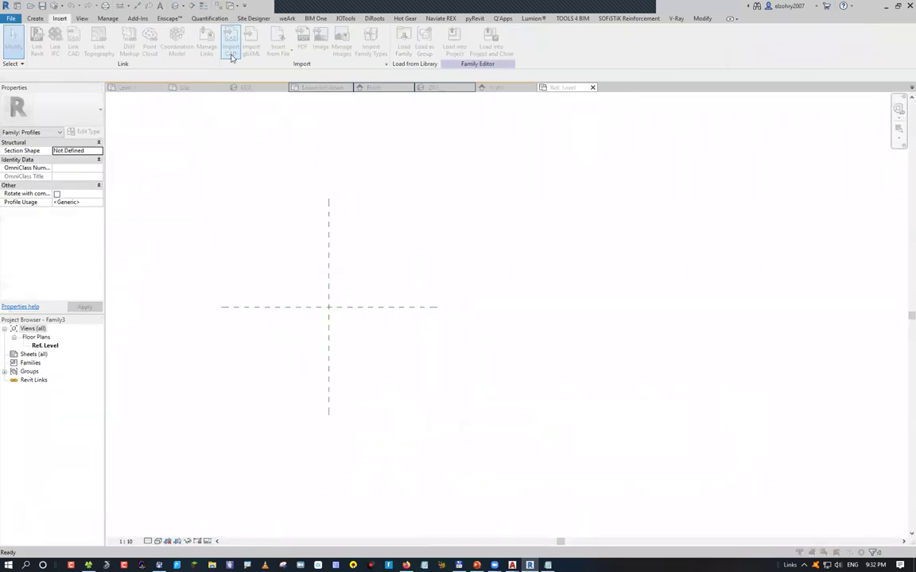
pyautogui.click(362, 160)
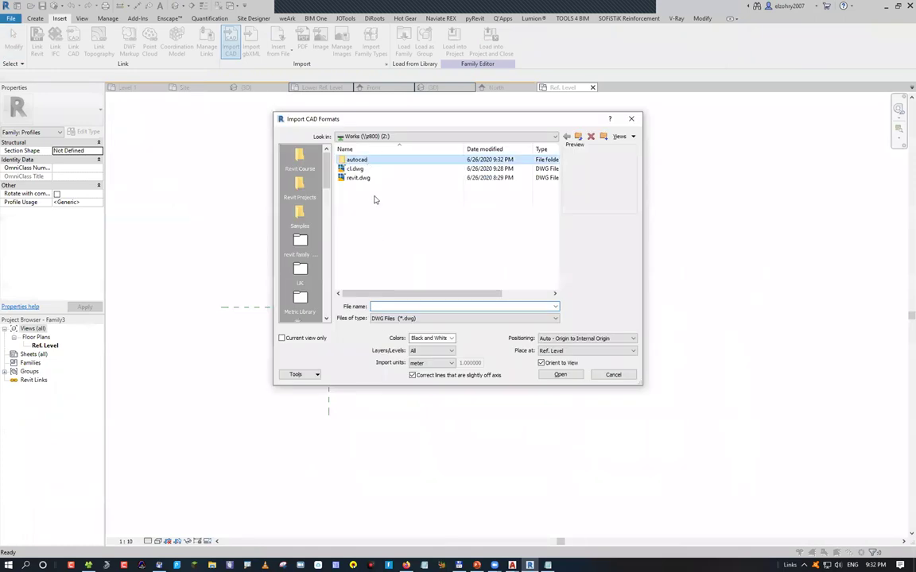
pyautogui.press('Return')
pyautogui.click(372, 195)
pyautogui.click(443, 363)
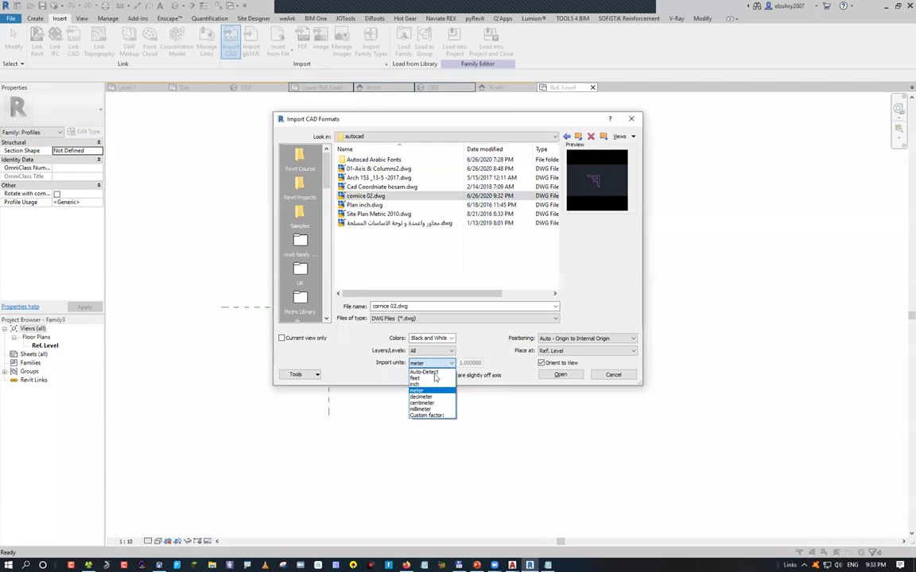
pyautogui.click(422, 409)
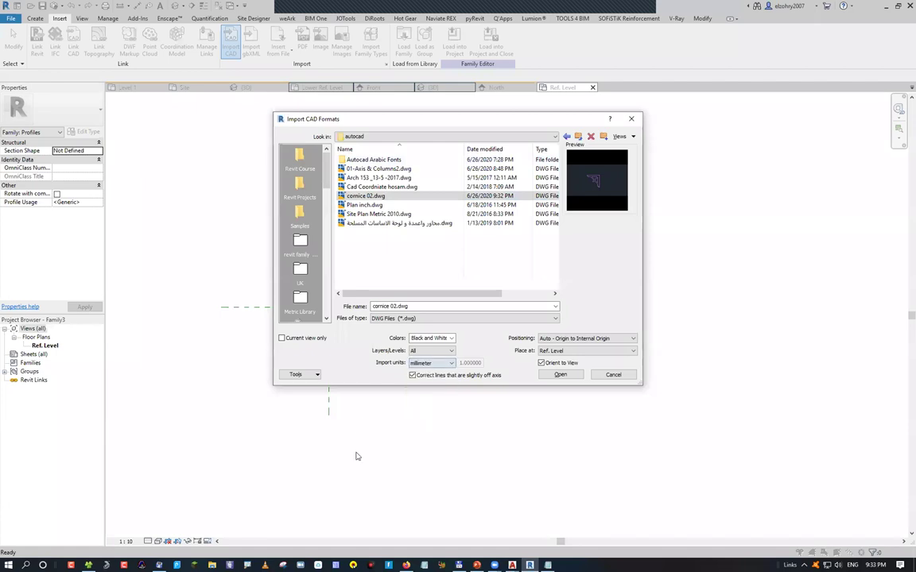
pyautogui.click(556, 375)
pyautogui.scroll(3, 290, 373)
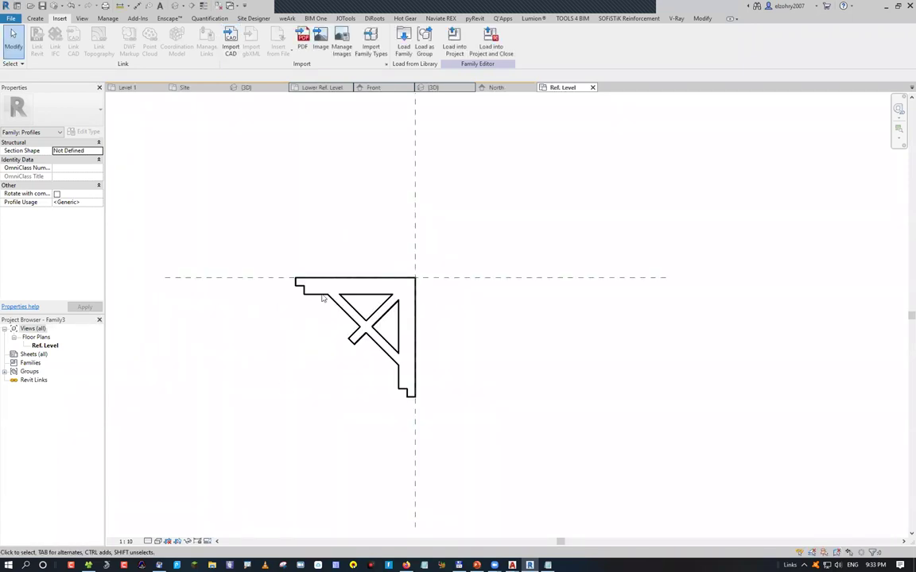
# Mirror the imported cornice across the vertical reference plane without keeping a copy
pyautogui.click(295, 280)
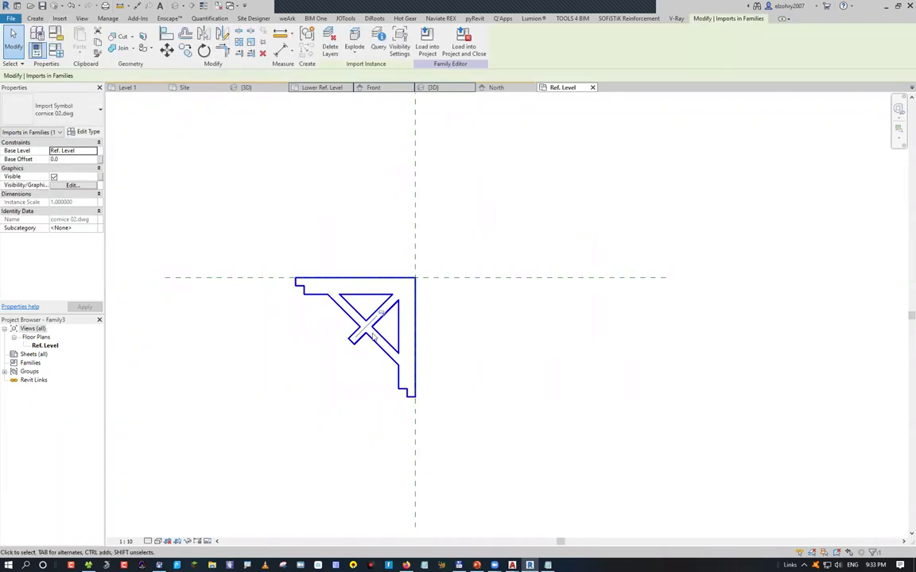
pyautogui.press('d')
pyautogui.press('m')
pyautogui.click(94, 75)
pyautogui.click(414, 215)
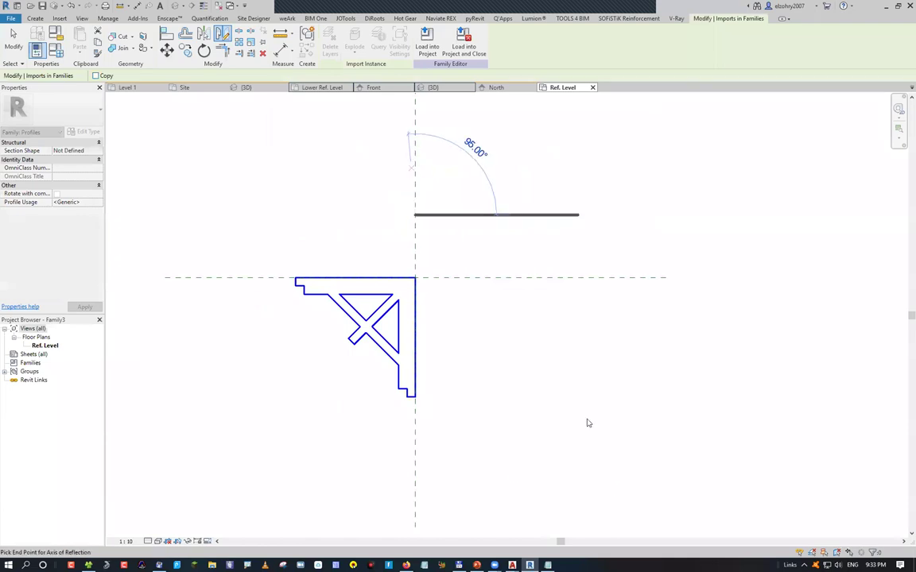
pyautogui.click(414, 461)
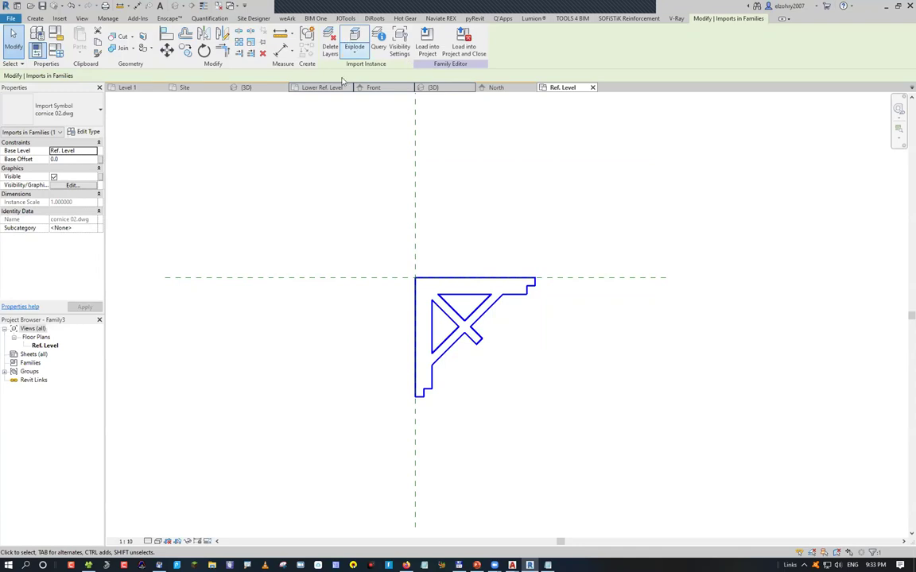
pyautogui.click(231, 290)
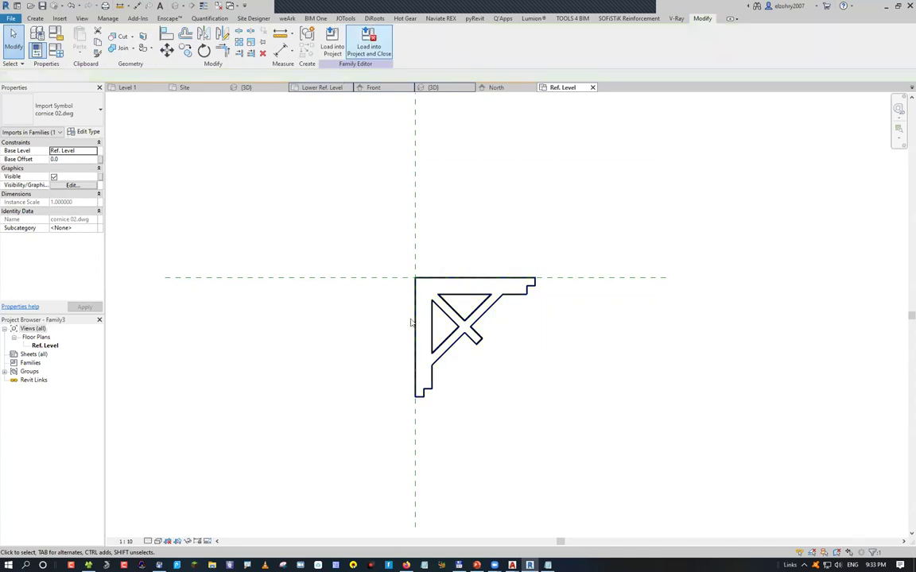
# Pick the profile's diagonal lines to check them, then clear the selection
pyautogui.click(411, 322)
pyautogui.click(426, 359)
pyautogui.click(472, 307)
pyautogui.click(592, 399)
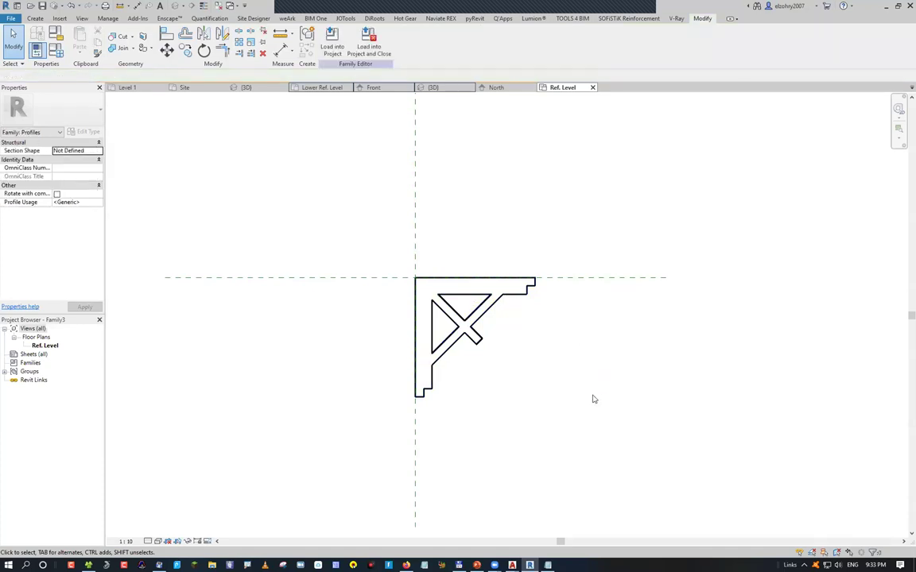
# Save the profile family as 'cornice 02' and load it into Project2 without saving again
pyautogui.click(368, 45)
pyautogui.write('cornuce')
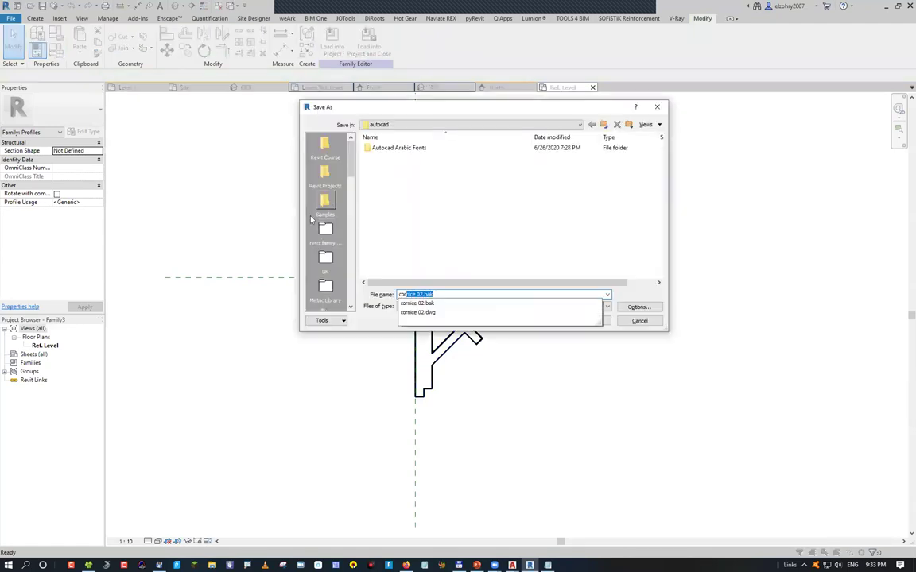
pyautogui.press('BackSpace')
pyautogui.press('BackSpace')
pyautogui.press('BackSpace')
pyautogui.write('ice 02')
pyautogui.press('Return')
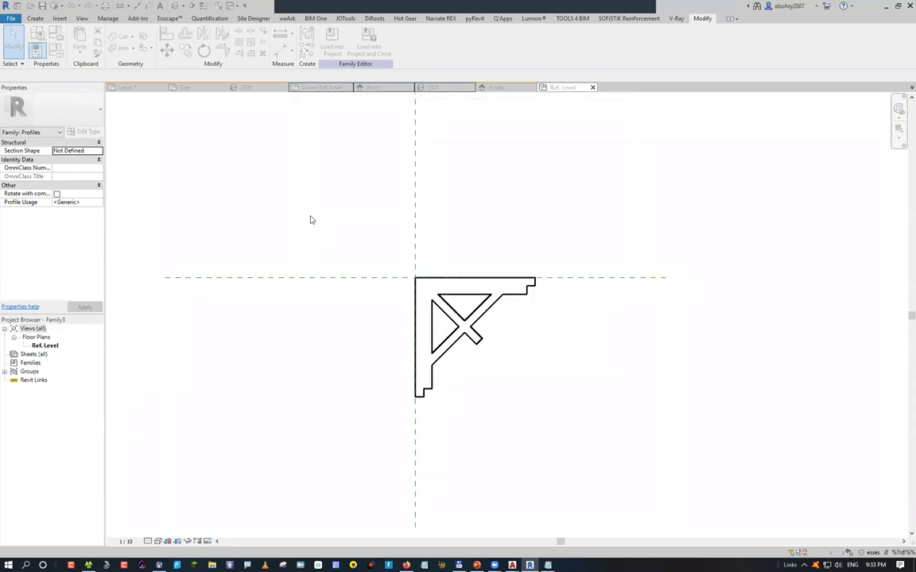
pyautogui.click(330, 44)
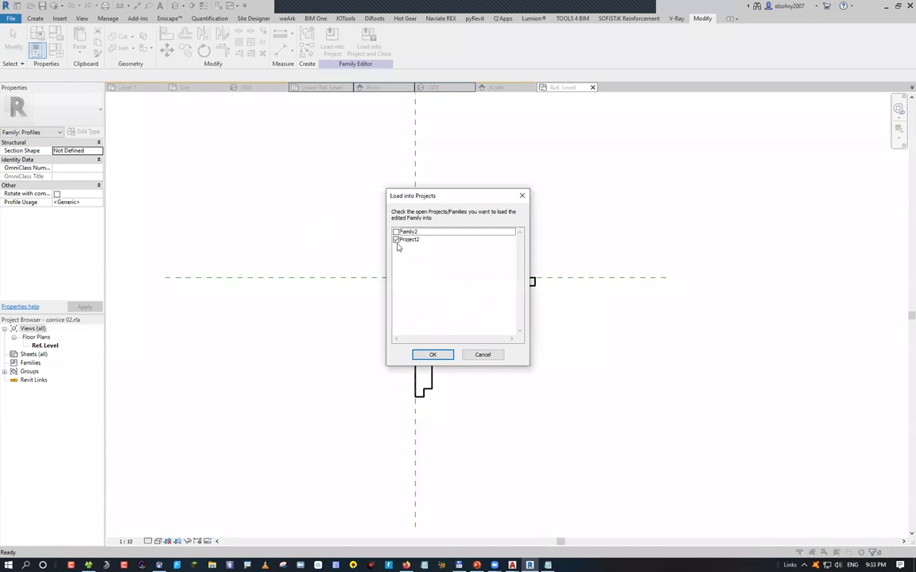
pyautogui.click(433, 354)
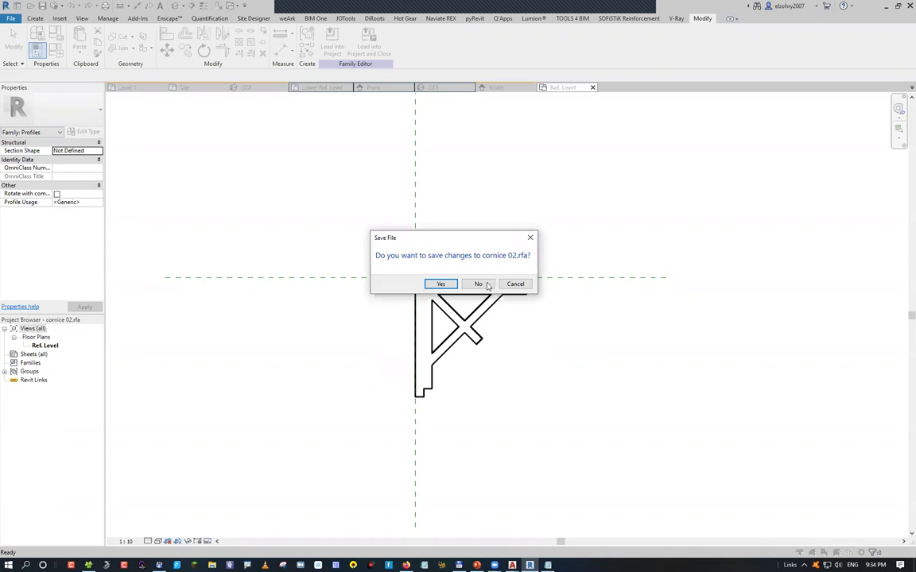
pyautogui.click(482, 285)
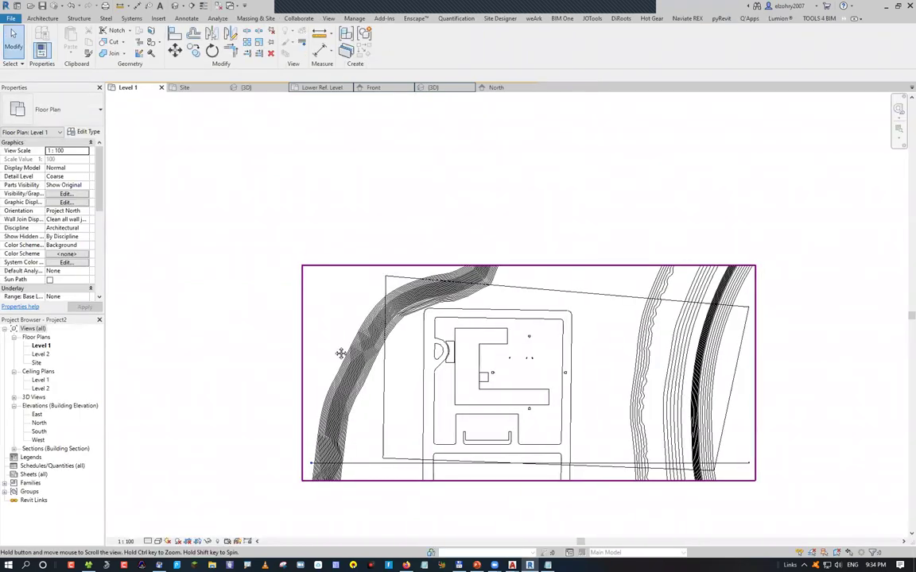
# Place walls with WA along the C-shaped Level 1 outline and view them in 3D
pyautogui.moveTo(341, 352); pyautogui.dragTo(164, 322, button='middle')
pyautogui.click(185, 135)
pyautogui.click(43, 18)
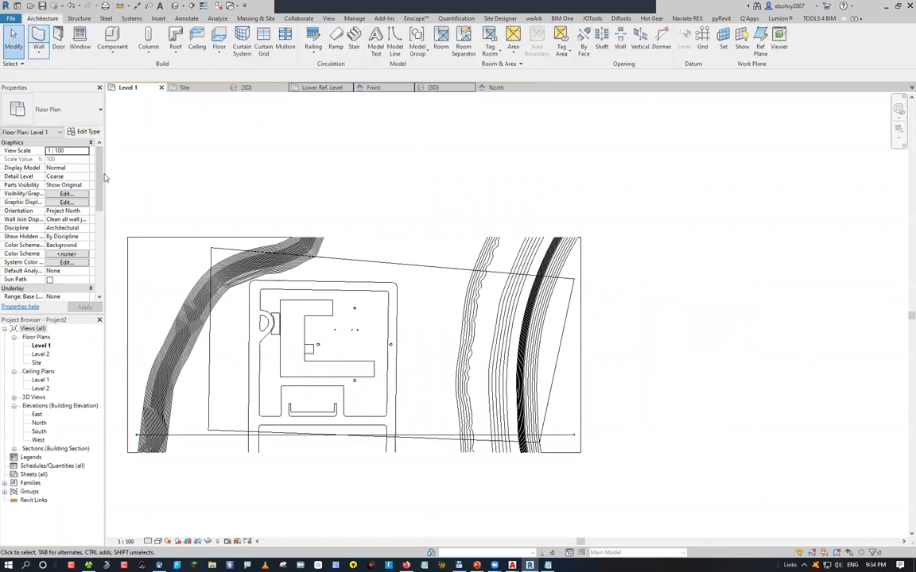
pyautogui.press('w')
pyautogui.press('a')
pyautogui.scroll(2, 219, 292)
pyautogui.scroll(1, 343, 149)
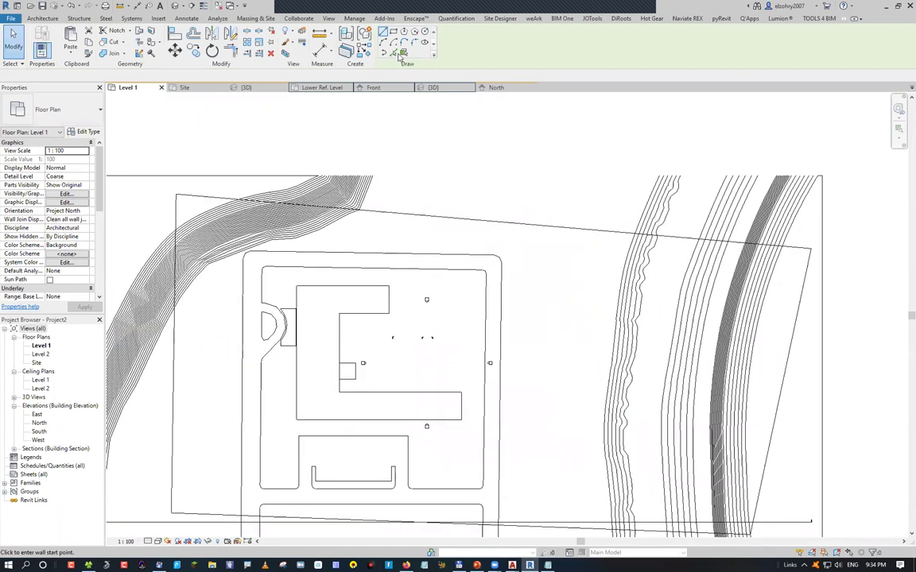
pyautogui.scroll(1, 309, 321)
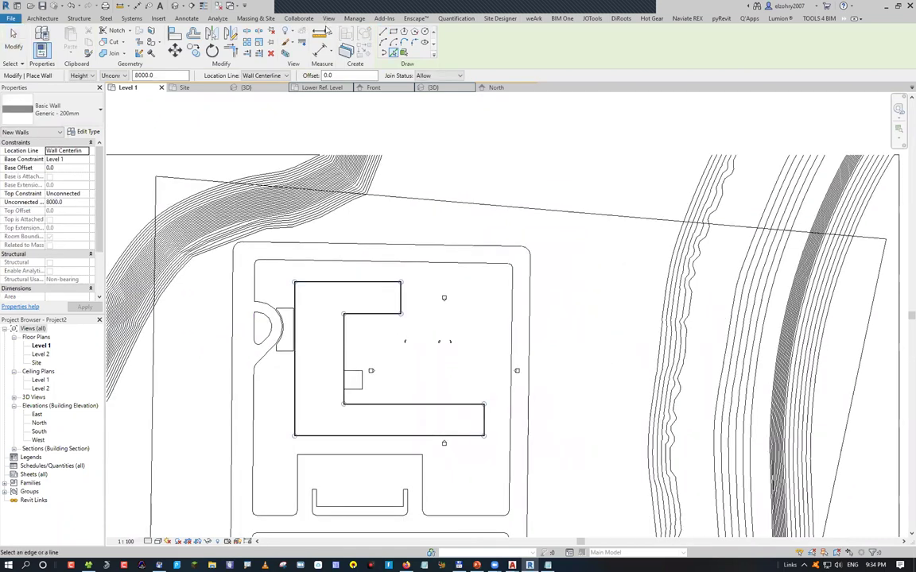
pyautogui.click(328, 17)
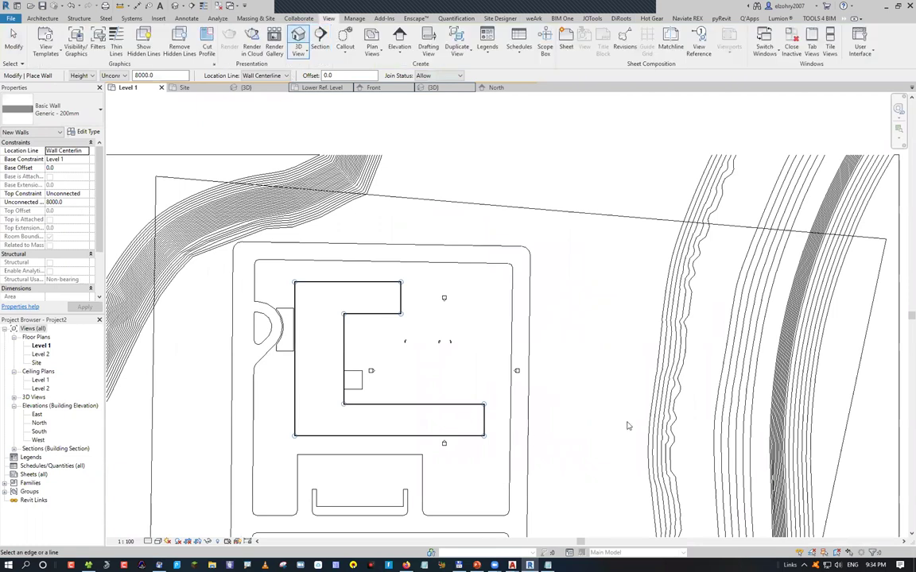
pyautogui.press('Escape')
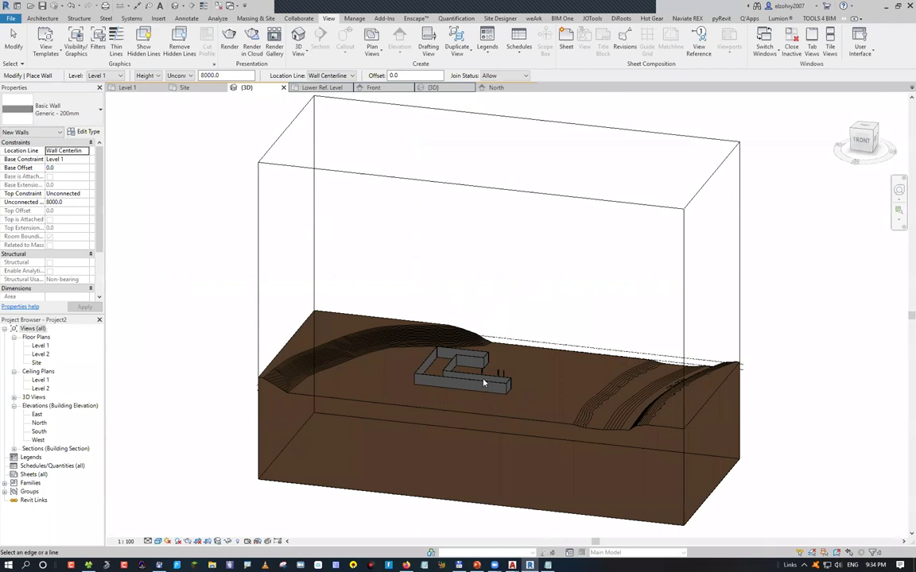
pyautogui.scroll(5, 475, 306)
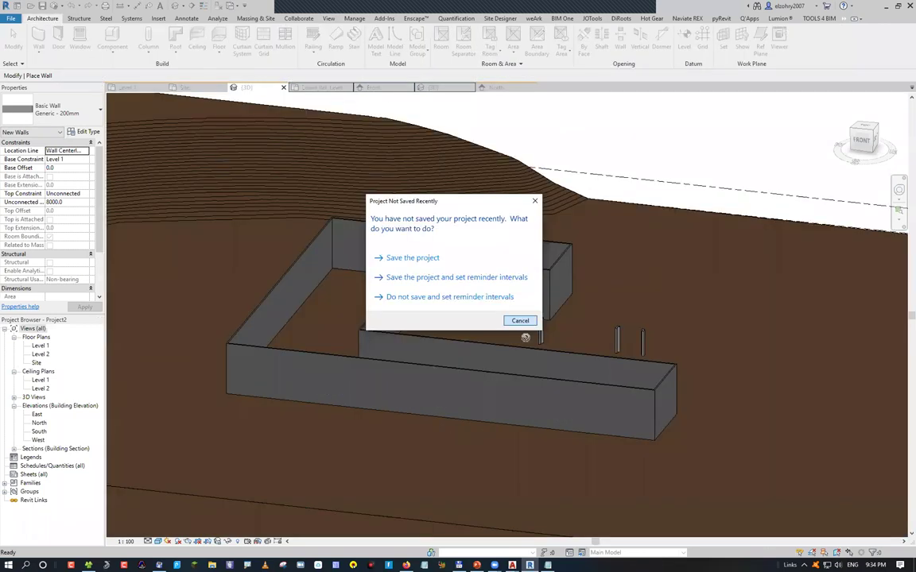
# Set the wall sweep to the Cornice type with the cornice 02 profile
pyautogui.click(507, 296)
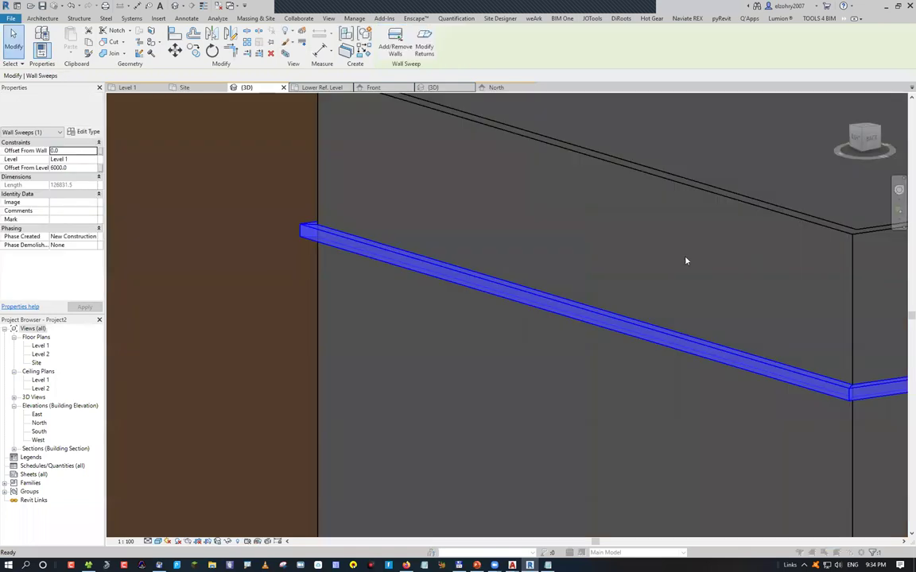
pyautogui.doubleClick(540, 283)
pyautogui.click(620, 251)
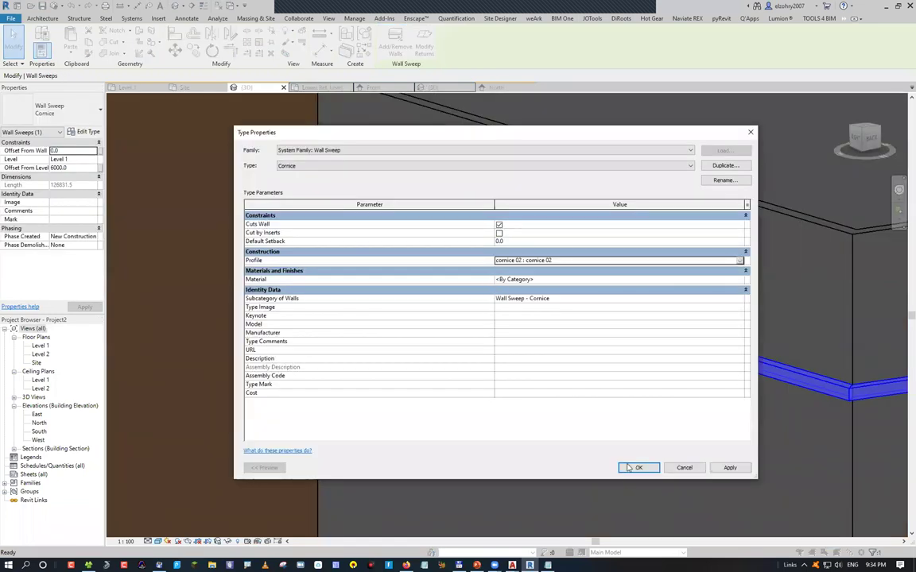
pyautogui.press('Return')
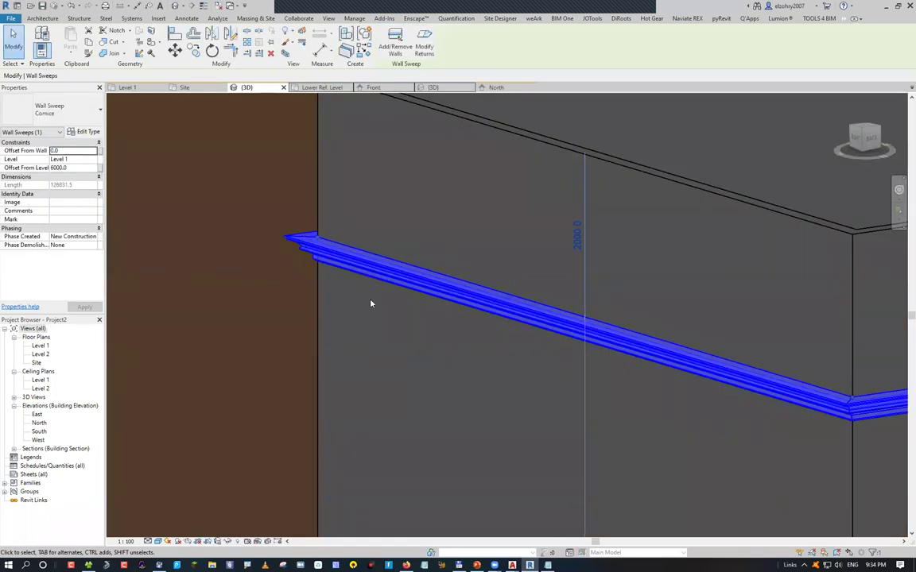
pyautogui.press('Escape')
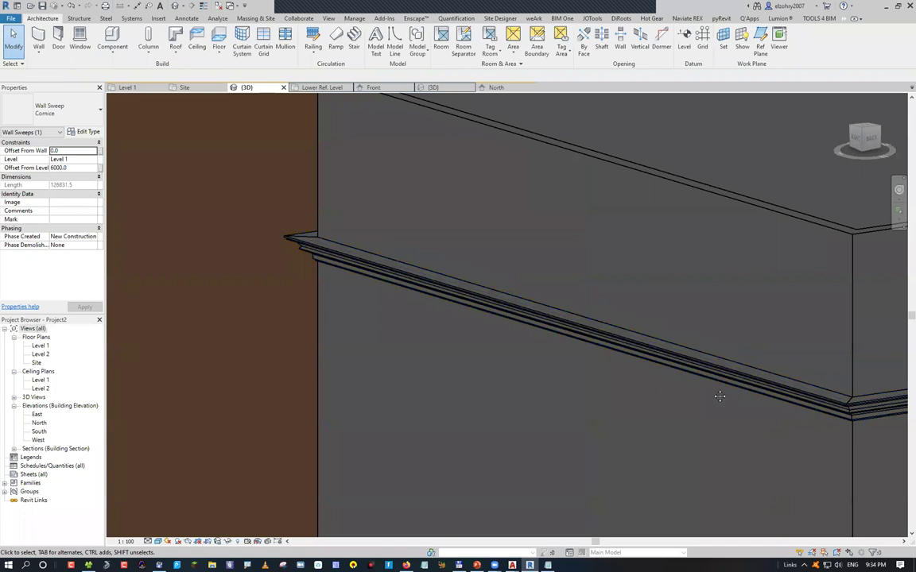
pyautogui.scroll(5, 466, 334)
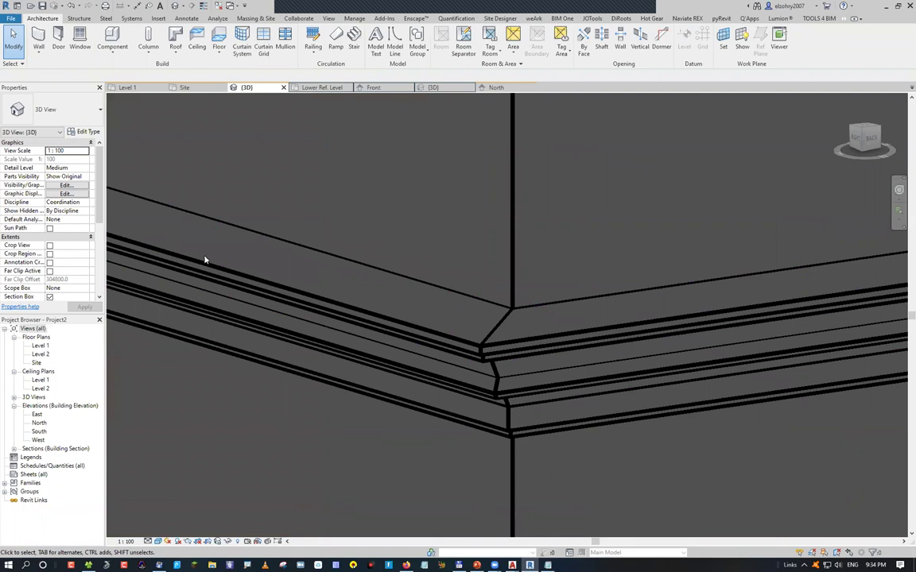
pyautogui.hotkey('ctrl', 'Tab')
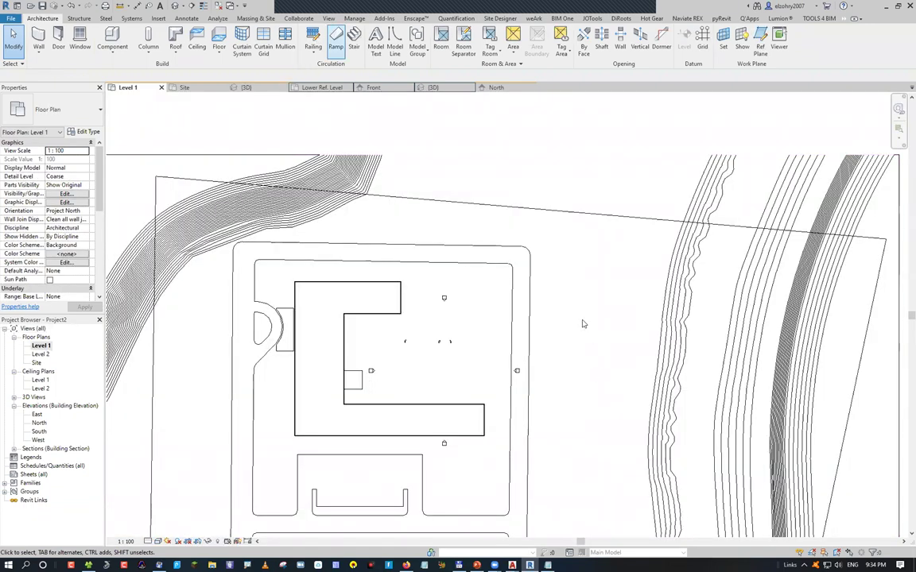
# Start a section, then return to the 3D view and zoom to fit the site
pyautogui.press('s')
pyautogui.press('e')
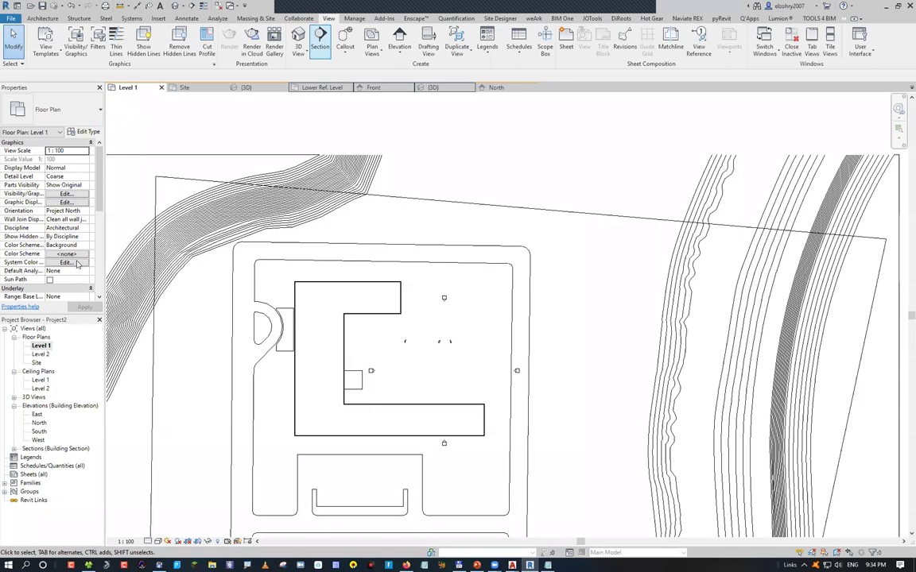
pyautogui.press('3')
pyautogui.press('d')
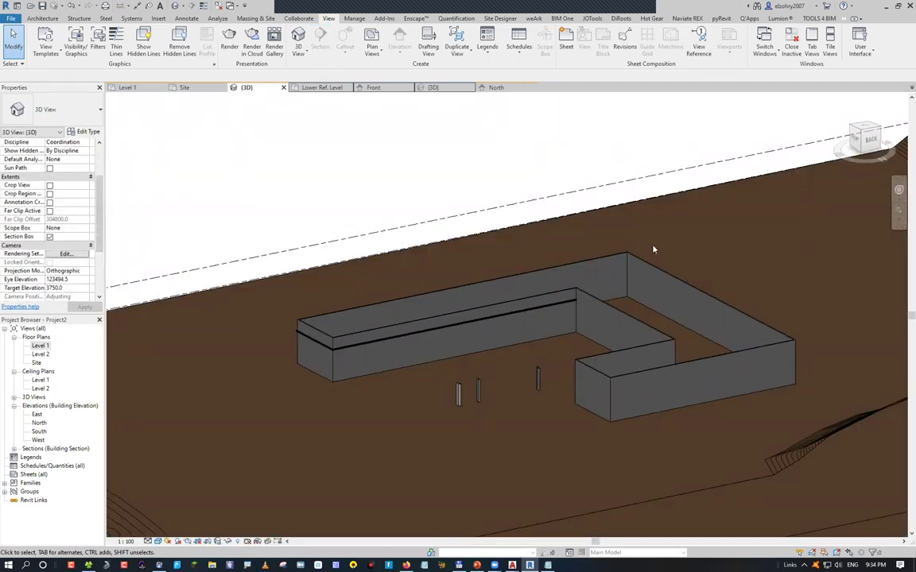
pyautogui.press('z')
pyautogui.press('f')
pyautogui.scroll(-1, 721, 156)
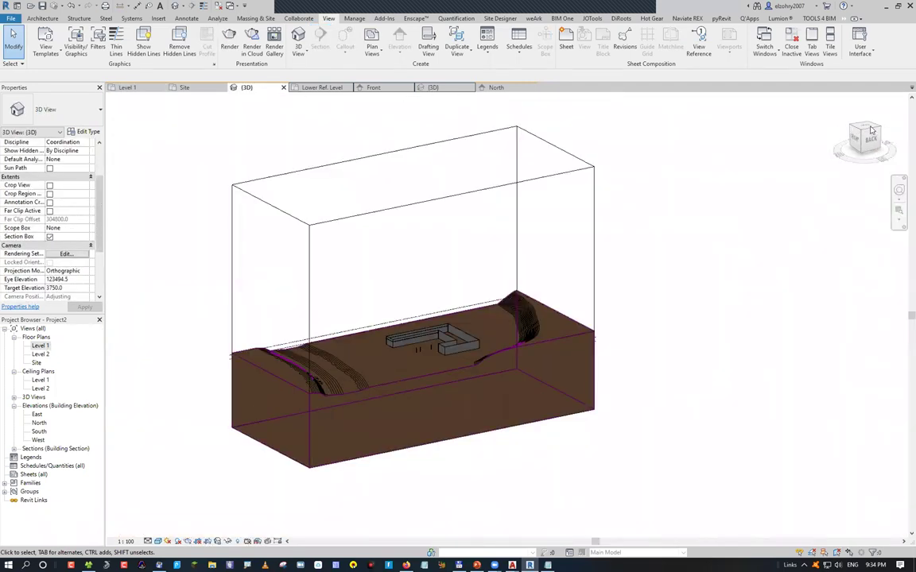
# Select the section box, view from the top, and orbit into an isometric view of the walls
pyautogui.click(593, 187)
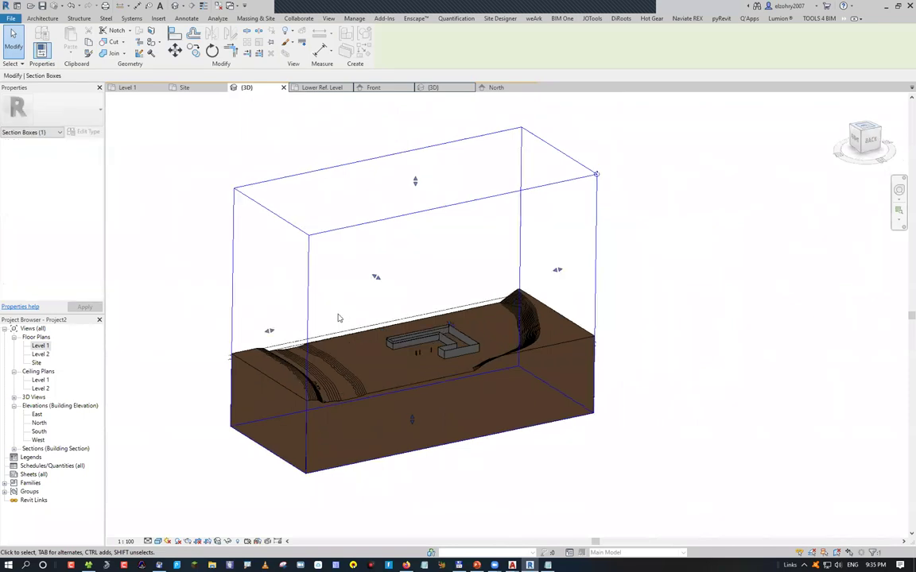
pyautogui.press('t')
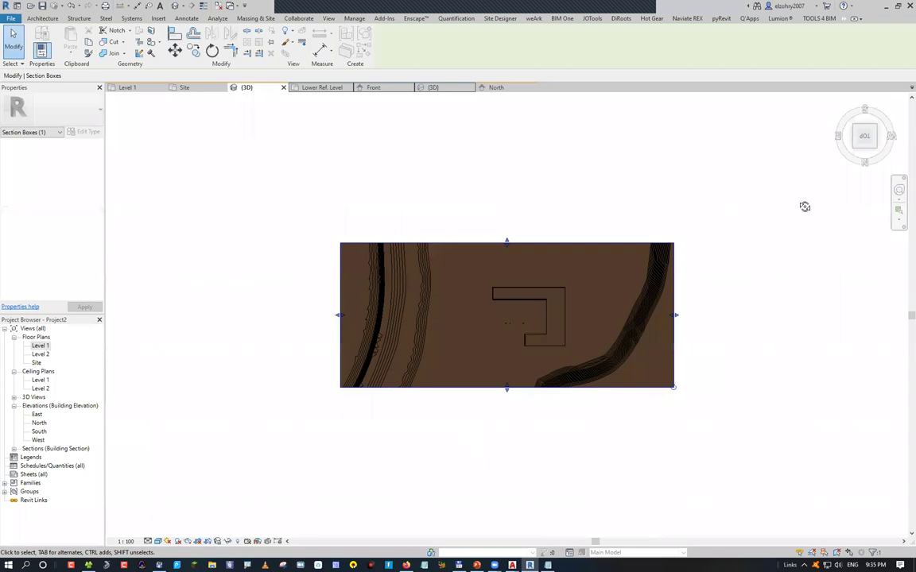
pyautogui.keyDown('shift'); pyautogui.moveTo(634, 445); pyautogui.dragTo(501, 318, button='middle'); pyautogui.keyUp('shift')
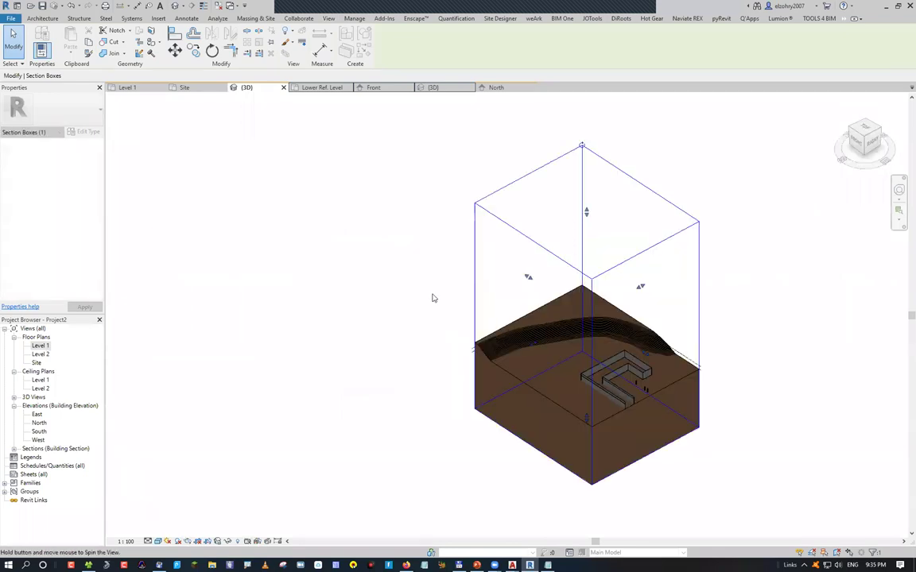
pyautogui.scroll(5, 445, 307)
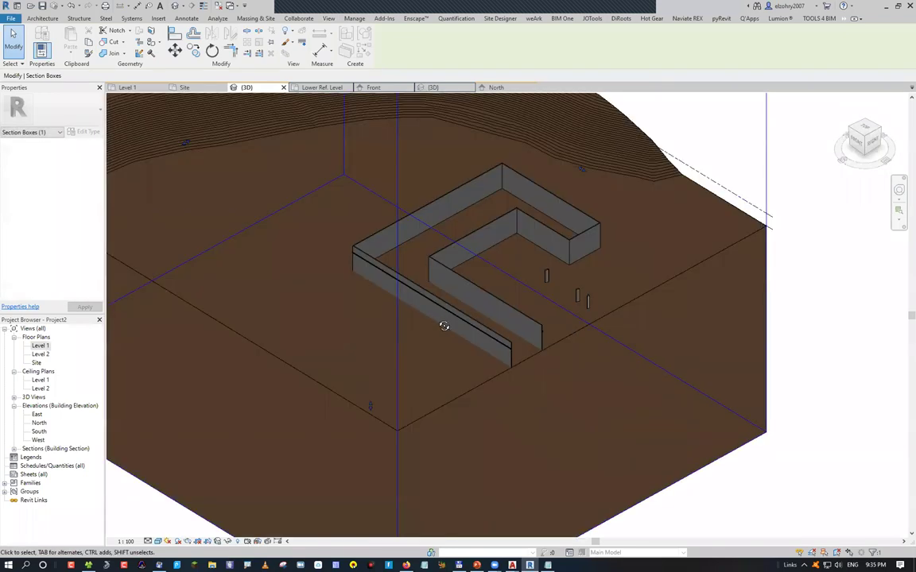
pyautogui.scroll(5, 443, 326)
pyautogui.scroll(5, 230, 335)
pyautogui.press('Escape')
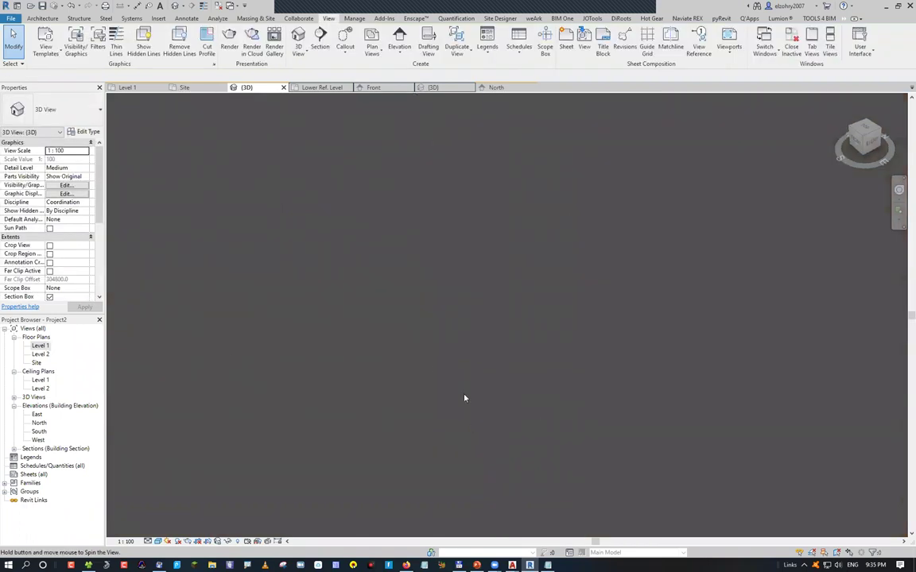
pyautogui.scroll(-5, 389, 398)
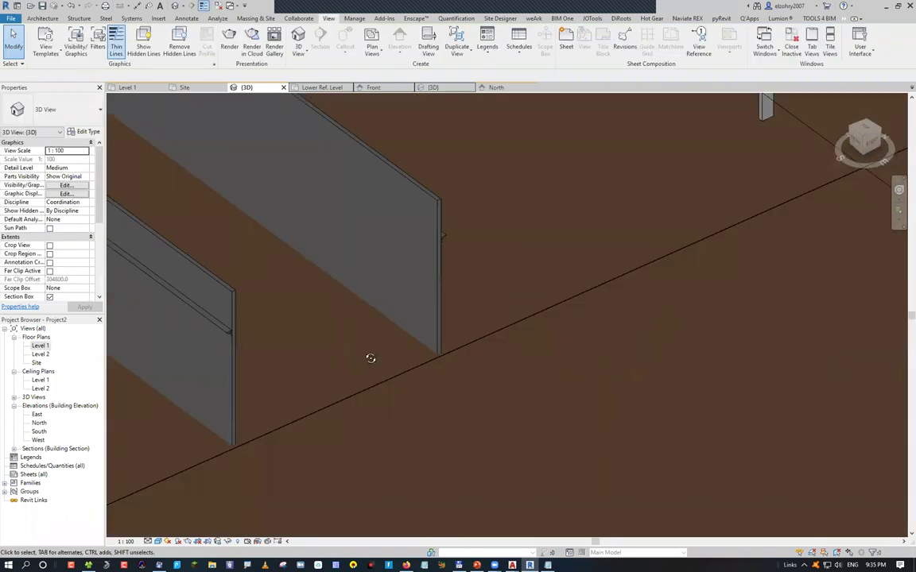
# Select the cornice wall sweep and orbit to see its profile from the right
pyautogui.keyDown('shift'); pyautogui.moveTo(371, 358); pyautogui.dragTo(365, 354, button='middle'); pyautogui.keyUp('shift')
pyautogui.click(365, 354)
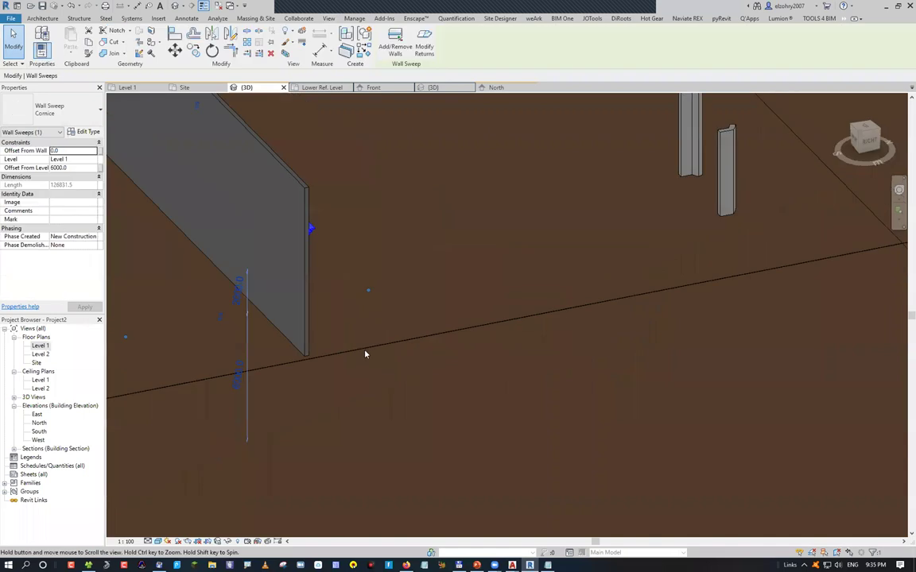
pyautogui.scroll(4, 368, 351)
pyautogui.scroll(-2, 369, 368)
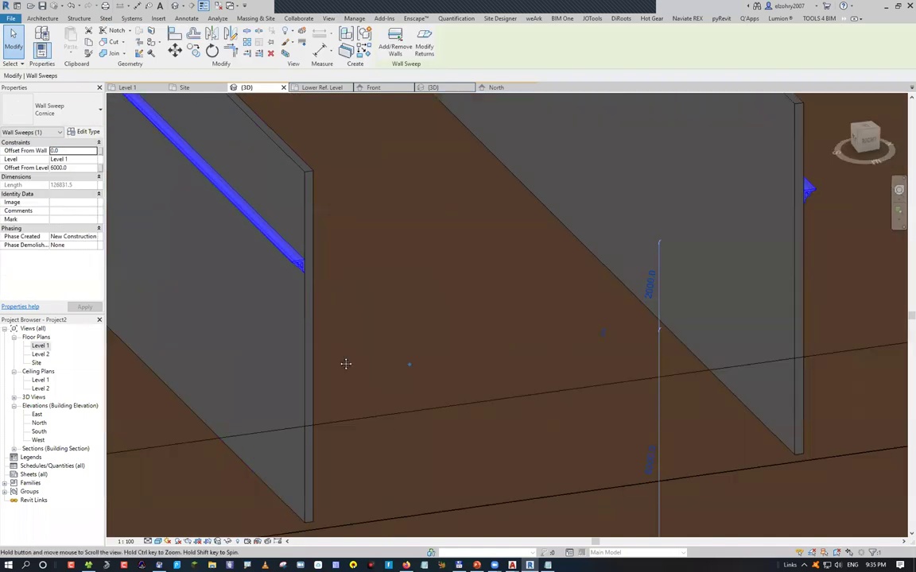
pyautogui.keyDown('shift'); pyautogui.moveTo(372, 350); pyautogui.dragTo(255, 283, button='middle'); pyautogui.keyUp('shift')
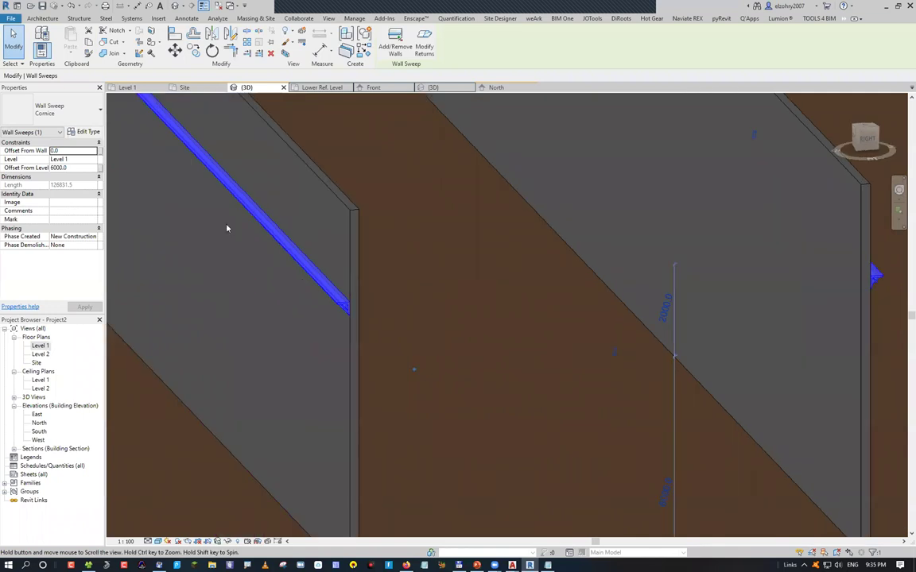
pyautogui.press('Escape')
pyautogui.keyDown('shift'); pyautogui.moveTo(687, 304); pyautogui.dragTo(727, 288, button='middle'); pyautogui.keyUp('shift')
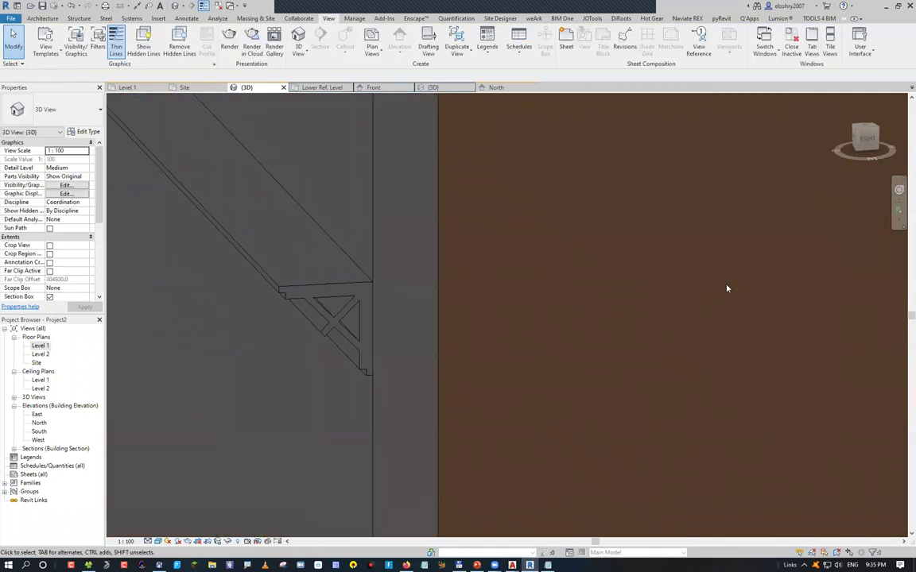
pyautogui.hotkey('ctrl', 'Left')
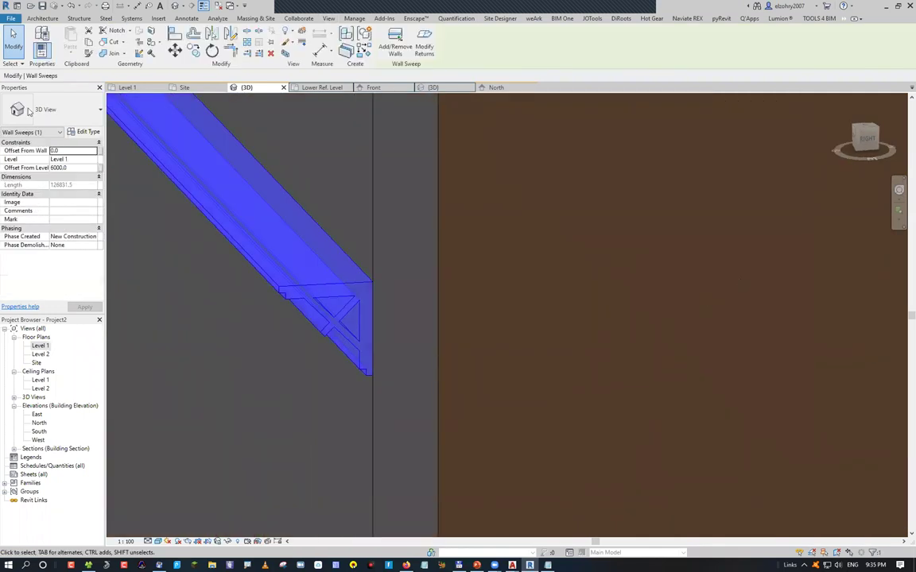
# Search materials for 'wood' and assign Cherry to the Cornice sweep type
pyautogui.click(84, 131)
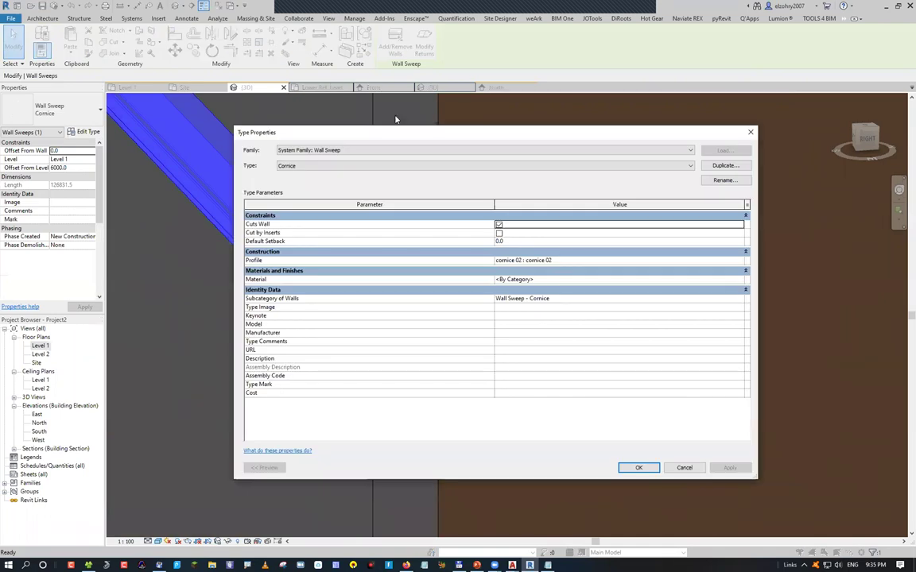
pyautogui.press('Down')
pyautogui.press('Down')
pyautogui.press('Down')
pyautogui.press('Down')
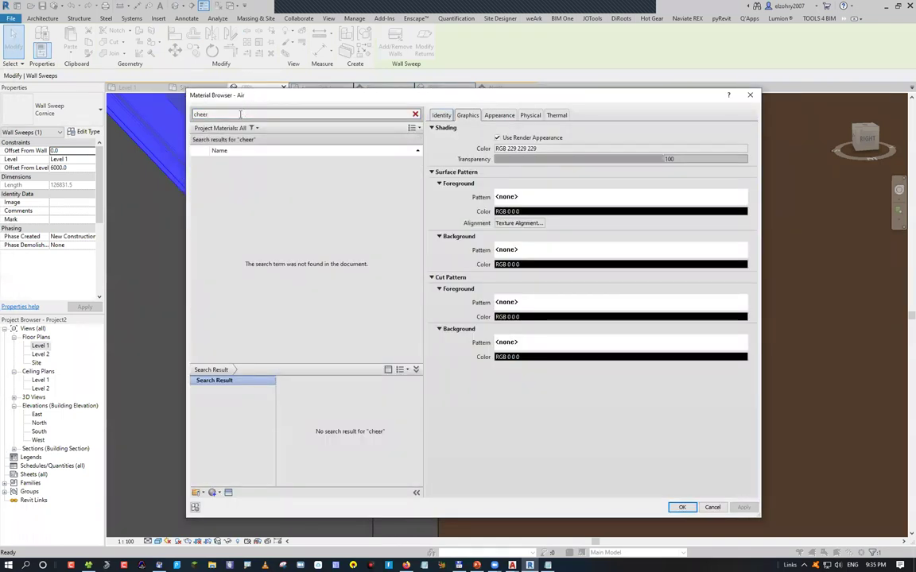
pyautogui.doubleClick(241, 115)
pyautogui.write('wood')
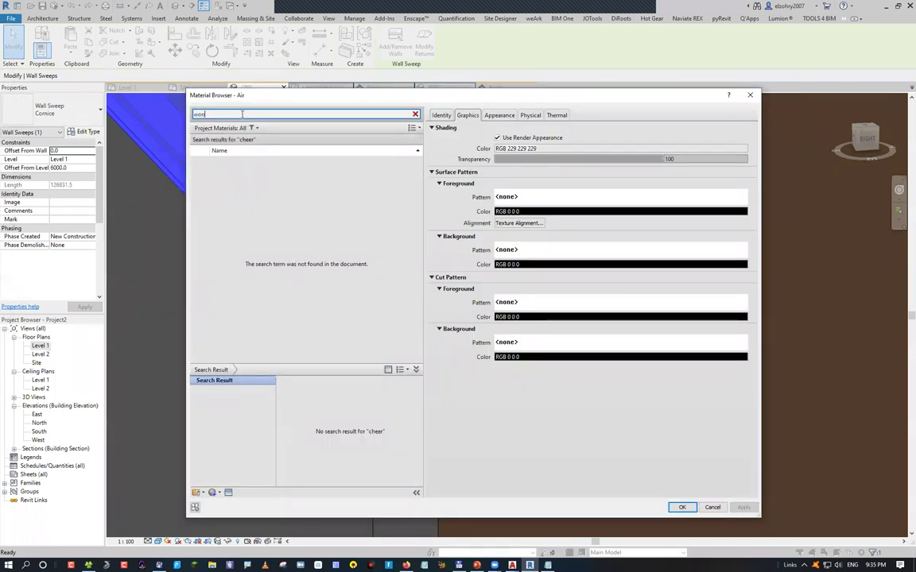
pyautogui.doubleClick(224, 170)
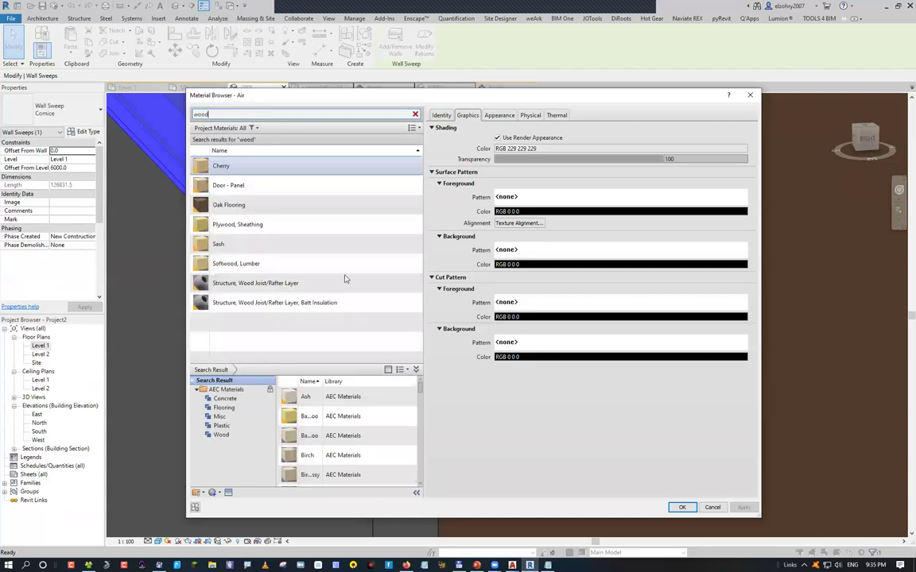
pyautogui.click(634, 470)
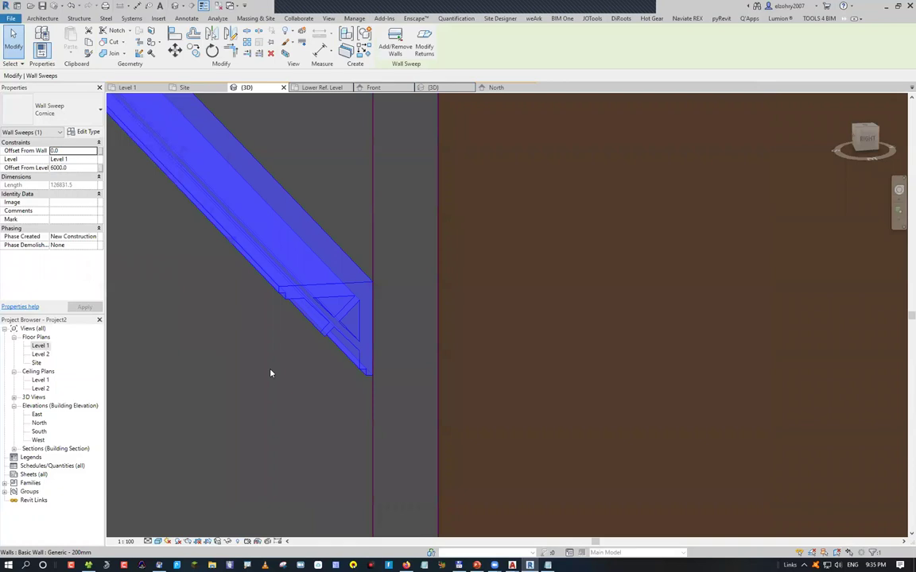
pyautogui.click(394, 298)
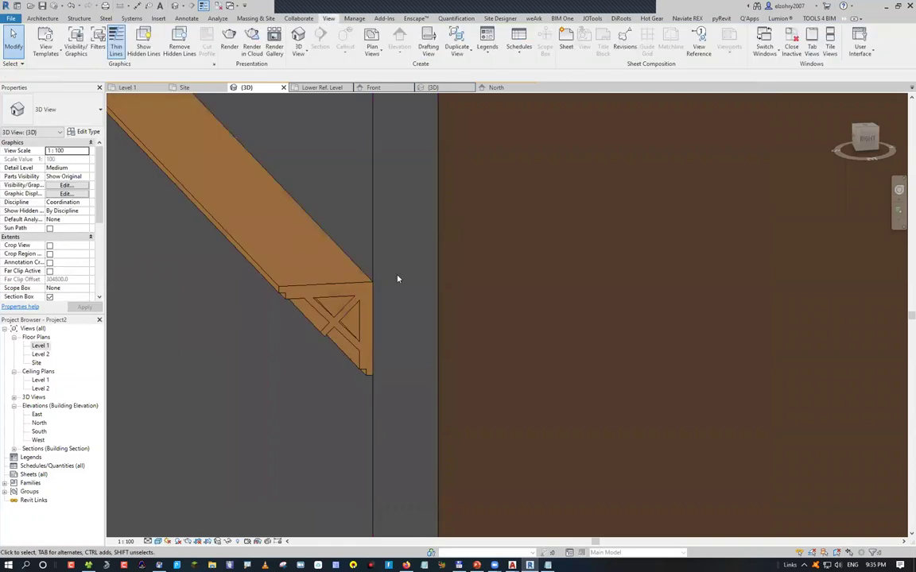
pyautogui.scroll(3, 527, 300)
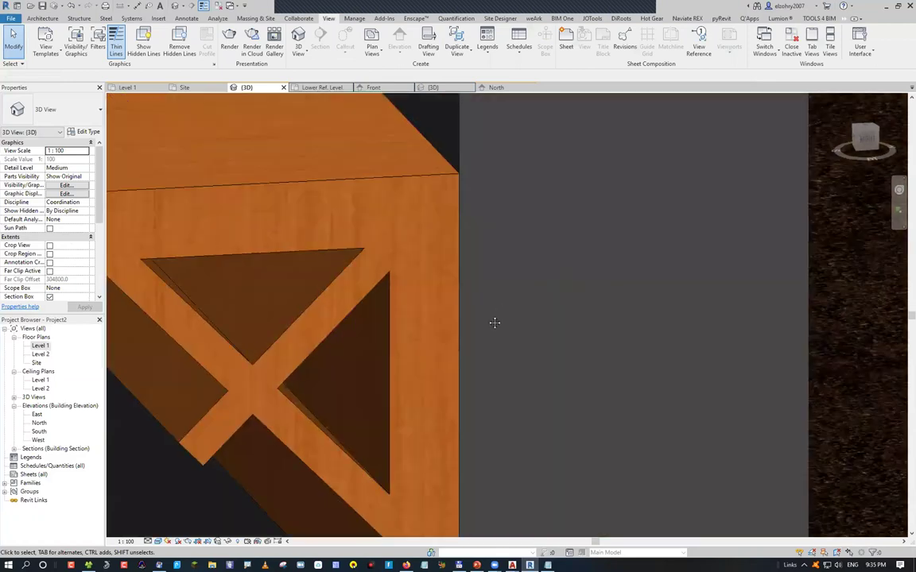
pyautogui.scroll(-2, 345, 451)
pyautogui.scroll(-3, 345, 451)
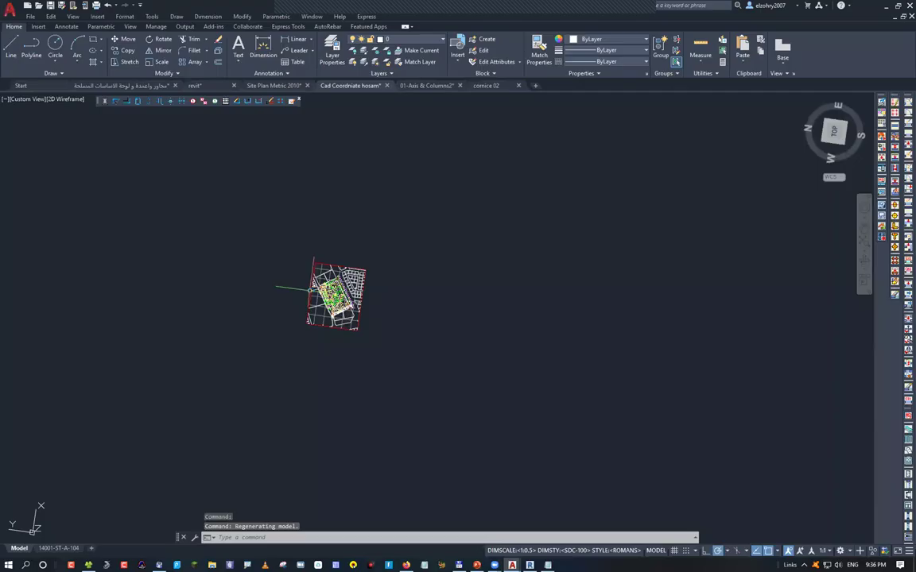
# Create a new blank drawing, Drawing1, and open the ToolPac Symbol Manager with SH
pyautogui.hotkey('ctrl', 'n')
pyautogui.press('Return')
pyautogui.write('sh')
pyautogui.press('Return')
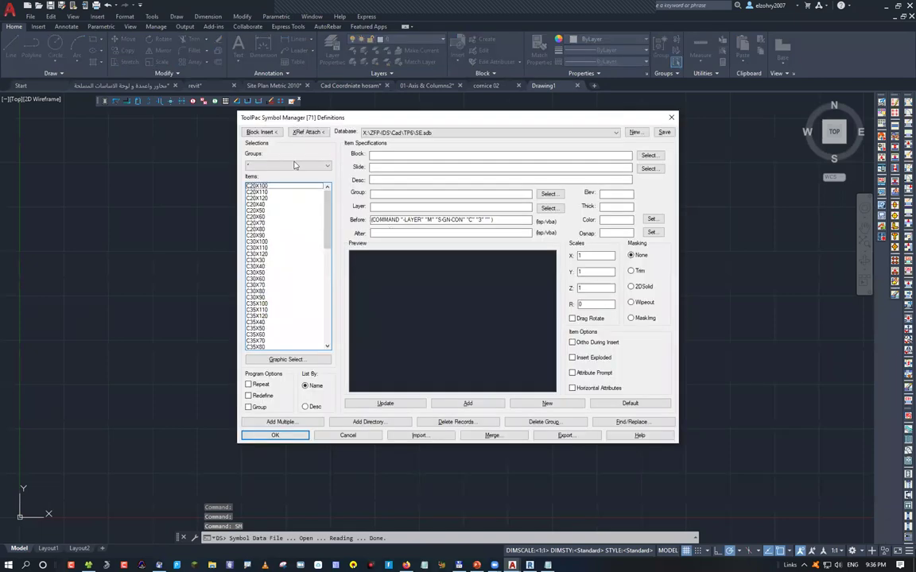
# Insert the C30X70 column symbol at the drawing origin and recentre the view on it
pyautogui.doubleClick(258, 284)
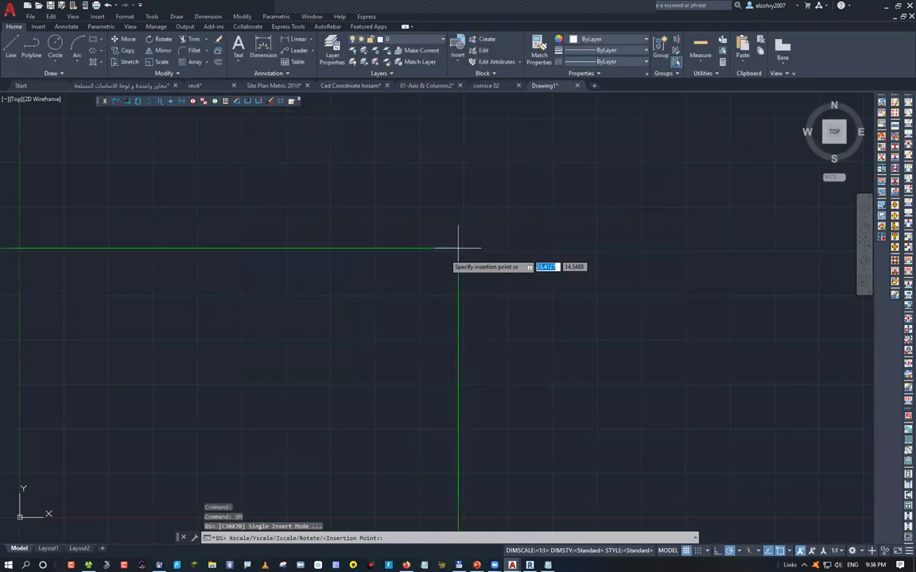
pyautogui.click(458, 248)
pyautogui.middleClick(534, 350)
pyautogui.middleClick(534, 350)
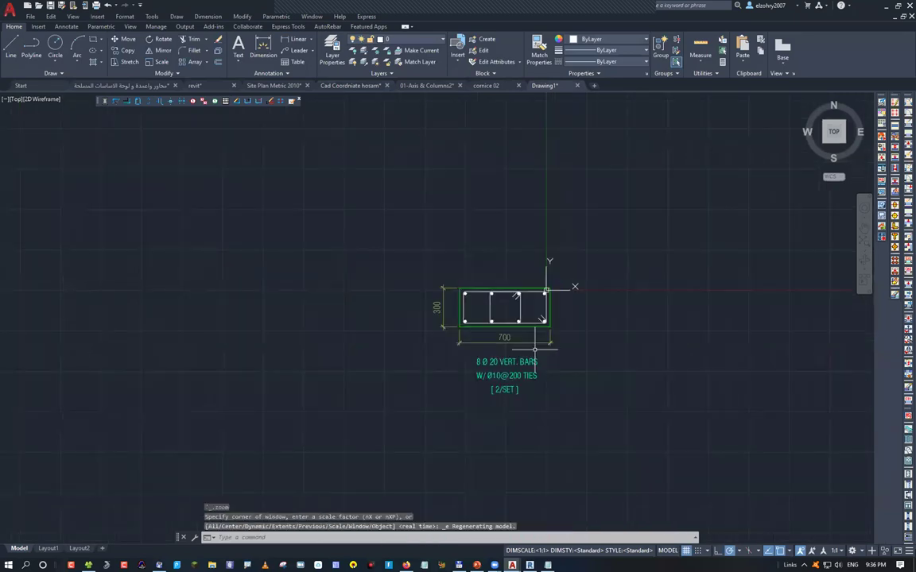
pyautogui.moveTo(534, 349); pyautogui.dragTo(407, 367, button='middle')
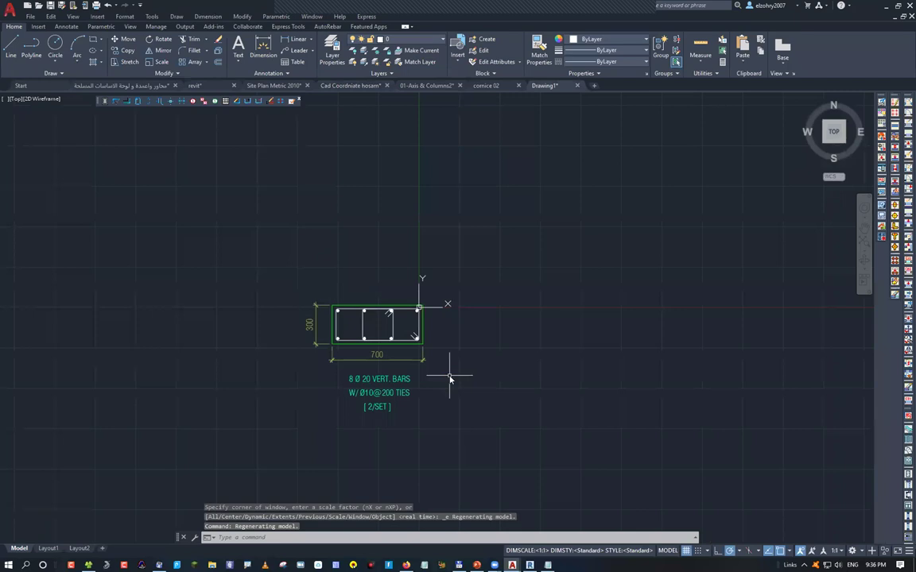
# Insert the rotated 120D30H1 door symbol from the Ar-2.sdb DOORS group beside the column
pyautogui.write('sm')
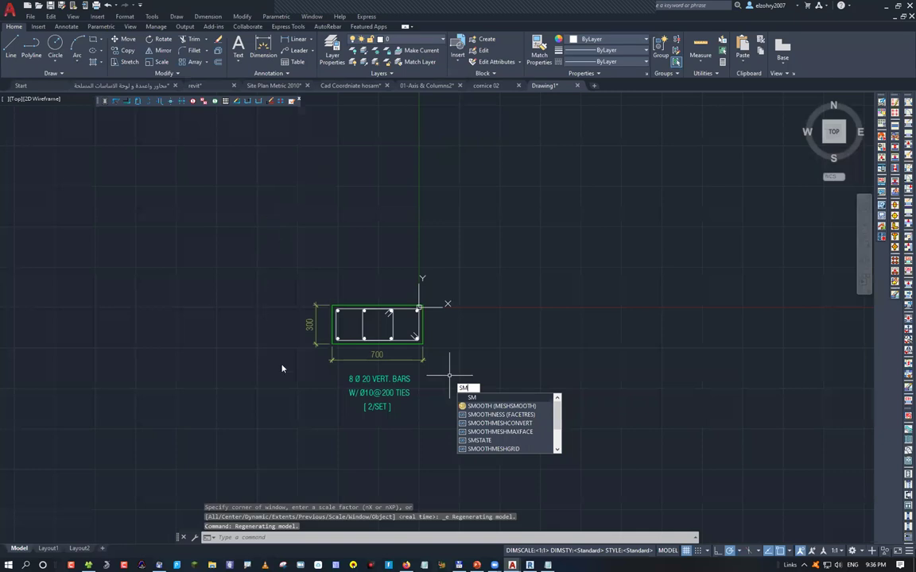
pyautogui.press('Return')
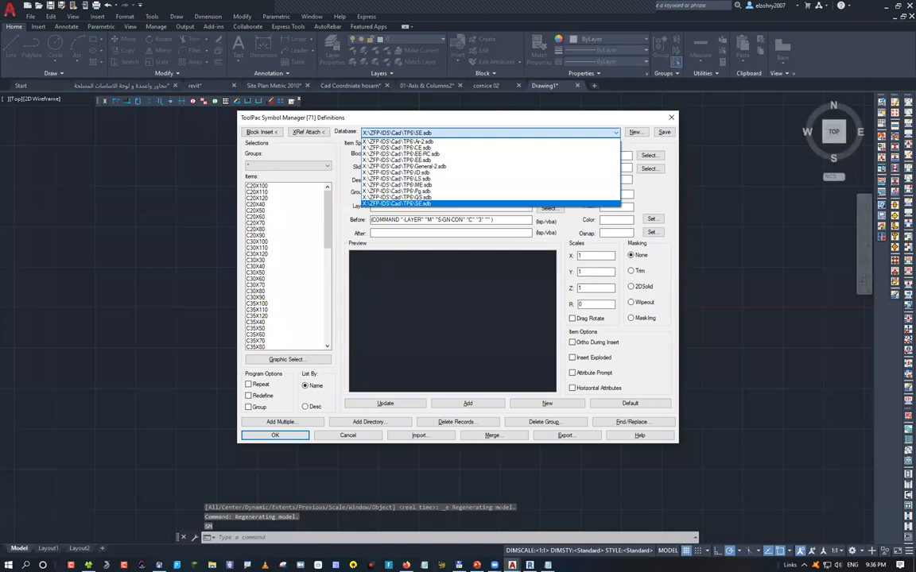
pyautogui.press('Home')
pyautogui.press('Return')
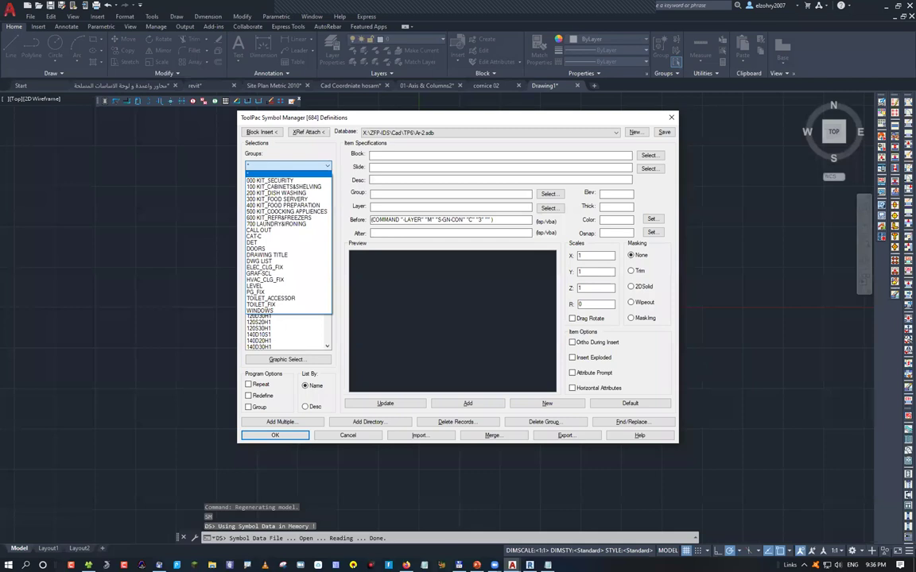
pyautogui.press('d')
pyautogui.press('d')
pyautogui.press('Return')
pyautogui.press('Return')
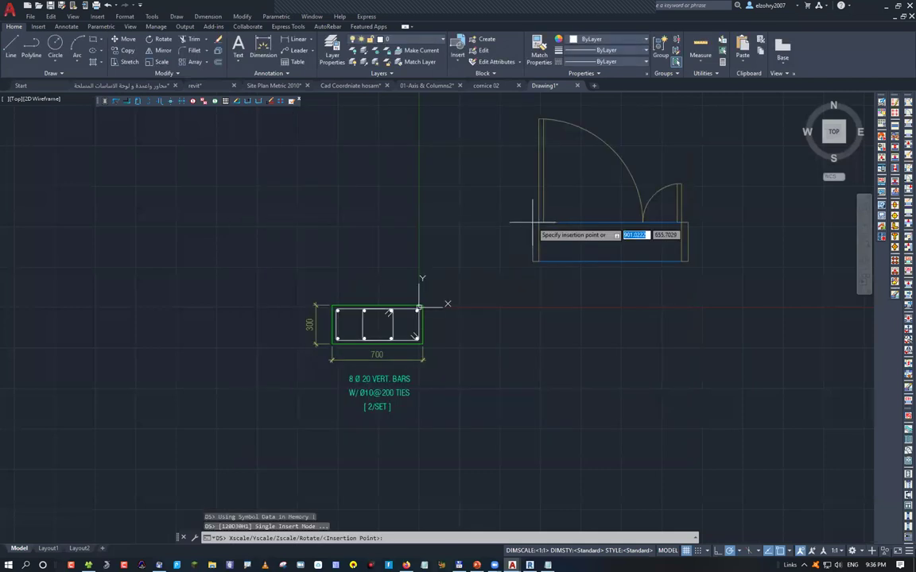
pyautogui.click(686, 467)
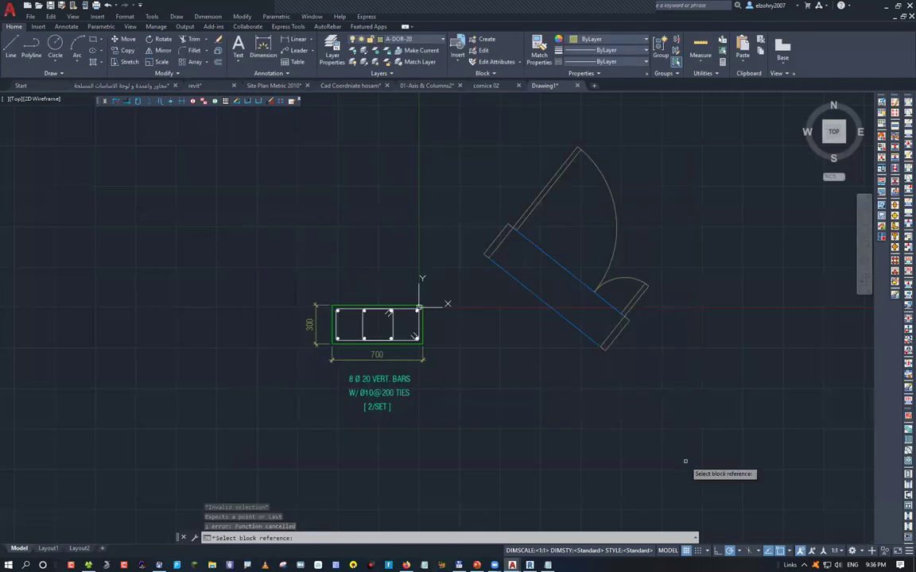
# Cancel the attribute prompt and place the C-S200 scale bar symbol from the Symbol Manager
pyautogui.press('Escape')
pyautogui.press('Escape')
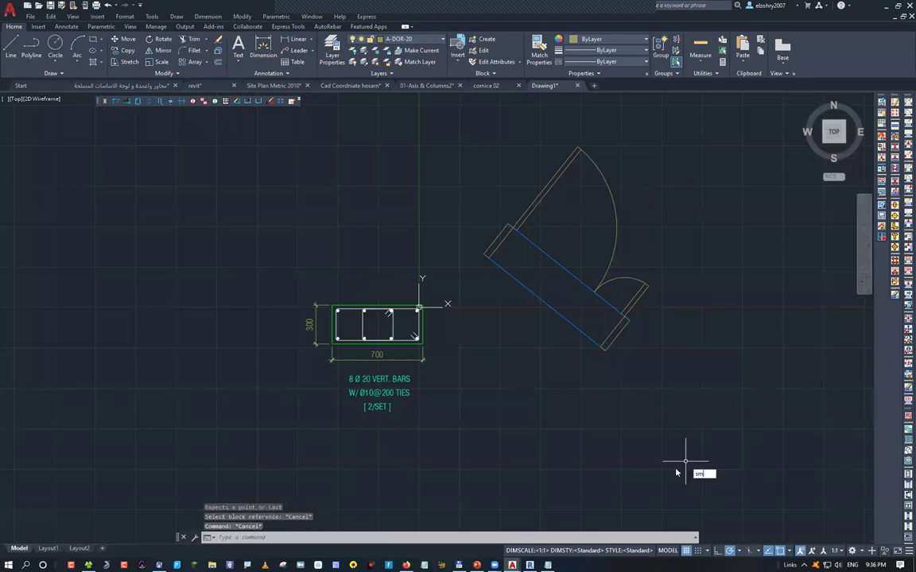
pyautogui.write('SH')
pyautogui.press('Return')
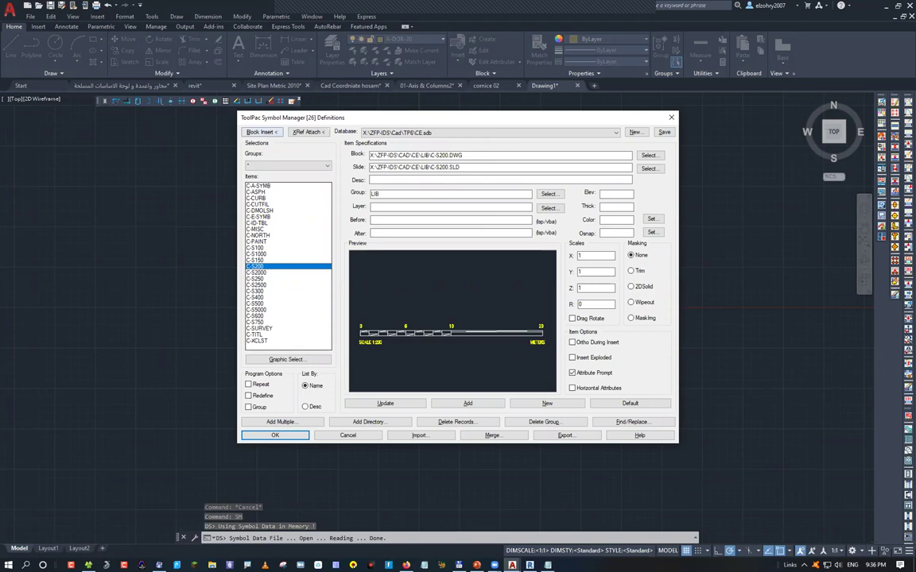
pyautogui.press('Return')
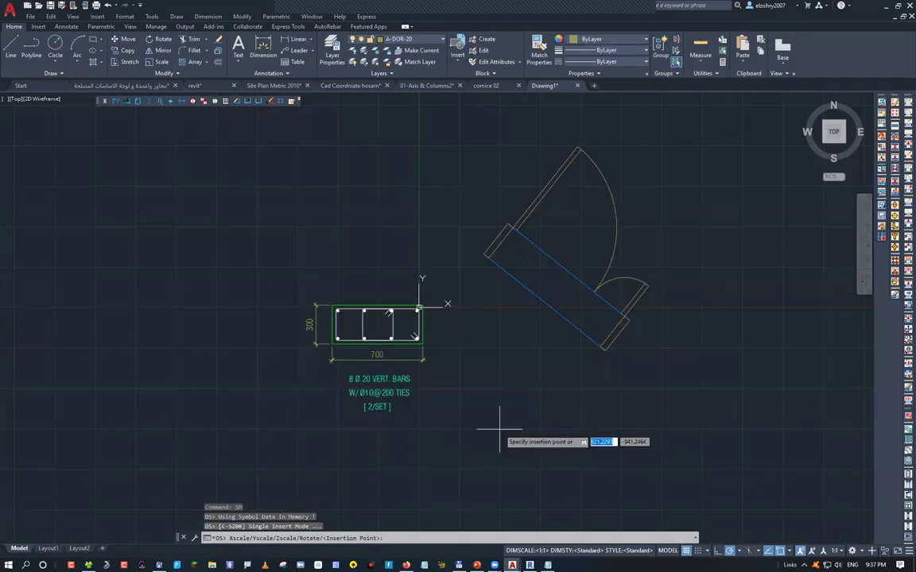
pyautogui.click(499, 429)
# Zoom out and pan until the door block shows left of the 1:200 scale bar
pyautogui.scroll(-5, 566, 388)
pyautogui.middleClick(532, 355)
pyautogui.middleClick(532, 355)
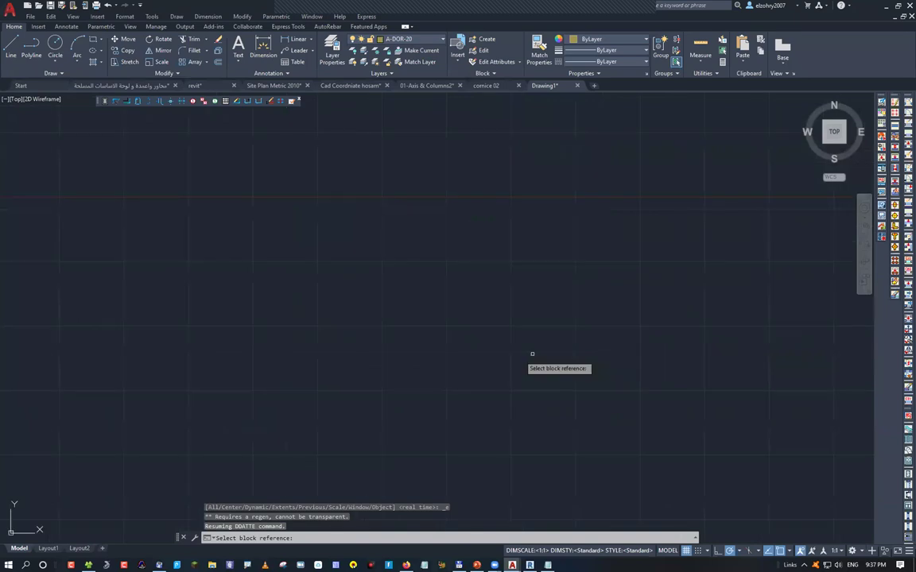
pyautogui.scroll(3, 309, 322)
pyautogui.moveTo(309, 322); pyautogui.dragTo(427, 357, button='middle')
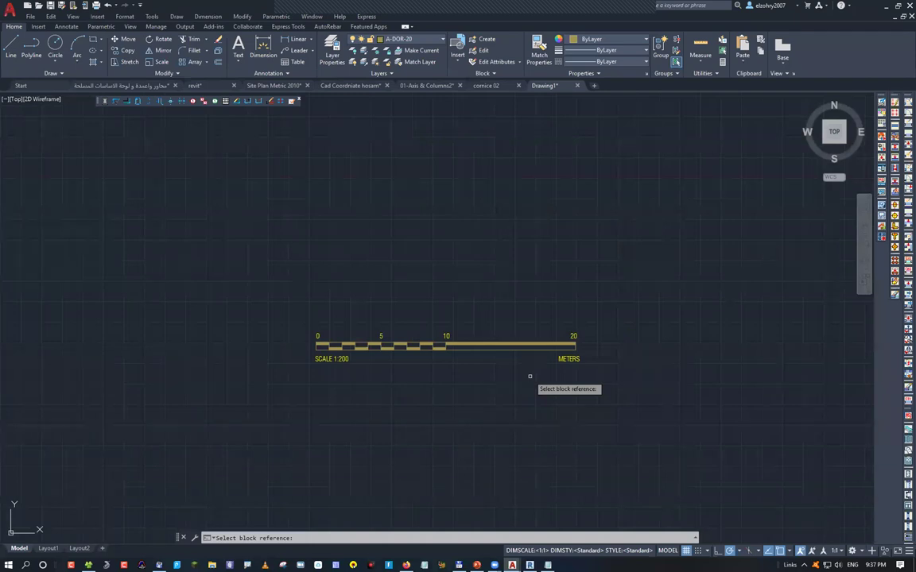
pyautogui.scroll(-3, 531, 449)
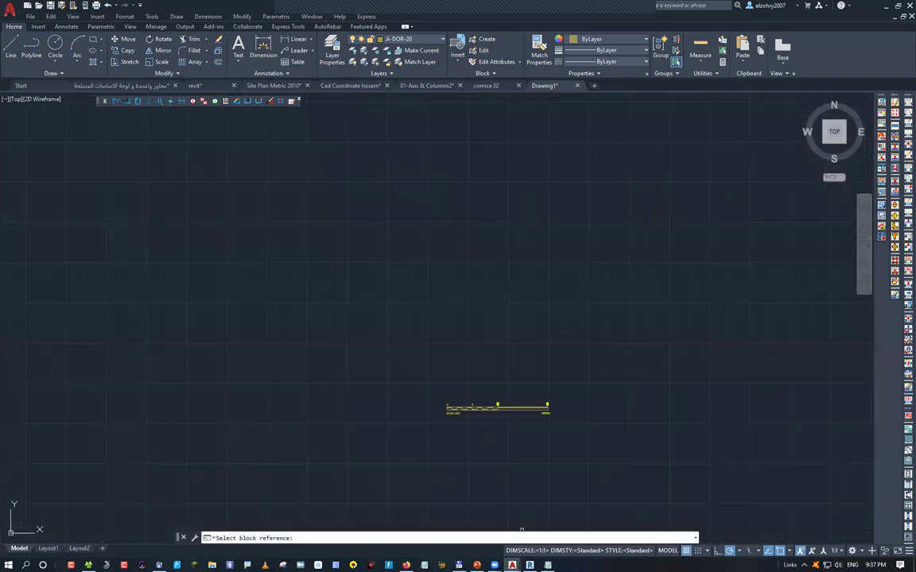
pyautogui.scroll(-2, 548, 449)
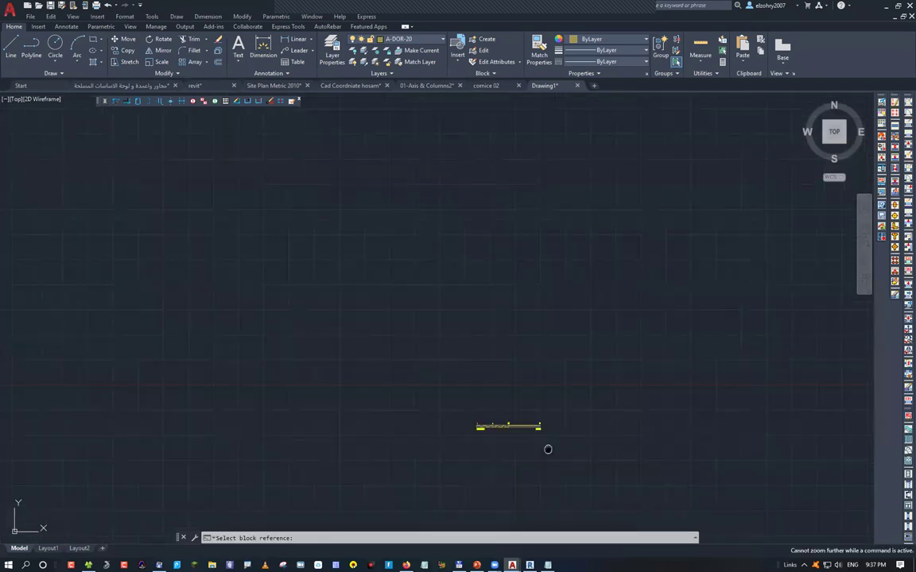
pyautogui.moveTo(547, 449); pyautogui.dragTo(576, 436, button='middle')
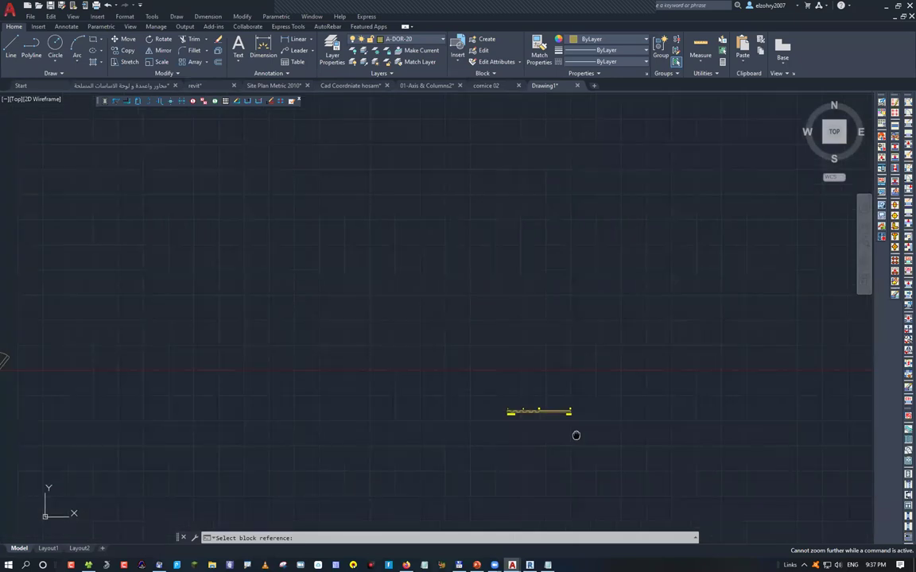
pyautogui.moveTo(576, 436); pyautogui.dragTo(698, 407, button='middle')
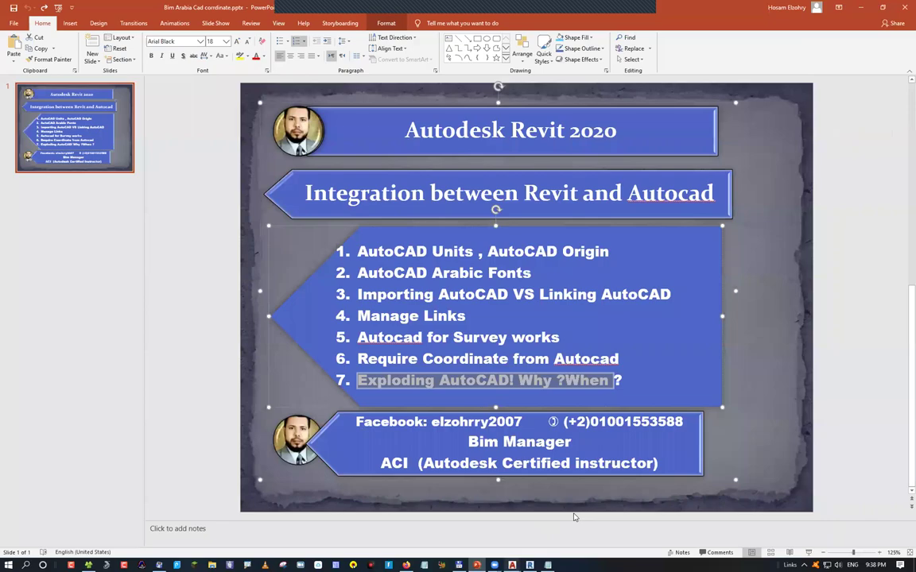
# Bring up the 01-Axis & Columns2 drawing and look over the column sheet
pyautogui.moveTo(512, 565)
pyautogui.click(628, 521)
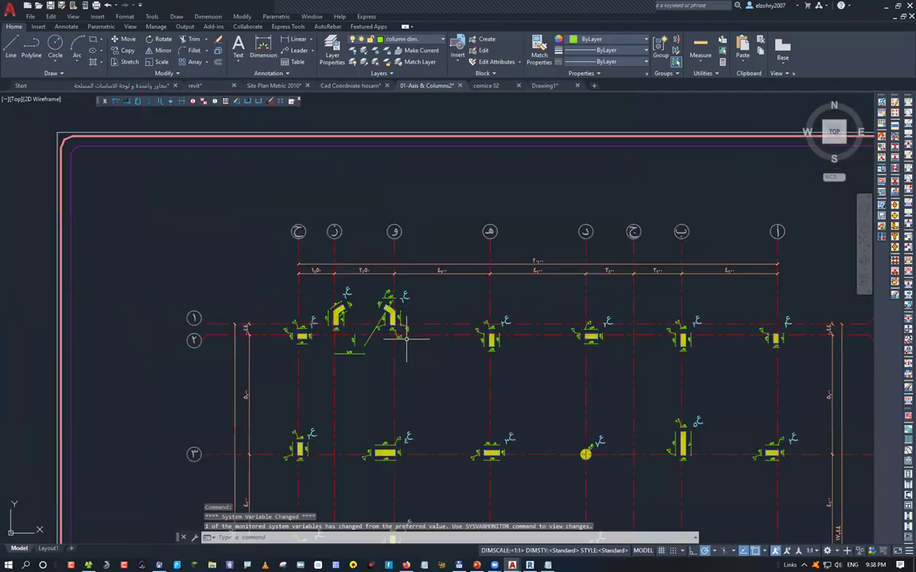
pyautogui.scroll(-6, 336, 304)
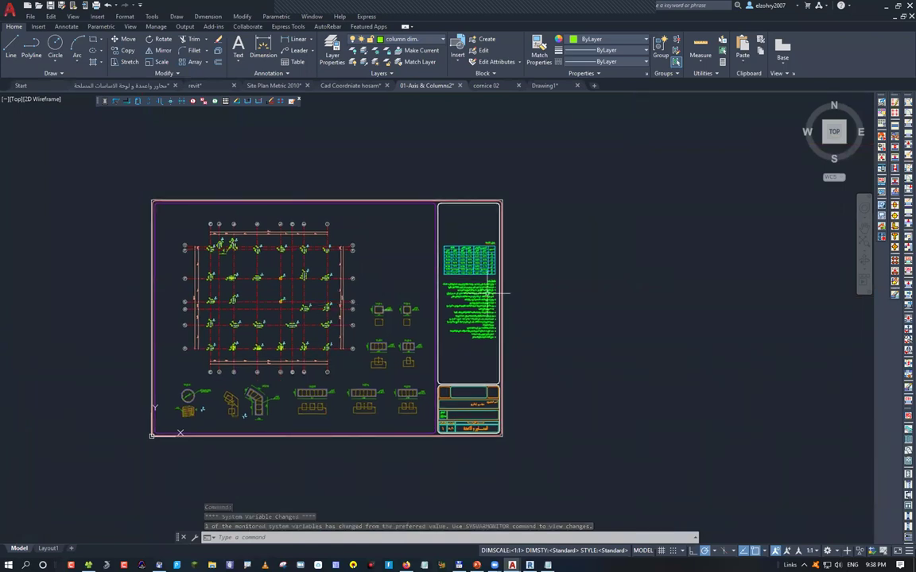
pyautogui.scroll(10, 488, 292)
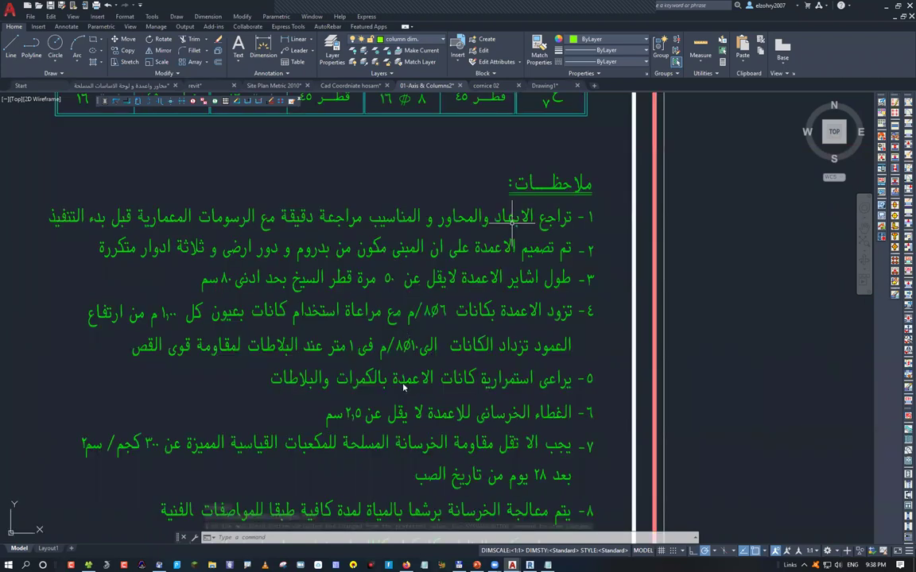
pyautogui.press('Escape')
pyautogui.press('Escape')
pyautogui.scroll(-6, 327, 302)
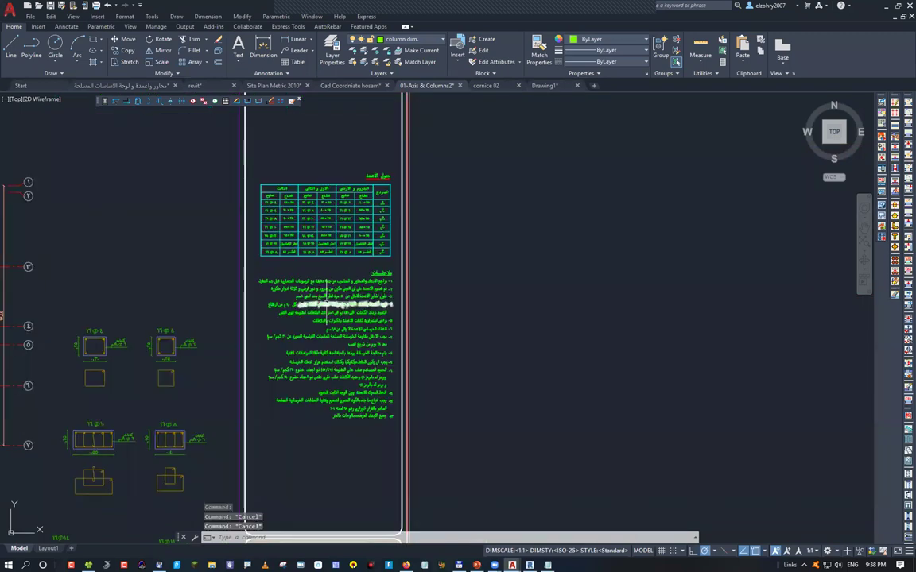
pyautogui.scroll(-3, 326, 306)
# Check the drawing units with UN and close the Units dialog
pyautogui.write('UN')
pyautogui.press('Return')
pyautogui.click(394, 368)
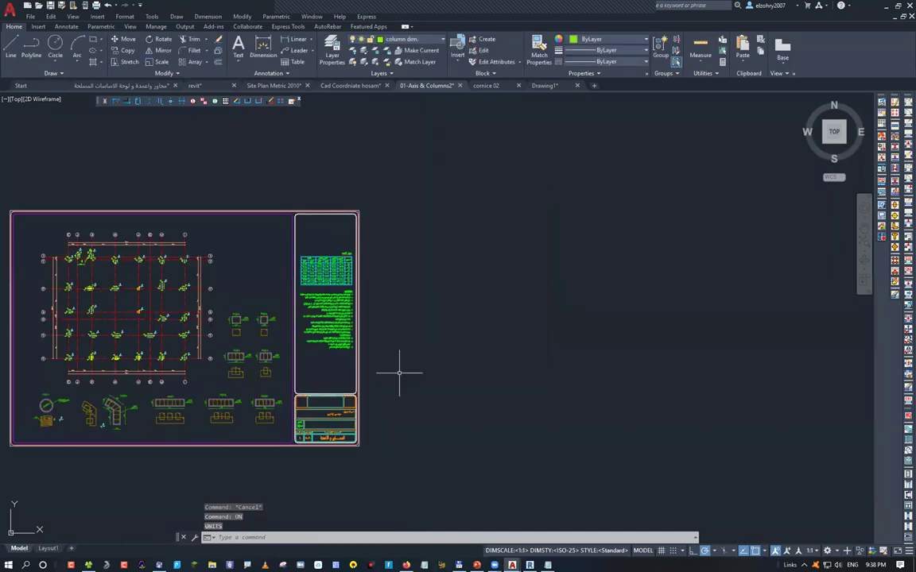
# Start TXTEXP and select all 325 objects in the drawing
pyautogui.write('txtexp')
pyautogui.press('Return')
pyautogui.write('all')
pyautogui.press('Return')
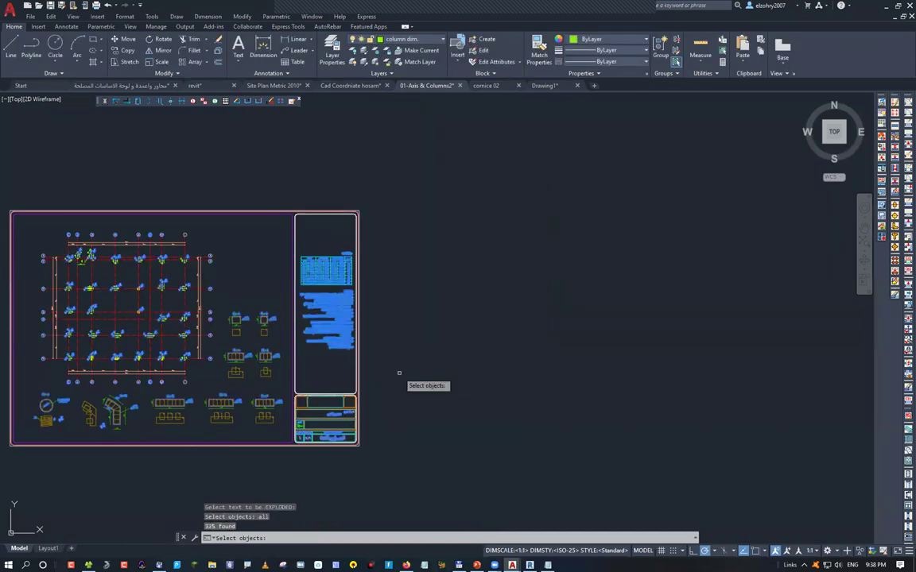
# Confirm the TXTEXP selection so the 325 text objects explode into lines
pyautogui.press('Return')
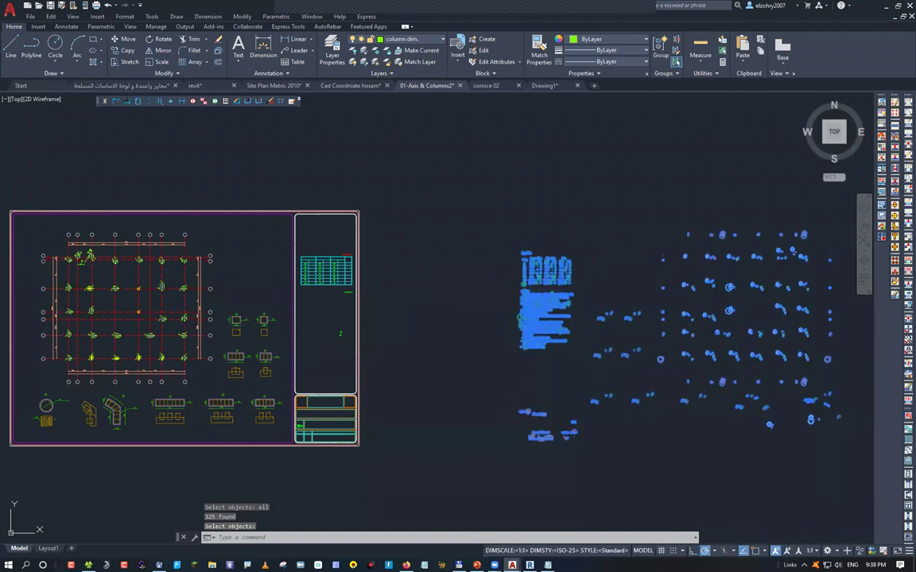
pyautogui.press('Return')
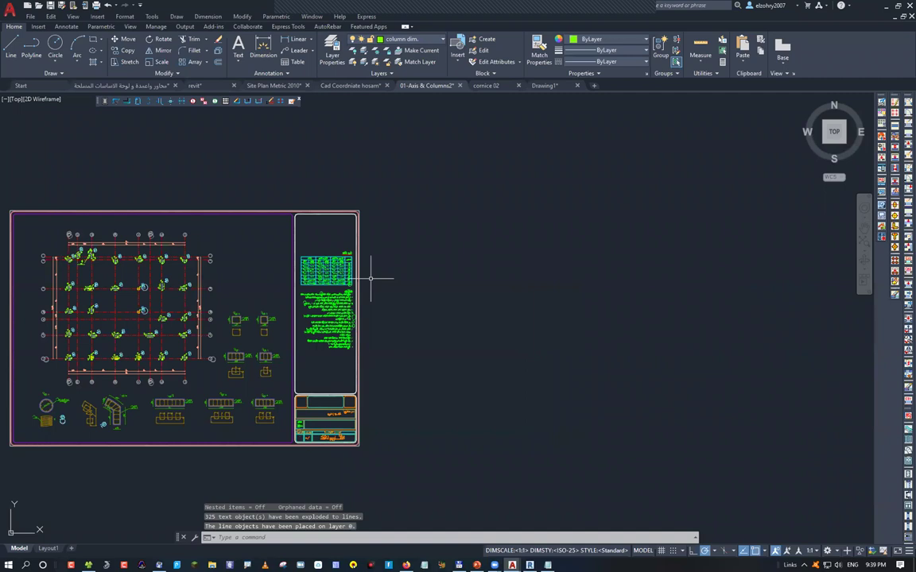
# Zoom in on the exploded Arabic notes, zoom back out, and return to the PowerPoint agenda slide
pyautogui.scroll(8, 371, 278)
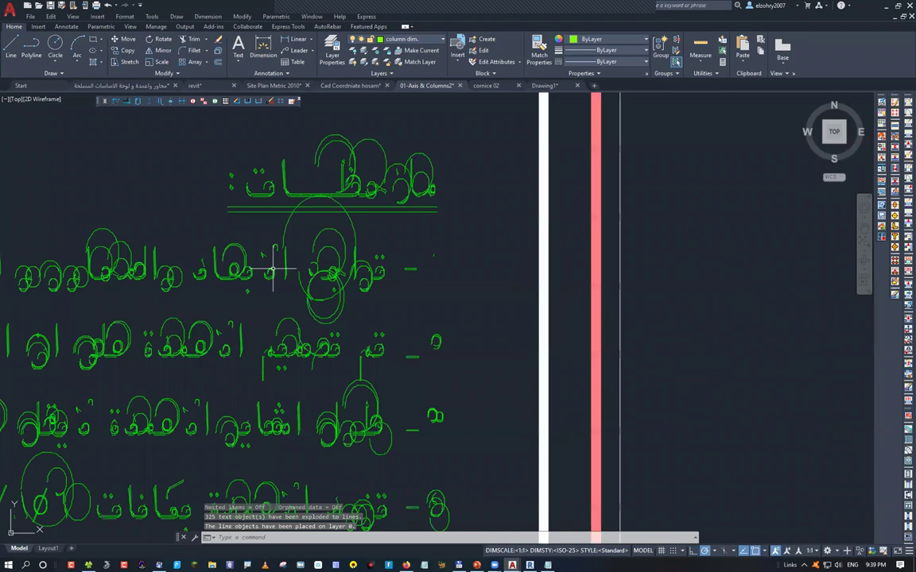
pyautogui.scroll(-2, 272, 286)
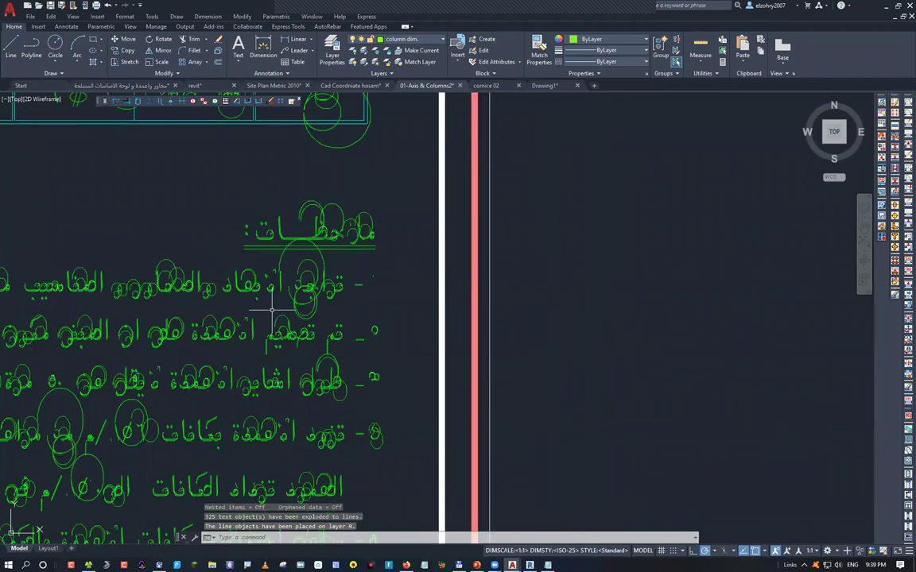
pyautogui.scroll(-4, 395, 283)
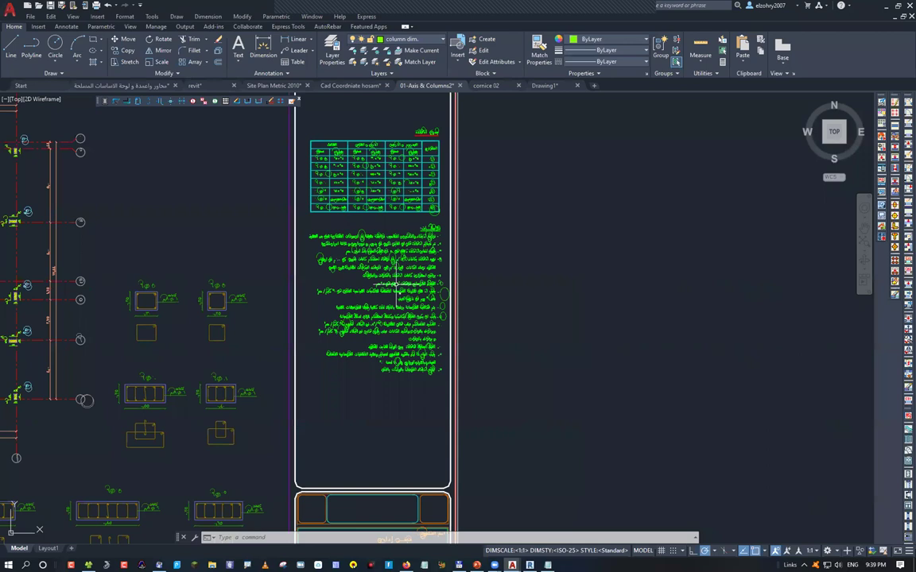
pyautogui.scroll(-4, 397, 283)
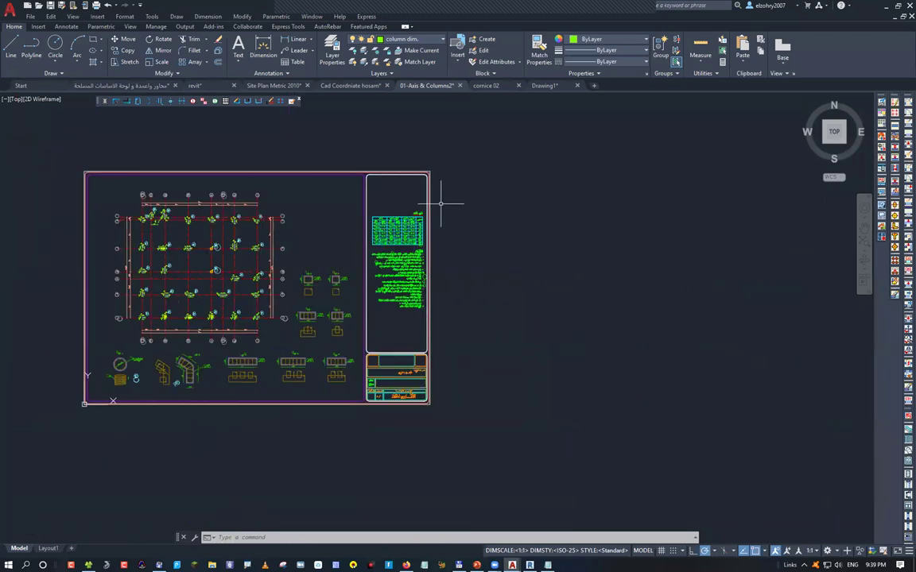
pyautogui.scroll(-2, 237, 405)
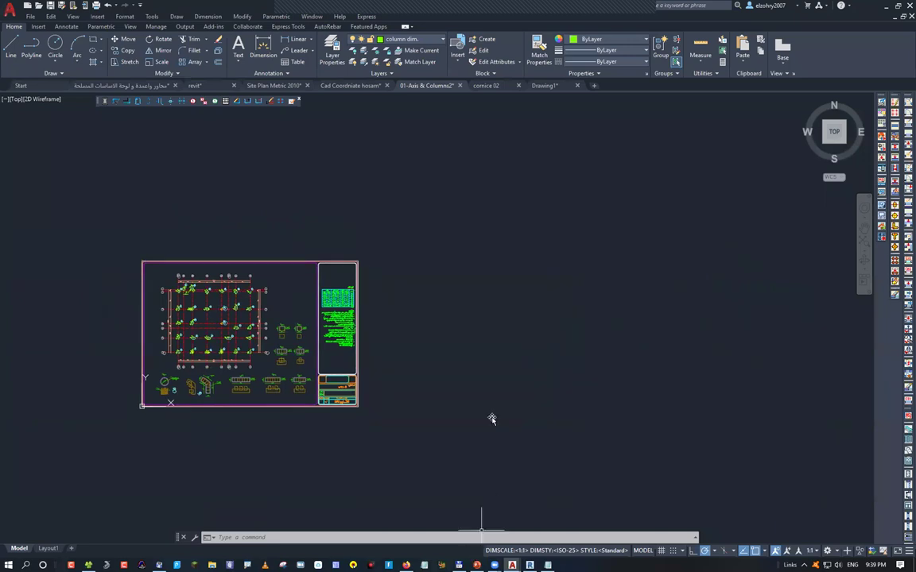
pyautogui.hotkey('alt', 'Tab')
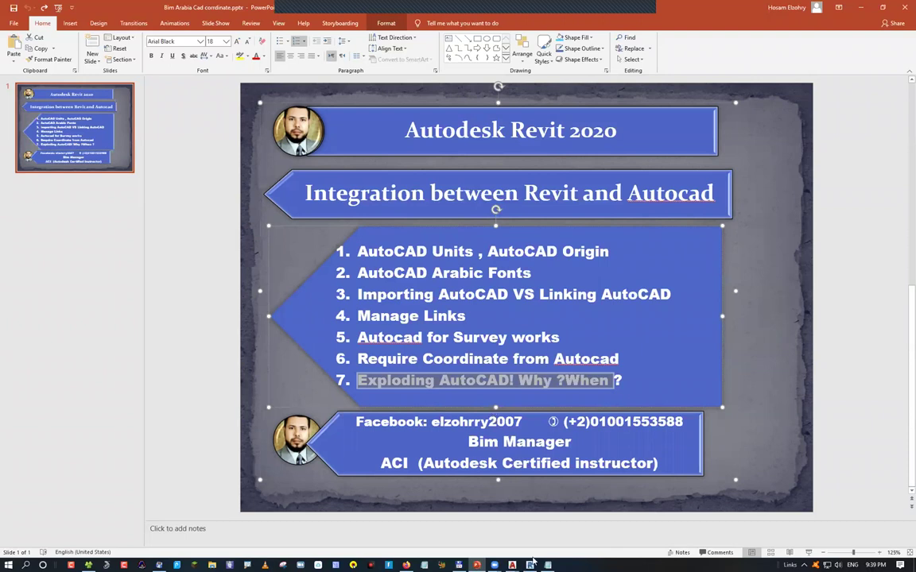
# Switch AutoCAD to the revit drawing tab, zoom to fit the foundation sheet, and open the File menu
pyautogui.moveTo(512, 565)
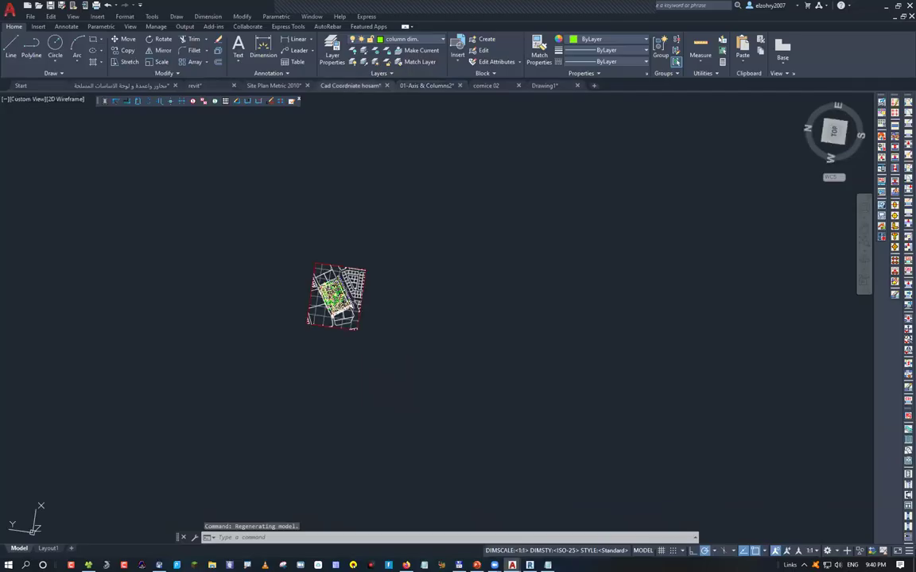
pyautogui.click(271, 86)
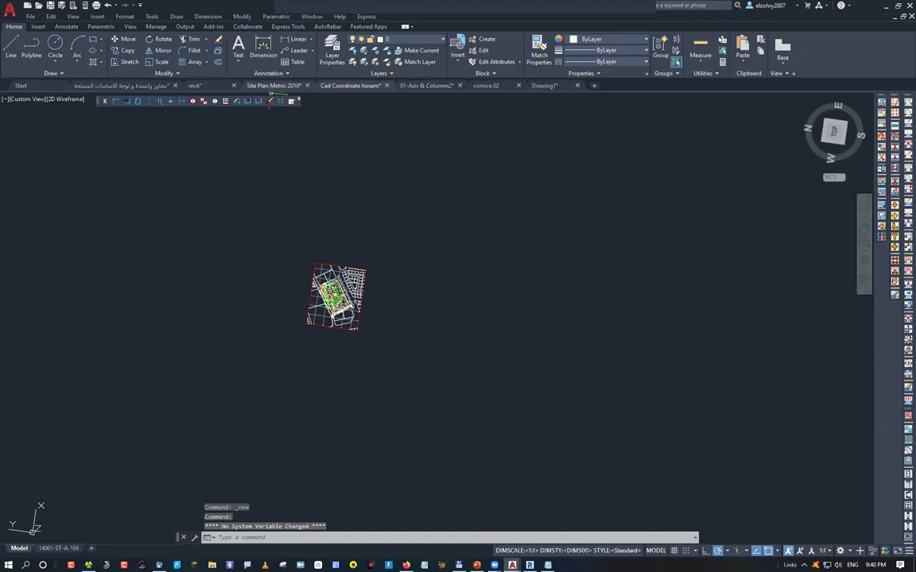
pyautogui.hotkey('ctrl', 'shift', 'Tab')
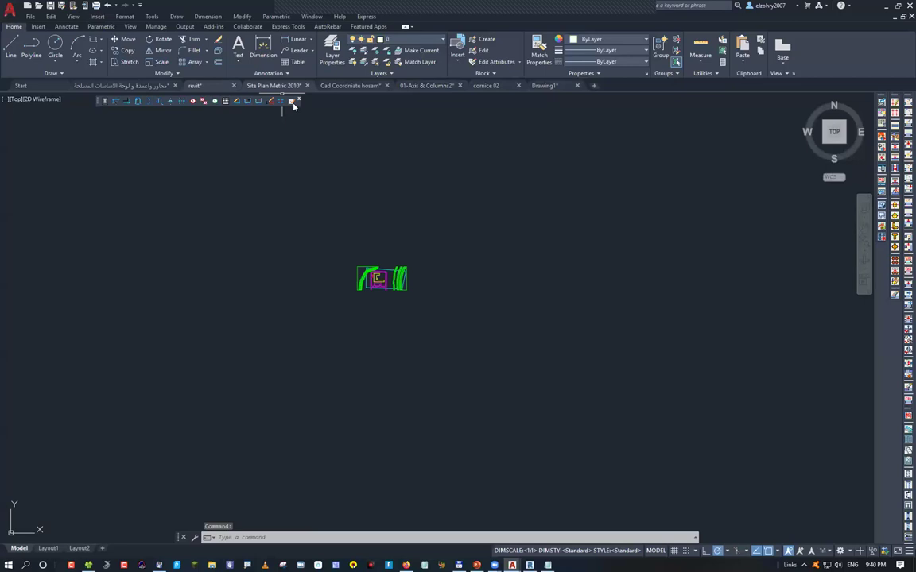
pyautogui.scroll(8, 350, 261)
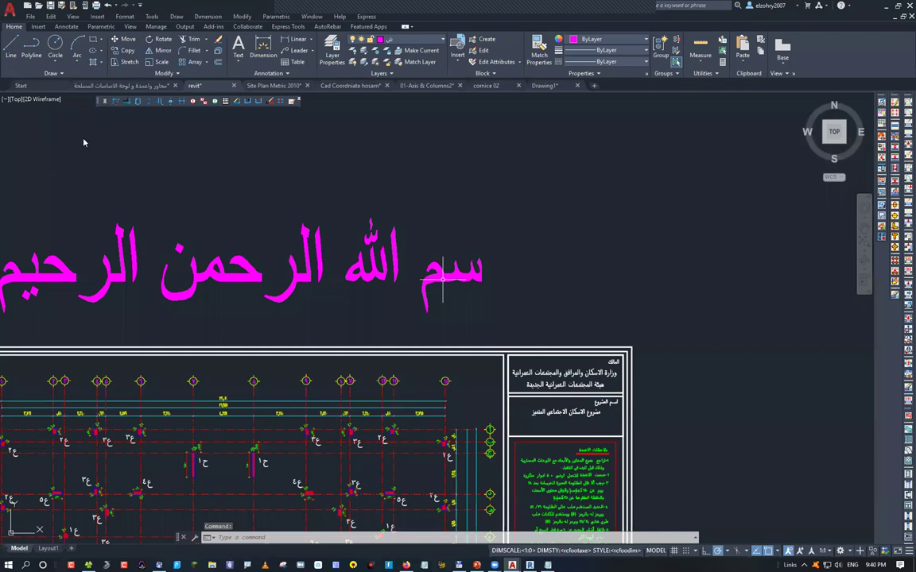
pyautogui.scroll(-4, 429, 278)
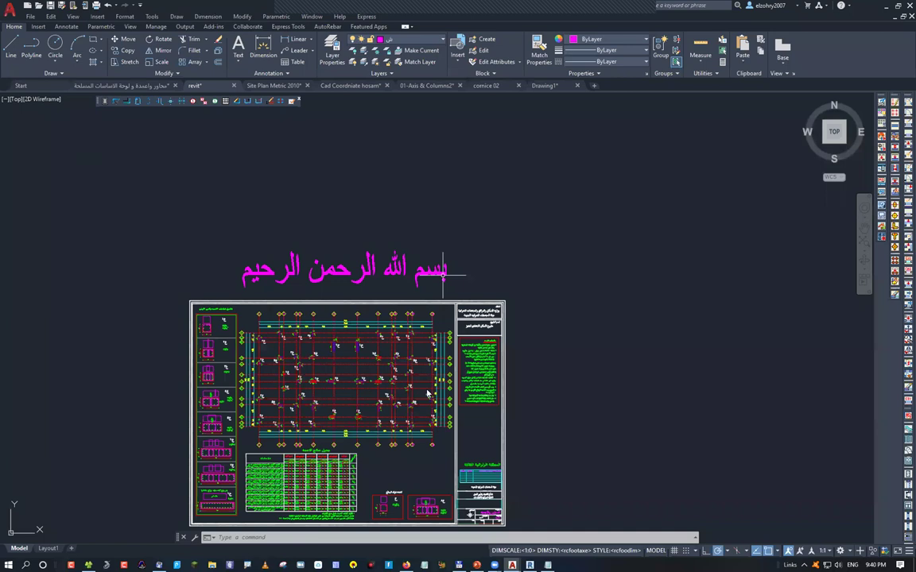
pyautogui.click(30, 16)
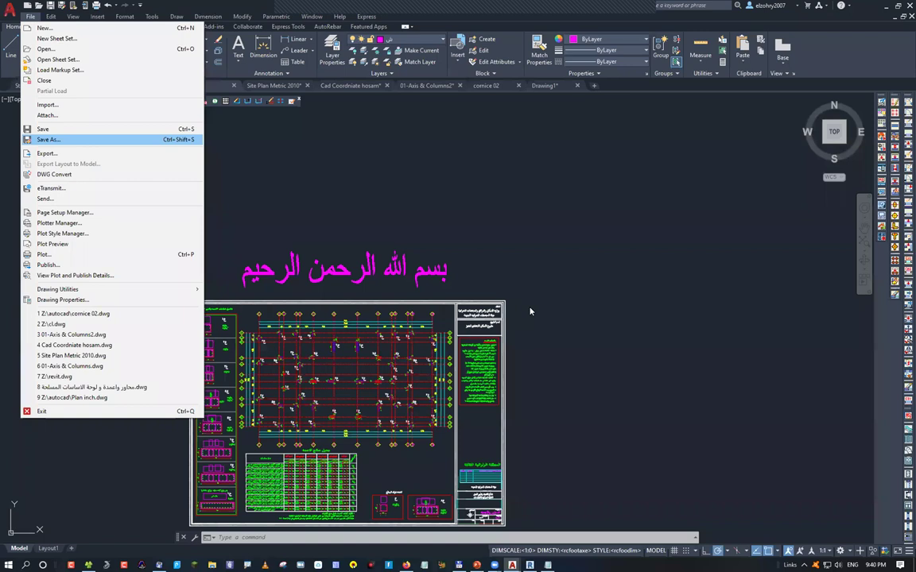
# Review the Save As DWG/DXF file types, then start Plot and dismiss the missing Xerox plotter warning
pyautogui.press('Return')
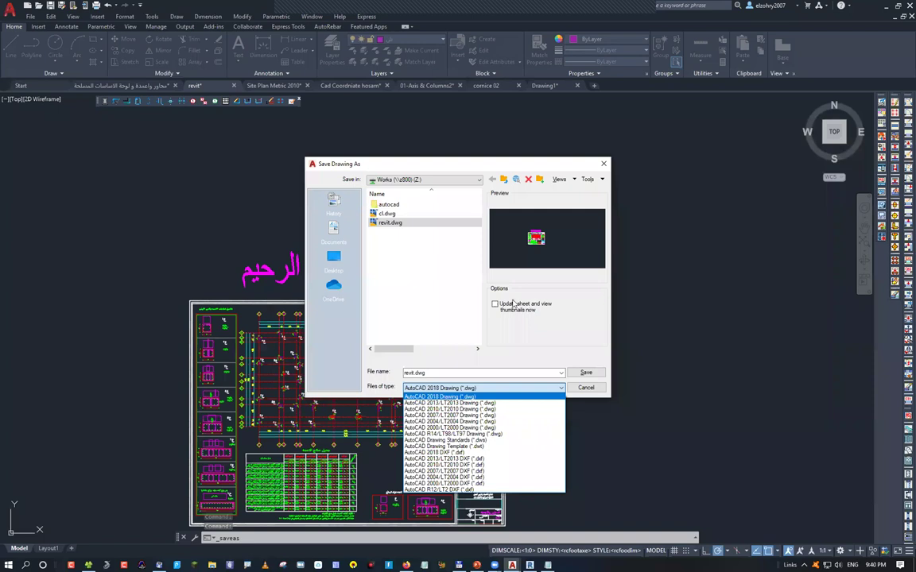
pyautogui.press('Escape')
pyautogui.press('Escape')
pyautogui.hotkey('ctrl', 'p')
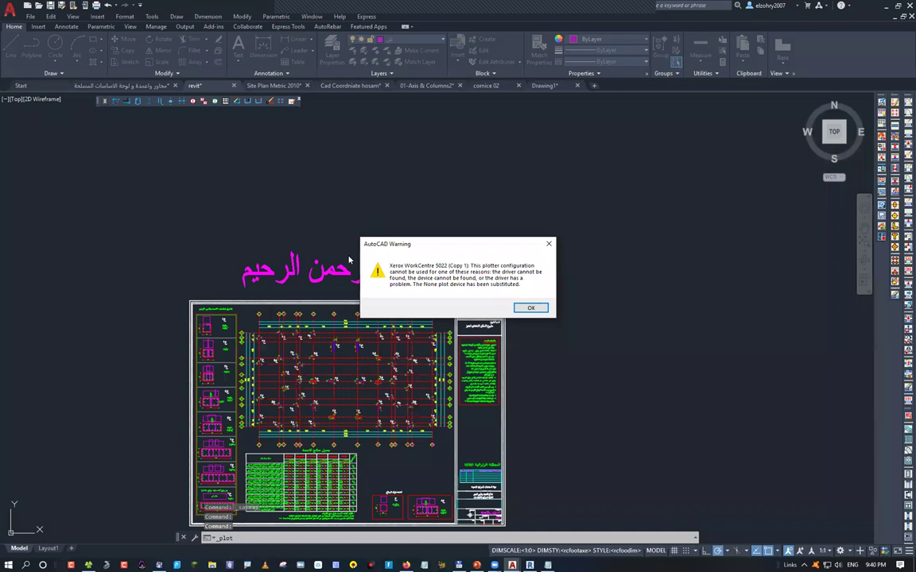
pyautogui.press('Return')
# Select pdfFactory Pro as the plotter and show its TrueType Text (As text) setting
pyautogui.click(406, 212)
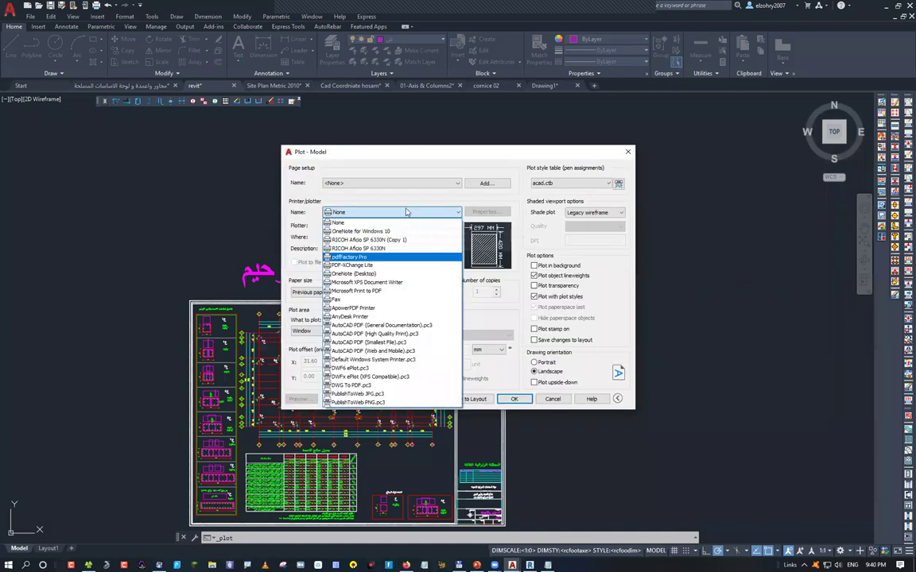
pyautogui.press('Return')
pyautogui.click(488, 211)
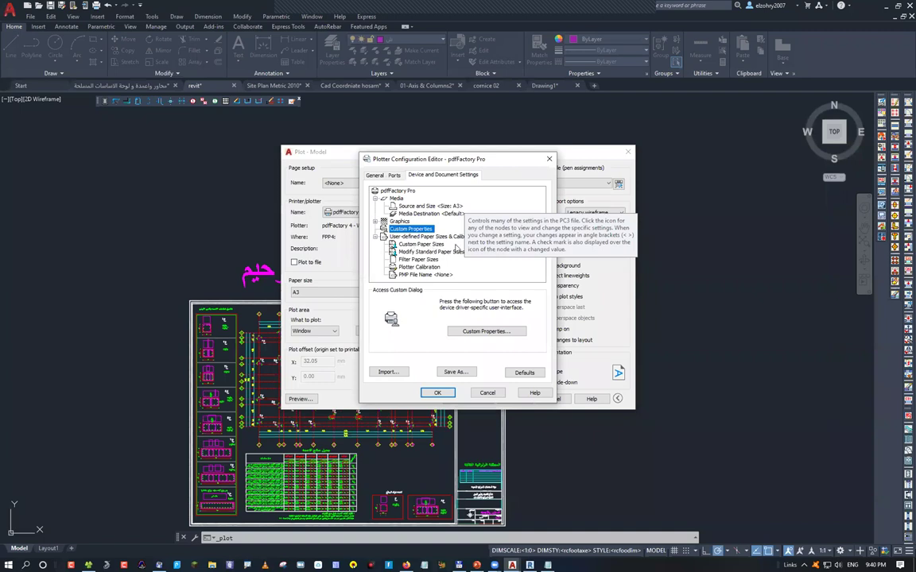
pyautogui.click(457, 245)
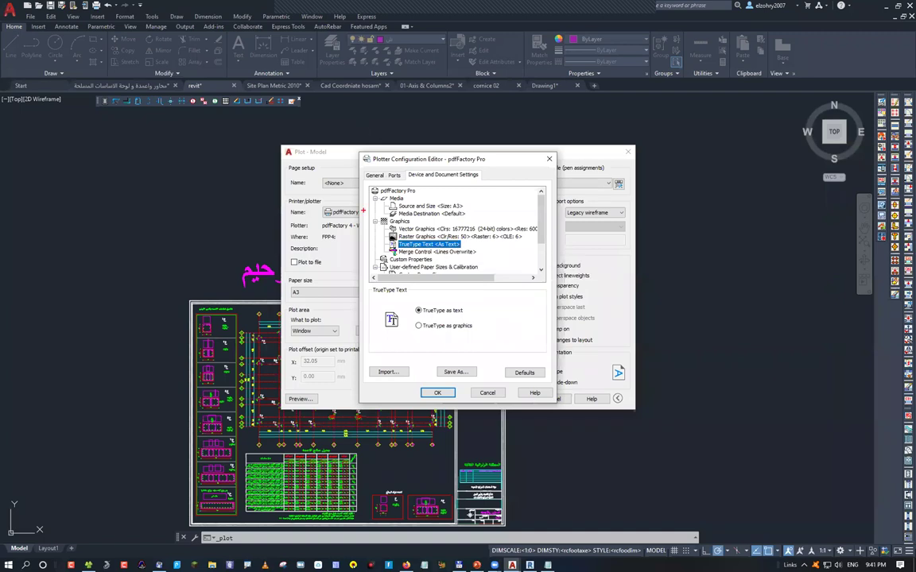
# Mark the printer name with a 'pdf pro' note, then close the configuration editor and Plot dialog
pyautogui.moveTo(381, 193); pyautogui.dragTo(434, 191)
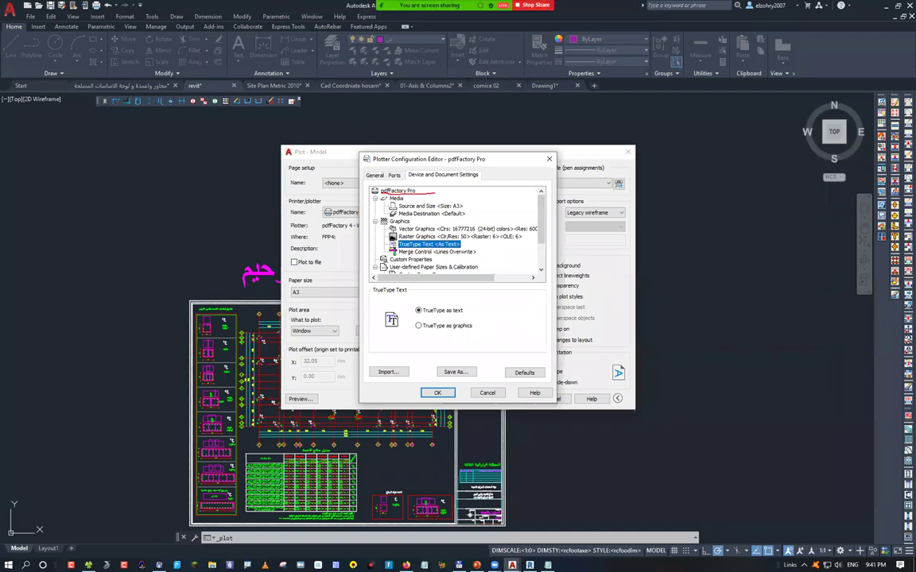
pyautogui.moveTo(167, 261); pyautogui.dragTo(167, 307)
pyautogui.write('pdf prf')
pyautogui.press('BackSpace')
pyautogui.write('o')
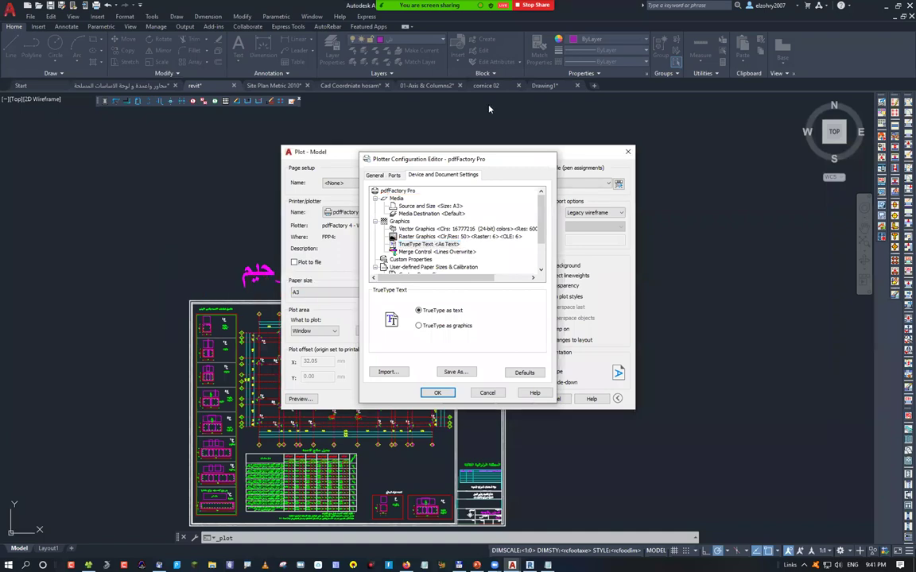
pyautogui.press('Return')
pyautogui.press('Escape')
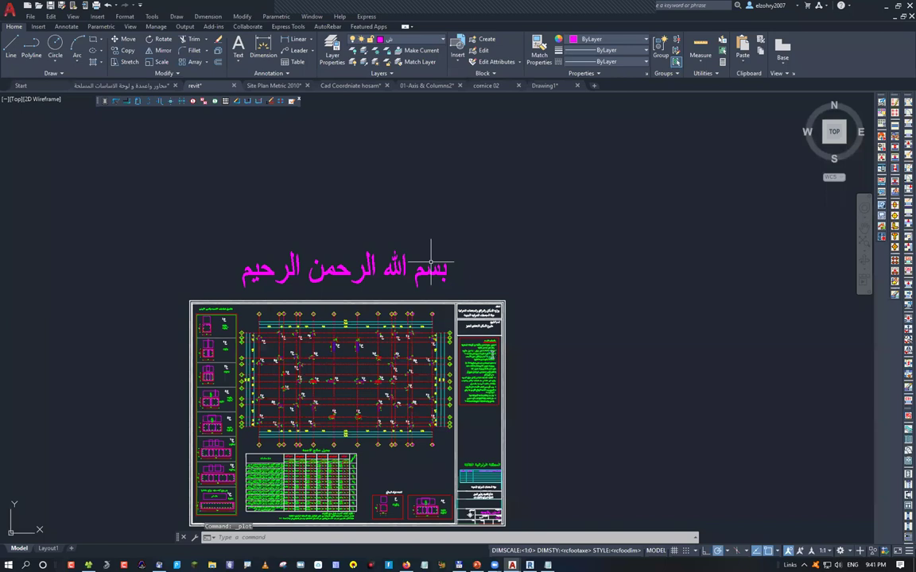
# In Revit, confirm the Print dialog uses pdfFactory Pro, close it, and return to AutoCAD
pyautogui.hotkey('alt', 'Tab')
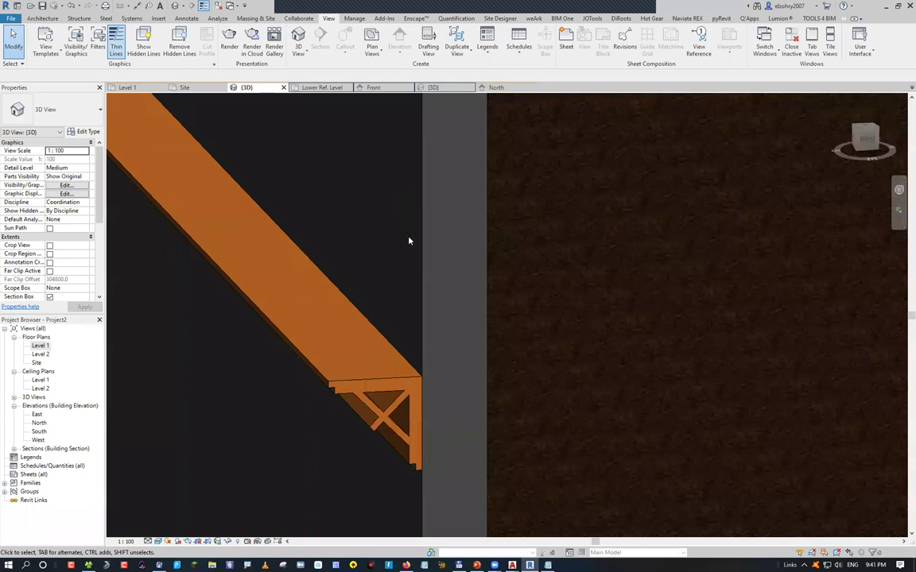
pyautogui.hotkey('ctrl', 'p')
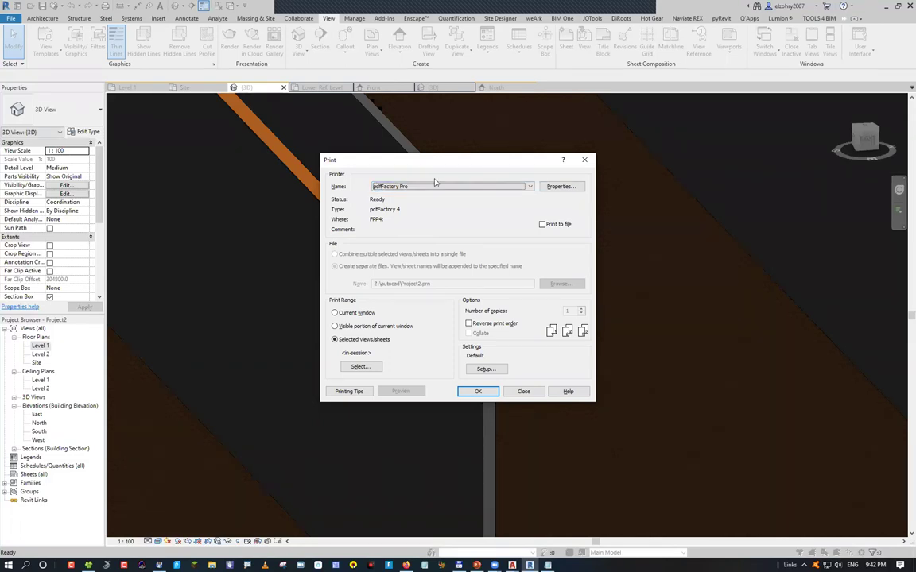
pyautogui.click(461, 391)
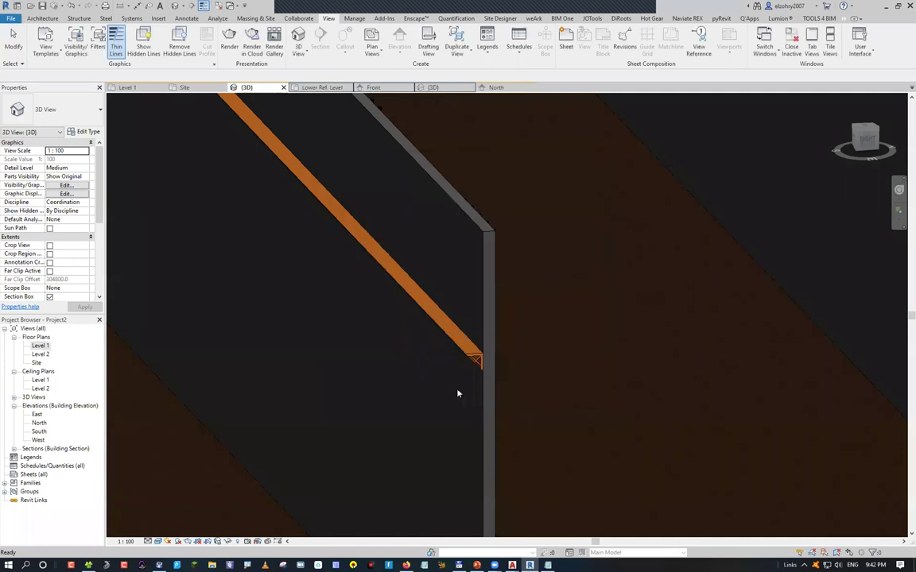
pyautogui.click(512, 565)
# Bring AutoCAD forward and switch to the Arabic-titled drawing, centring its title and sheet
pyautogui.click(298, 521)
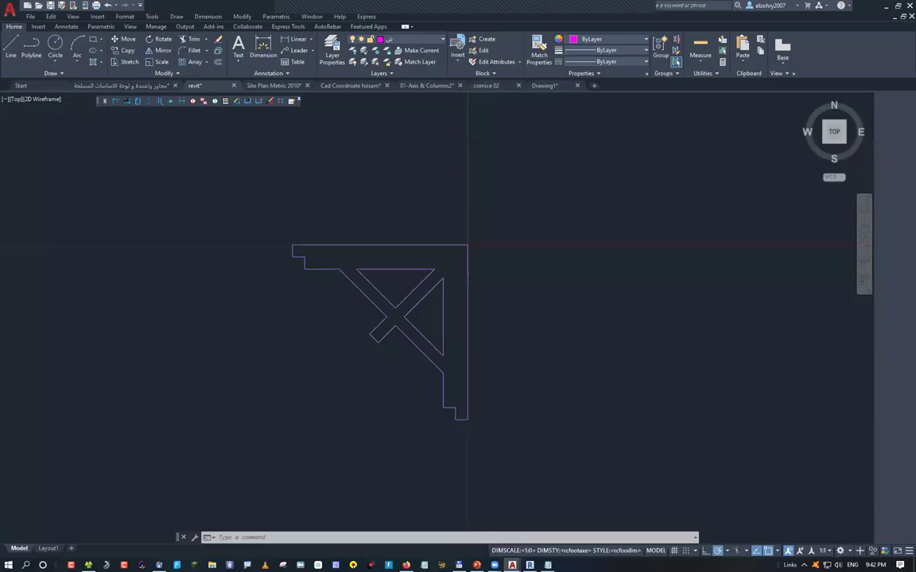
pyautogui.click(427, 86)
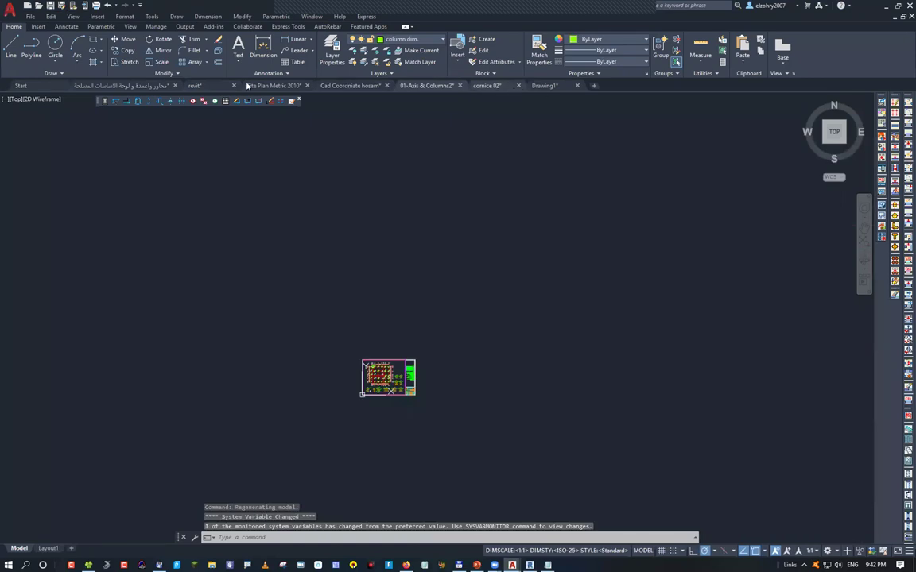
pyautogui.click(150, 85)
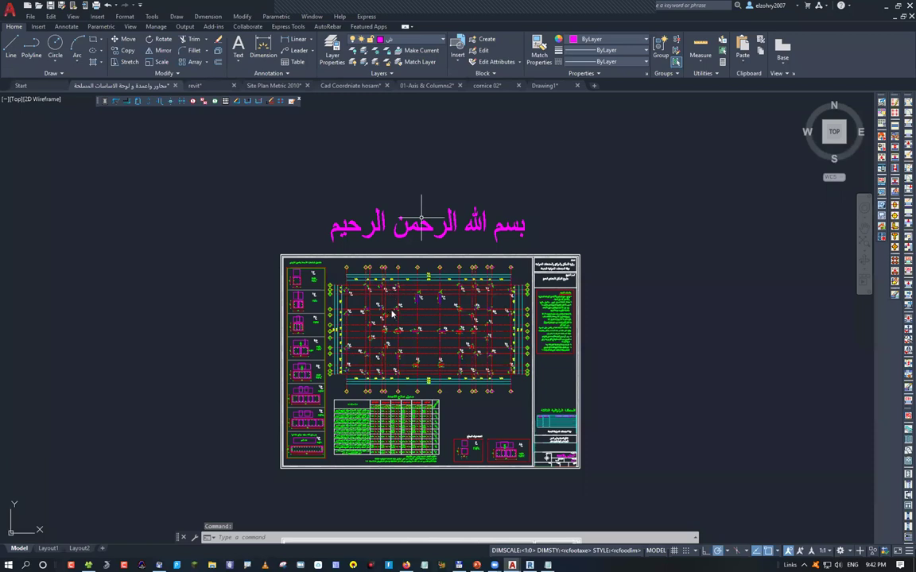
pyautogui.moveTo(434, 177); pyautogui.dragTo(329, 235, button='middle')
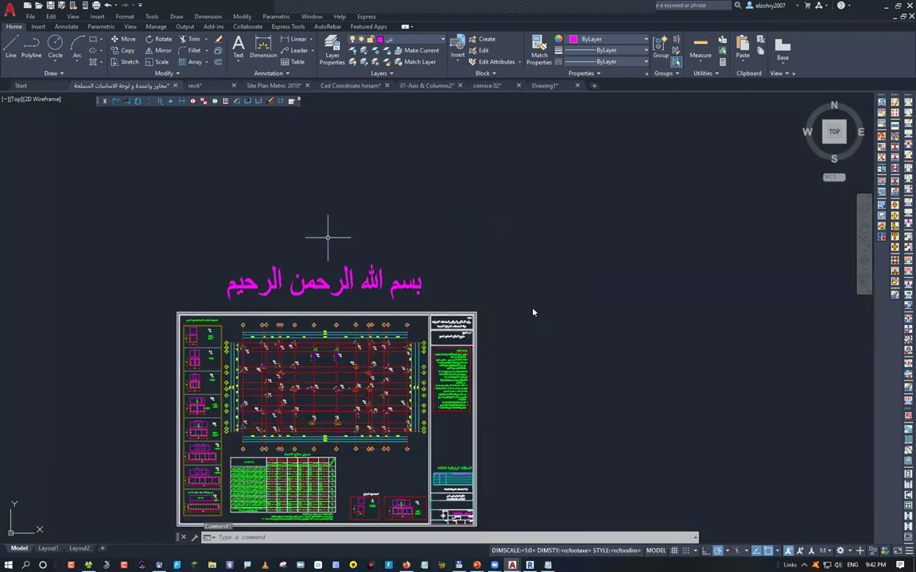
# Plot a window around the Arabic title to pdfFactory Pro on A3 landscape, fit to paper
pyautogui.hotkey('ctrl', 'p')
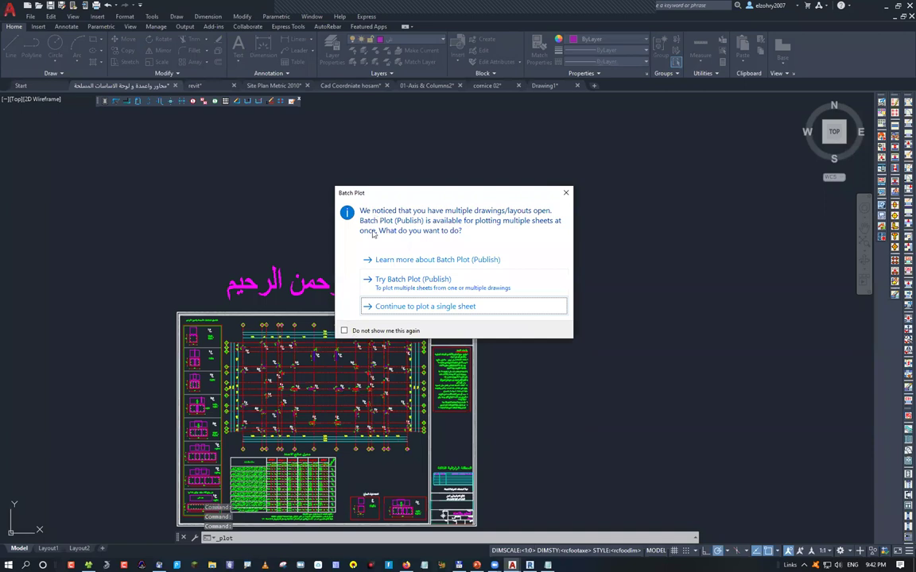
pyautogui.press('Return')
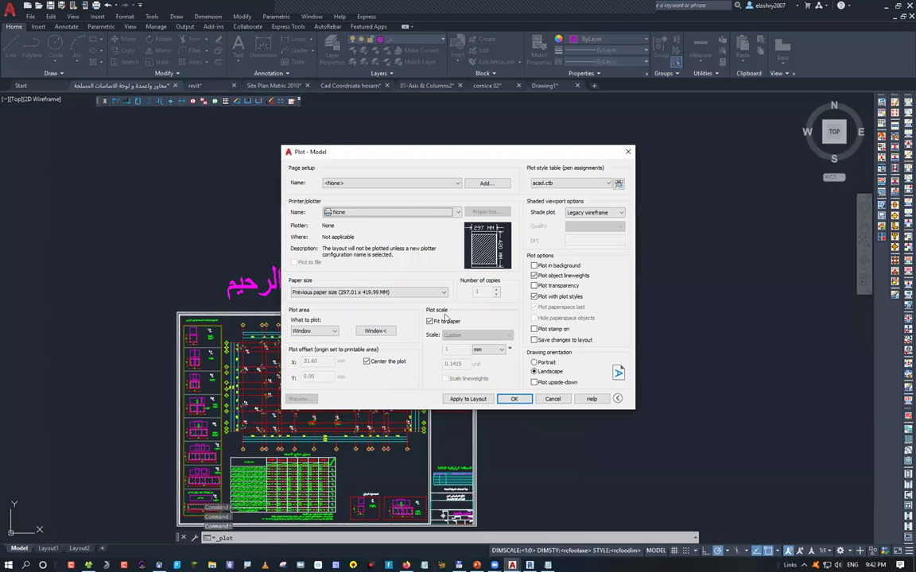
pyautogui.click(326, 330)
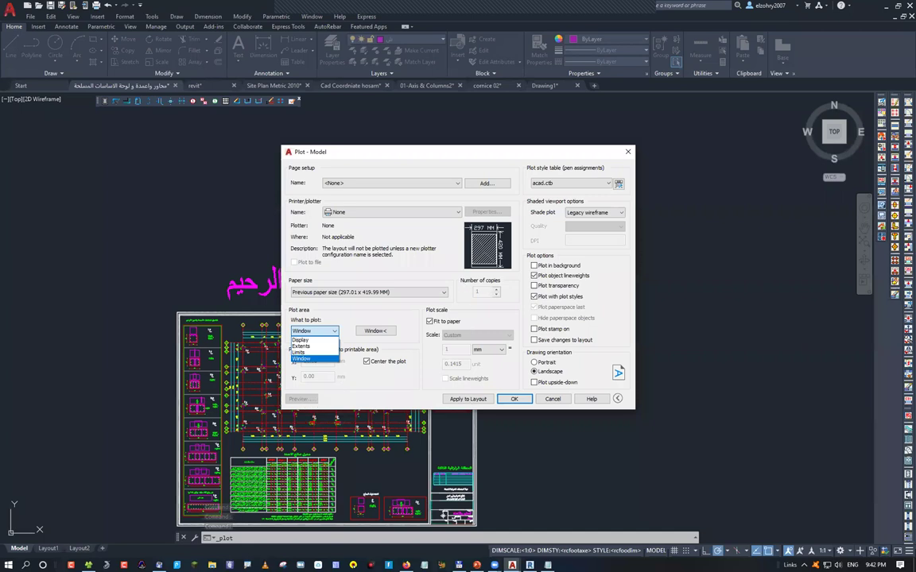
pyautogui.press('Return')
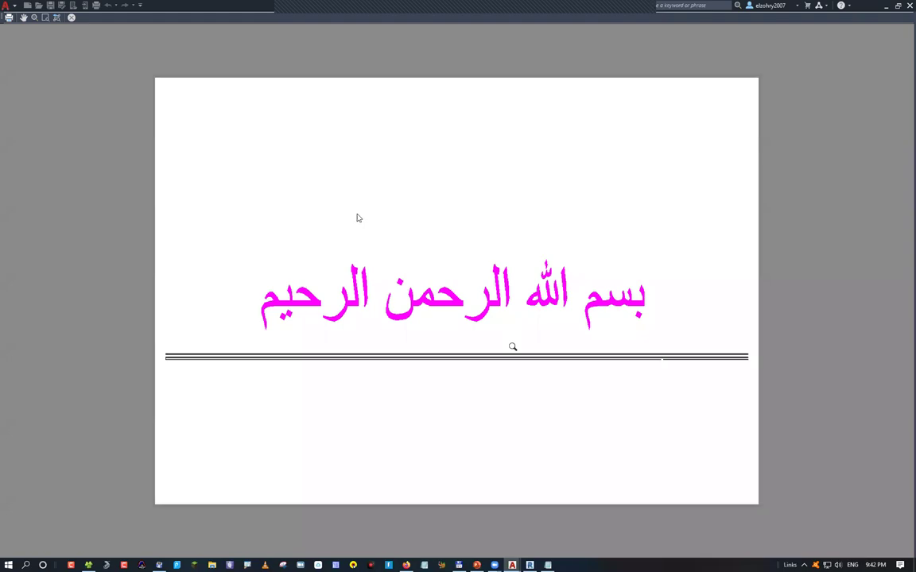
pyautogui.press('Escape')
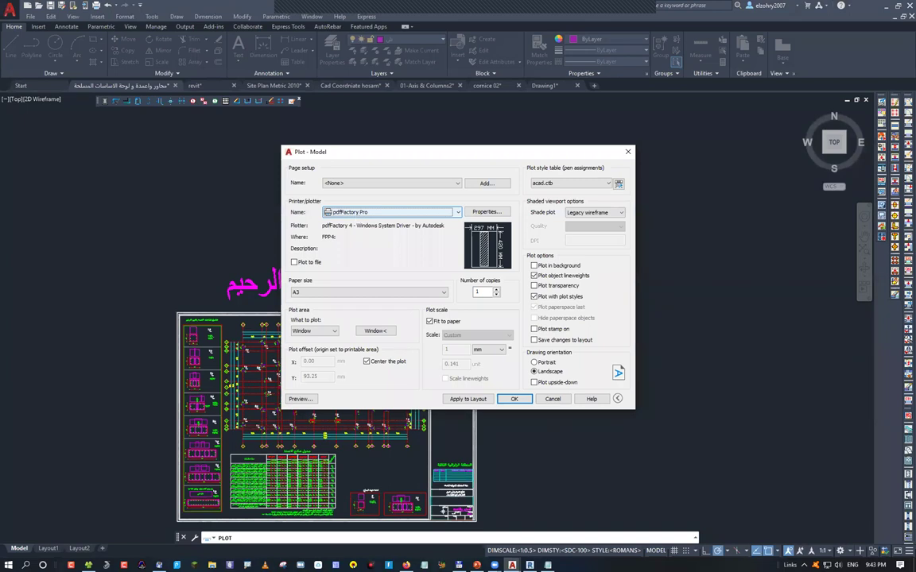
pyautogui.press('Return')
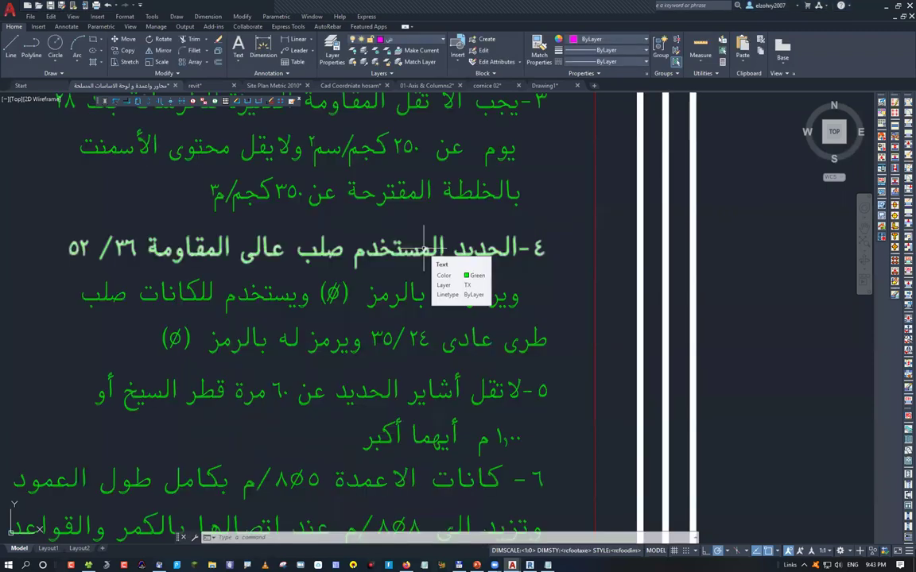
# Zoom in on the ø symbol in the column notes and mark it with a circle and arrow
pyautogui.scroll(5, 364, 268)
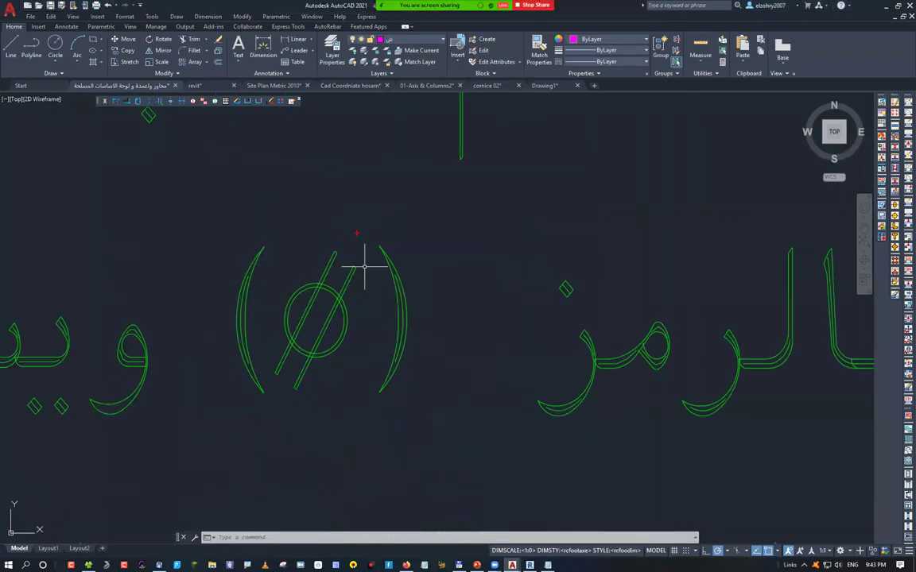
pyautogui.moveTo(356, 233); pyautogui.dragTo(339, 222)
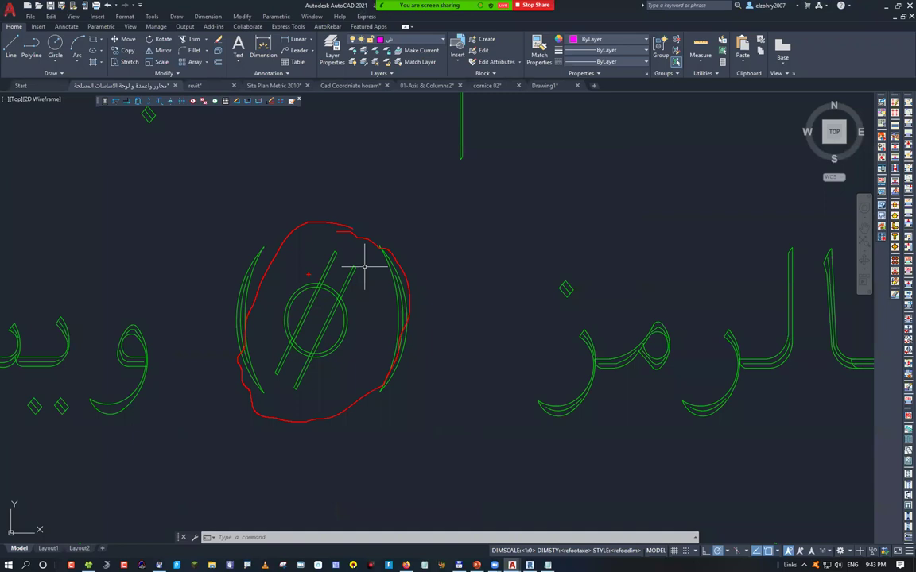
pyautogui.moveTo(309, 211); pyautogui.dragTo(313, 260)
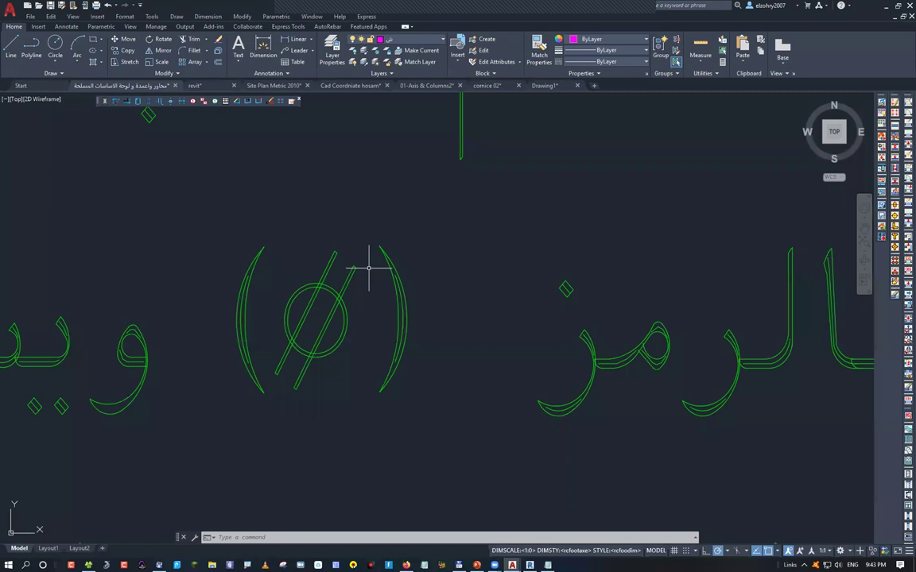
# Zoom back out to the column notes box and switch over to Firefox
pyautogui.scroll(-5, 368, 269)
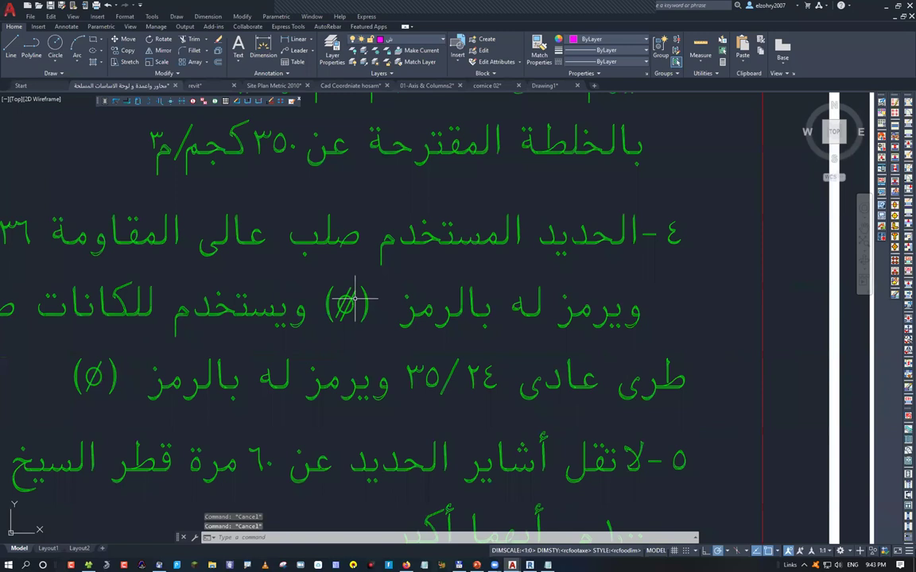
pyautogui.scroll(-2, 355, 301)
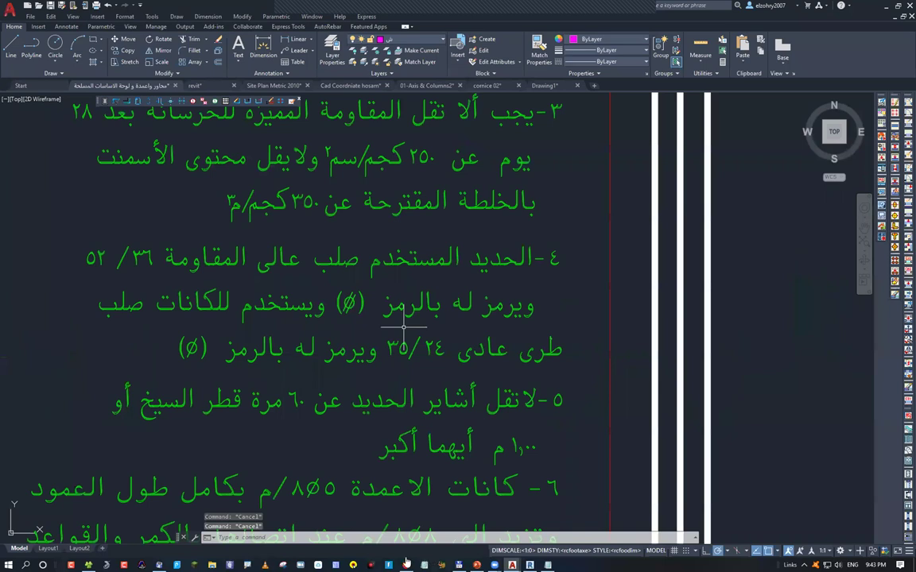
pyautogui.scroll(-4, 403, 326)
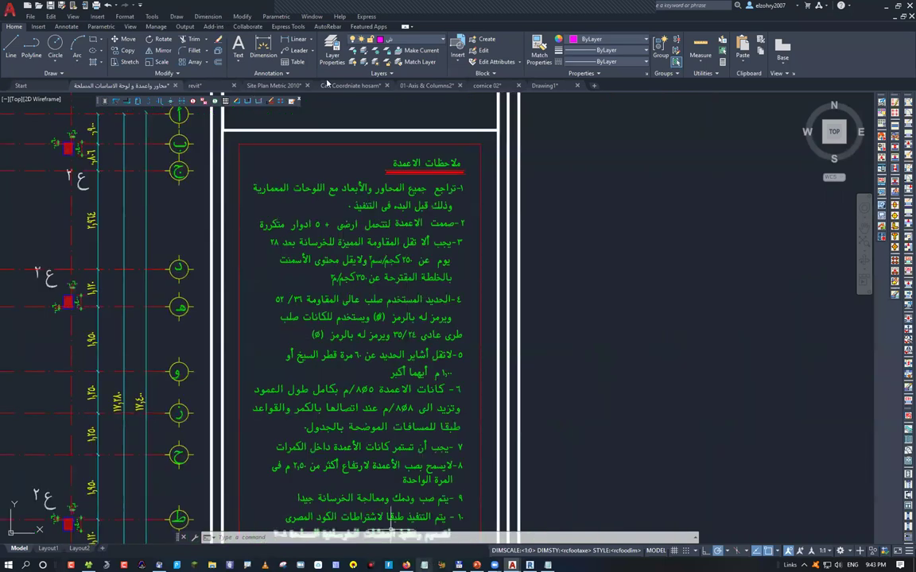
pyautogui.hotkey('alt', 'Tab')
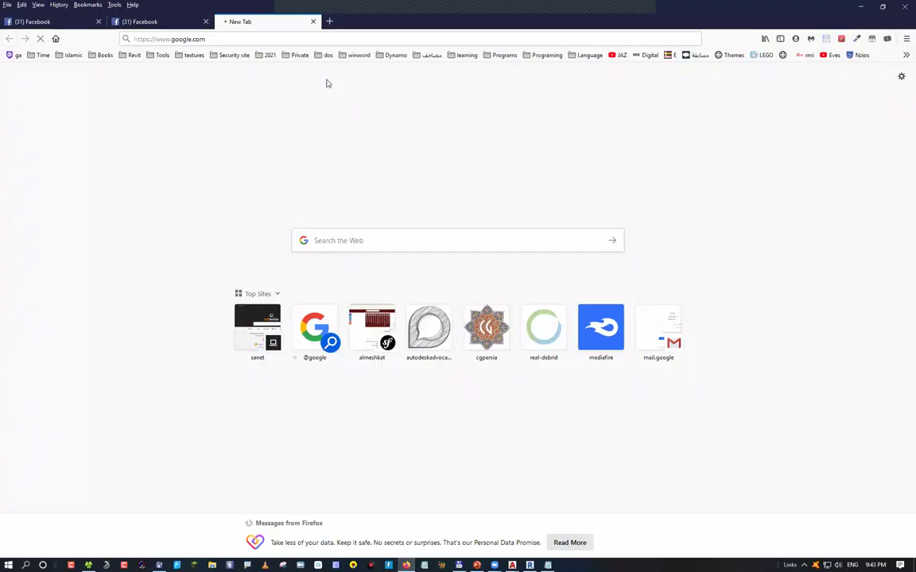
# Google 'pdf factory pro', open the bramjlek.com pdfFactory Pro 6 page, then return to AutoCAD
pyautogui.write('pdf factory pro')
pyautogui.press('Return')
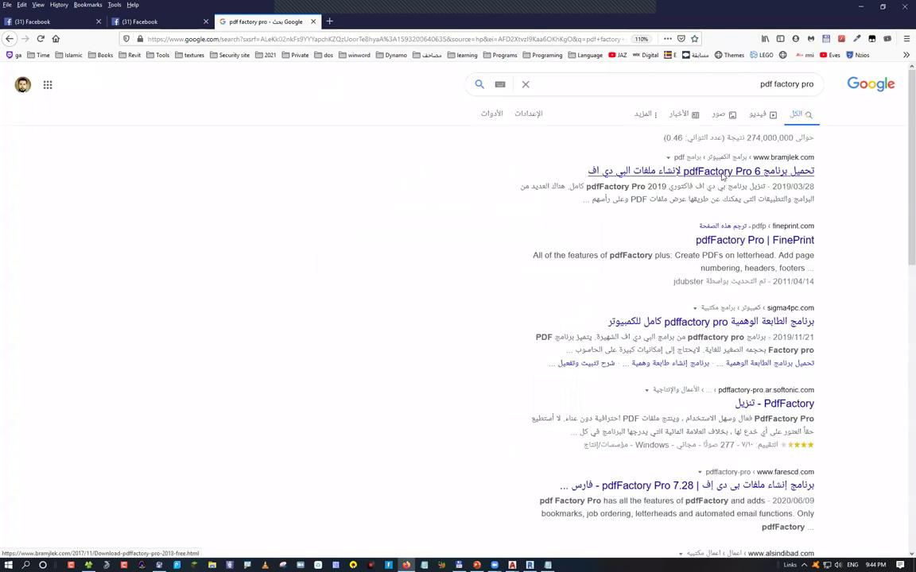
pyautogui.click(722, 173)
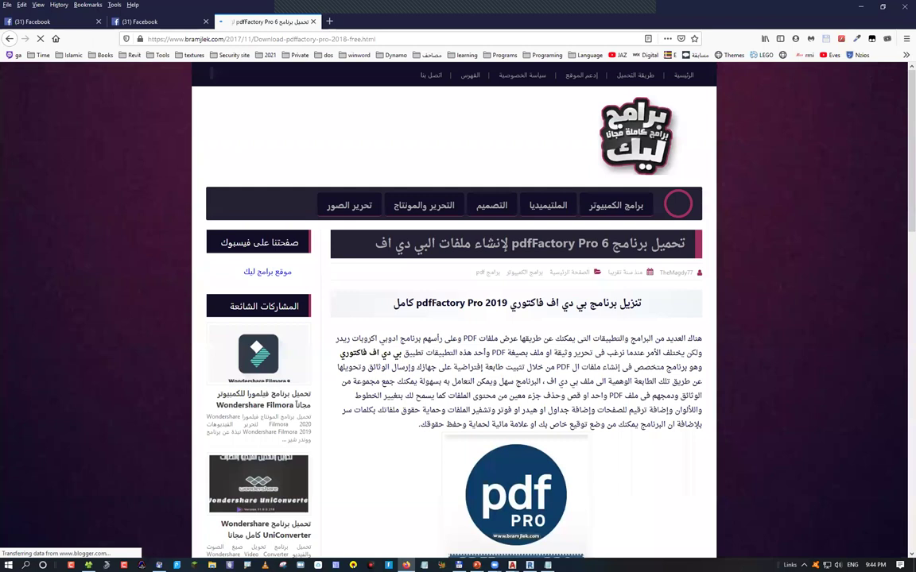
pyautogui.scroll(-3, 458, 318)
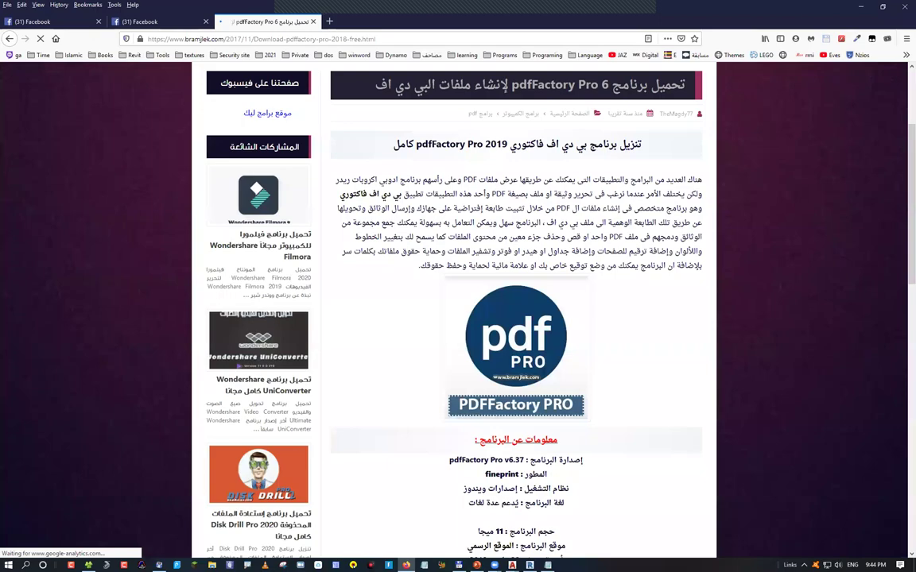
pyautogui.hotkey('alt', 'Tab')
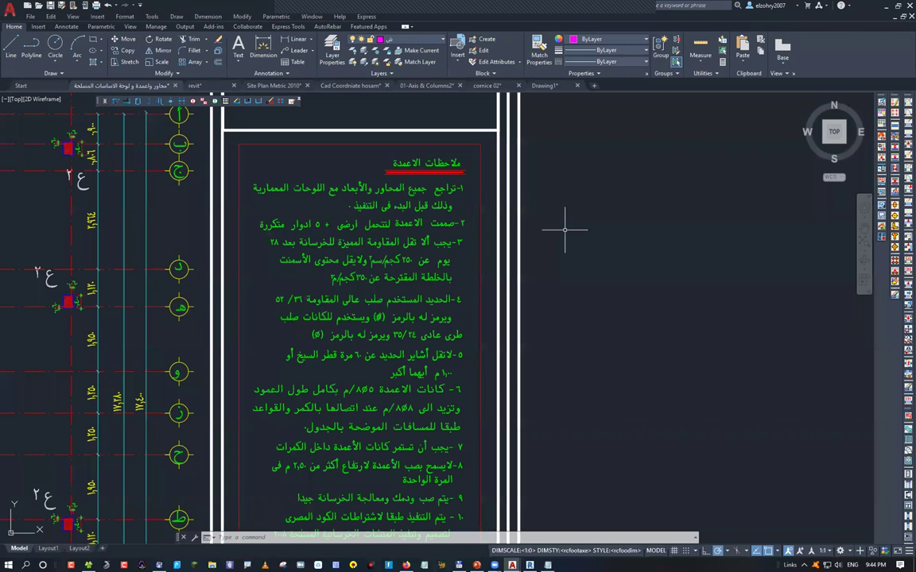
# Cancel the running command, zoom out, start TRIM with TR, then switch to Revit
pyautogui.press('Escape')
pyautogui.press('Escape')
pyautogui.press('Escape')
pyautogui.scroll(-10, 517, 242)
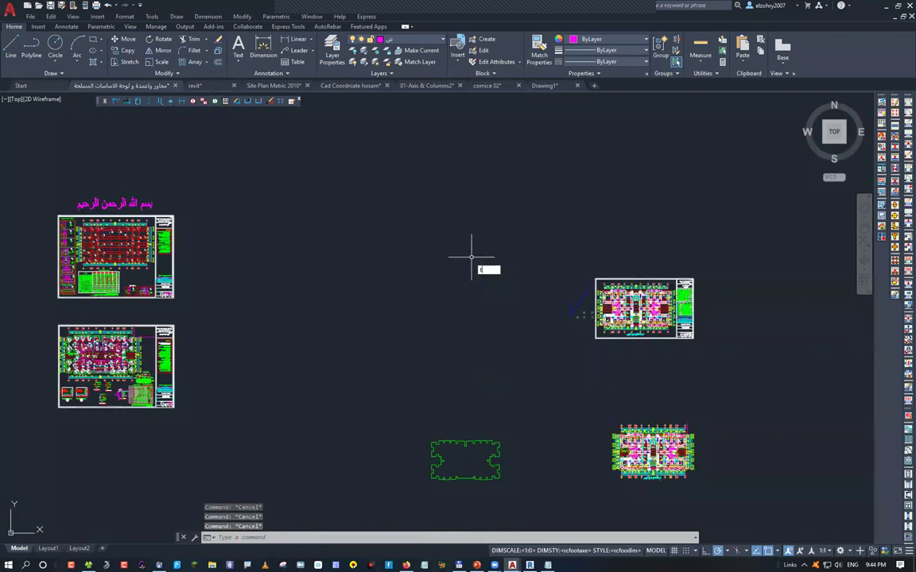
pyautogui.write('r')
pyautogui.press('Return')
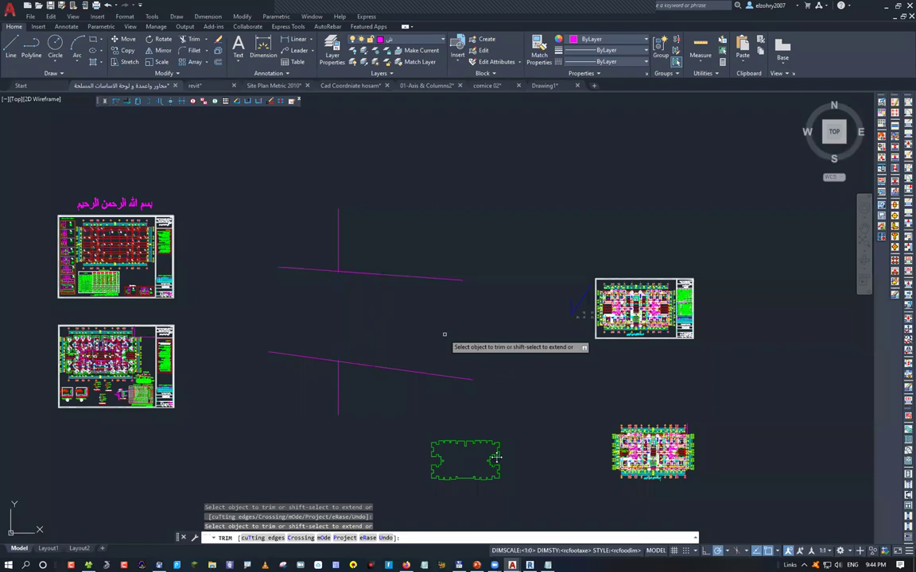
pyautogui.hotkey('alt', 'Tab')
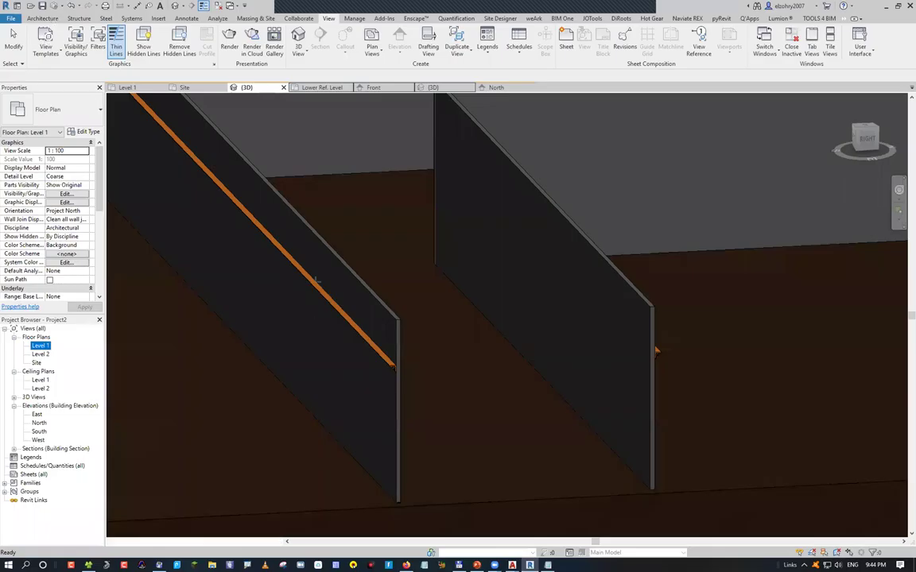
# In the Level 1 plan, start a wall with WA, then abandon it
pyautogui.click(127, 87)
pyautogui.press('z')
pyautogui.press('f')
pyautogui.press('w')
pyautogui.press('a')
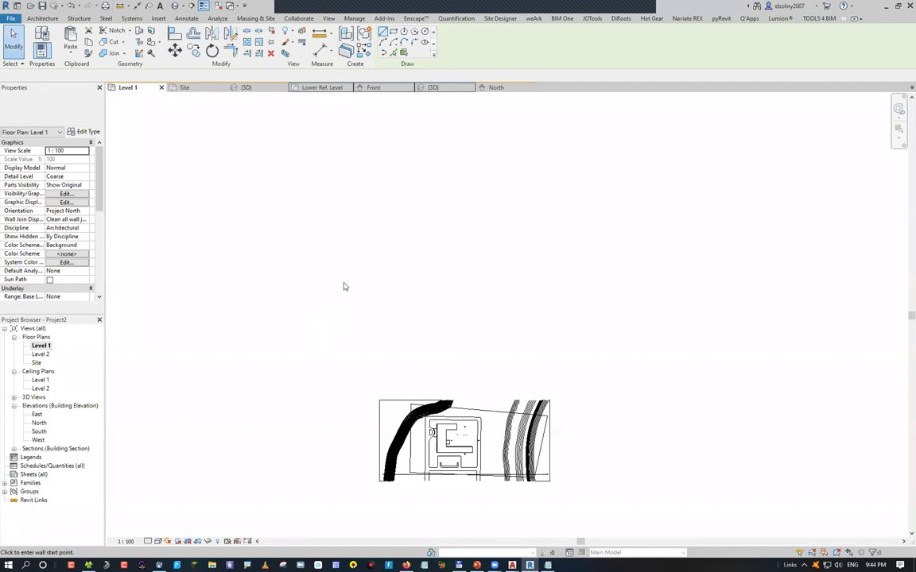
pyautogui.click(307, 262)
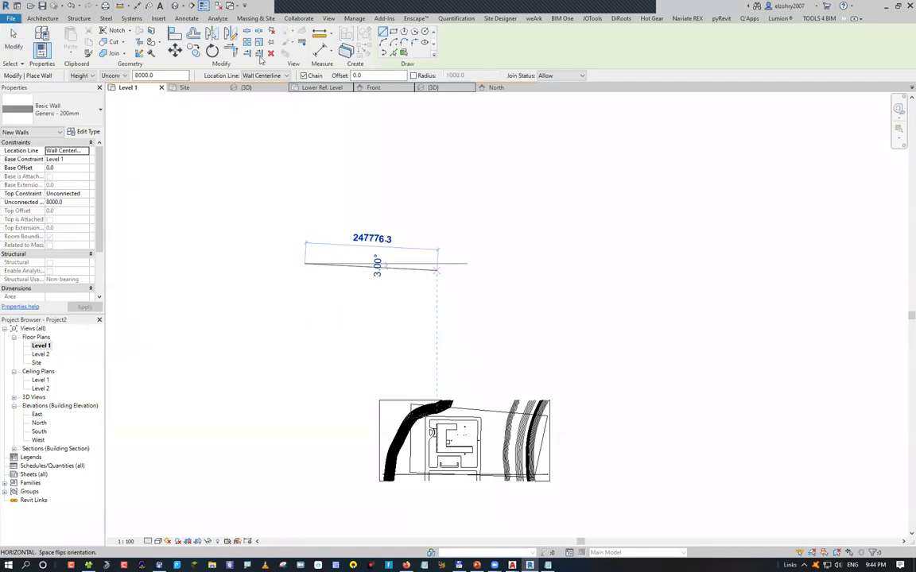
pyautogui.click(353, 18)
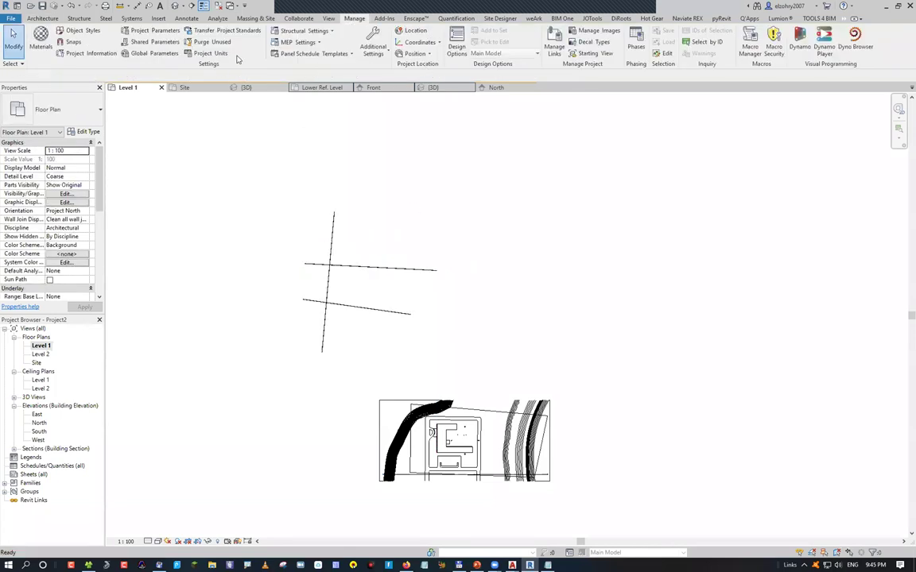
# Trim the vertical line to the upper horizontal line using Trim/Extend to Corner (TR)
pyautogui.press('t')
pyautogui.press('r')
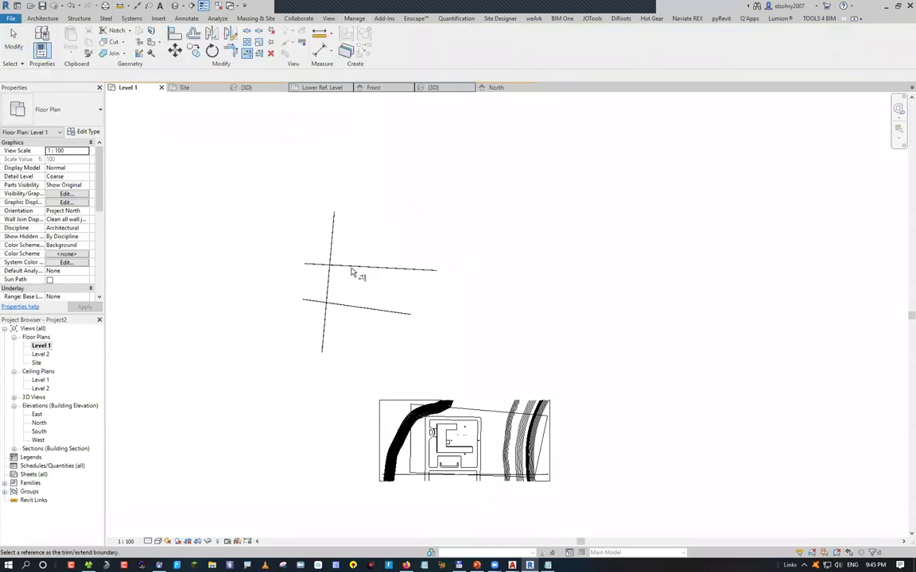
pyautogui.click(334, 251)
pyautogui.scroll(1, 376, 242)
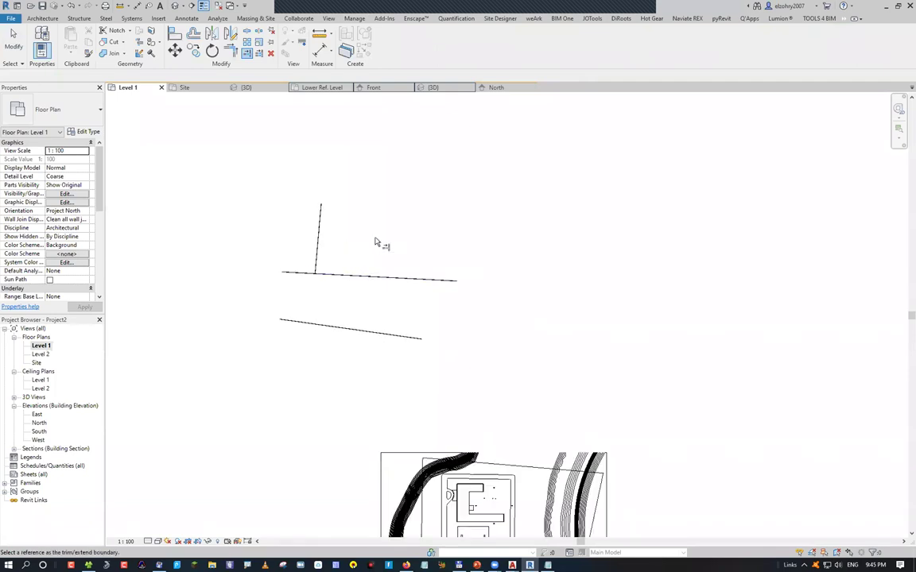
pyautogui.scroll(1, 376, 241)
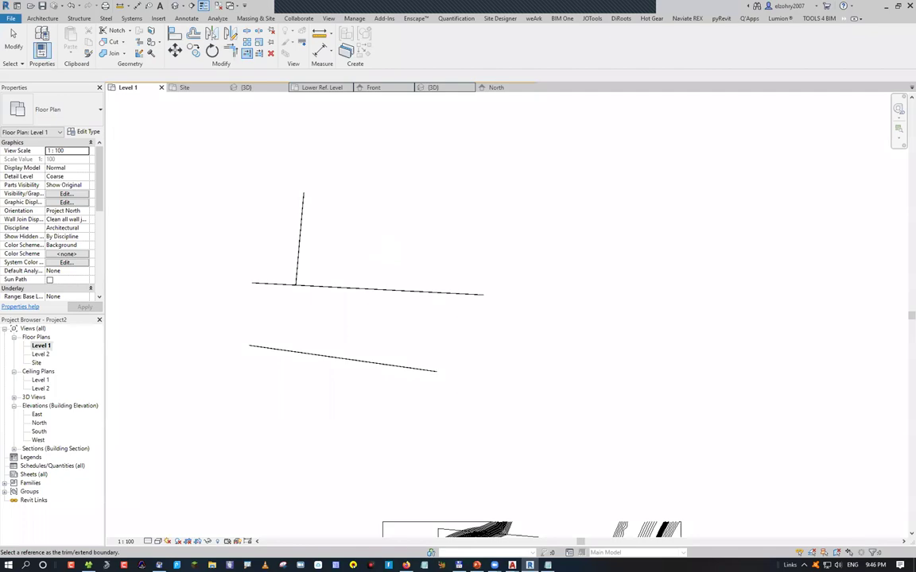
# Glance at AutoCAD, then start a Model In-Place element in the Duct Fittings category
pyautogui.hotkey('alt', 'Tab')
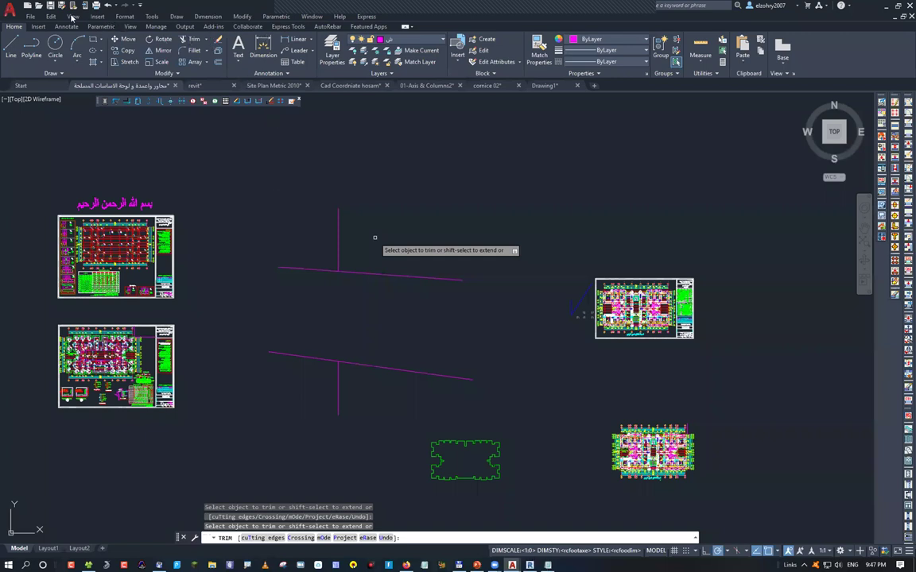
pyautogui.hotkey('alt', 'Tab')
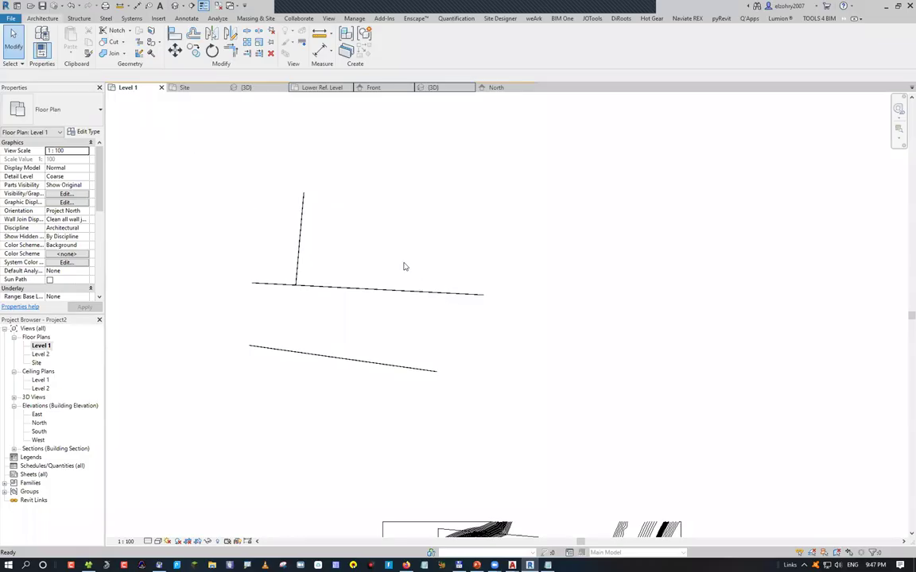
pyautogui.click(42, 18)
pyautogui.click(112, 46)
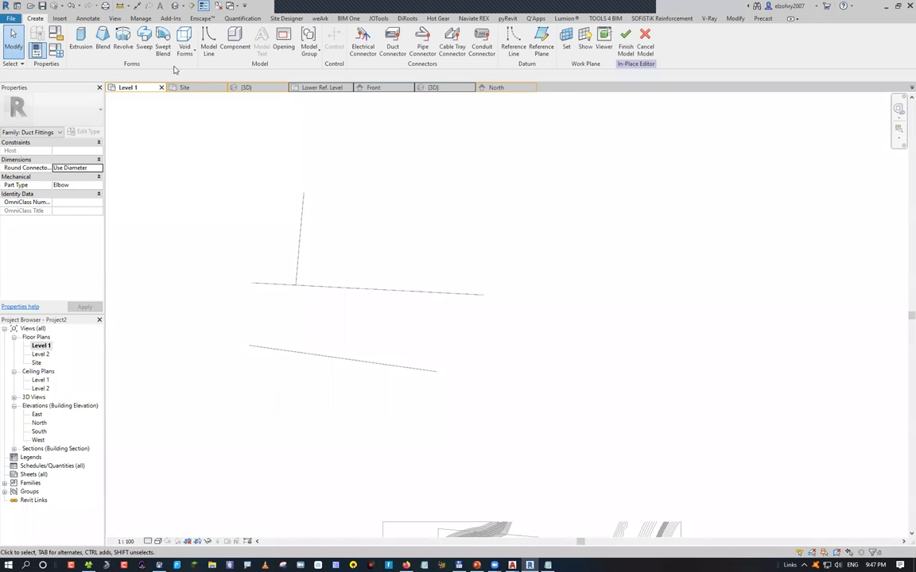
# Switch from Revit's Duct Fittings in-place editor to the AutoCAD window
pyautogui.hotkey('alt', 'Tab')
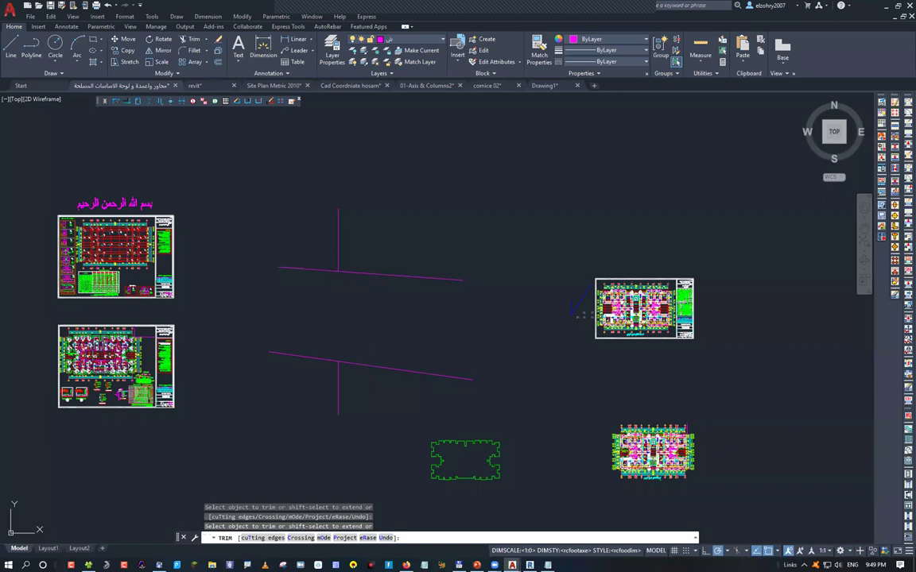
pyautogui.scroll(10, 580, 311)
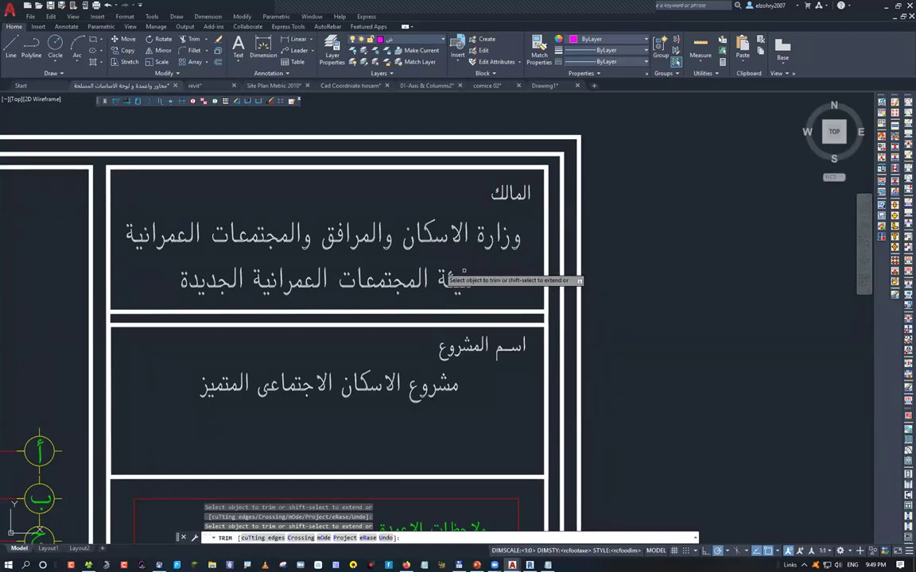
pyautogui.scroll(5, 489, 247)
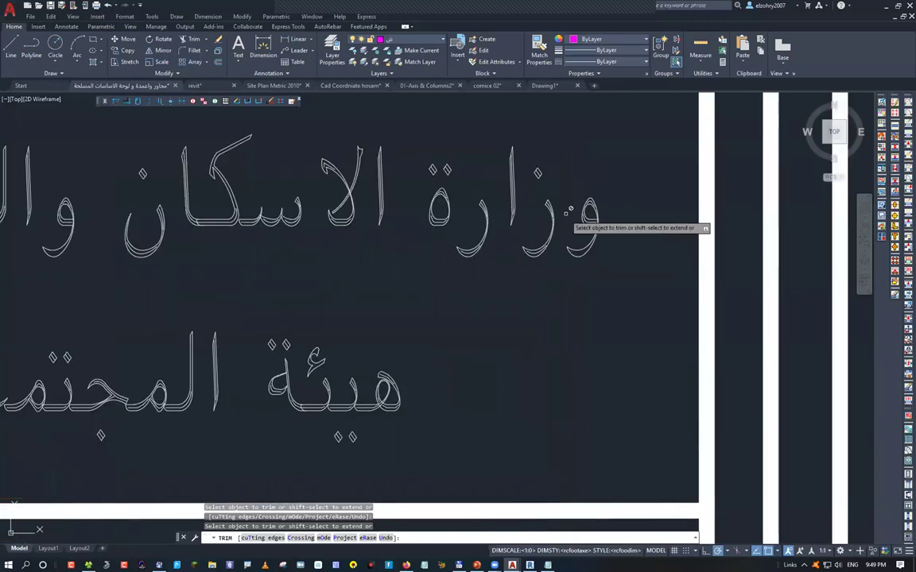
pyautogui.scroll(-5, 569, 209)
pyautogui.click(554, 208)
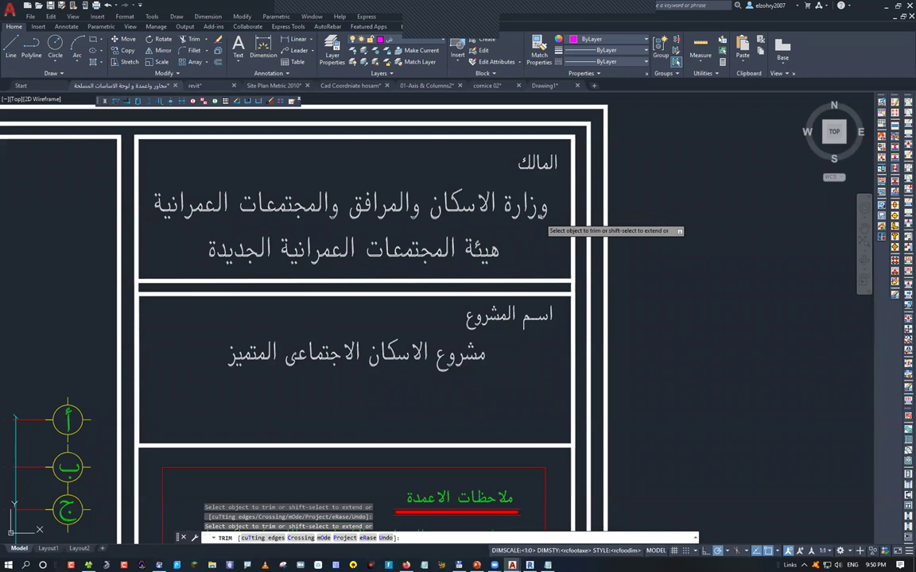
# Zoom in on the Arabic title text in the foundation sheet's title block
pyautogui.scroll(4, 557, 205)
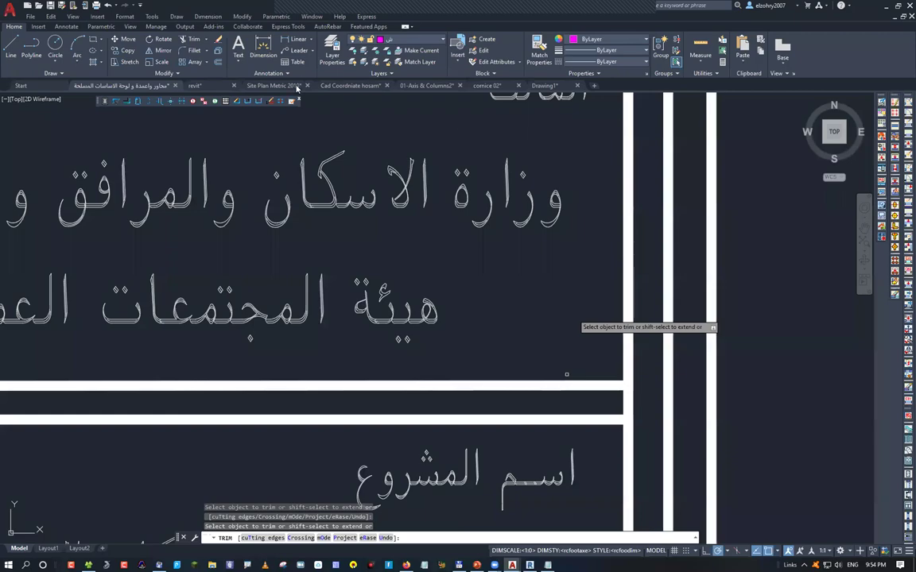
# In Revit, open the DWG Export dialog from File > Export > CAD Formats for Floor Plan: Level 1
pyautogui.hotkey('alt', 'Tab')
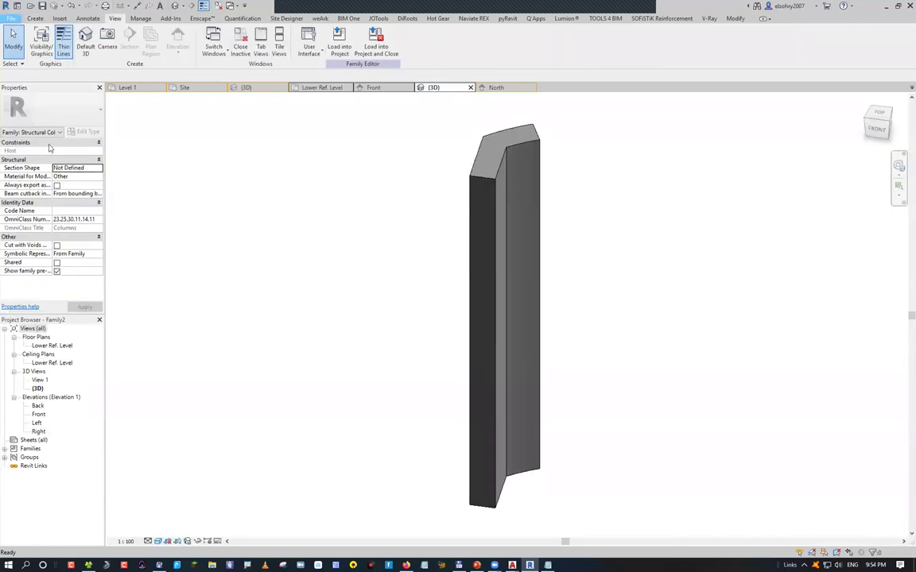
pyautogui.click(11, 18)
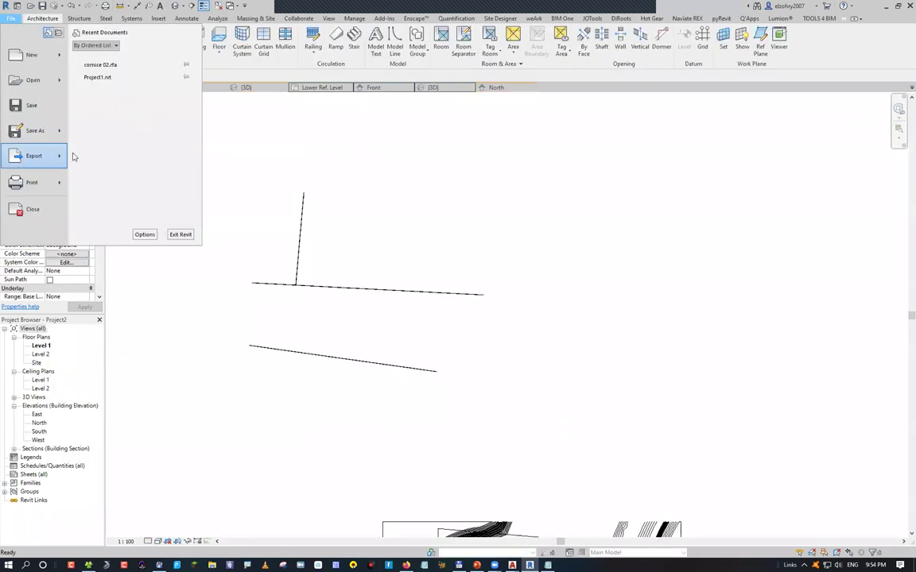
pyautogui.moveTo(63, 143)
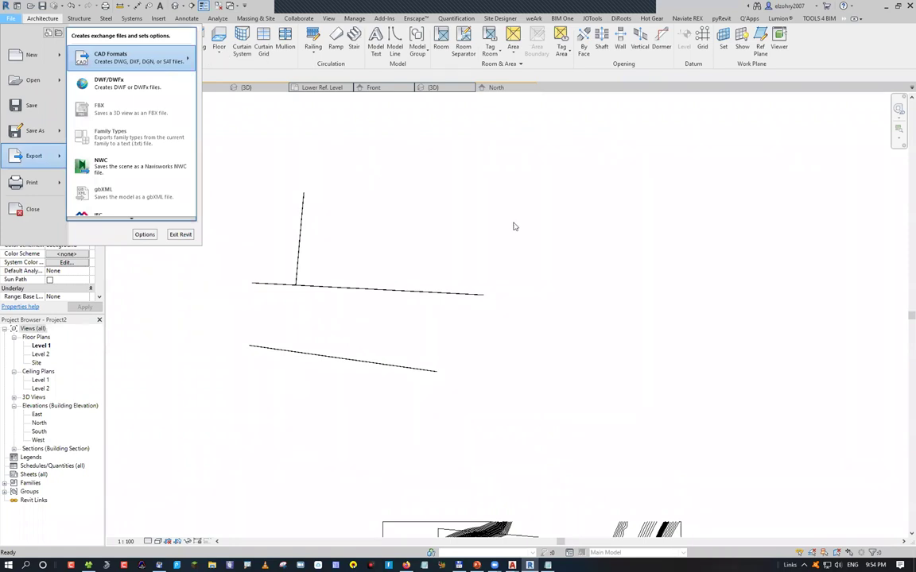
pyautogui.press('Return')
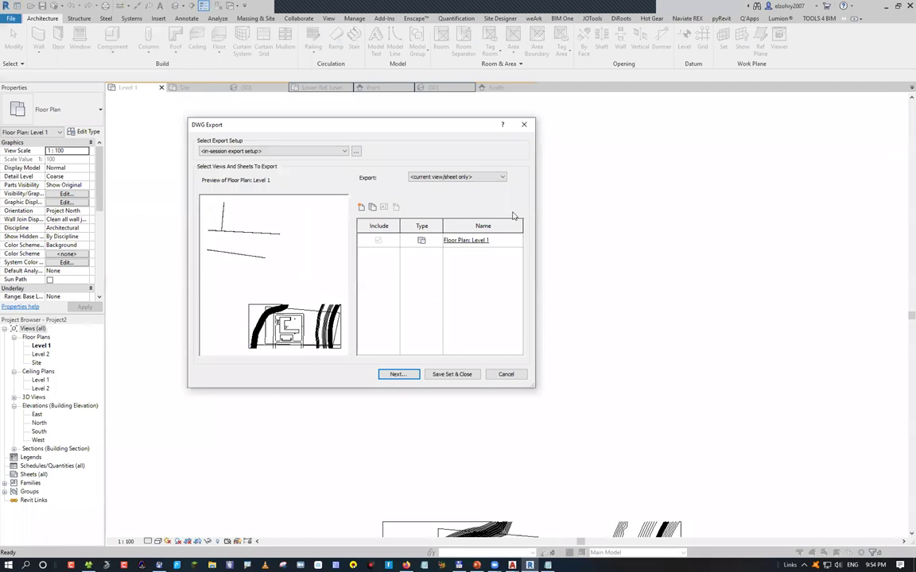
# Review the export setup's Units & Coordinates, Text & Fonts and Lines tabs, cancel, then show the PowerPoint slide
pyautogui.click(356, 151)
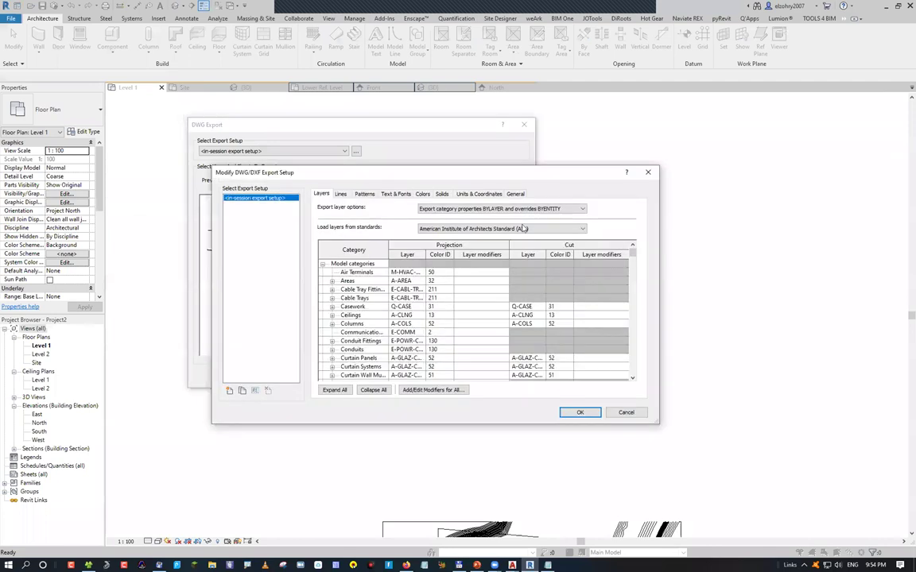
pyautogui.hotkey('ctrl', 'shift', 'Tab')
pyautogui.hotkey('ctrl', 'shift', 'Tab')
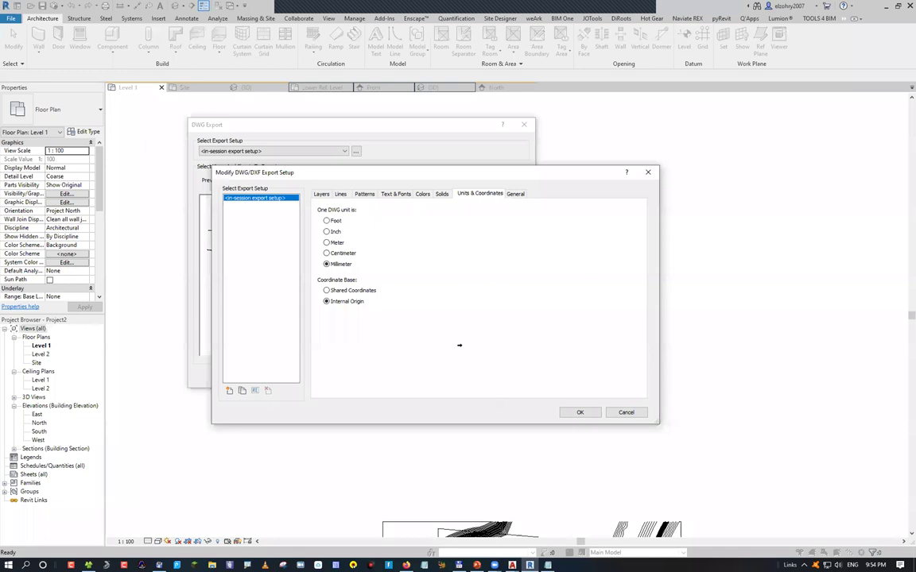
pyautogui.click(396, 193)
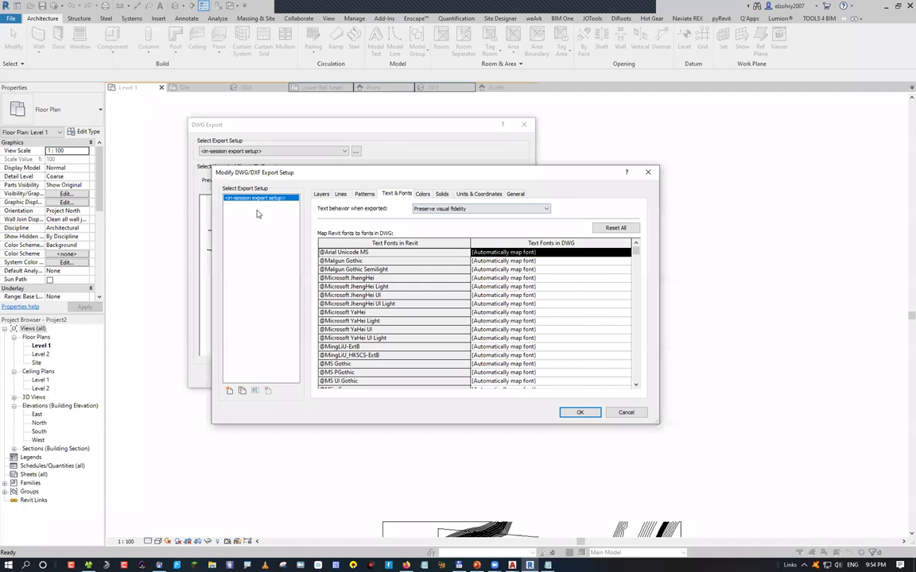
pyautogui.hotkey('ctrl', 'shift', 'Tab')
pyautogui.hotkey('ctrl', 'shift', 'Tab')
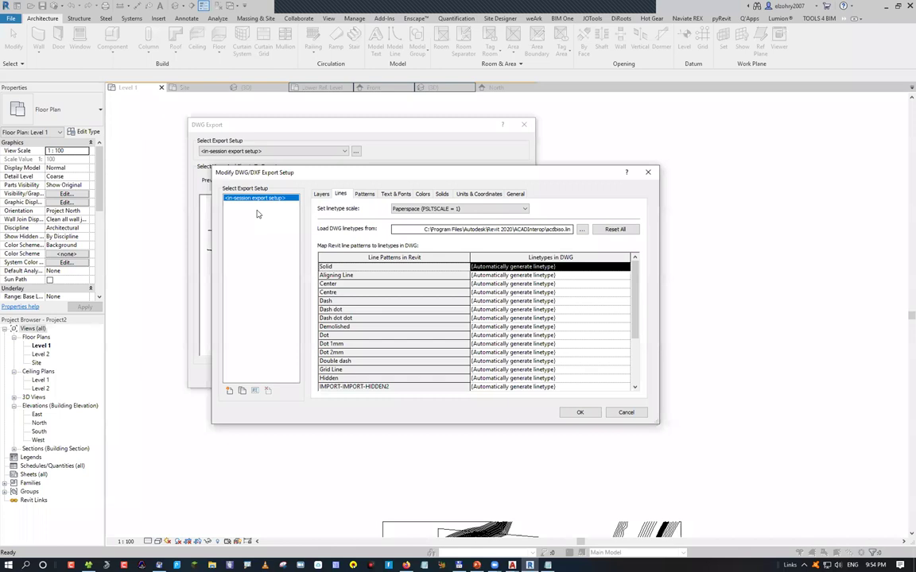
pyautogui.press('Escape')
pyautogui.press('Escape')
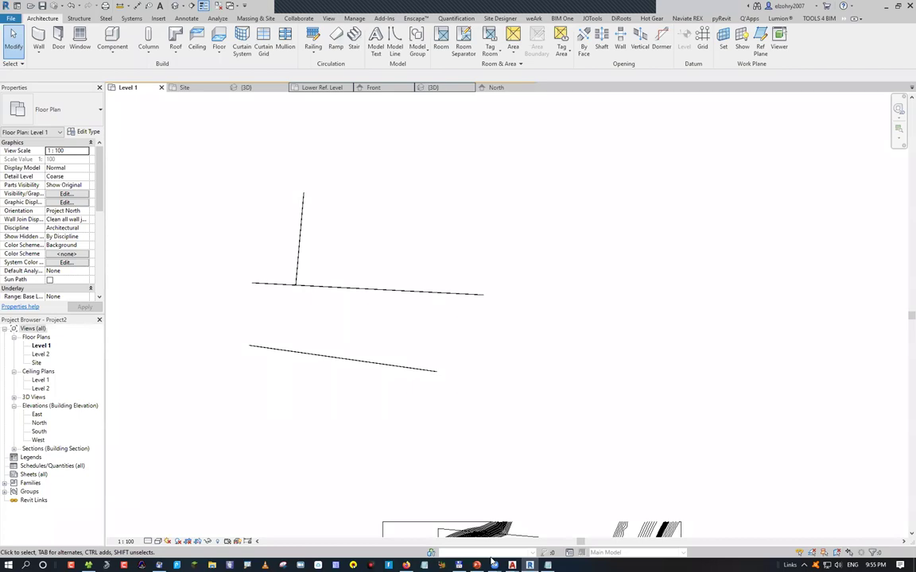
pyautogui.click(492, 561)
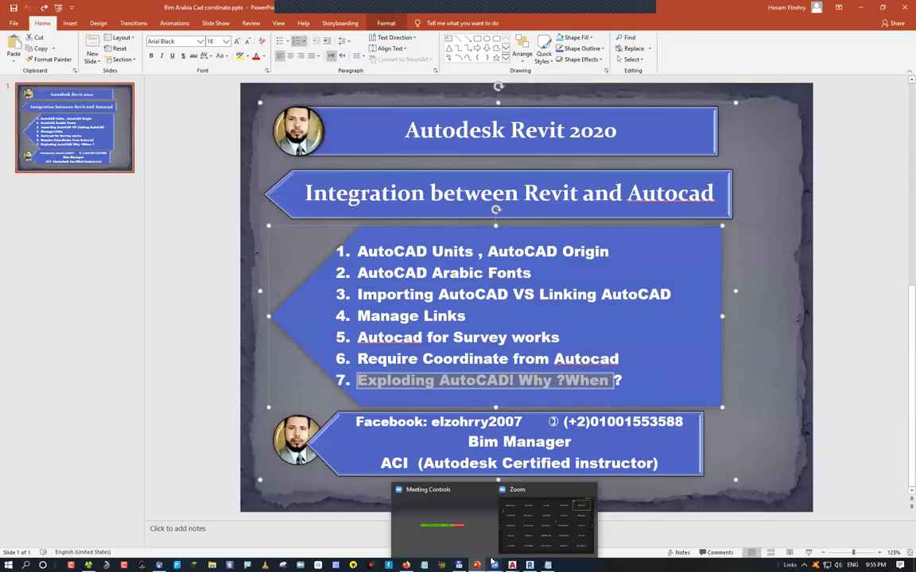